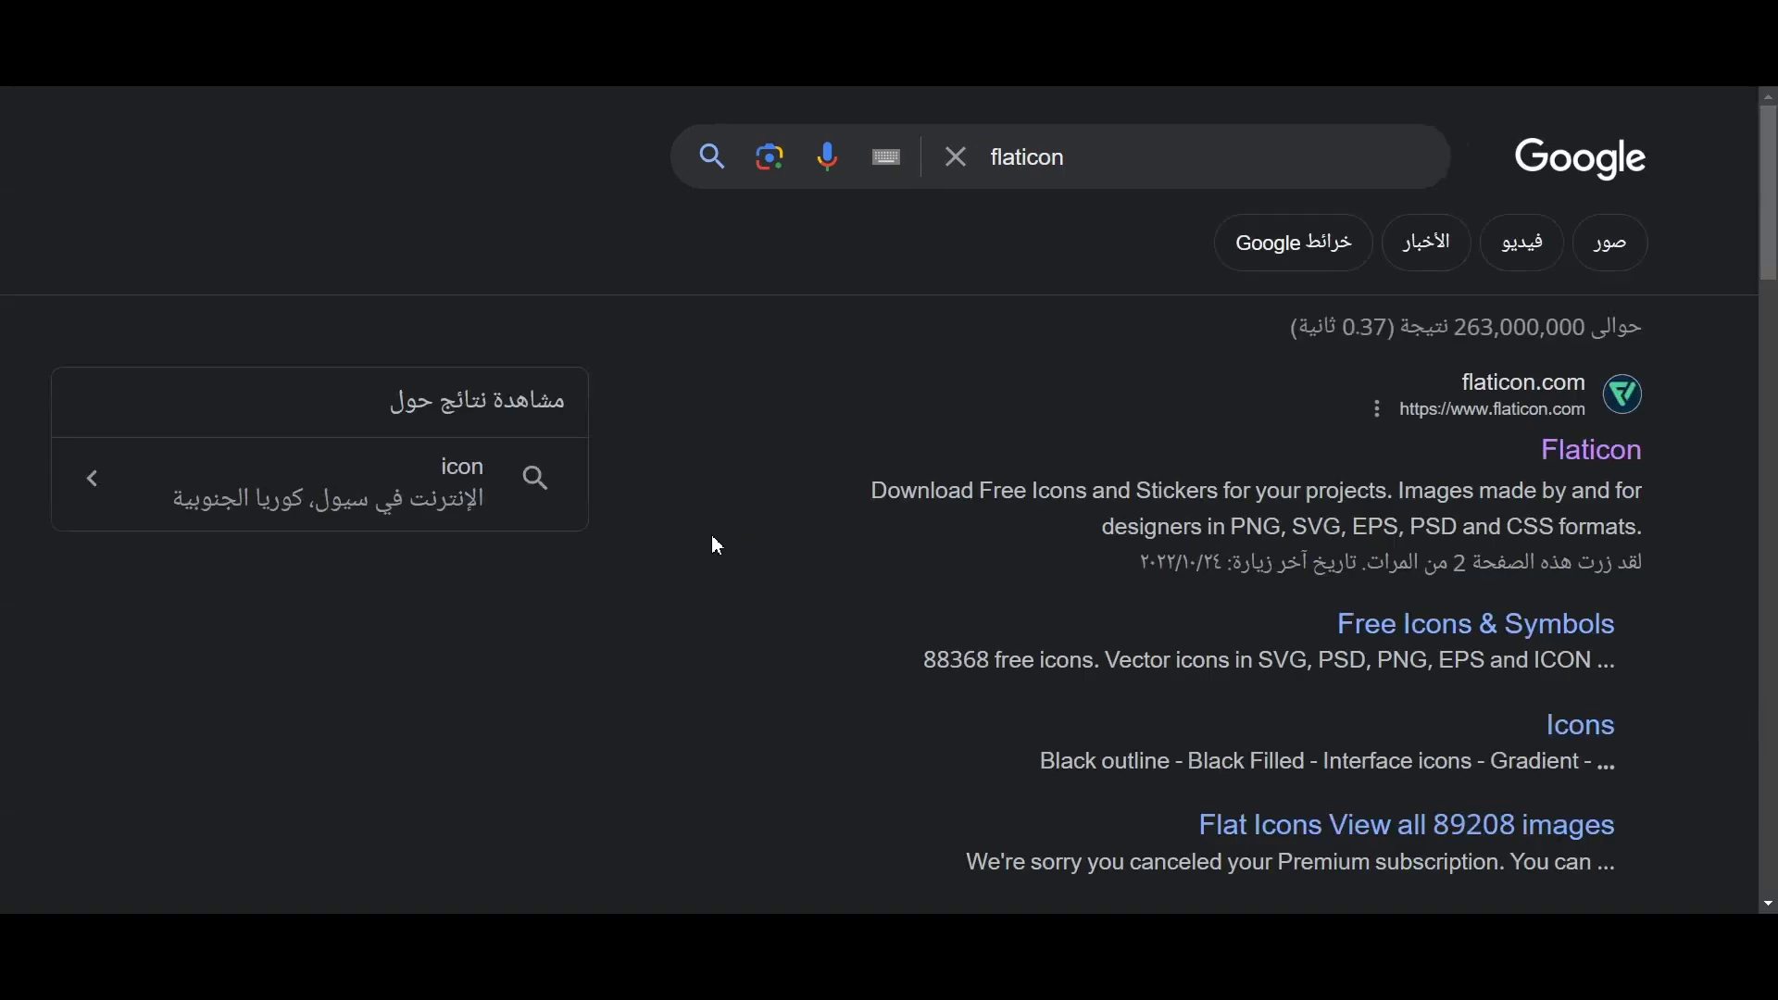
# Step: Open the Flaticon website from the search results
pyautogui.click(1616, 468)
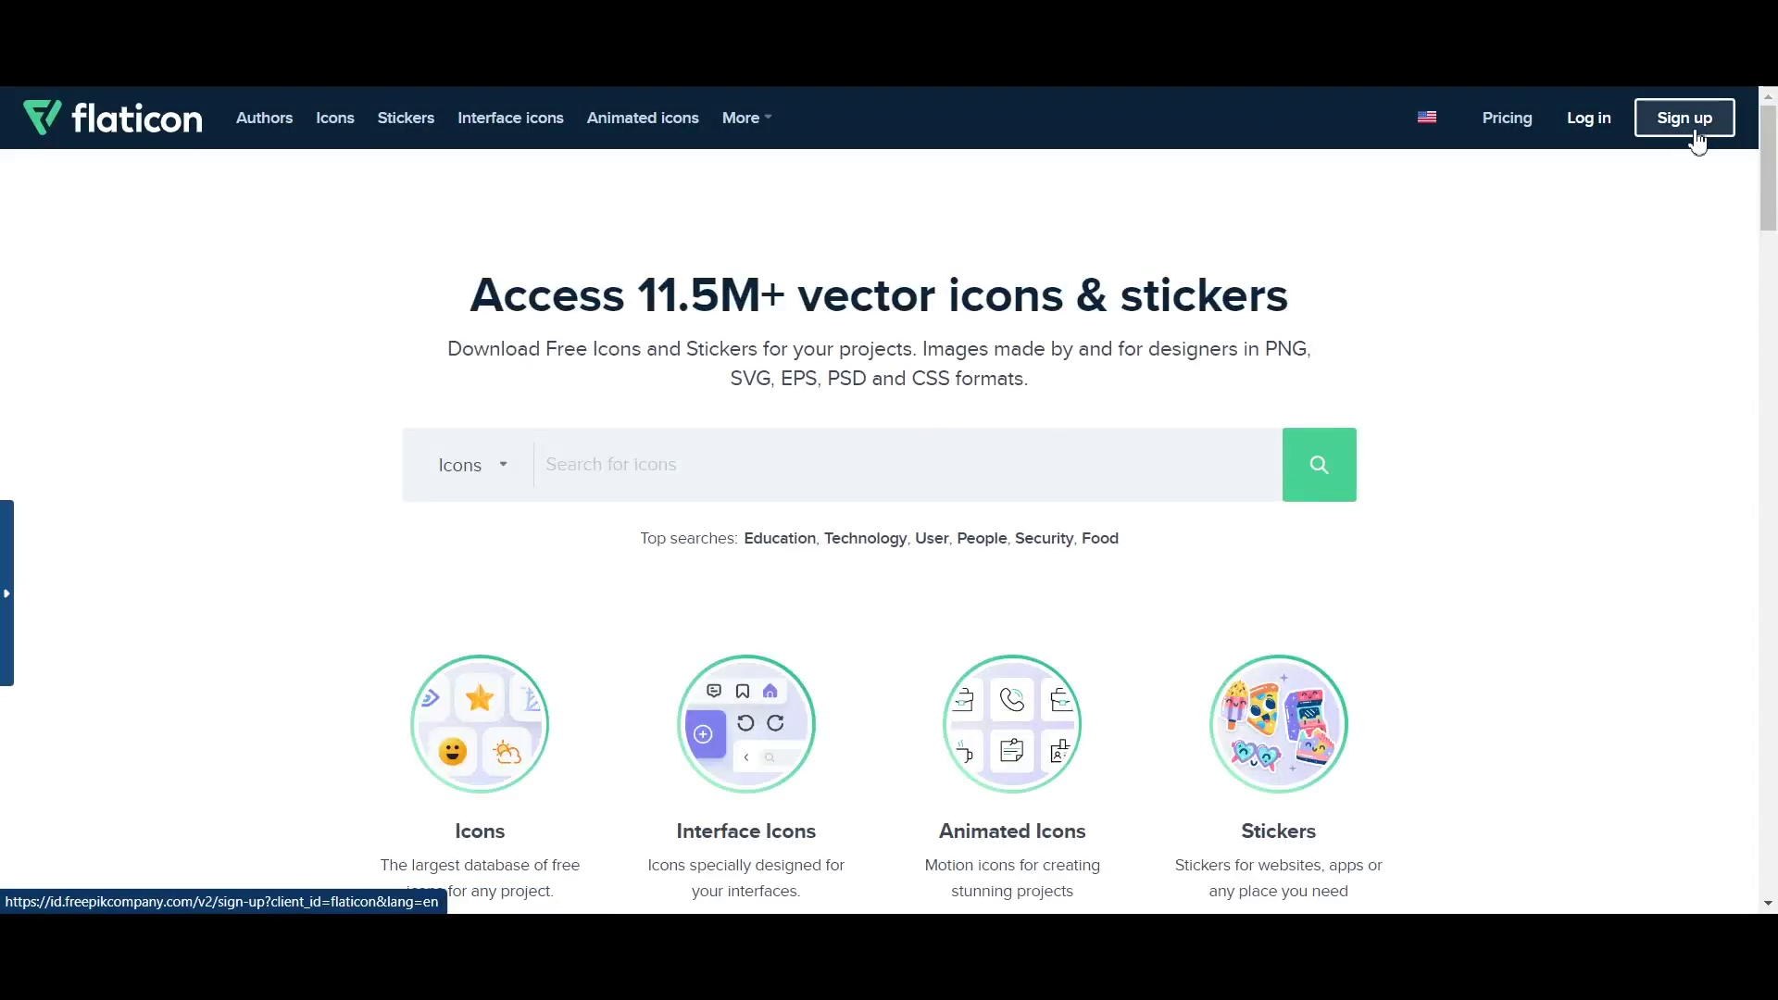
pyautogui.scroll(-5, 730, 405)
pyautogui.scroll(4, 802, 348)
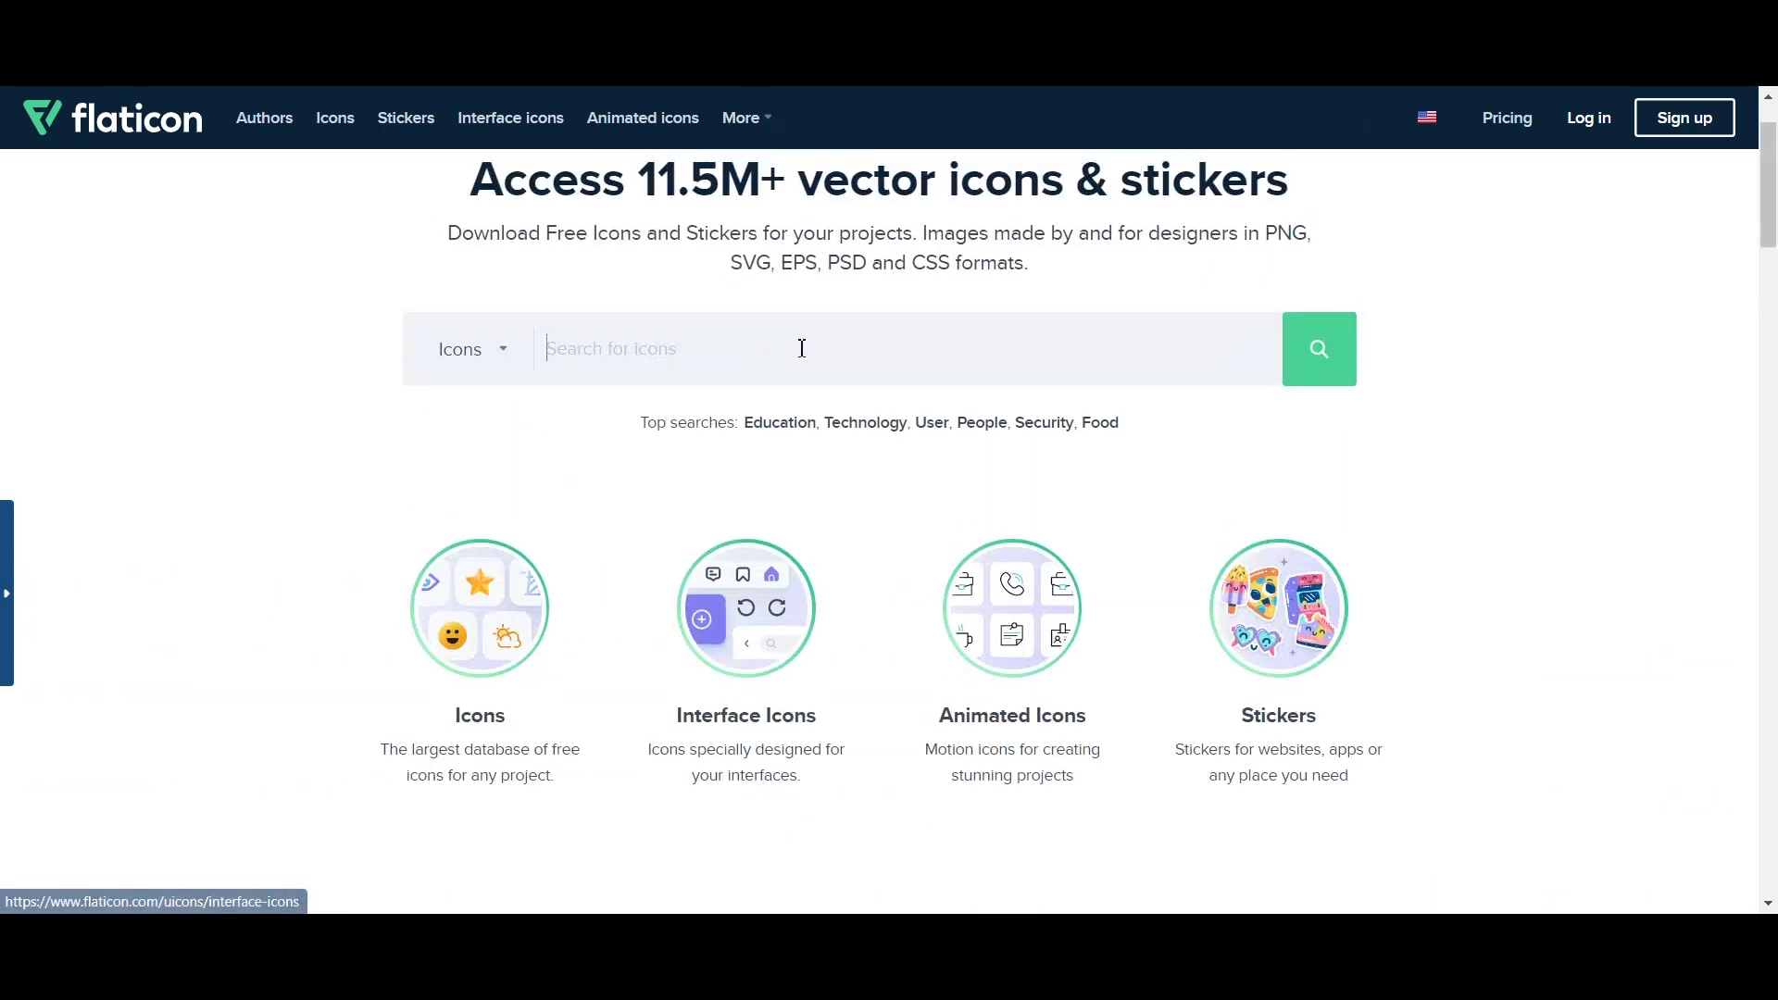
# Step: Search Flaticon's icons for "electric"
pyautogui.click(502, 353)
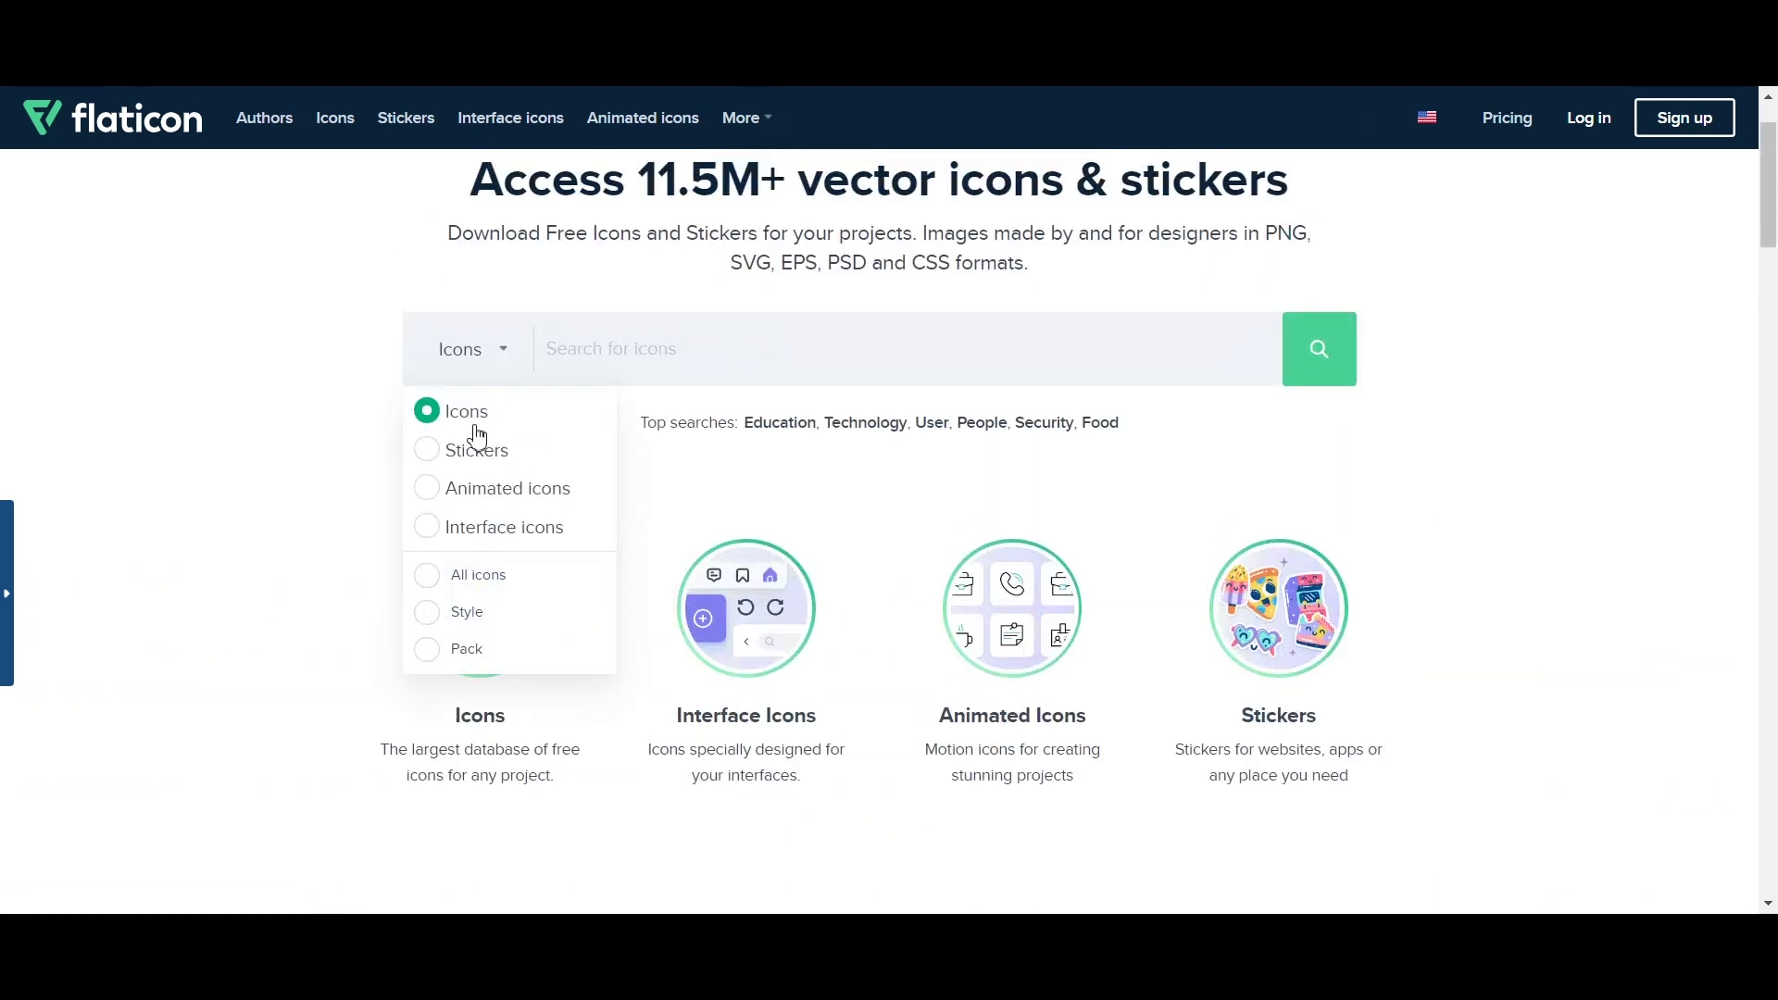
pyautogui.click(620, 350)
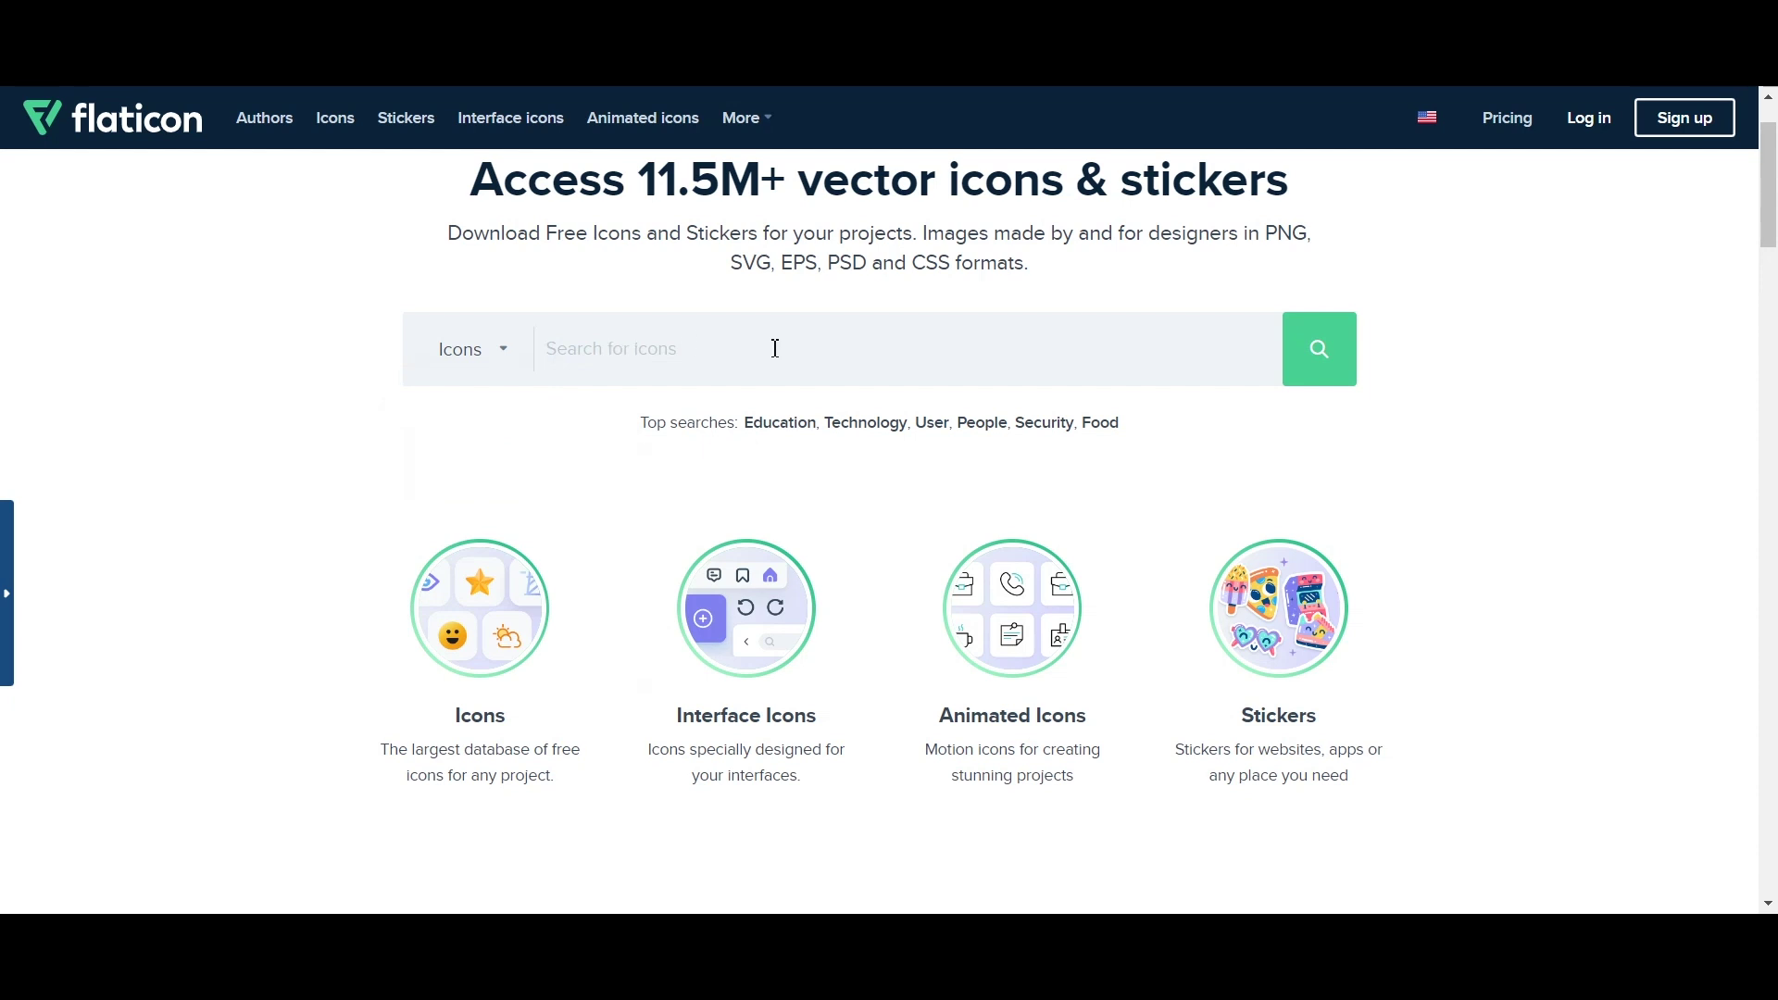
pyautogui.write('el')
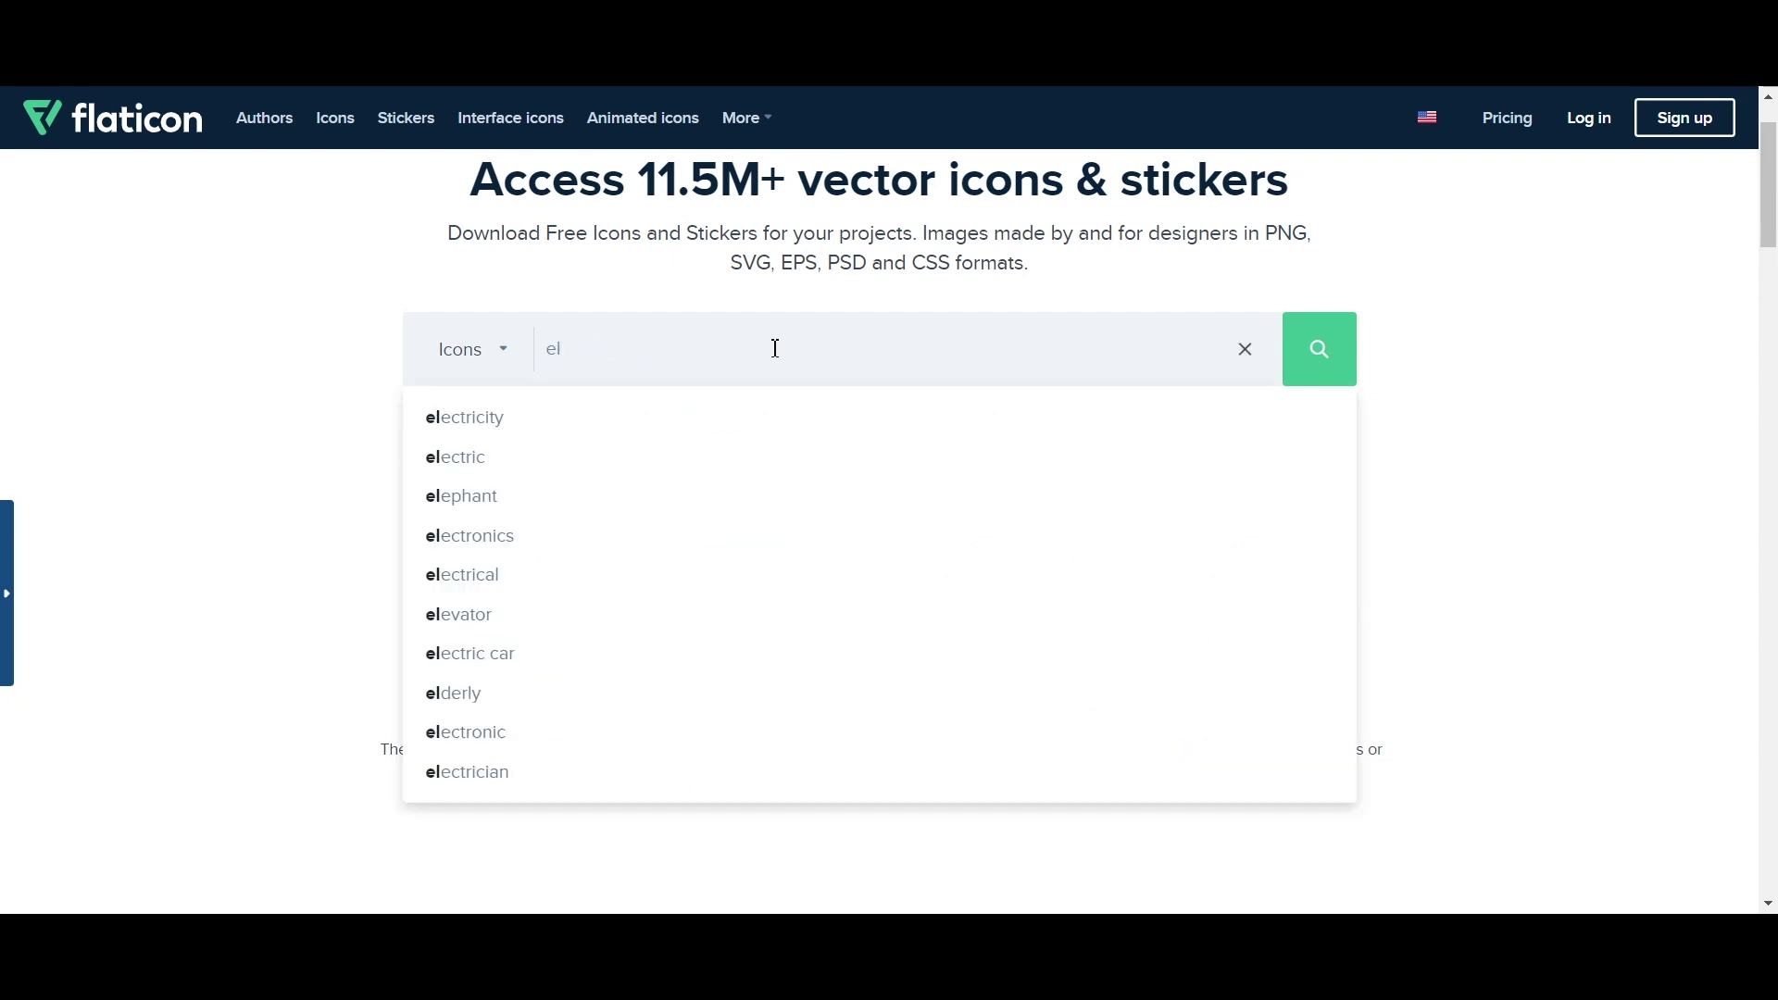
pyautogui.click(512, 464)
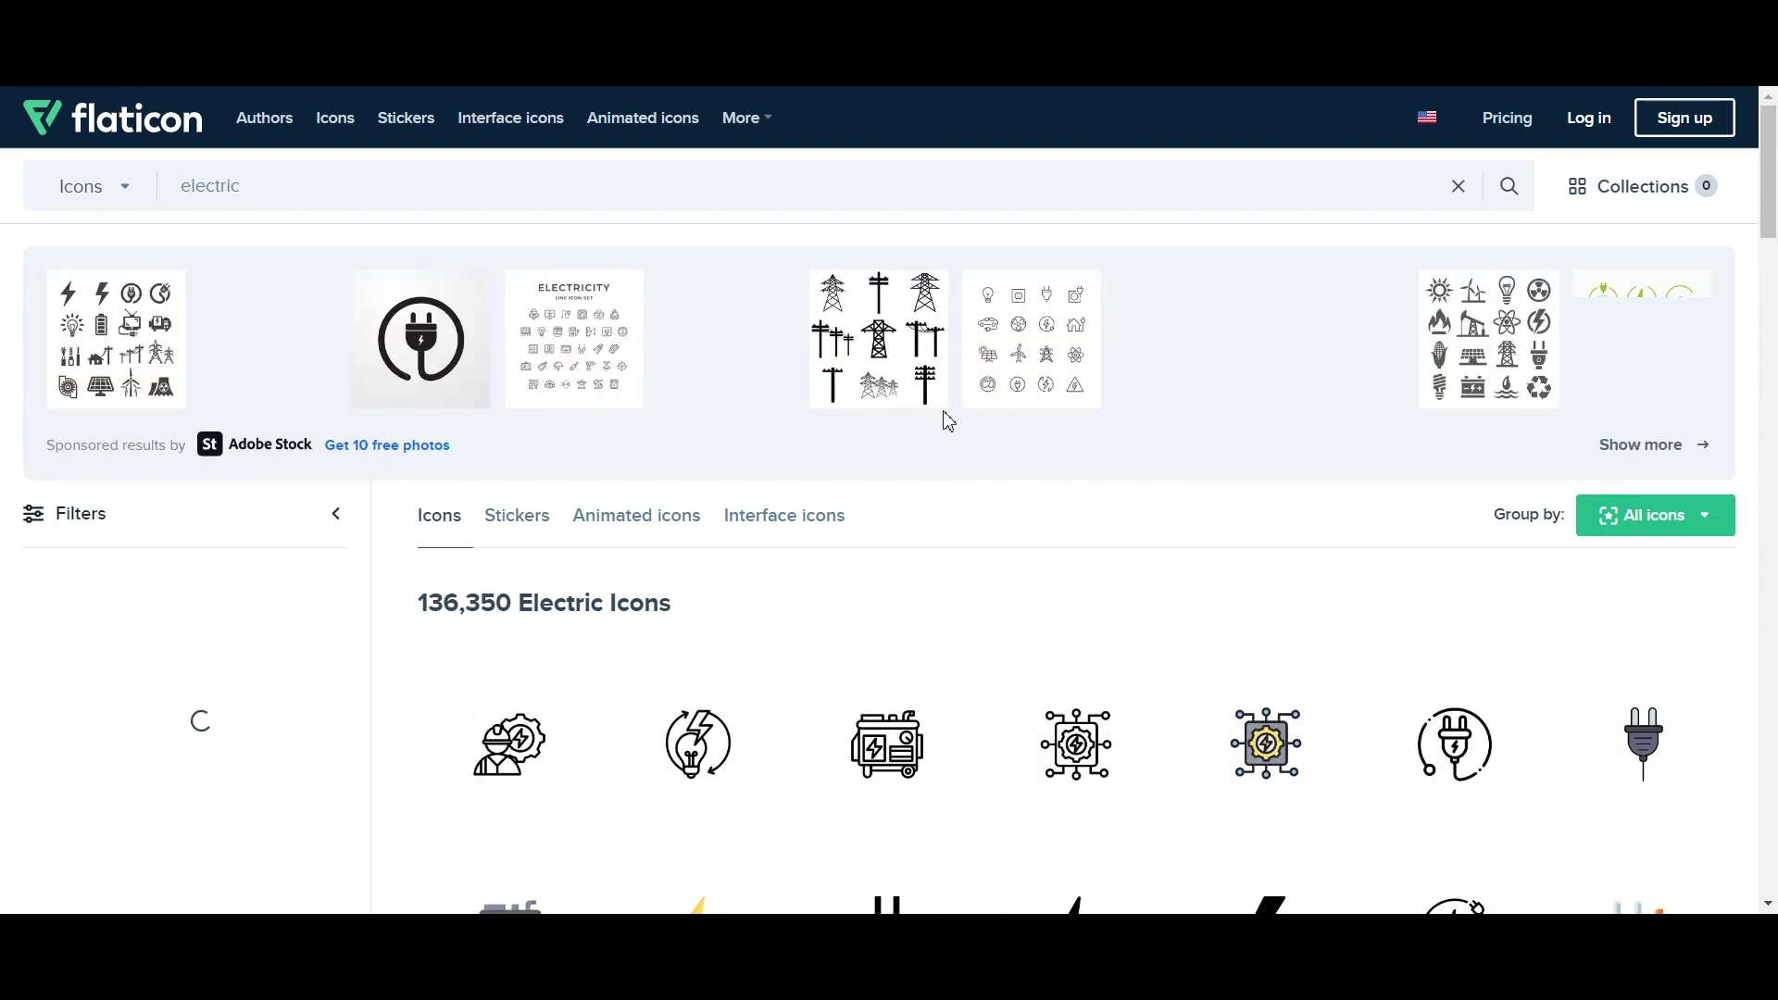
# Step: Download the yellow light bulb "Idea" icon as a free PNG and close its detail view
pyautogui.scroll(-1, 885, 315)
pyautogui.scroll(-5, 884, 315)
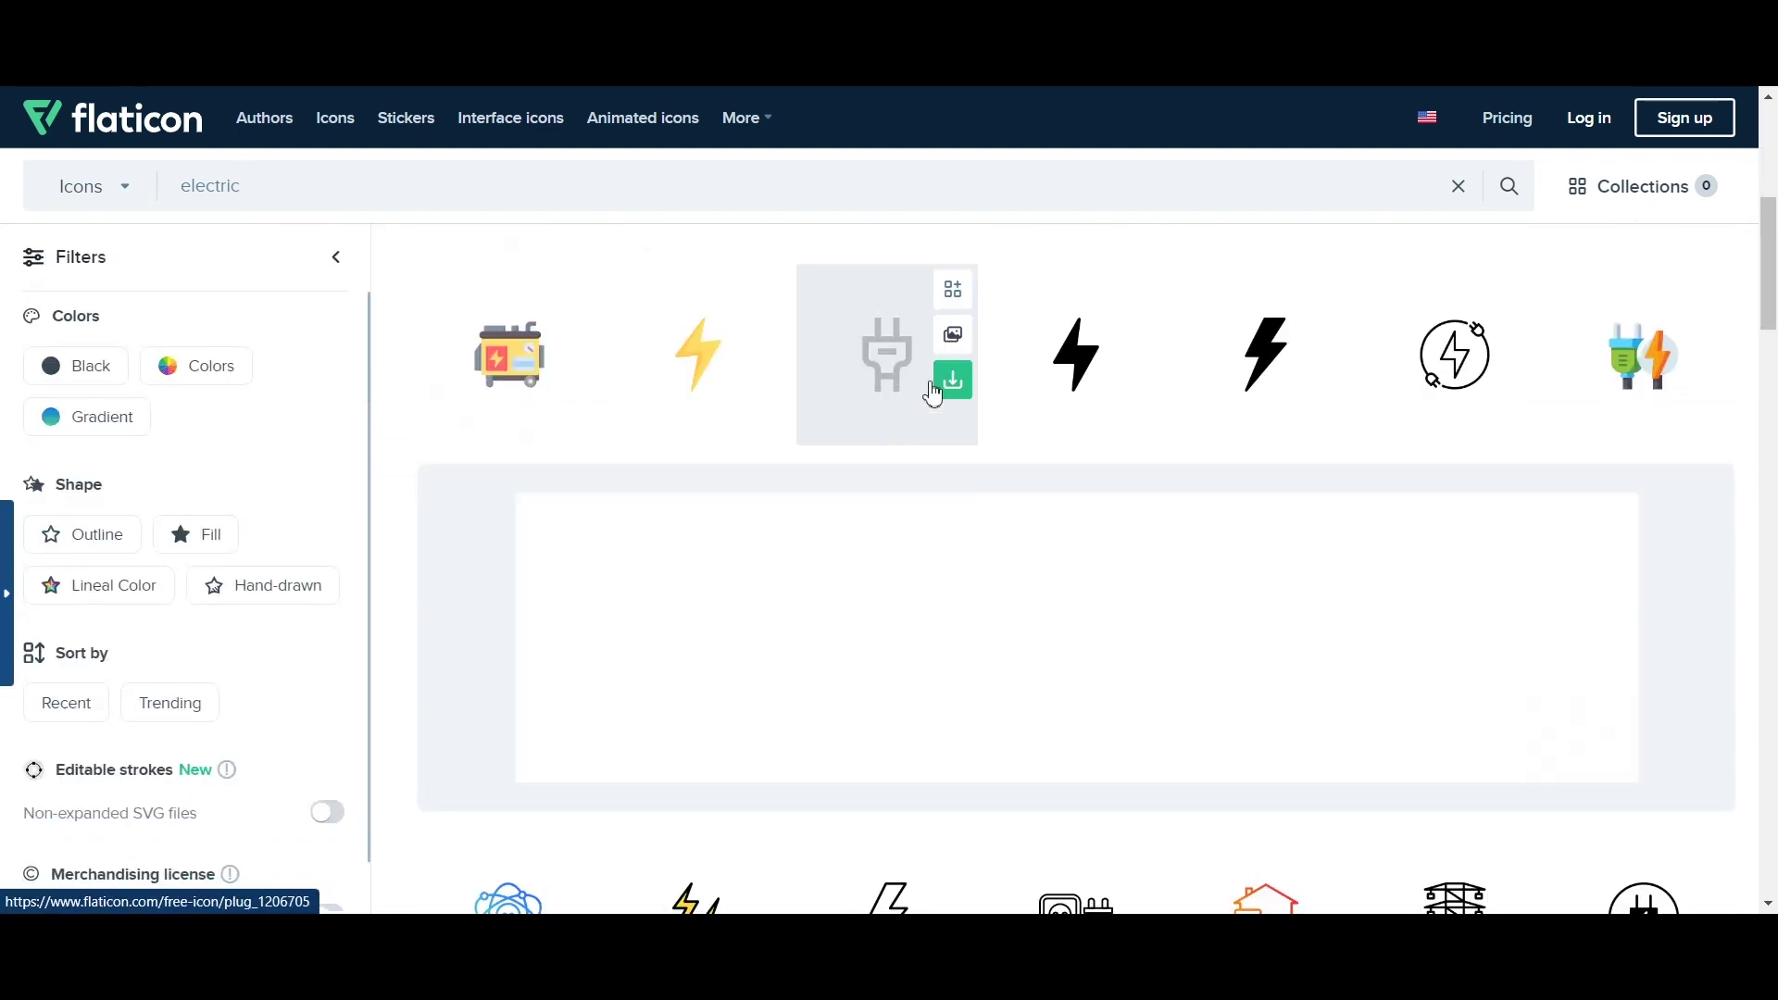
pyautogui.scroll(3, 1533, 370)
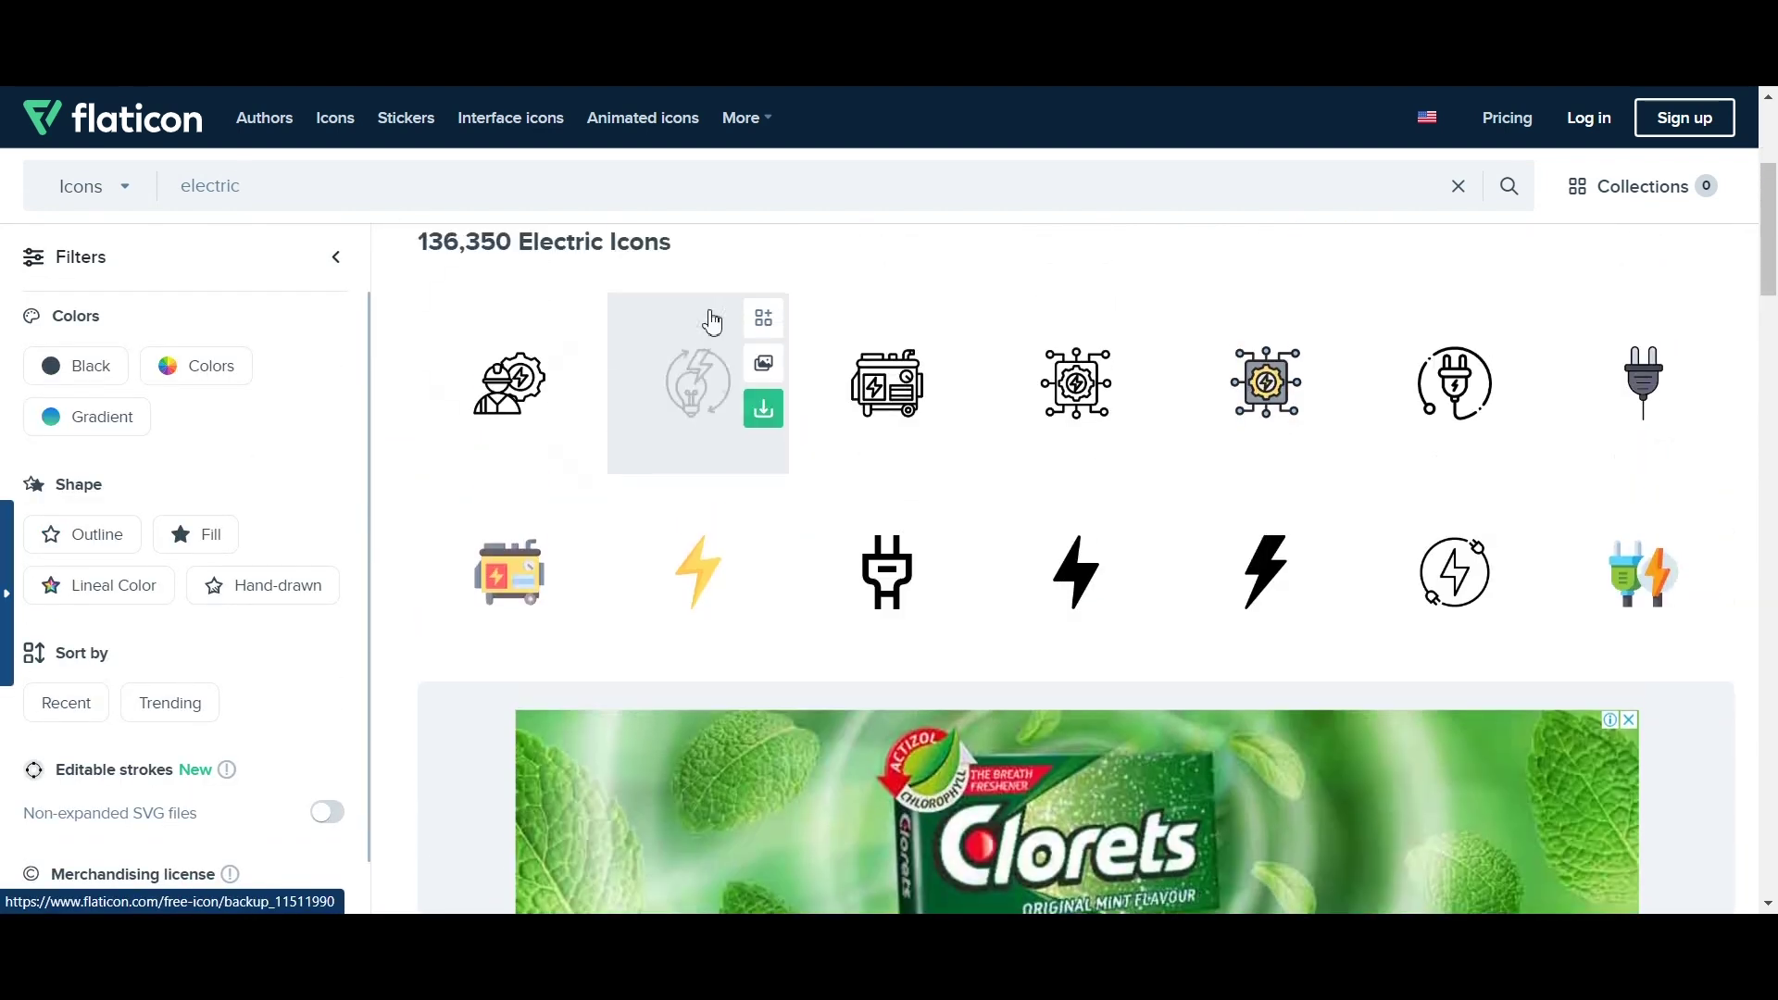
pyautogui.scroll(-18, 687, 536)
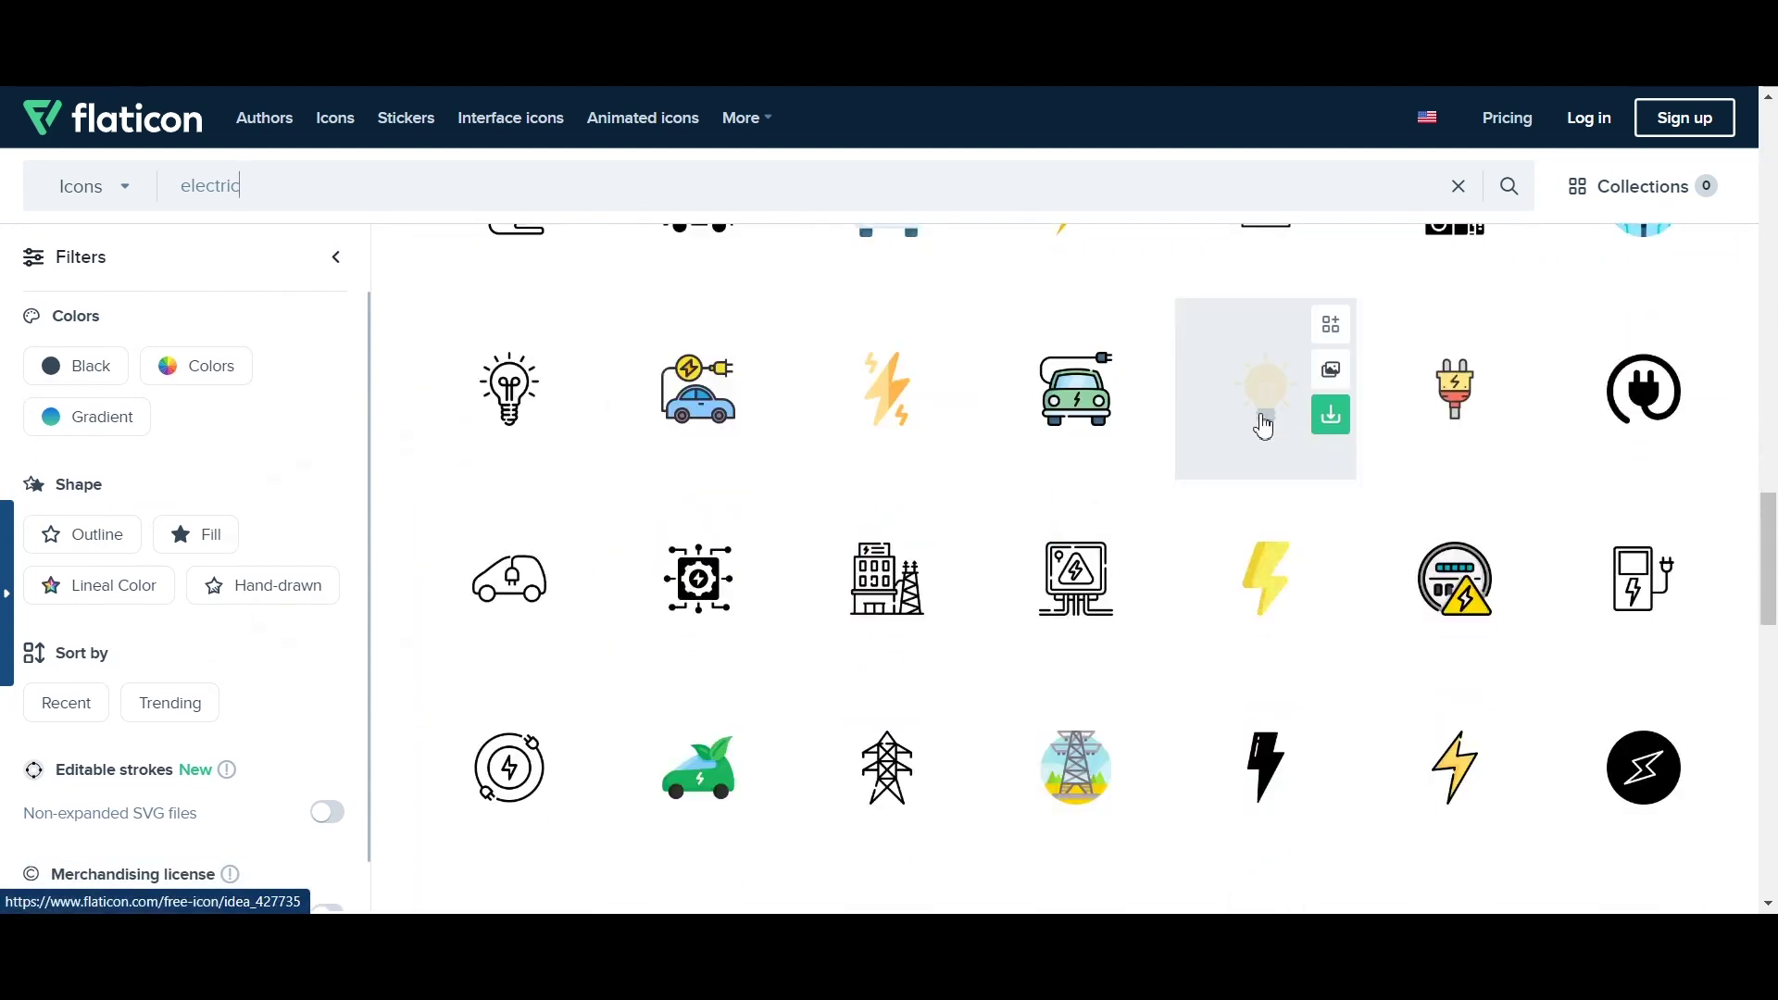
pyautogui.click(1342, 479)
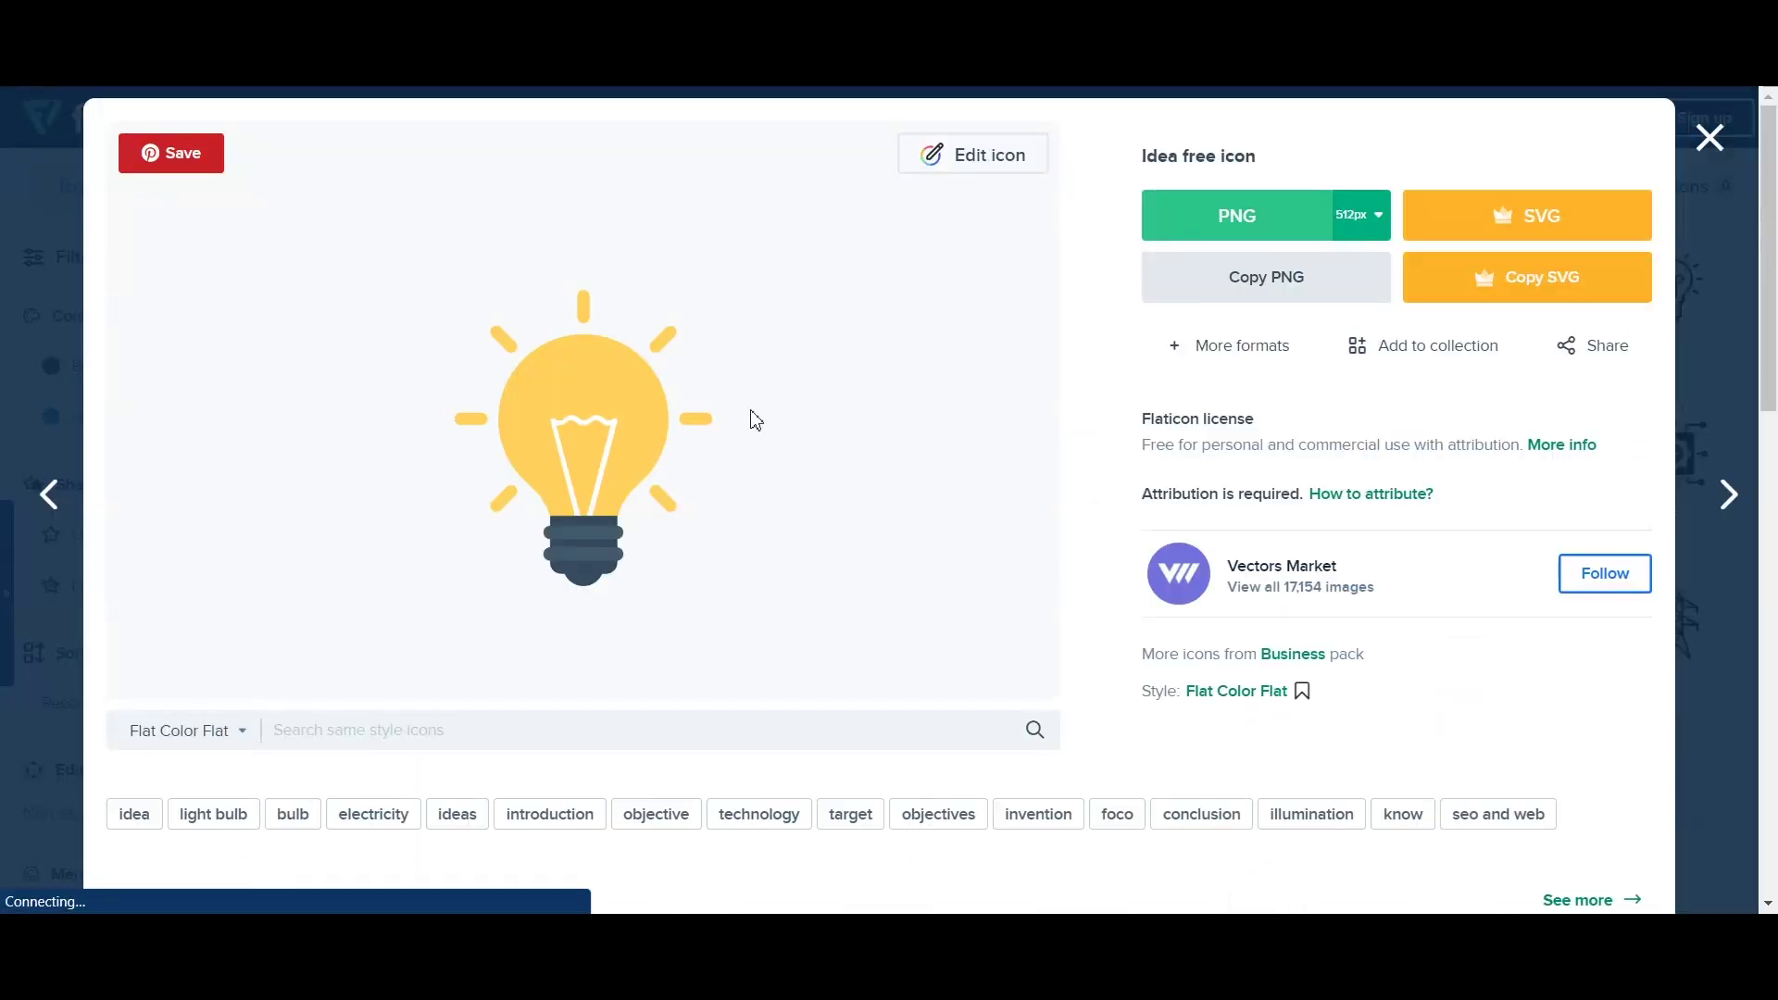
pyautogui.click(1278, 222)
pyautogui.click(1434, 589)
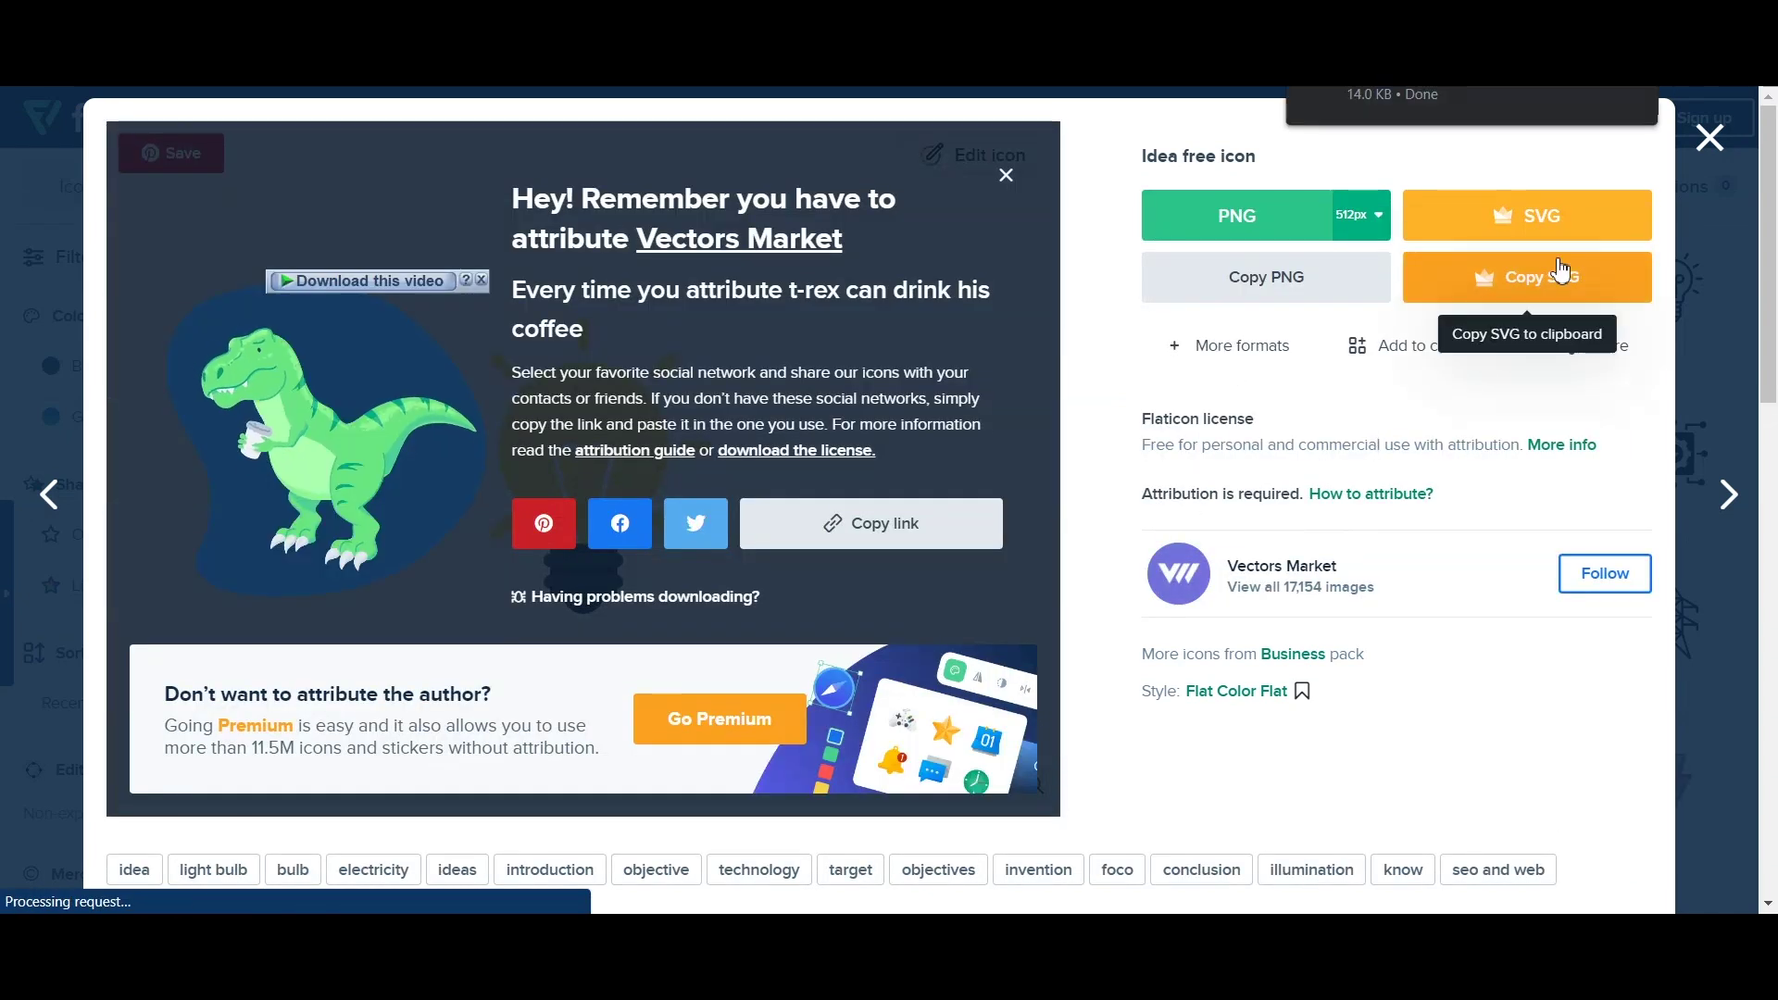
pyautogui.press('Escape')
pyautogui.scroll(-8, 1071, 595)
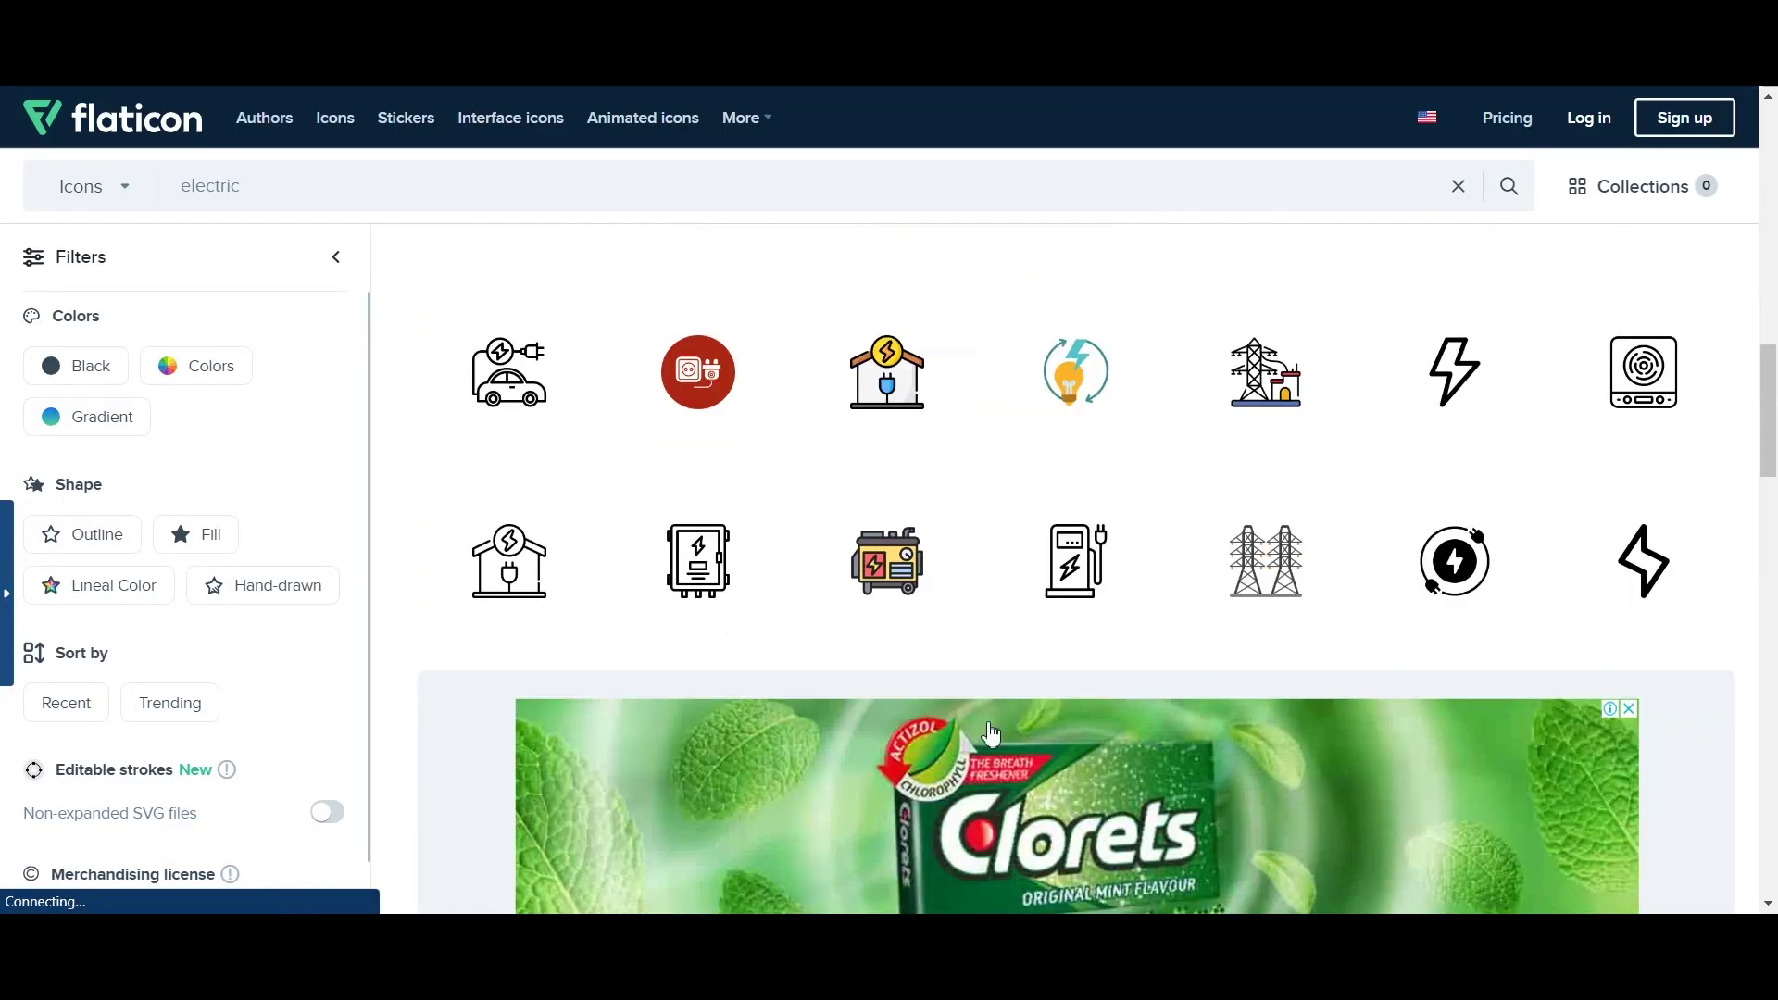
pyautogui.scroll(-5, 1139, 636)
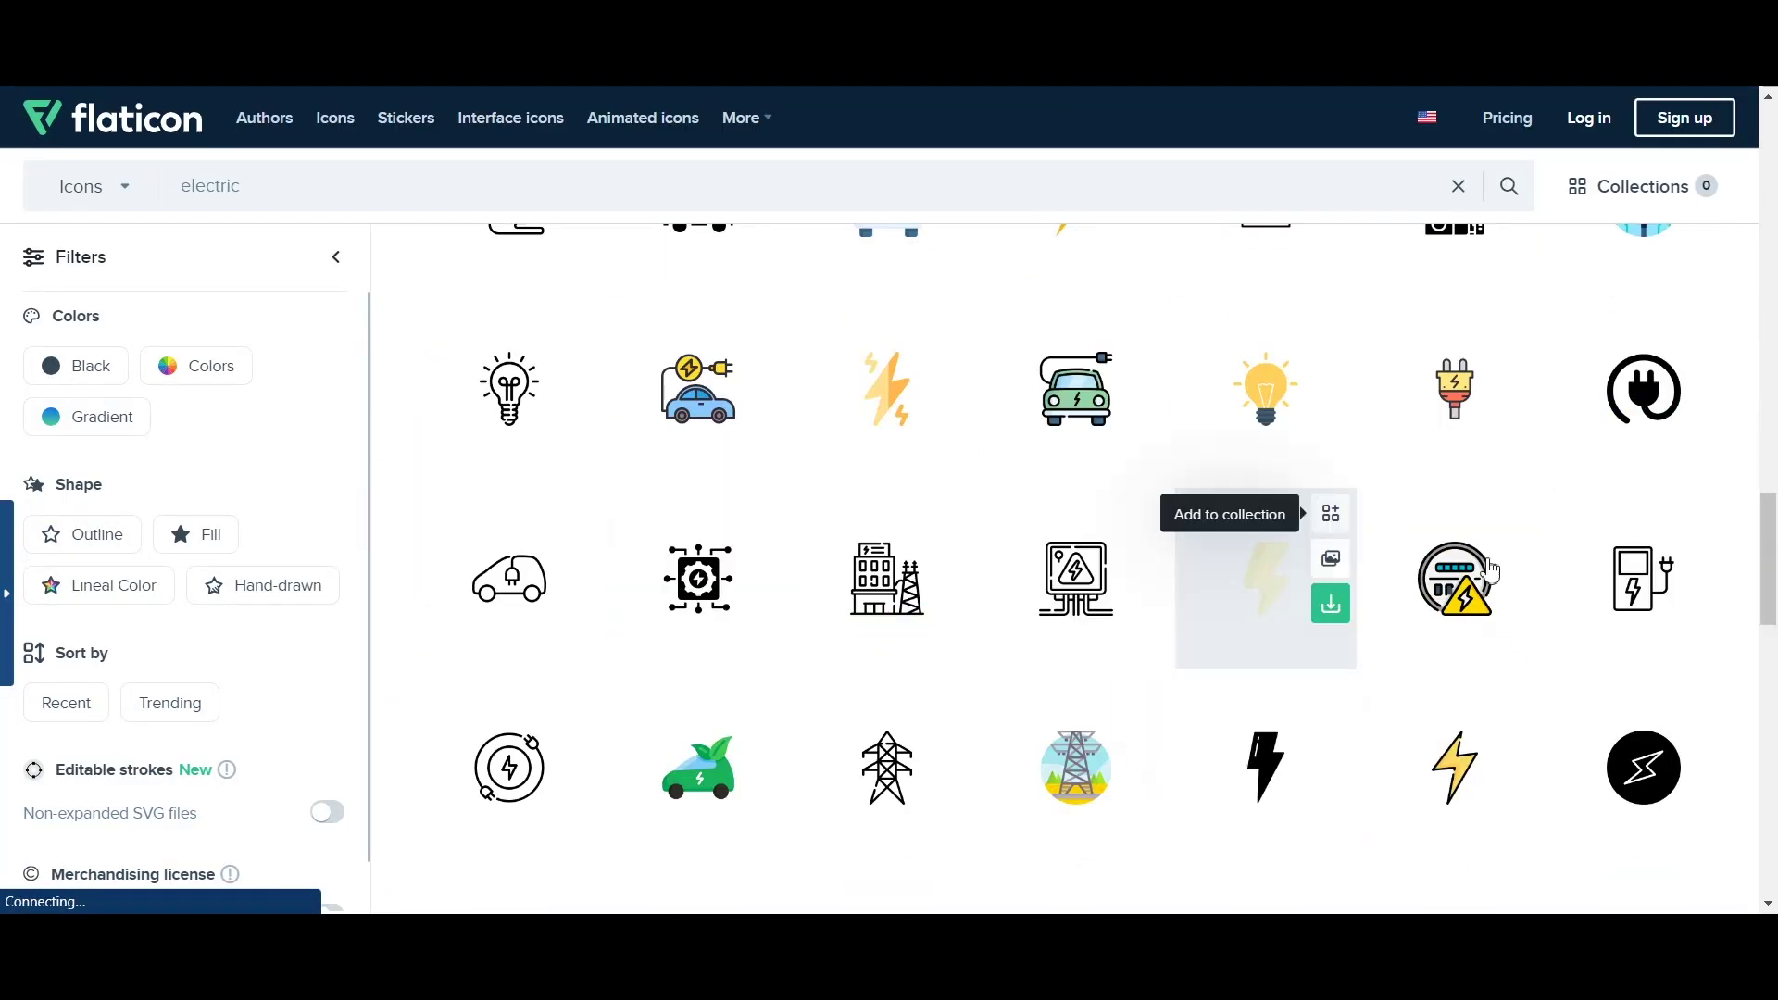
pyautogui.scroll(-7, 926, 370)
pyautogui.scroll(-6, 1065, 566)
pyautogui.scroll(5, 1322, 553)
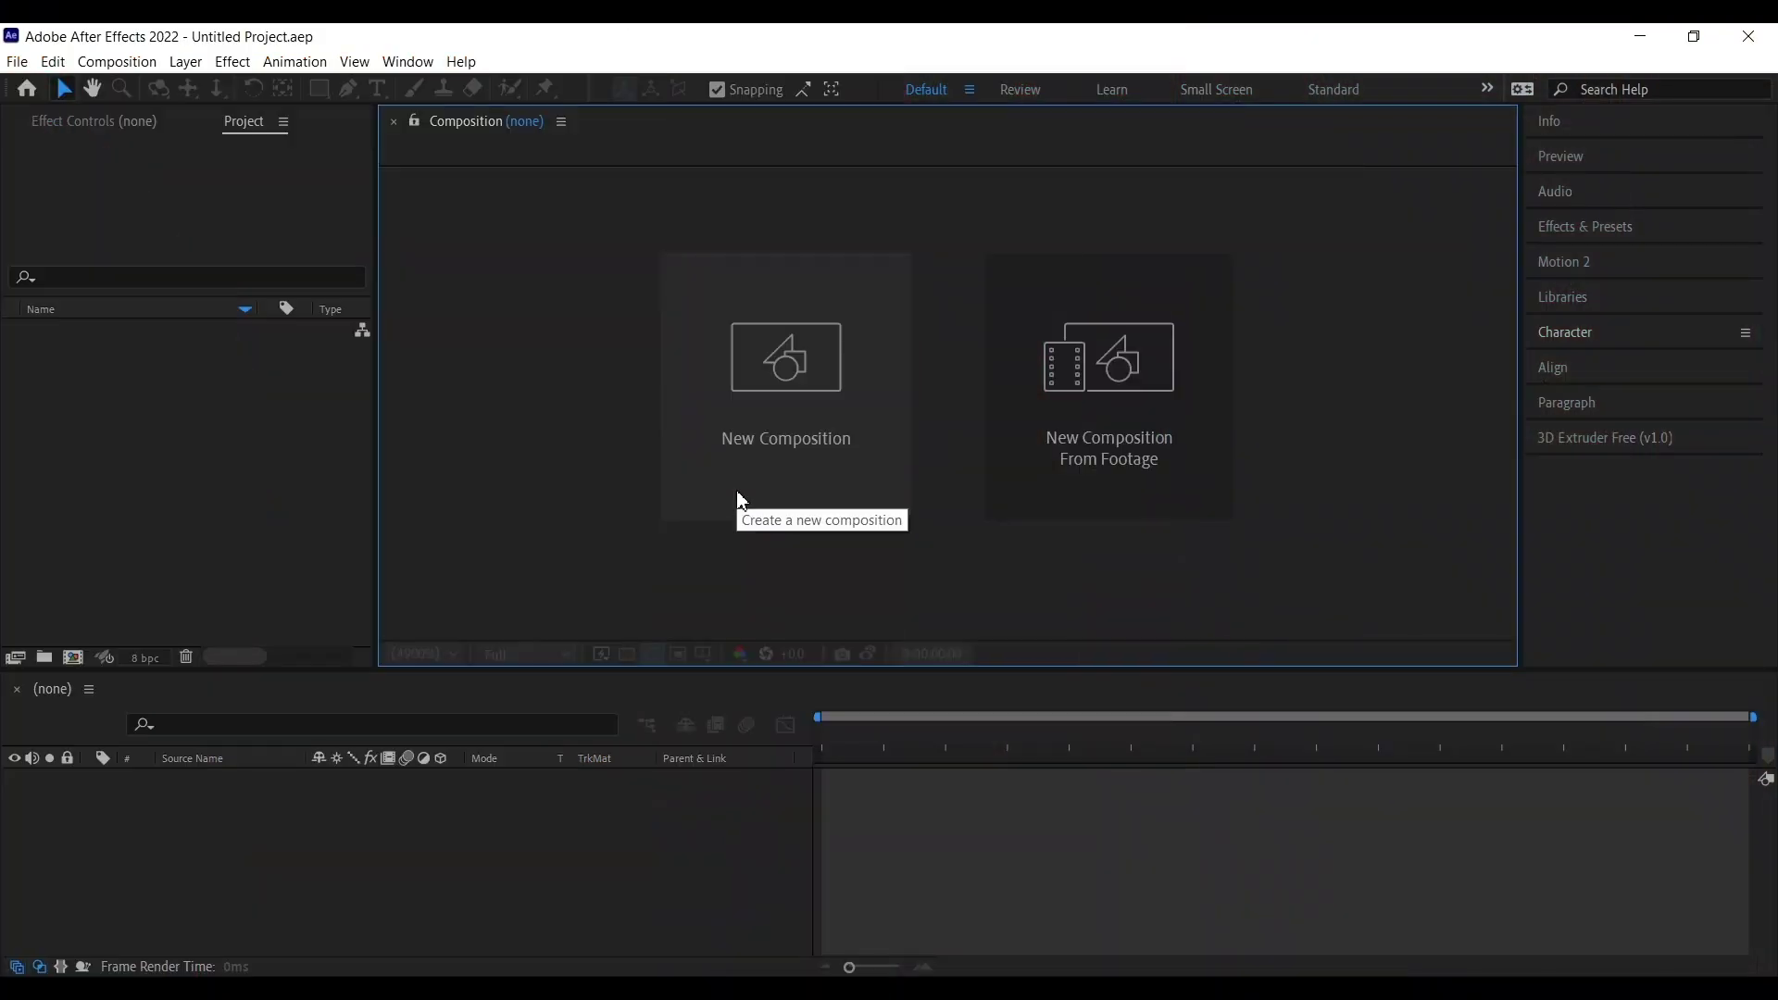
# Step: Switch to After Effects and start a new composition named "main"
pyautogui.click(738, 496)
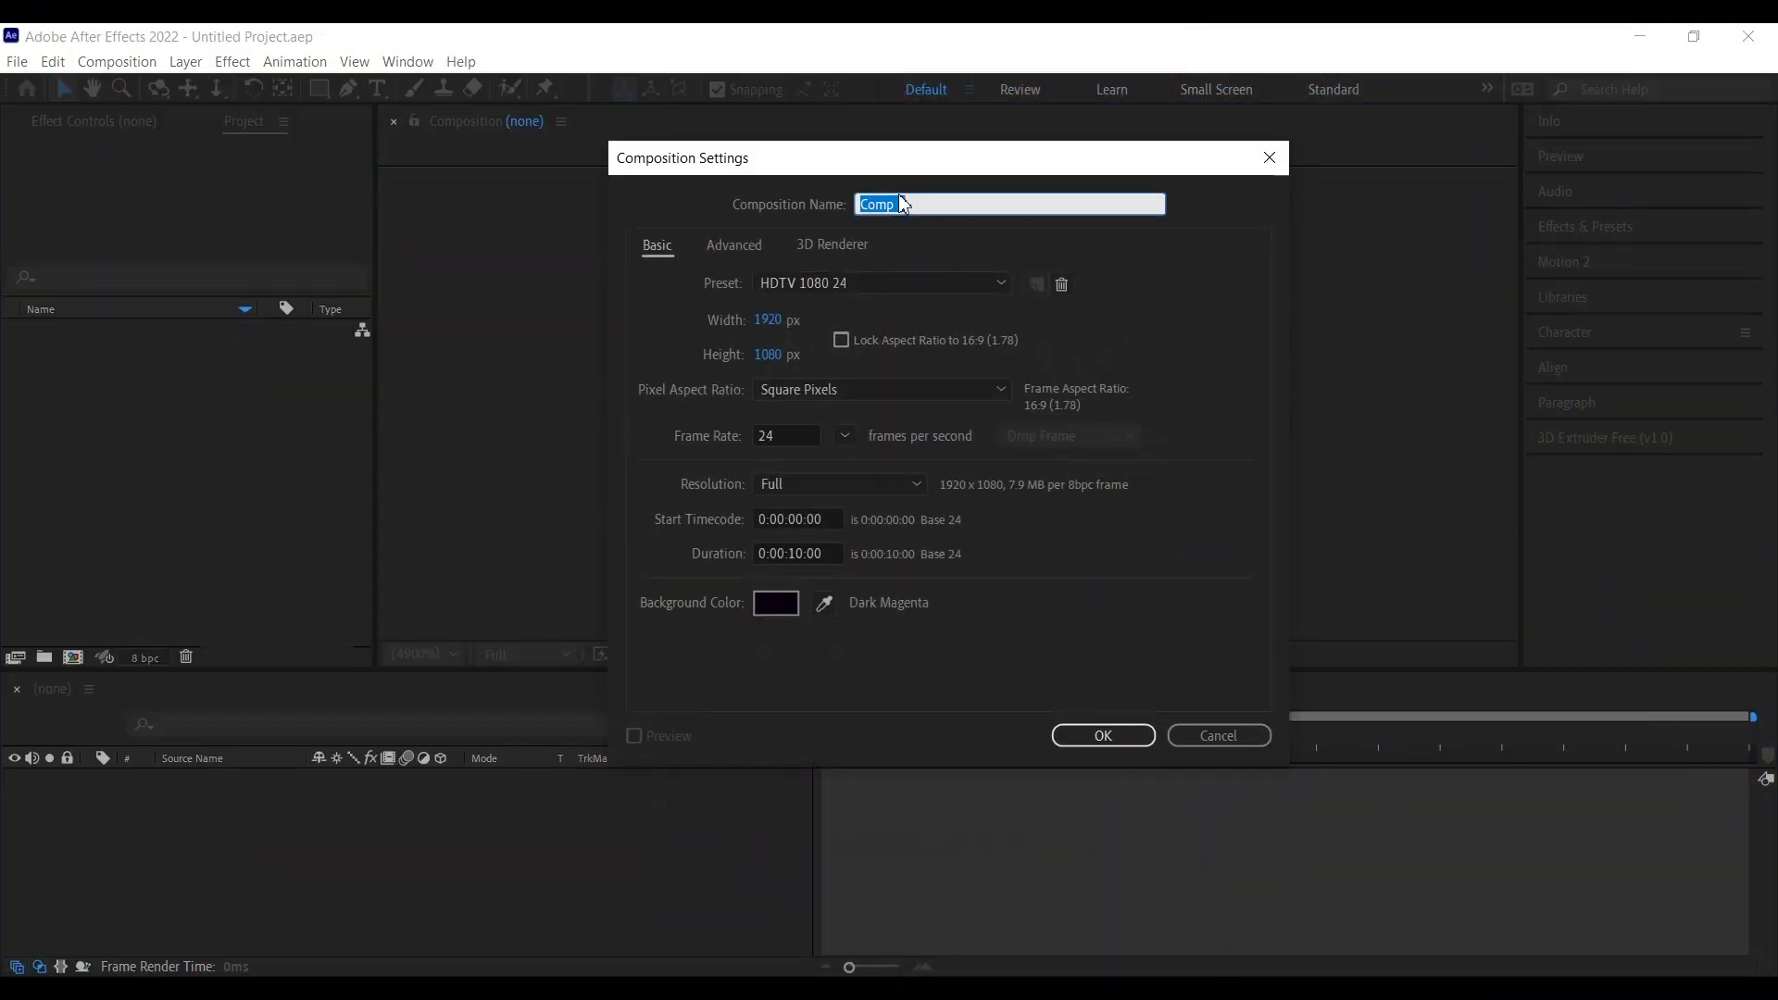
pyautogui.write('s')
pyautogui.write('main')
pyautogui.click(1057, 321)
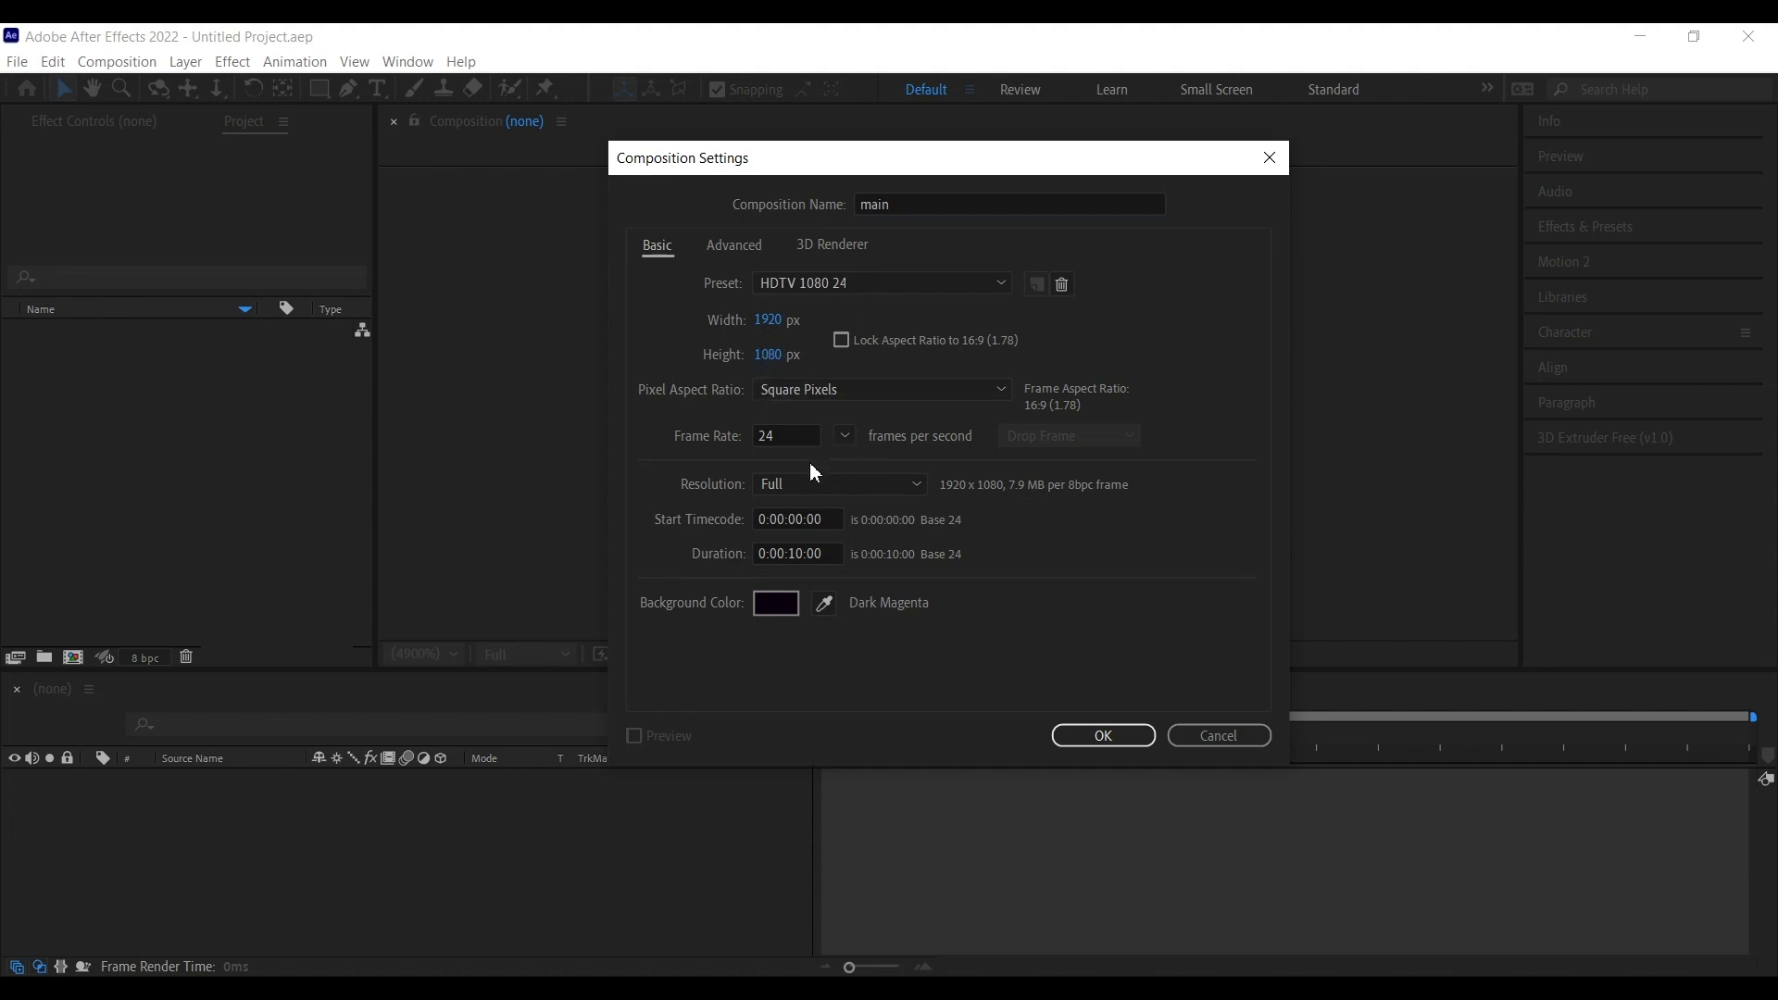
# Step: Keep the frame rate at 24 fps, set the duration to 0:00:05:00 and create the composition
pyautogui.click(845, 436)
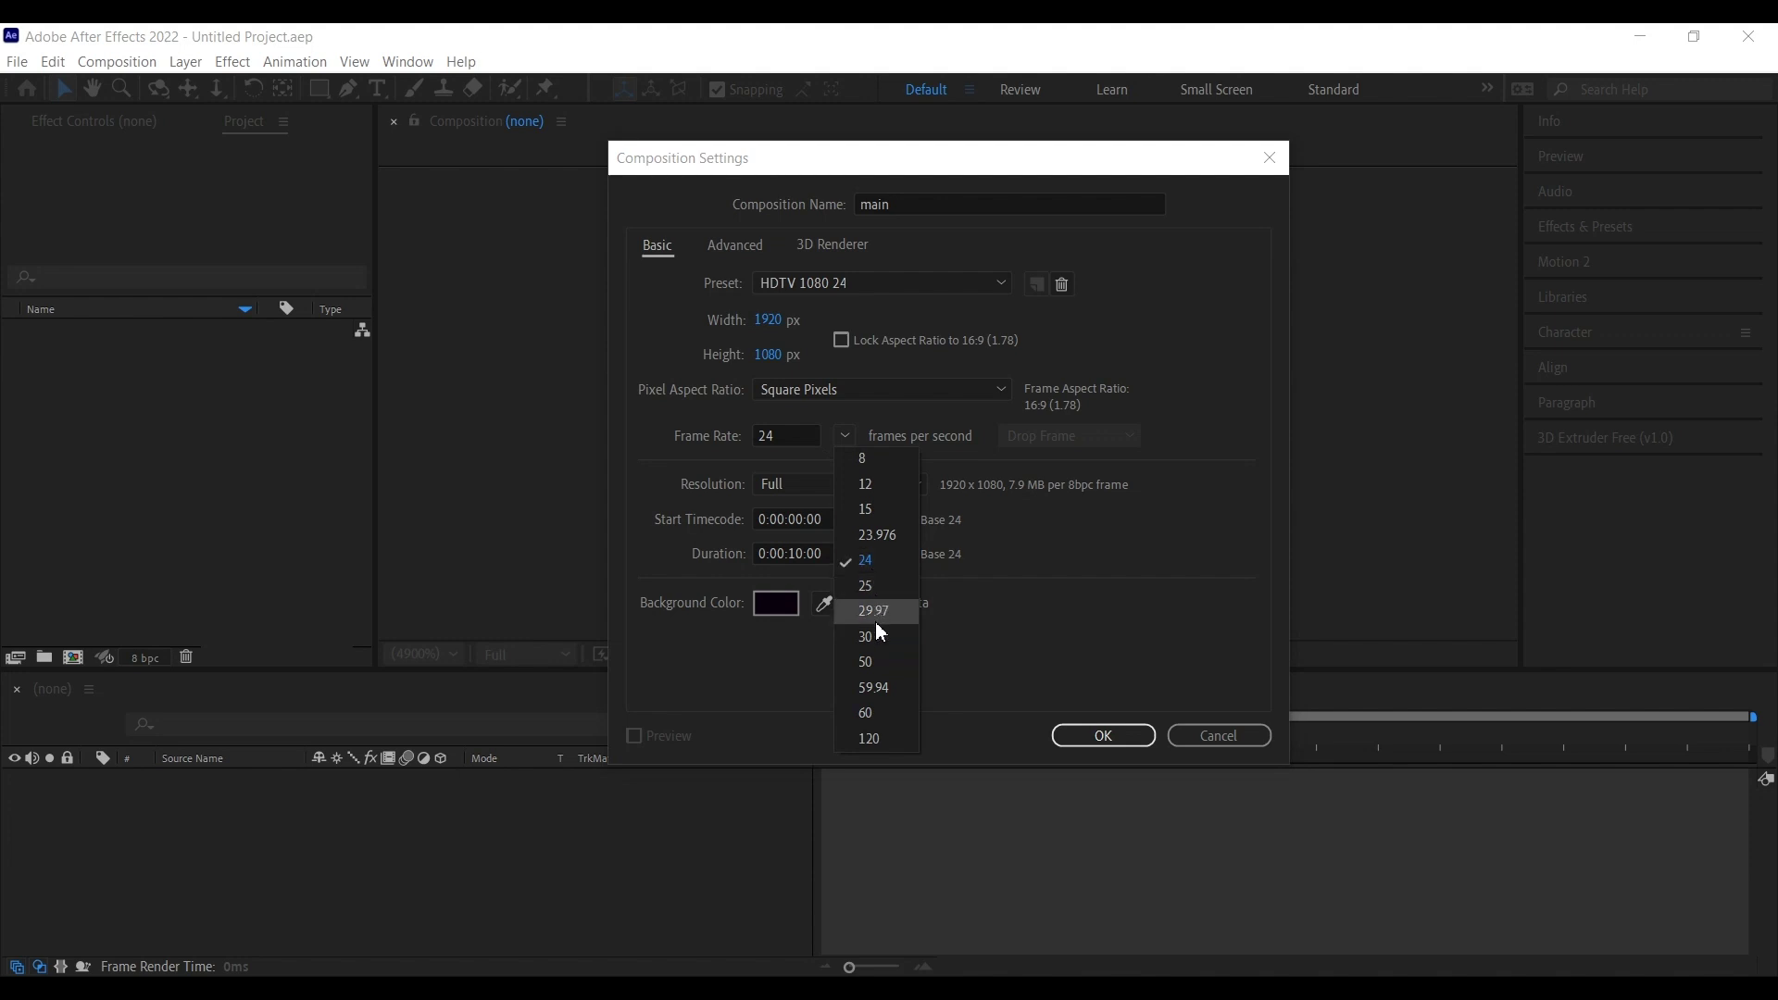
pyautogui.click(874, 573)
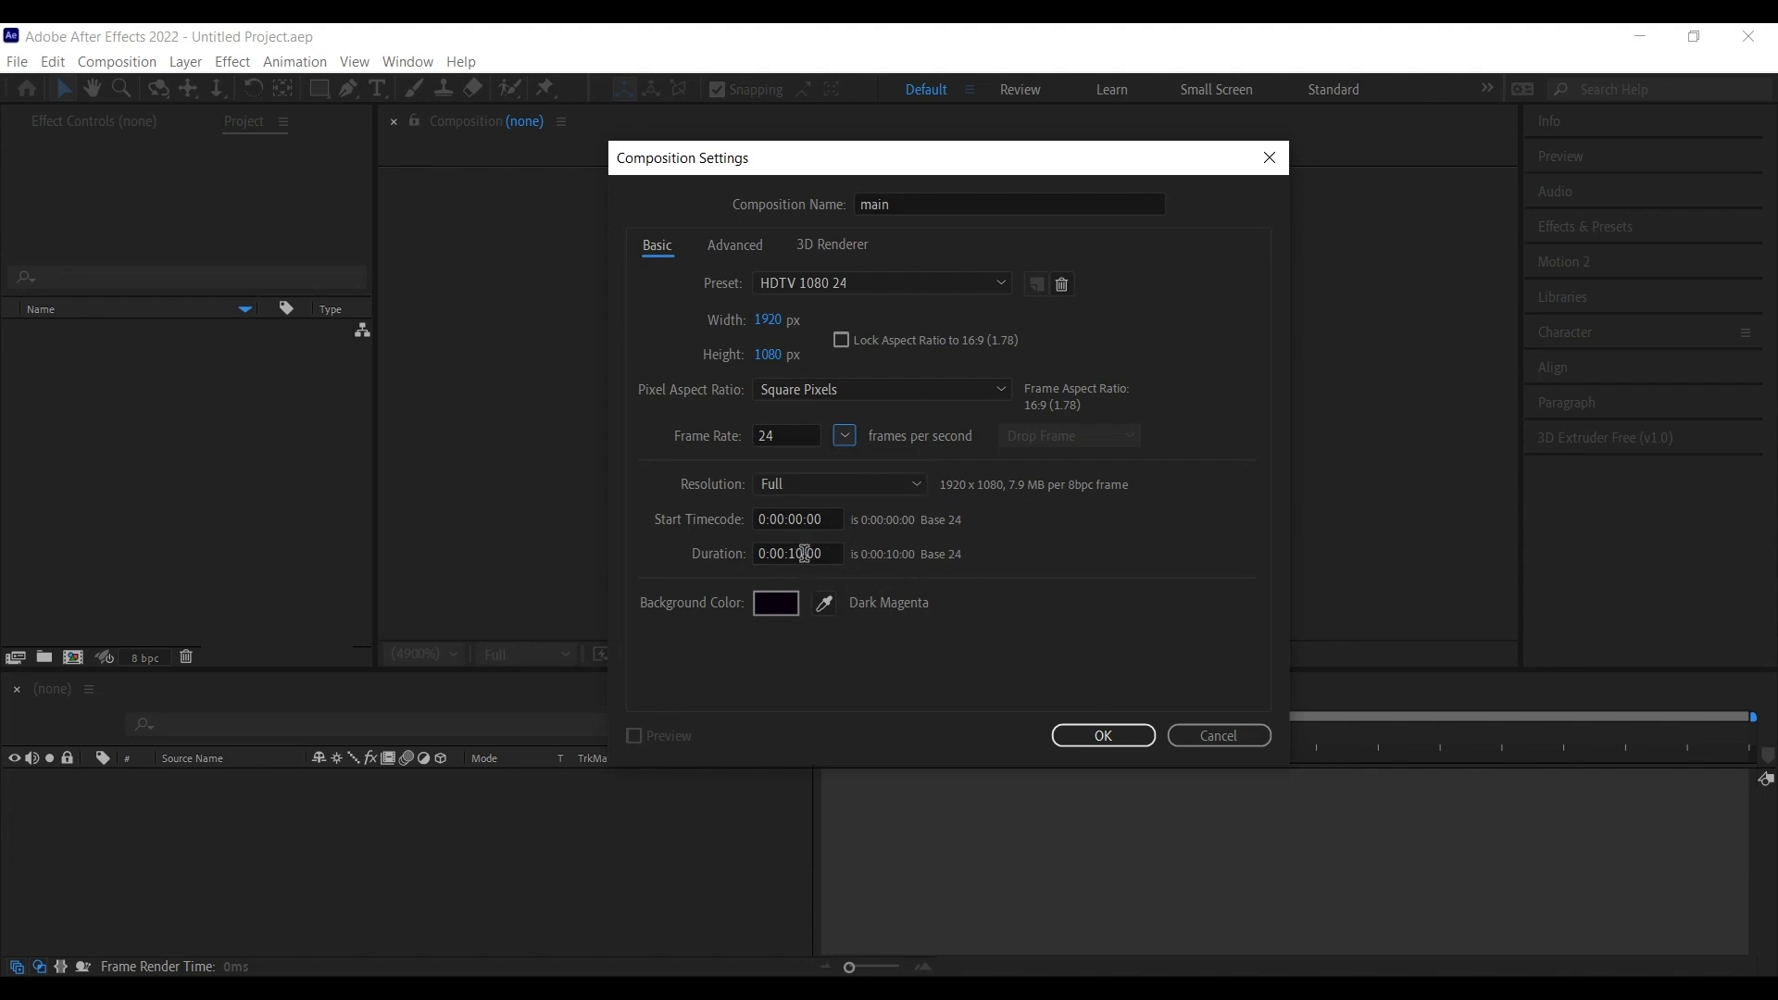
pyautogui.click(804, 553)
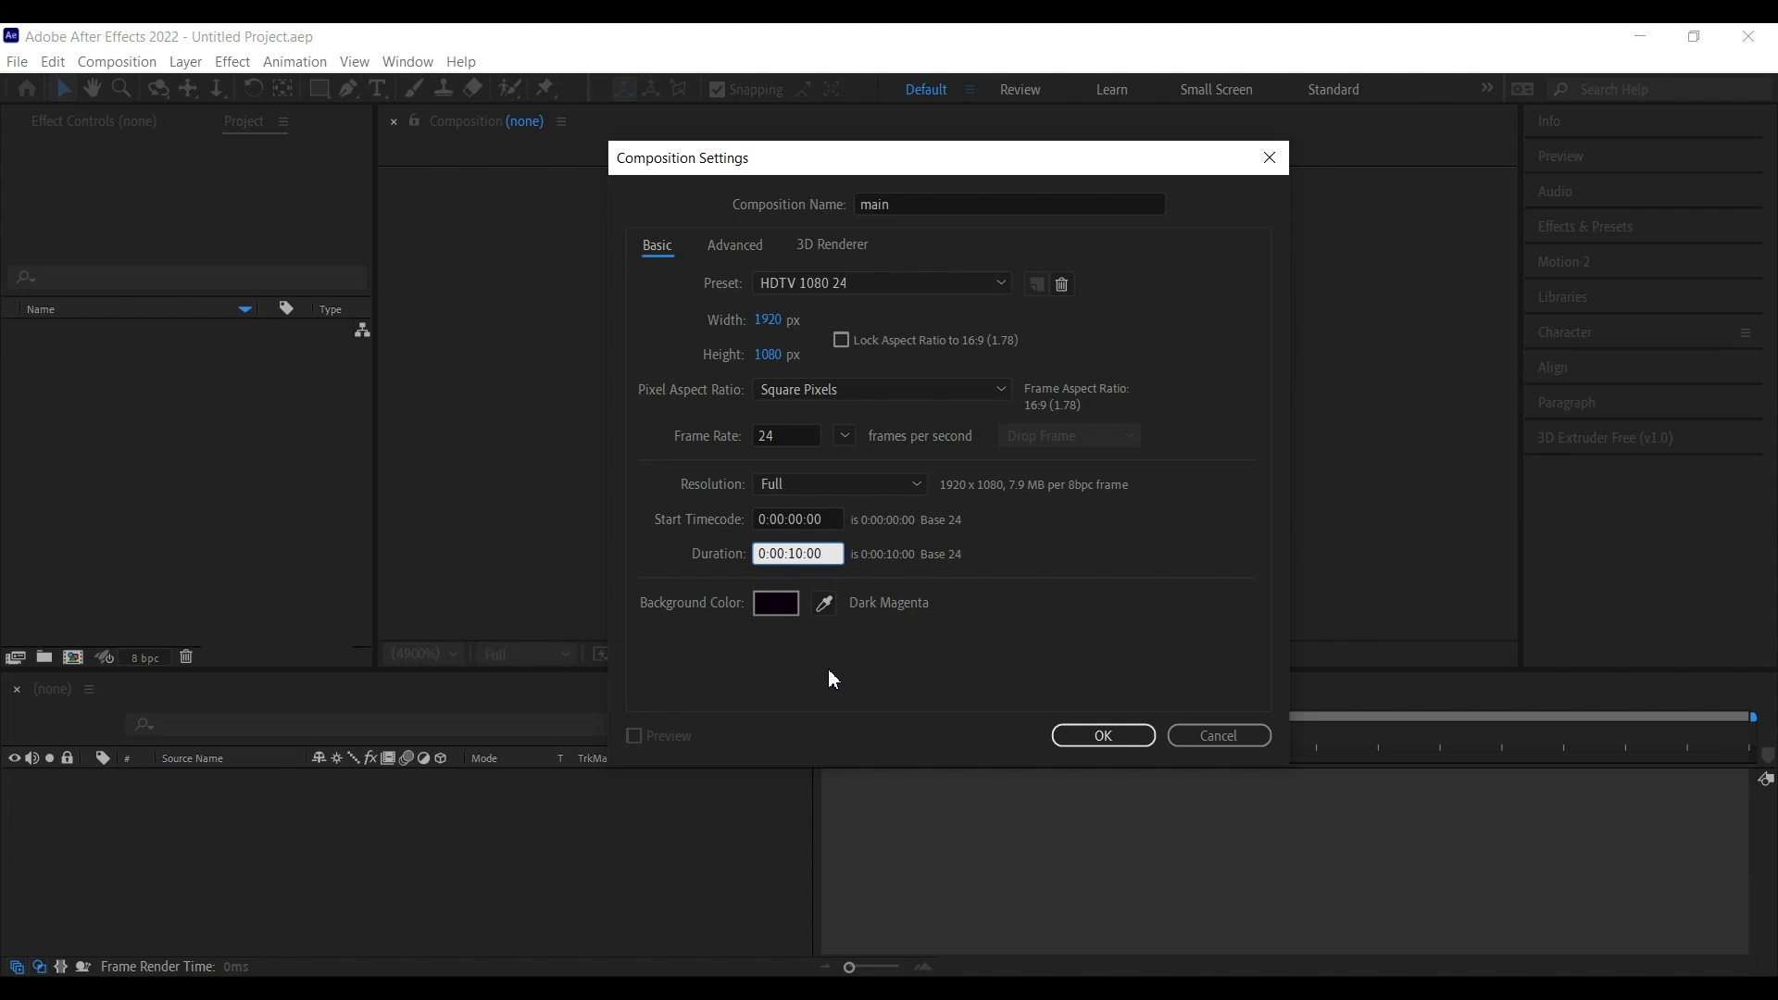
pyautogui.press('BackSpace')
pyautogui.press('BackSpace')
pyautogui.write('5')
pyautogui.click(1024, 701)
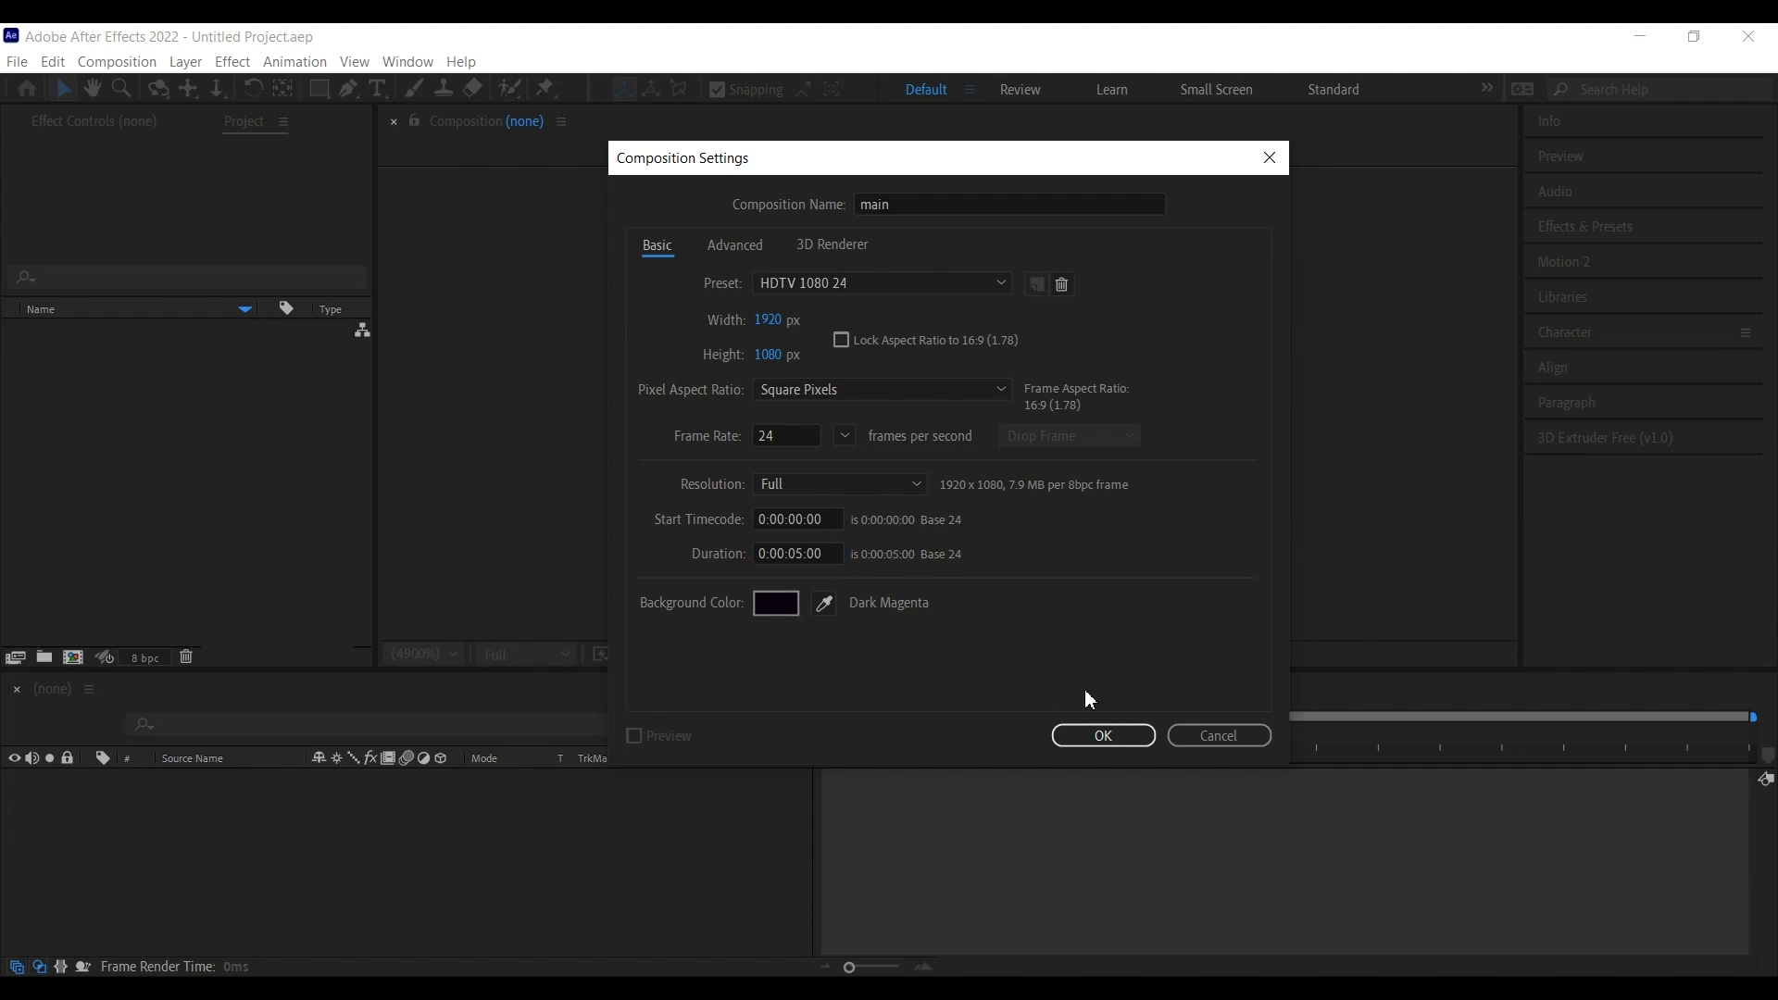
pyautogui.click(1098, 736)
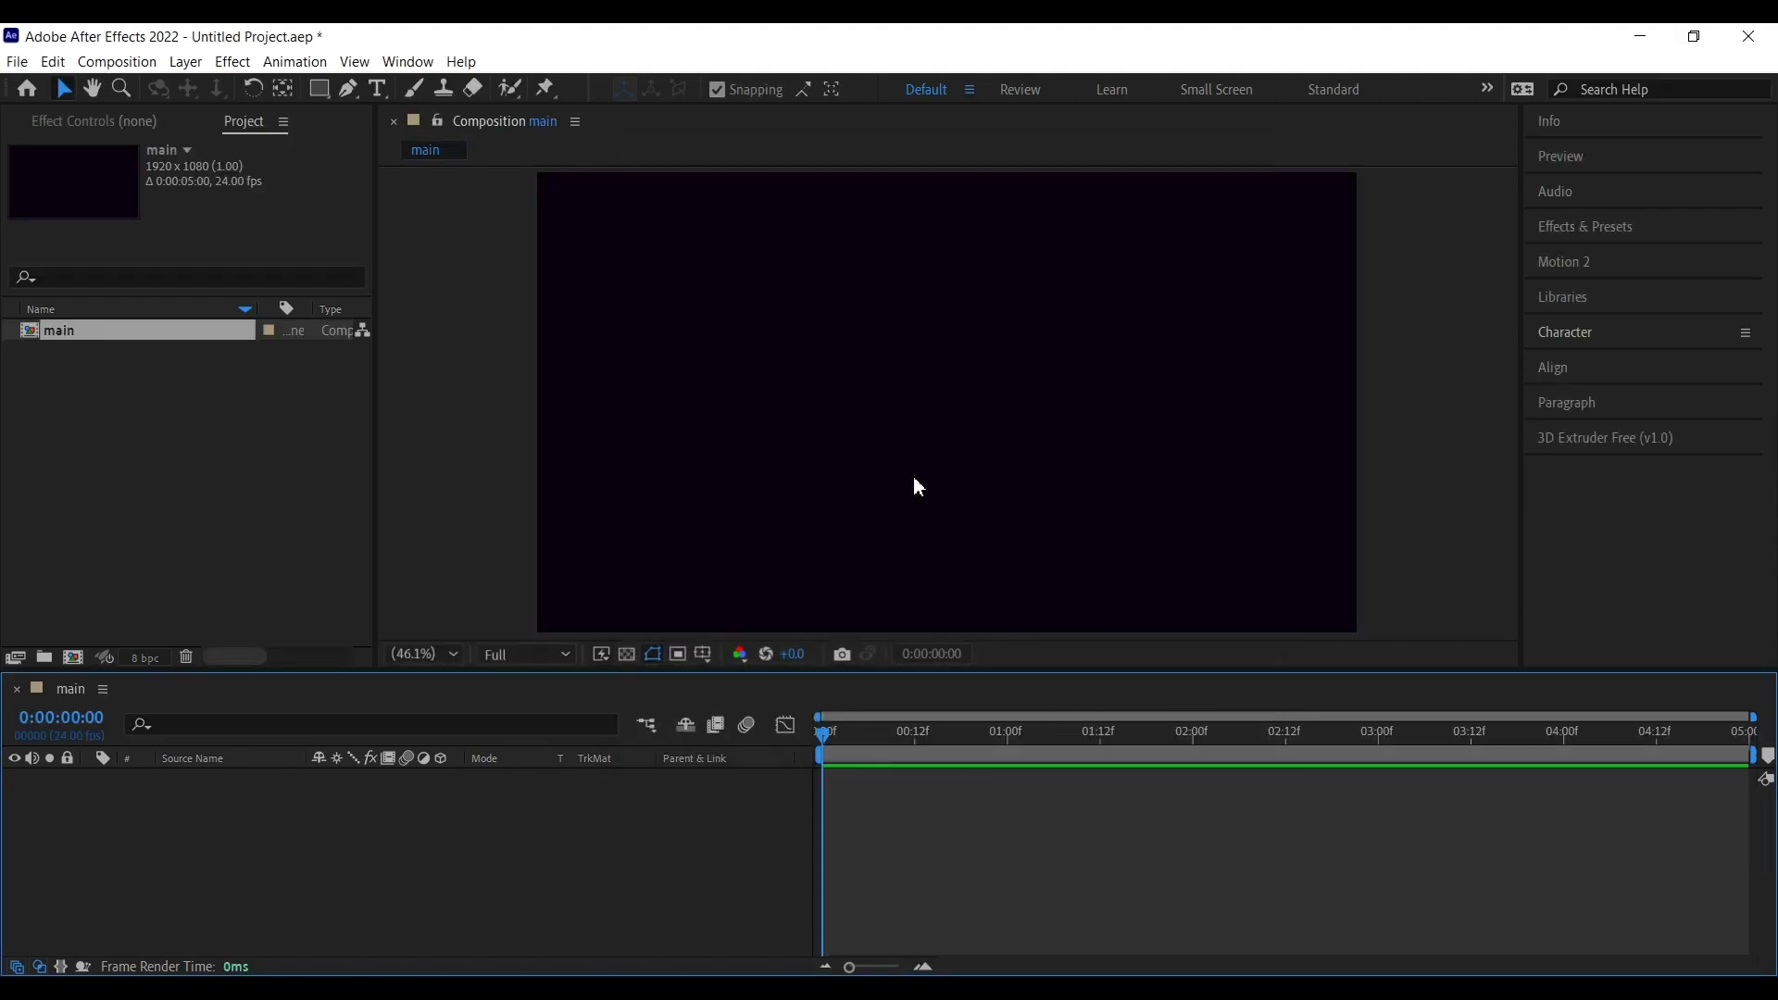
# Step: Import the chargers and light-bulb PNG images into the project as footage
pyautogui.scroll(-2, 918, 478)
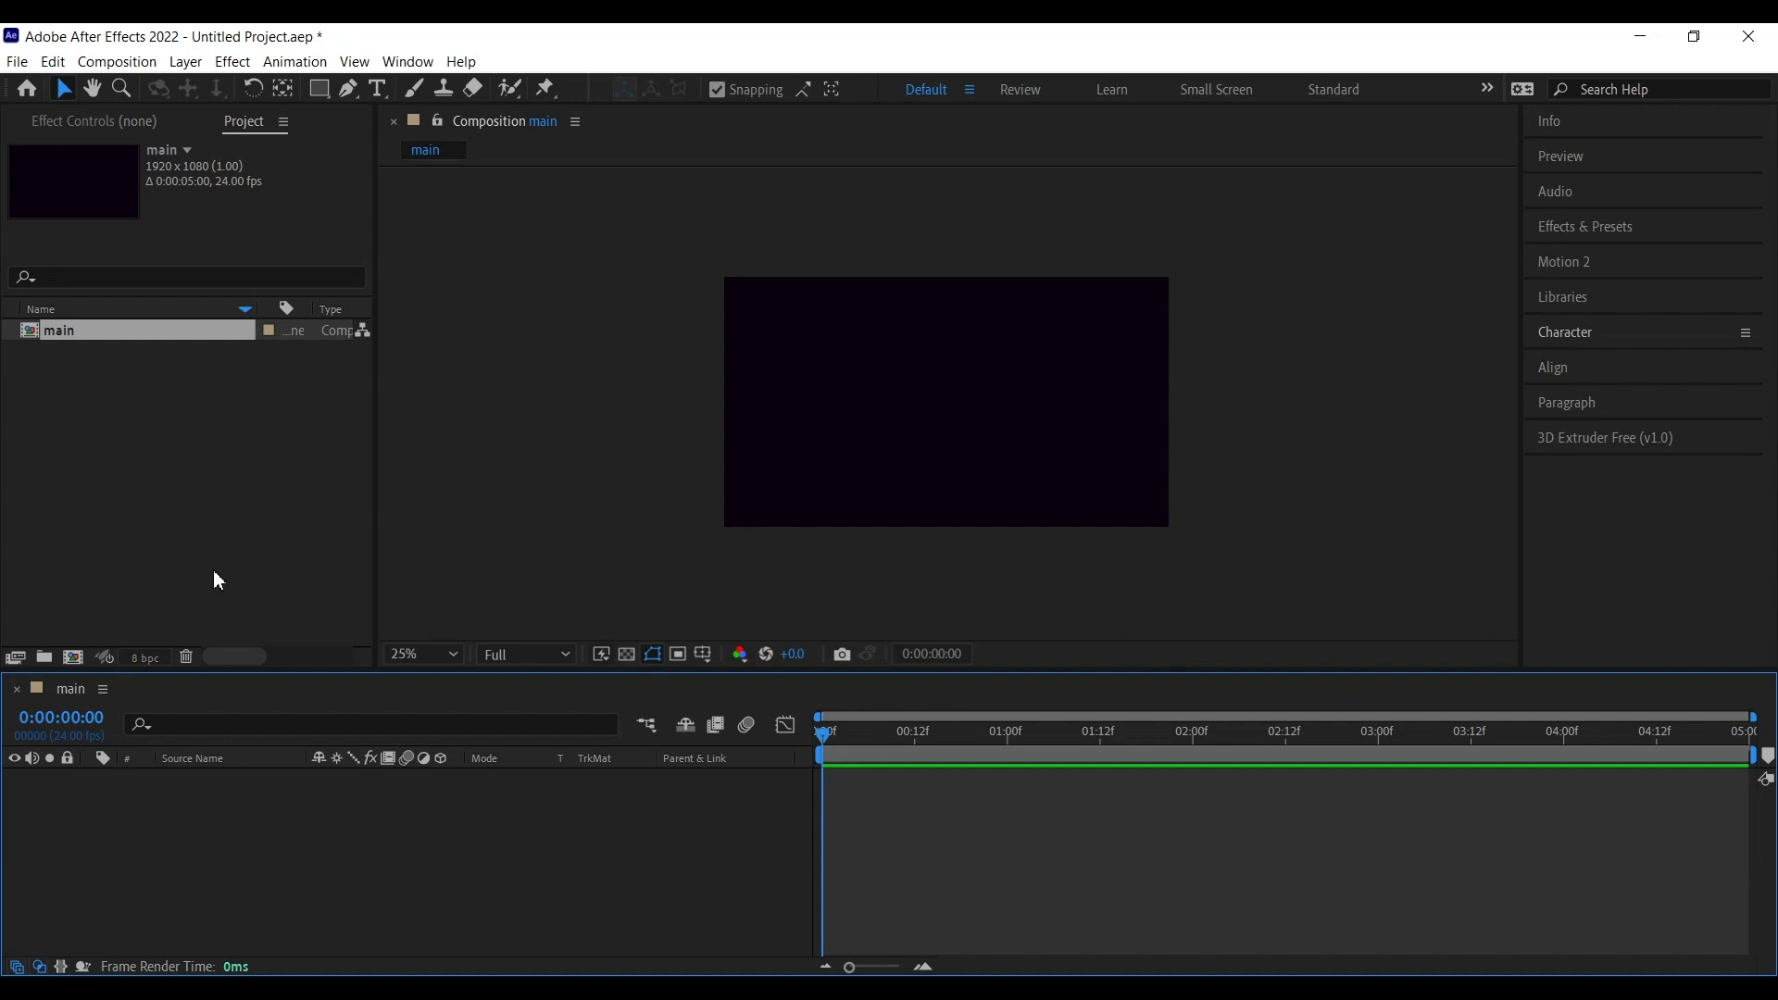
pyautogui.doubleClick(223, 492)
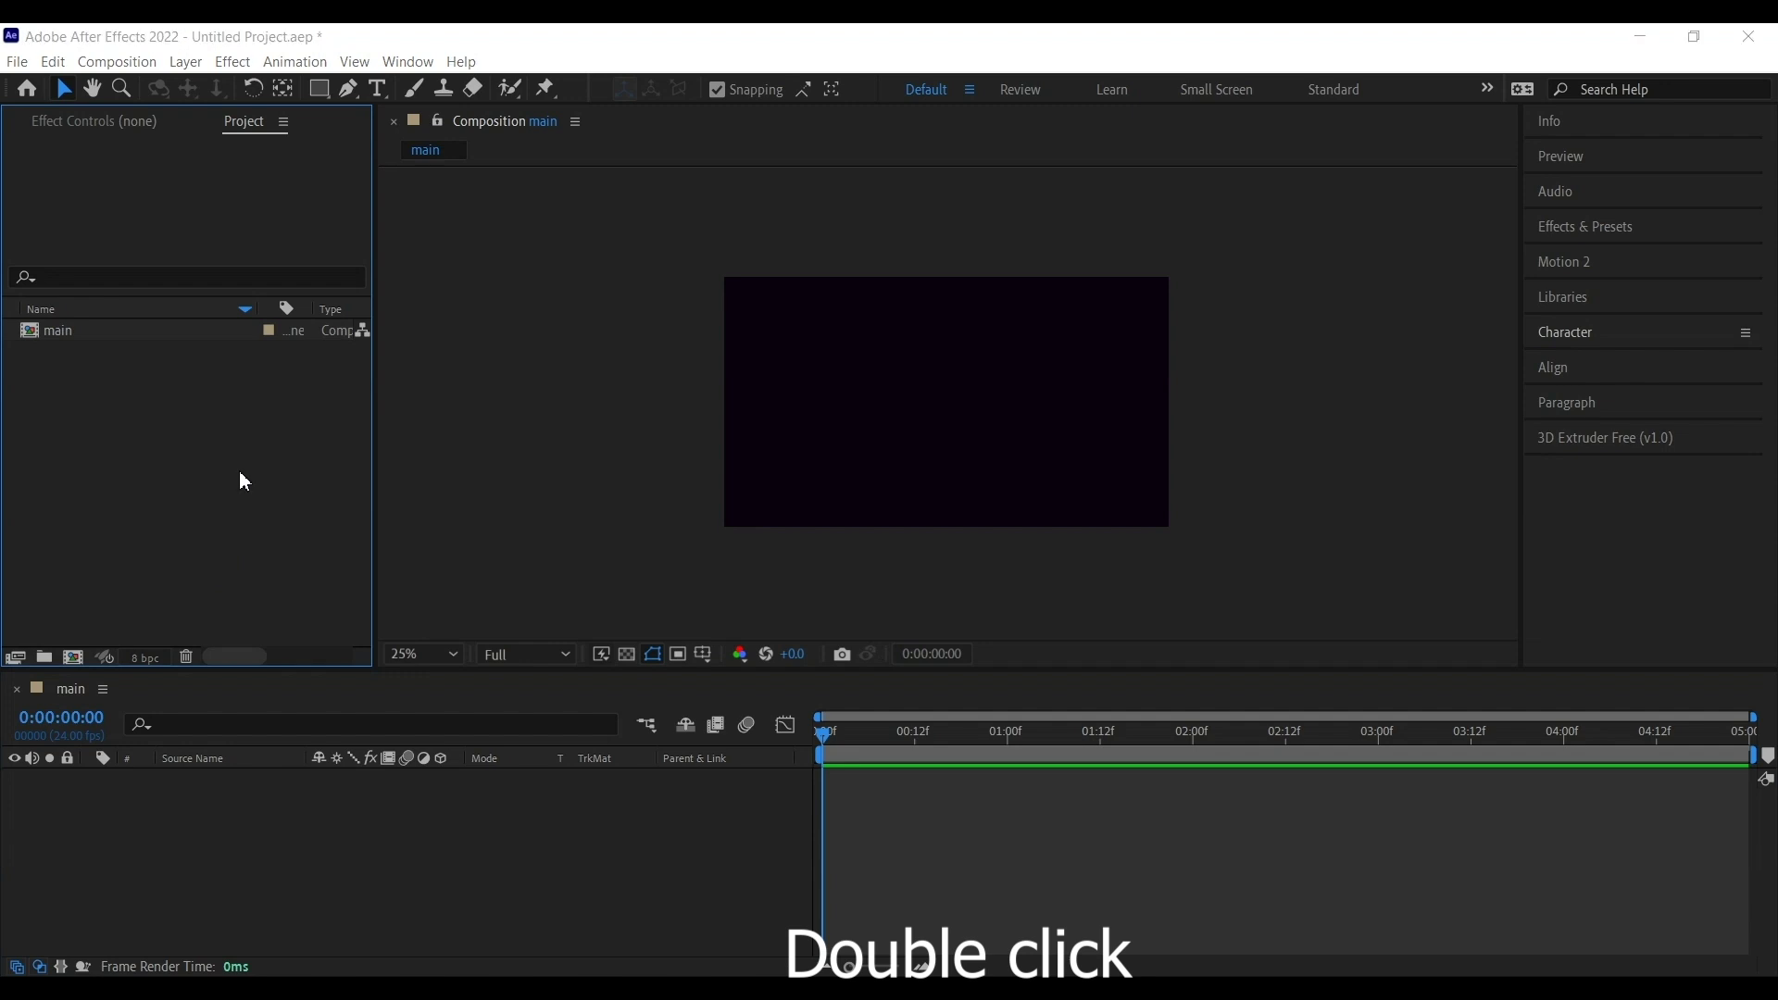
pyautogui.click(519, 278)
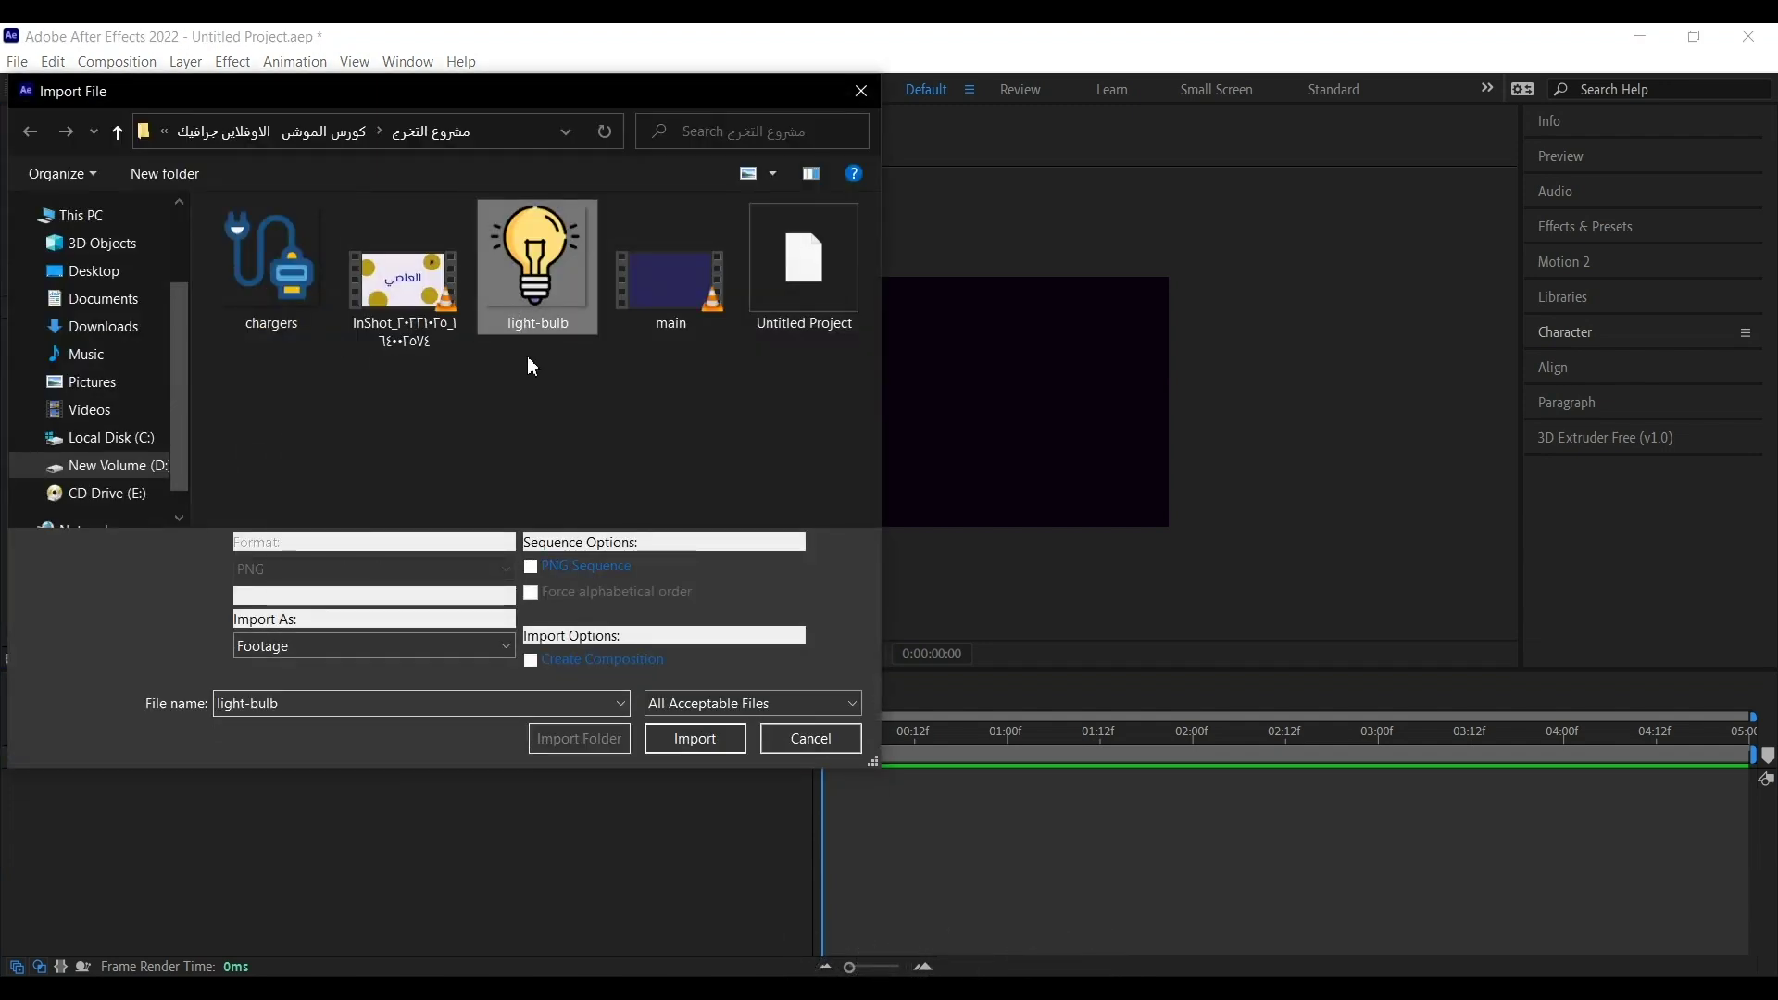
pyautogui.keyDown('ctrl'); pyautogui.click(281, 265); pyautogui.keyUp('ctrl')
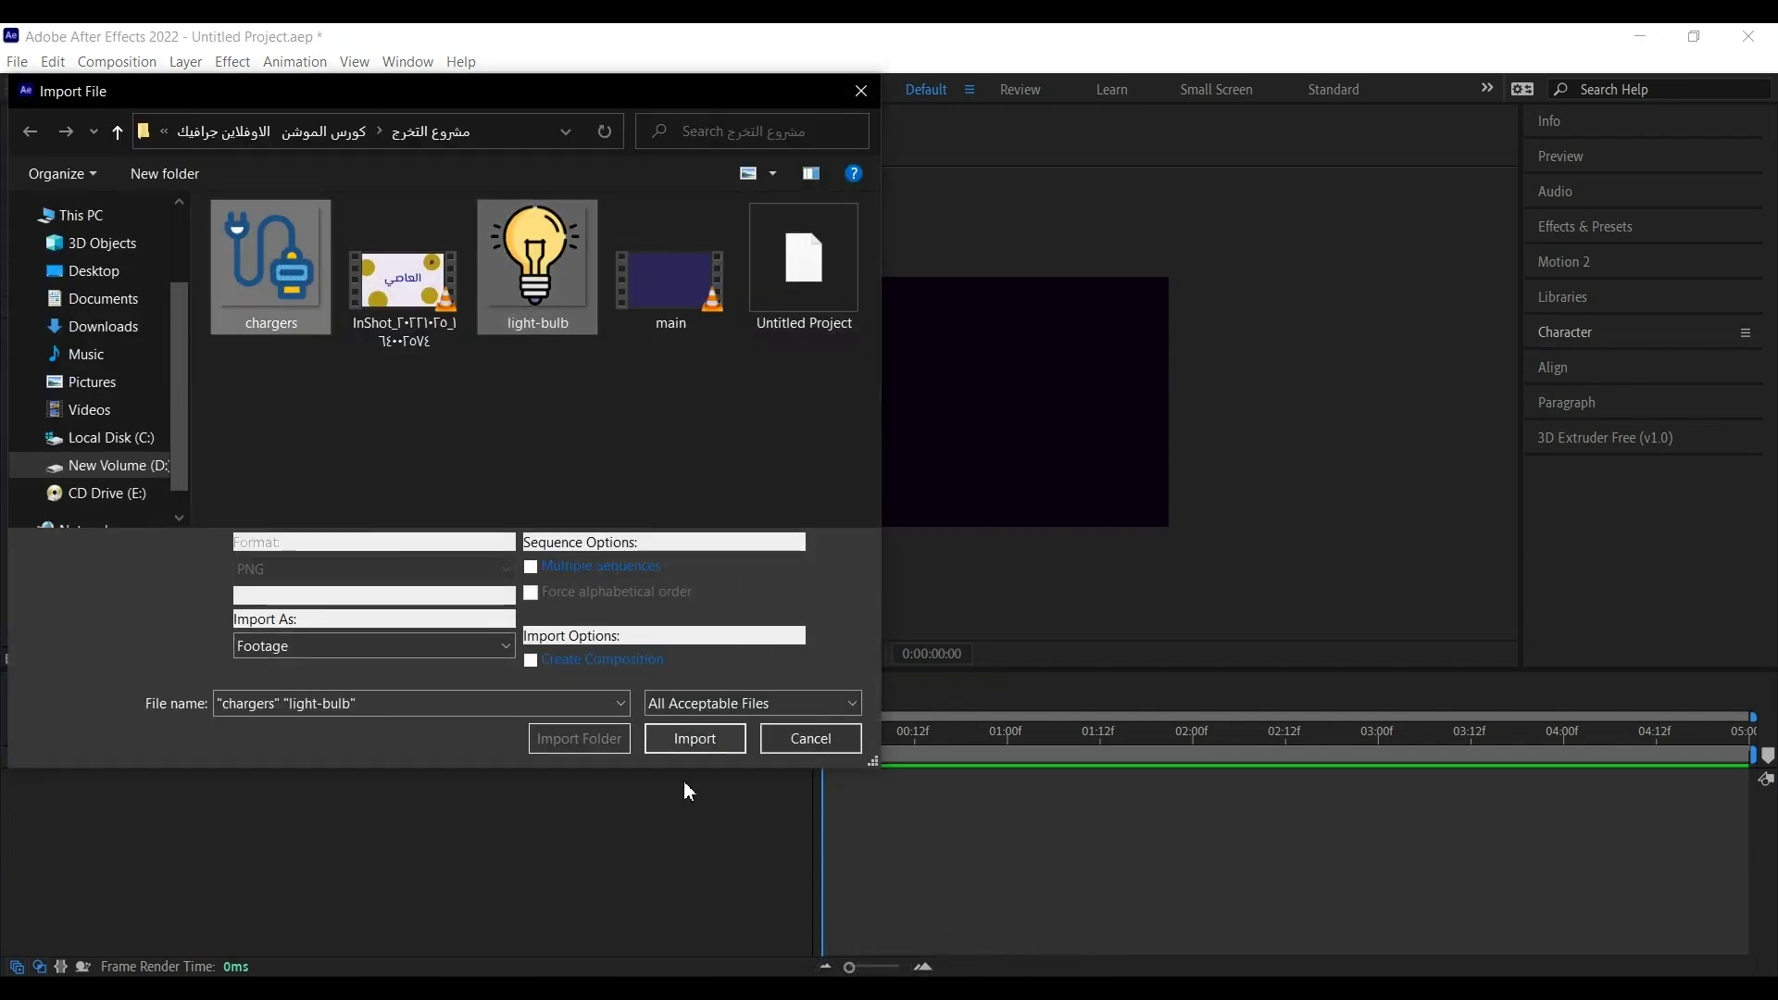
pyautogui.click(693, 741)
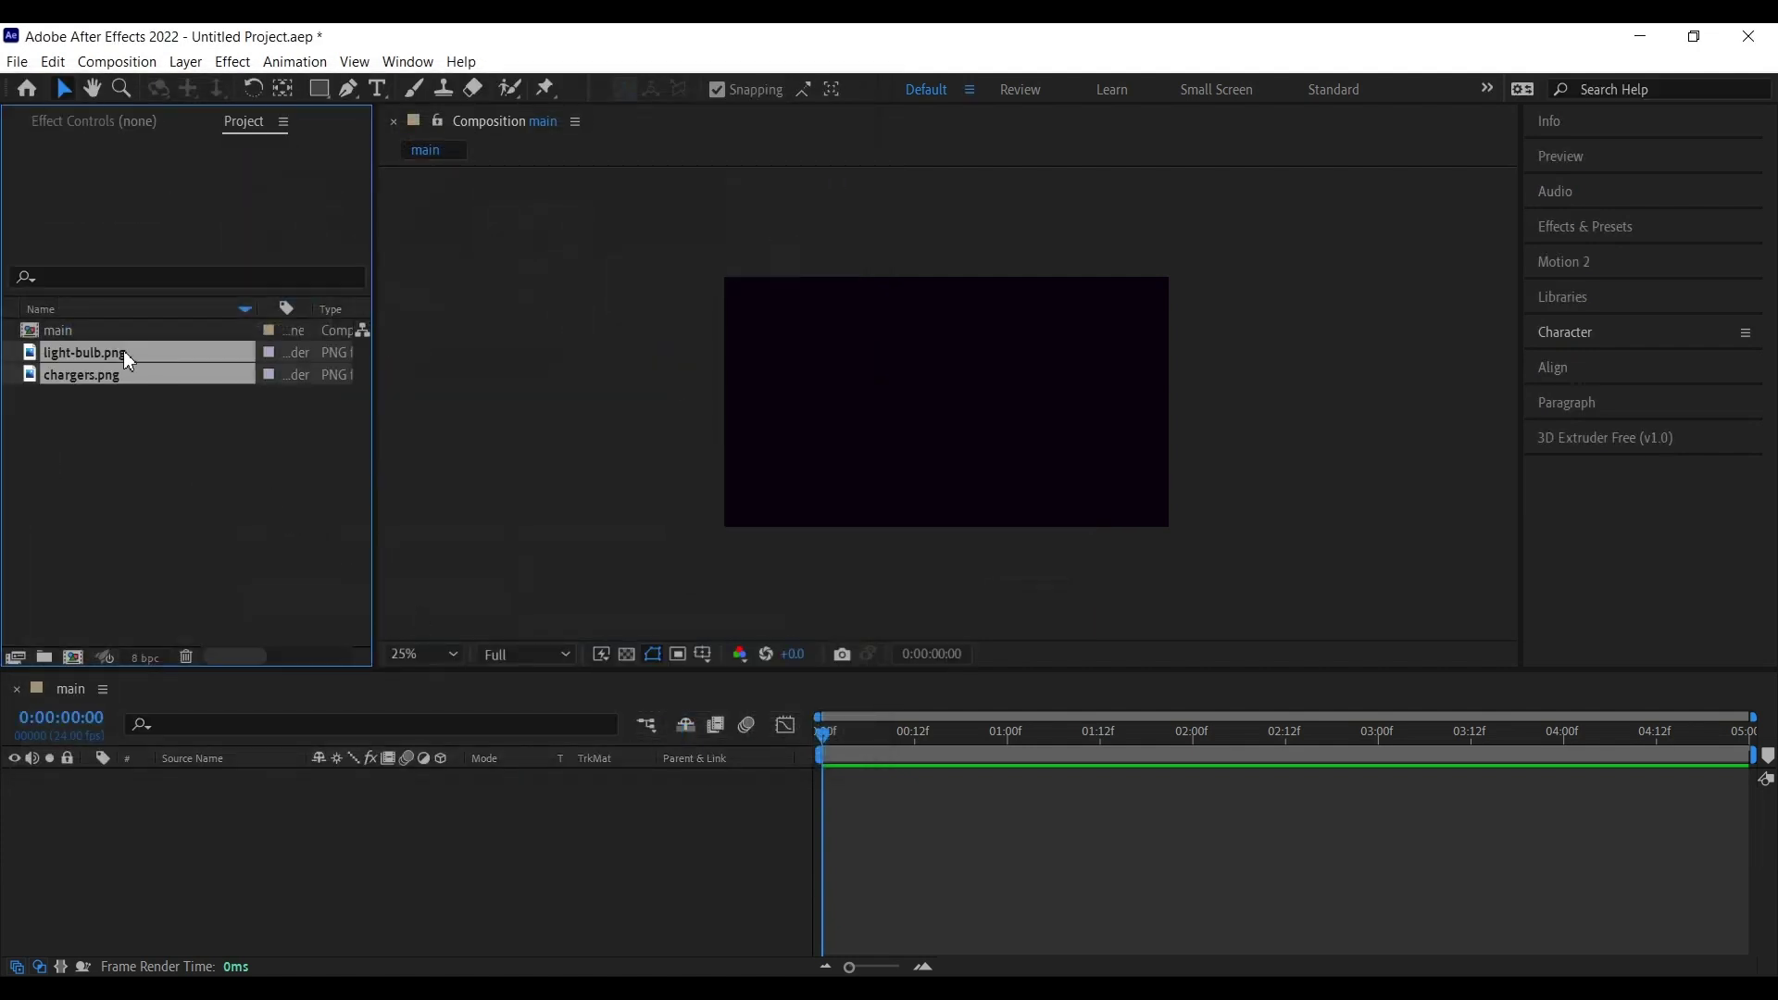
# Step: Add the light-bulb and chargers images to the main composition as layers
pyautogui.moveTo(131, 383); pyautogui.dragTo(176, 832)
pyautogui.click(278, 844)
pyautogui.click(1012, 420)
pyautogui.click(1044, 464)
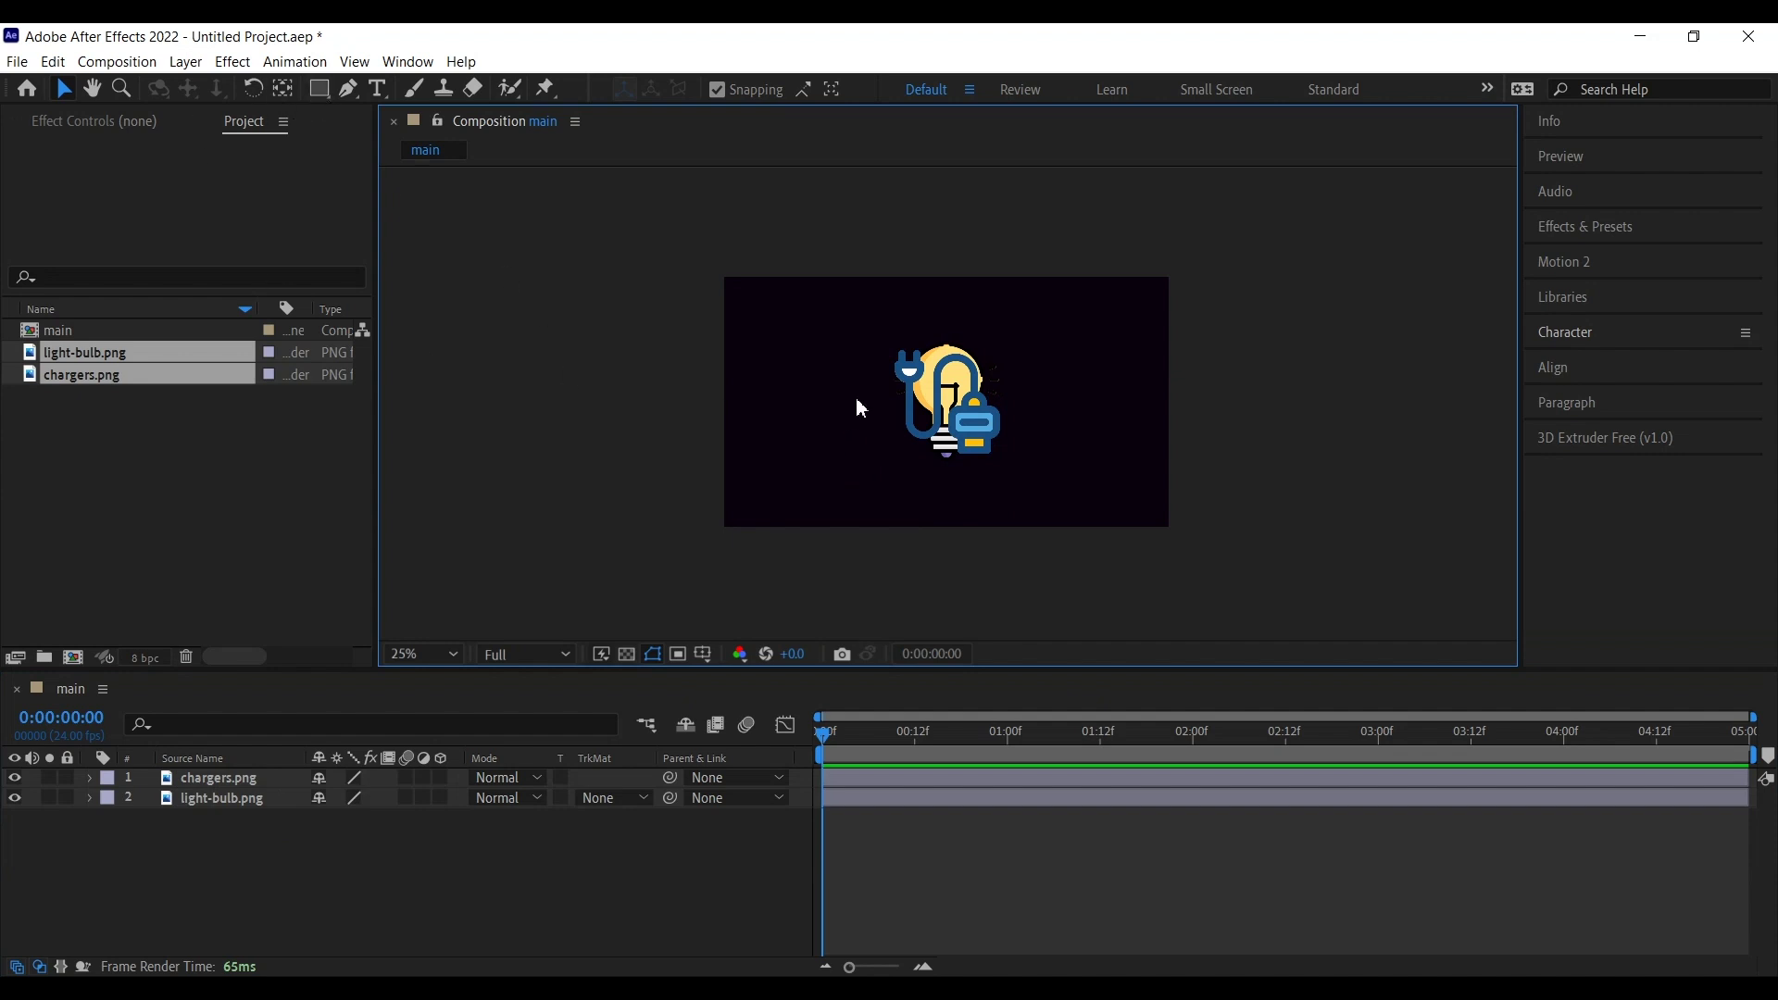
# Step: Create a full-frame dark blue rectangle shape layer and move it beneath both icon layers as the background
pyautogui.doubleClick(321, 91)
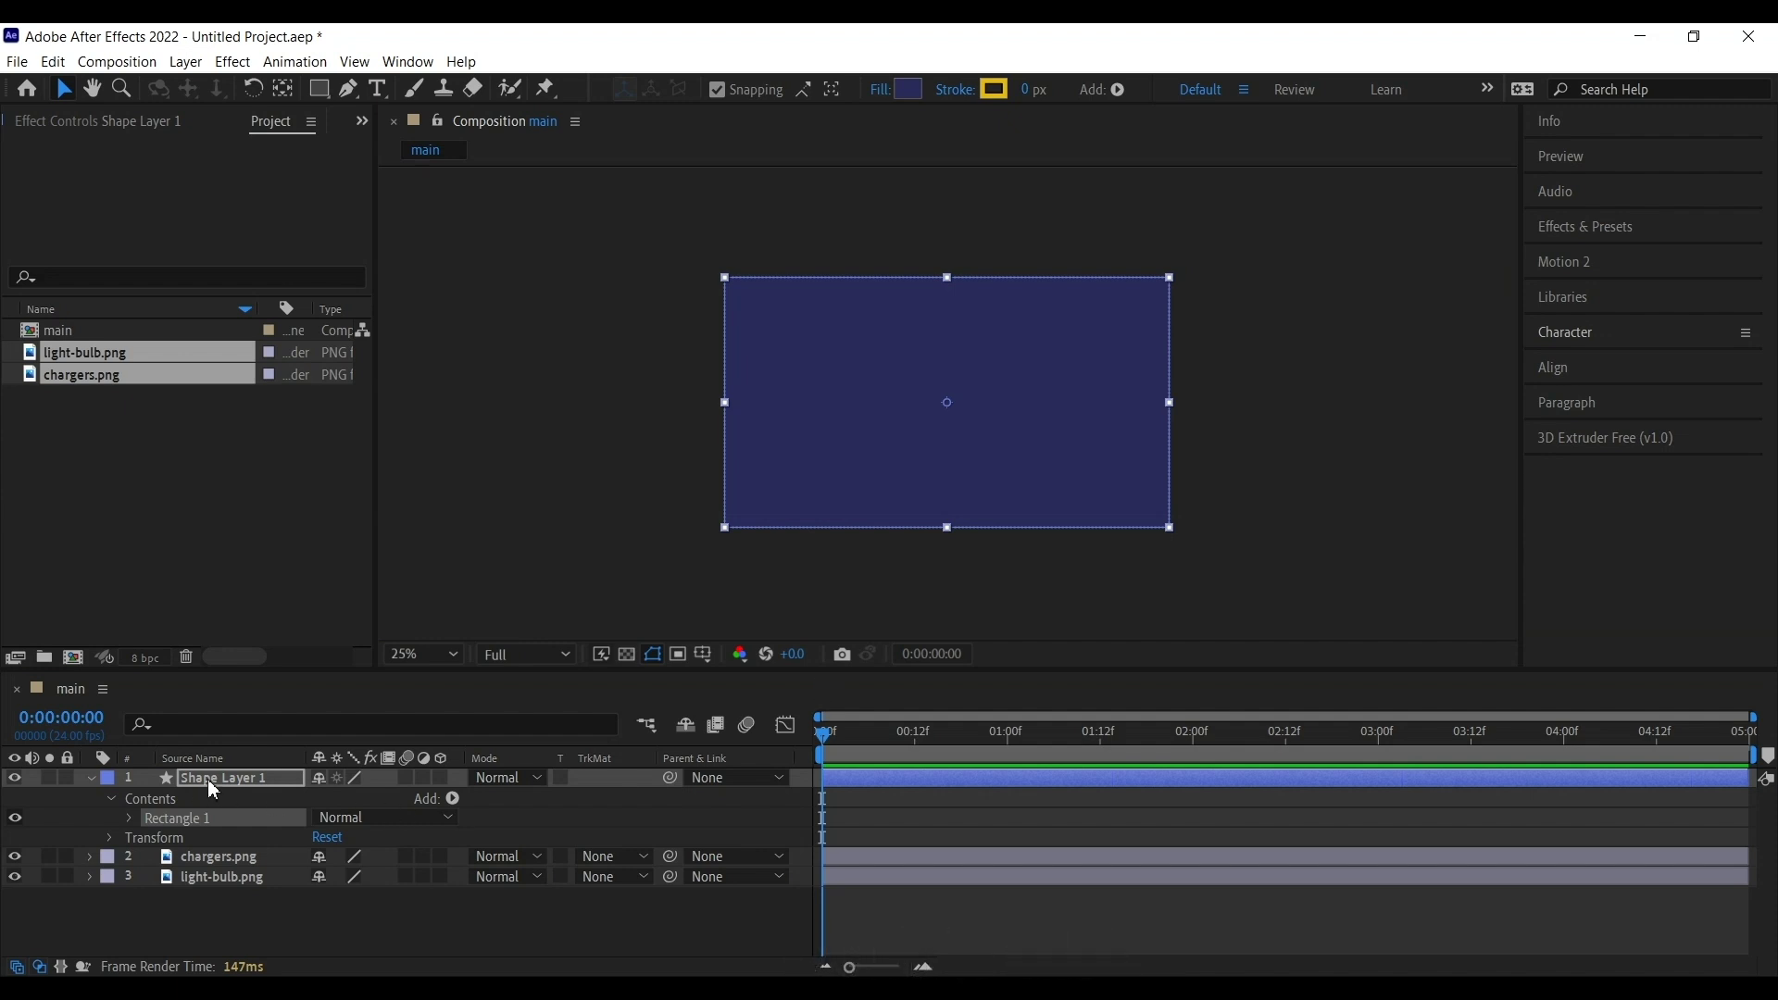
pyautogui.moveTo(213, 789); pyautogui.dragTo(214, 917)
pyautogui.click(306, 917)
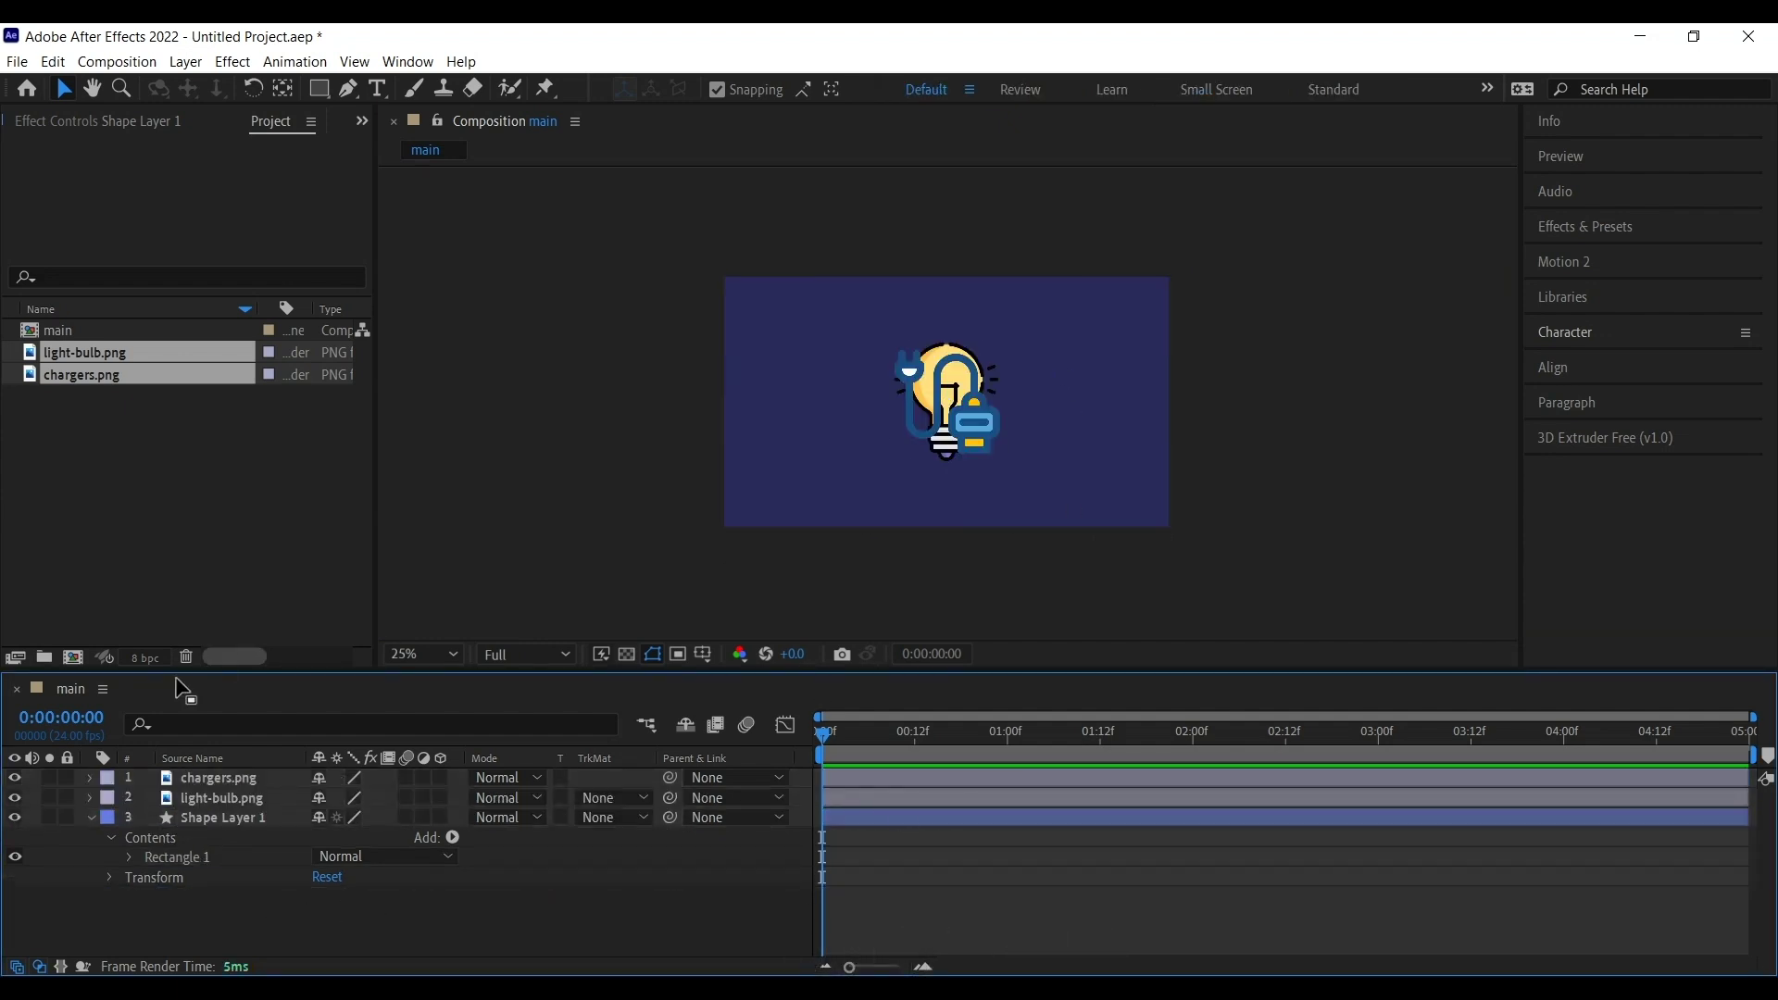
# Step: Collapse and lock the background shape layer, and display layer names instead of source names in the timeline
pyautogui.click(90, 818)
pyautogui.click(68, 819)
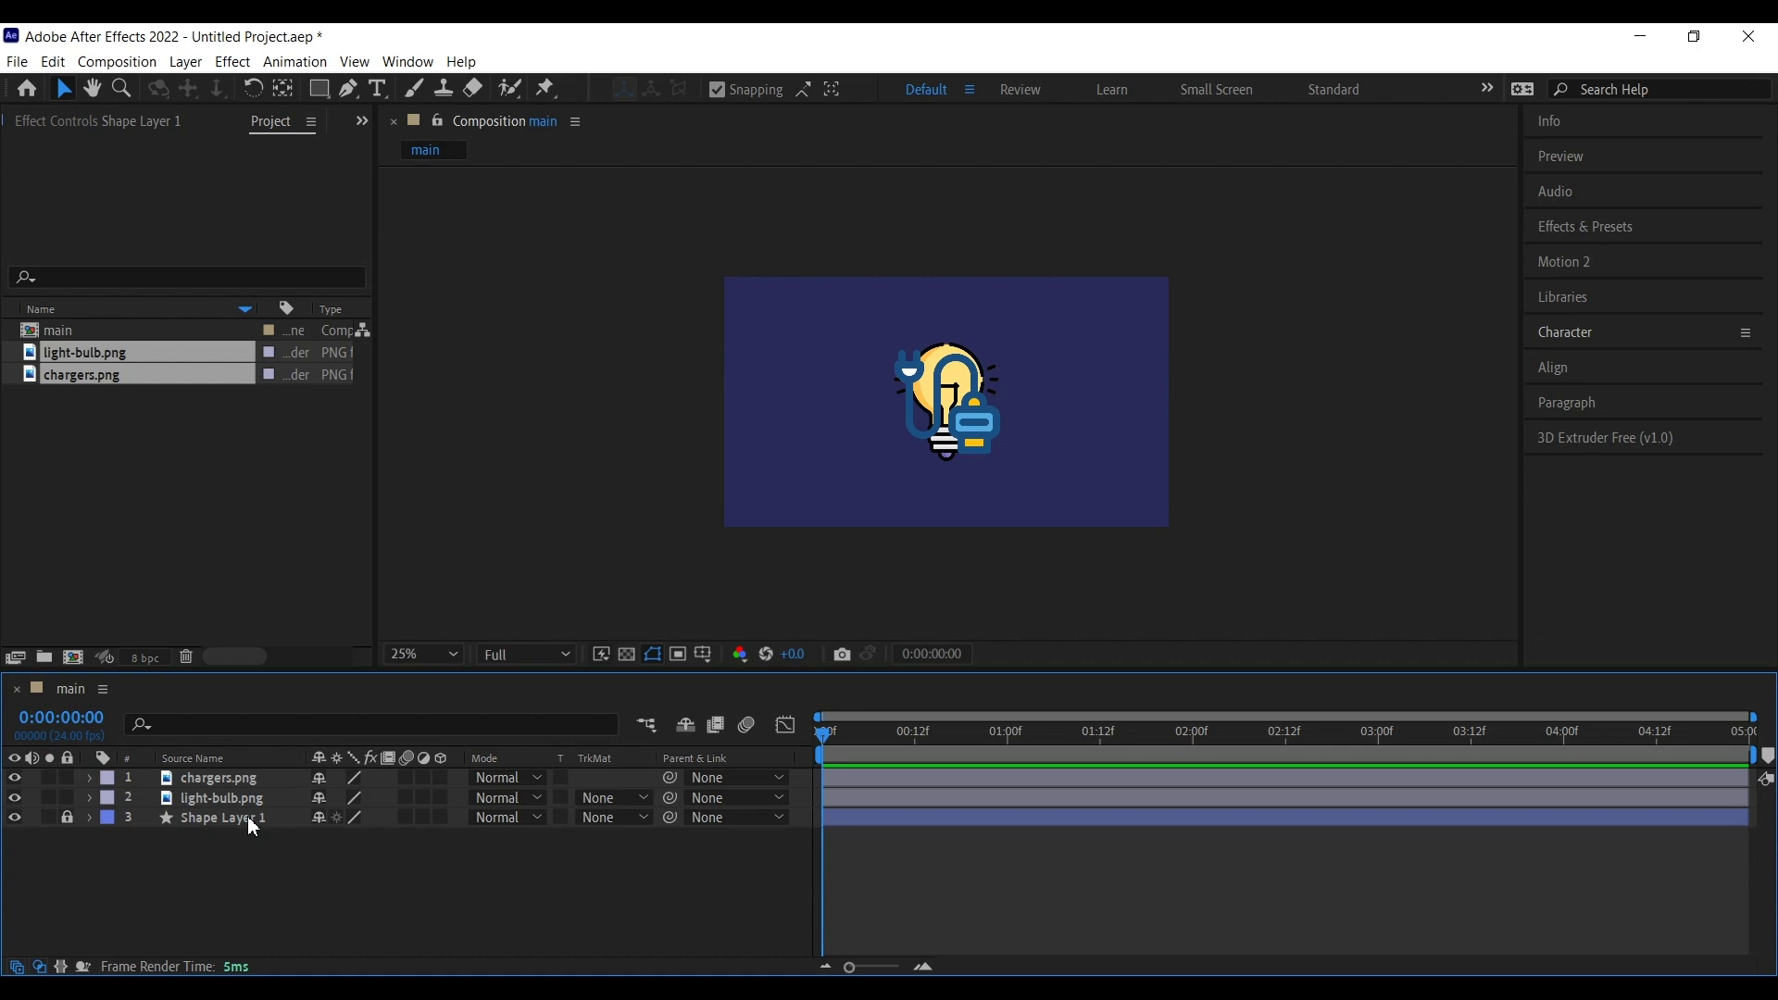
pyautogui.click(238, 799)
pyautogui.click(242, 762)
pyautogui.click(456, 873)
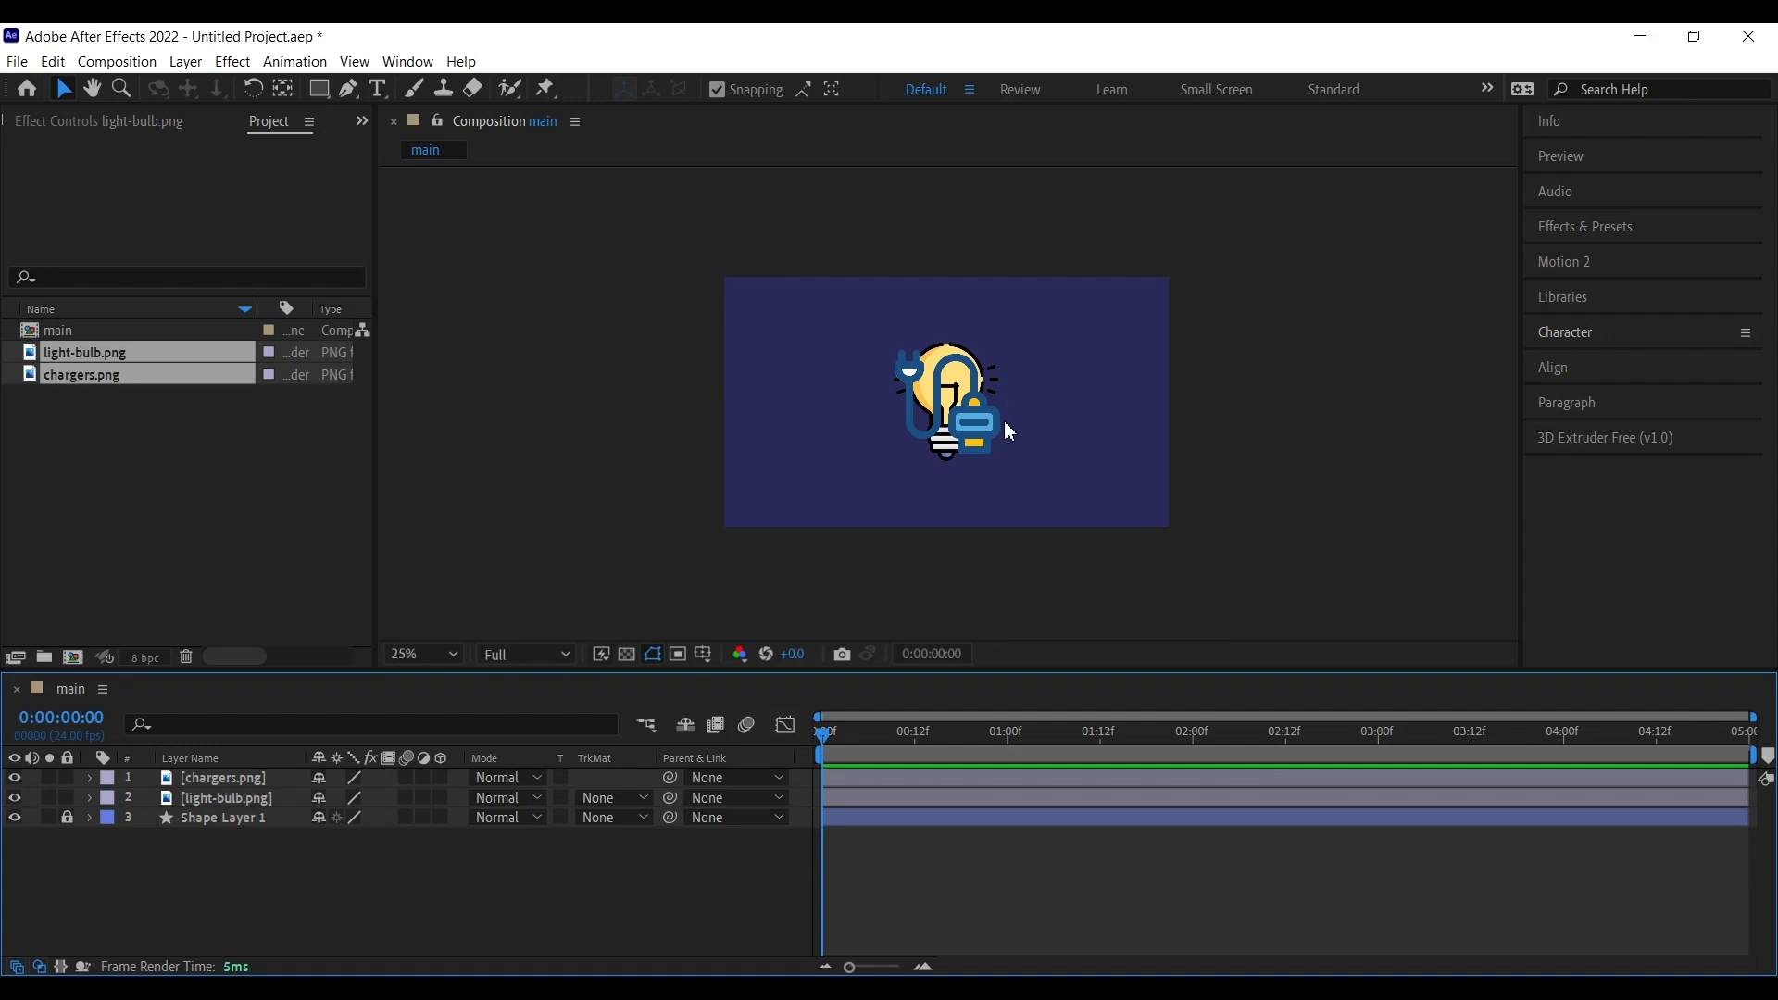
# Step: Place the light bulb on the left side of the frame and the charger on the right, both slightly above centre
pyautogui.moveTo(944, 408); pyautogui.dragTo(834, 415)
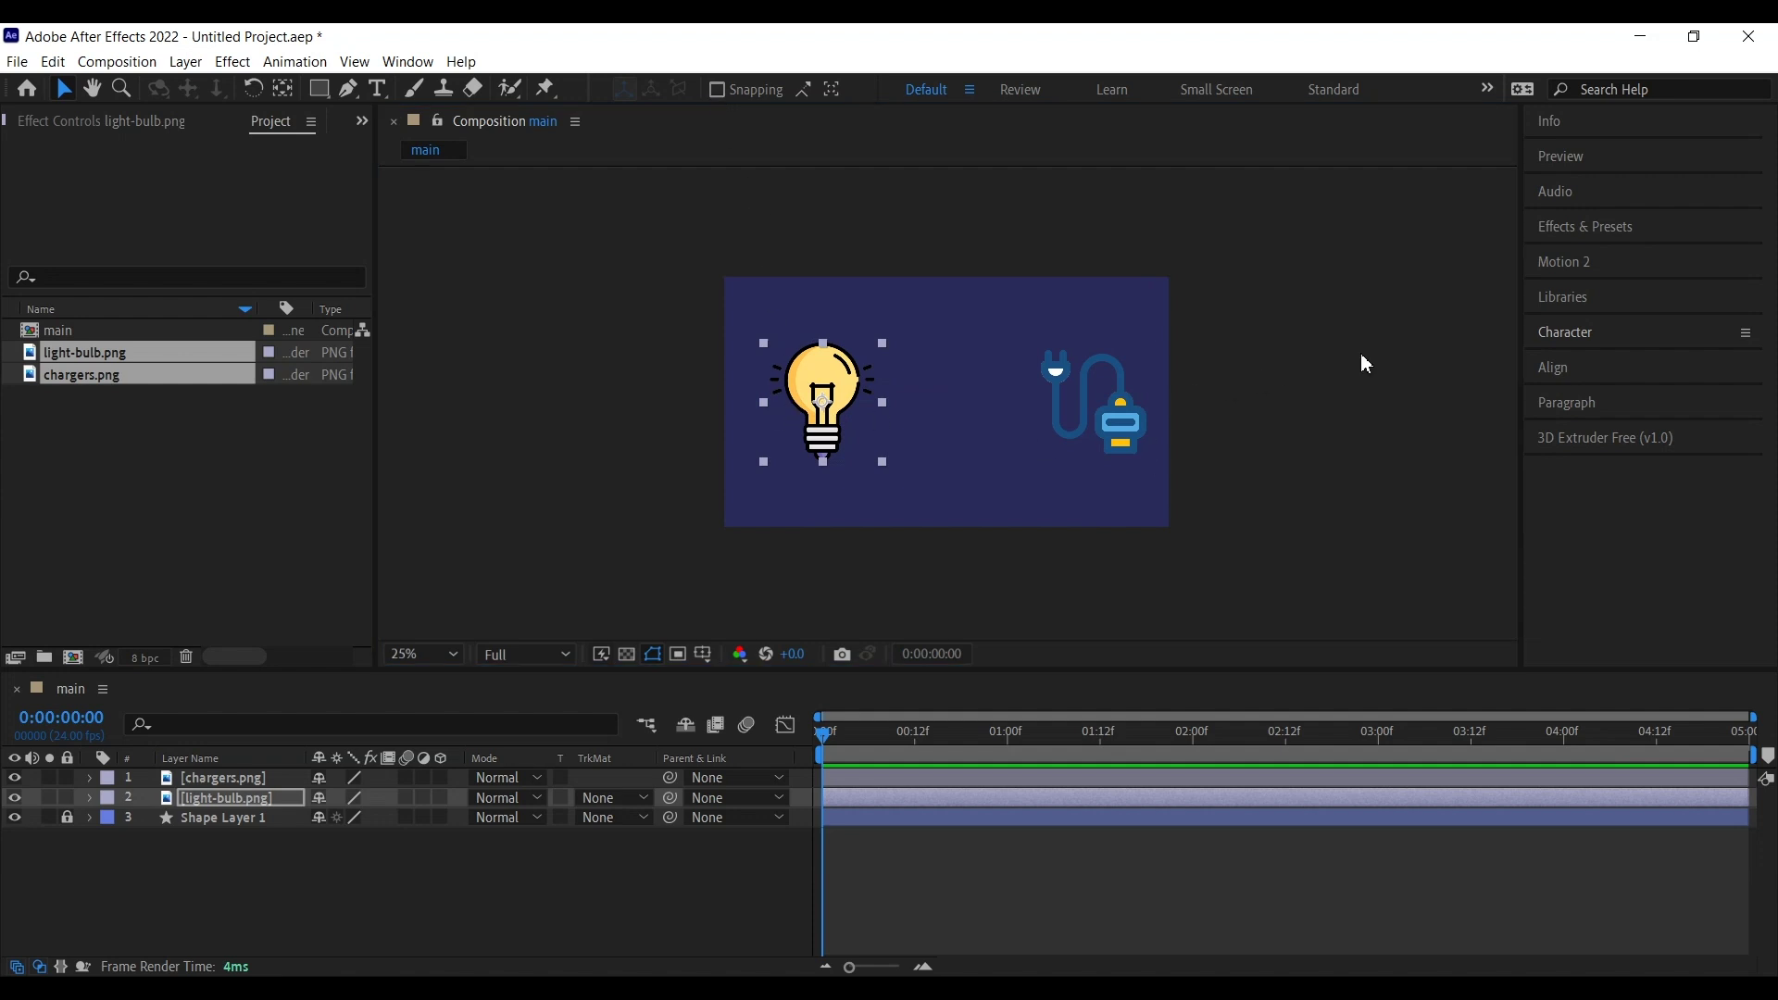
pyautogui.click(1080, 381)
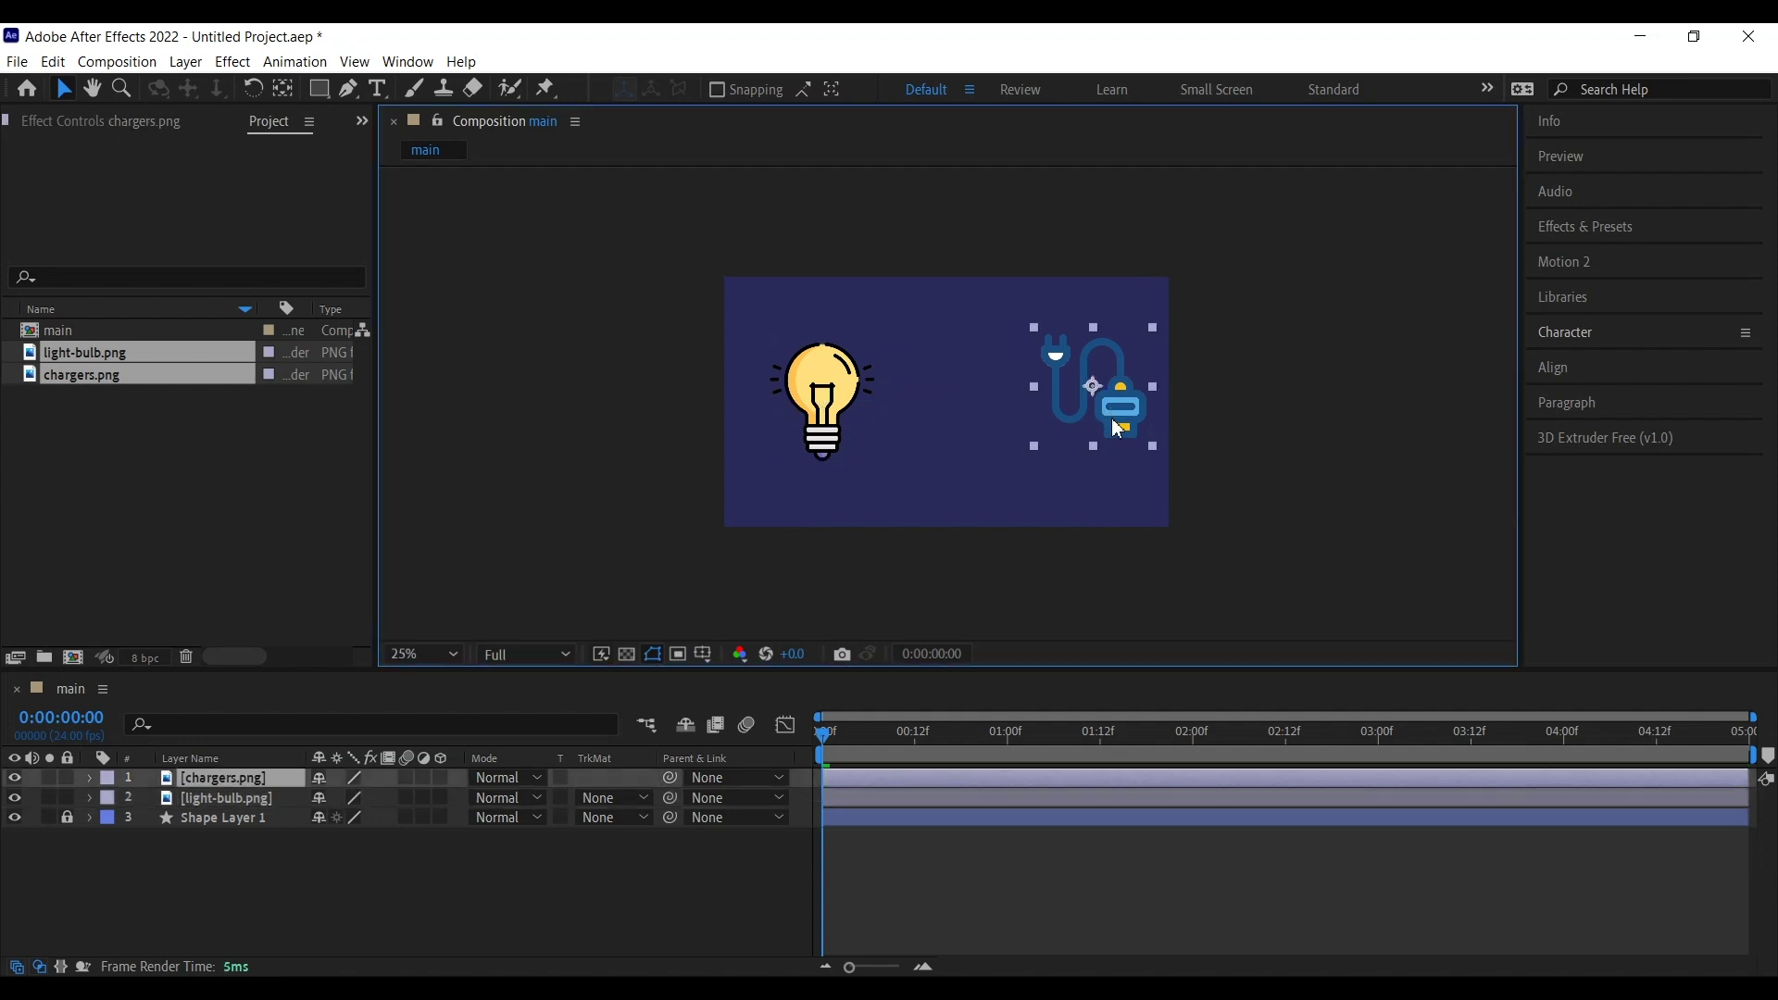
pyautogui.click(797, 431)
pyautogui.click(1080, 399)
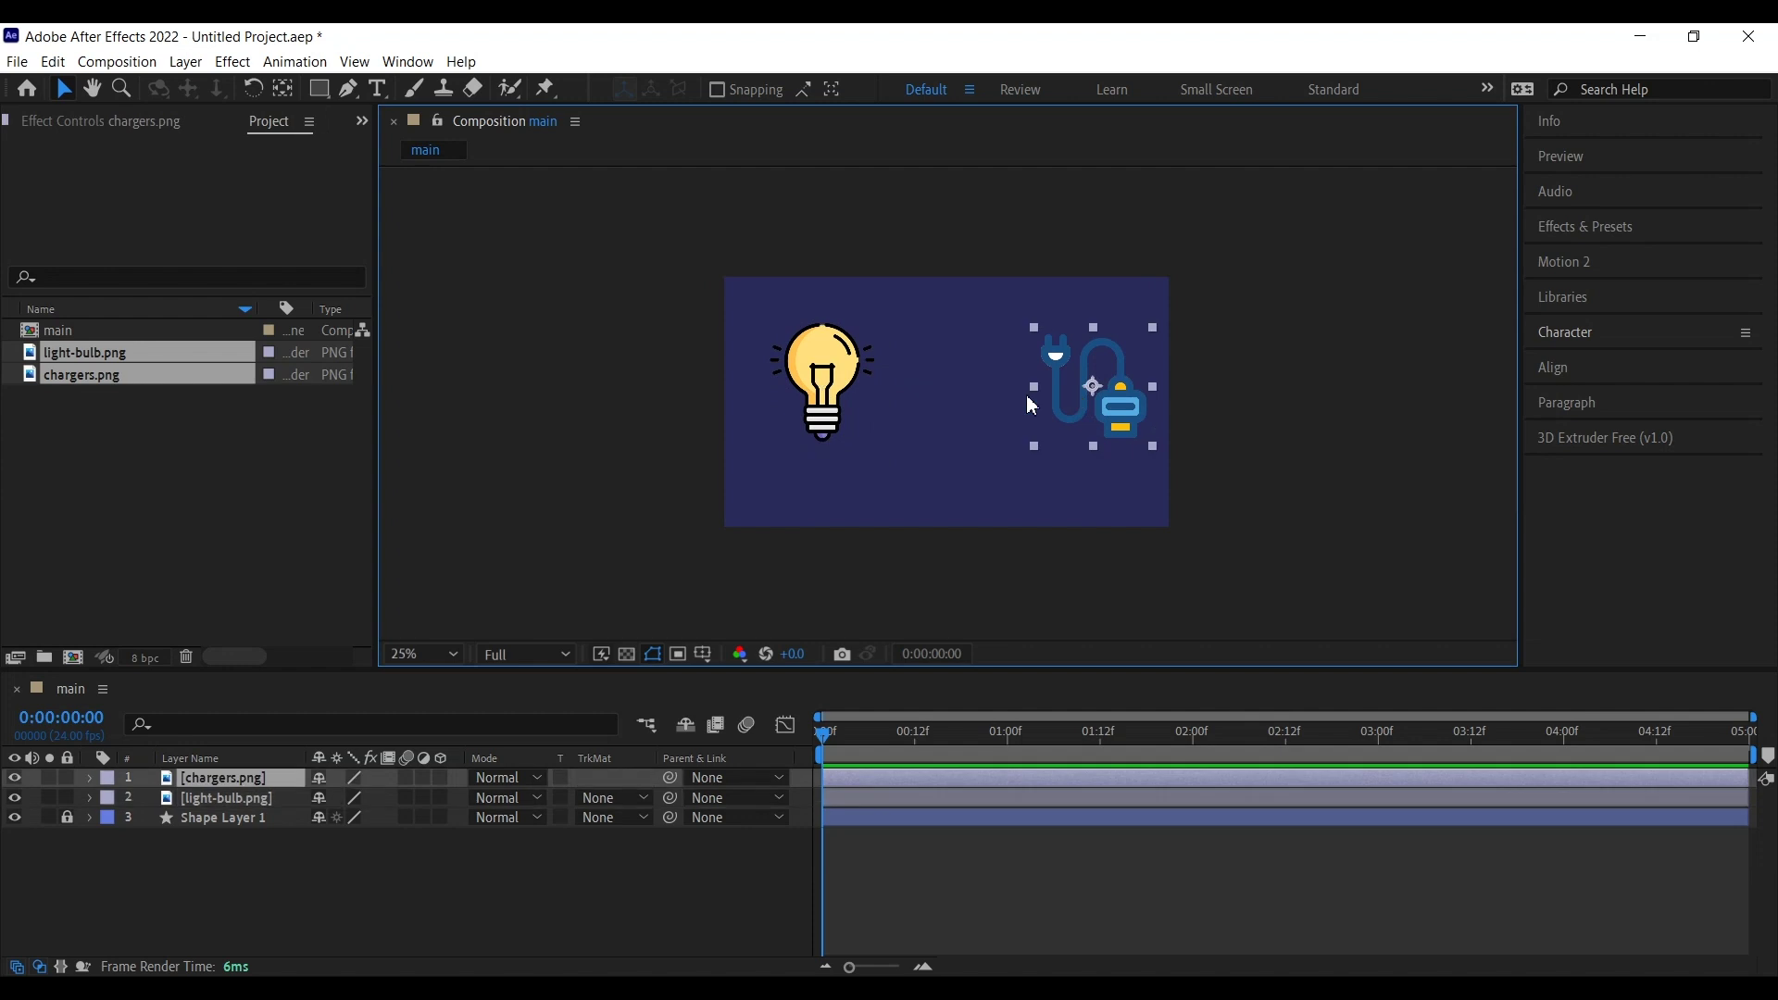
pyautogui.click(834, 392)
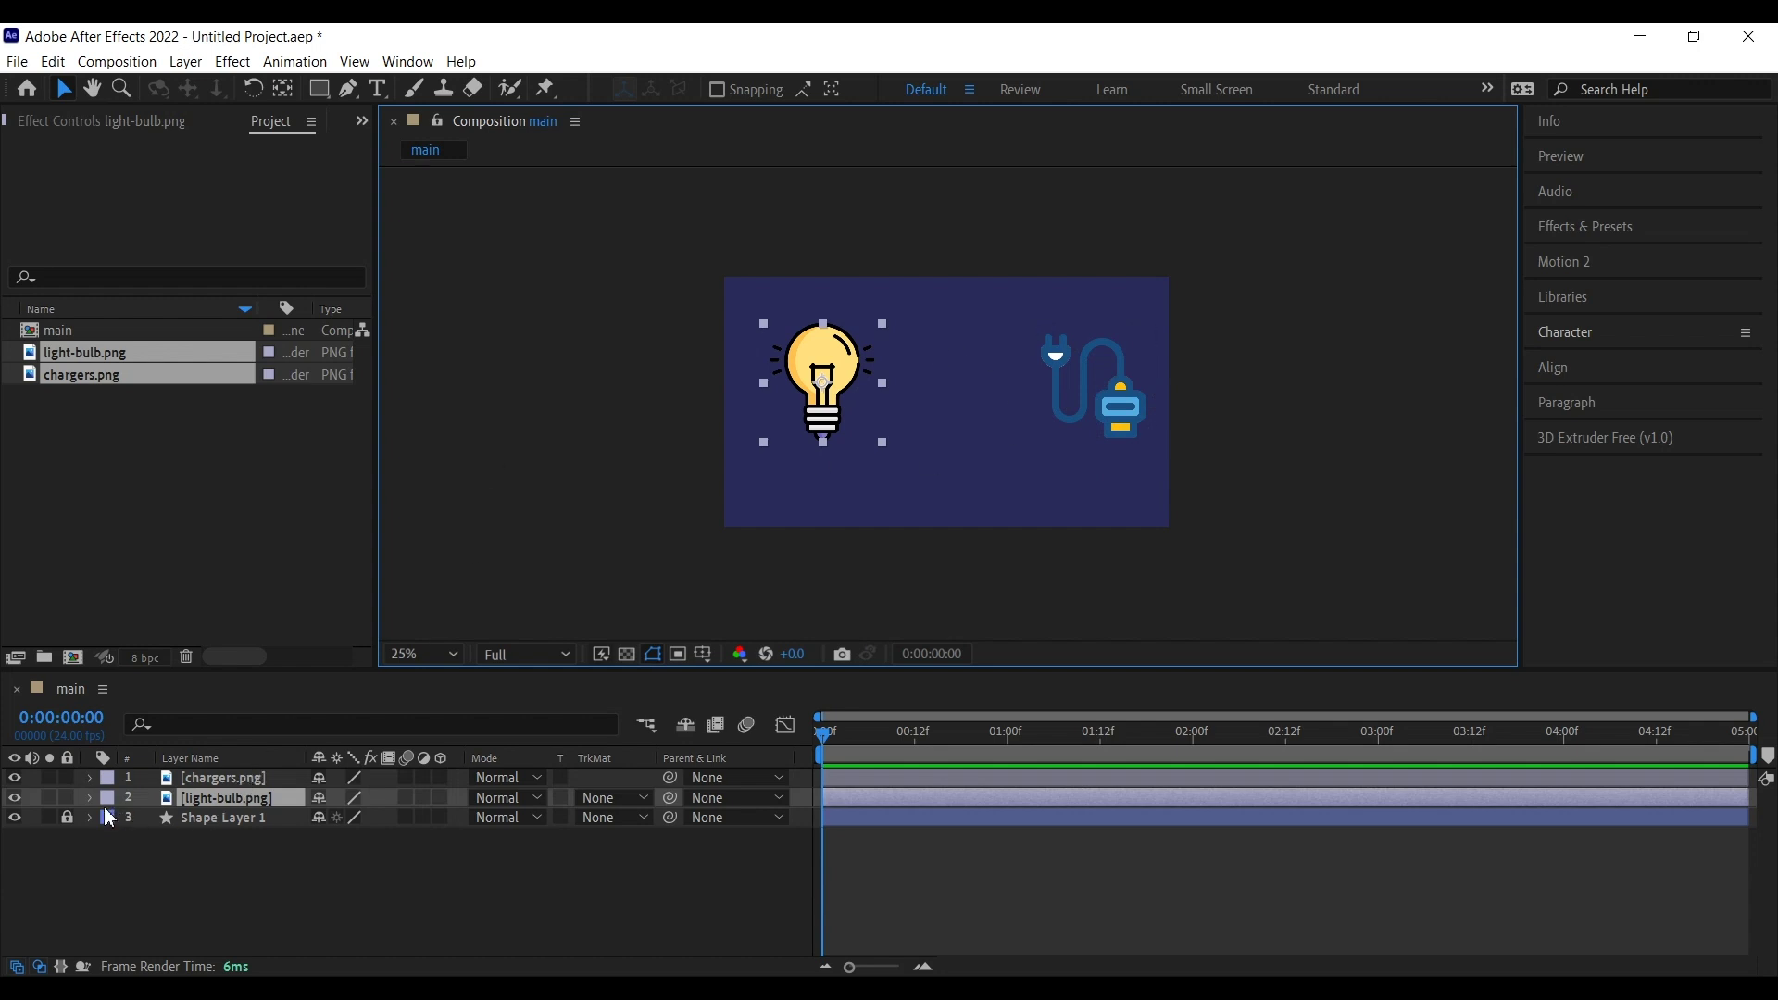
# Step: Set the scale of both the chargers and light-bulb layers to 50%
pyautogui.moveTo(35, 795); pyautogui.dragTo(75, 775)
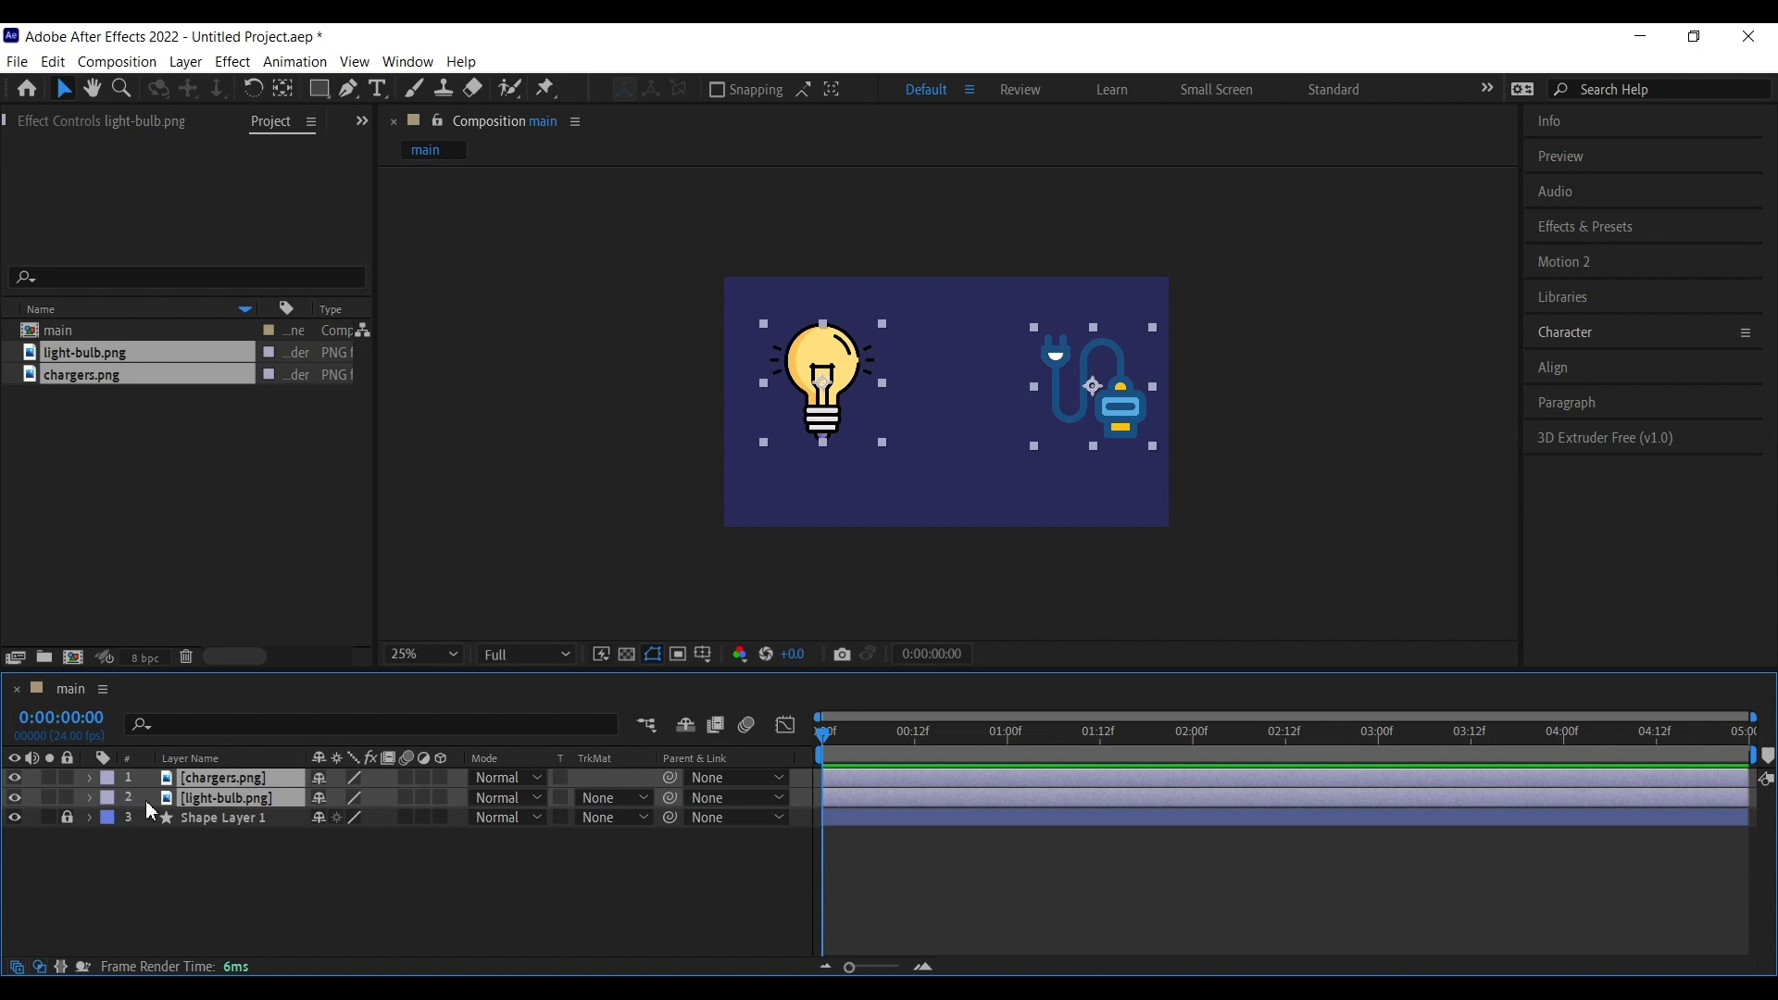
pyautogui.press('s')
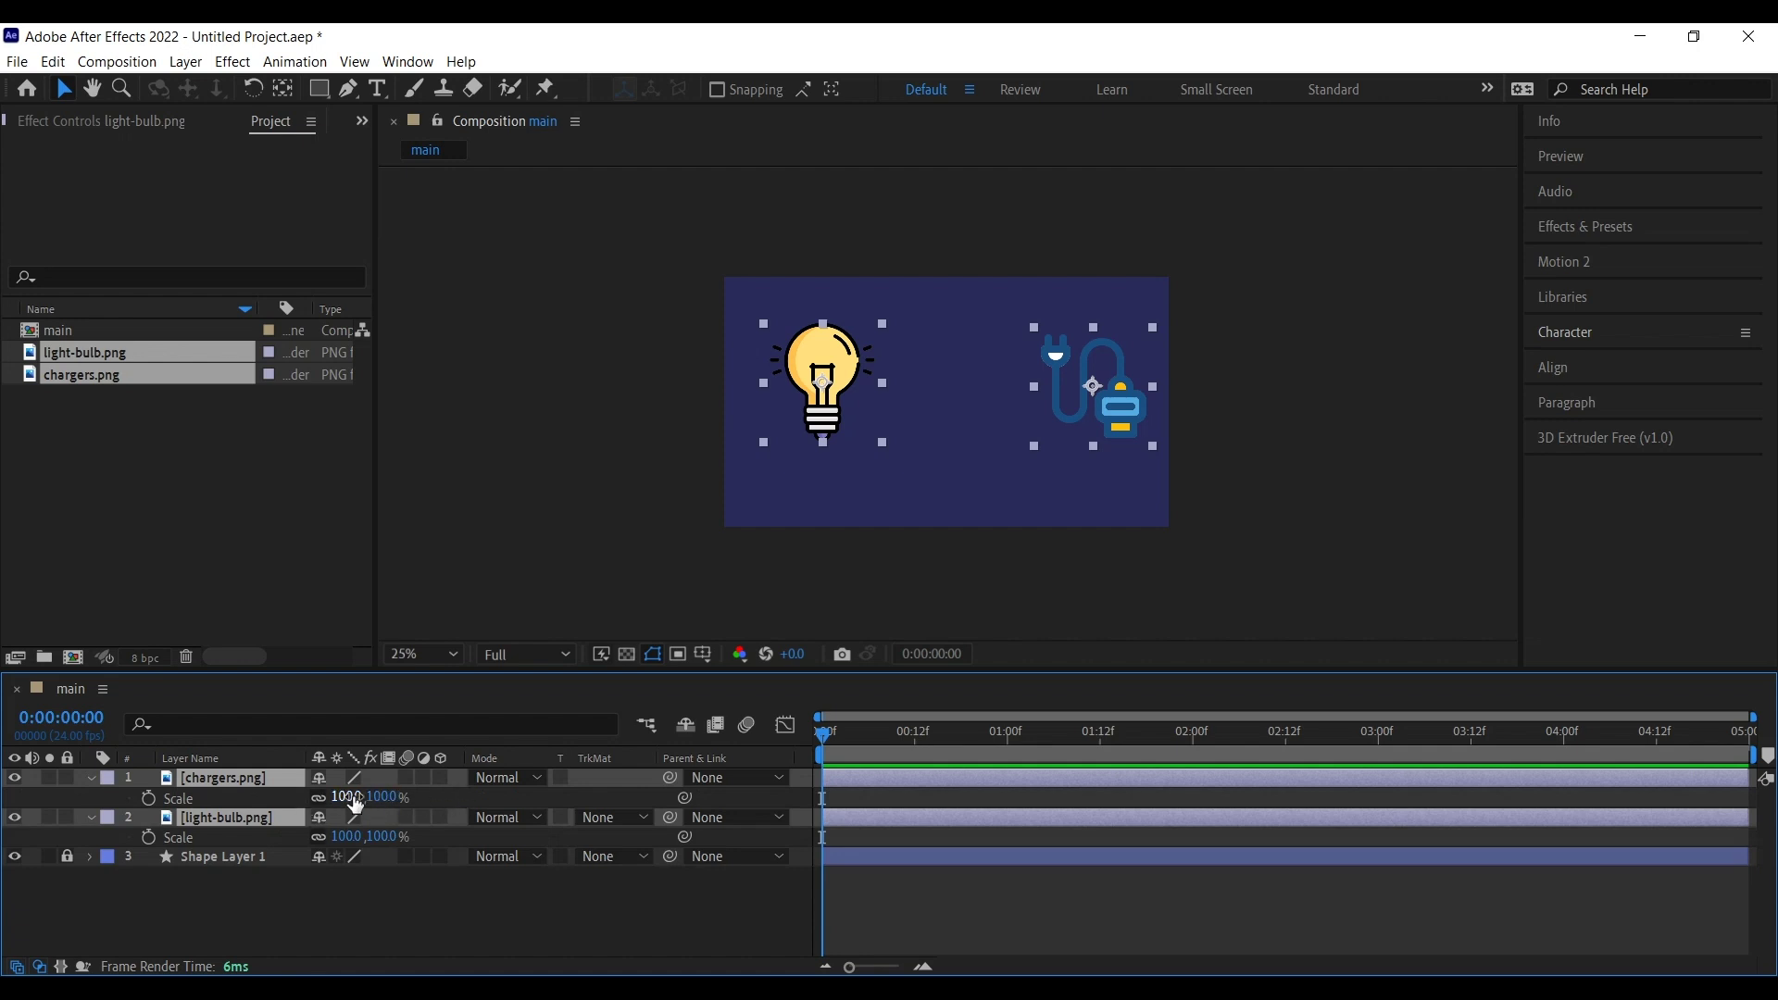
pyautogui.moveTo(348, 797); pyautogui.dragTo(276, 797)
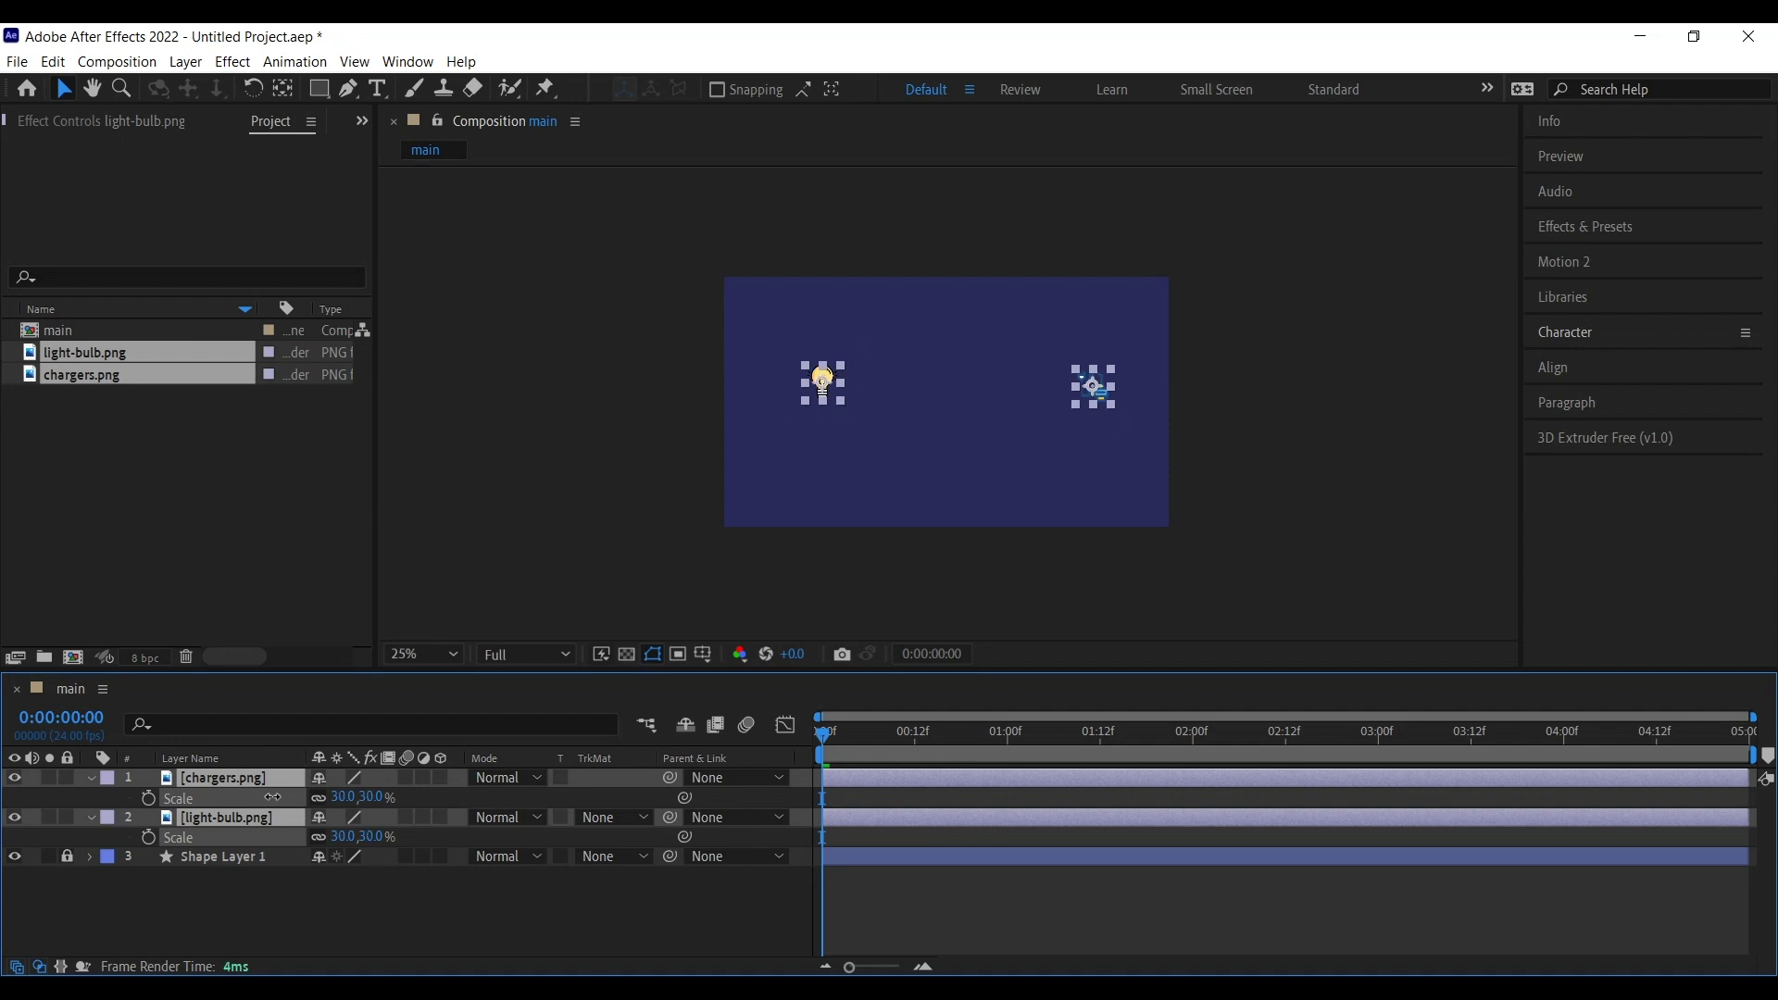
pyautogui.click(1232, 511)
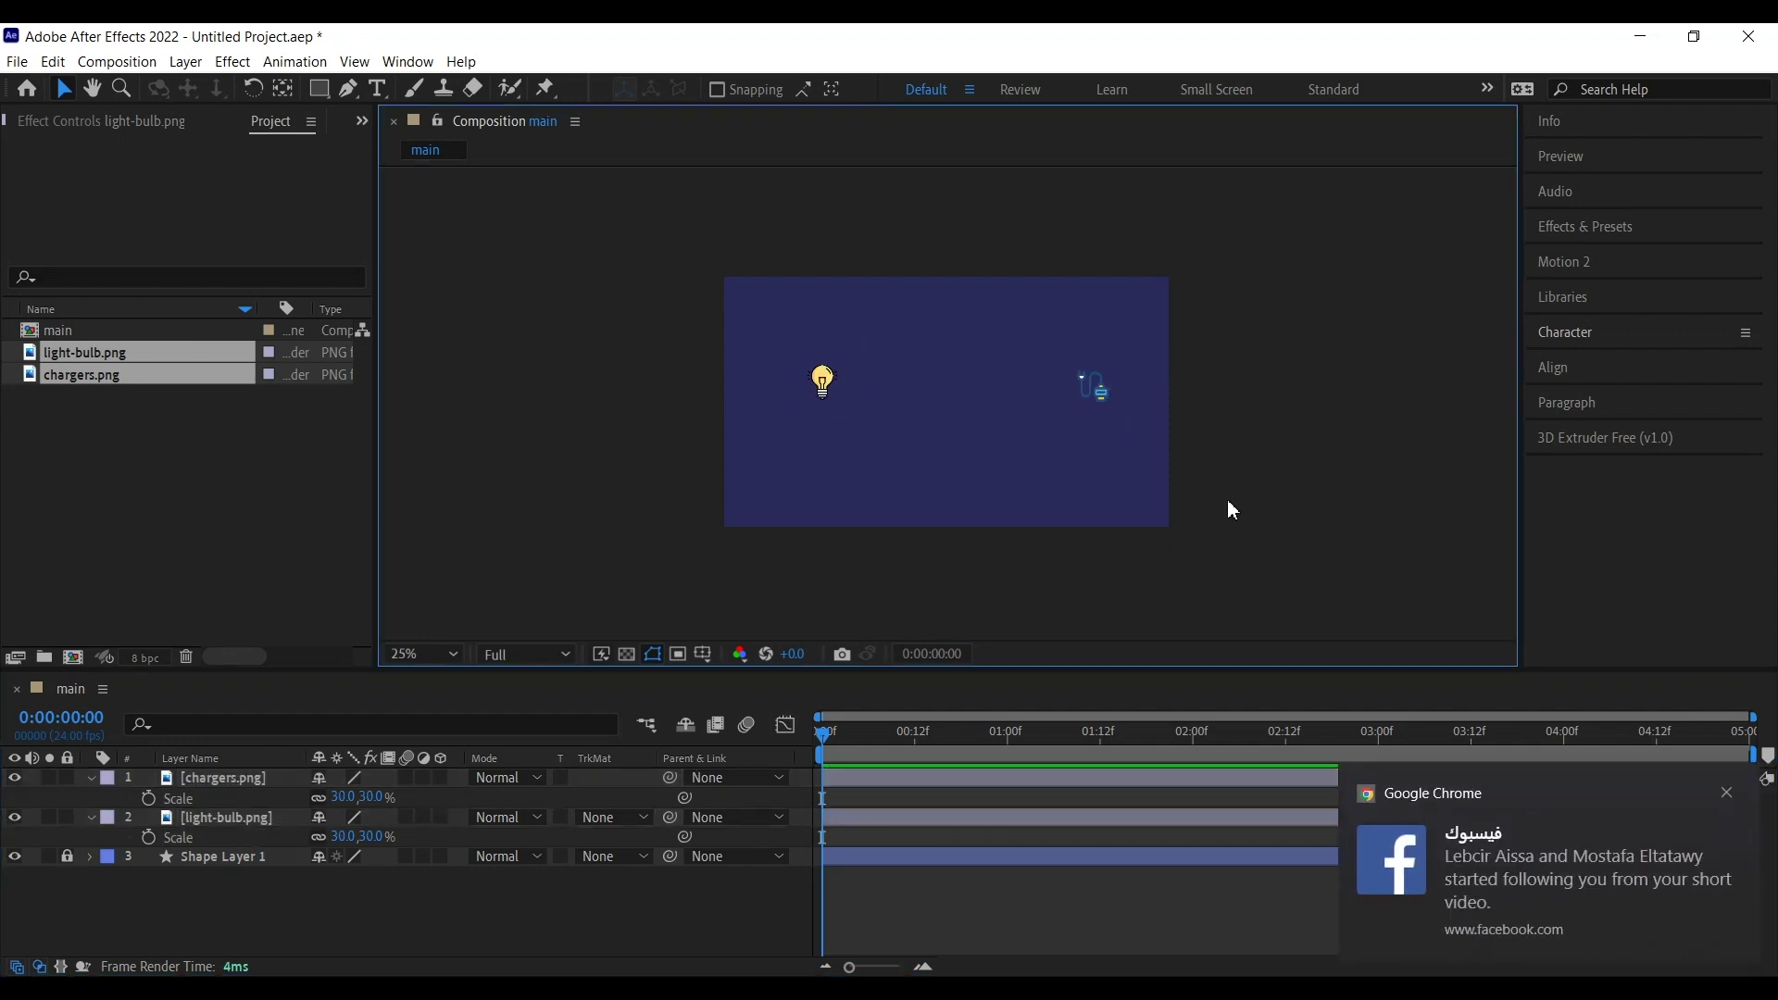
pyautogui.click(1095, 387)
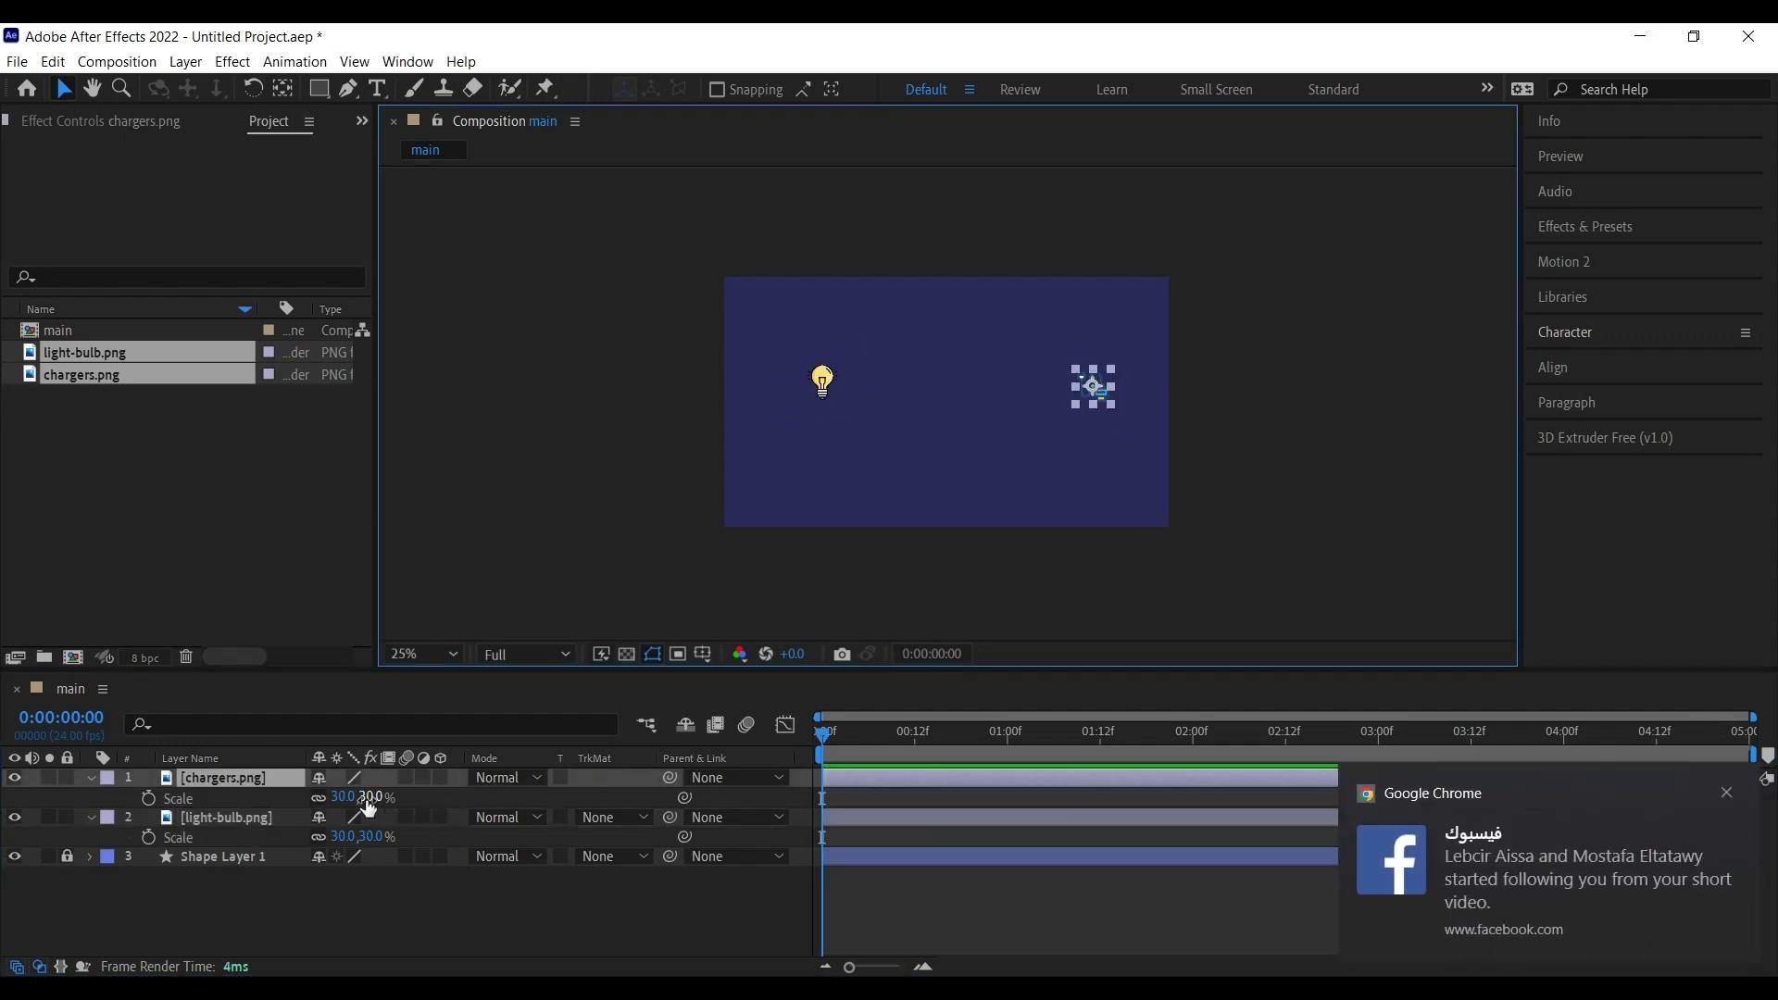
pyautogui.keyDown('shift'); pyautogui.click(263, 818); pyautogui.keyUp('shift')
pyautogui.moveTo(343, 798); pyautogui.dragTo(380, 808)
pyautogui.click(345, 798)
pyautogui.write('50')
pyautogui.press('Return')
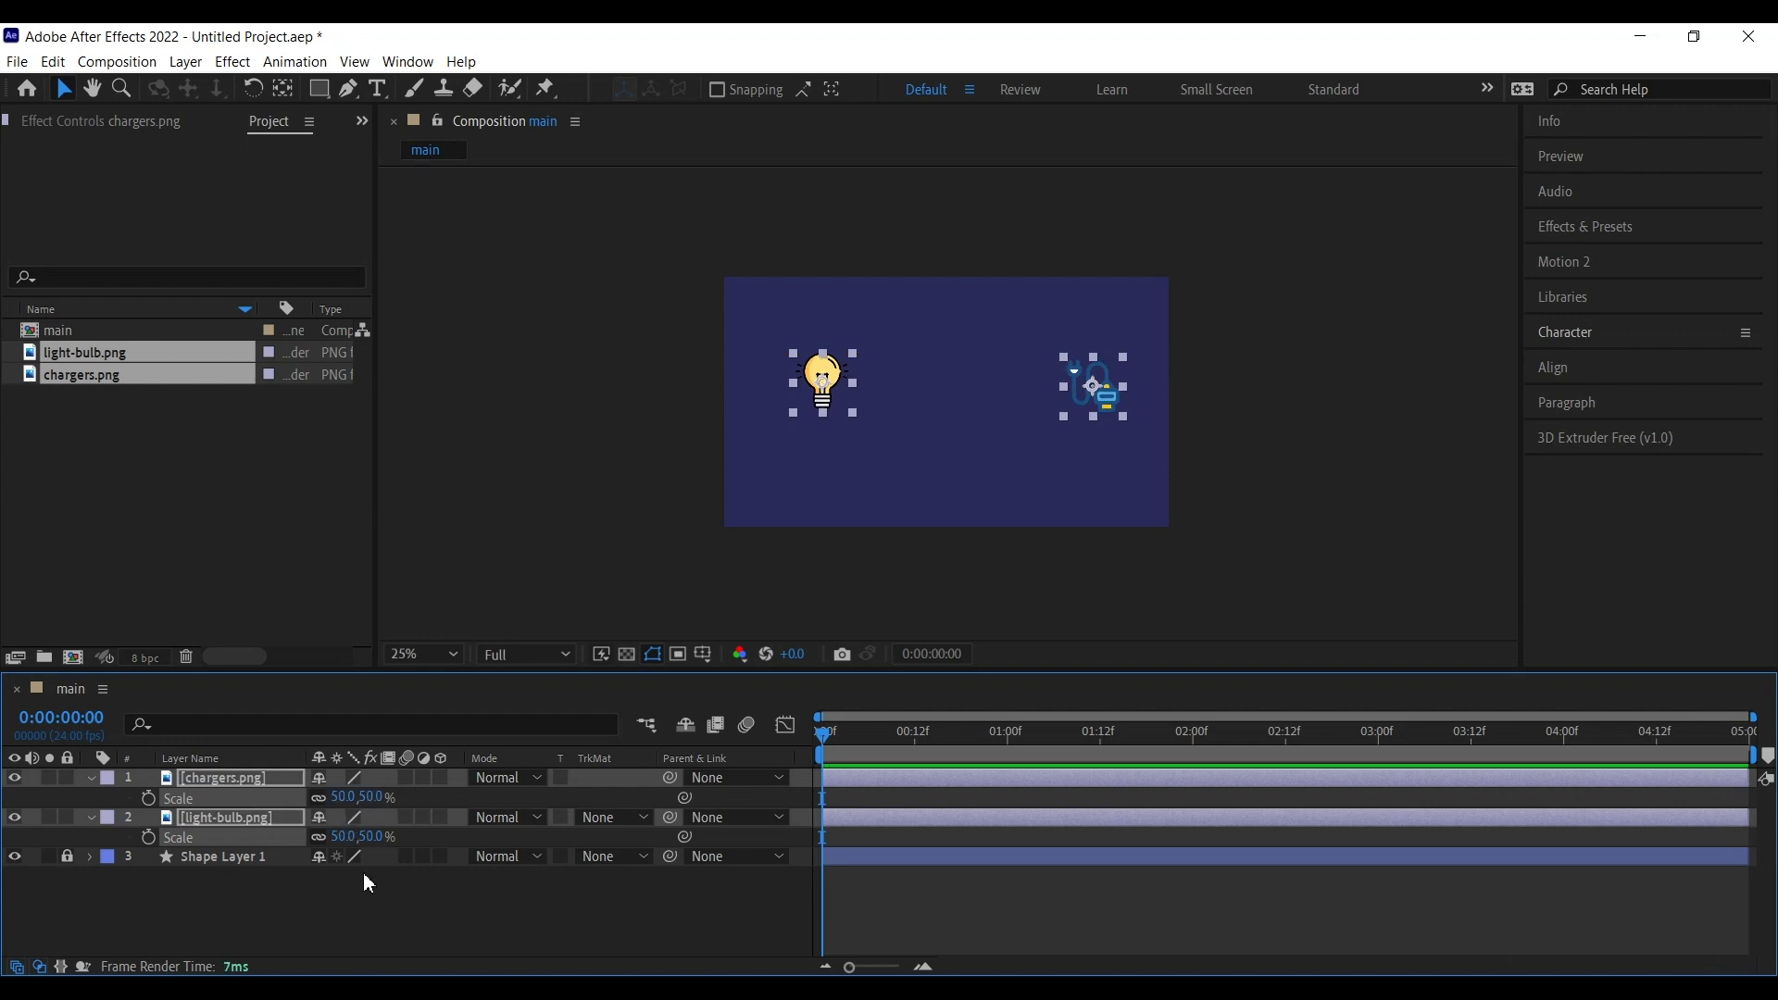
pyautogui.click(1411, 297)
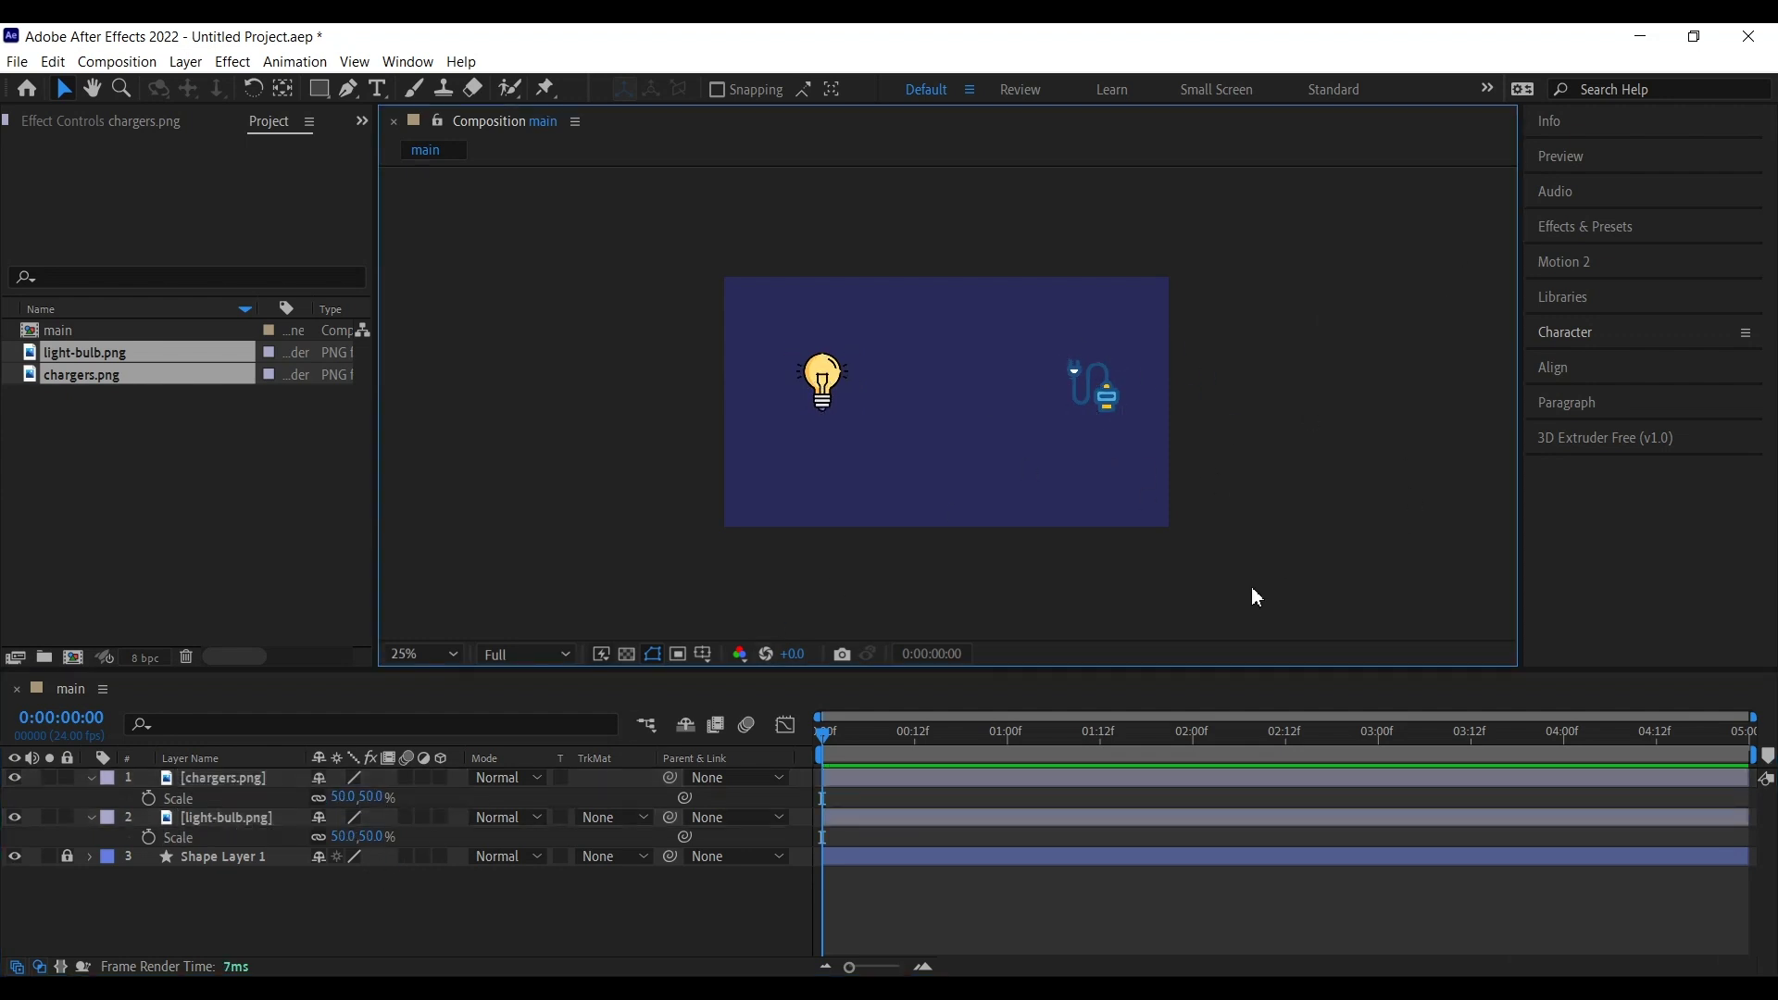
pyautogui.press('s')
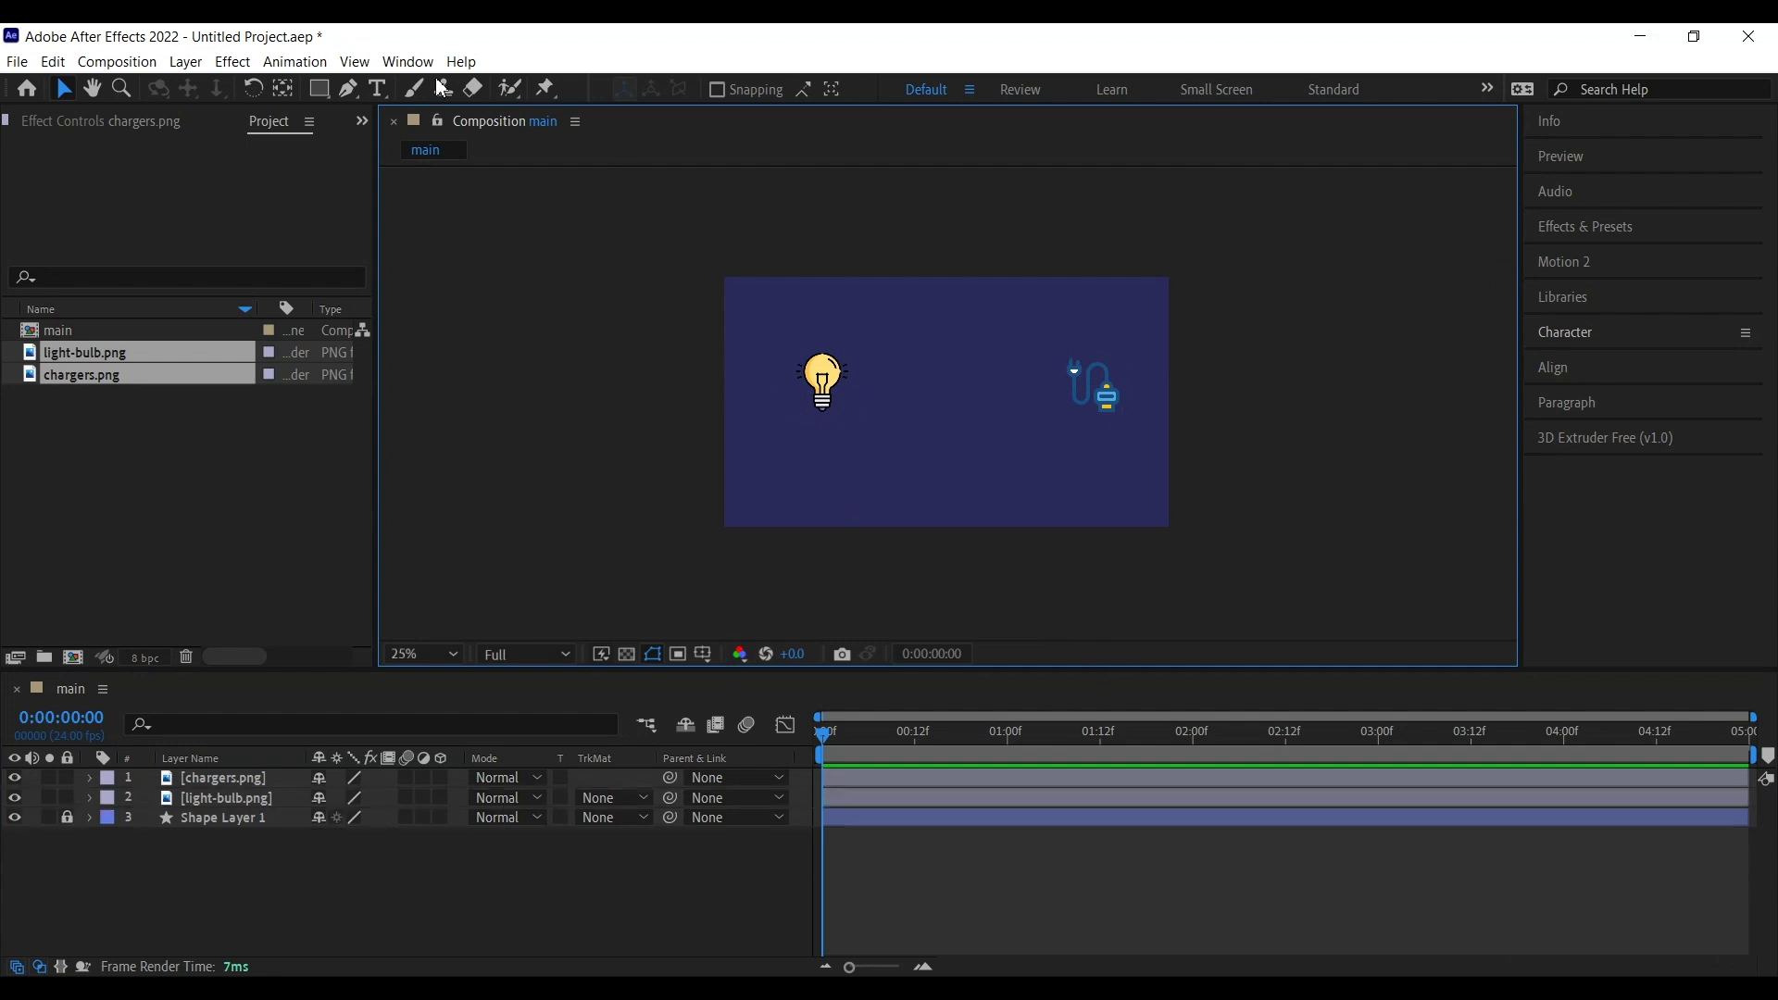
# Step: Add a text layer reading "أسلاك" over the charger side of the frame and shift it inside the frame
pyautogui.click(377, 88)
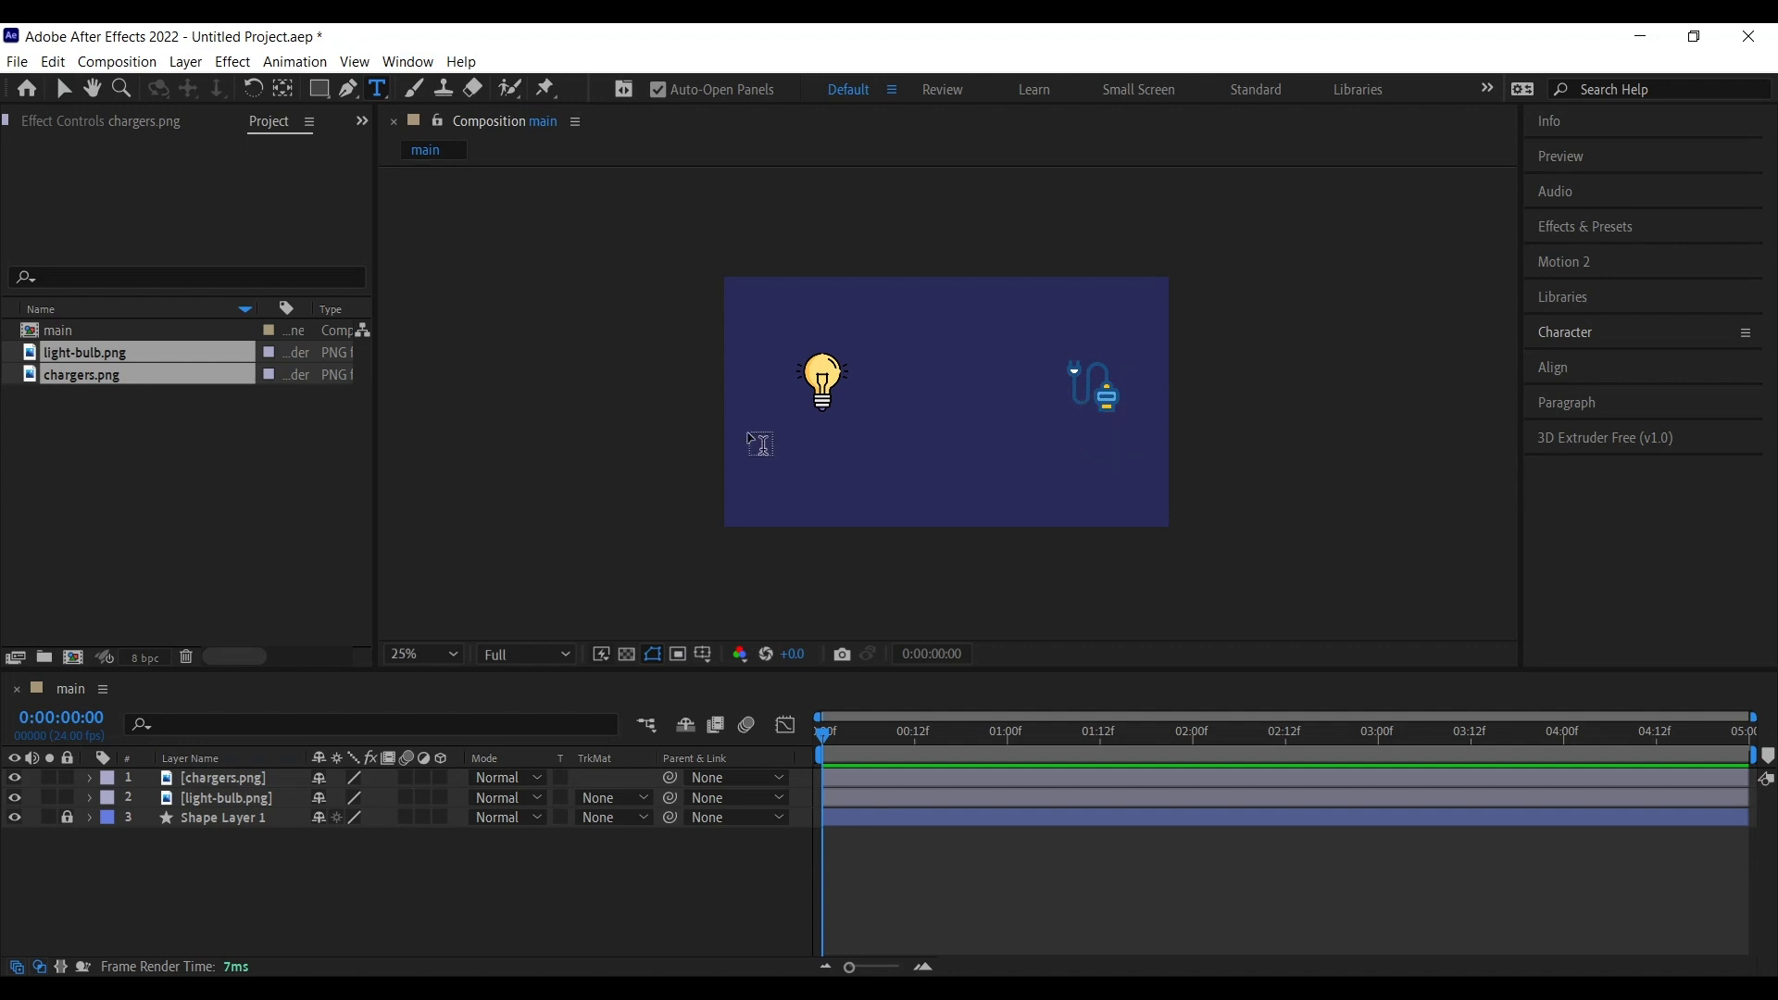
pyautogui.click(1092, 458)
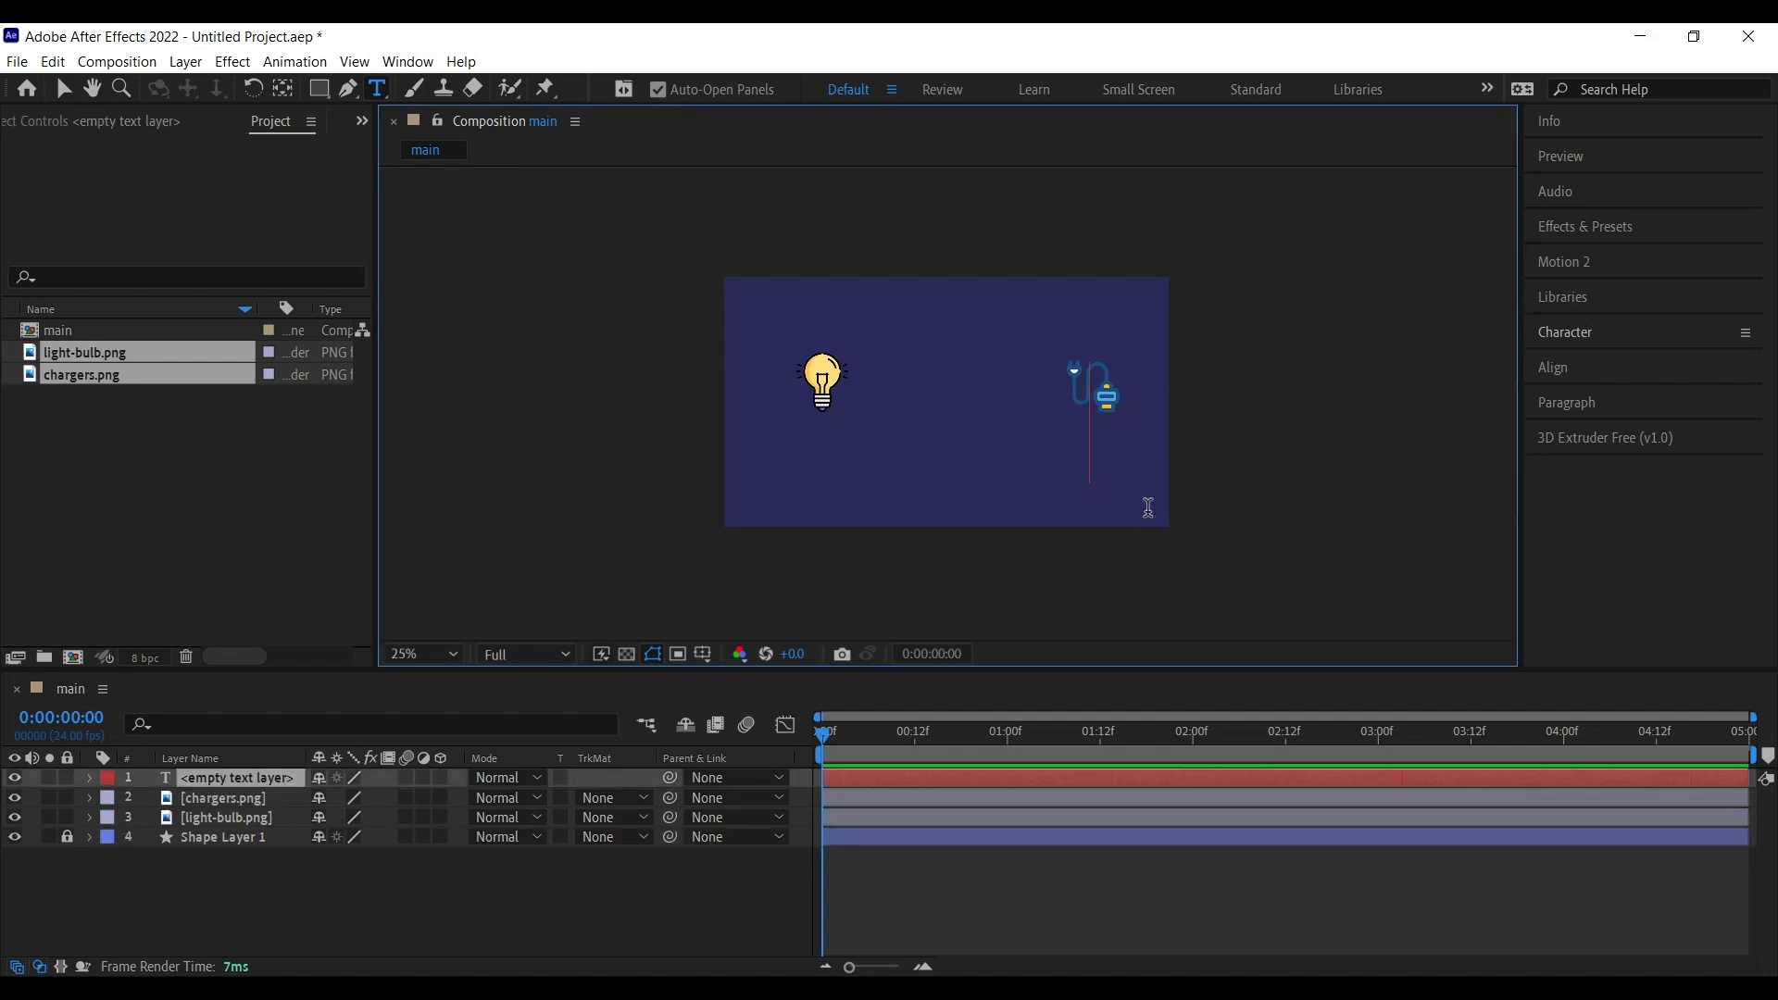
pyautogui.write('H')
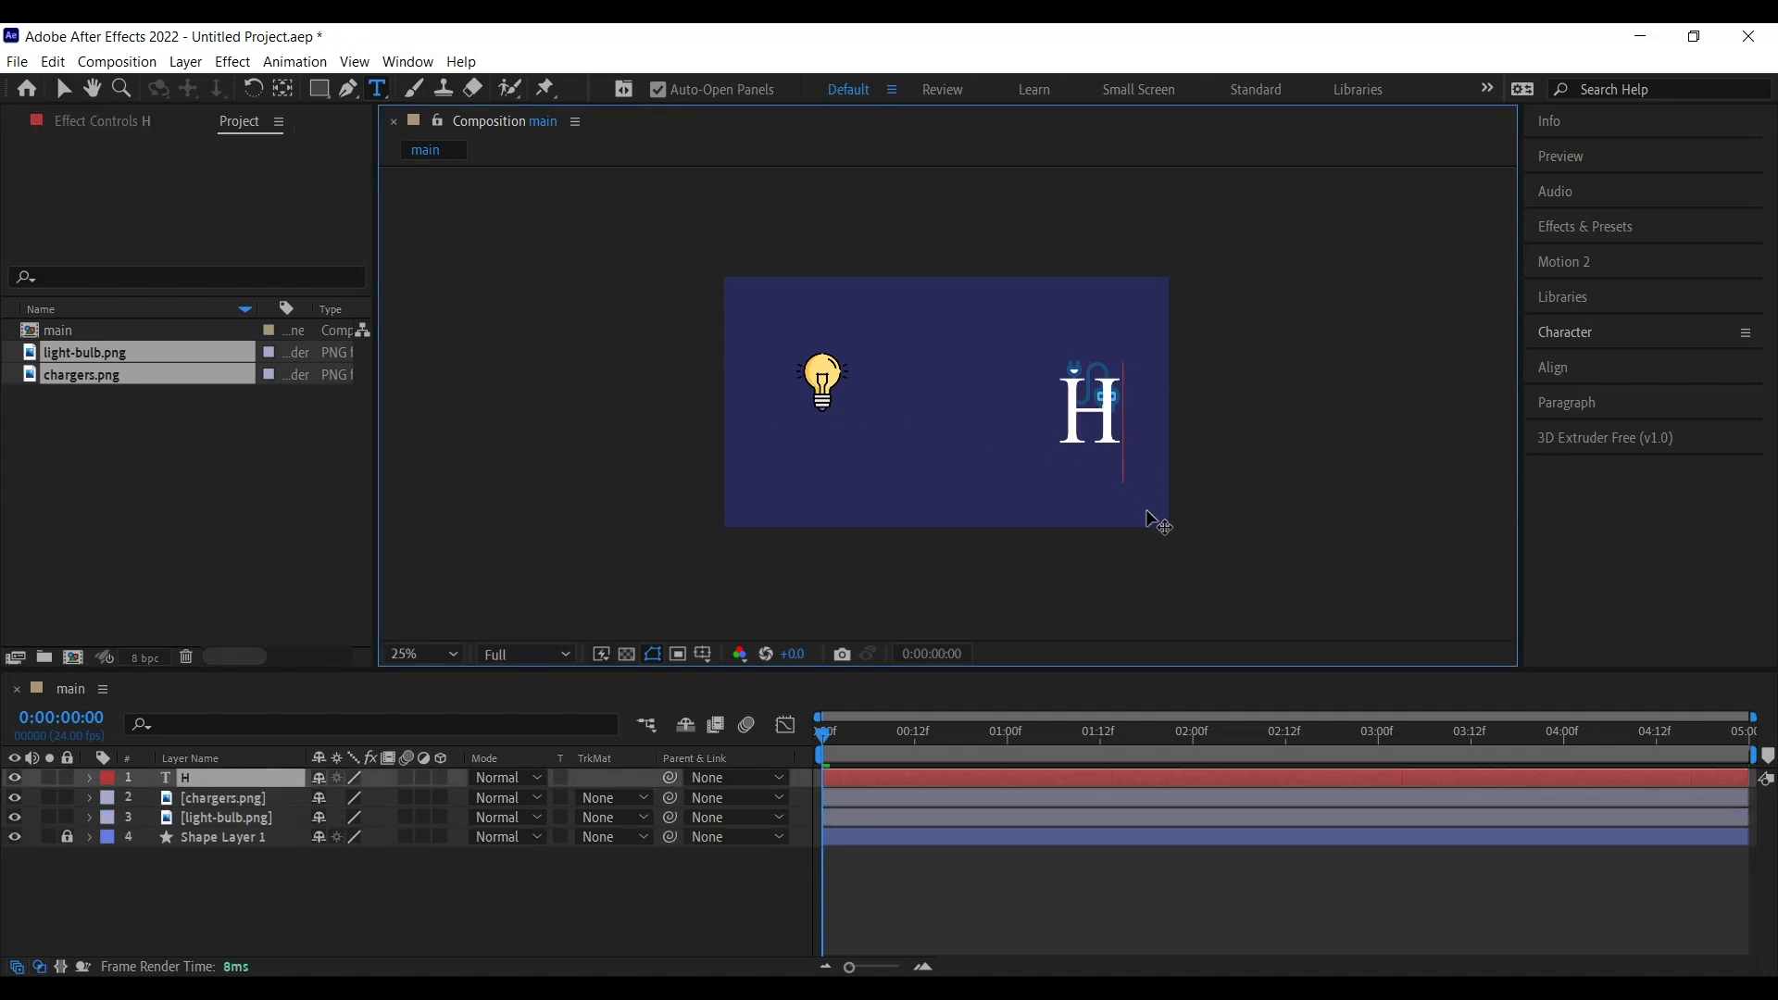
pyautogui.press('BackSpace')
pyautogui.press('super+space')
pyautogui.write('أ')
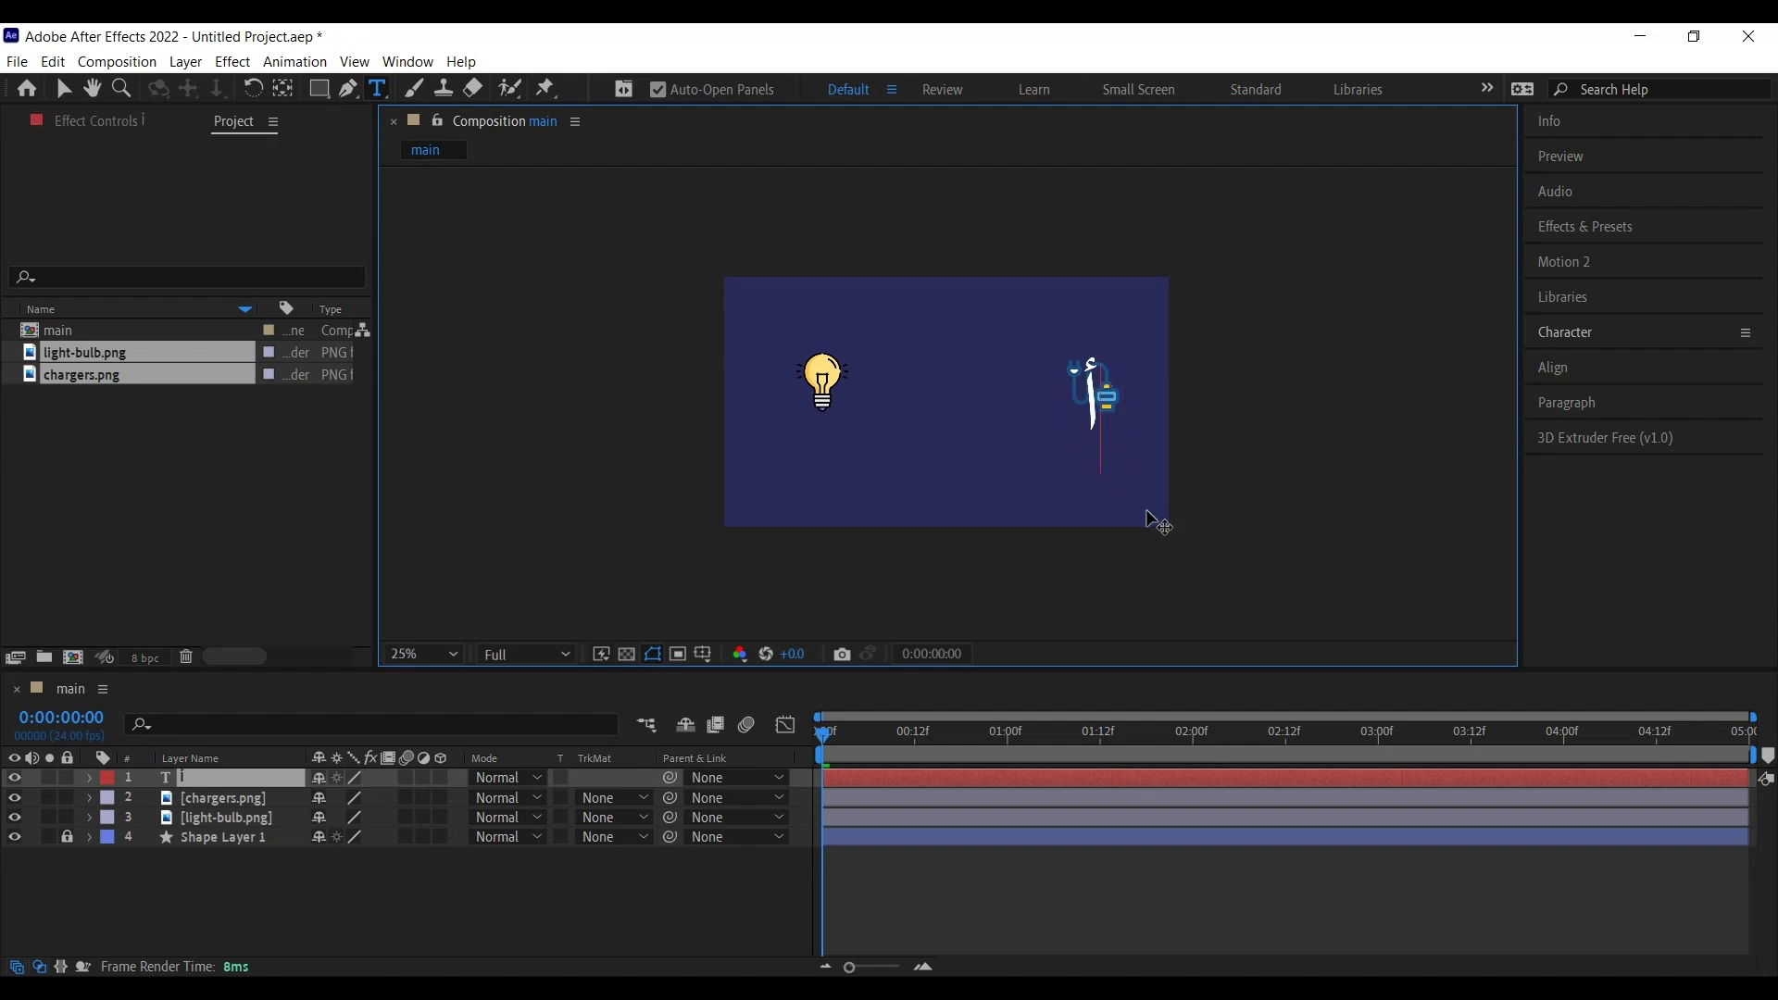
pyautogui.write('سلاك')
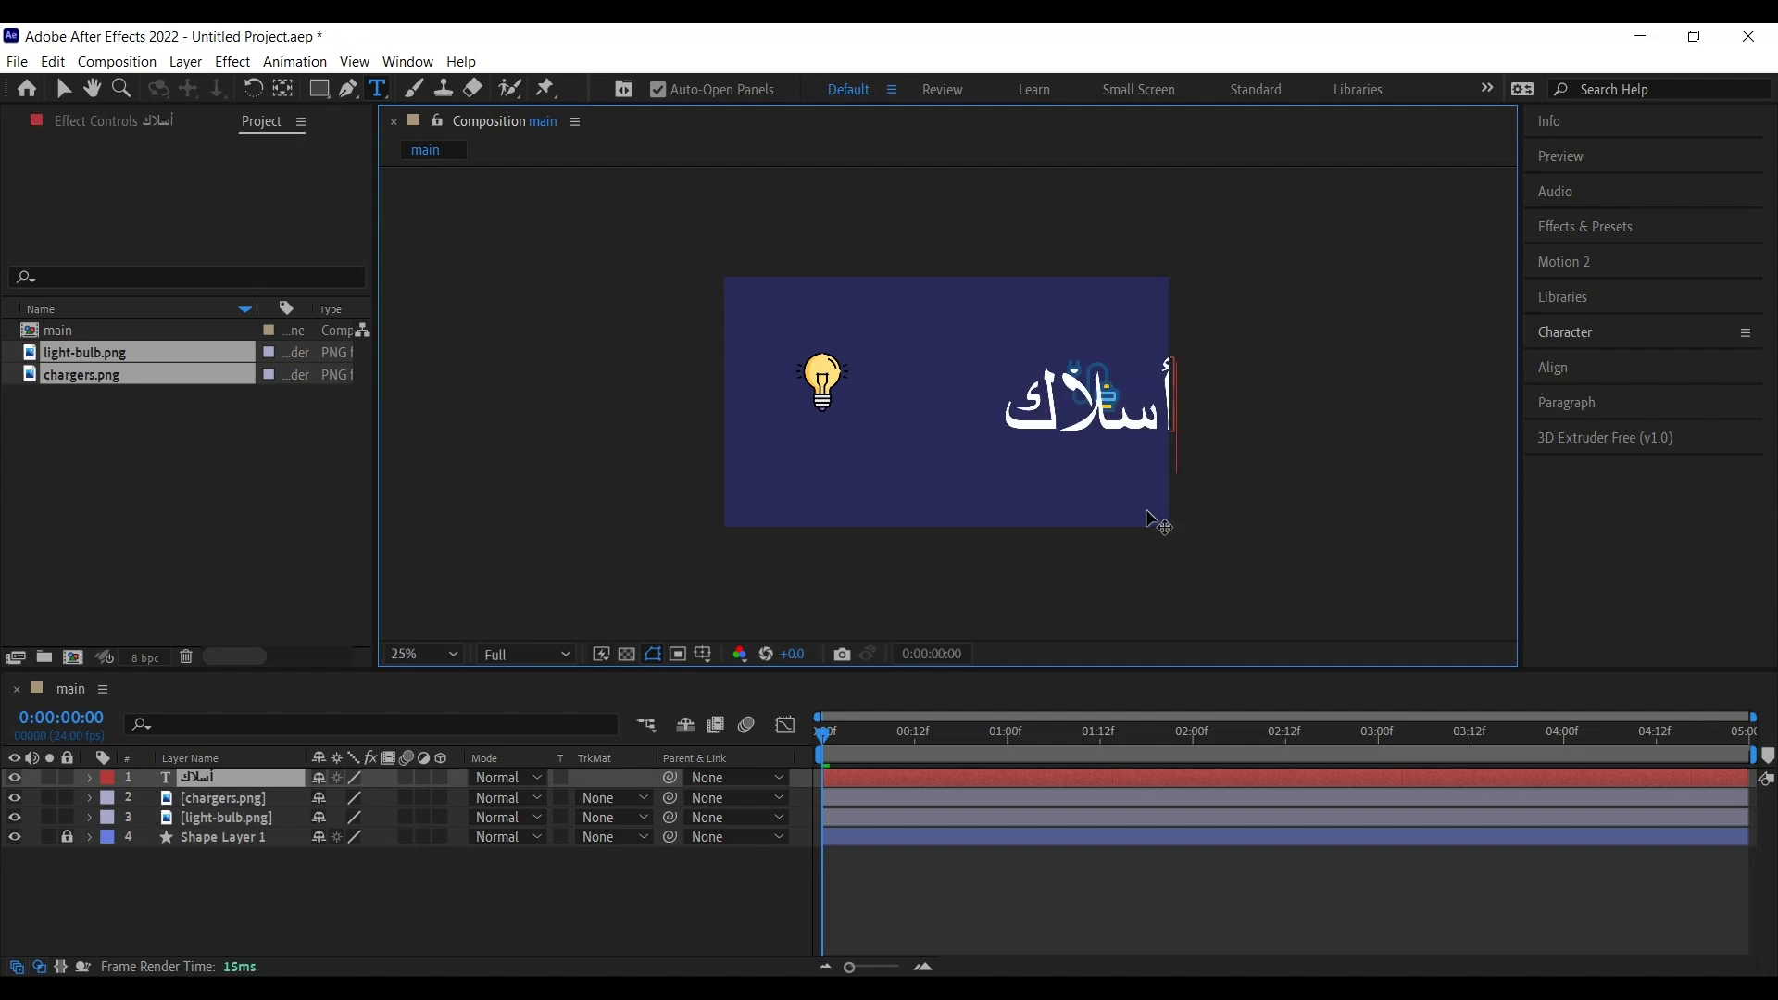
pyautogui.click(63, 81)
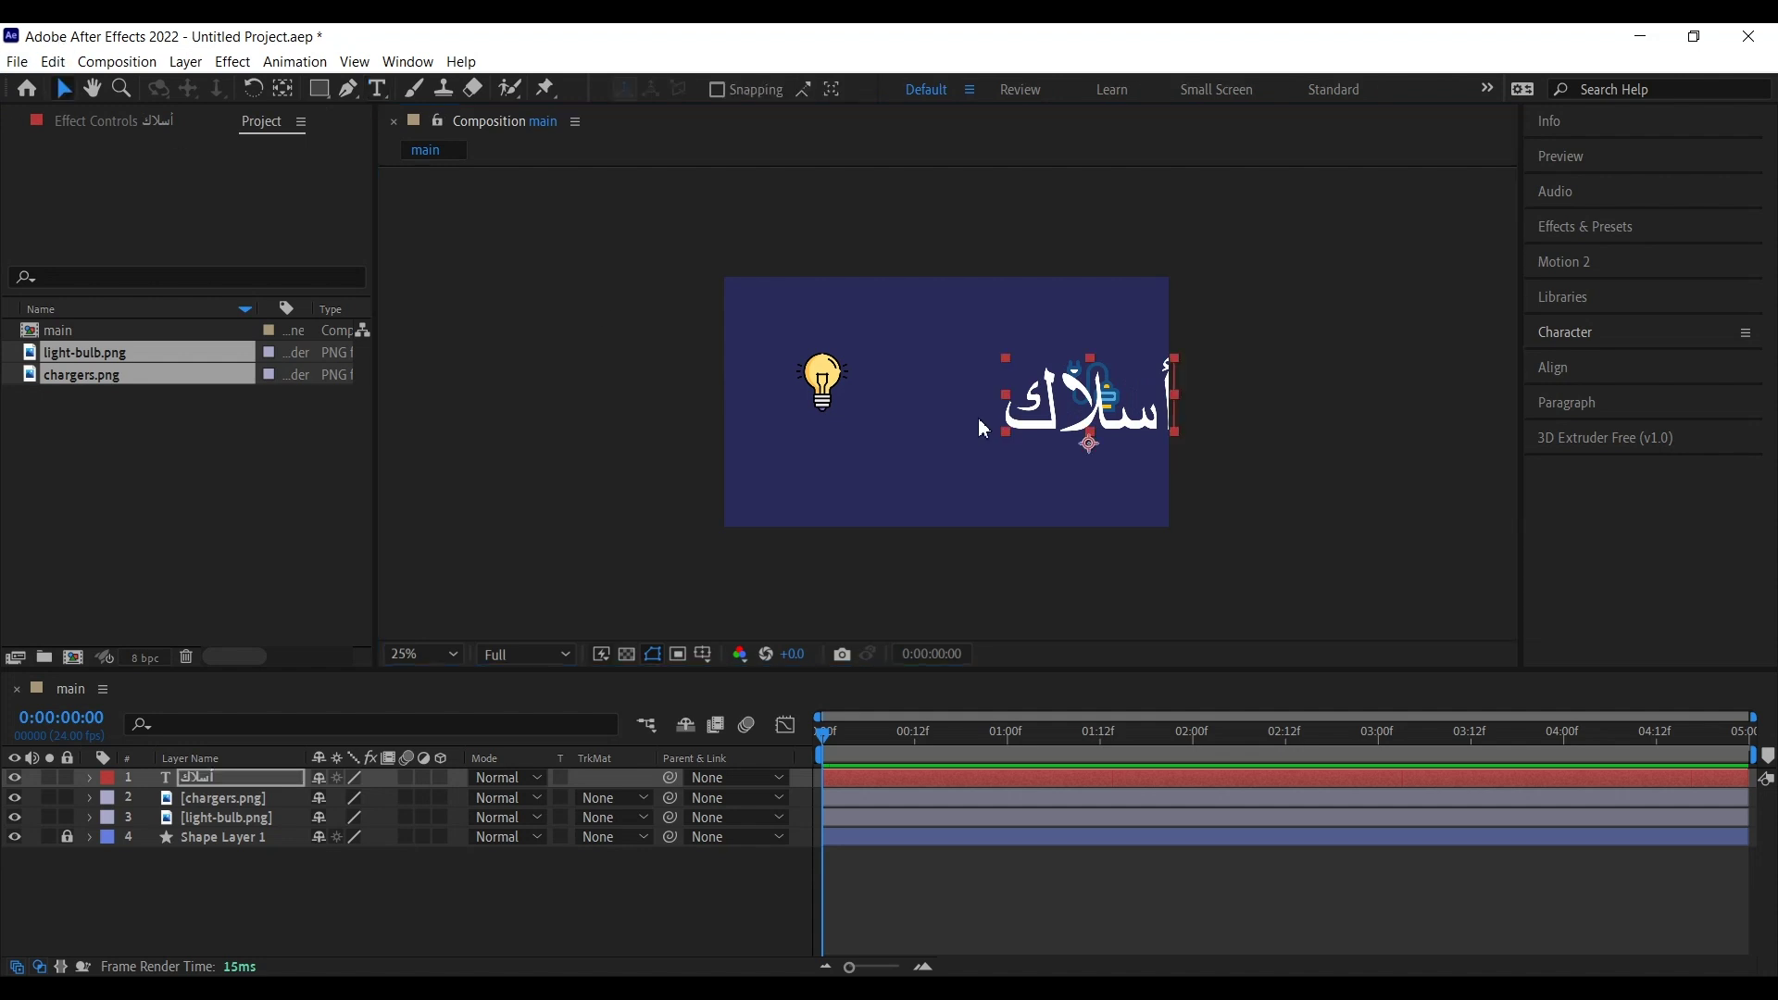
pyautogui.moveTo(1056, 421); pyautogui.dragTo(1010, 421)
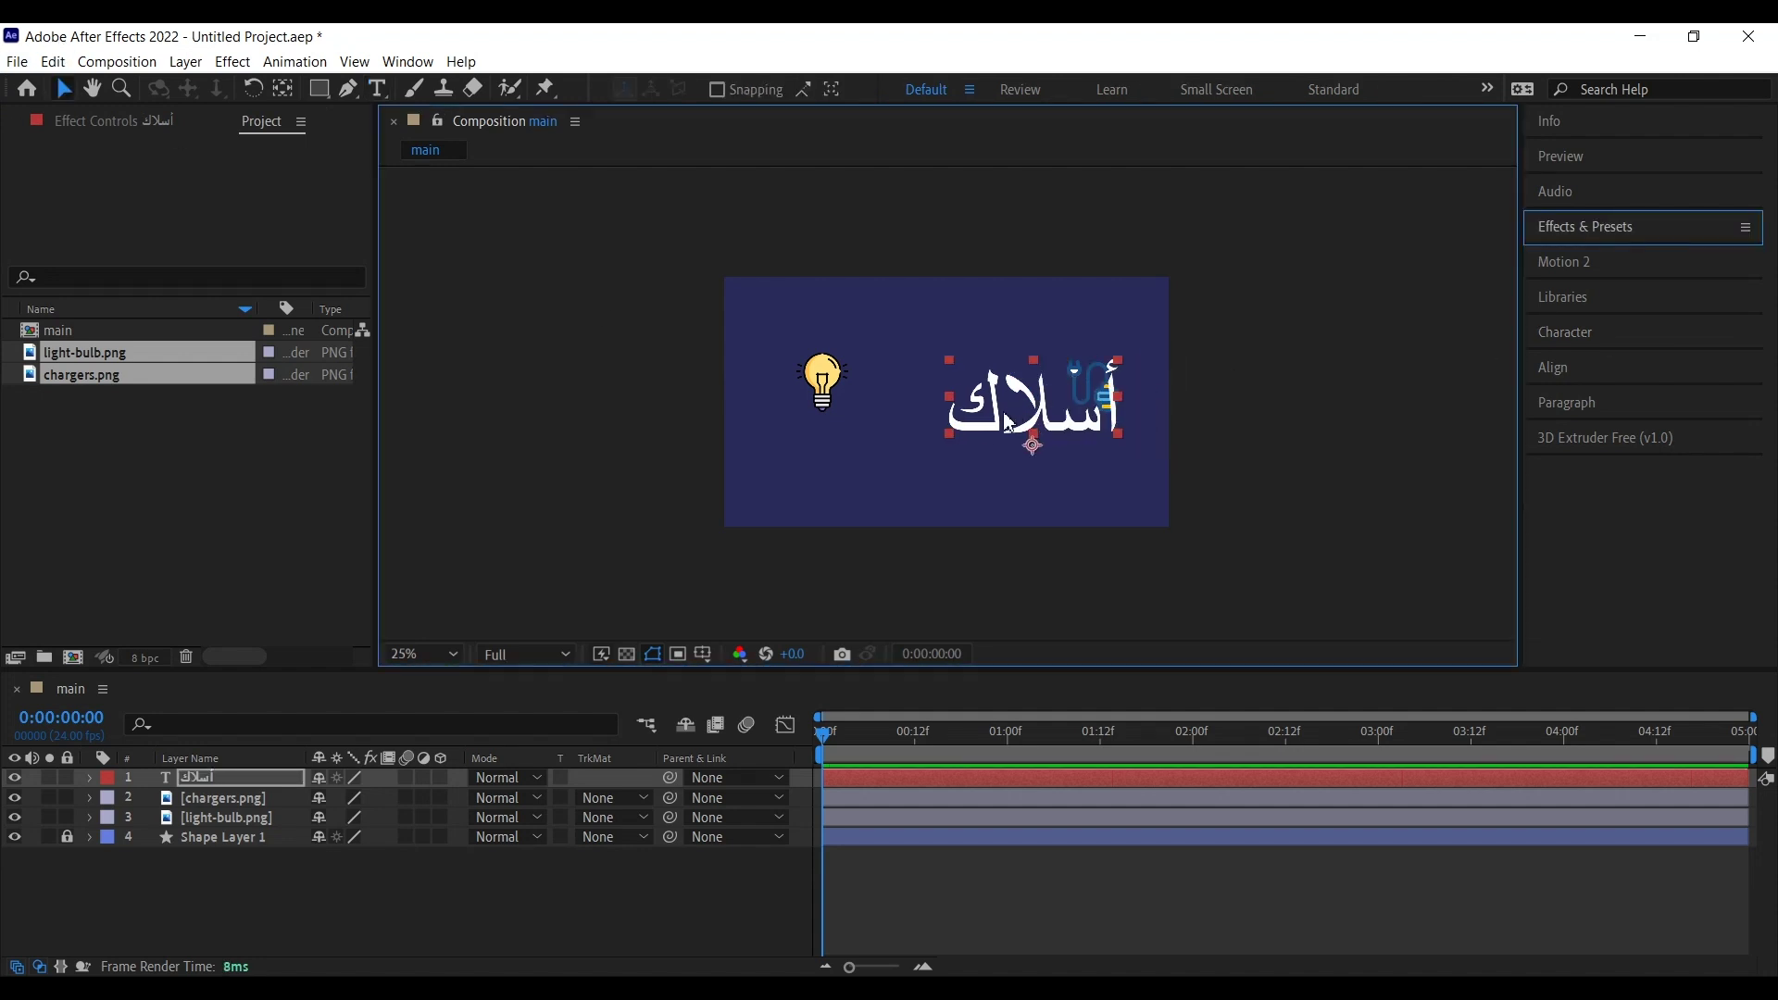
# Step: Try the GE Contrast font on the "أسلاك" text, and settle on GE SS
pyautogui.click(1635, 332)
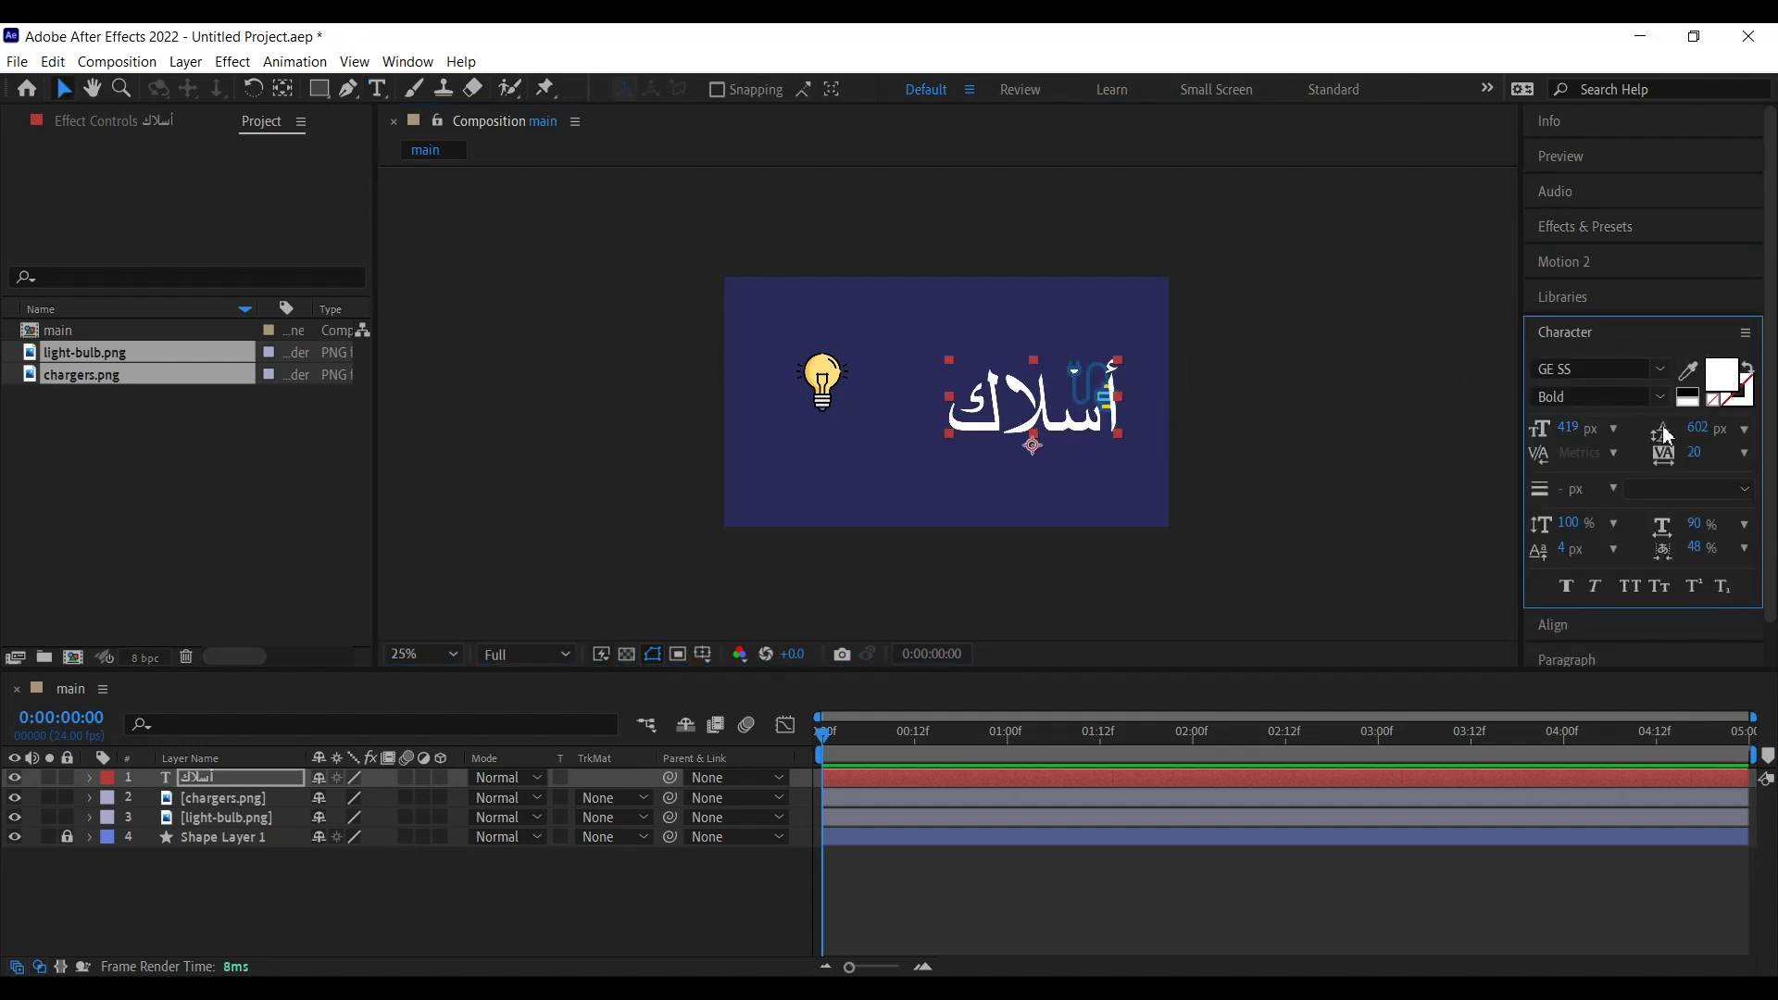
pyautogui.click(1661, 369)
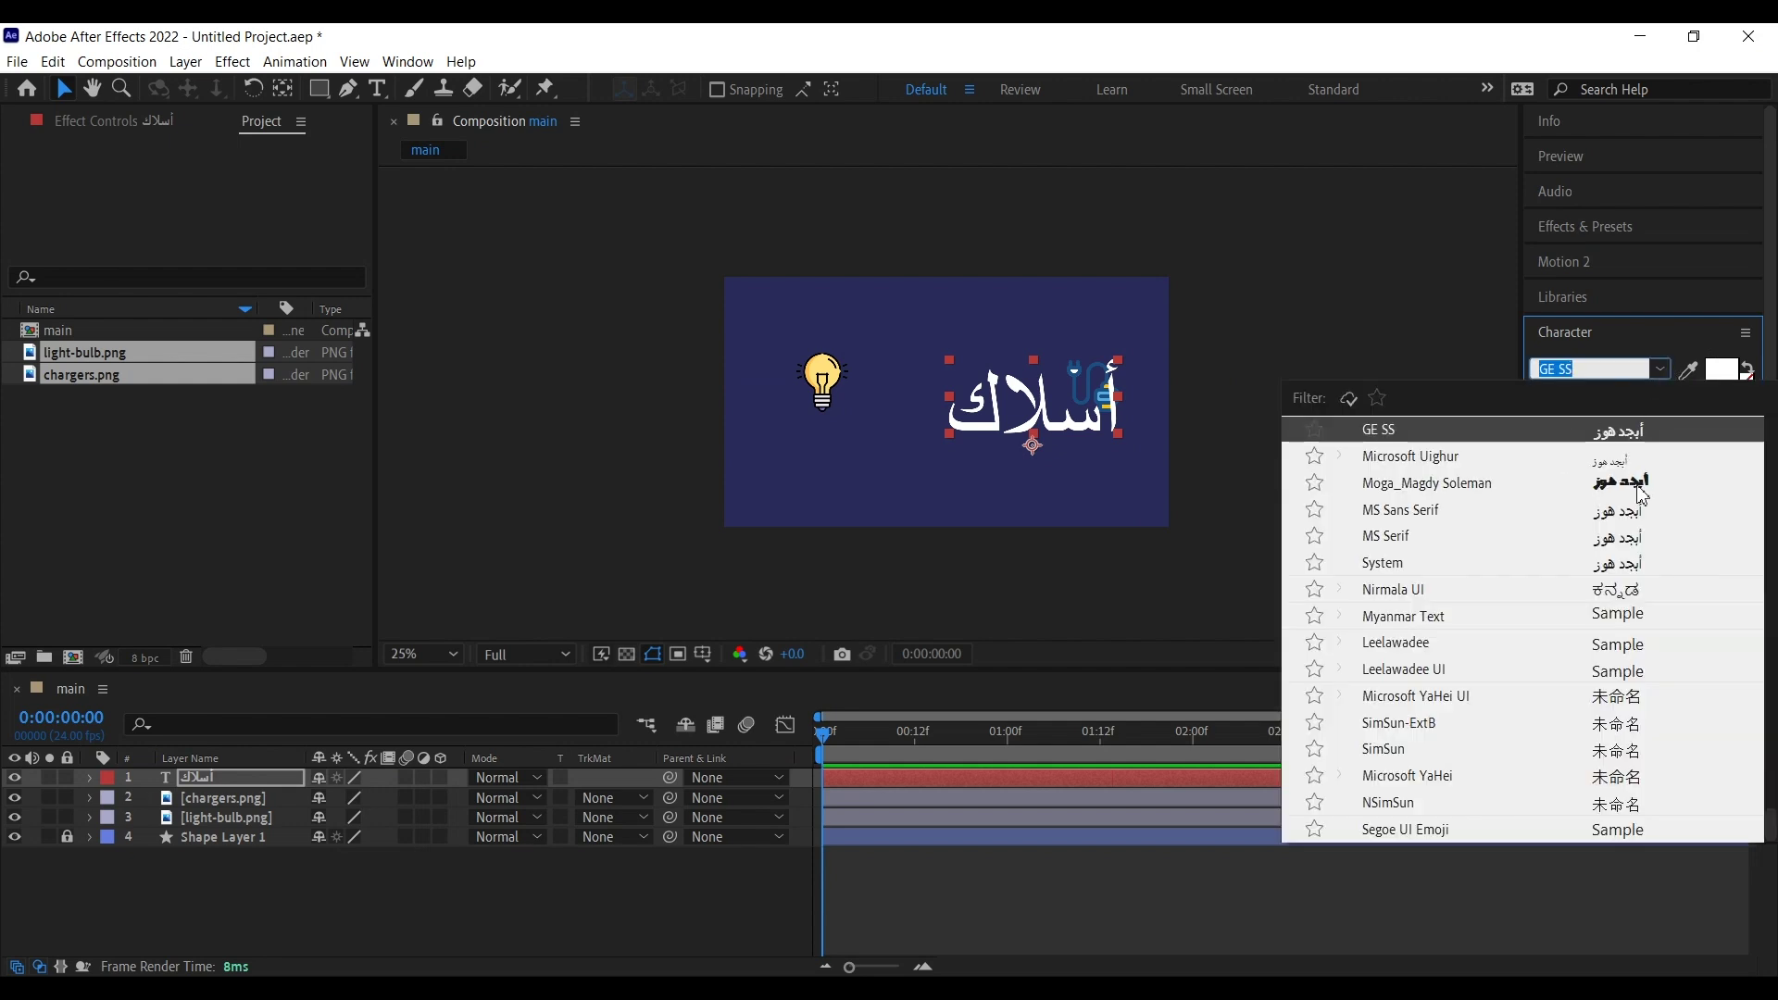
pyautogui.scroll(1, 1644, 496)
pyautogui.scroll(1, 1645, 496)
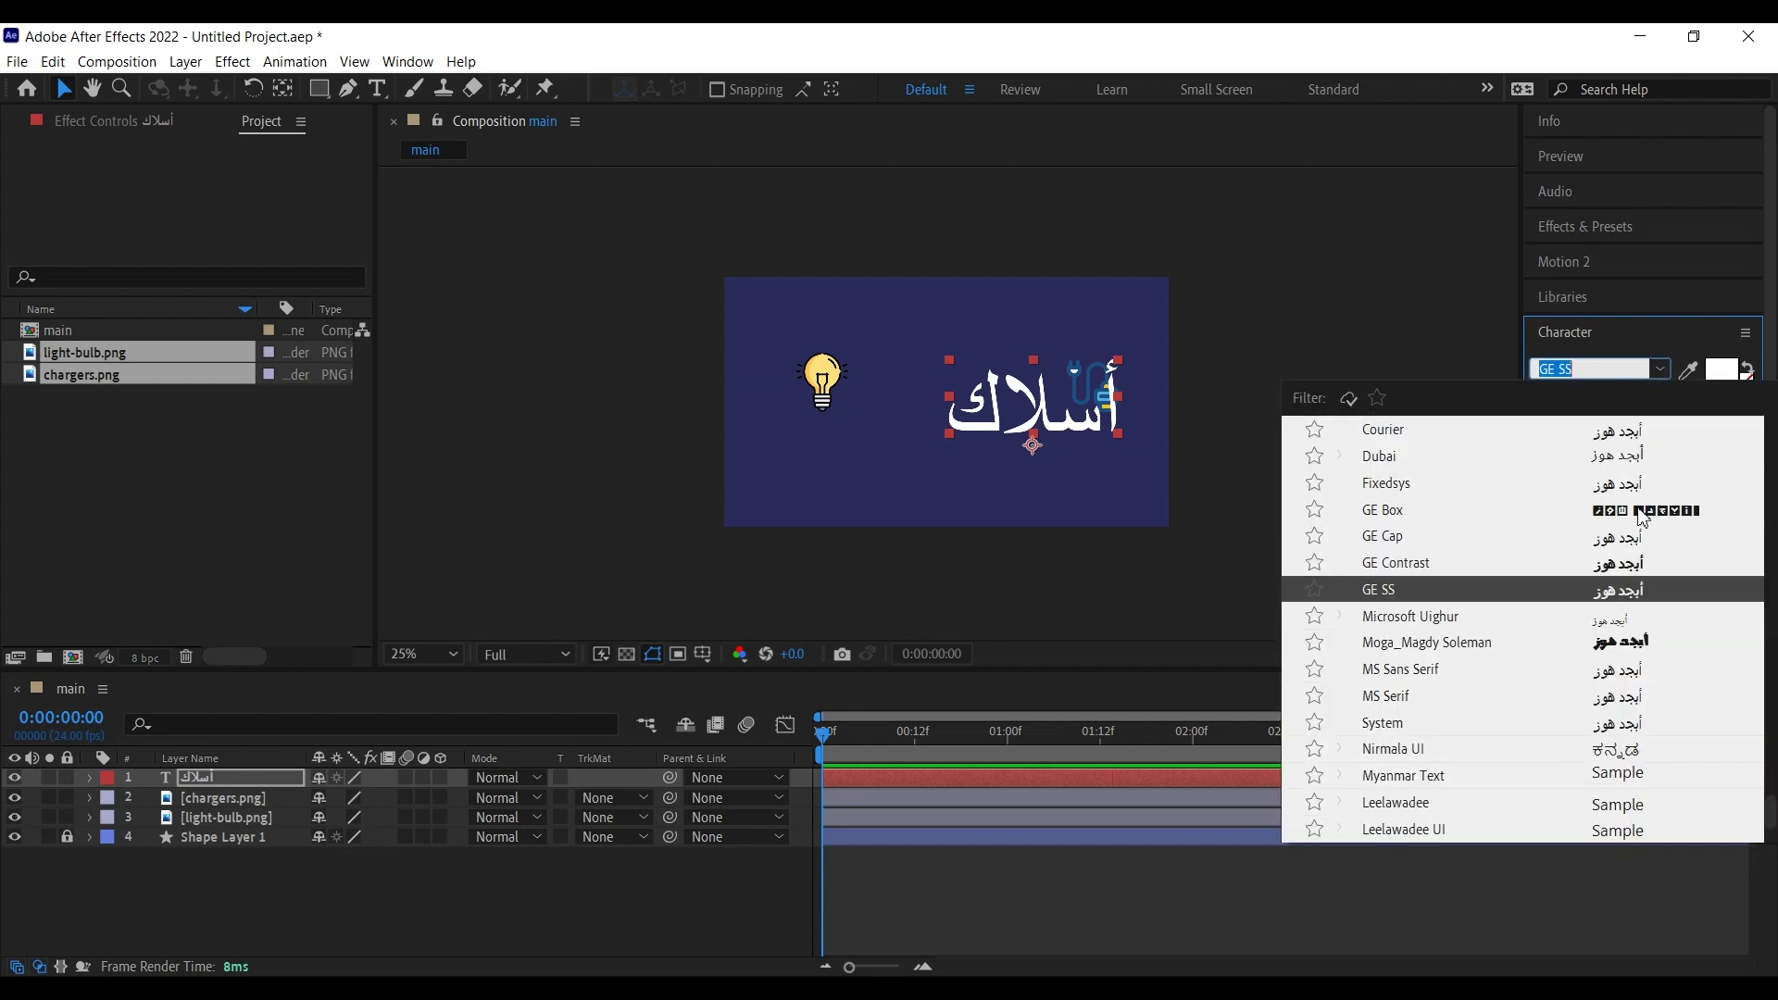
pyautogui.click(1641, 563)
pyautogui.click(1661, 368)
pyautogui.scroll(3, 1644, 574)
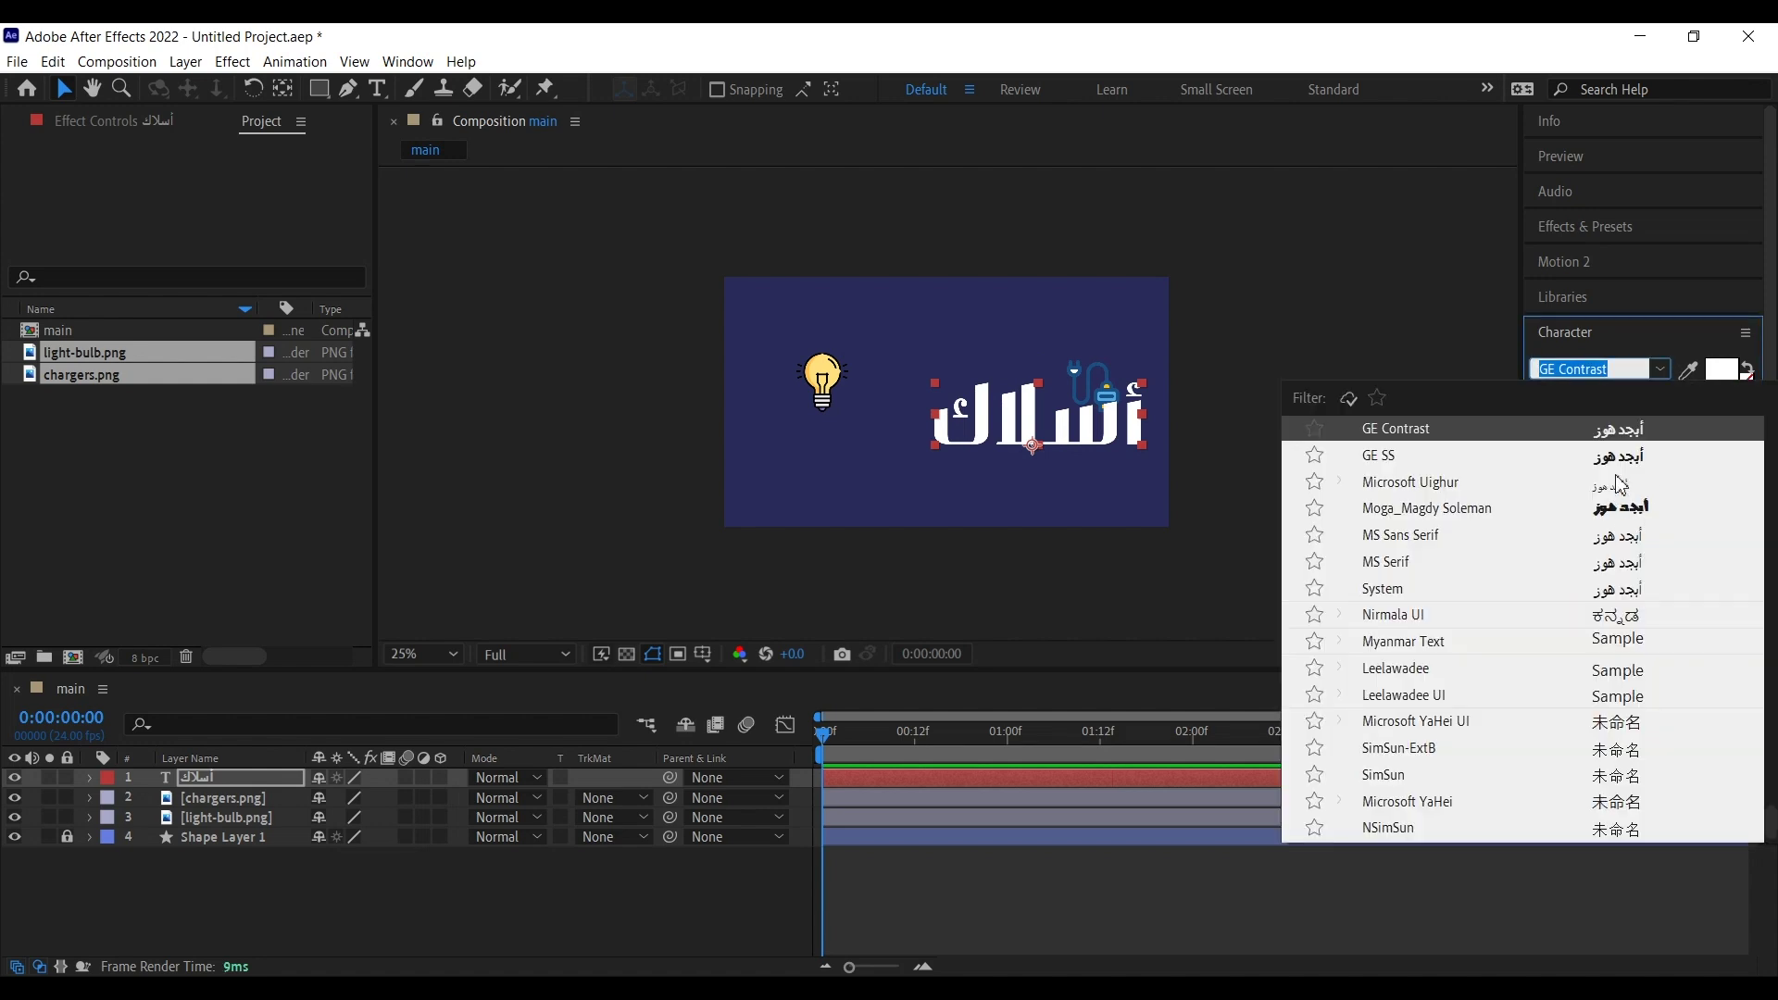
pyautogui.click(1624, 470)
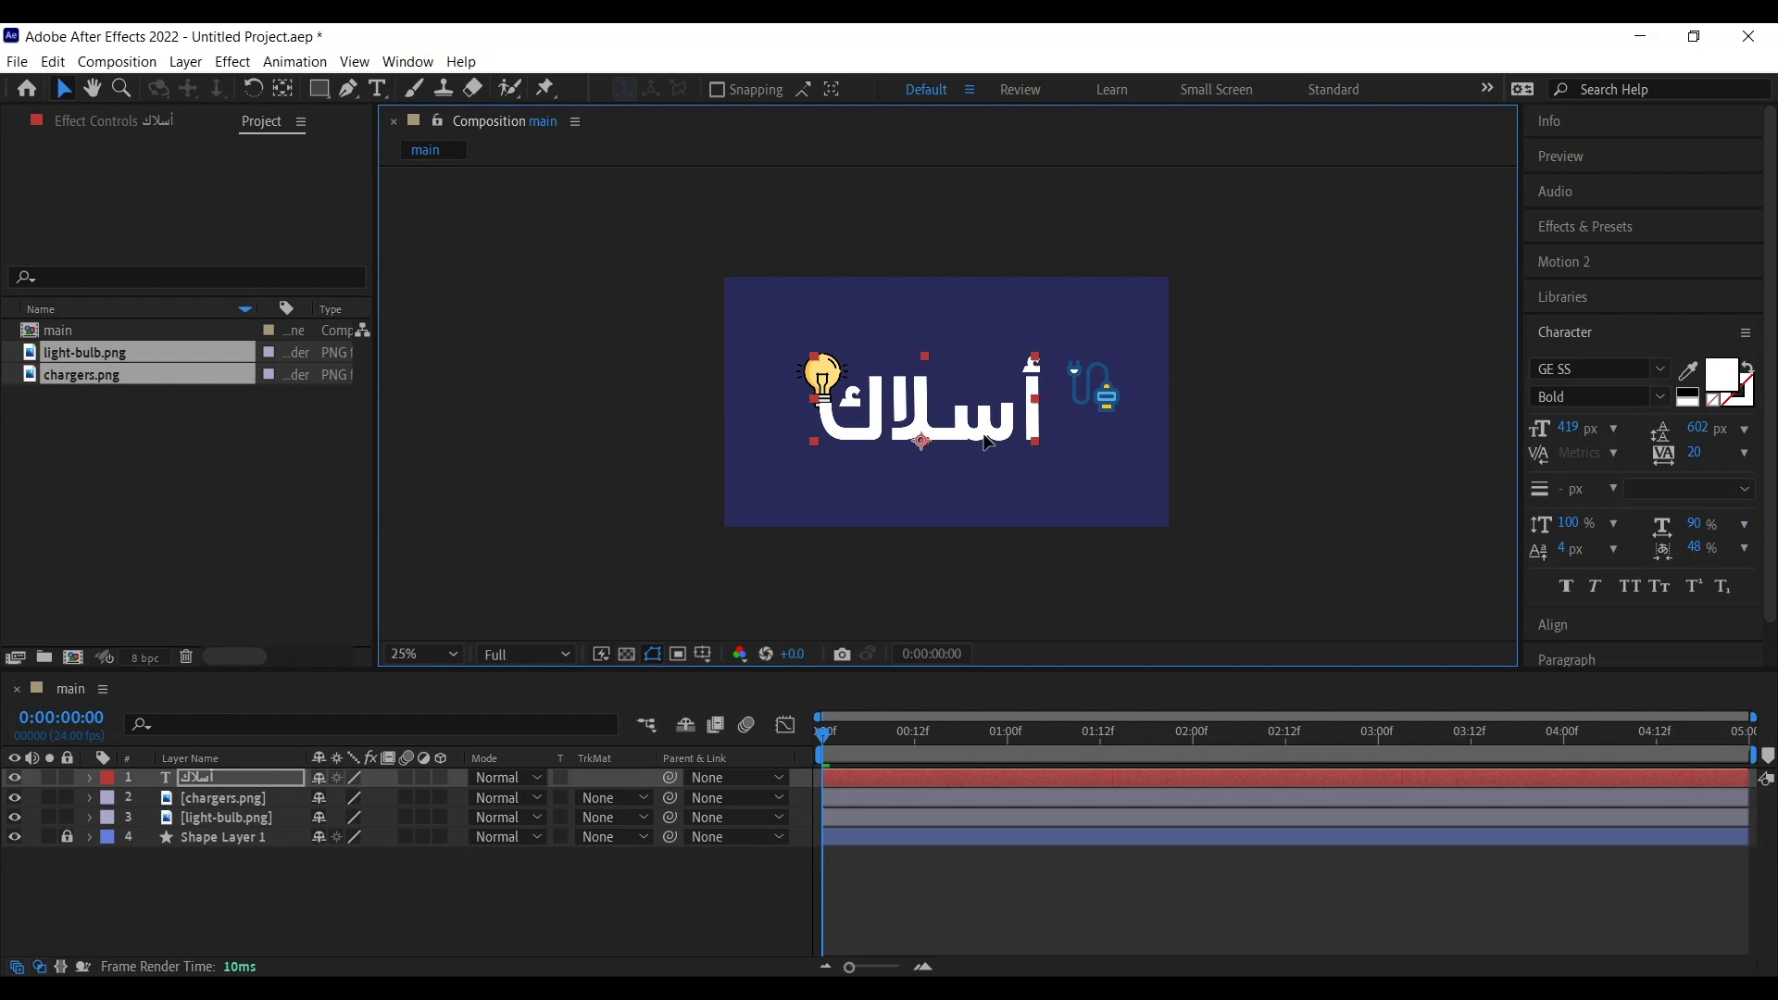
# Step: Shrink the "أسلاك" text to fit just below the charger icon and centre its anchor point
pyautogui.moveTo(1011, 443); pyautogui.dragTo(1100, 455)
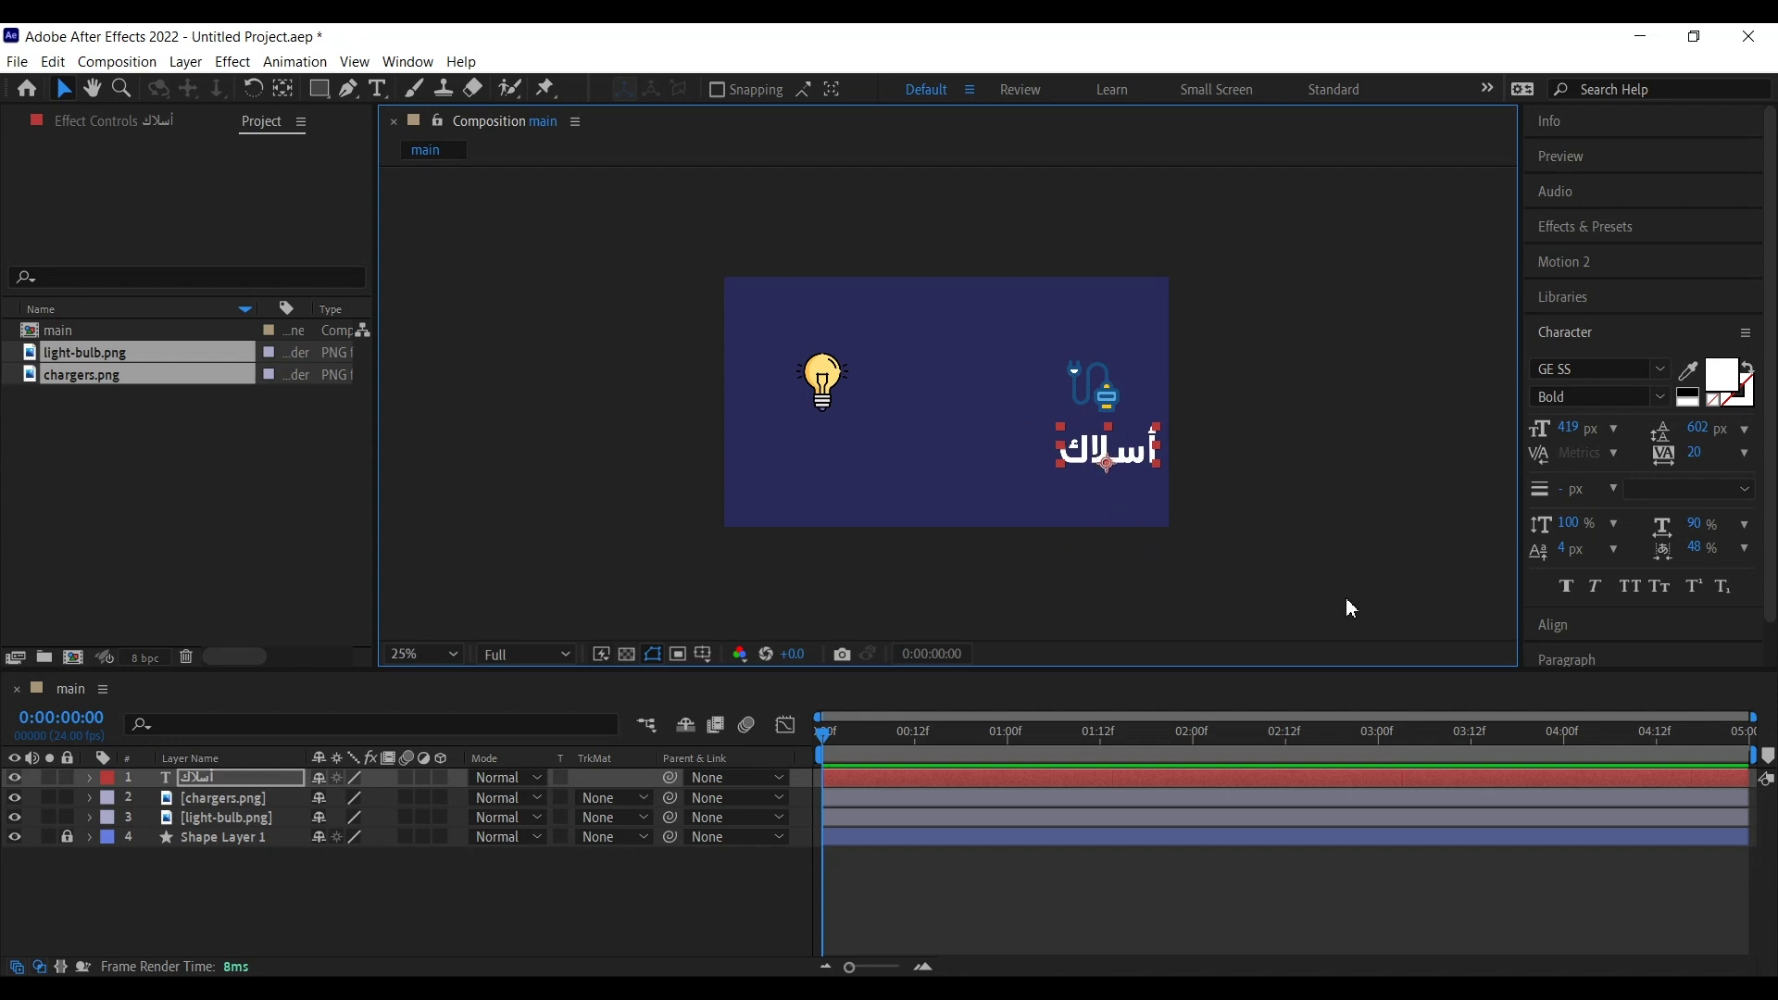
pyautogui.doubleClick(282, 88)
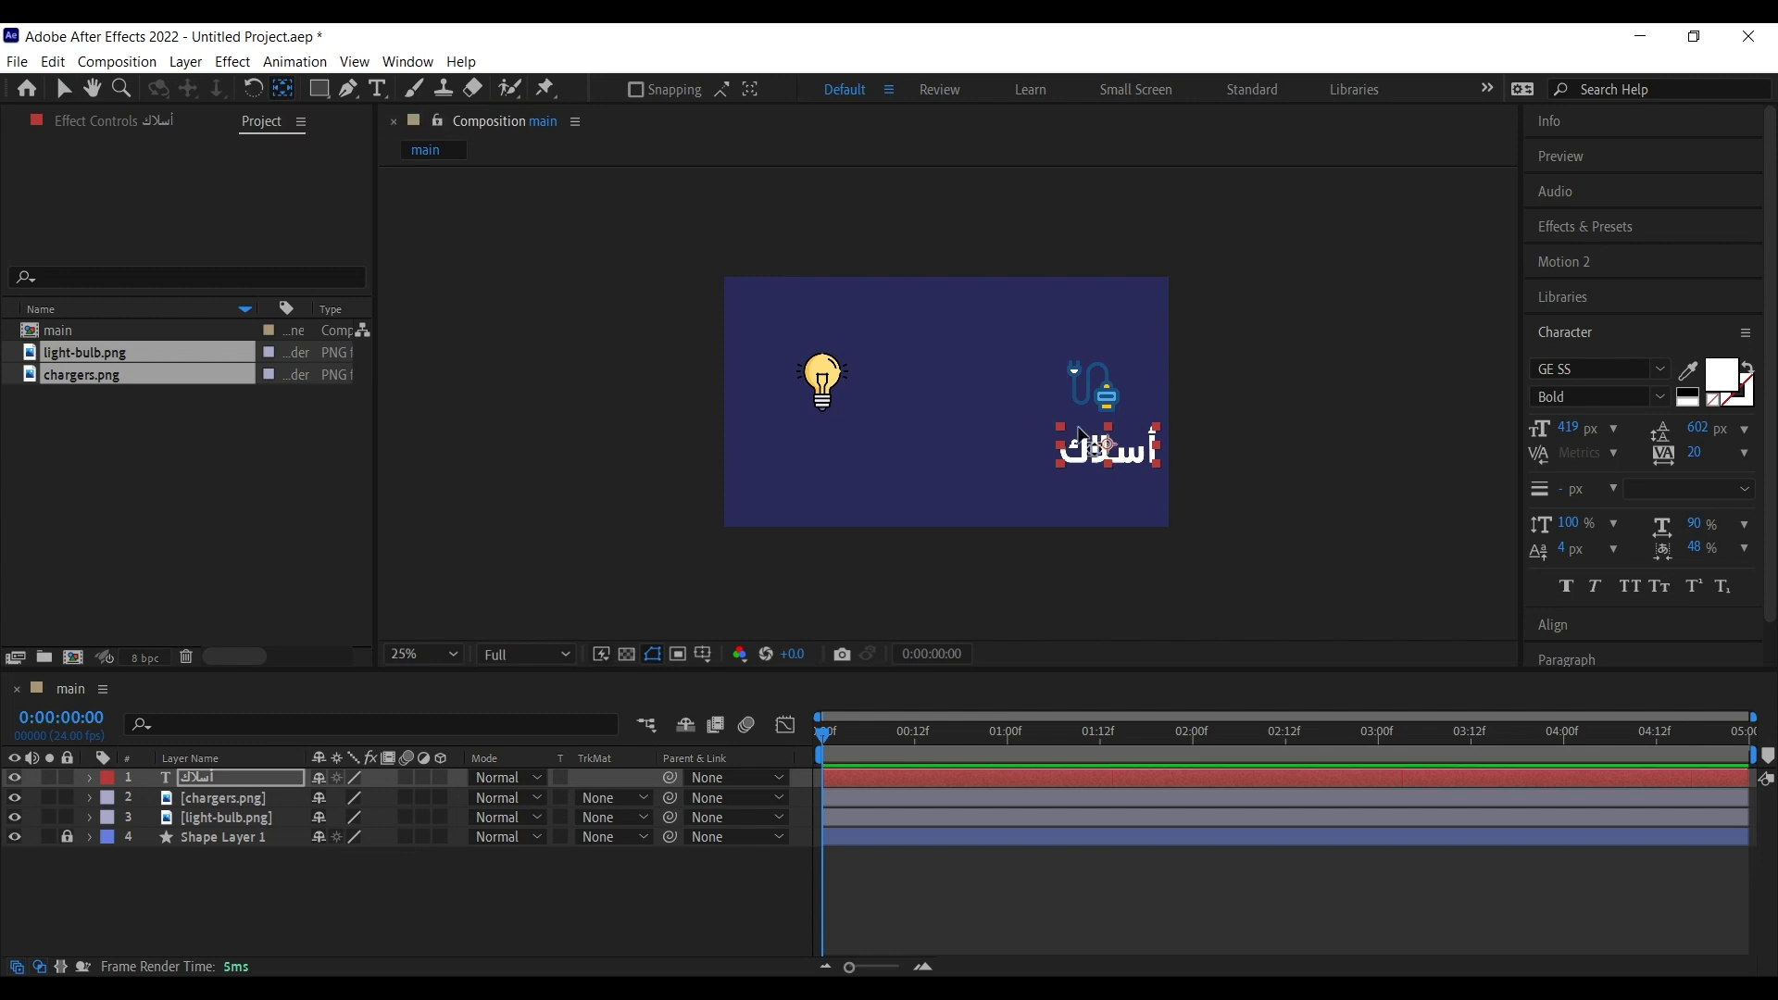
pyautogui.click(1132, 465)
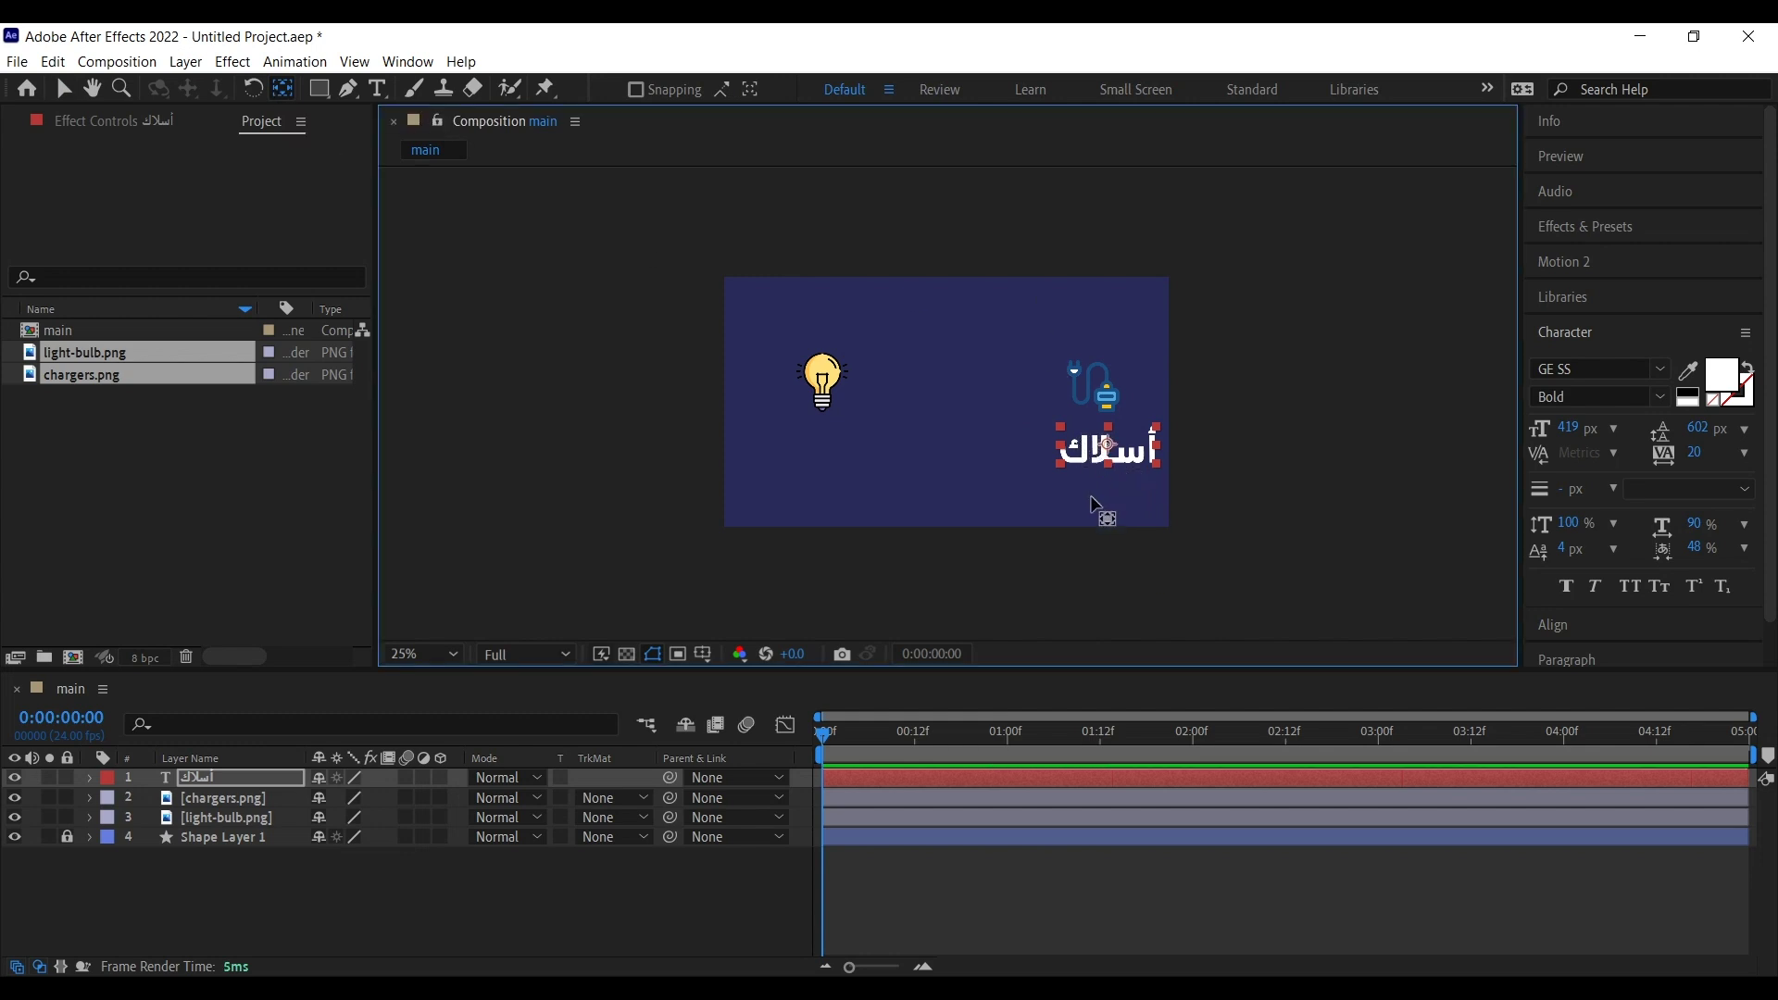
pyautogui.press('v')
pyautogui.click(1091, 511)
pyautogui.click(1095, 393)
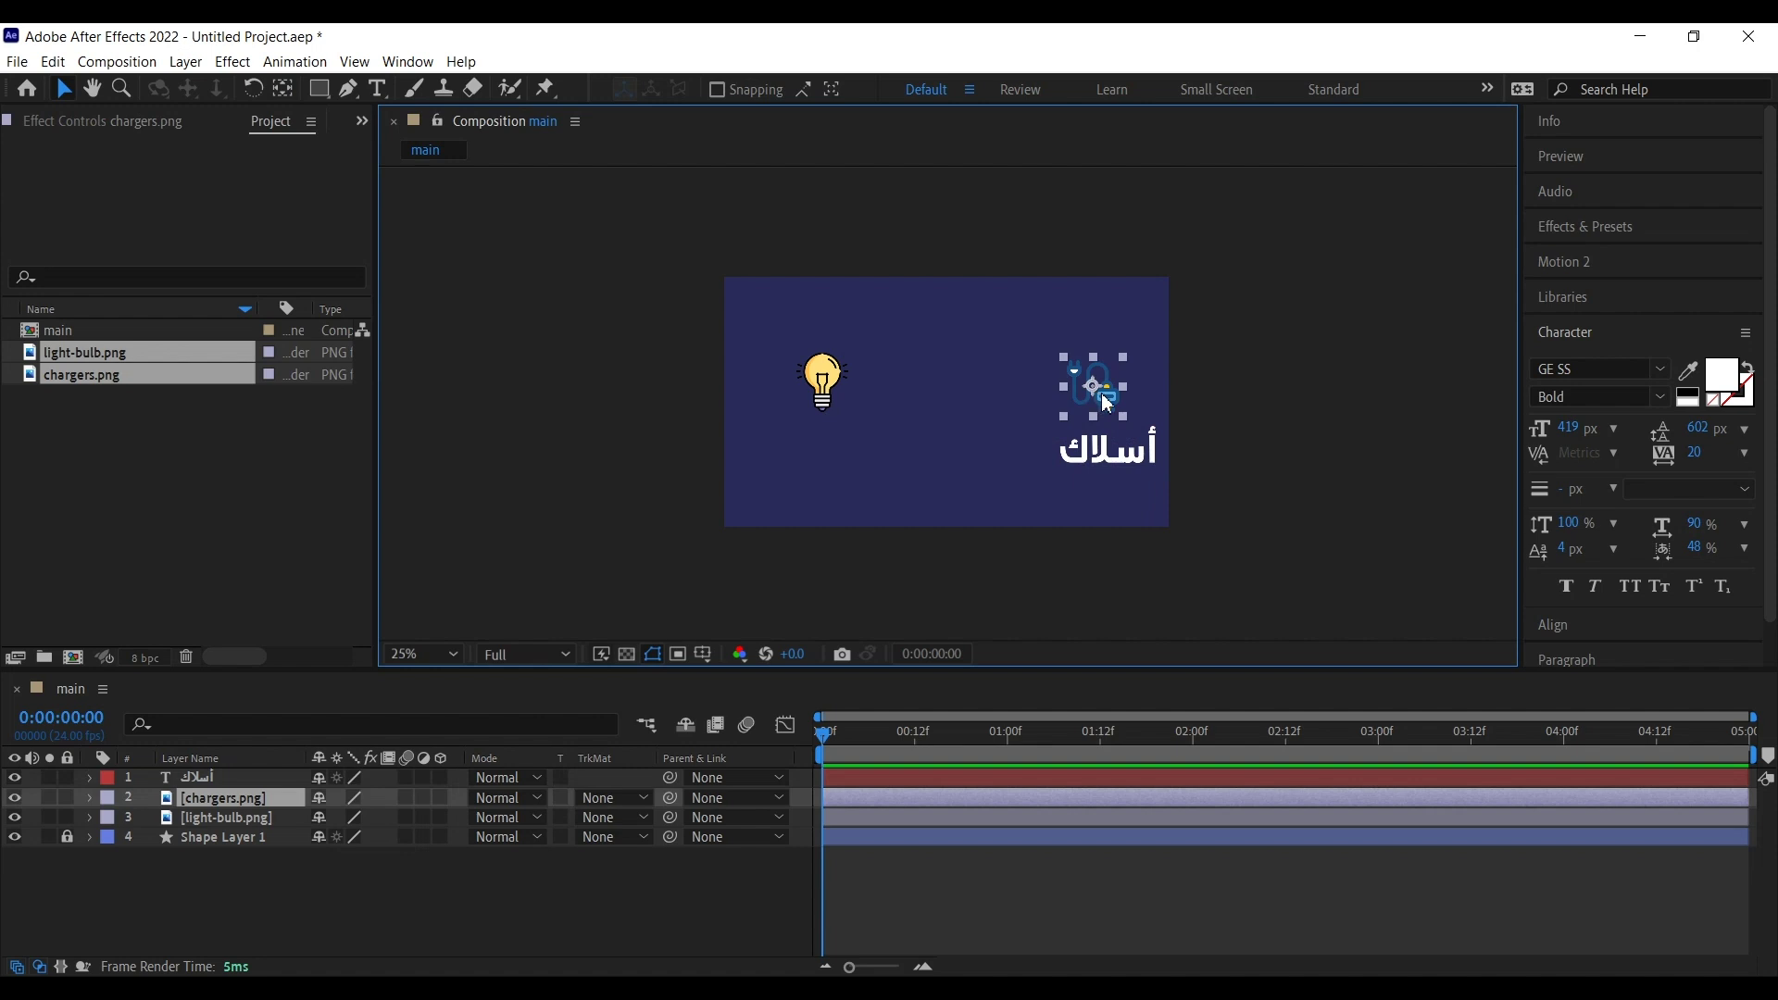
# Step: Duplicate the "أسلاك" text layer and place the copy below the light bulb
pyautogui.click(1116, 454)
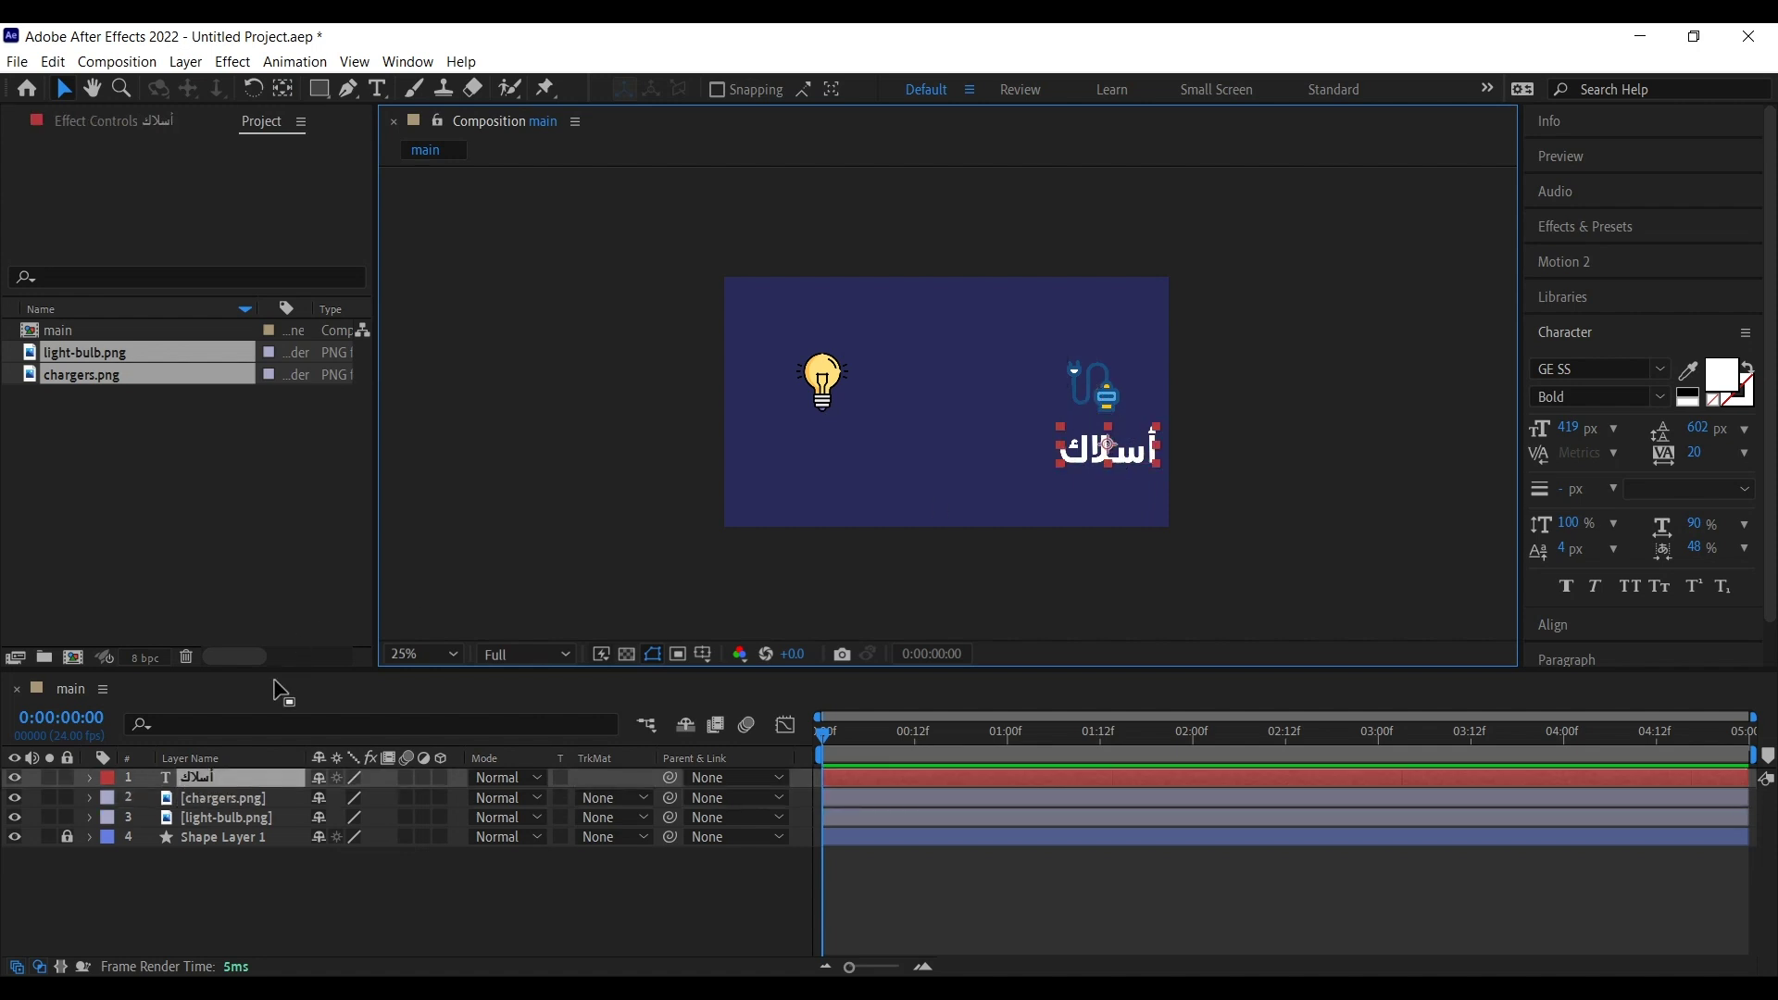
pyautogui.click(259, 779)
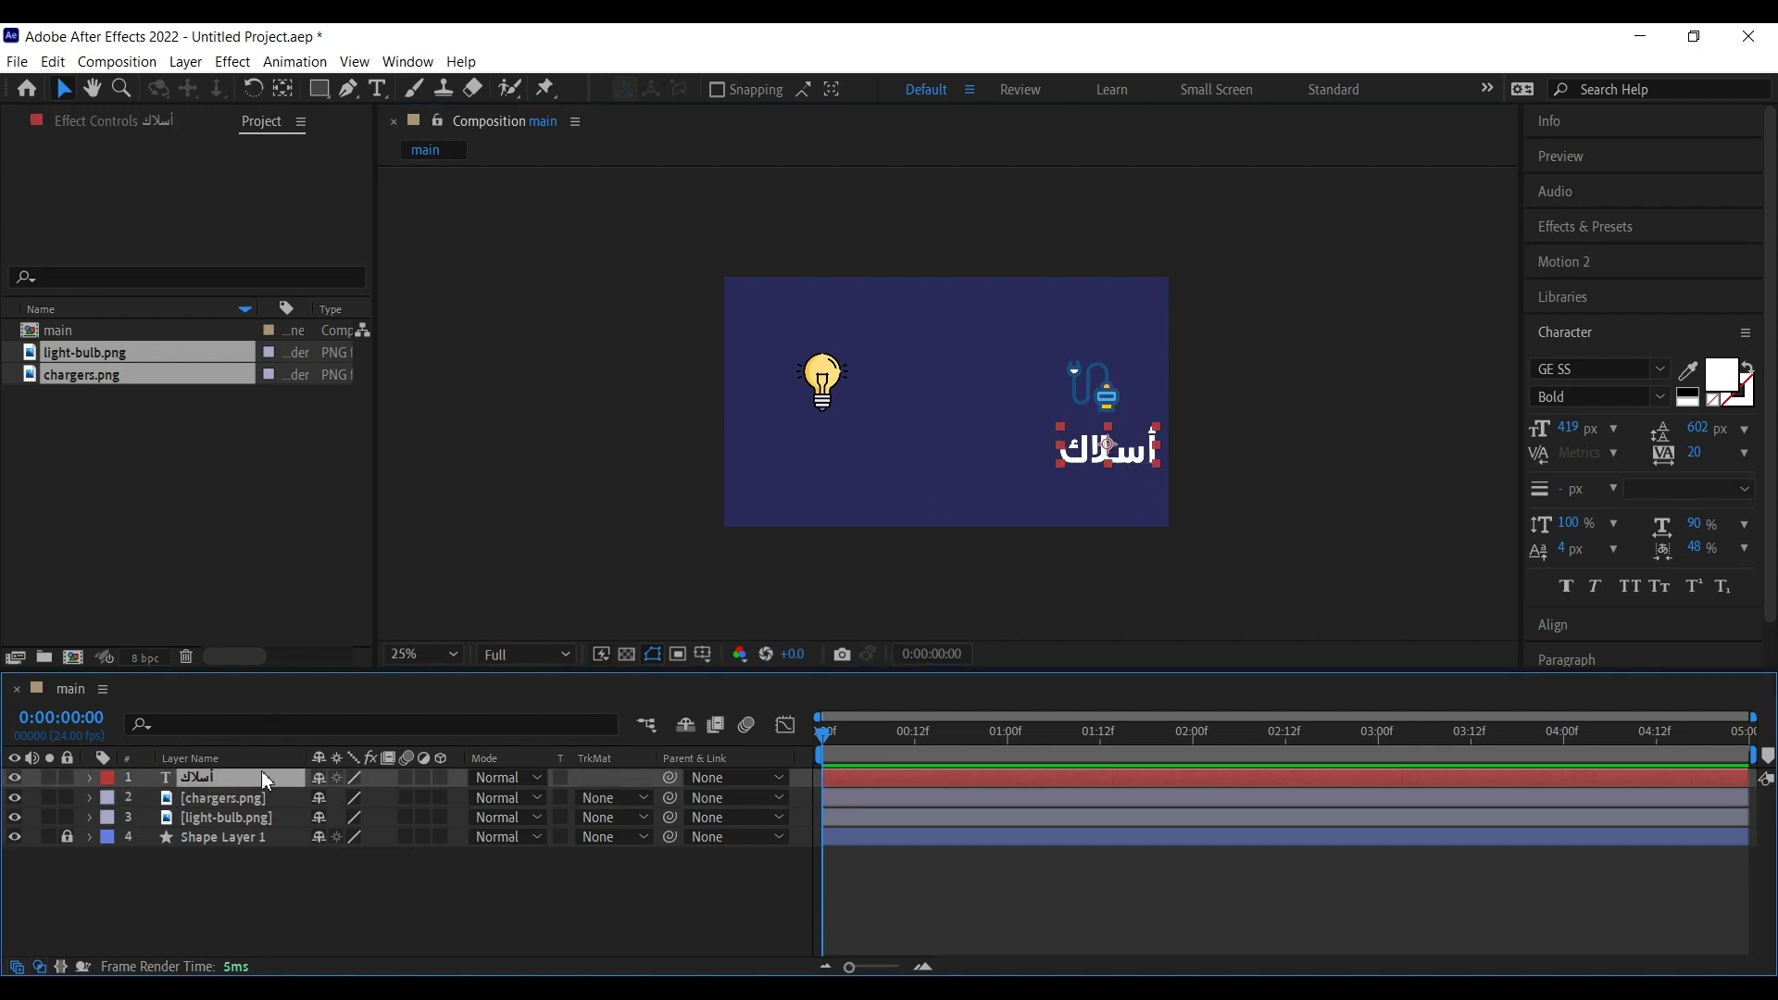
pyautogui.hotkey('ctrl', 'd')
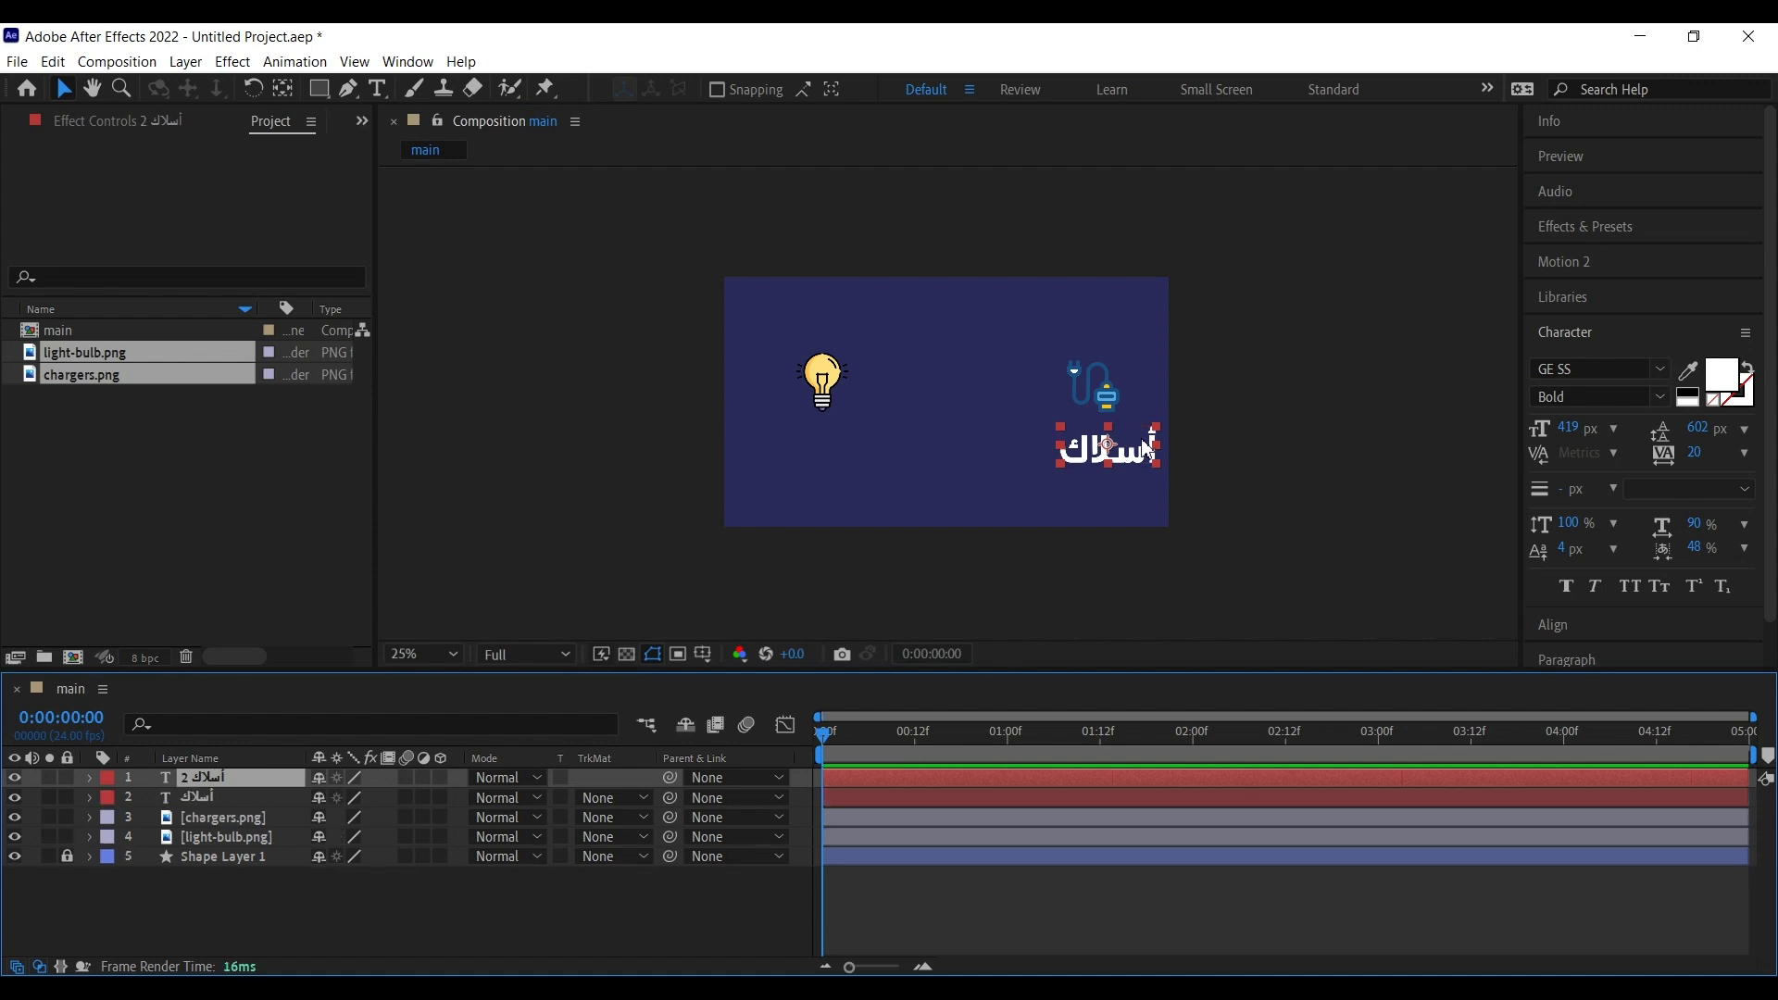
pyautogui.moveTo(1135, 468); pyautogui.dragTo(848, 455)
# Step: Replace the copied text below the light bulb with "لمبات" and recentre its anchor point
pyautogui.click(377, 88)
pyautogui.click(771, 452)
pyautogui.press('BackSpace')
pyautogui.press('BackSpace')
pyautogui.press('BackSpace')
pyautogui.press('BackSpace')
pyautogui.press('BackSpace')
pyautogui.write('لمبات')
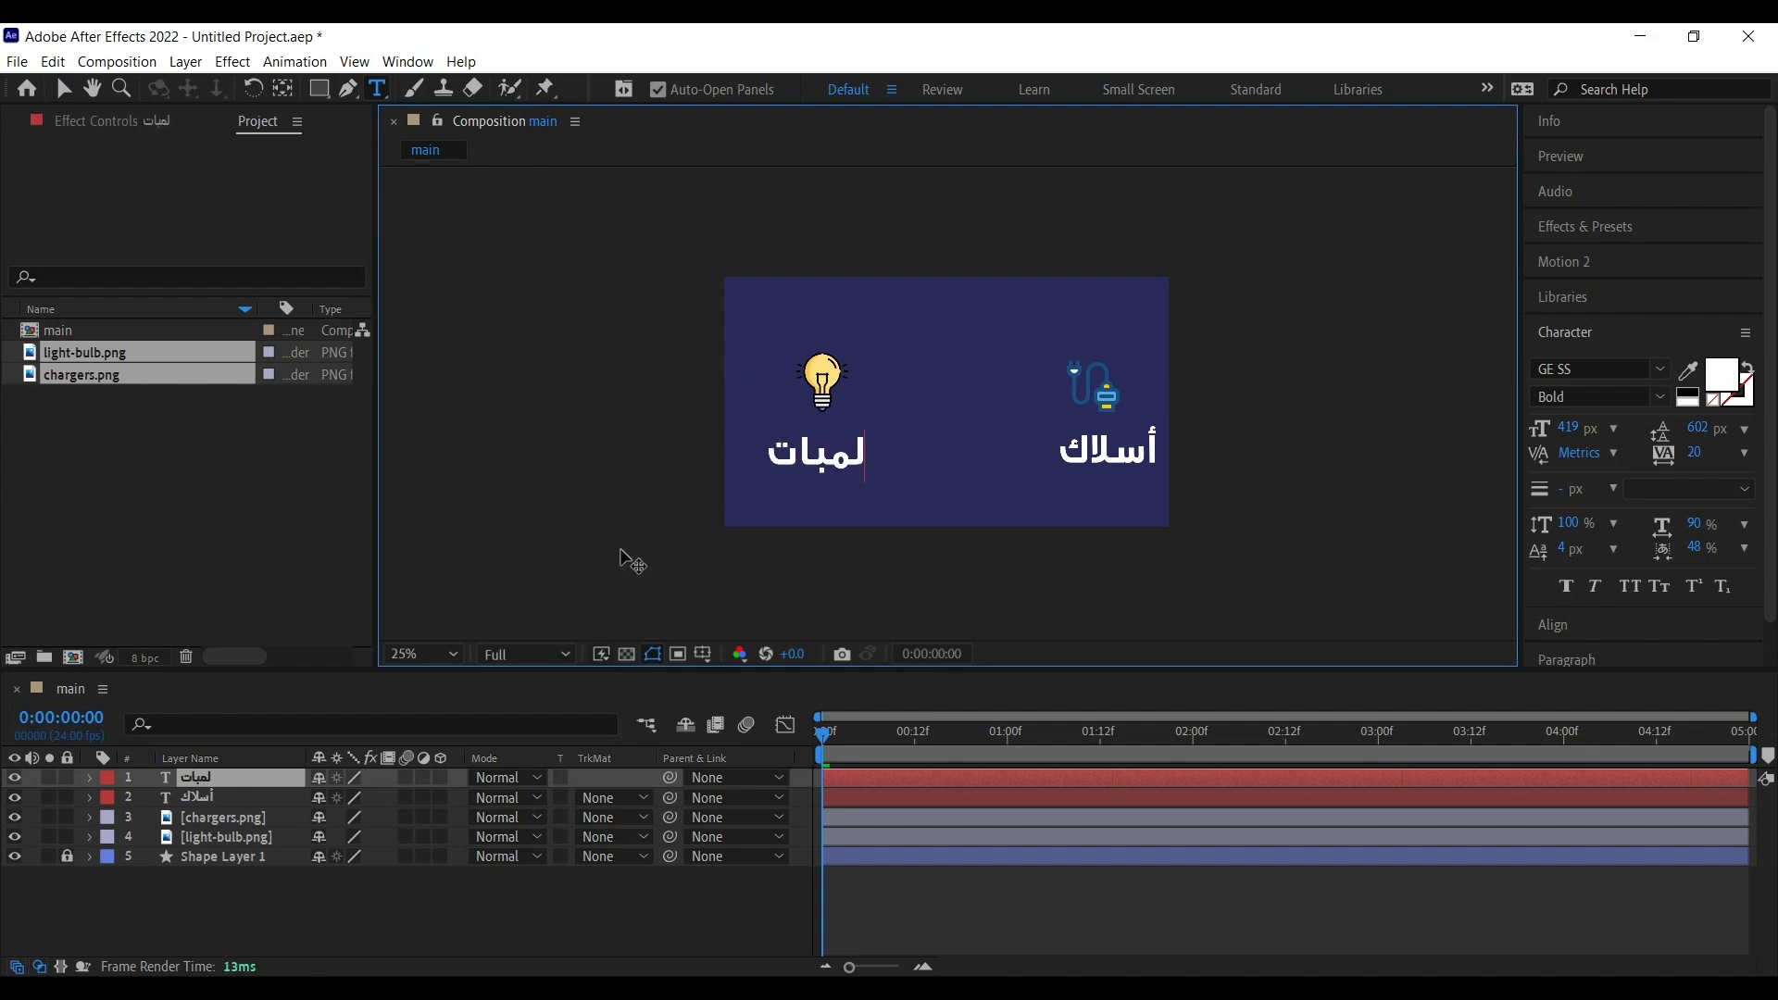
pyautogui.click(63, 88)
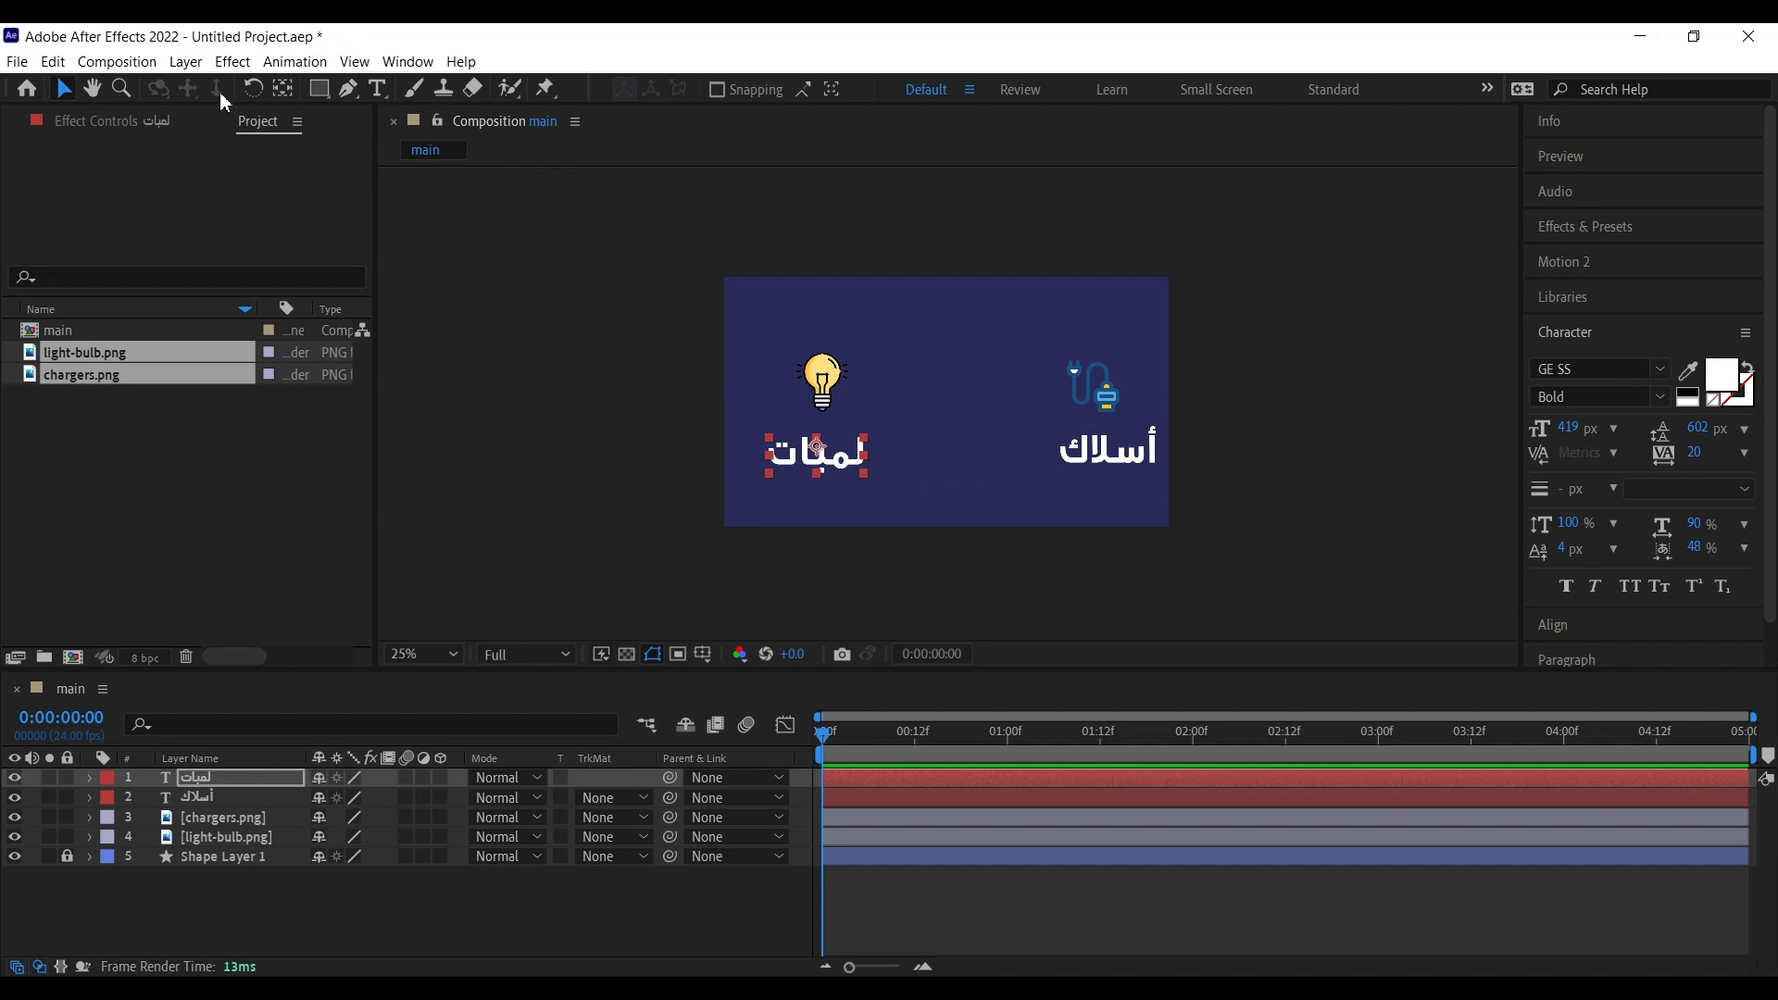
pyautogui.click(282, 88)
pyautogui.press('v')
pyautogui.click(1036, 533)
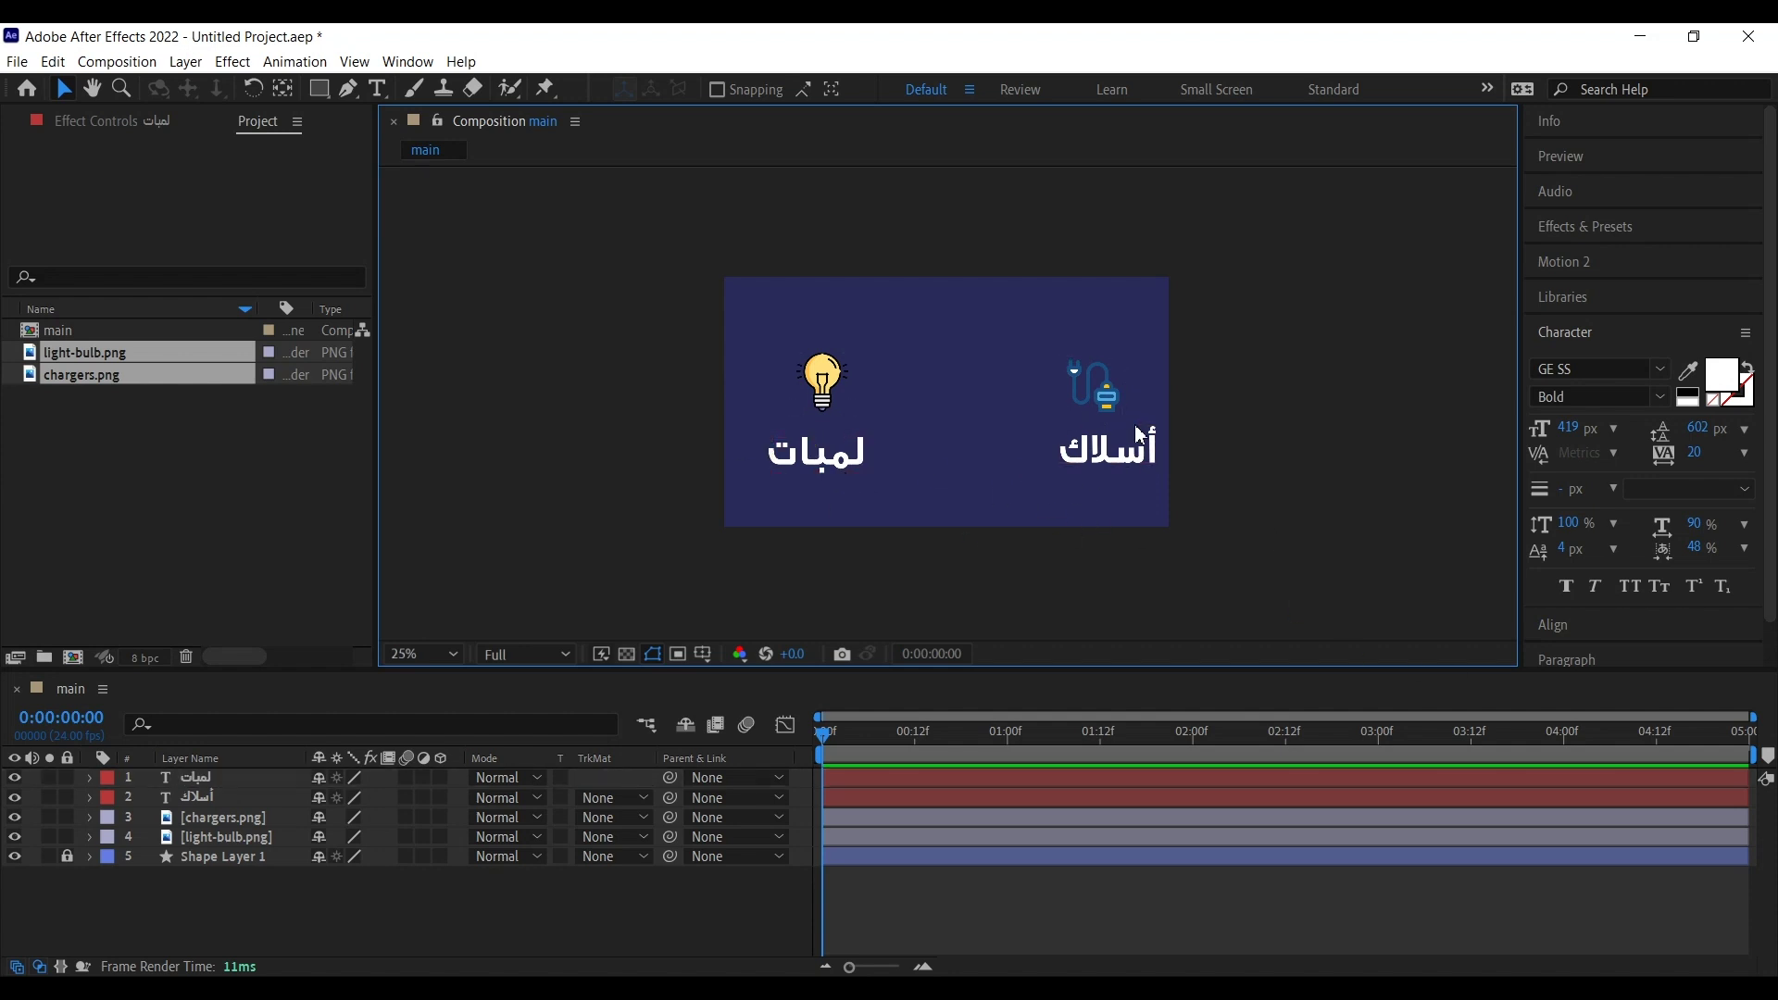
# Step: Overlay the proportional grid on the composition and set the viewer magnification to Fit up to 100%
pyautogui.click(1109, 448)
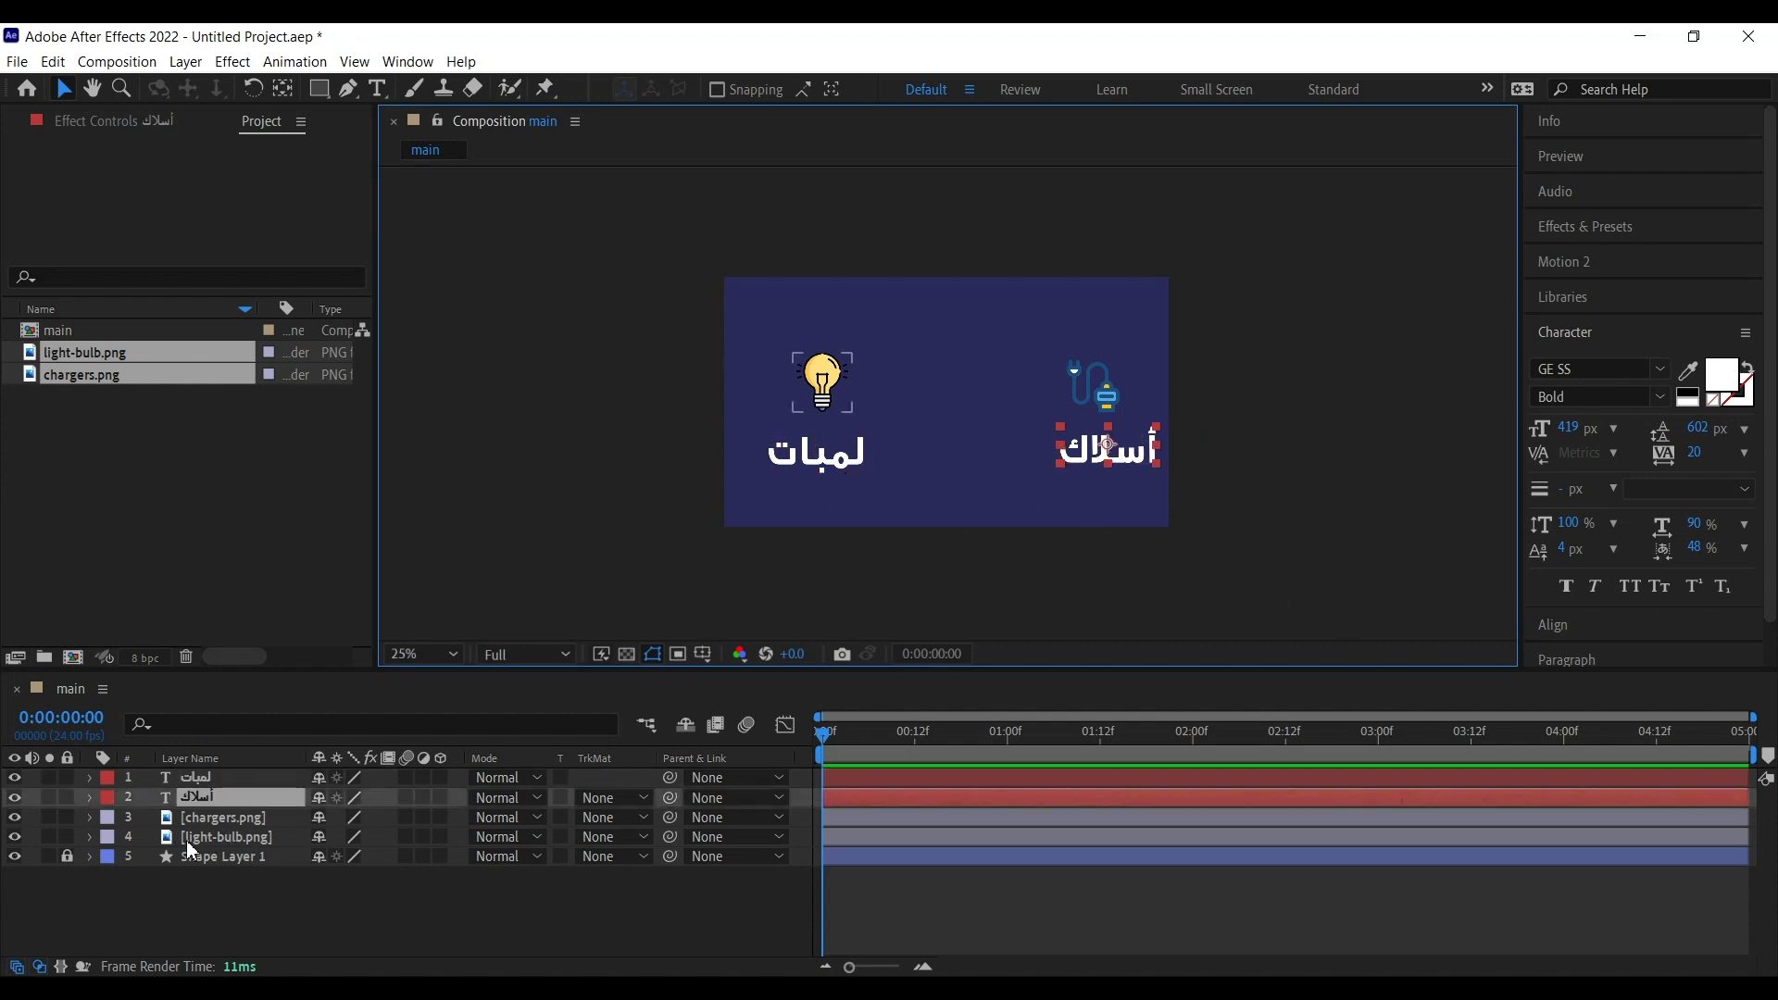
pyautogui.click(699, 656)
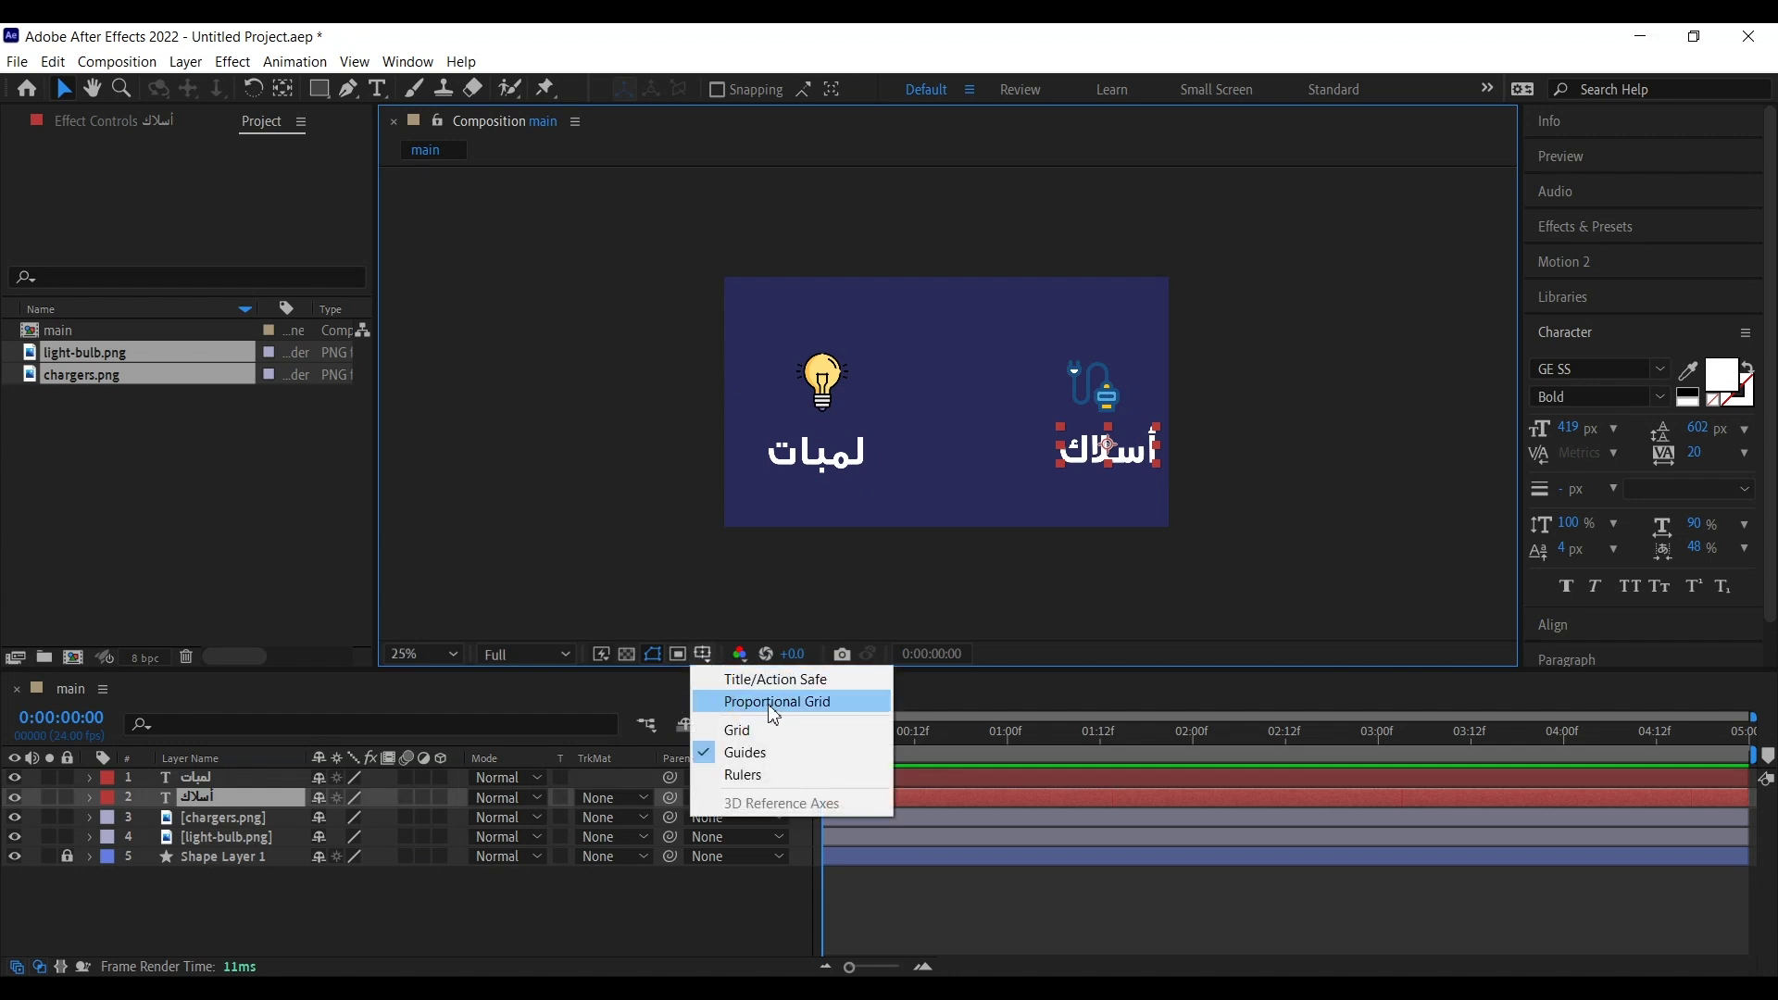
pyautogui.click(798, 704)
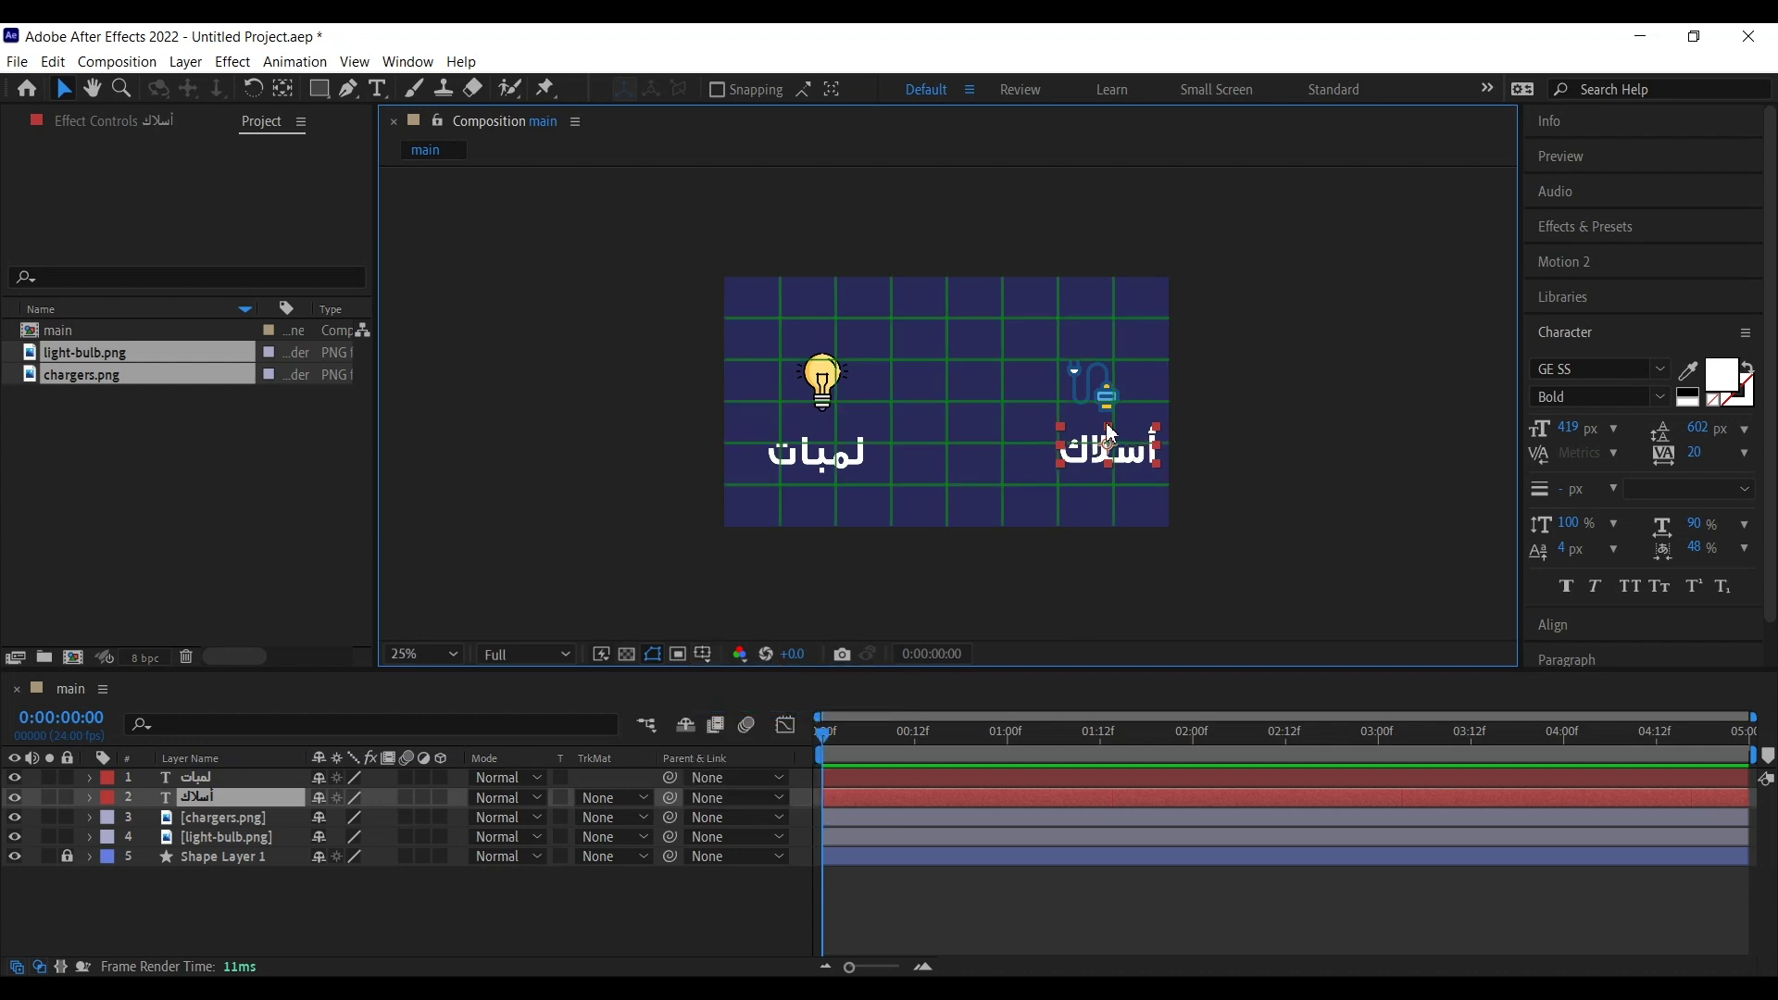
pyautogui.click(421, 652)
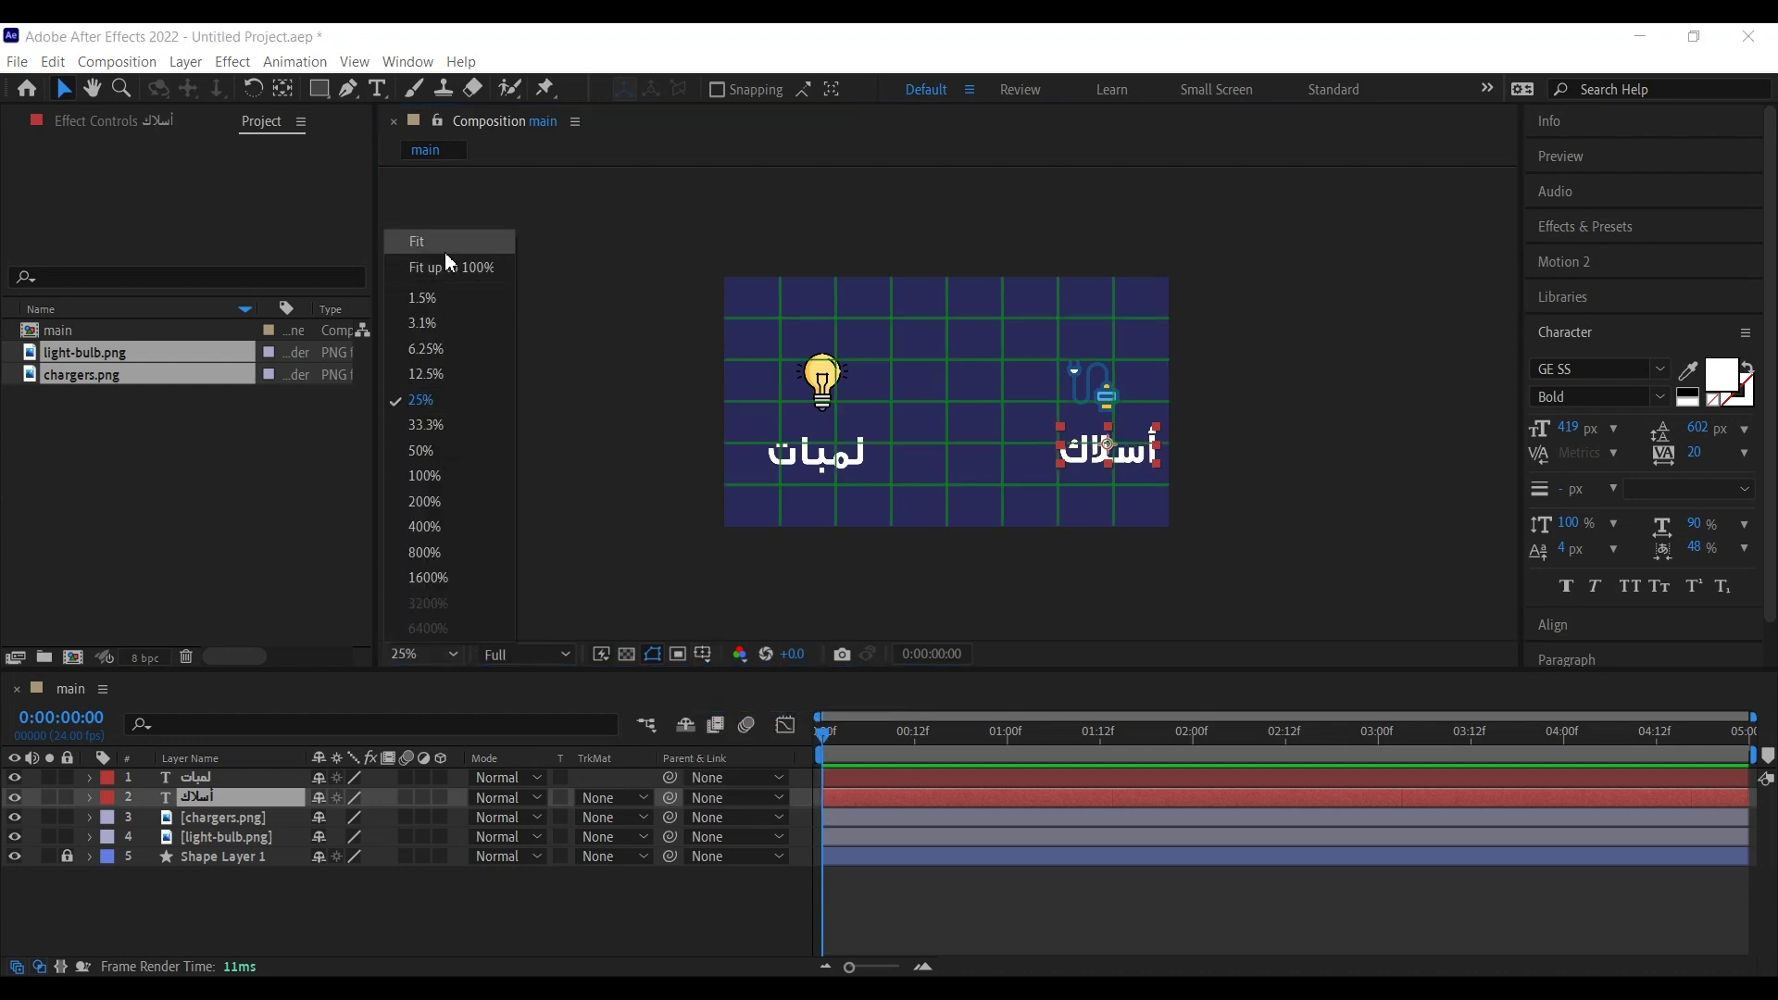
pyautogui.click(445, 261)
# Step: Move the "أسلاك" text and the charger icon slightly up and left, centring both in the second-to-last grid column
pyautogui.moveTo(1268, 514); pyautogui.dragTo(1228, 491)
pyautogui.moveTo(1238, 377); pyautogui.dragTo(1216, 341)
pyautogui.click(1218, 438)
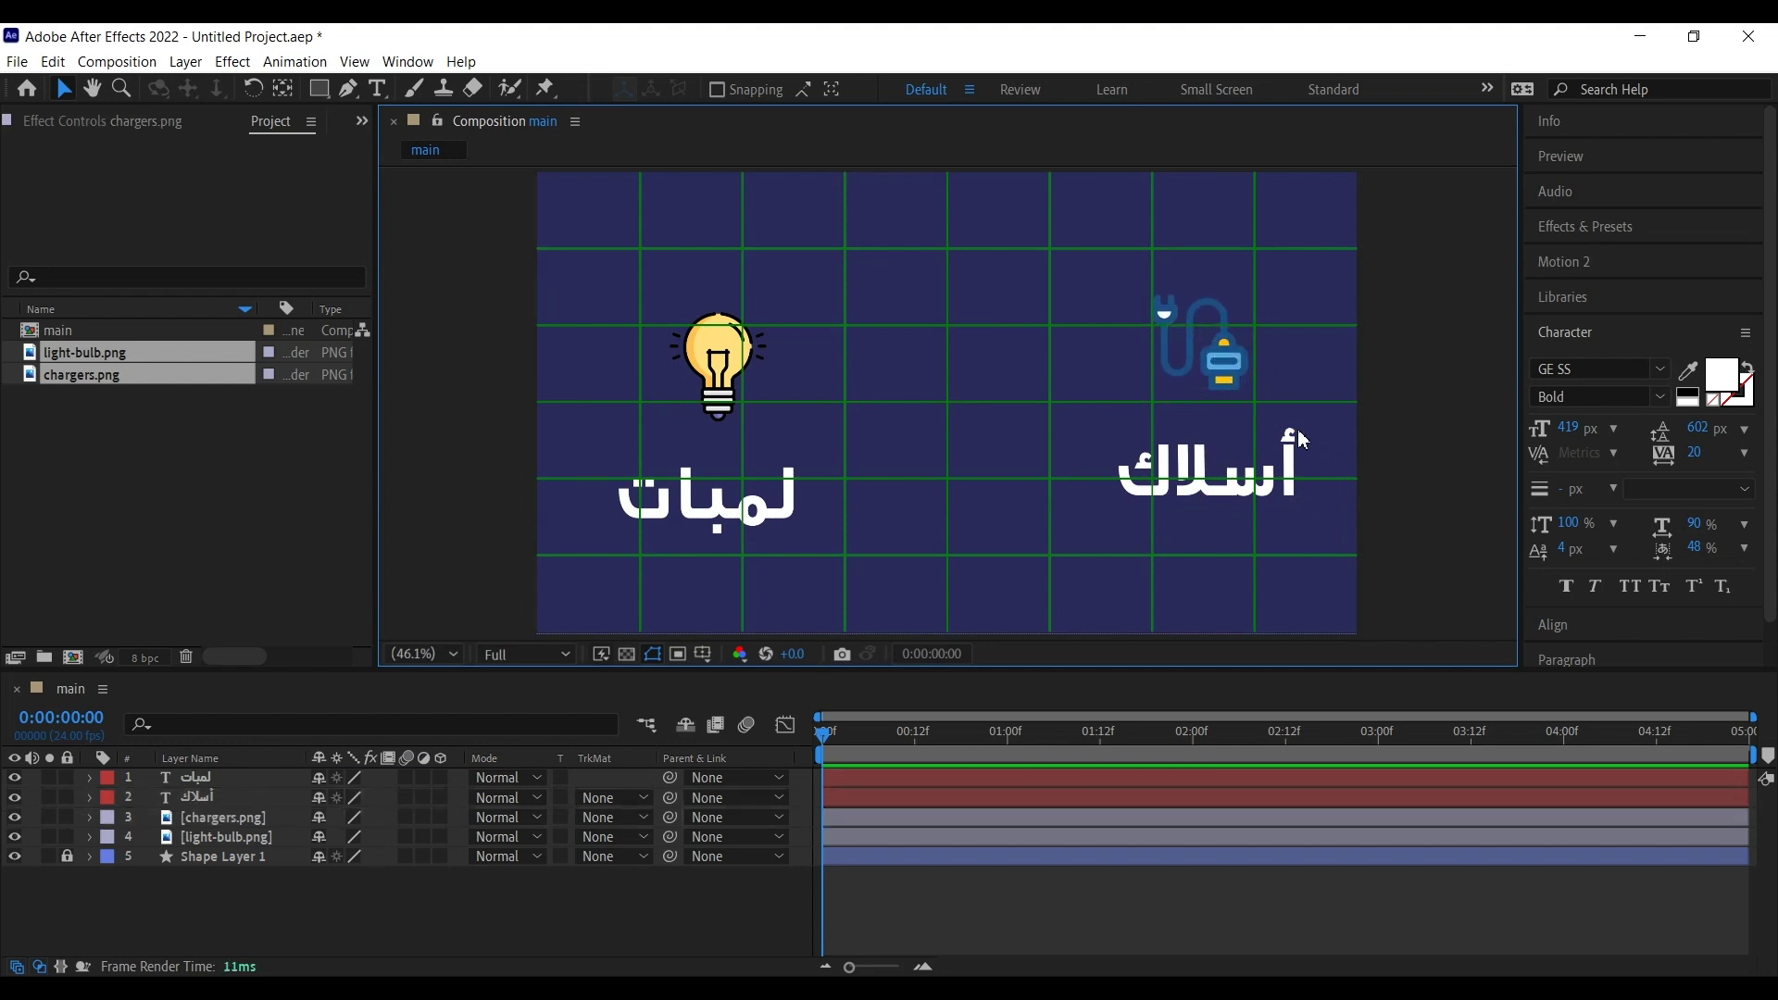
# Step: Draw a horizontal straight line with the Pen tool between the charger icon and the "أسلاك" text
pyautogui.click(348, 93)
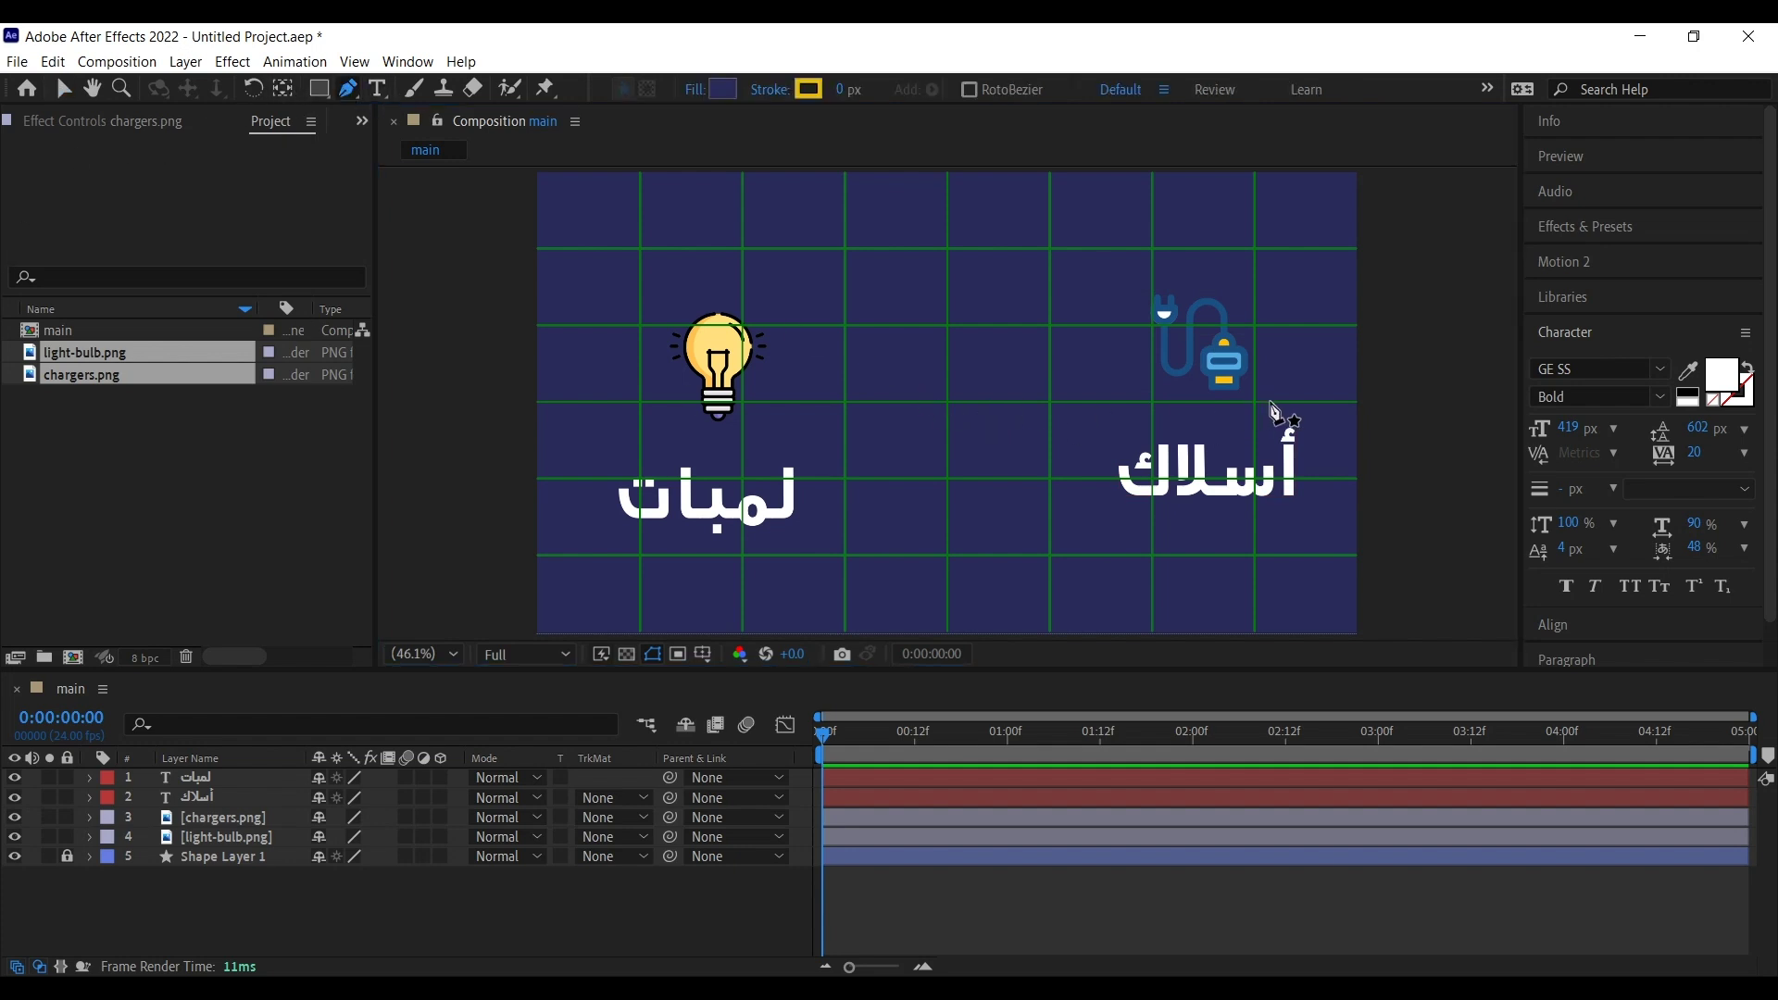
pyautogui.click(1272, 402)
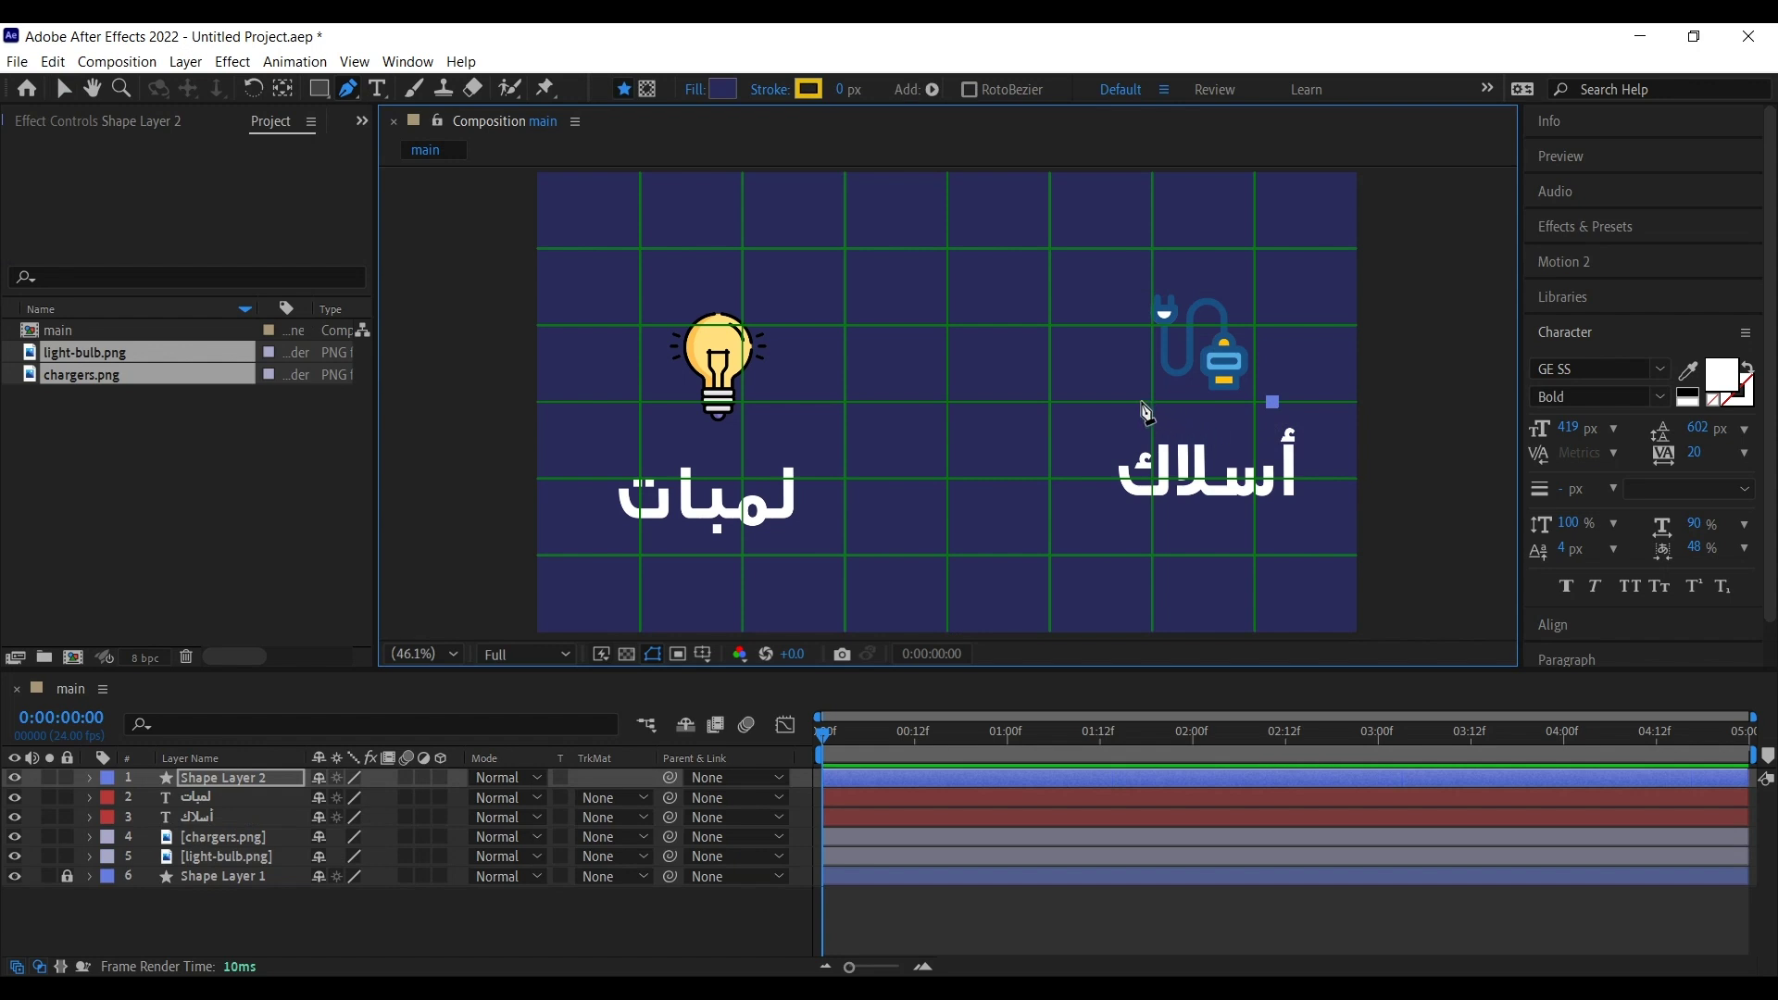
pyautogui.click(1127, 407)
pyautogui.scroll(4, 1175, 396)
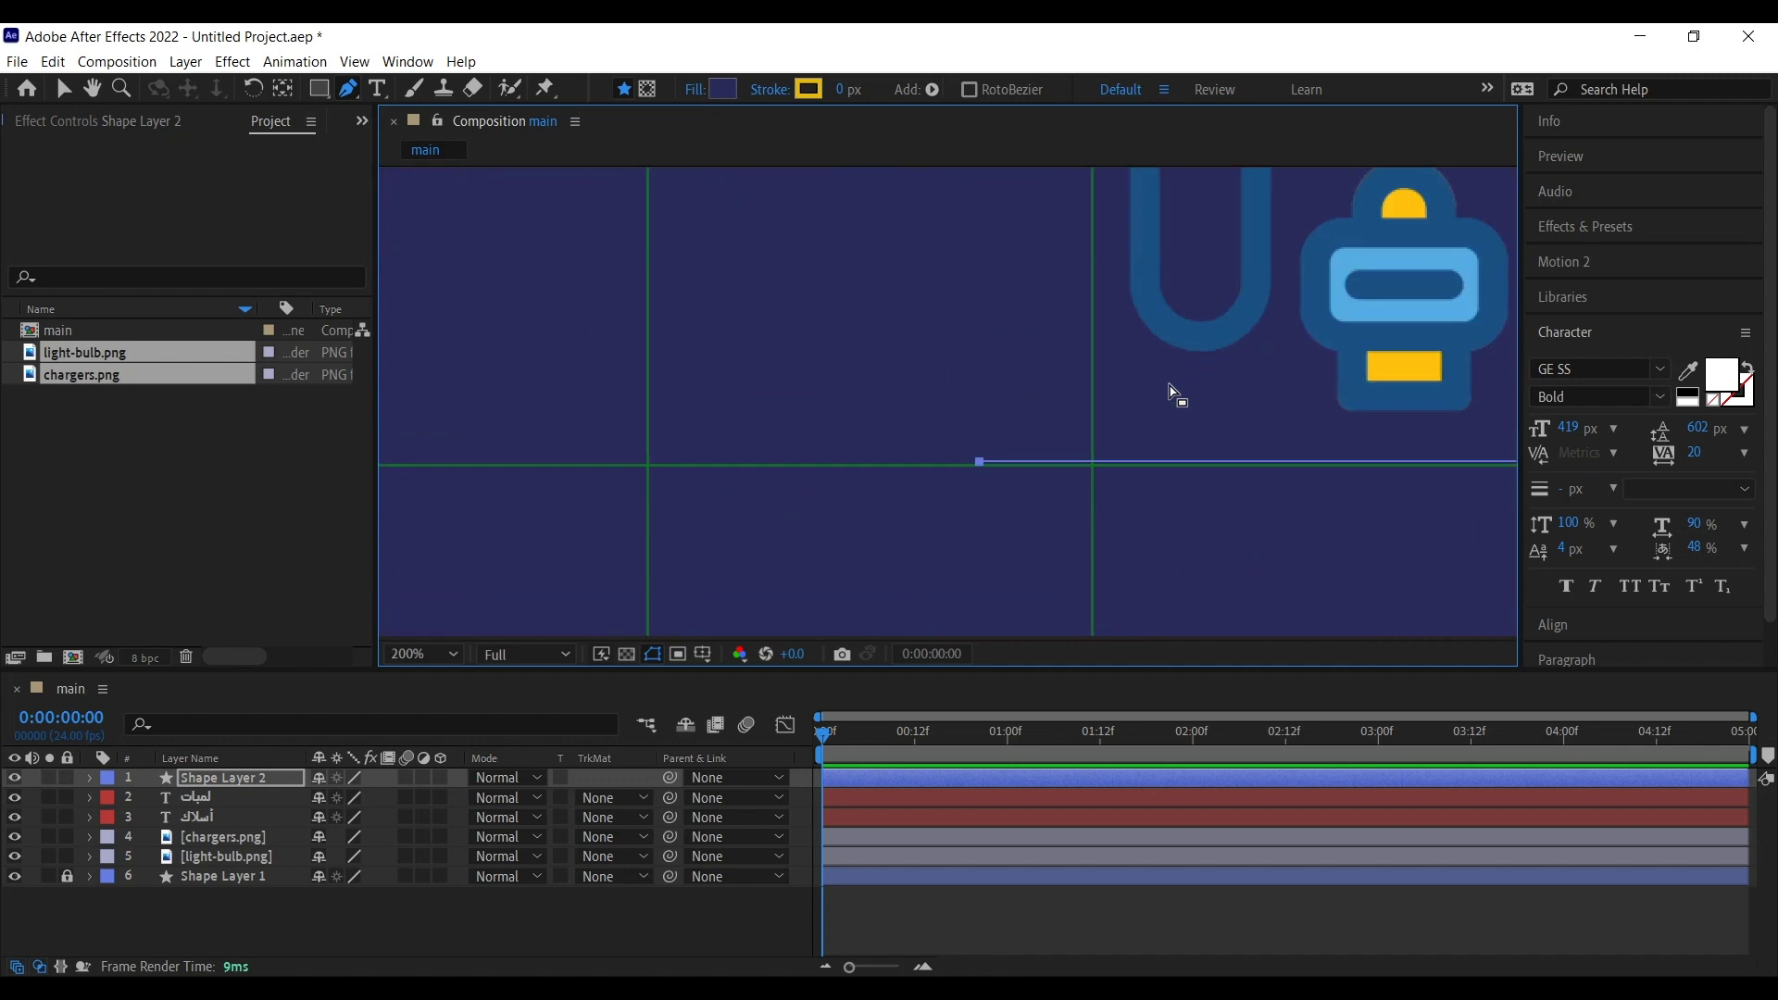
pyautogui.scroll(-4, 1224, 439)
pyautogui.moveTo(1263, 470); pyautogui.dragTo(1228, 450)
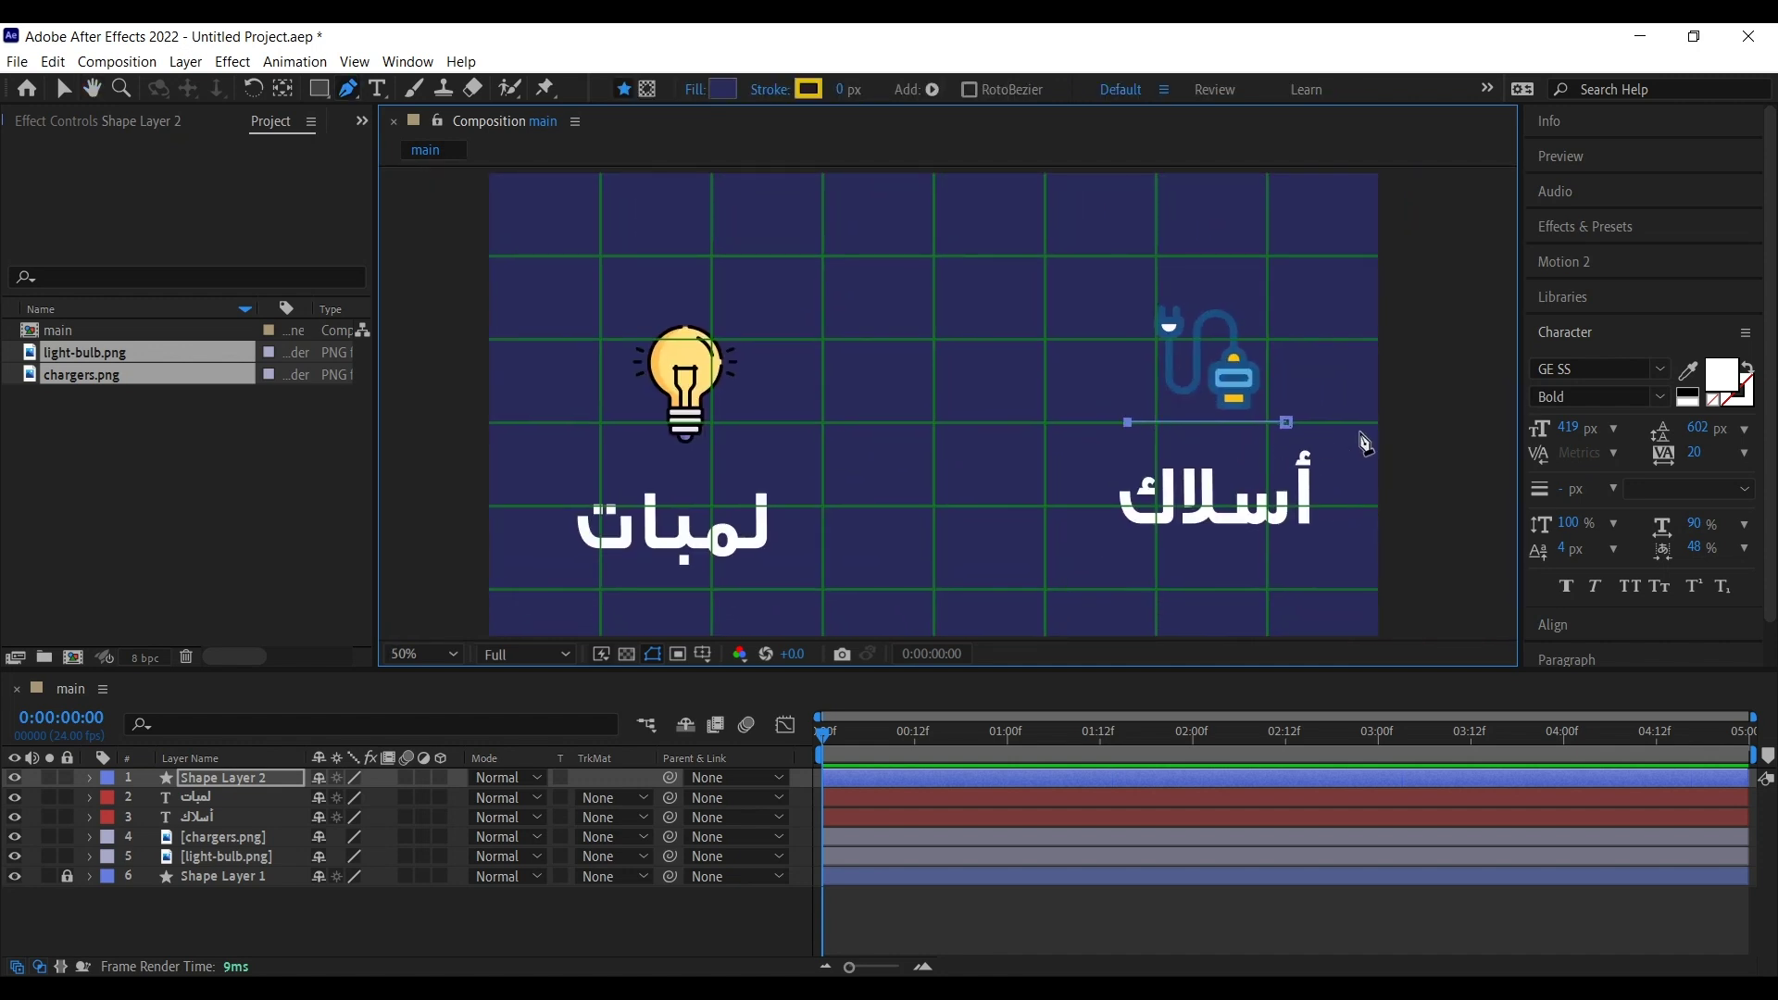
# Step: Set the new line's yellow stroke width to 30 px and deselect the line
pyautogui.moveTo(843, 90); pyautogui.dragTo(867, 91)
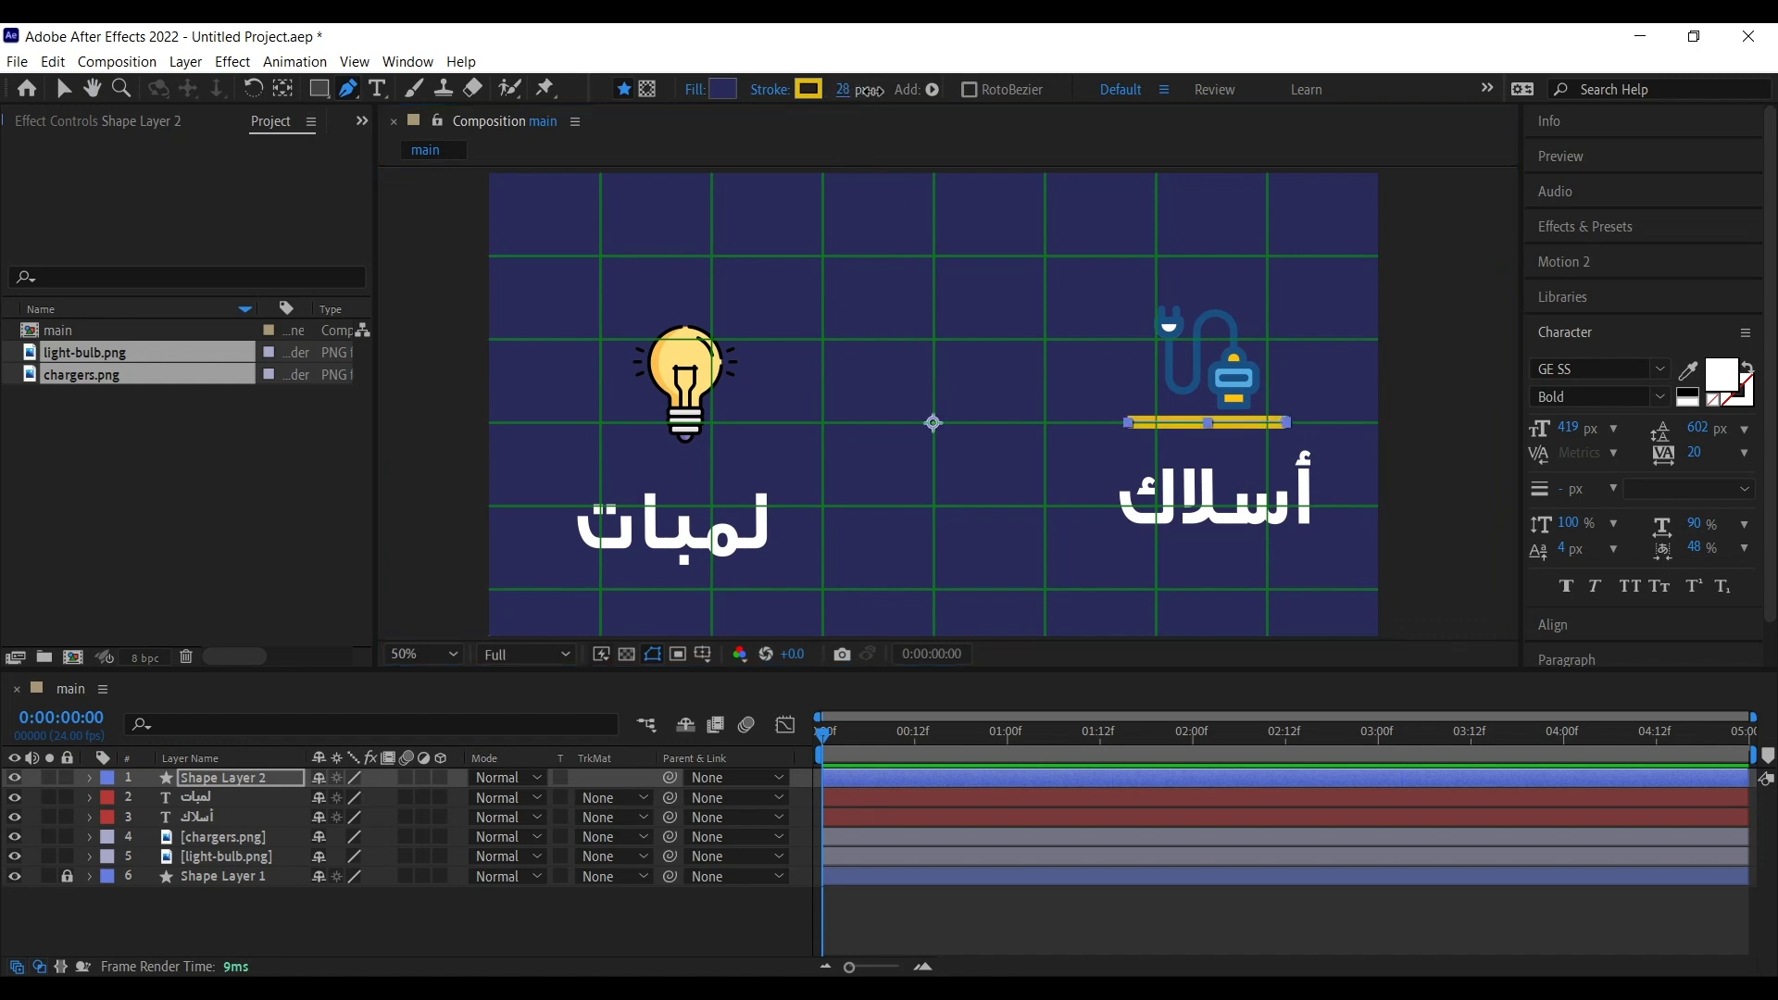
pyautogui.click(851, 90)
pyautogui.write('30')
pyautogui.press('Return')
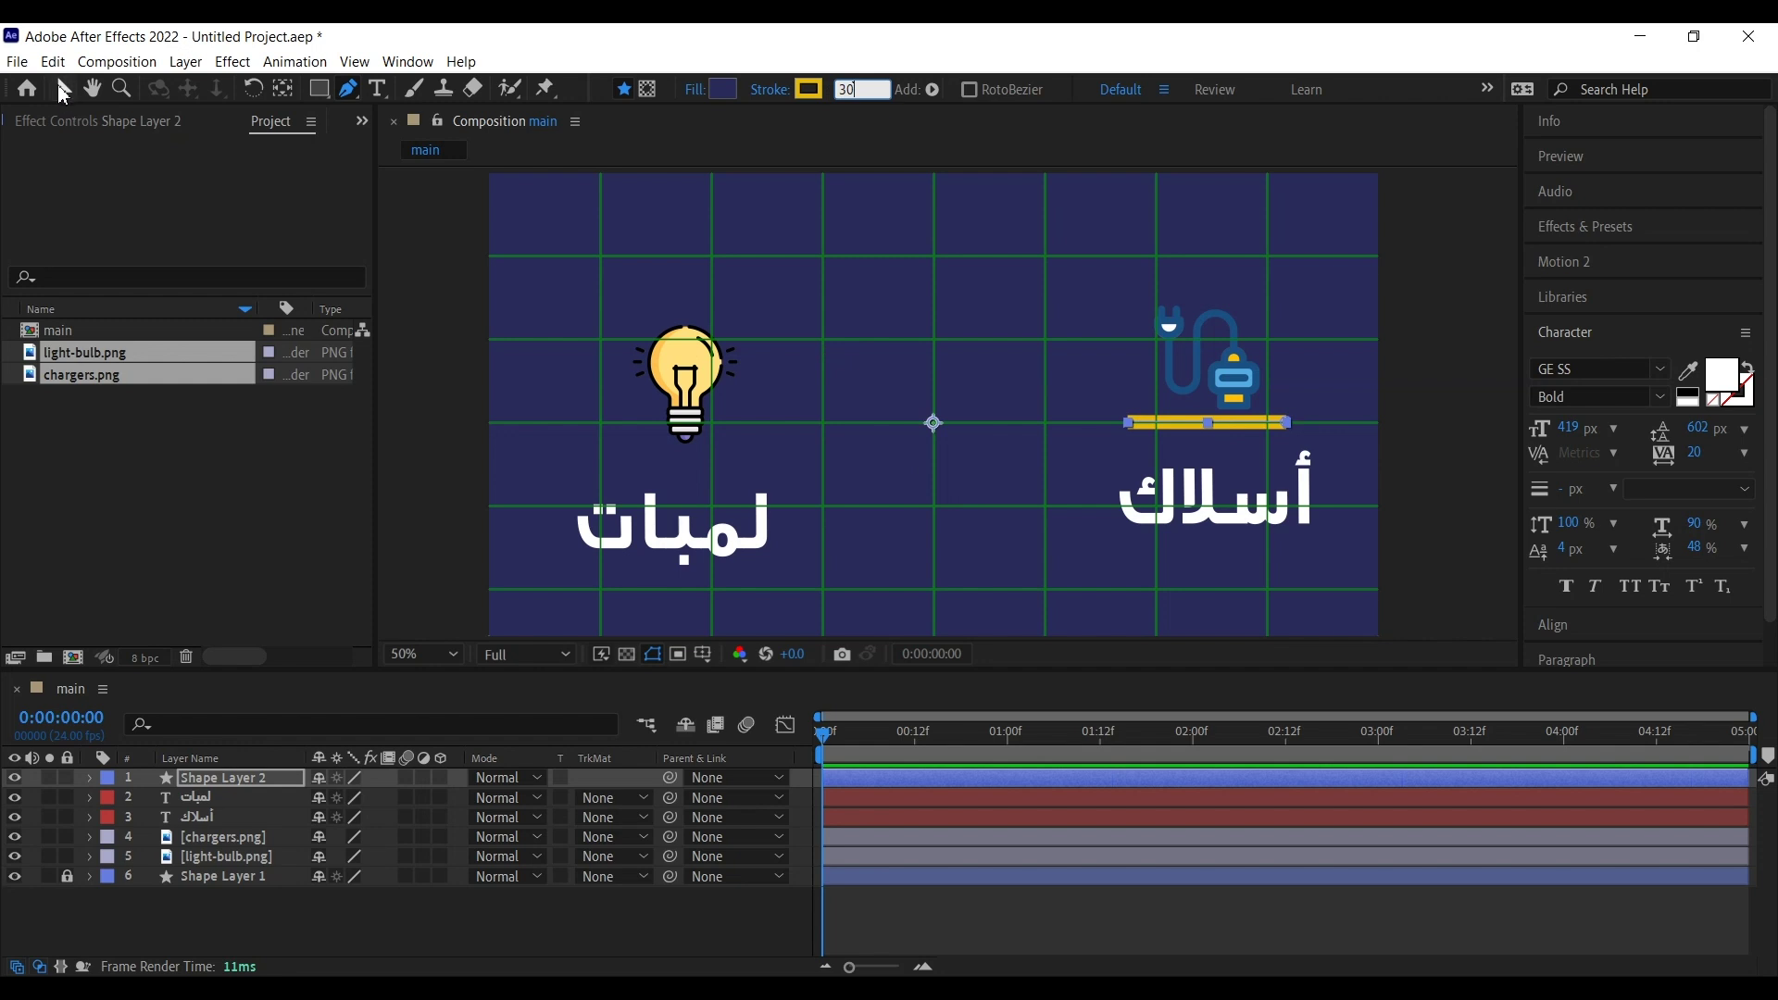
pyautogui.press('v')
pyautogui.click(1406, 422)
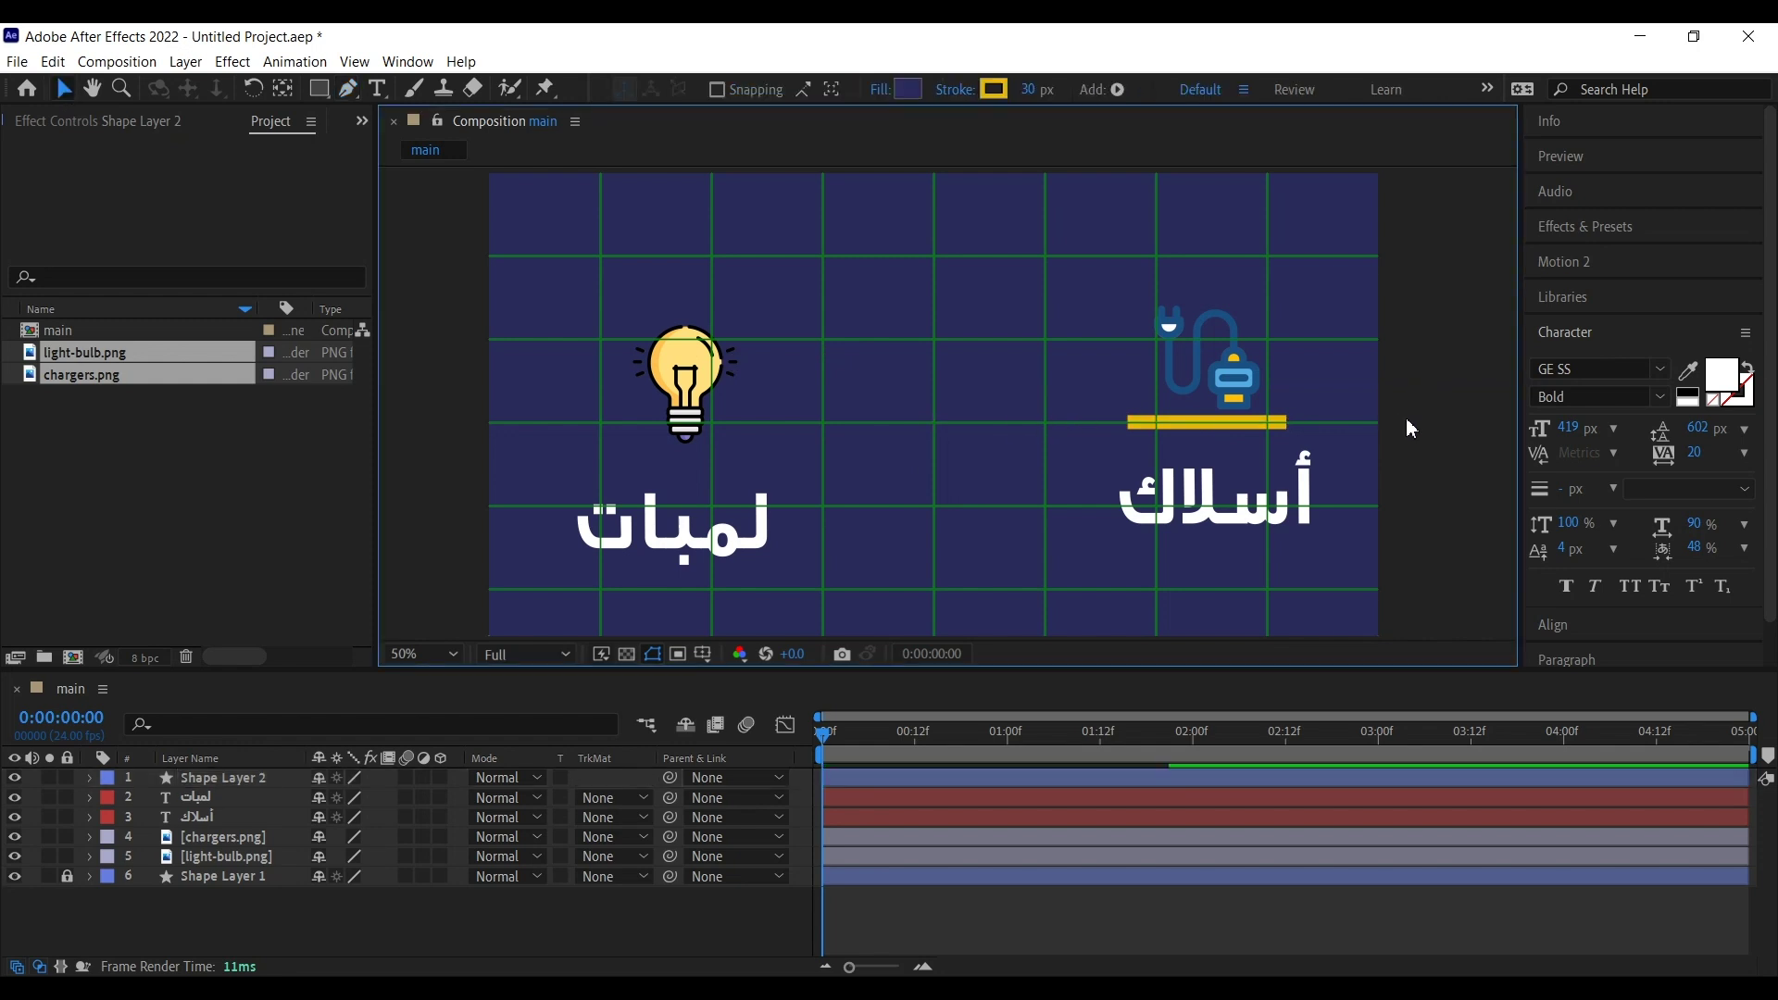
# Step: Set the stroke width of the yellow line below the charger icon to 25 px
pyautogui.click(1236, 427)
pyautogui.click(1030, 91)
pyautogui.write('25')
pyautogui.press('Return')
pyautogui.click(1346, 355)
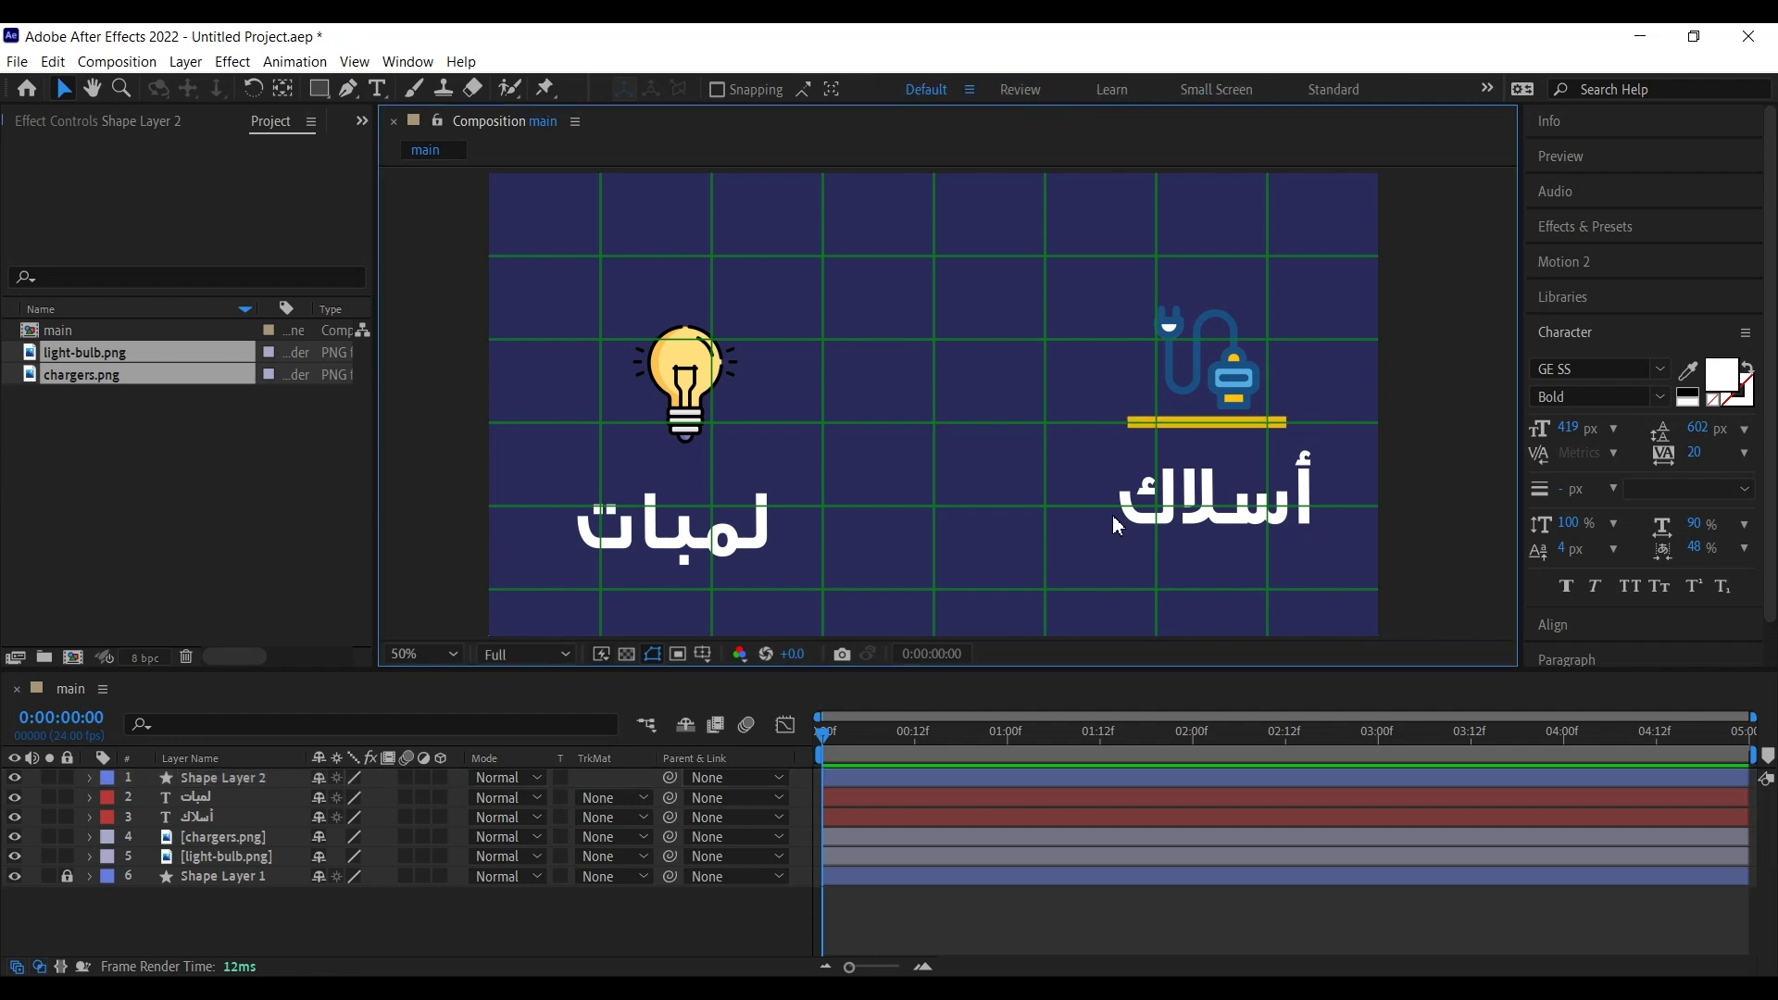
# Step: Duplicate the yellow line and move the copy horizontally to between the light bulb and the "لمبات" text
pyautogui.click(1190, 421)
pyautogui.click(1193, 435)
pyautogui.click(236, 779)
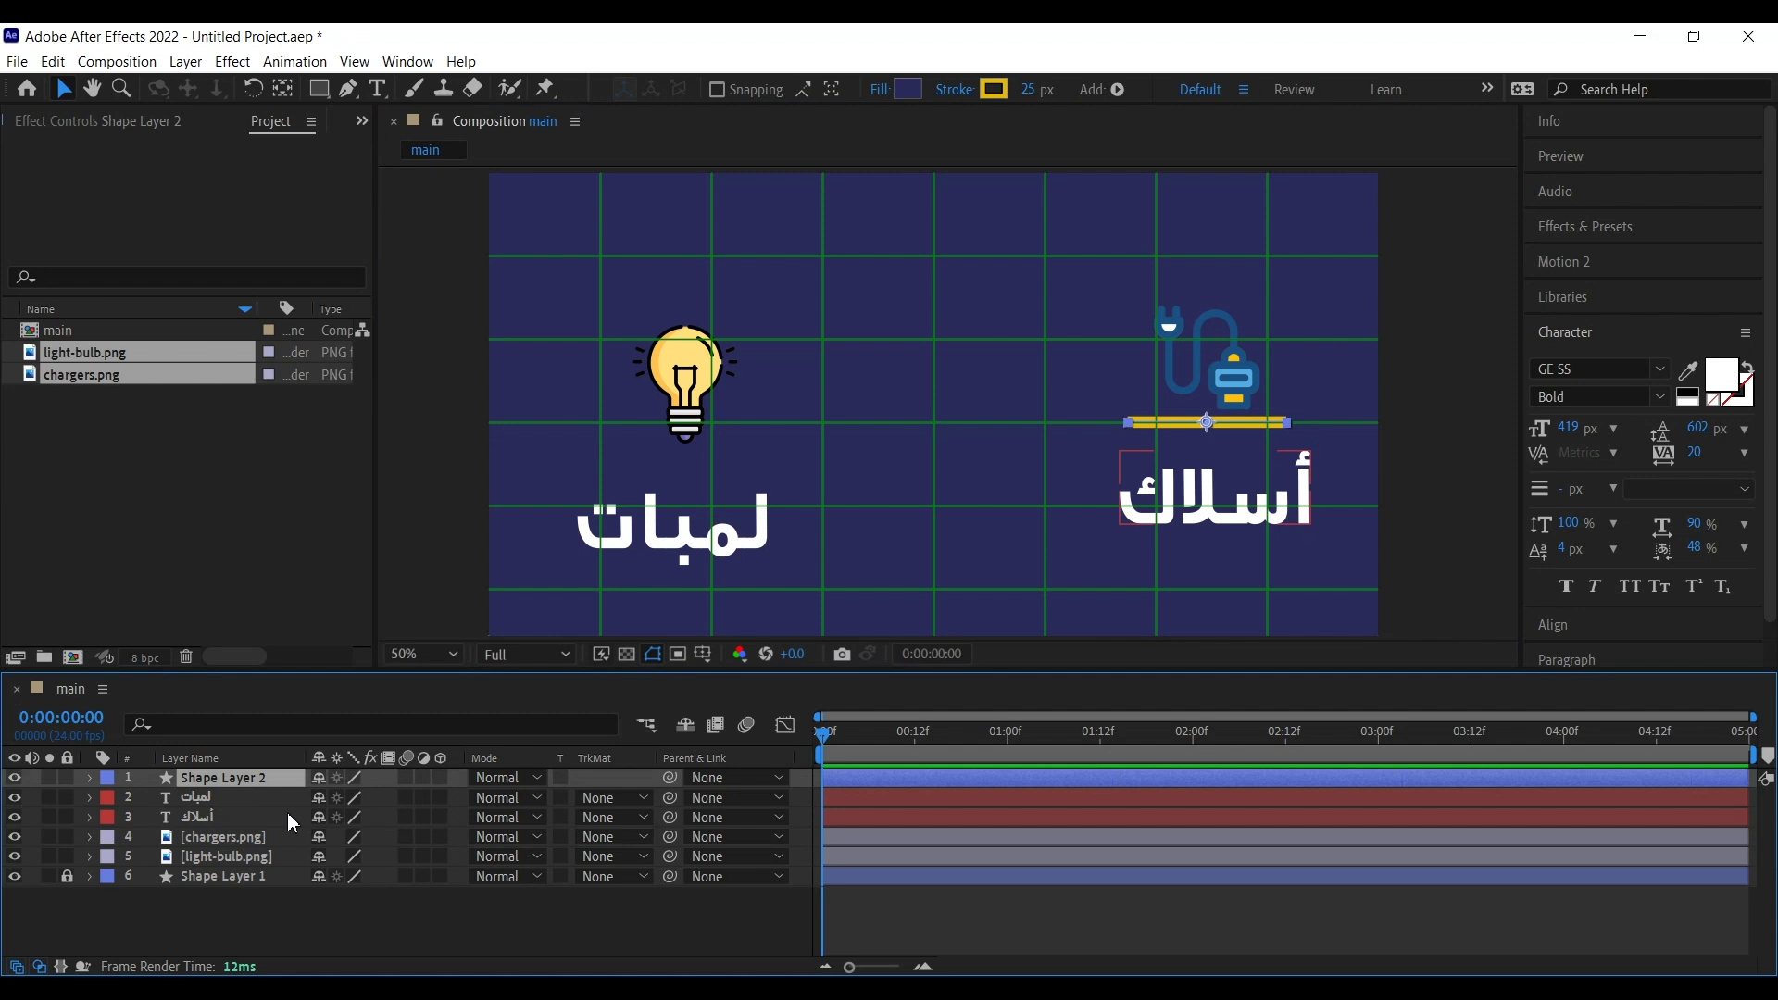
pyautogui.hotkey('ctrl', 'd')
pyautogui.moveTo(1246, 432); pyautogui.dragTo(678, 461)
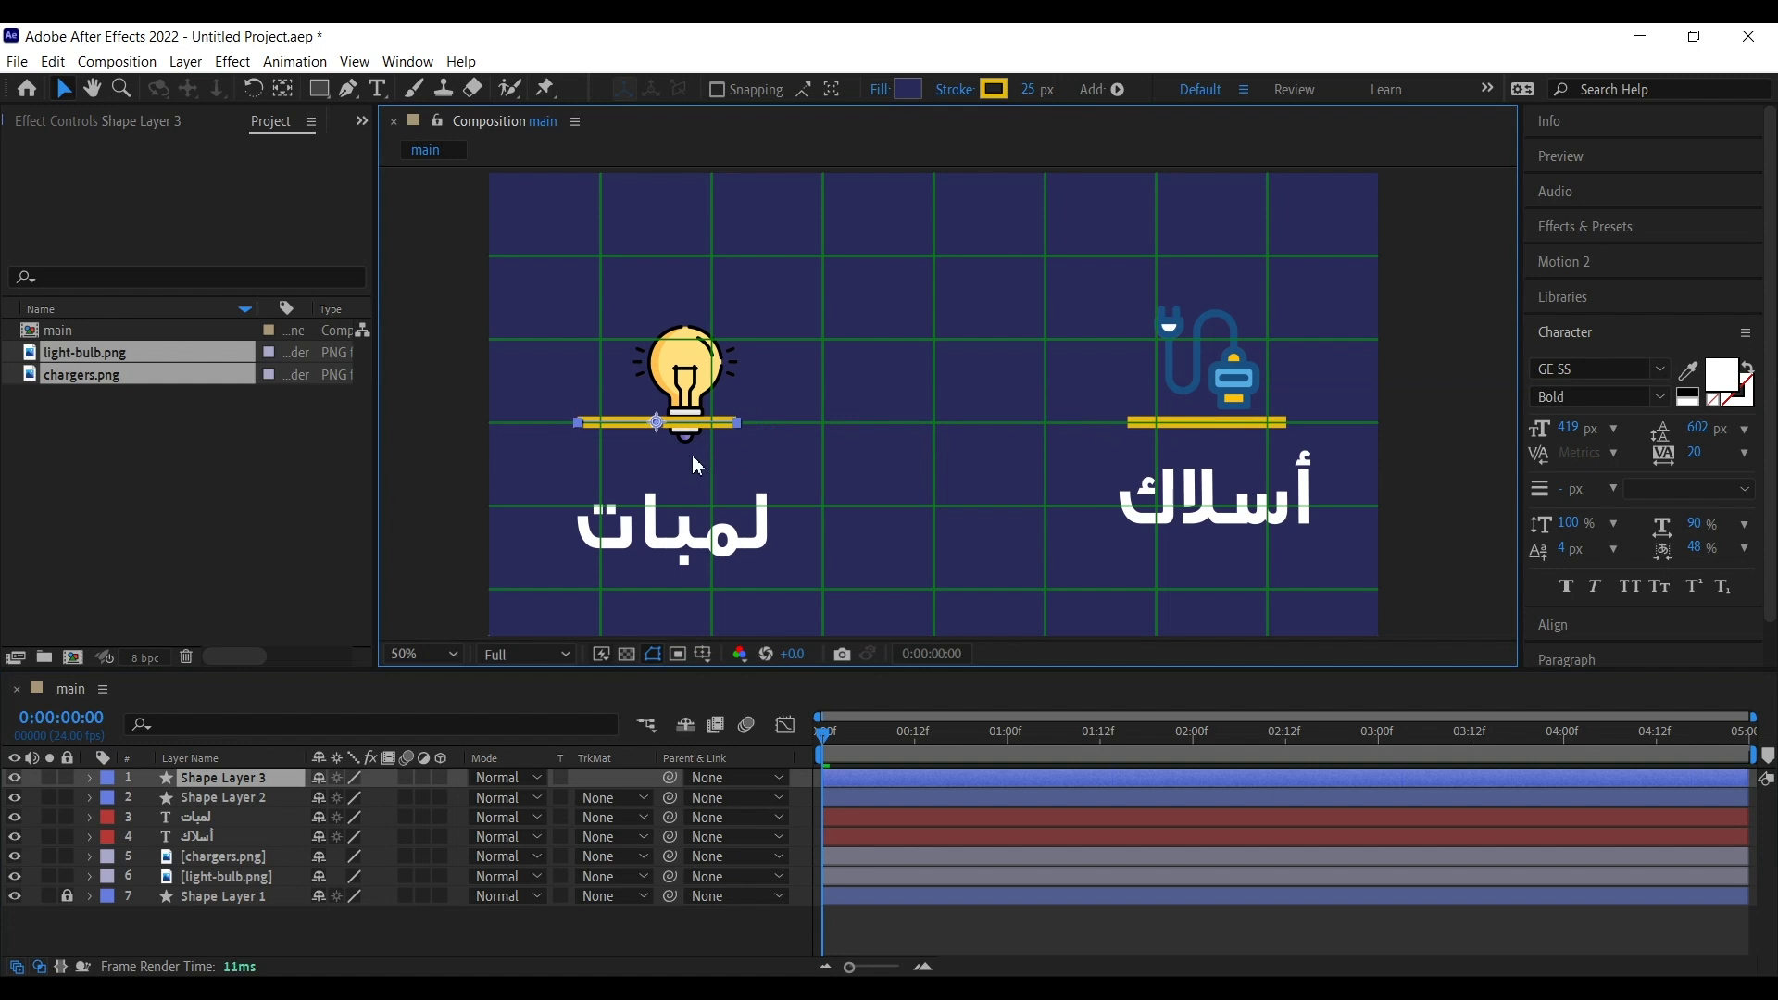
pyautogui.click(1426, 430)
# Step: Nudge the charger icon slightly up and right, centring it above its yellow line
pyautogui.click(1243, 385)
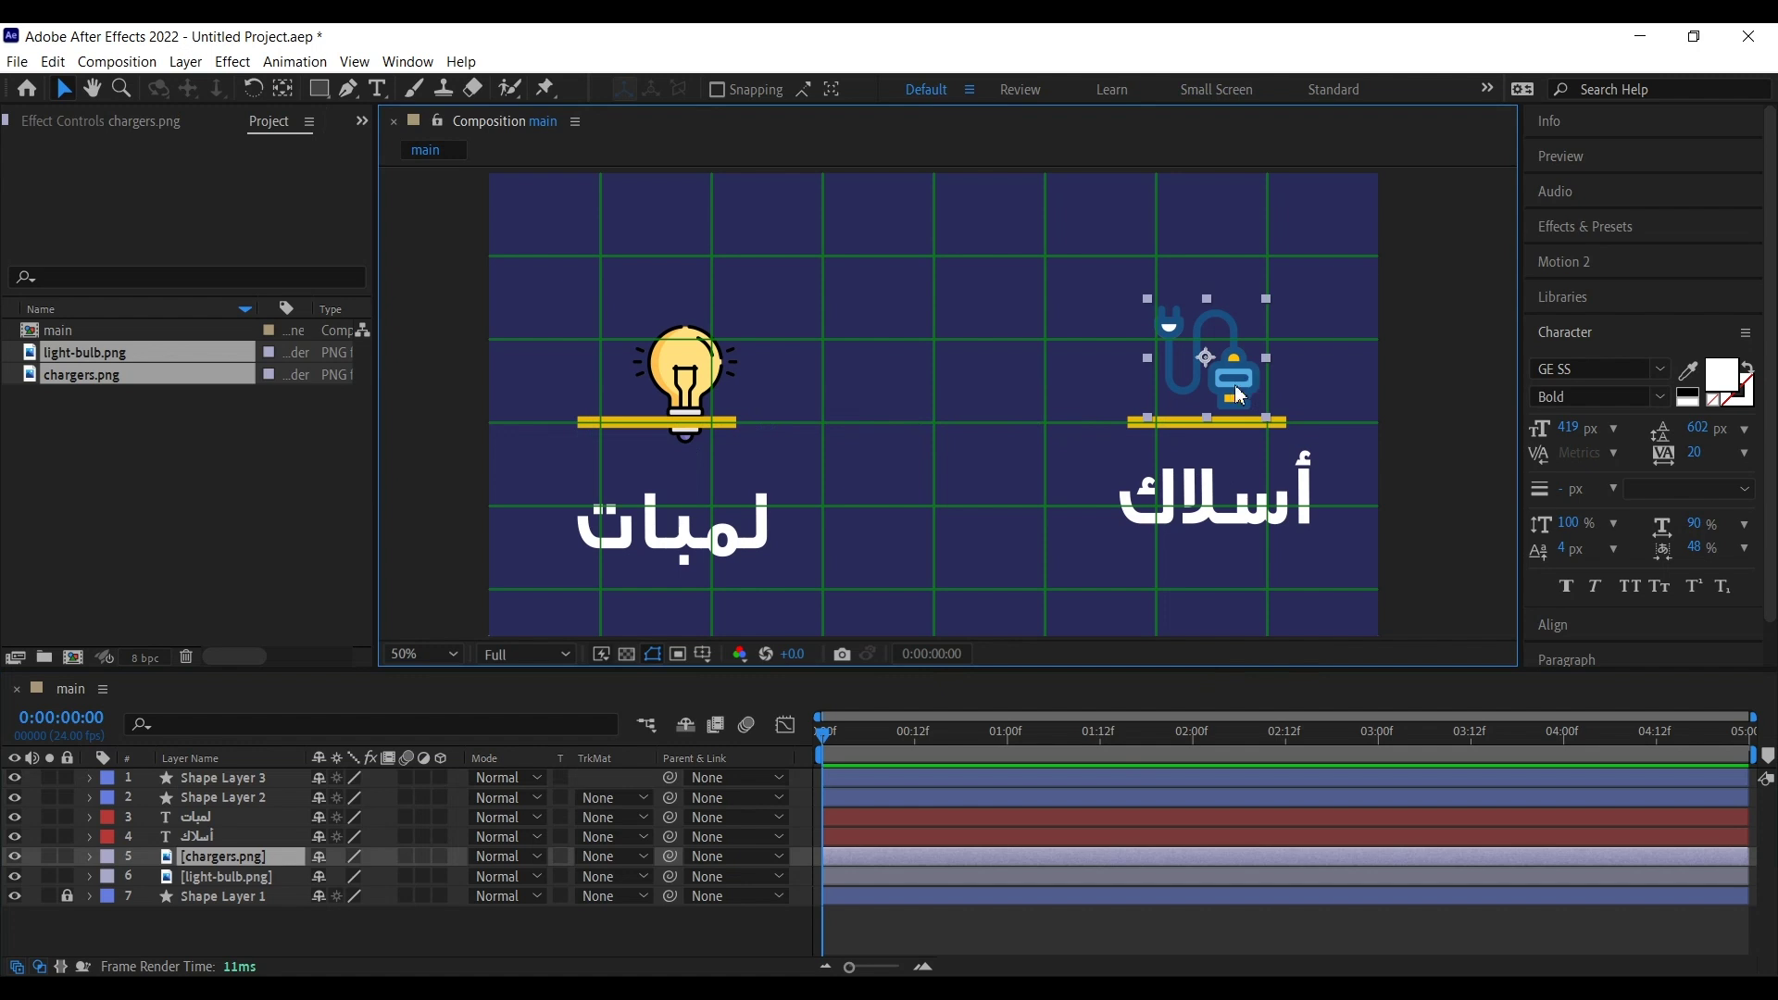
pyautogui.press('Up')
pyautogui.hotkey('shift', 'Up')
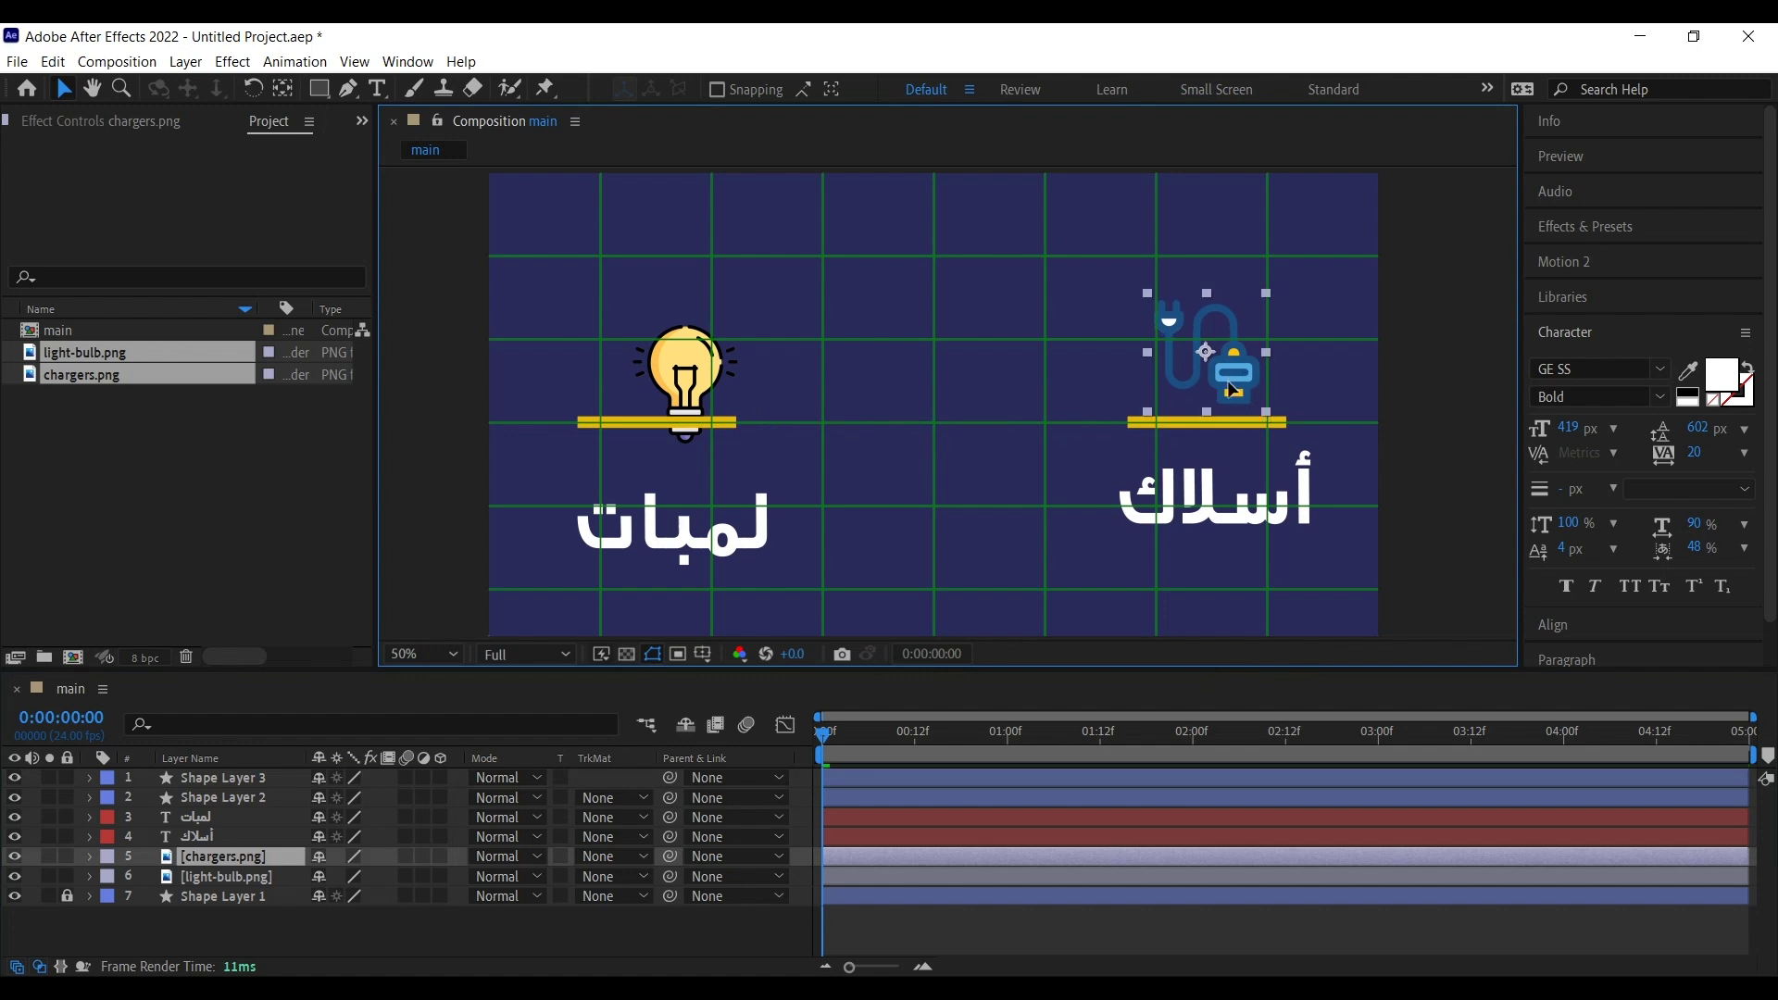
pyautogui.press('Right')
pyautogui.press('Right')
pyautogui.press('Right')
pyautogui.press('Right')
pyautogui.press('Right')
pyautogui.press('Right')
pyautogui.press('Right')
pyautogui.press('Right')
pyautogui.press('Right')
pyautogui.press('Right')
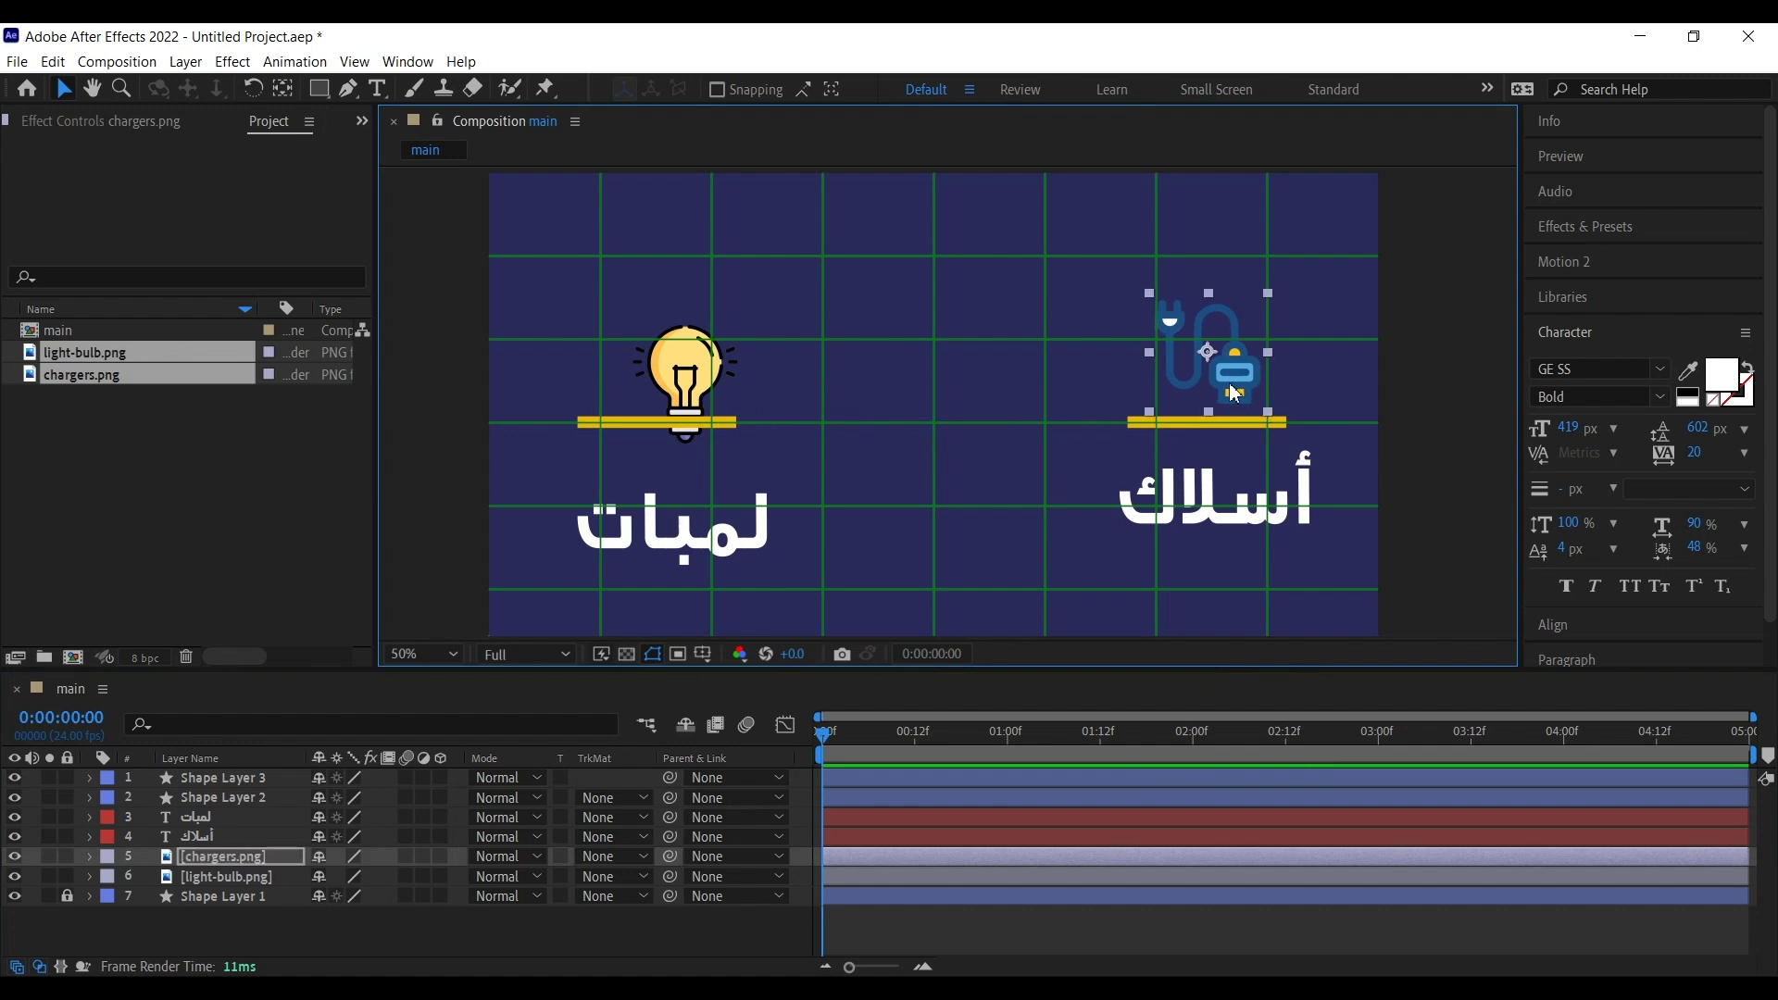
pyautogui.press('Right')
pyautogui.press('Right')
pyautogui.press('Right')
pyautogui.press('Right')
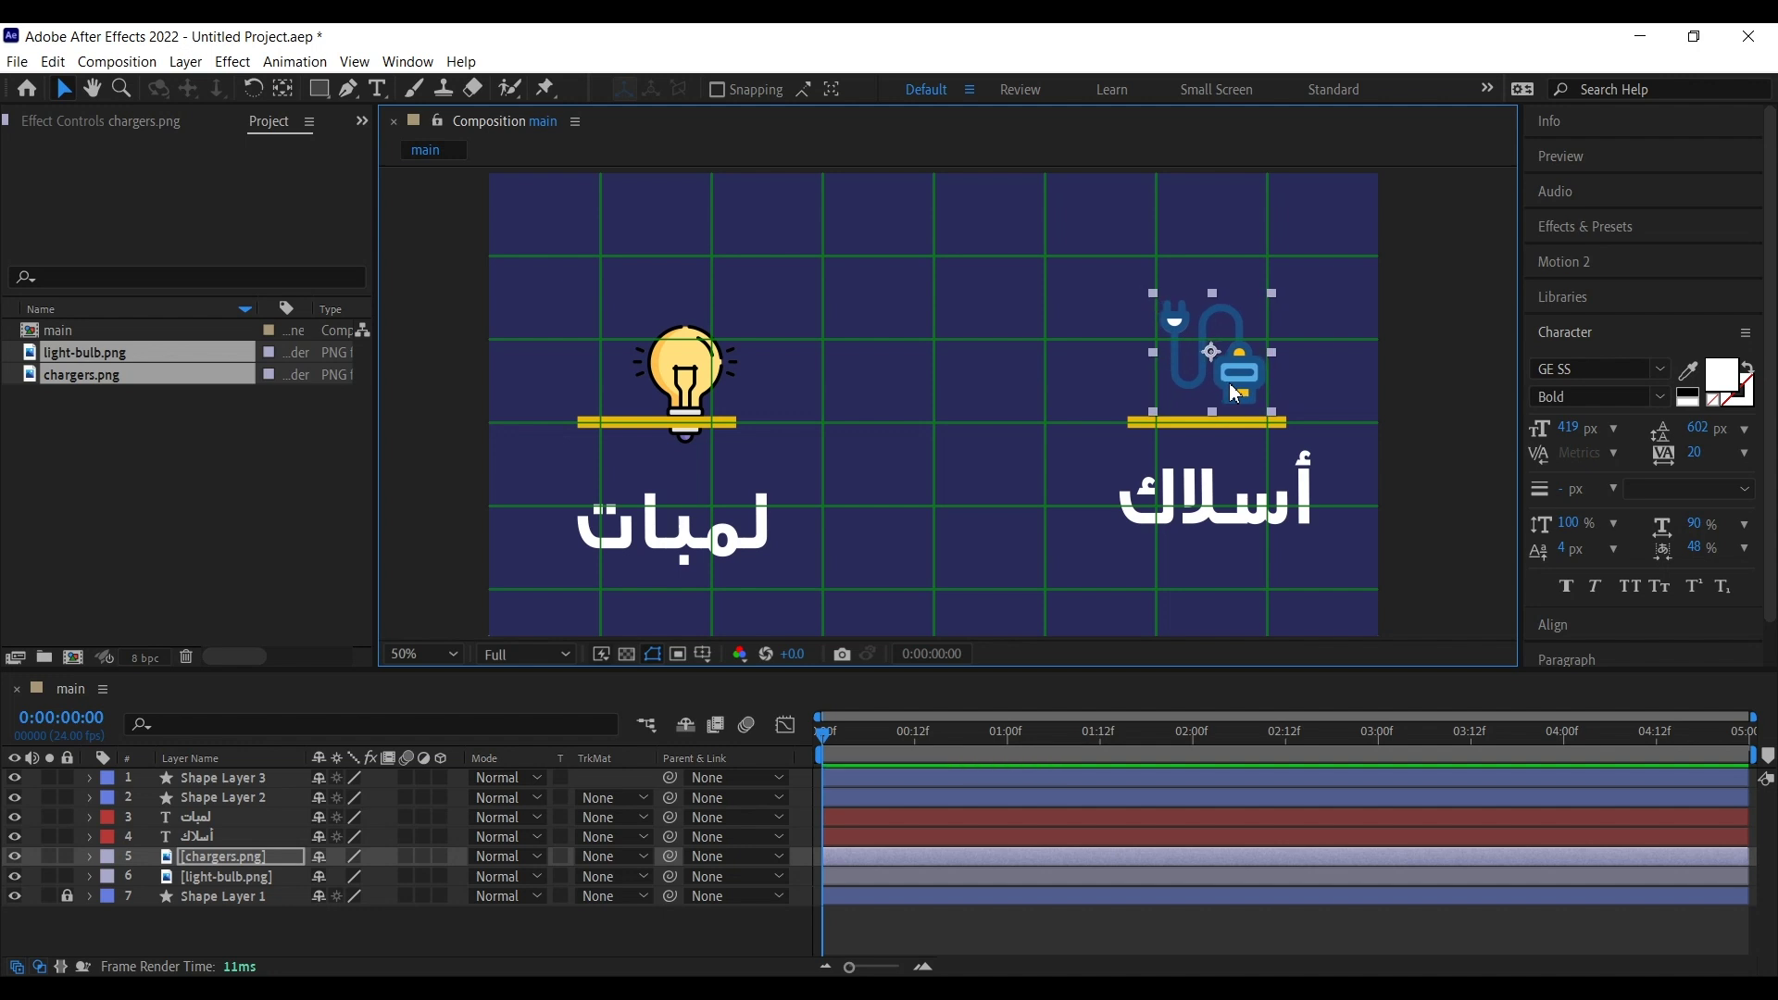
pyautogui.click(1468, 406)
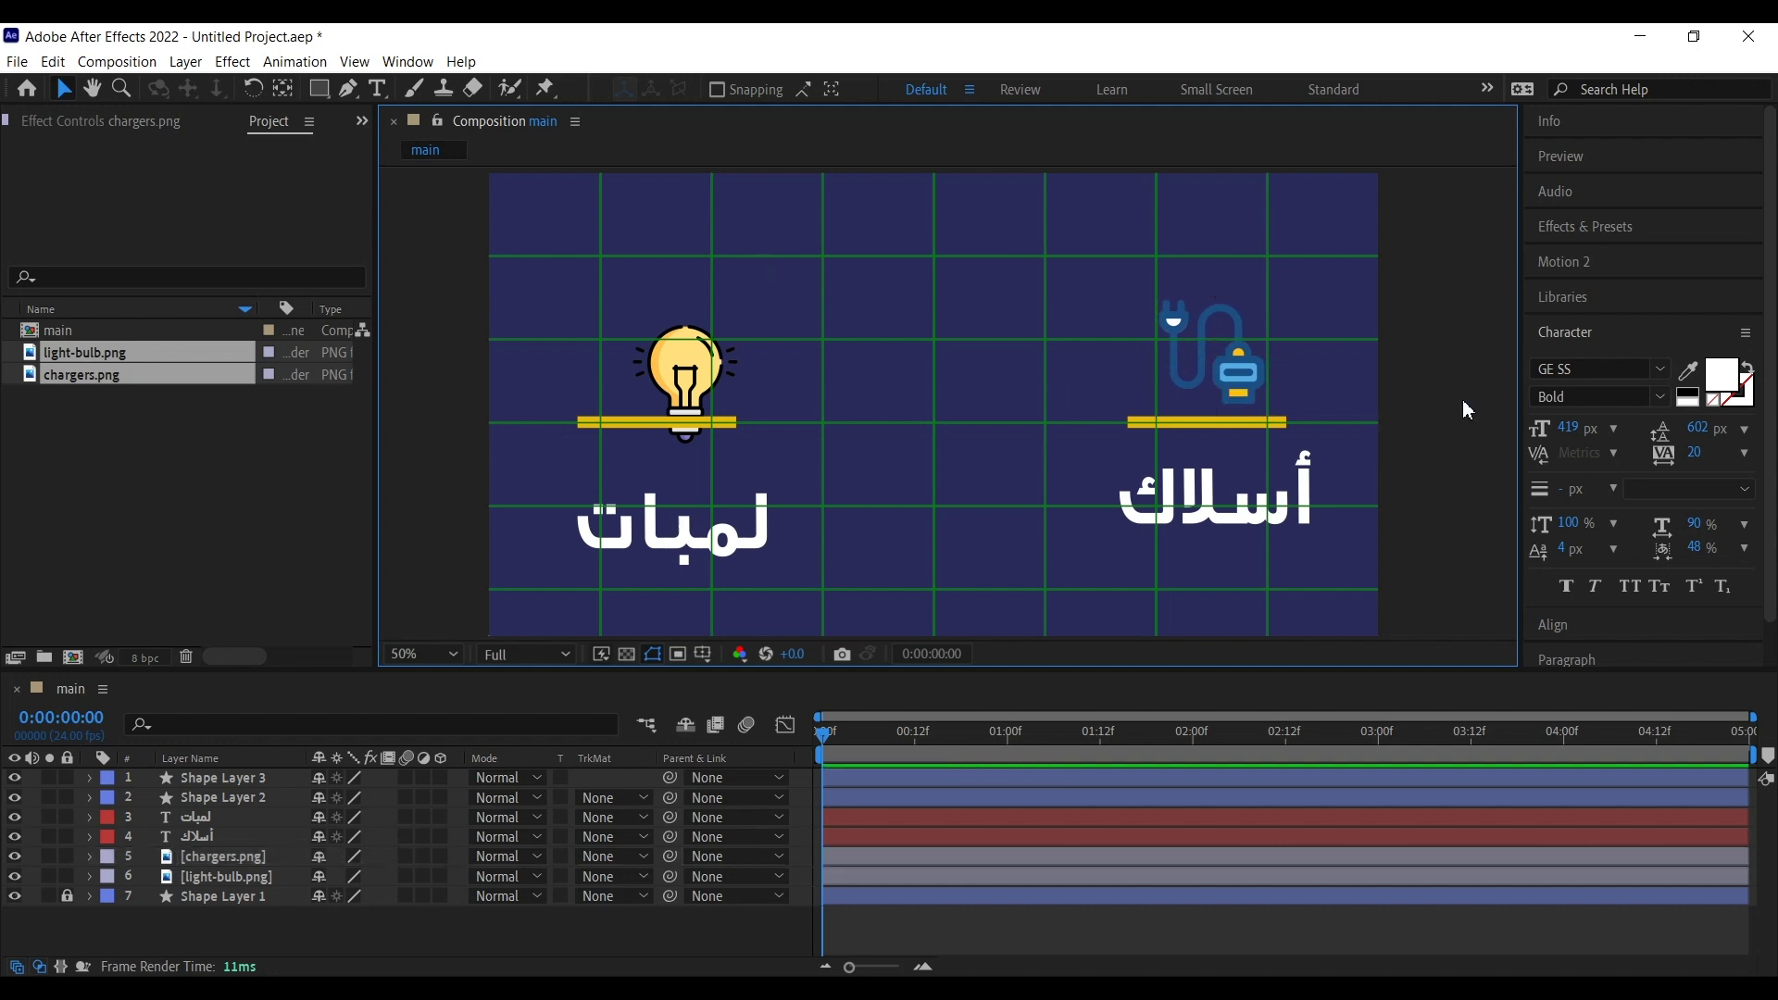
# Step: Scale the "أسلاك" text down to about 33.2% and centre it just below its yellow line
pyautogui.click(1269, 523)
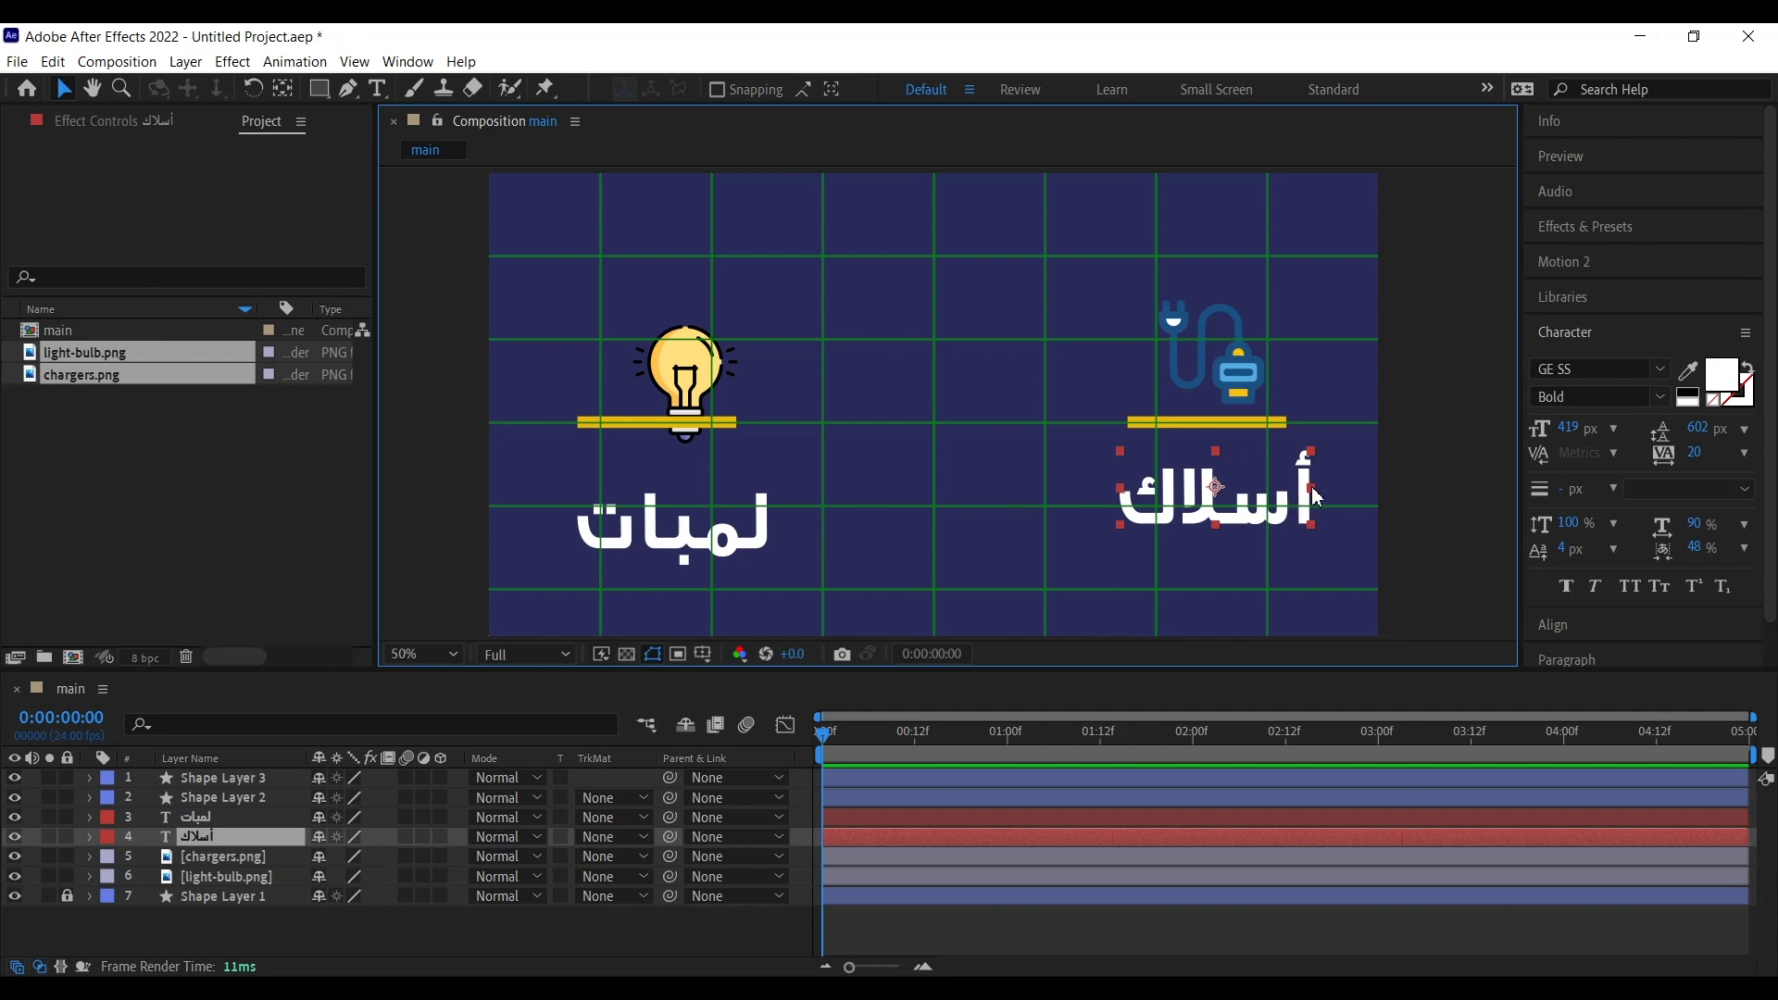
pyautogui.moveTo(1311, 487); pyautogui.dragTo(1241, 491)
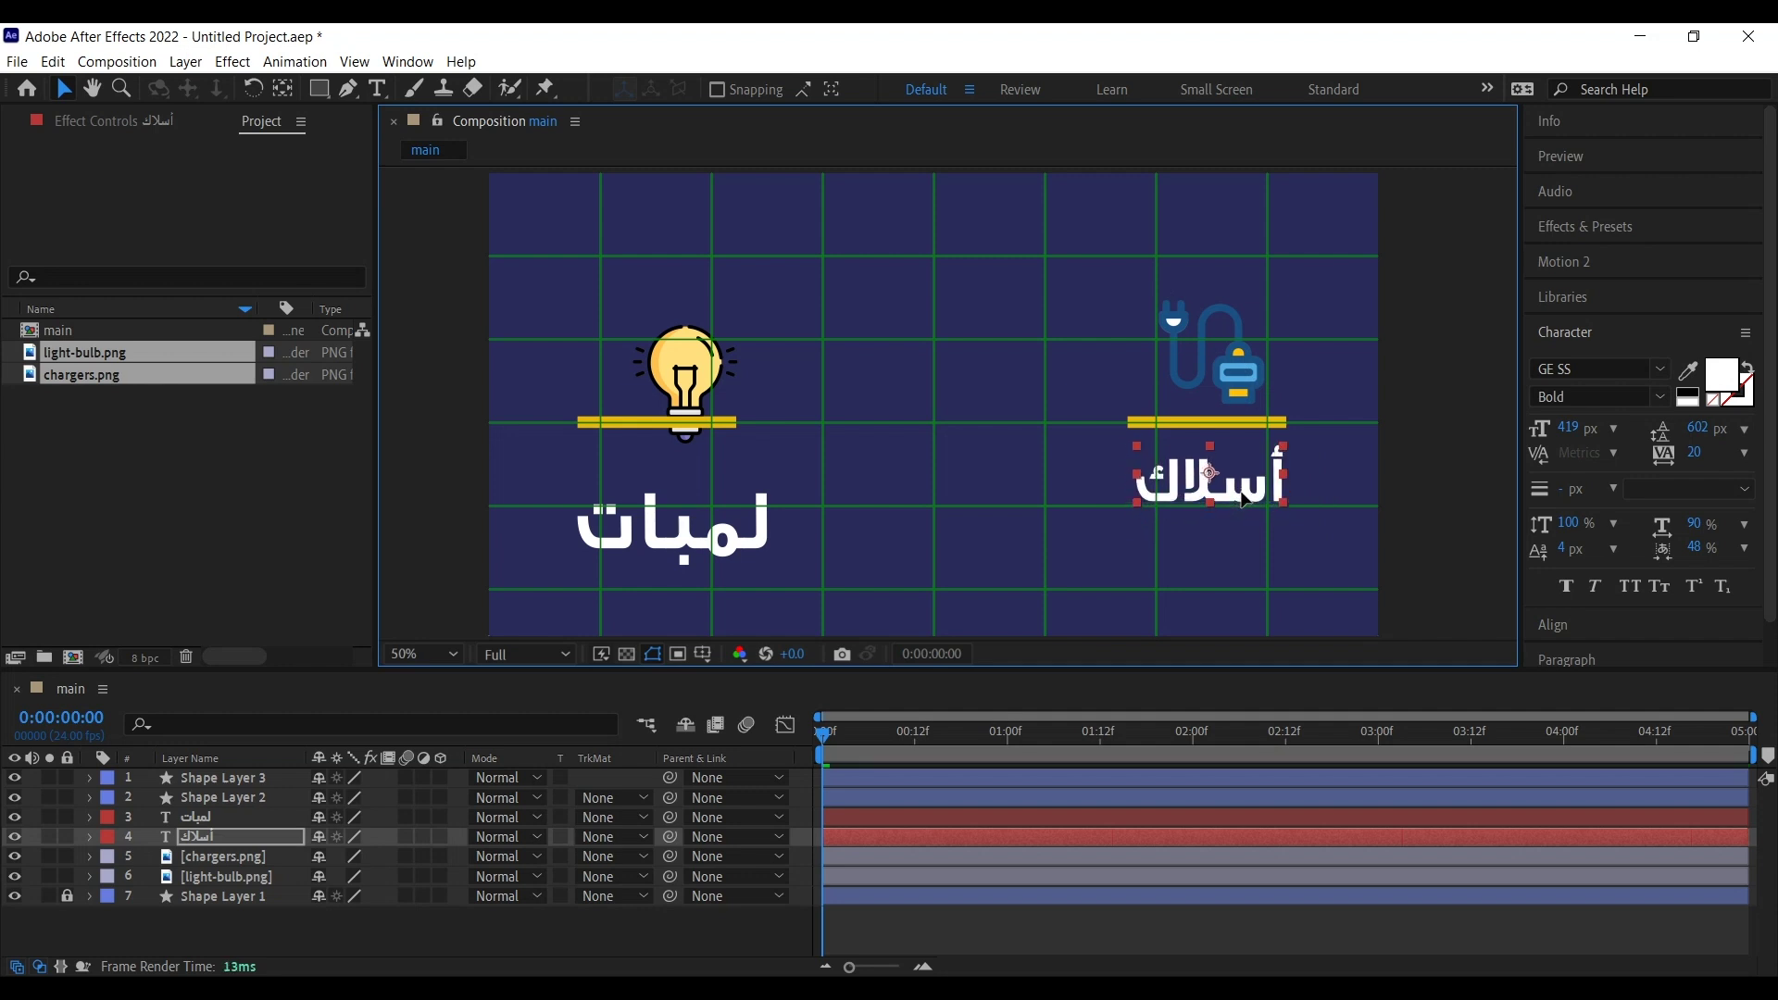
pyautogui.click(1430, 480)
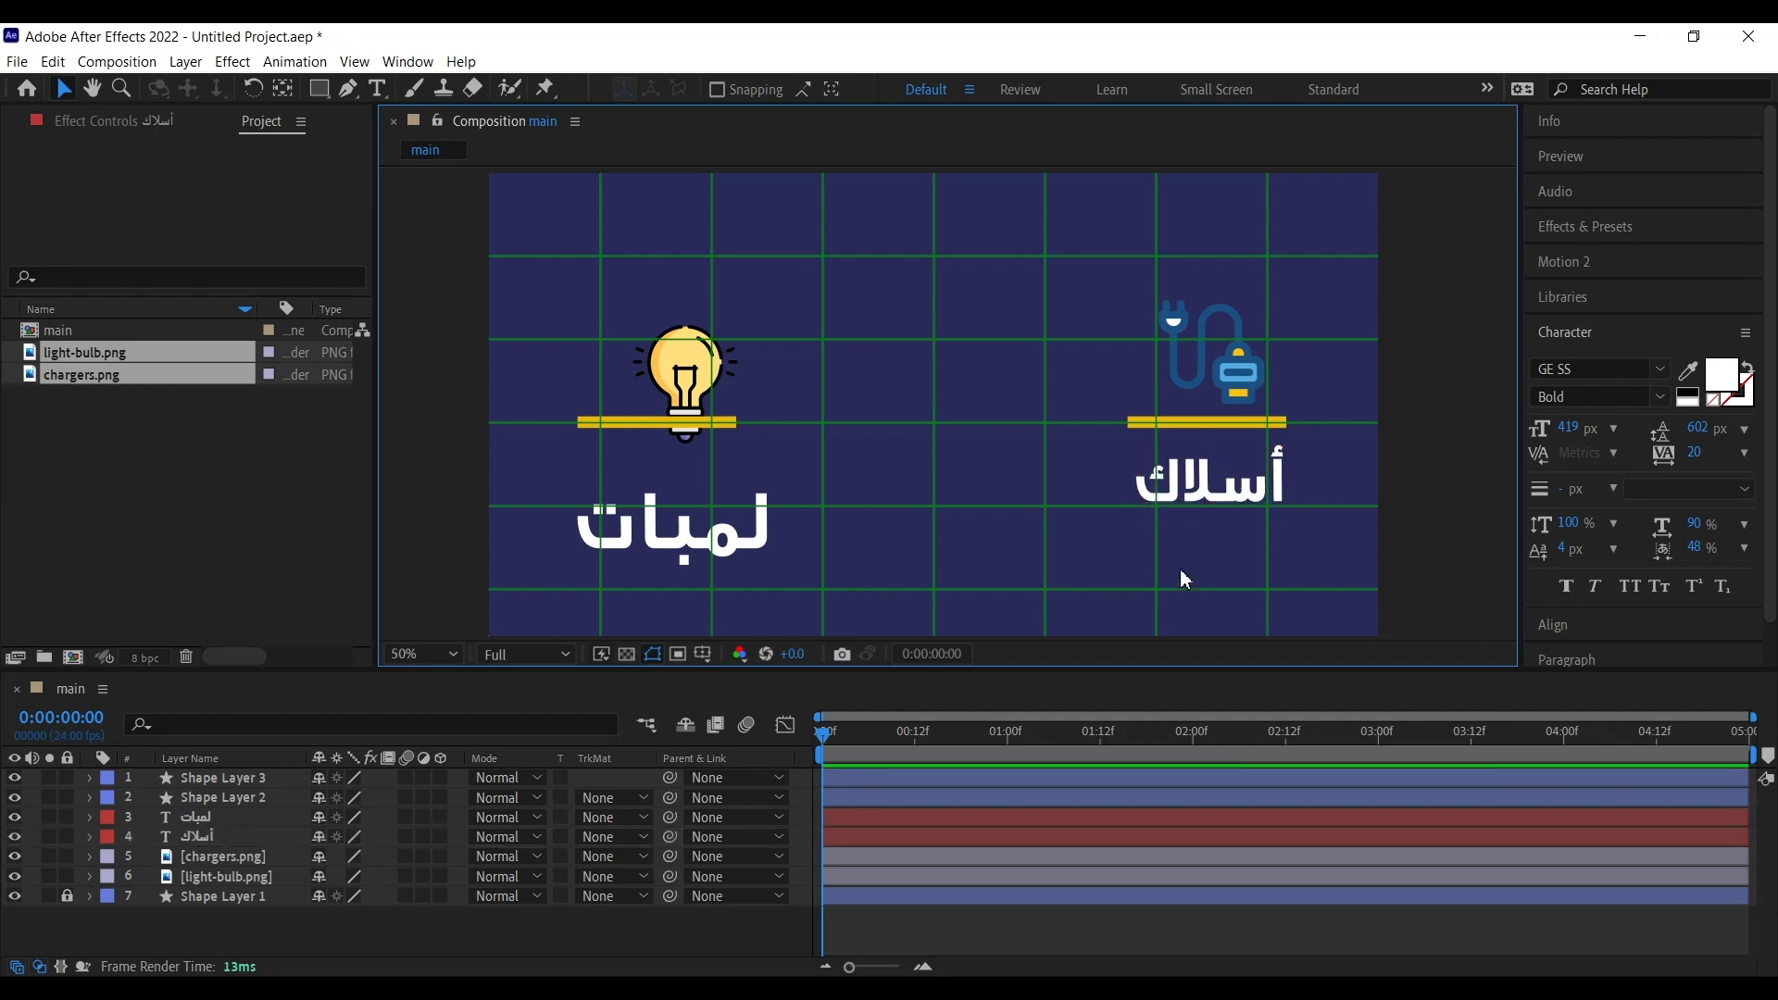
# Step: Move the light bulb icon up and left, centring it just above its yellow line
pyautogui.moveTo(875, 476); pyautogui.dragTo(1020, 425)
pyautogui.click(812, 317)
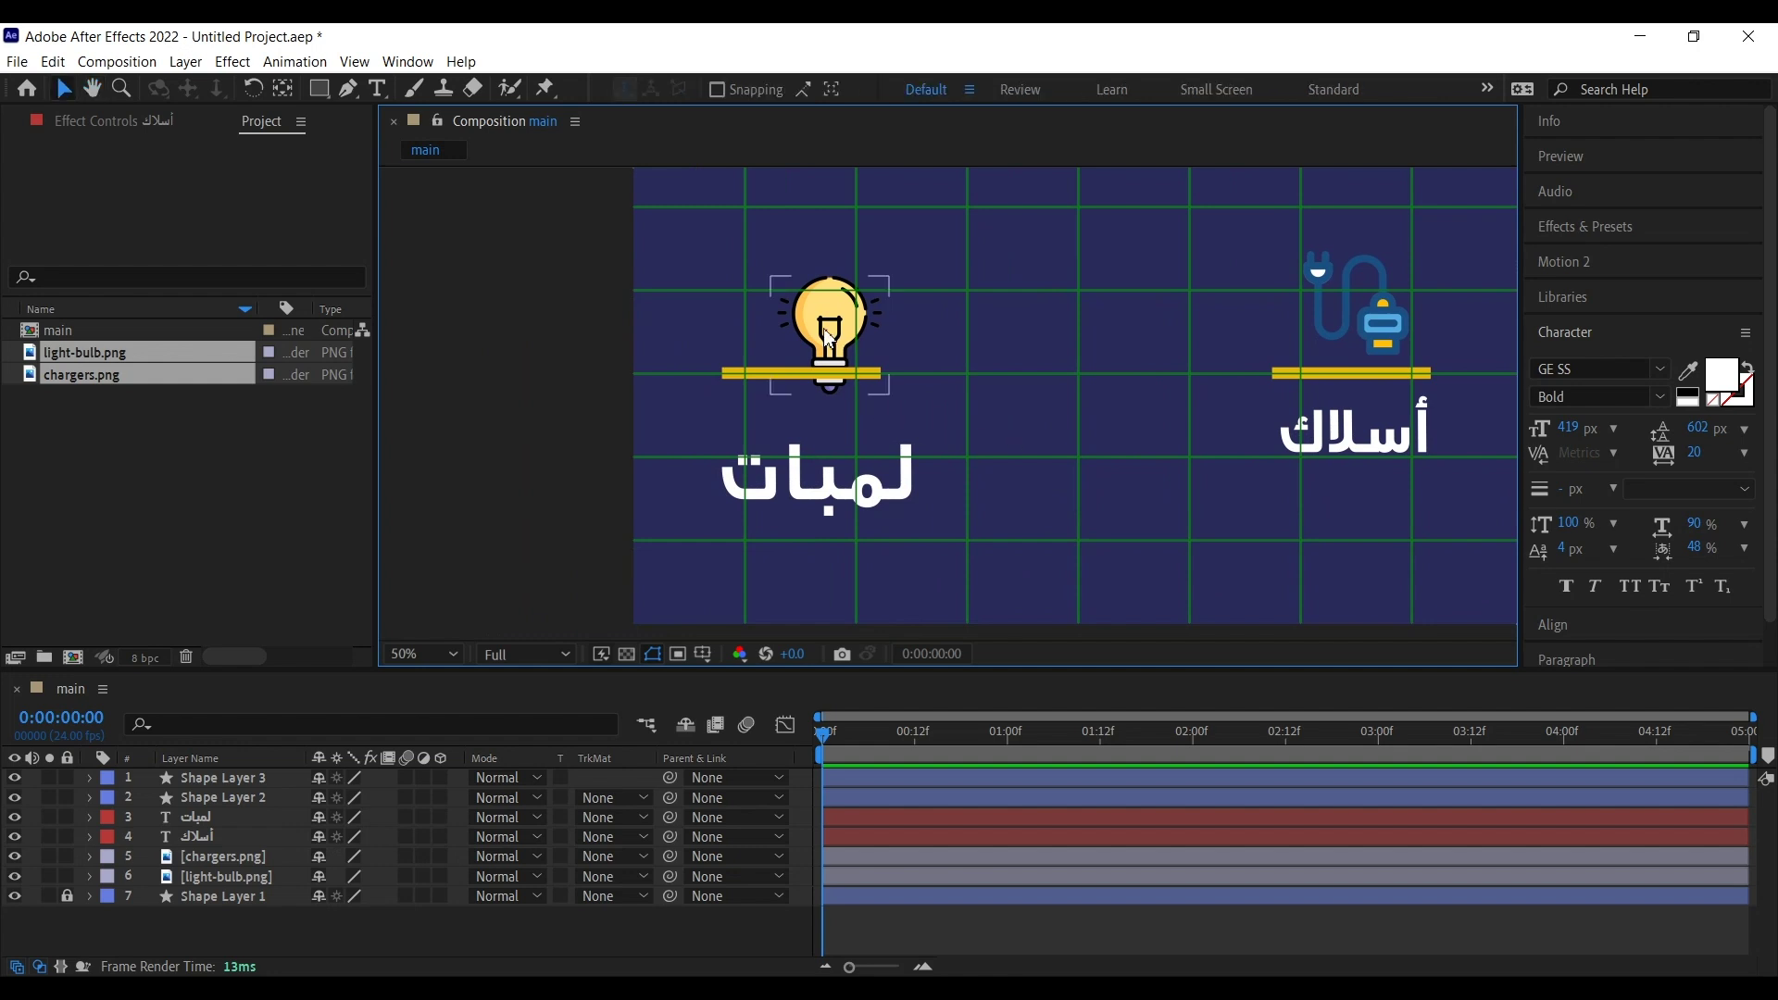
pyautogui.moveTo(813, 317); pyautogui.dragTo(787, 290)
pyautogui.moveTo(1075, 533); pyautogui.dragTo(1054, 546)
pyautogui.moveTo(782, 299); pyautogui.dragTo(792, 308)
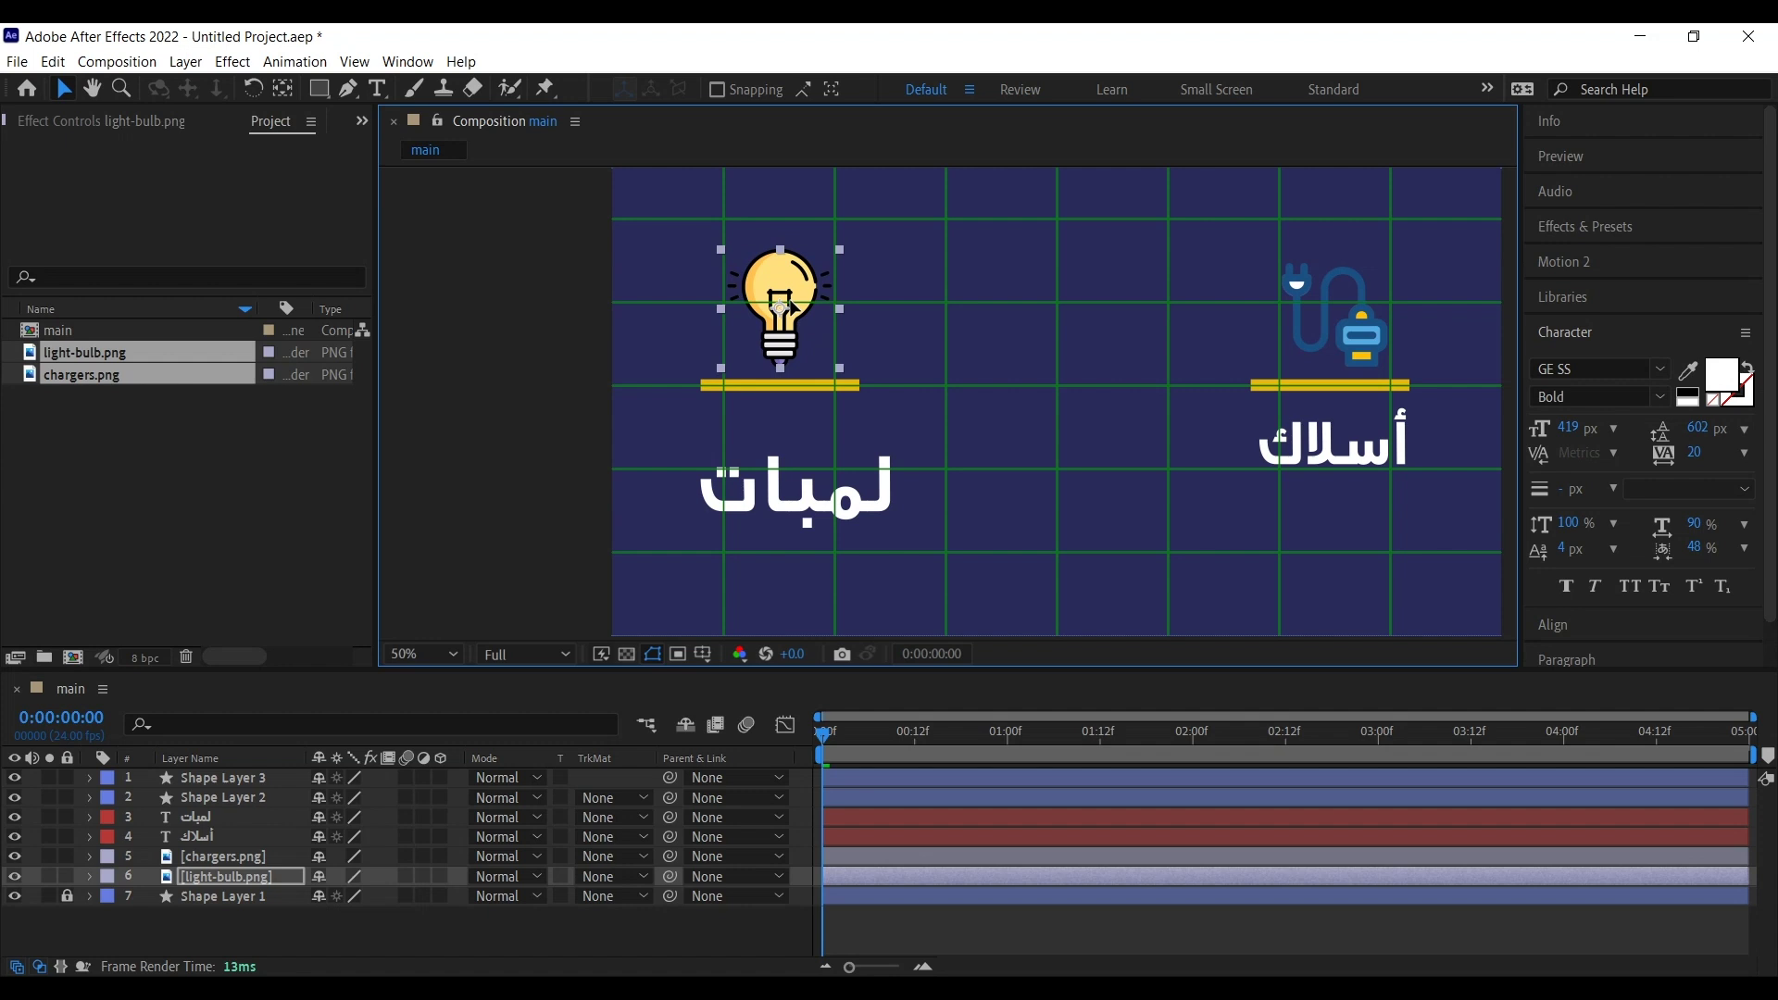
# Step: Scale the "لمبات" text down to nearly the yellow line's width and move it up just below the line
pyautogui.click(870, 382)
pyautogui.click(869, 507)
pyautogui.moveTo(852, 481)
pyautogui.mouseDown()
pyautogui.moveTo(873, 453)
pyautogui.moveTo(853, 453)
pyautogui.mouseUp()
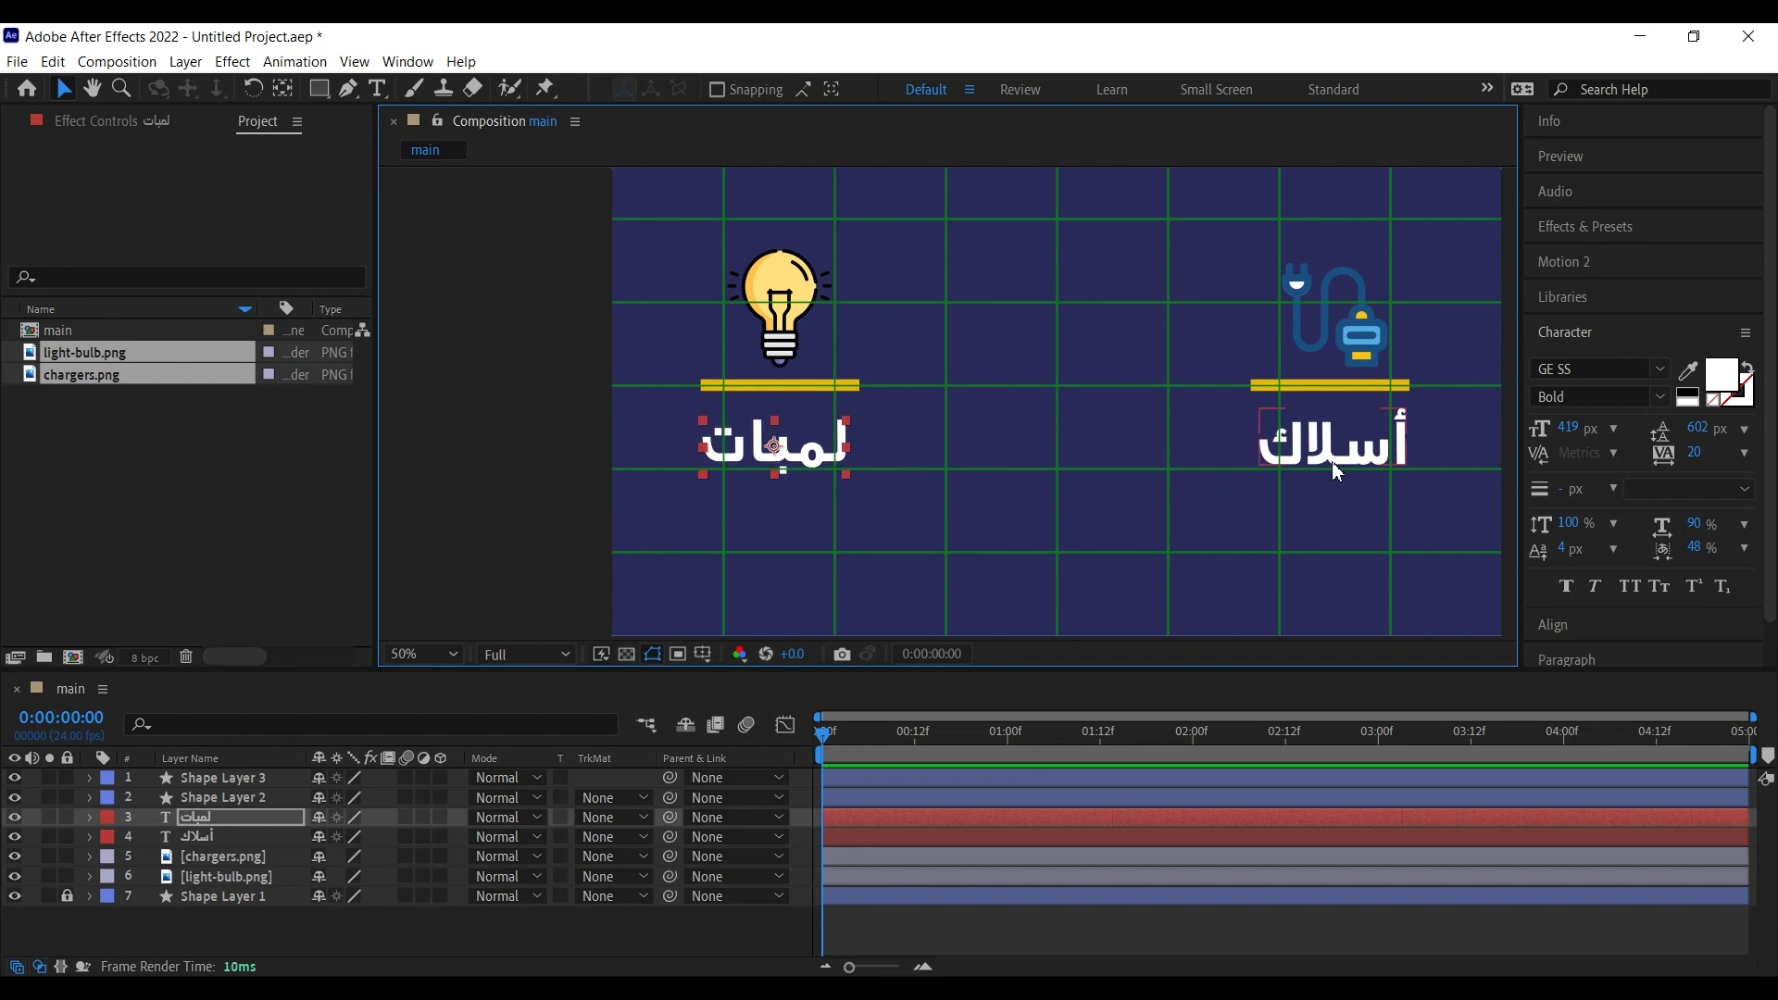
# Step: Set the "أسلاك" text layer's scale to exactly 33%
pyautogui.click(1363, 473)
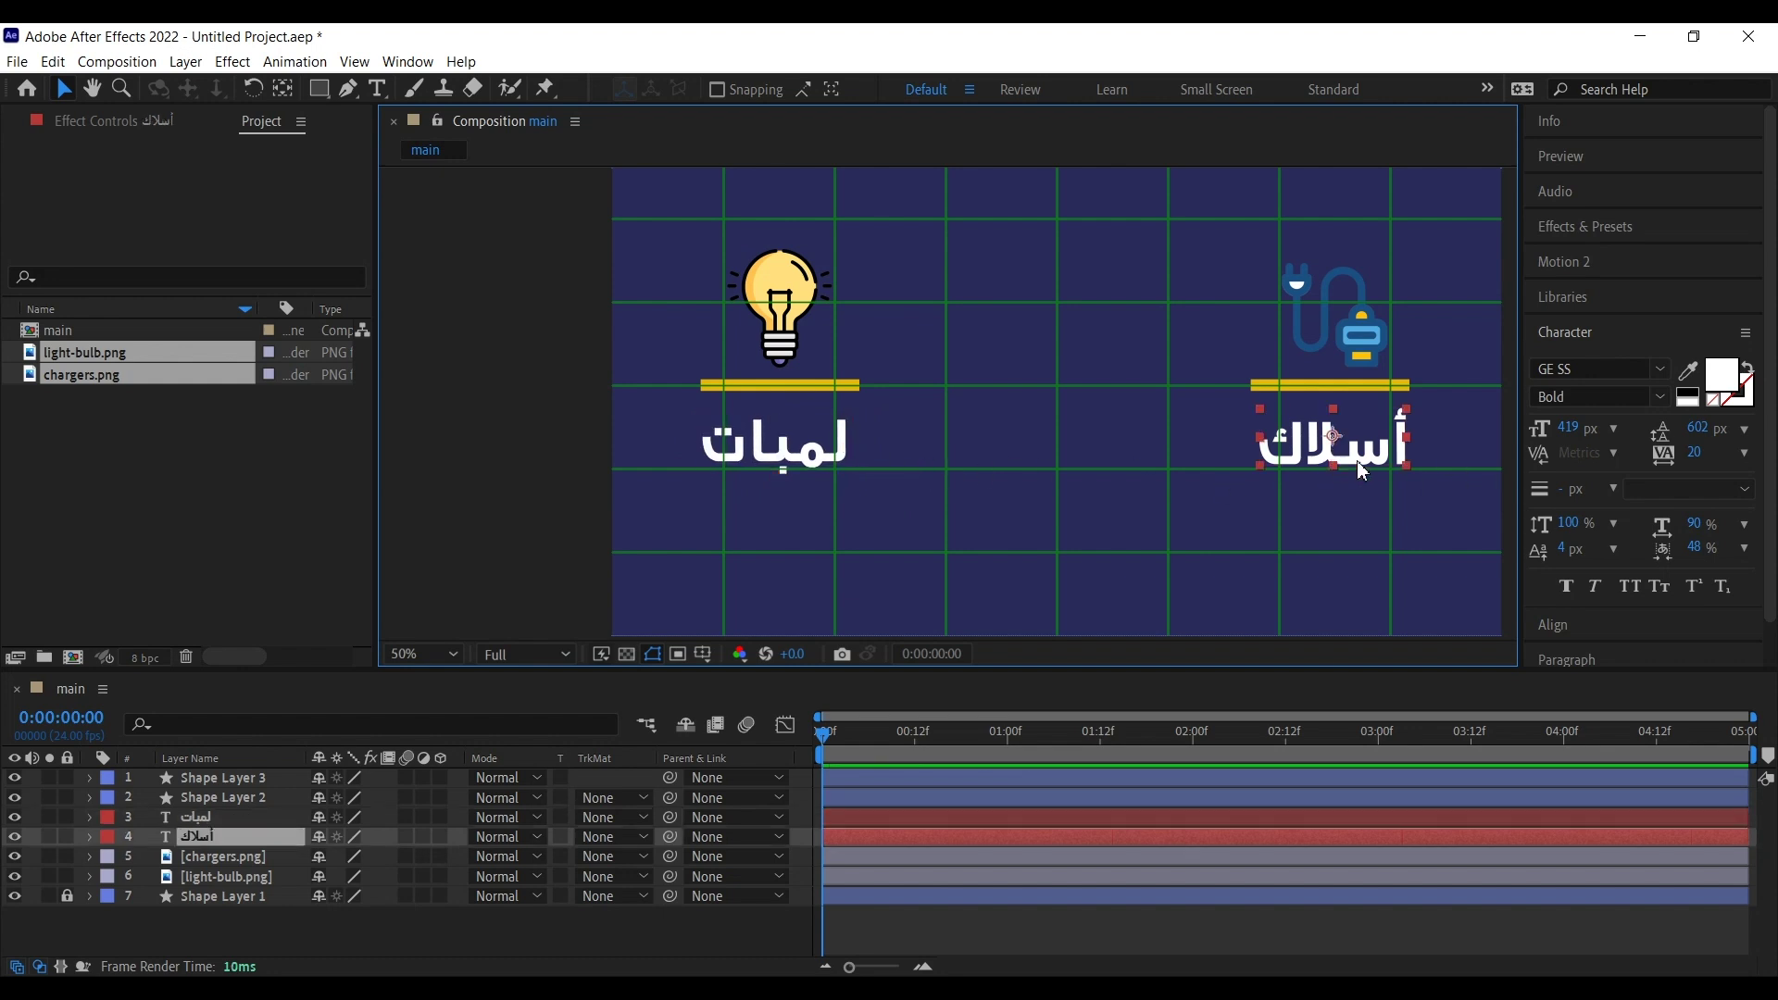
pyautogui.press('s')
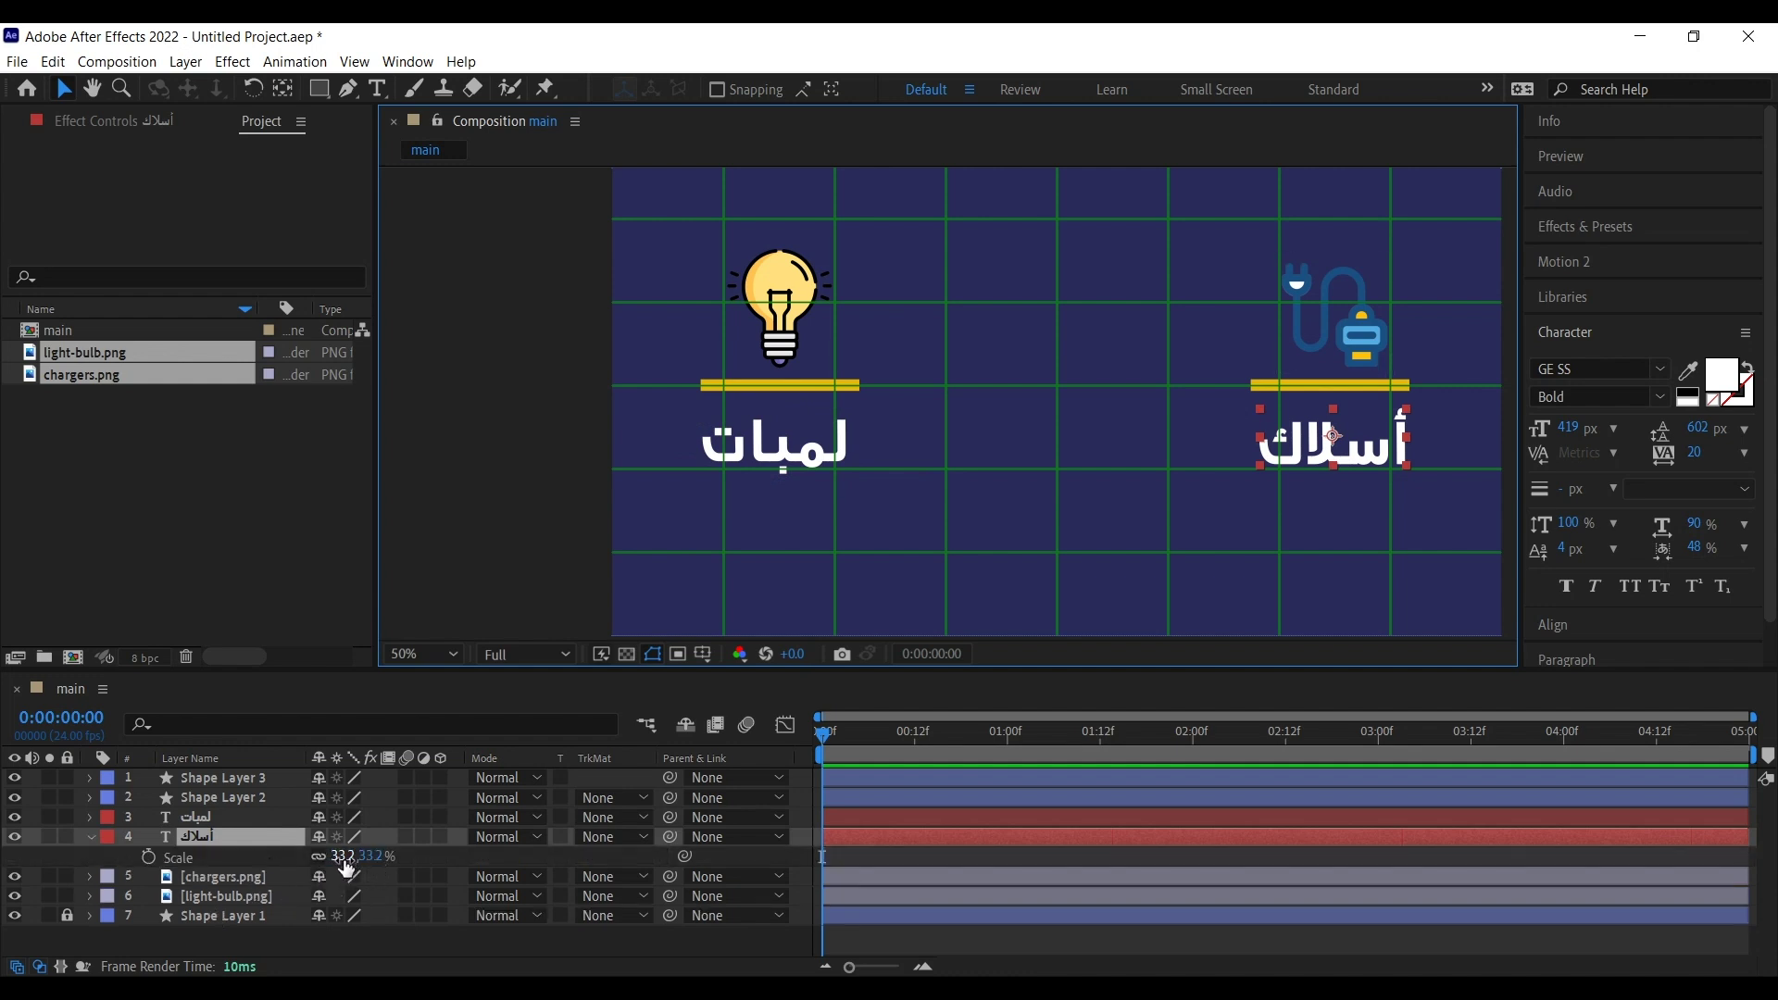
pyautogui.click(344, 858)
pyautogui.write('33')
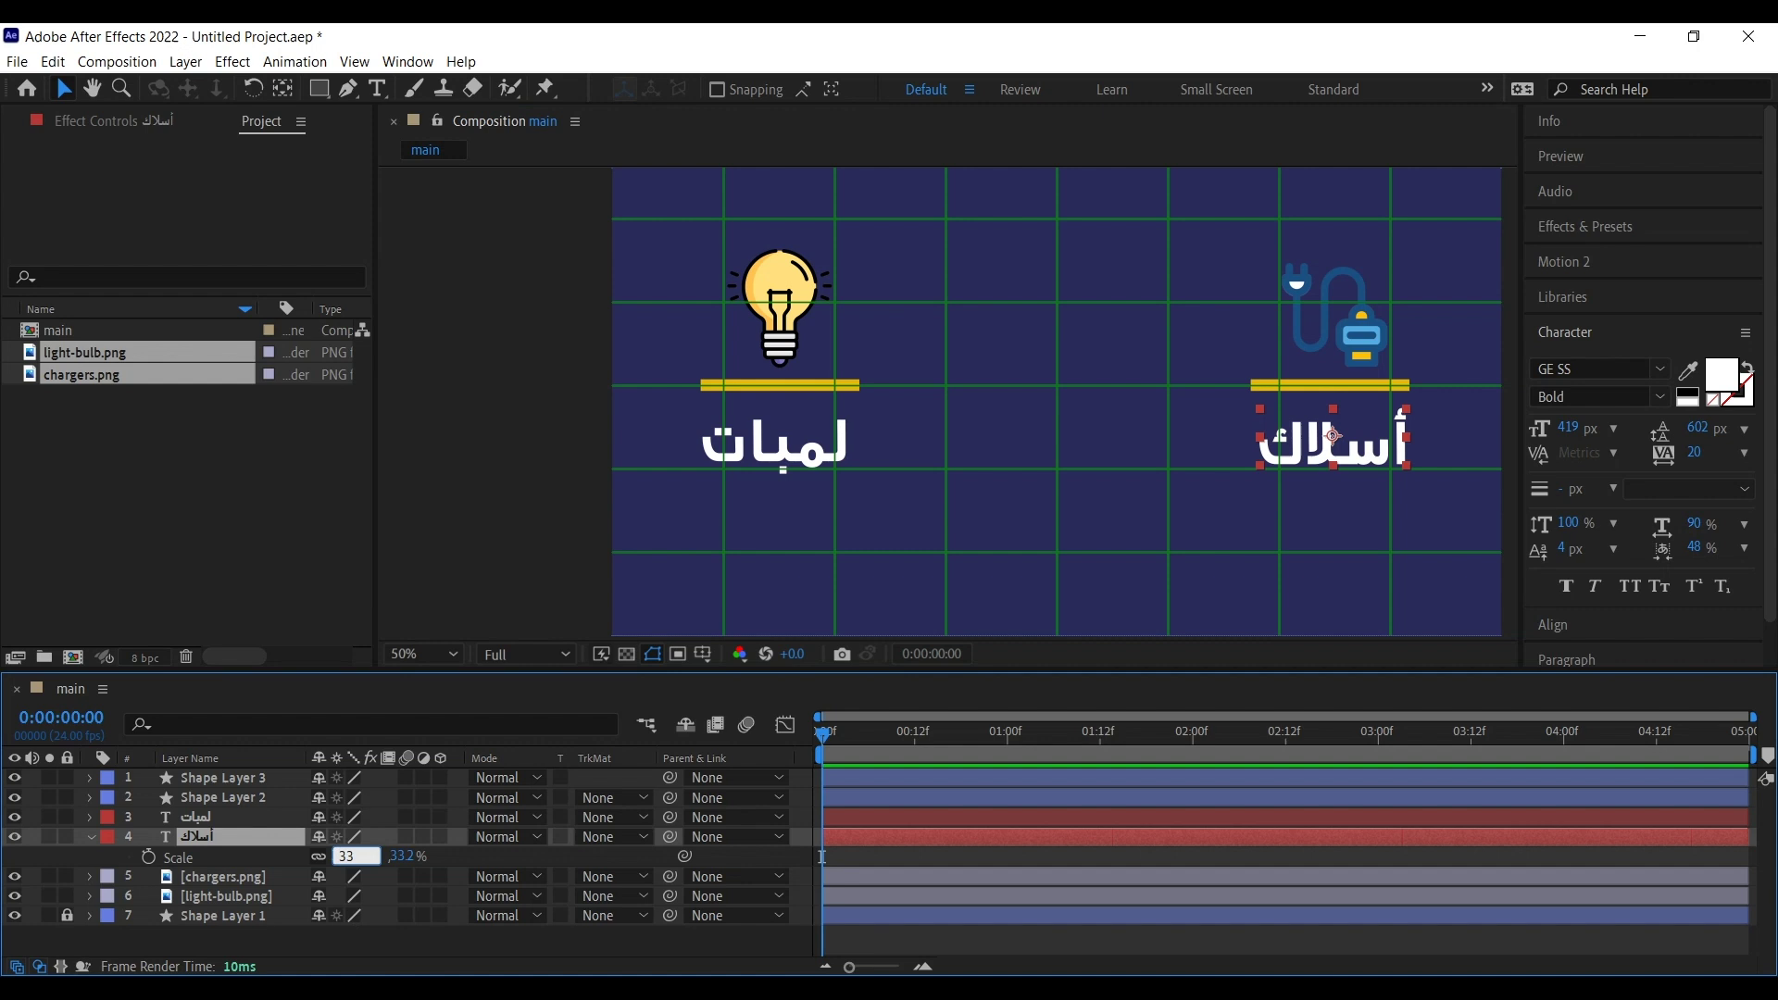
pyautogui.press('Return')
# Step: Set the "لمبات" text layer's scale to exactly 33%
pyautogui.click(806, 454)
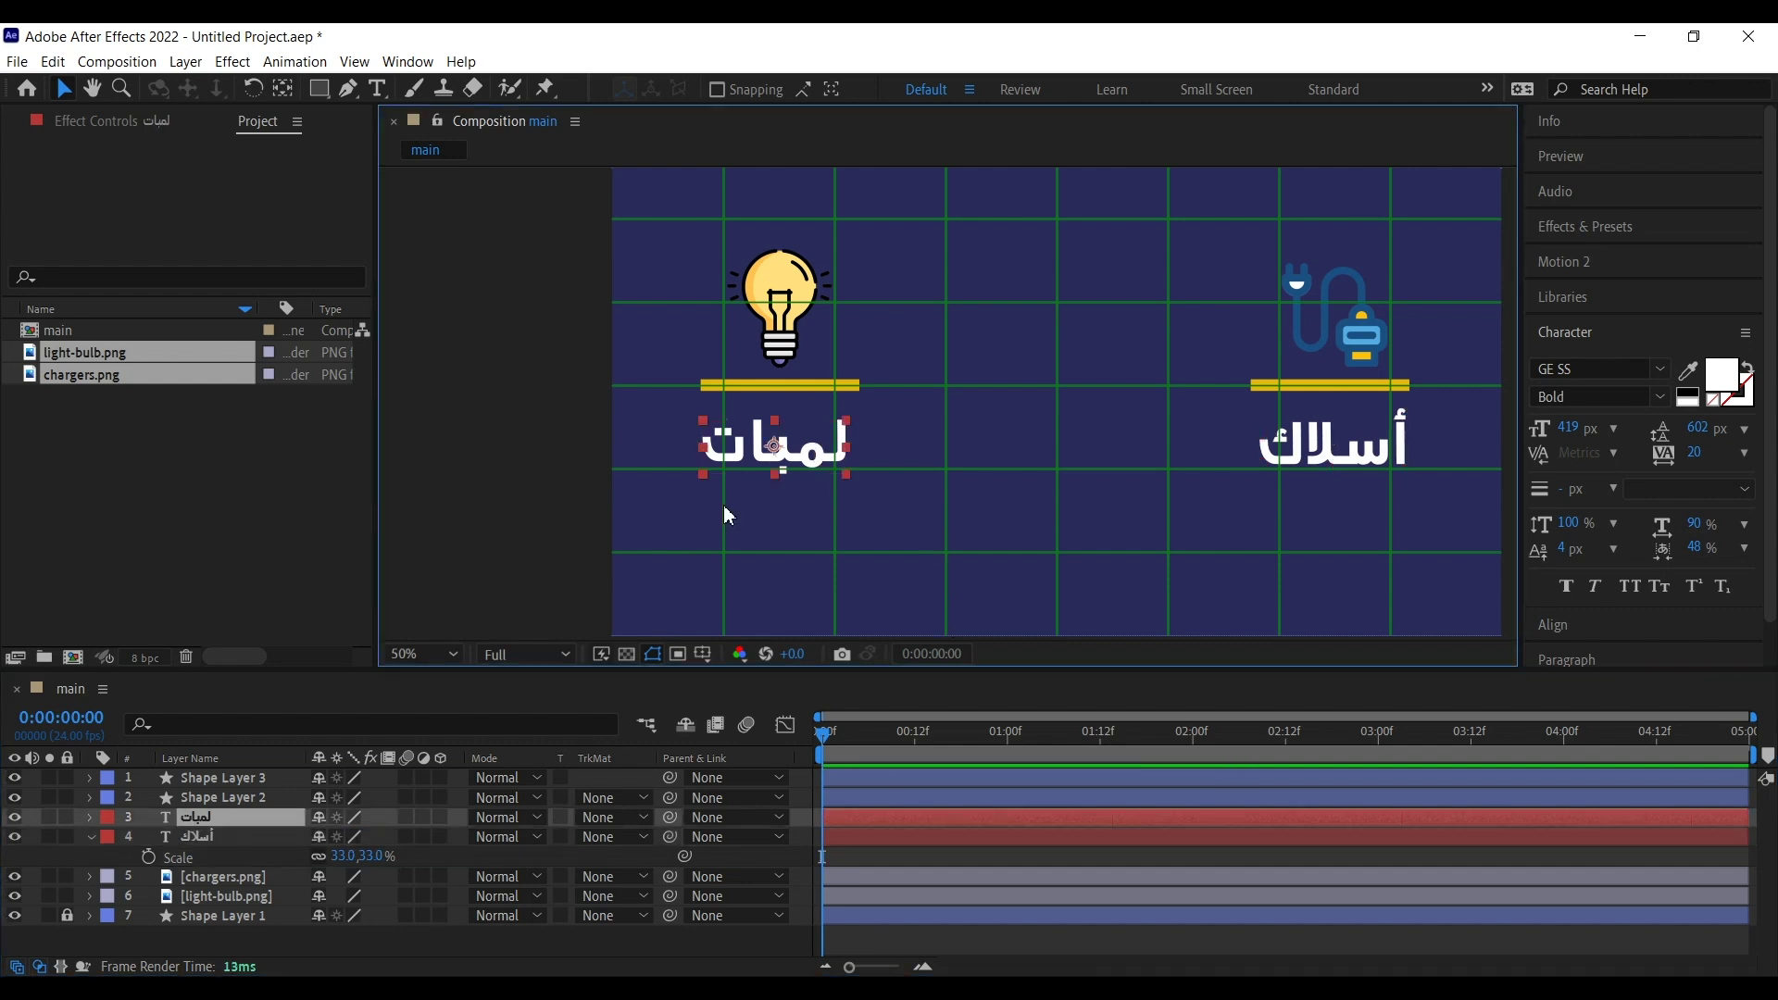
pyautogui.press('s')
pyautogui.click(337, 836)
pyautogui.write('33')
pyautogui.press('Return')
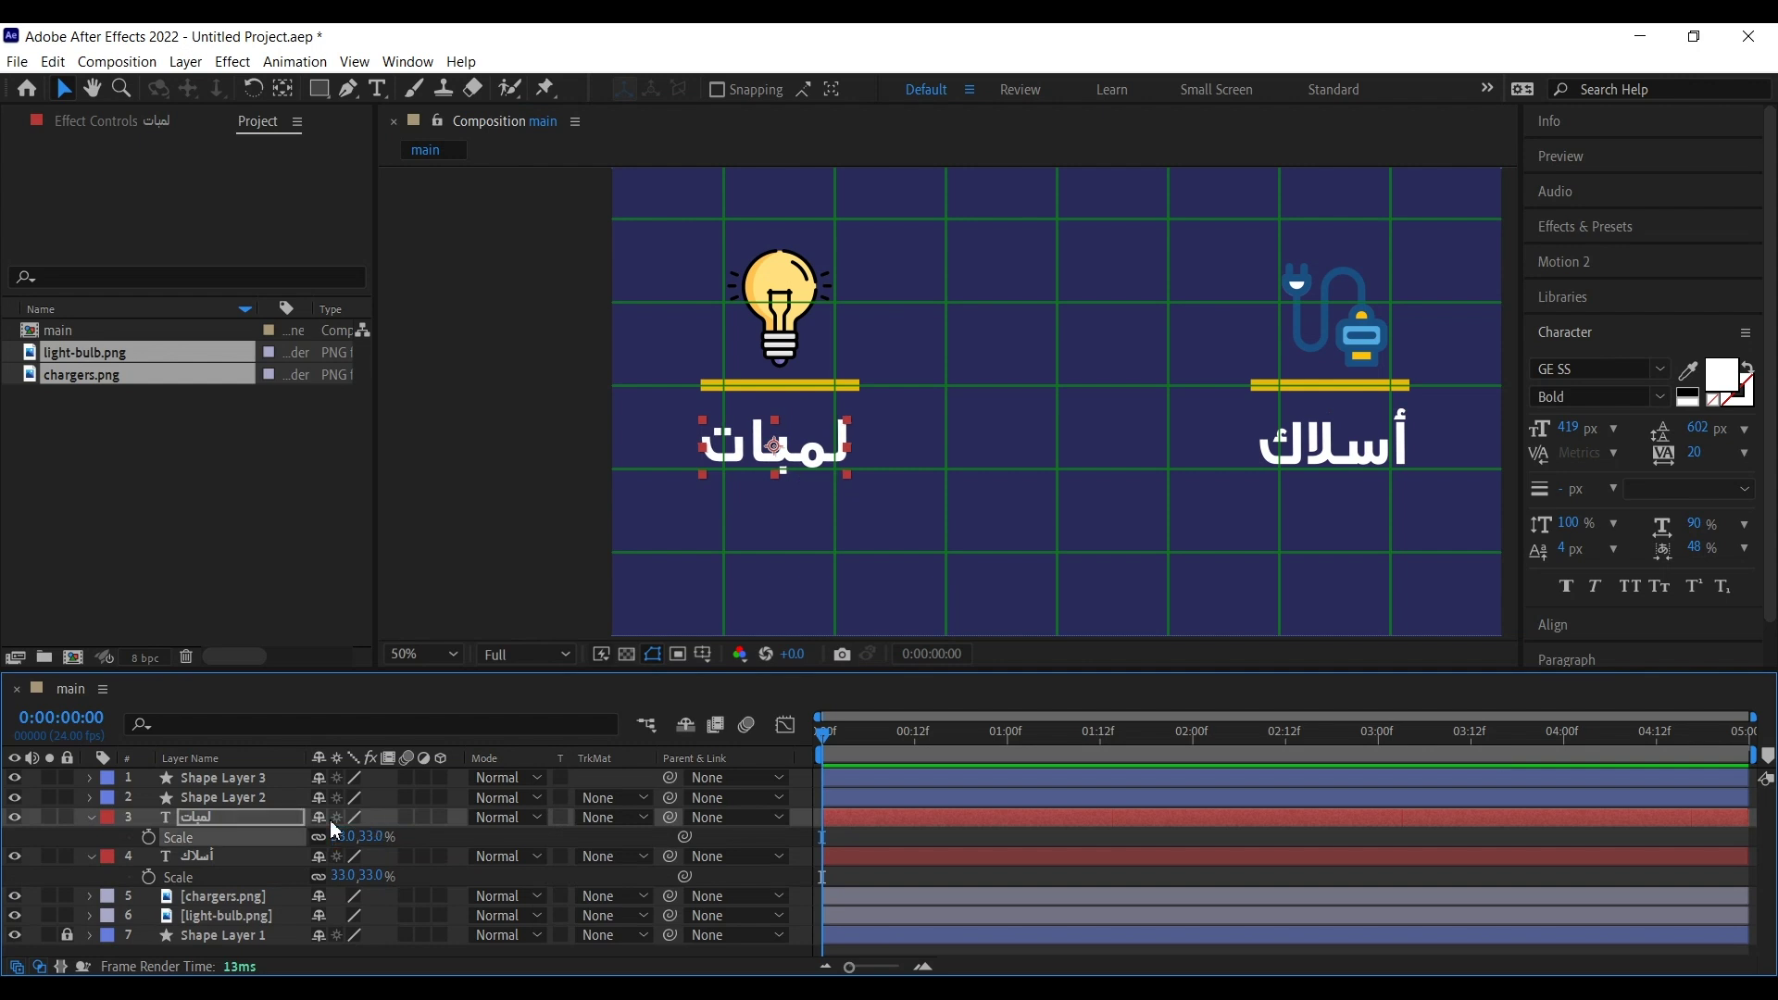
pyautogui.click(1012, 521)
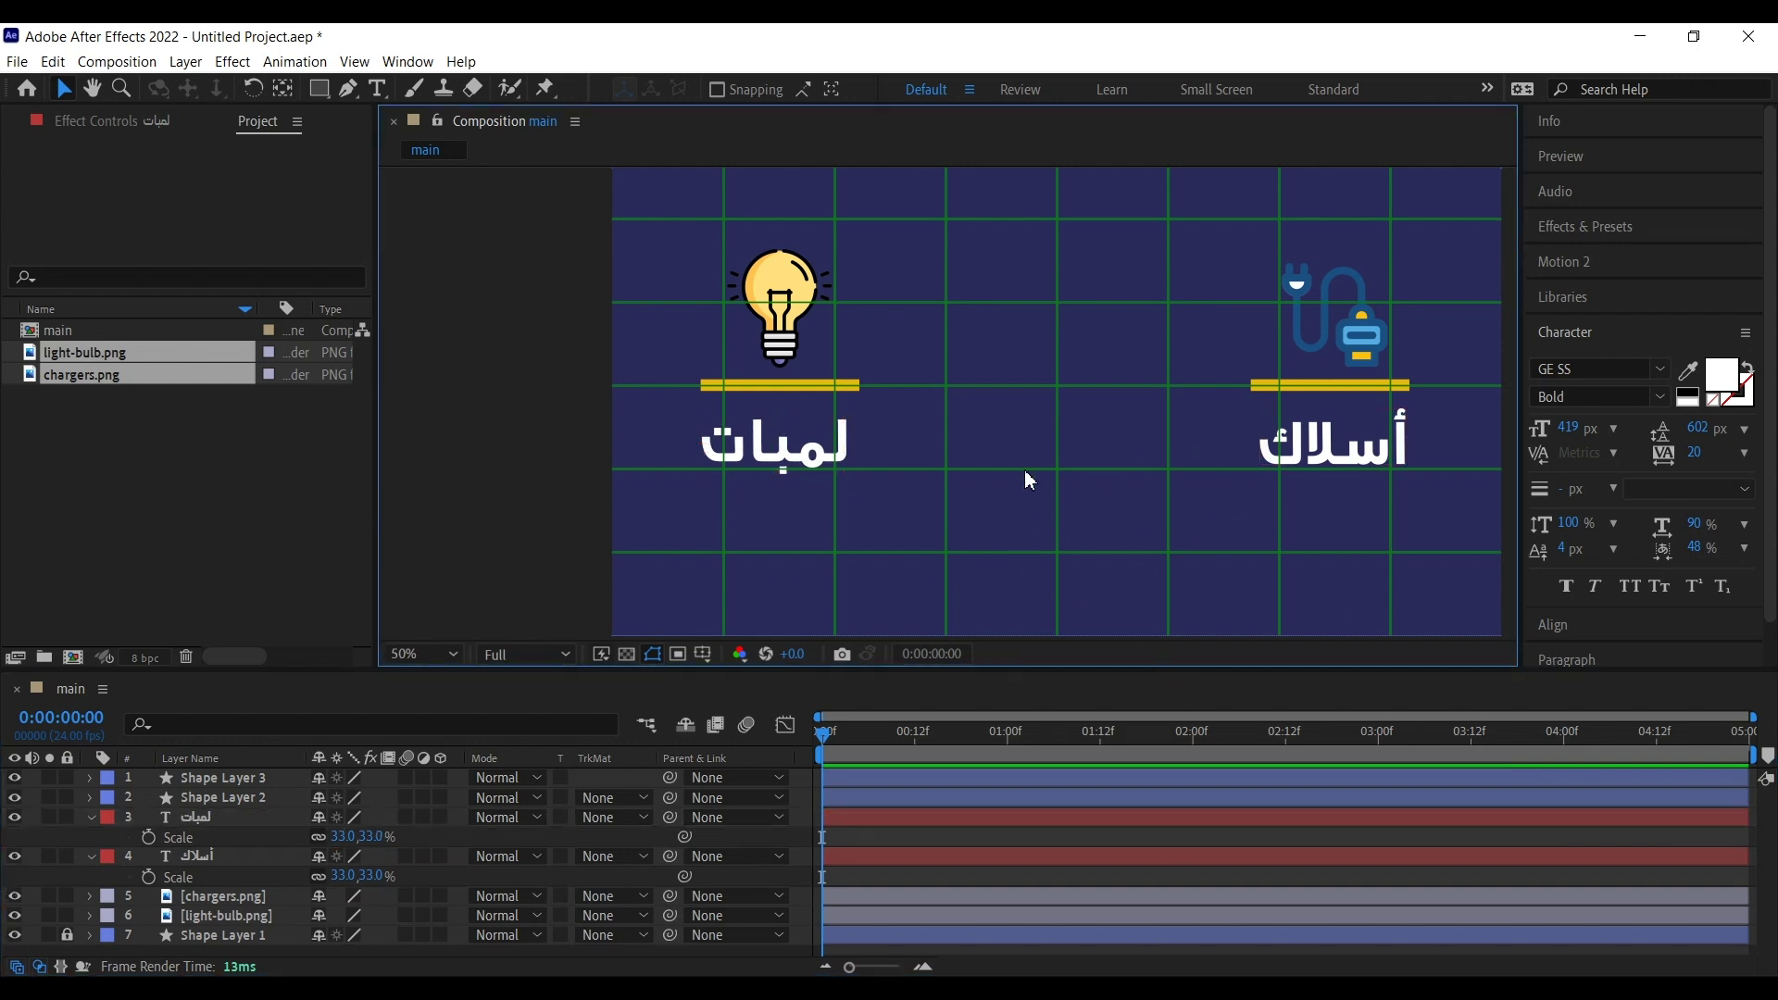
# Step: Nudge the "لمبات" text slightly up, closer to the yellow line below the light bulb
pyautogui.click(822, 460)
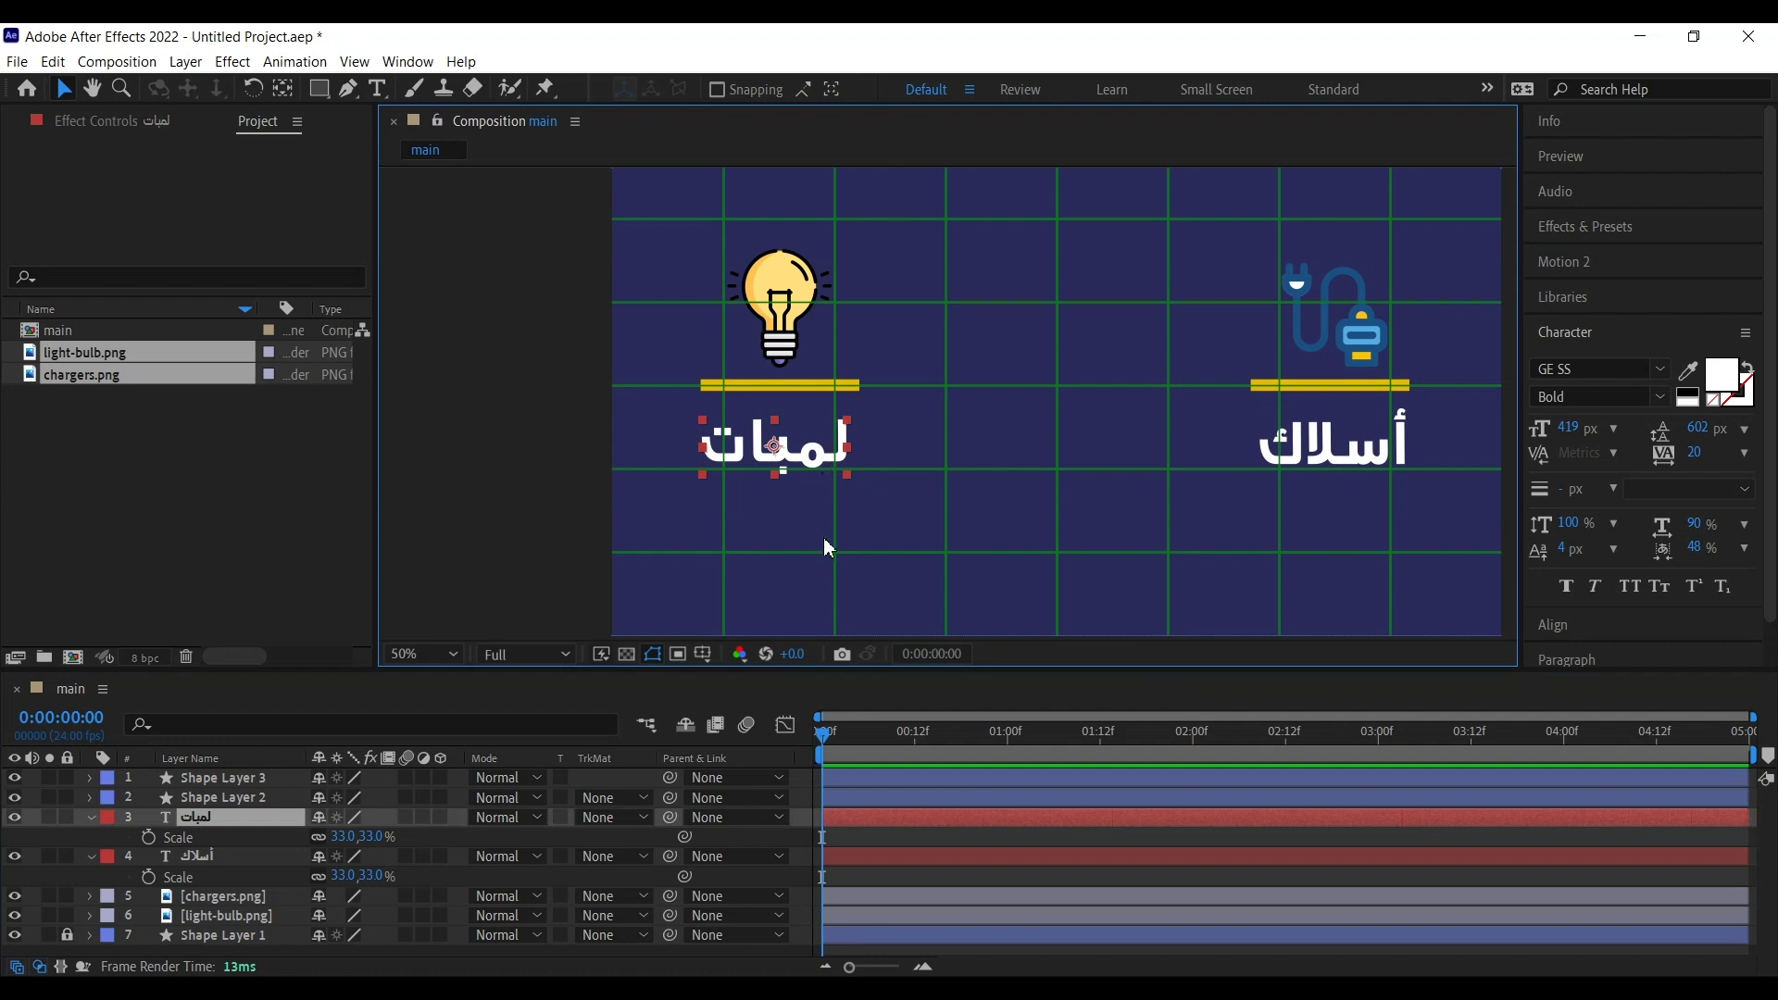
pyautogui.press('Up')
pyautogui.press('Up')
pyautogui.press('Up')
pyautogui.press('Up')
pyautogui.press('Up')
pyautogui.press('Up')
pyautogui.press('Up')
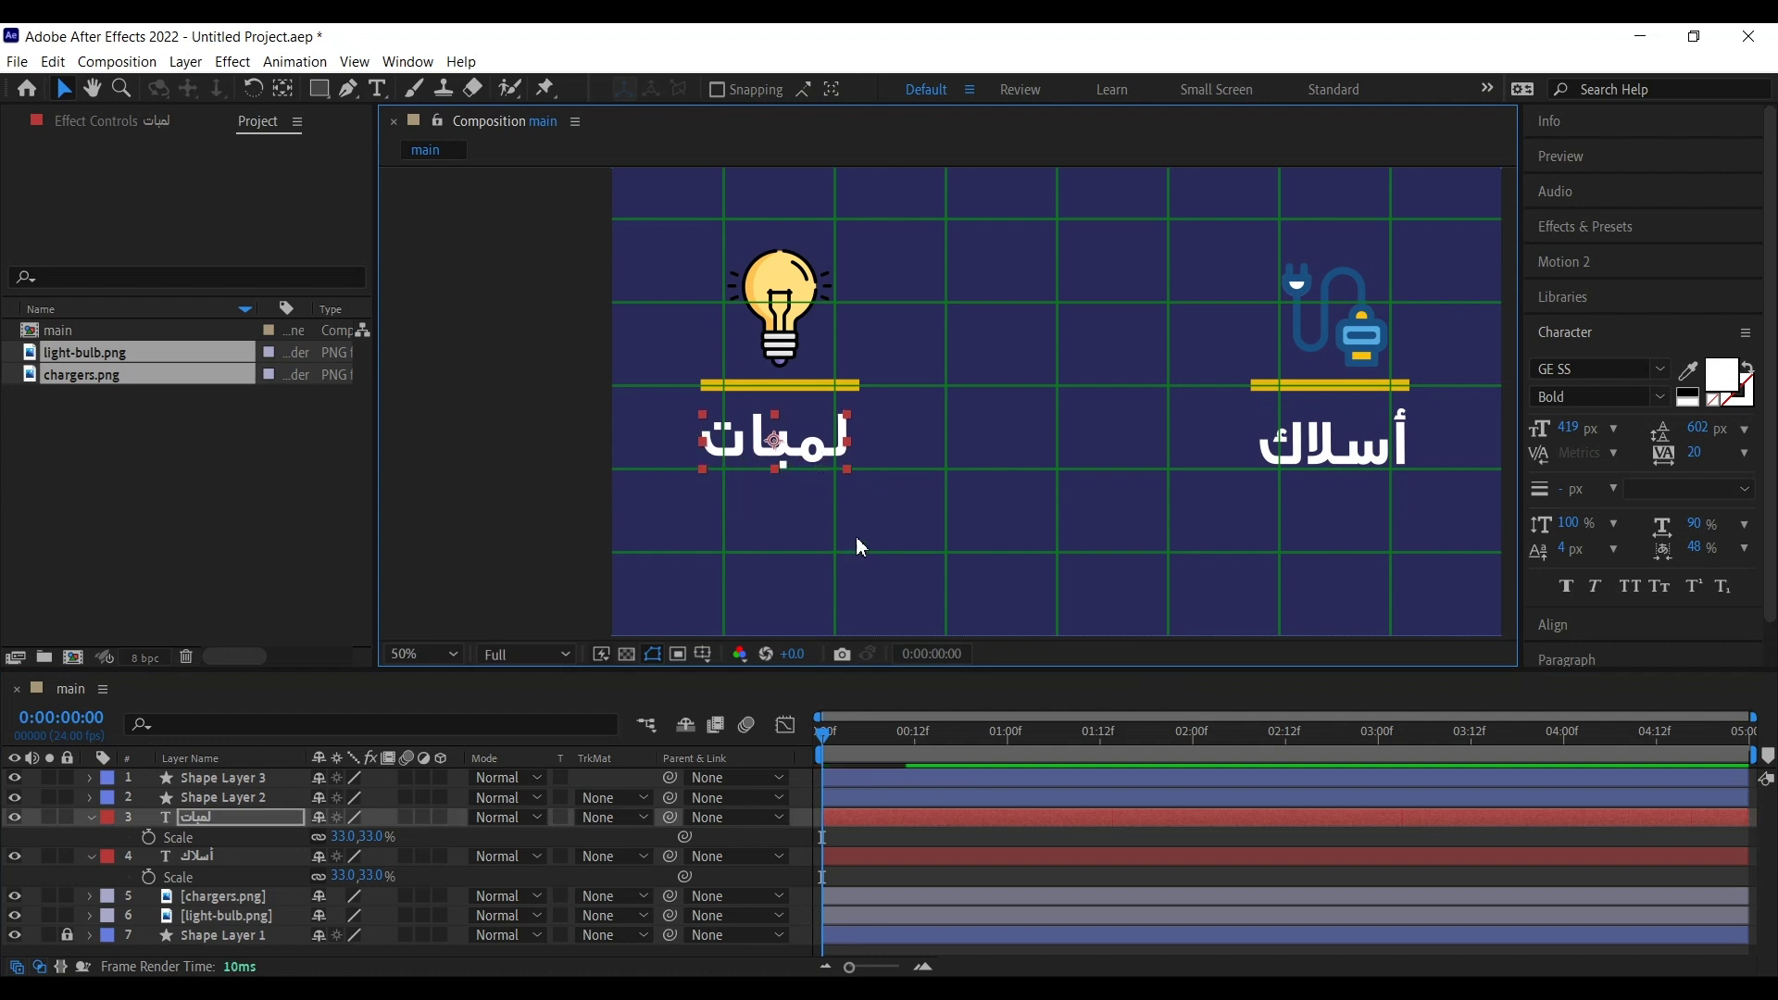
pyautogui.press('Up')
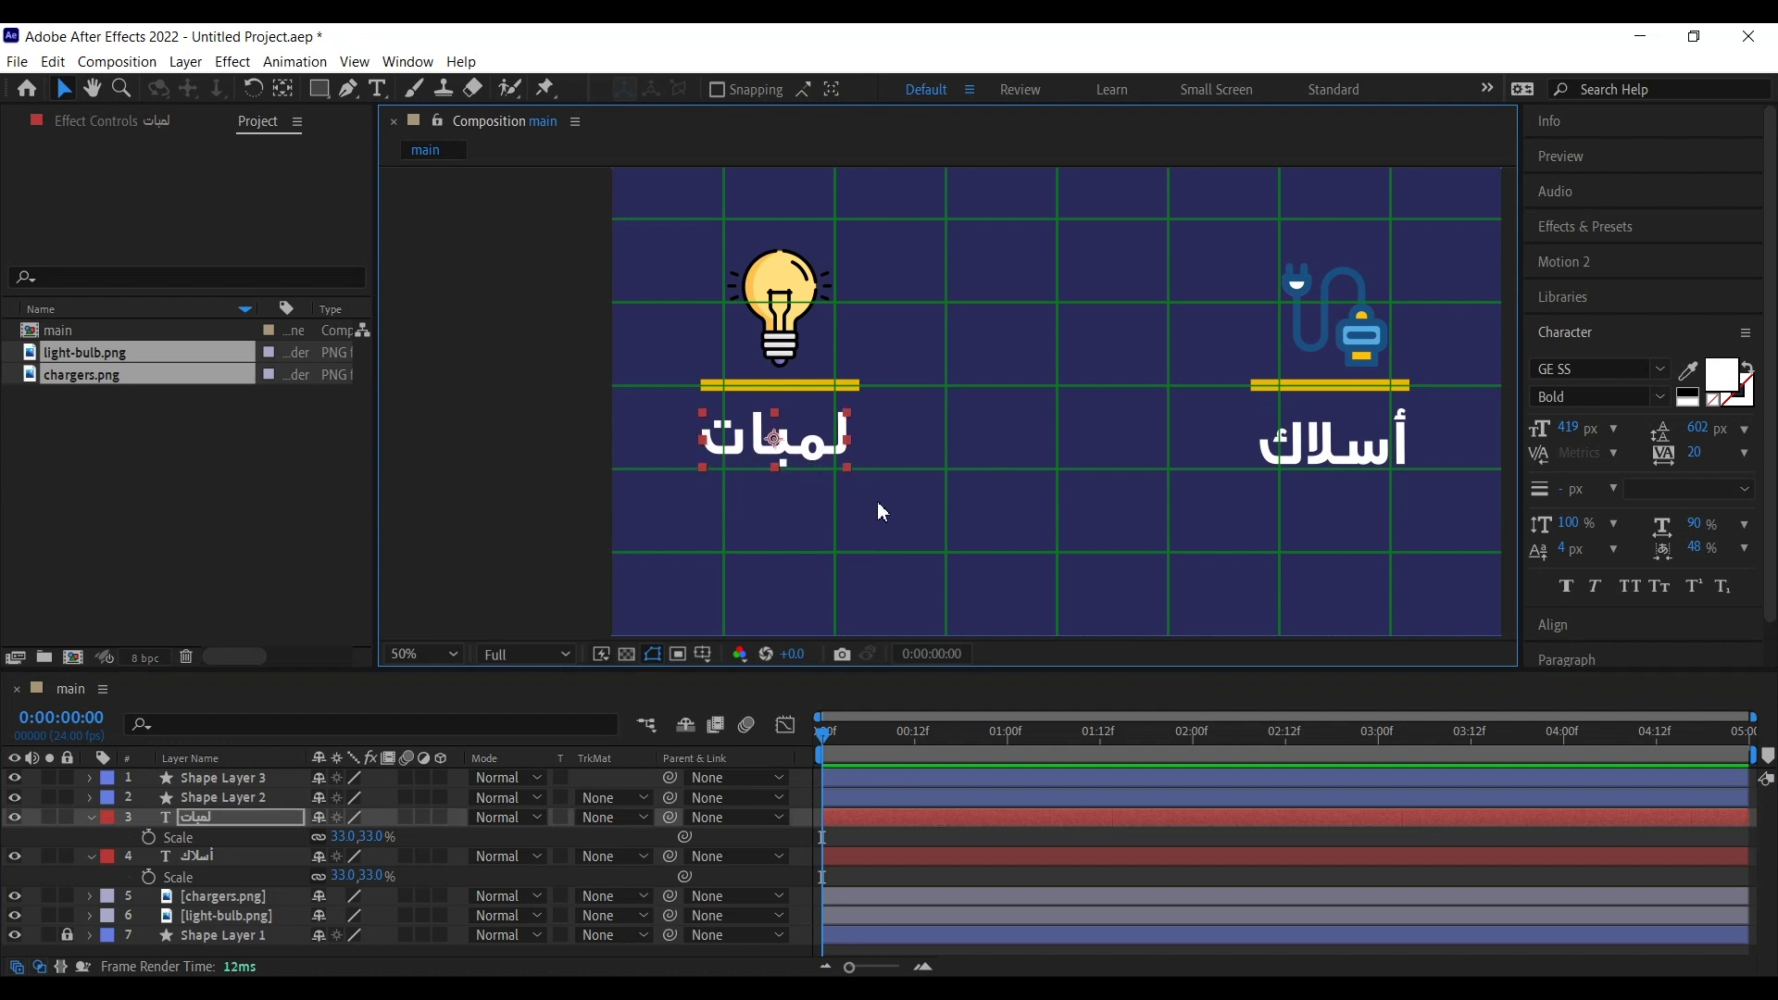
pyautogui.press('Down')
pyautogui.press('Up')
pyautogui.click(880, 511)
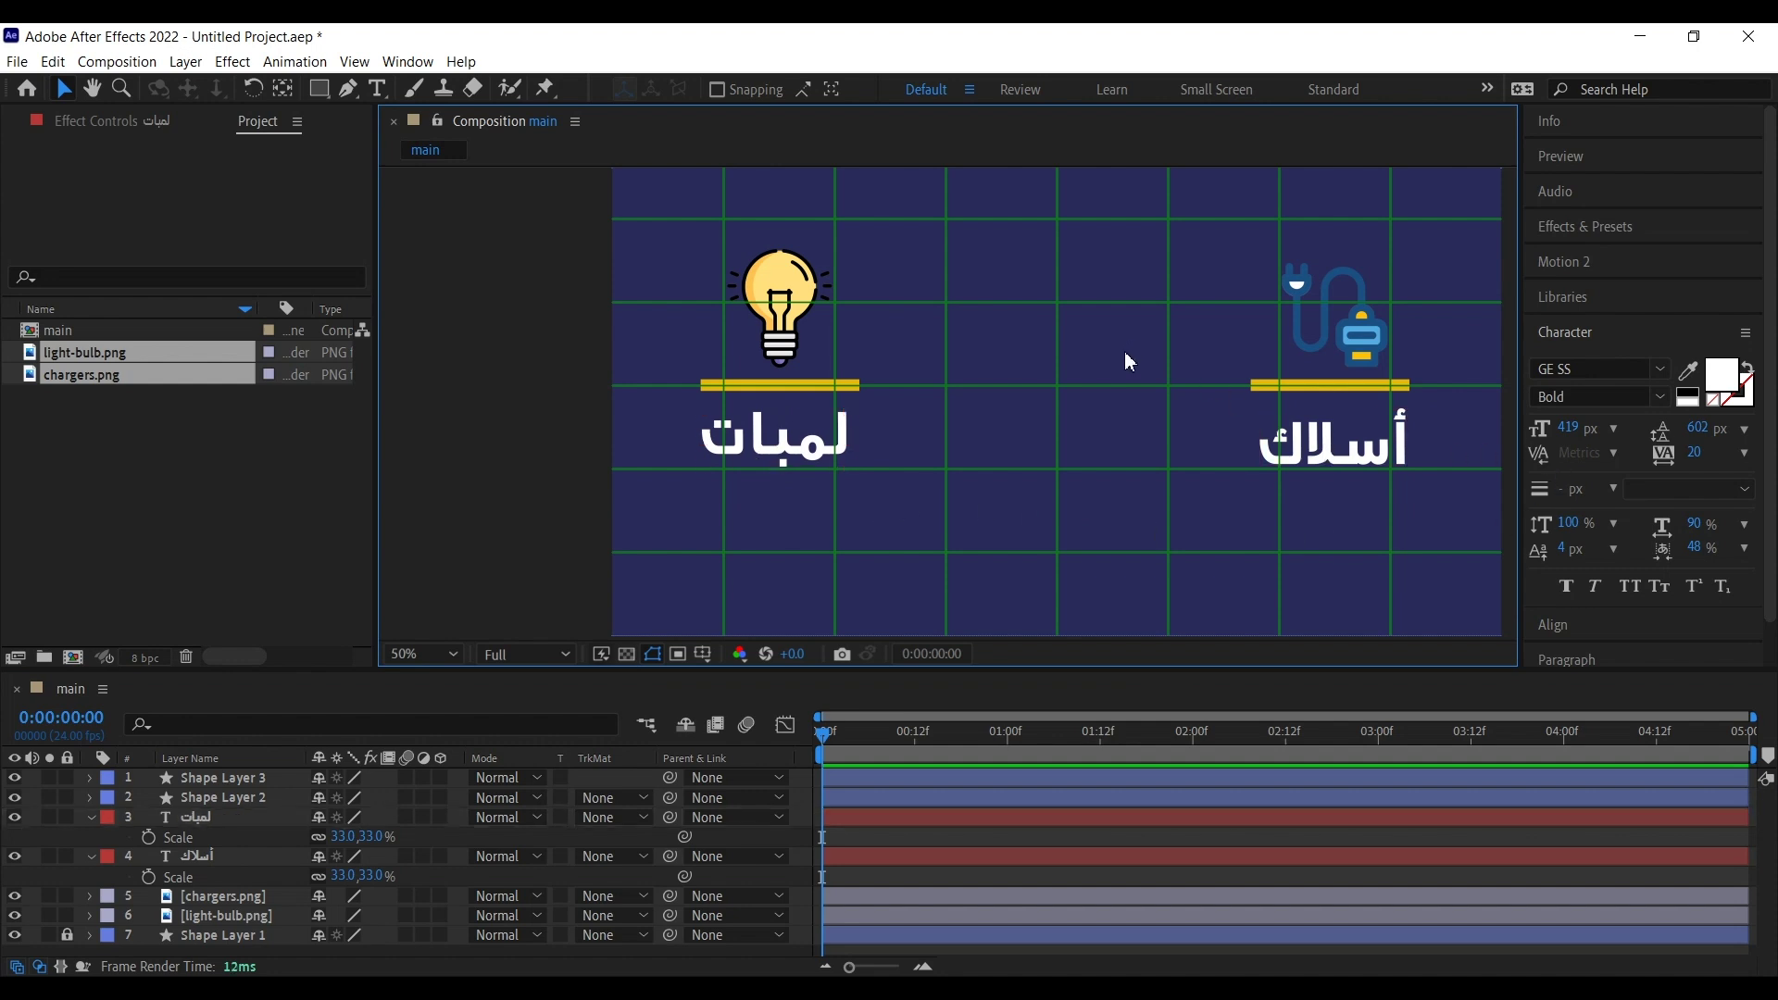
# Step: Add a new text layer reading "العاصي" in the middle of the composition
pyautogui.scroll(-2, 1132, 358)
pyautogui.scroll(2, 1172, 415)
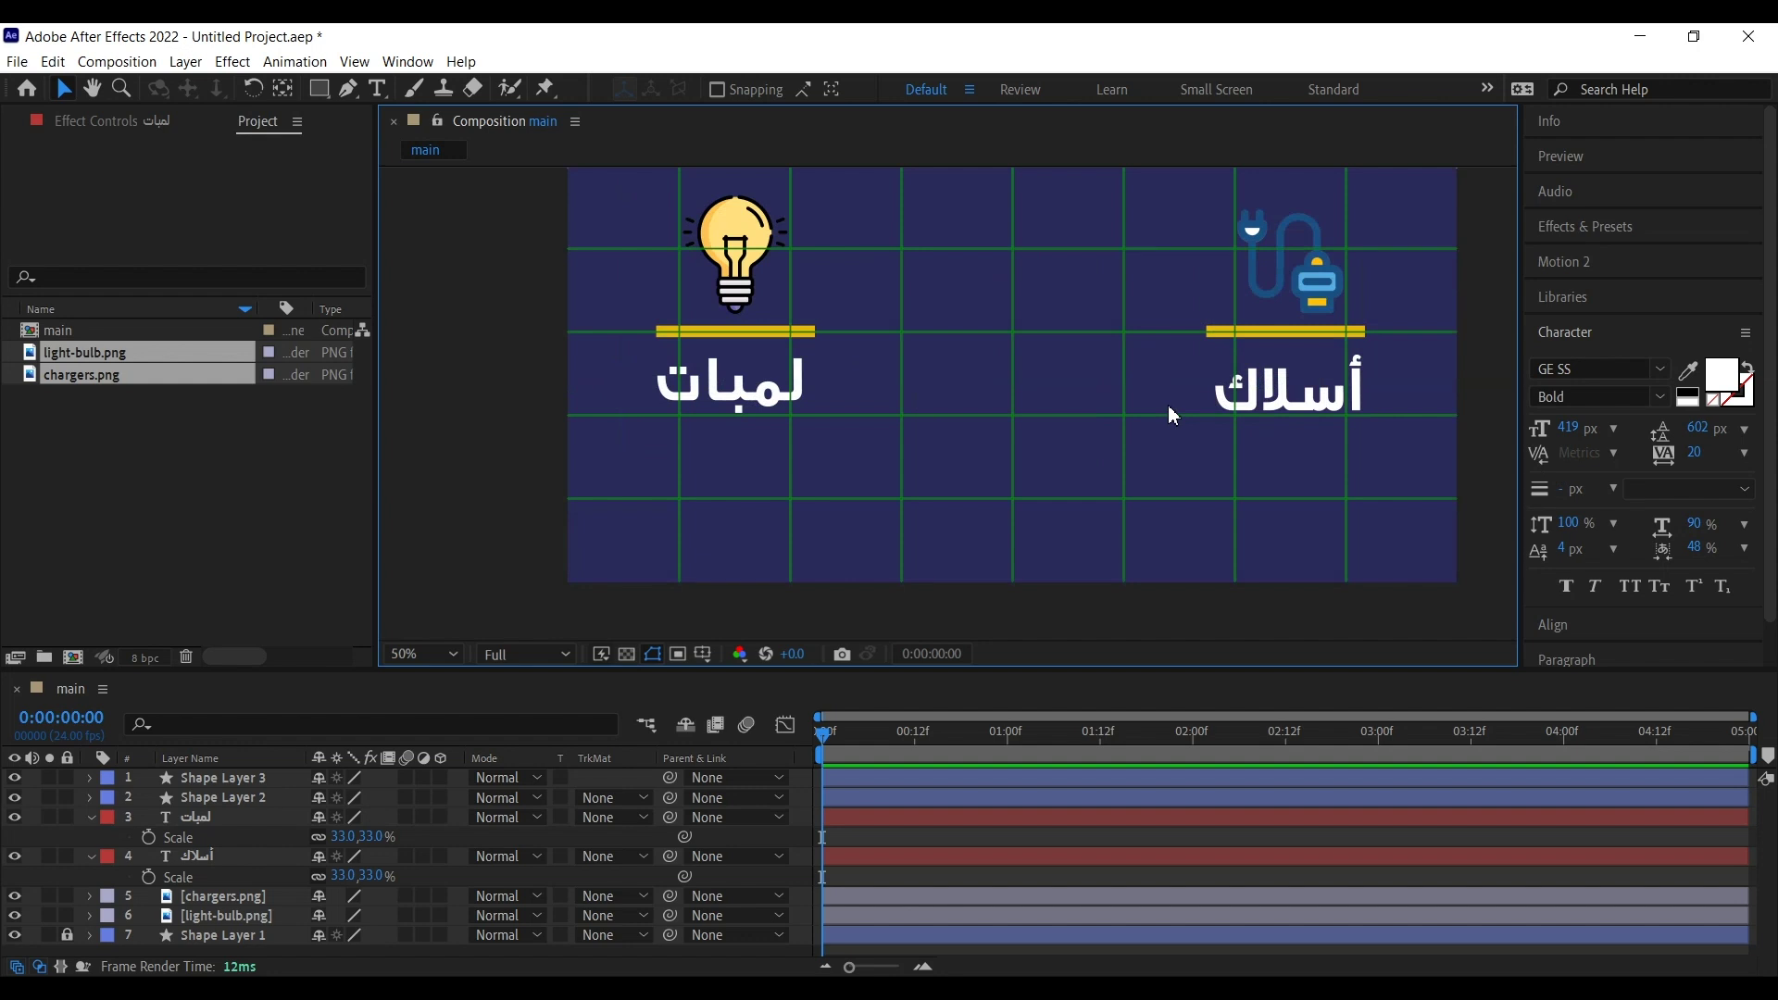
pyautogui.moveTo(1170, 386); pyautogui.dragTo(1074, 450)
pyautogui.click(376, 90)
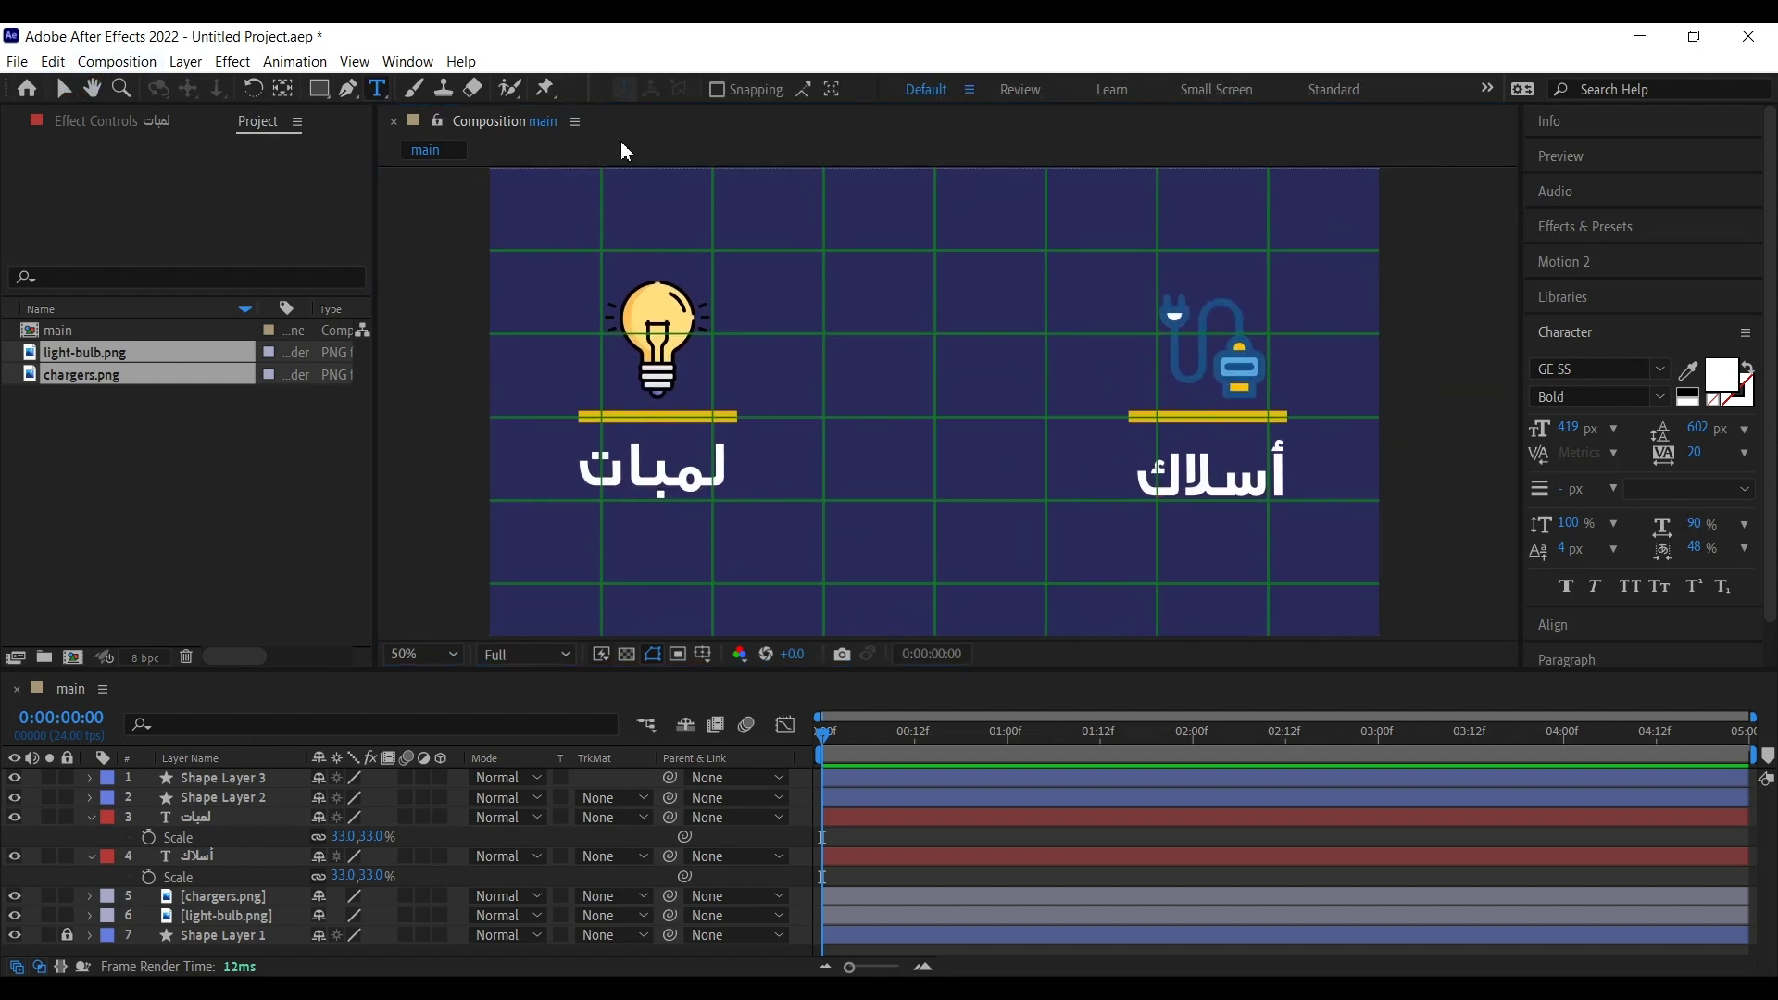
pyautogui.click(1051, 455)
pyautogui.write('العاص')
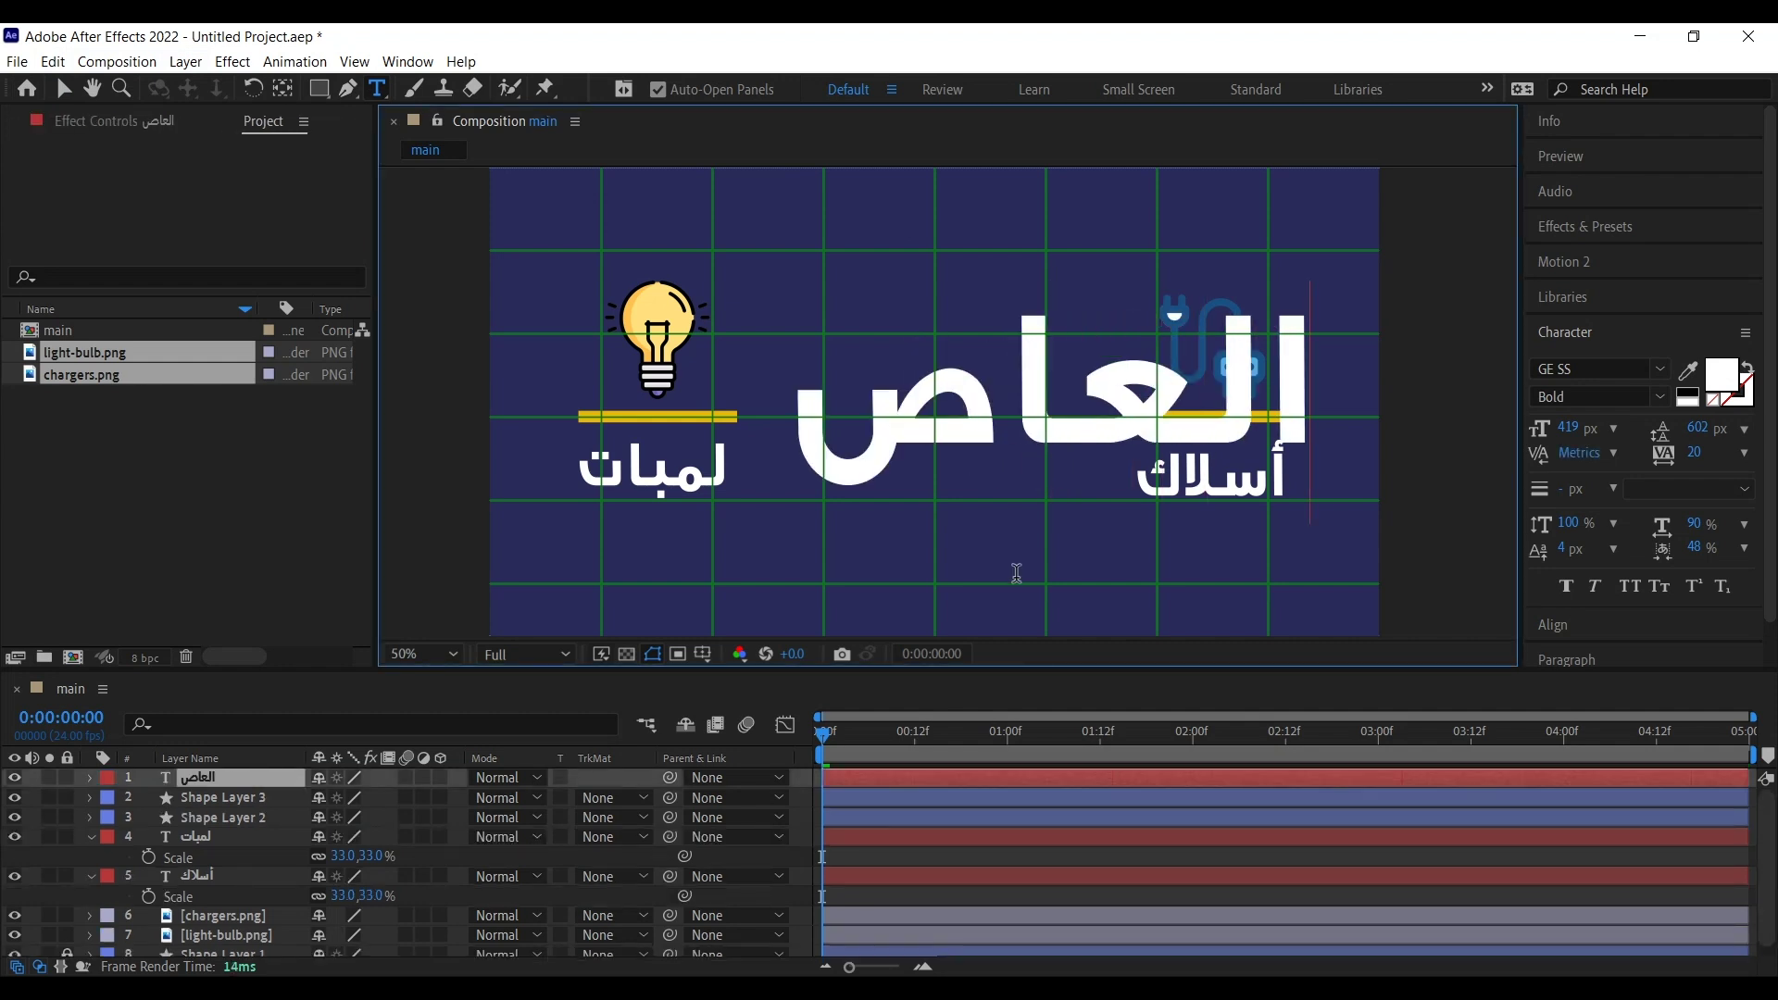
pyautogui.write('ي')
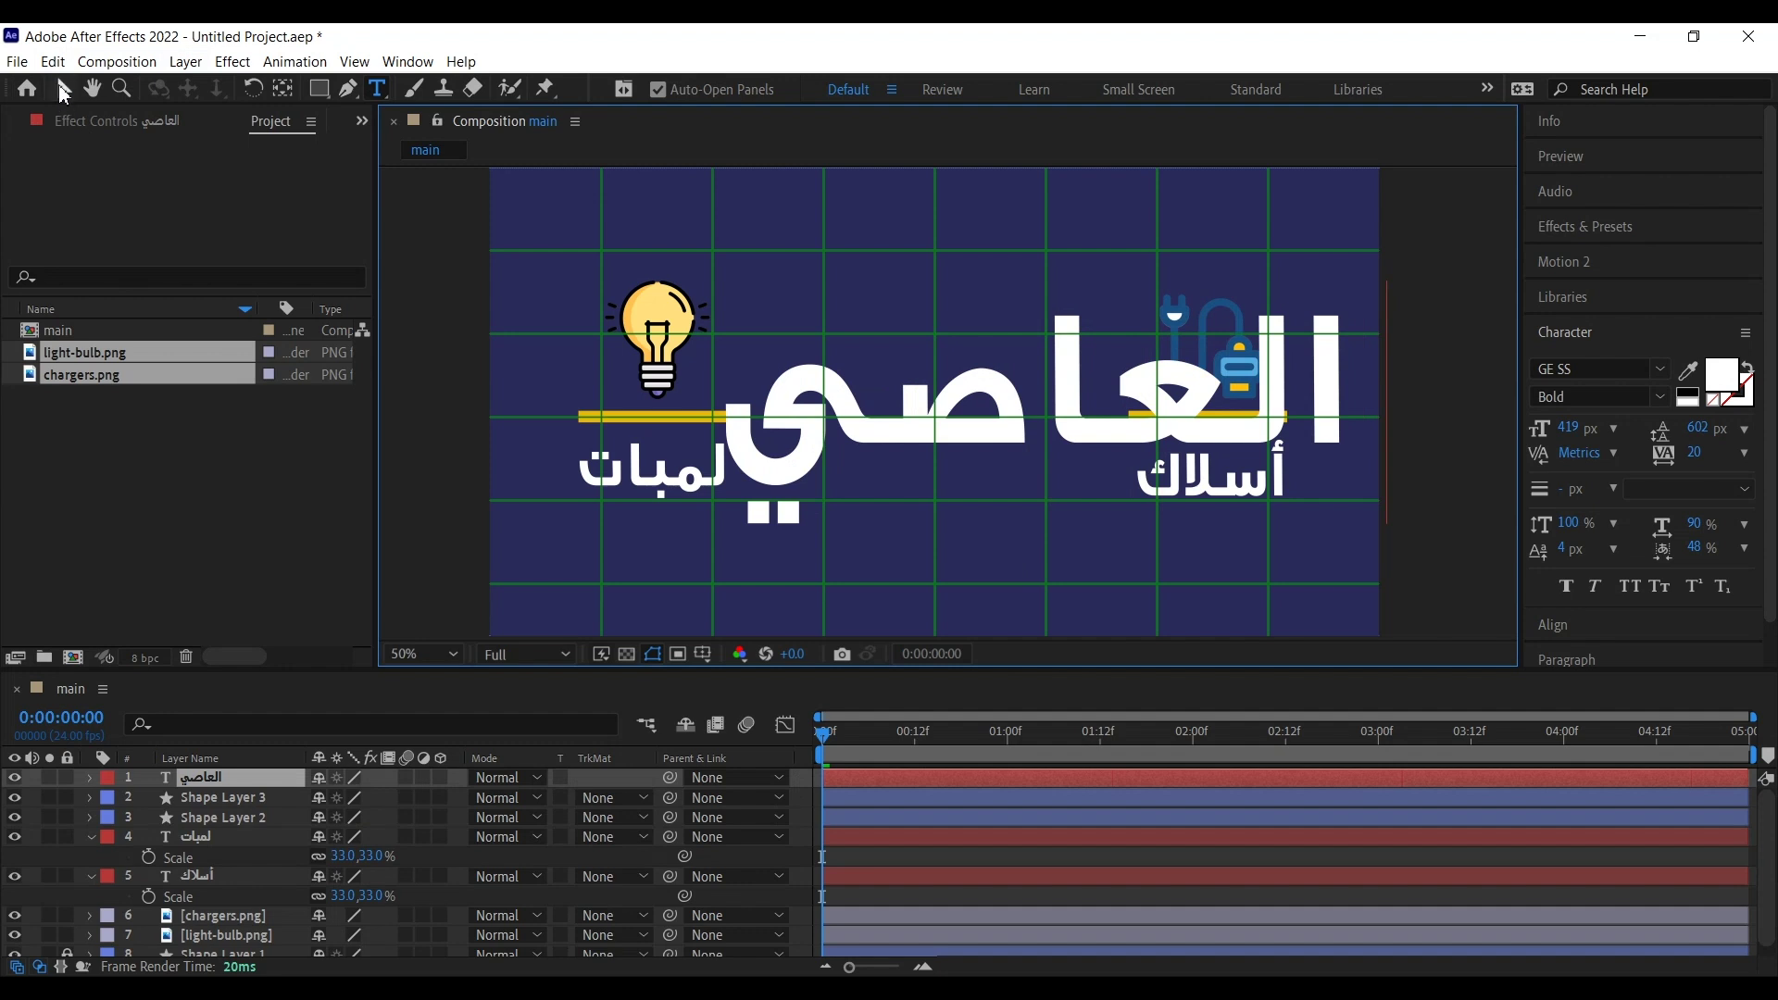
# Step: Scale down the "العاصي" text to fit between the two yellow lines and move it to the middle of the composition
pyautogui.click(64, 92)
pyautogui.moveTo(1351, 430); pyautogui.dragTo(1105, 430)
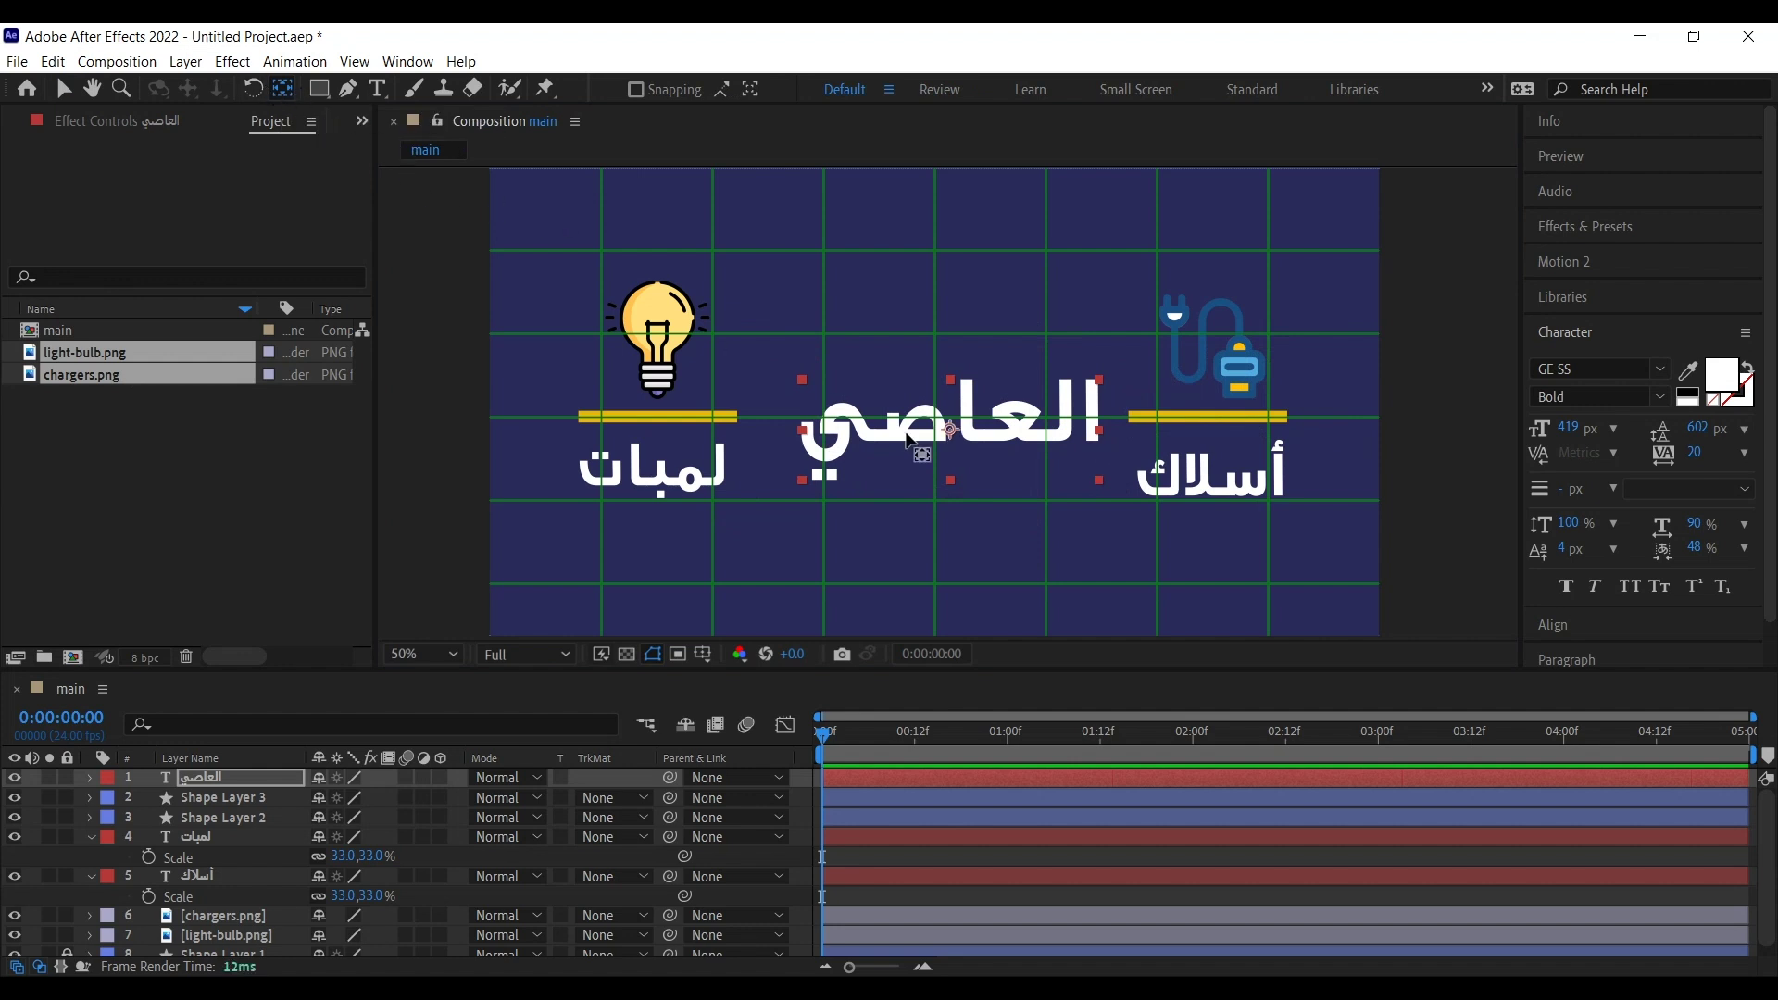
pyautogui.press('v')
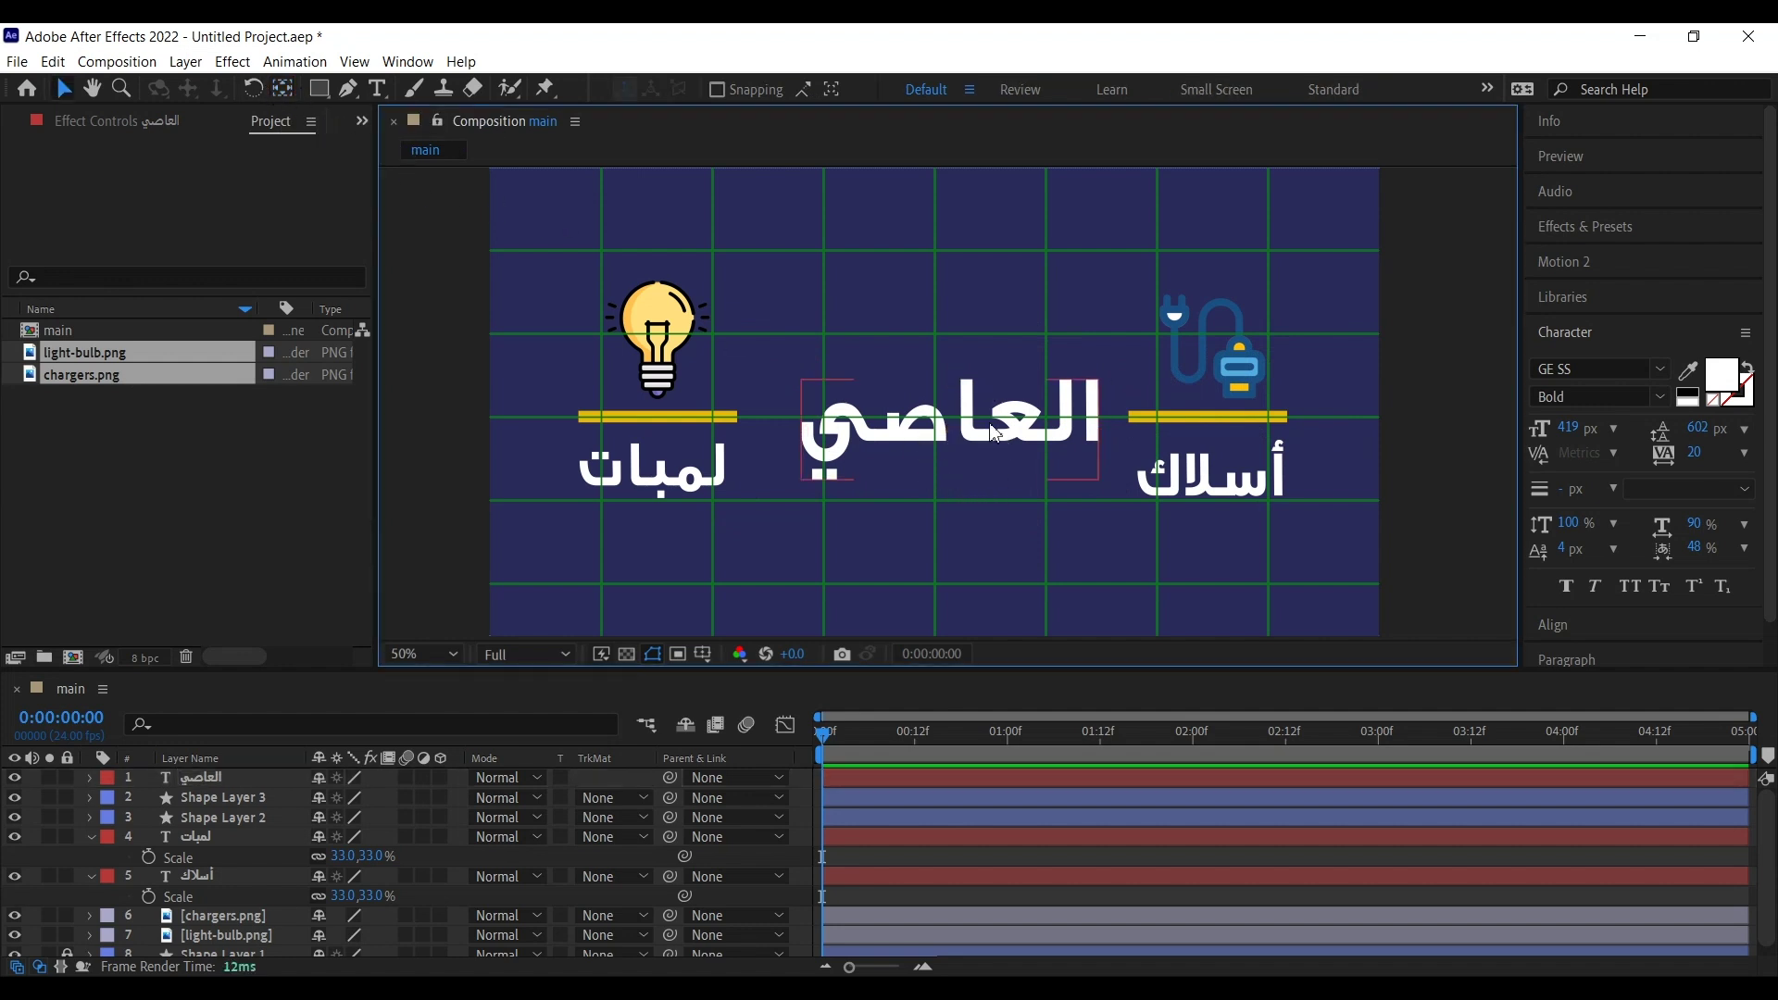
pyautogui.moveTo(991, 425); pyautogui.dragTo(973, 416)
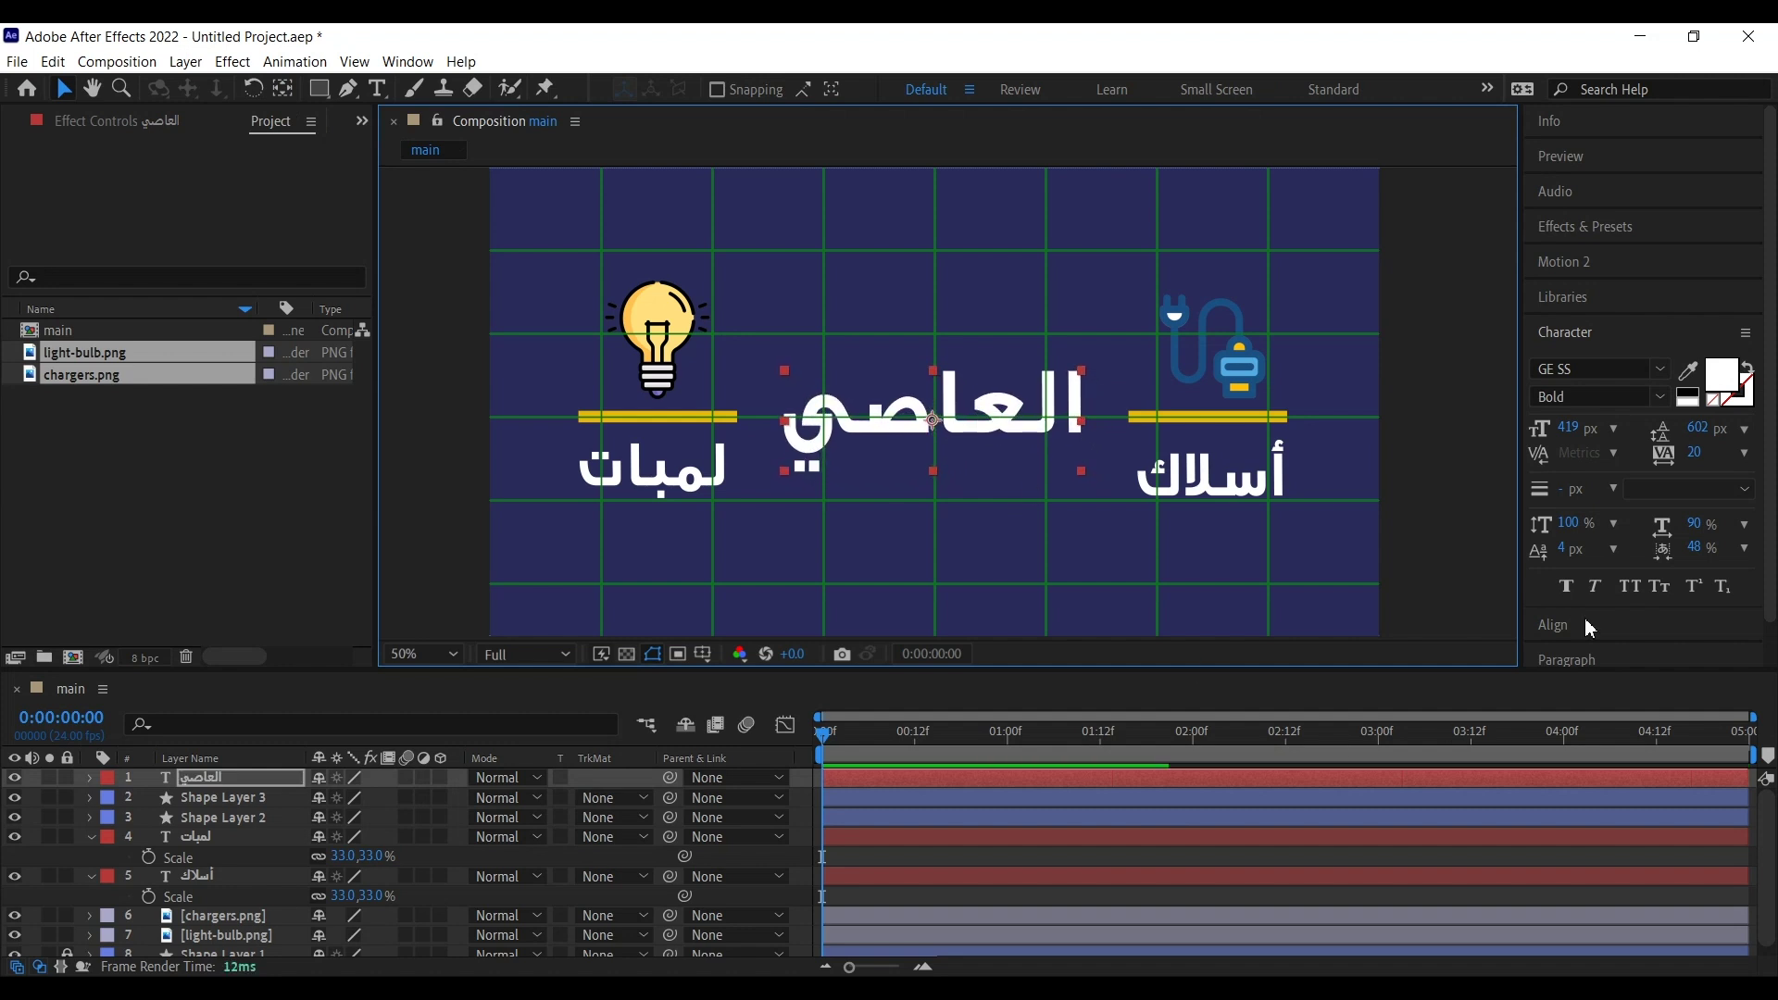
# Step: Align the "العاصي" text to the composition's horizontal and vertical centre
pyautogui.click(1614, 326)
pyautogui.click(1609, 370)
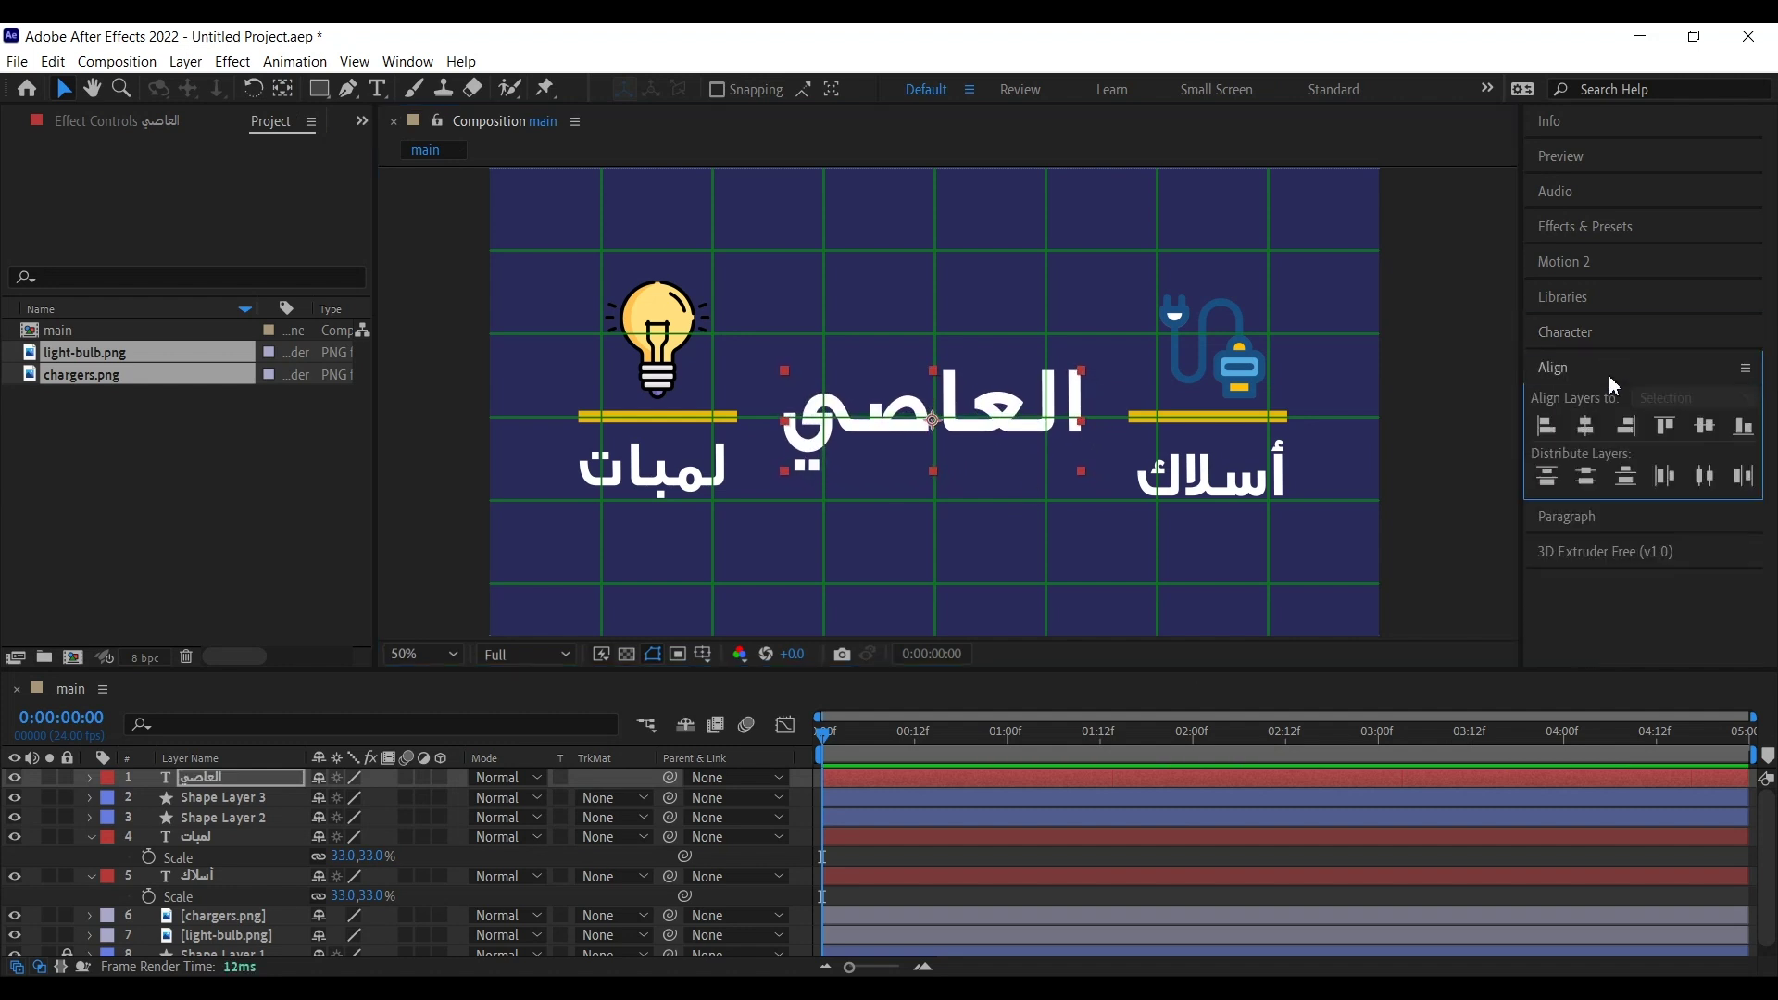
pyautogui.click(1589, 428)
pyautogui.click(1701, 427)
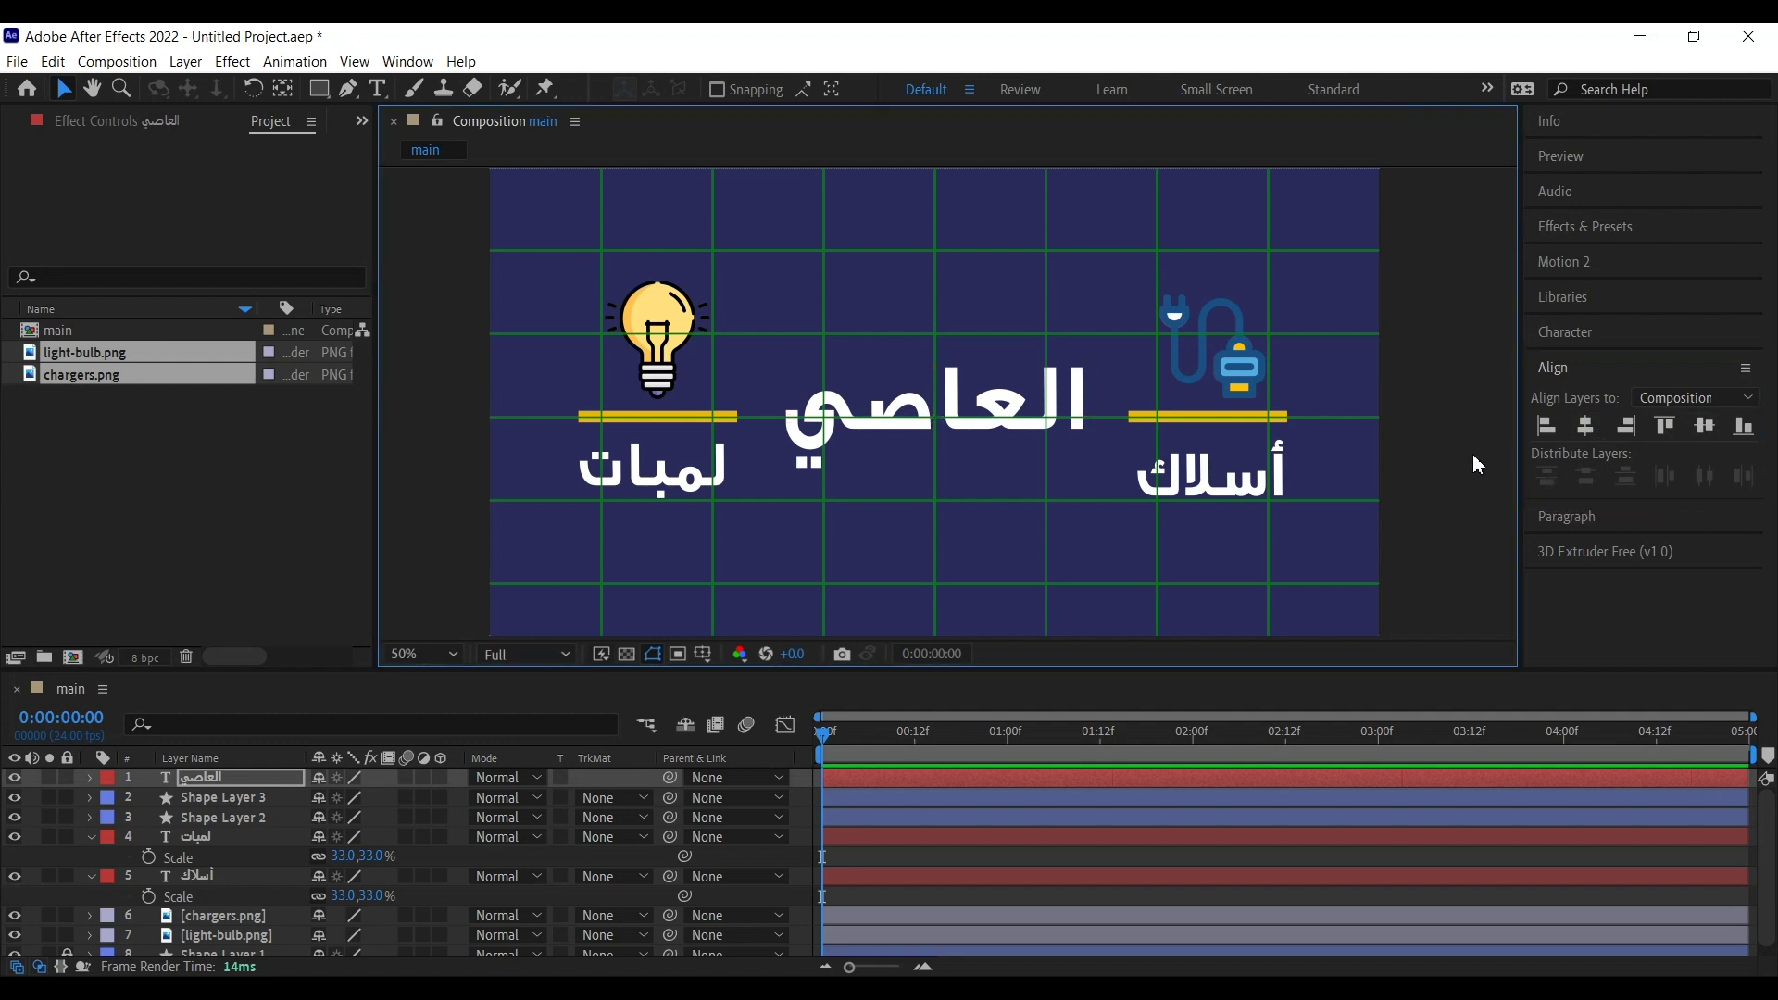
# Step: Align the two yellow divider lines with each other by their vertical centres
pyautogui.click(1219, 419)
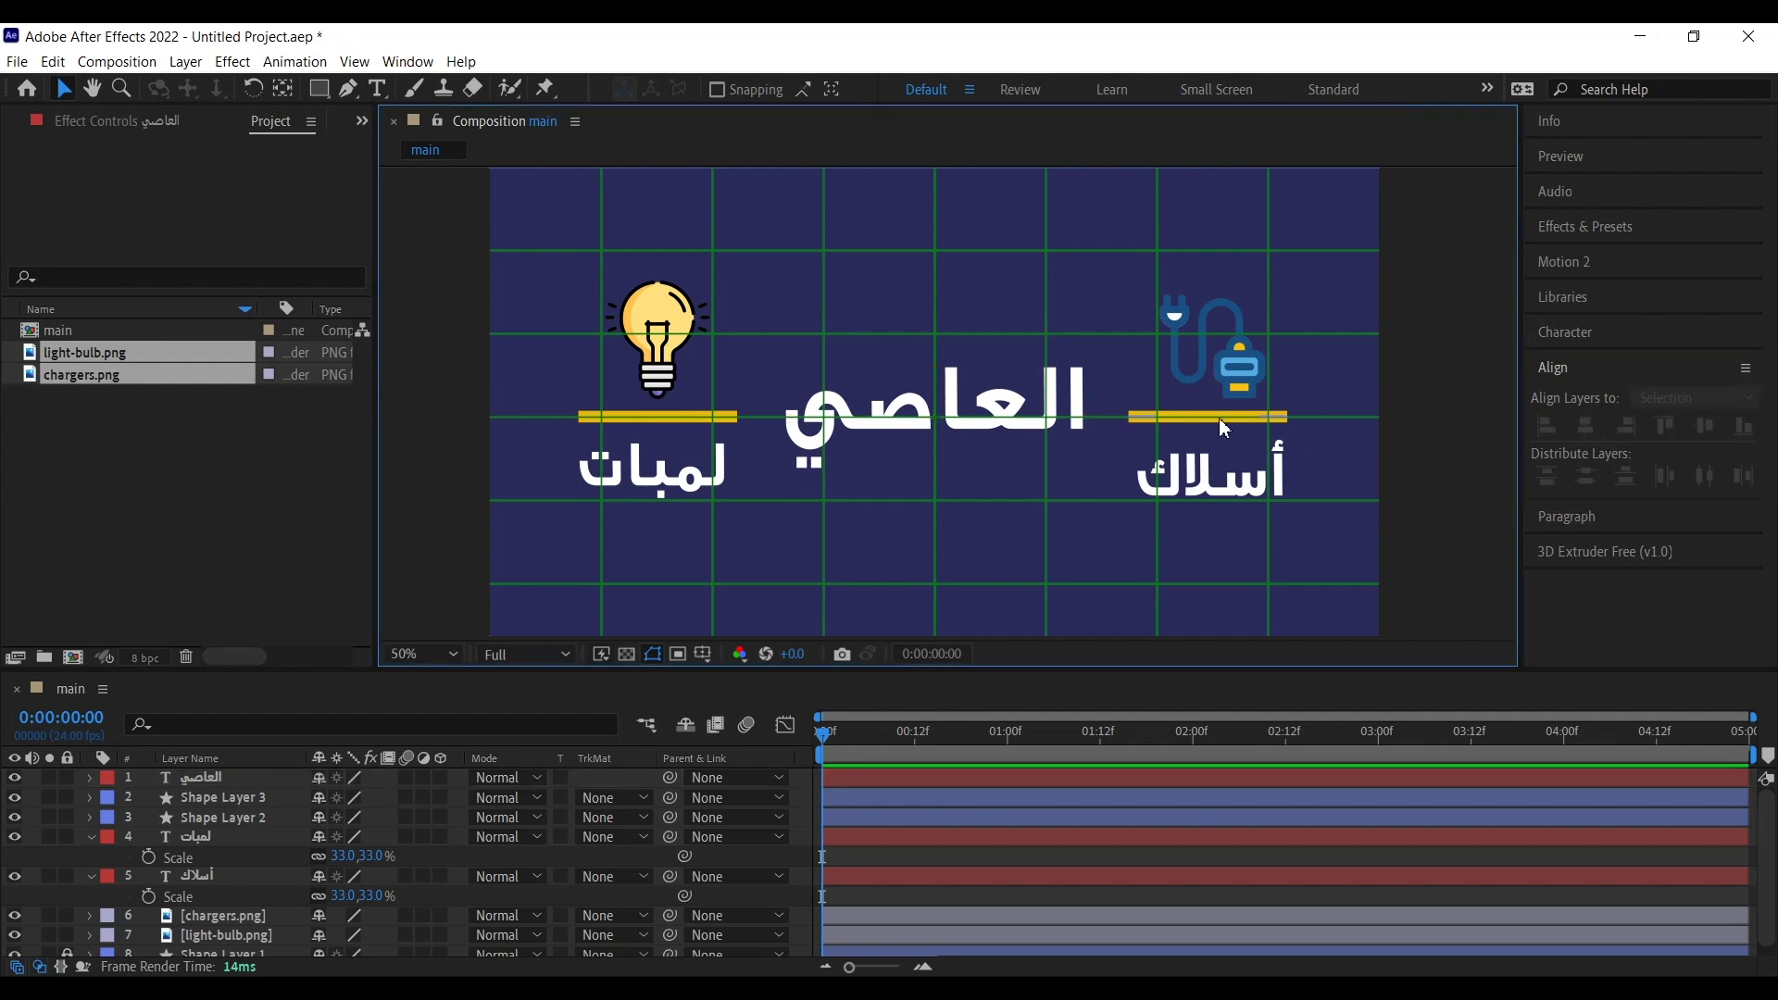
pyautogui.keyDown('shift'); pyautogui.click(701, 419); pyautogui.keyUp('shift')
pyautogui.click(1699, 426)
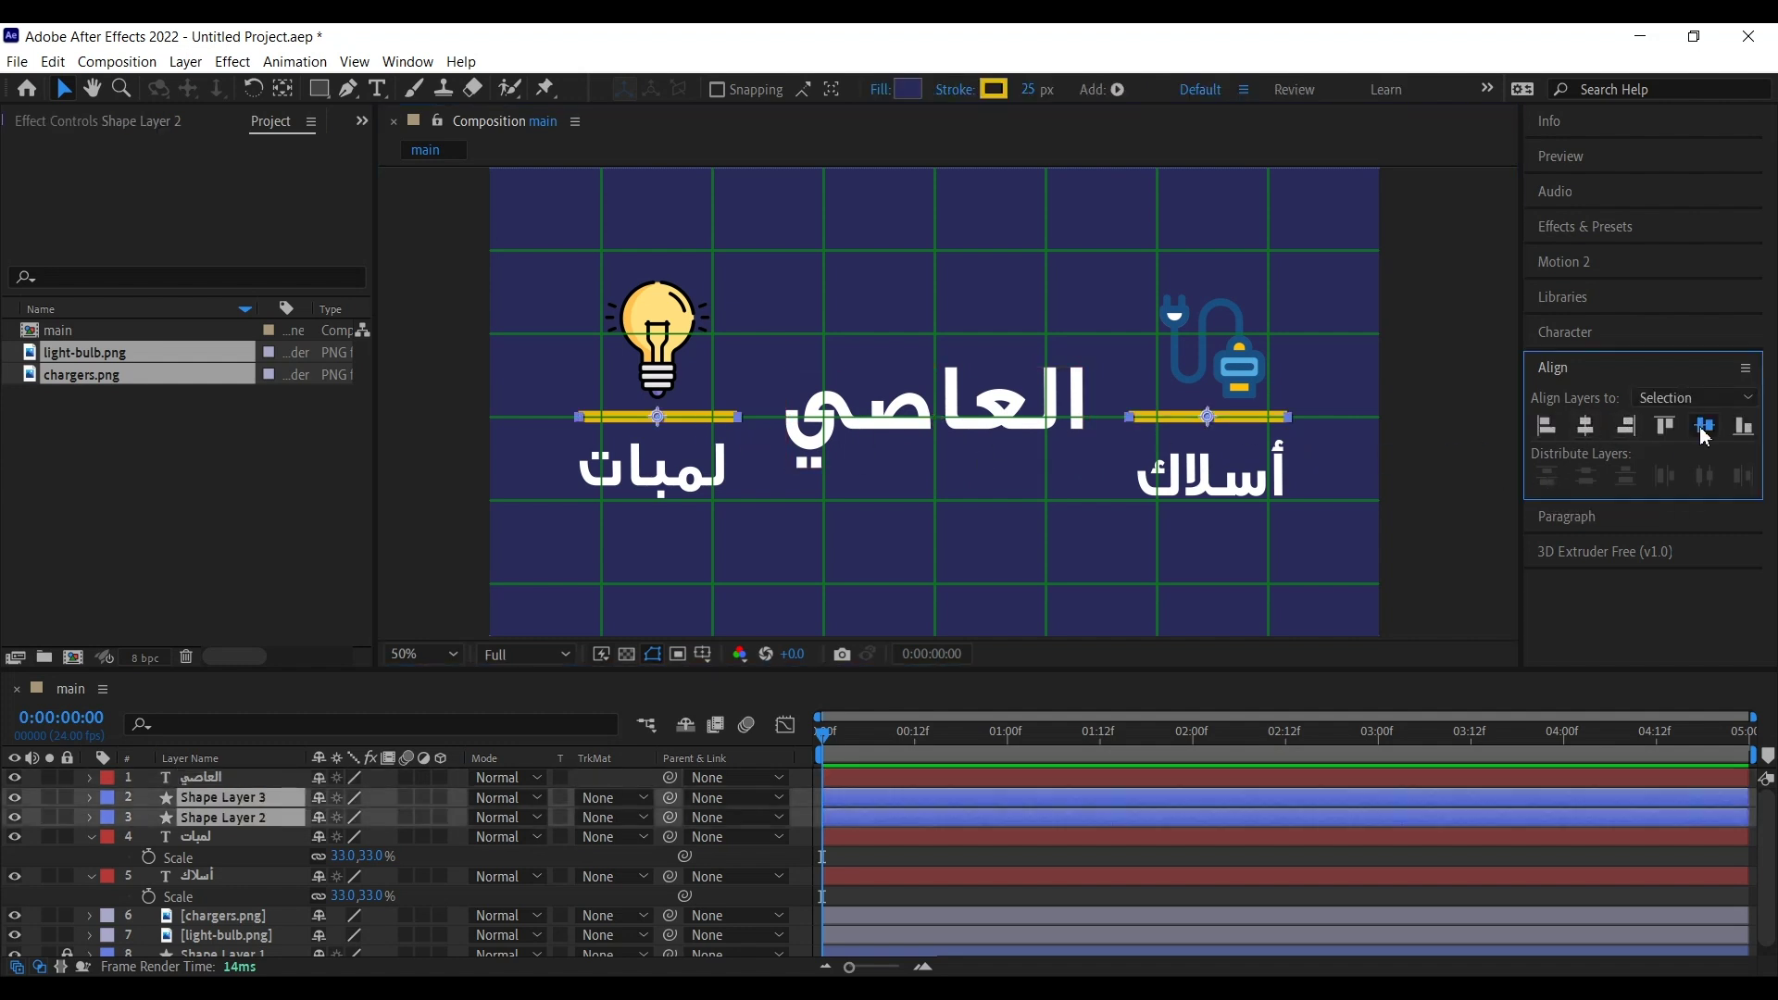
pyautogui.click(1455, 435)
pyautogui.click(1243, 359)
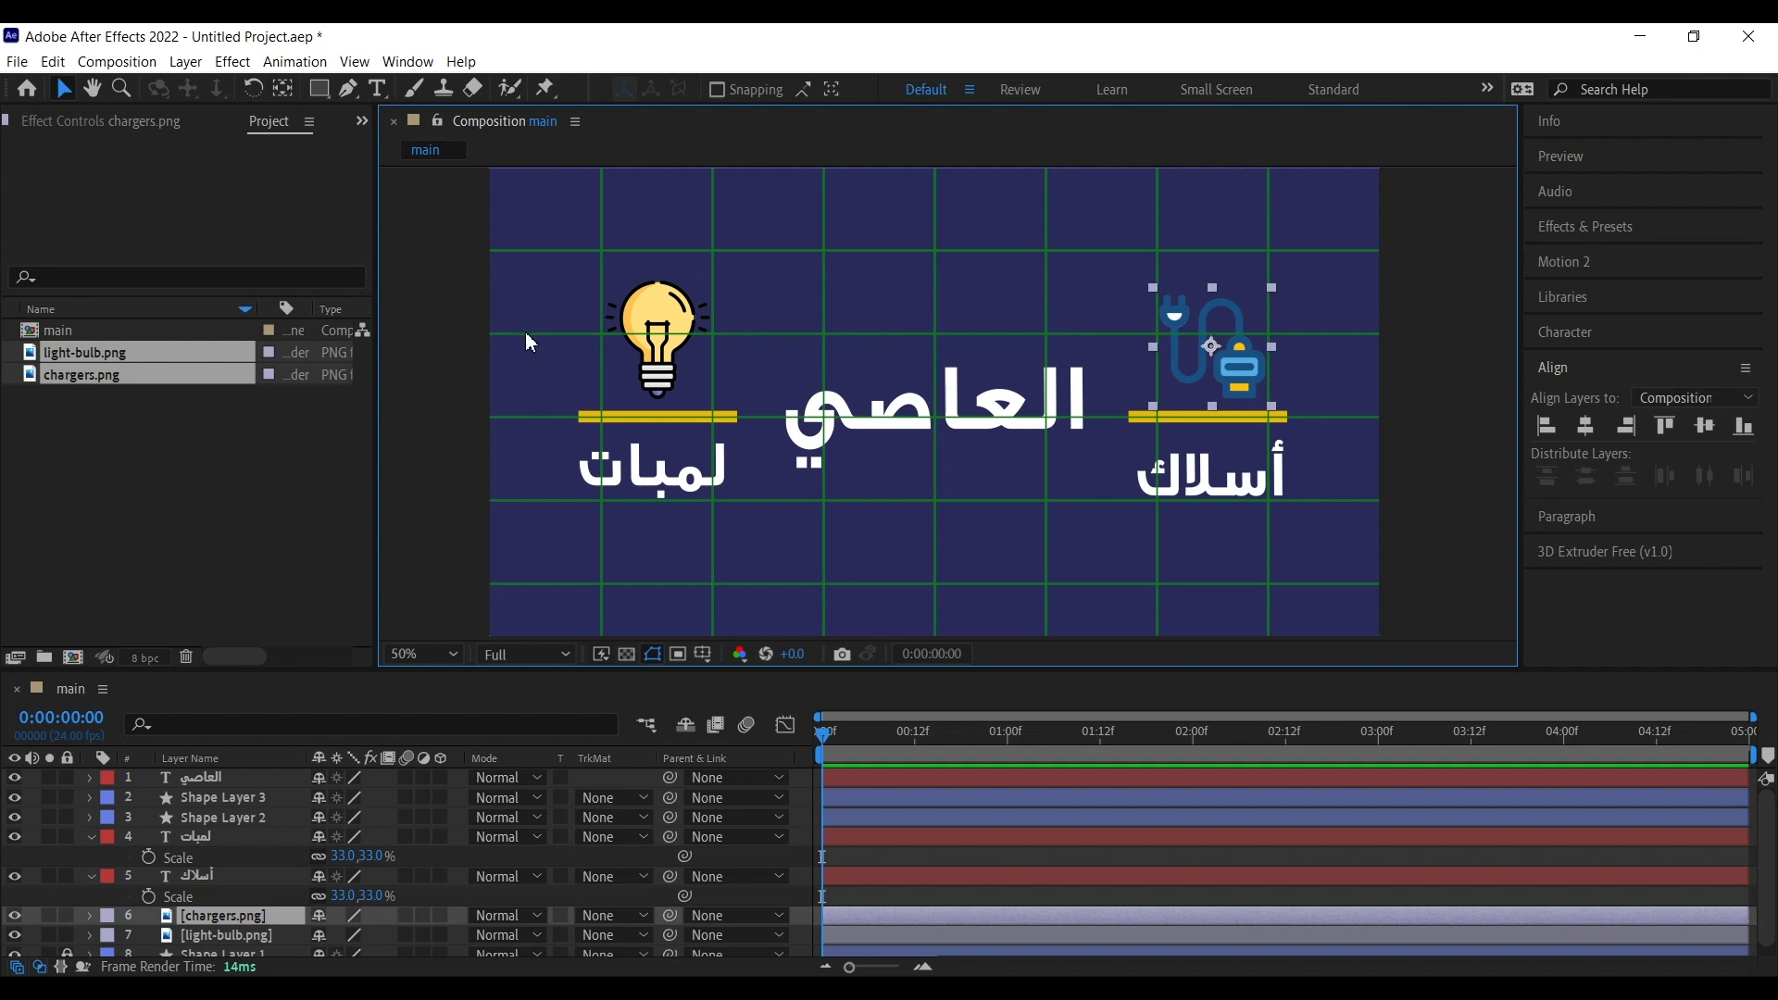
pyautogui.click(1426, 342)
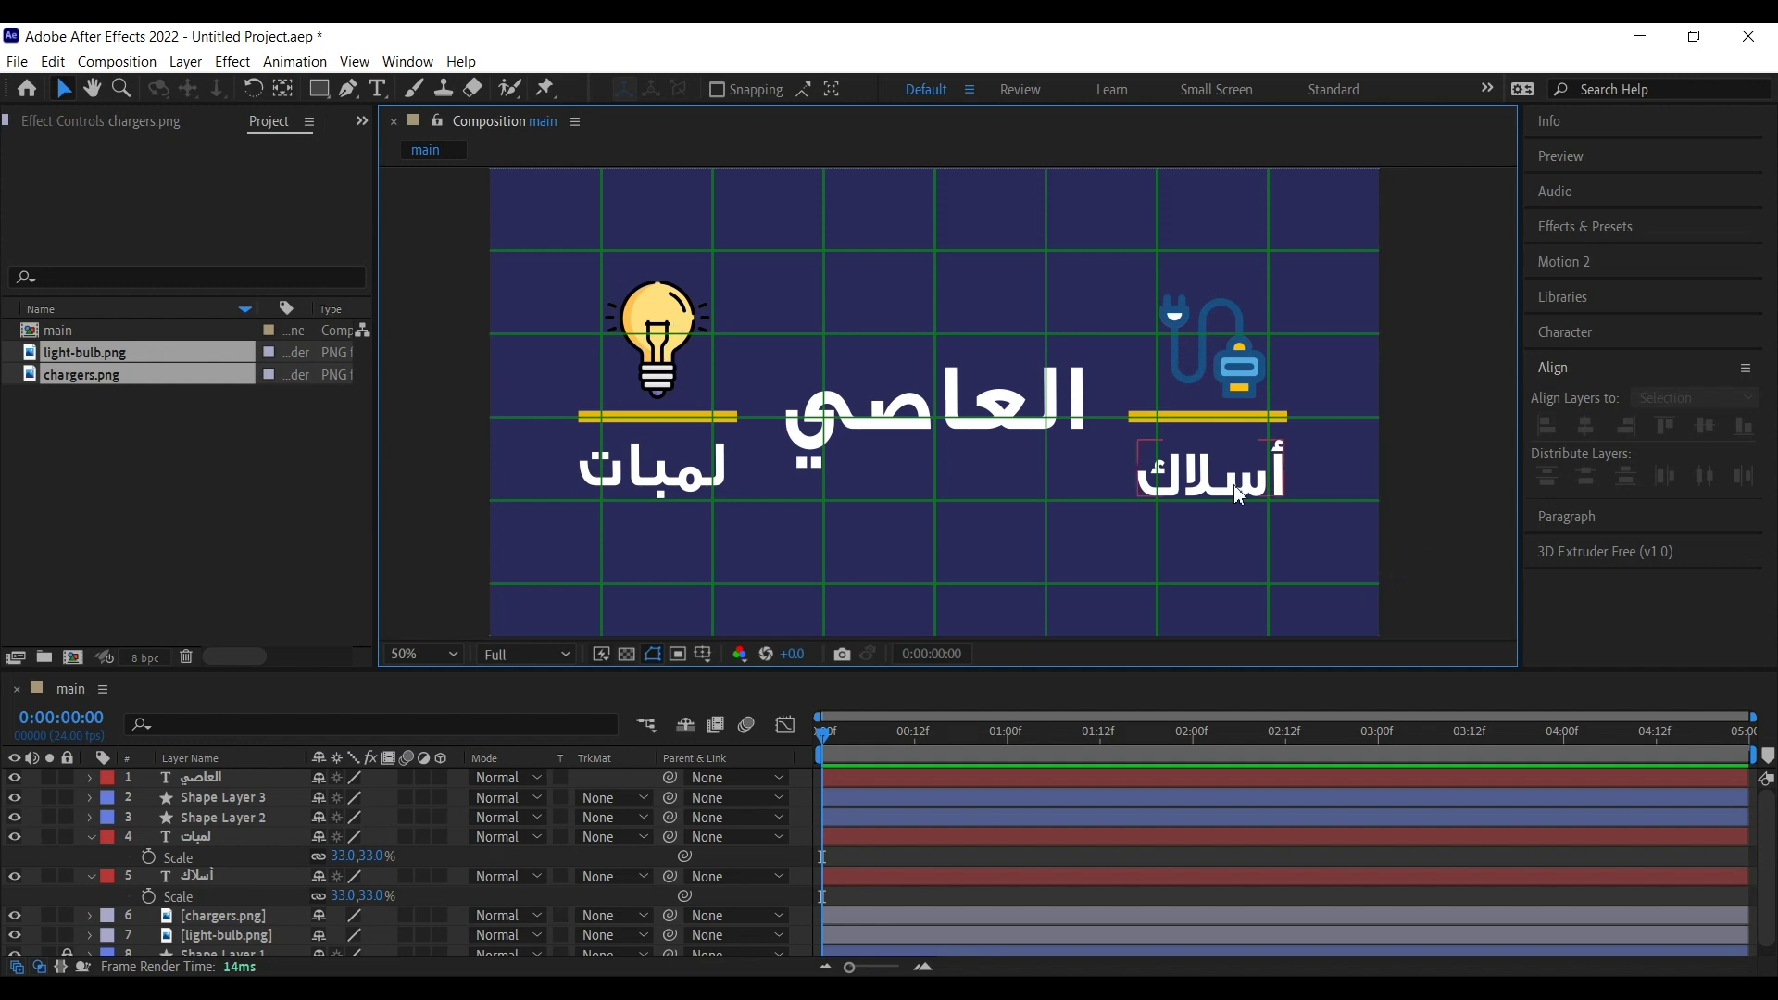
pyautogui.click(1204, 472)
pyautogui.click(627, 477)
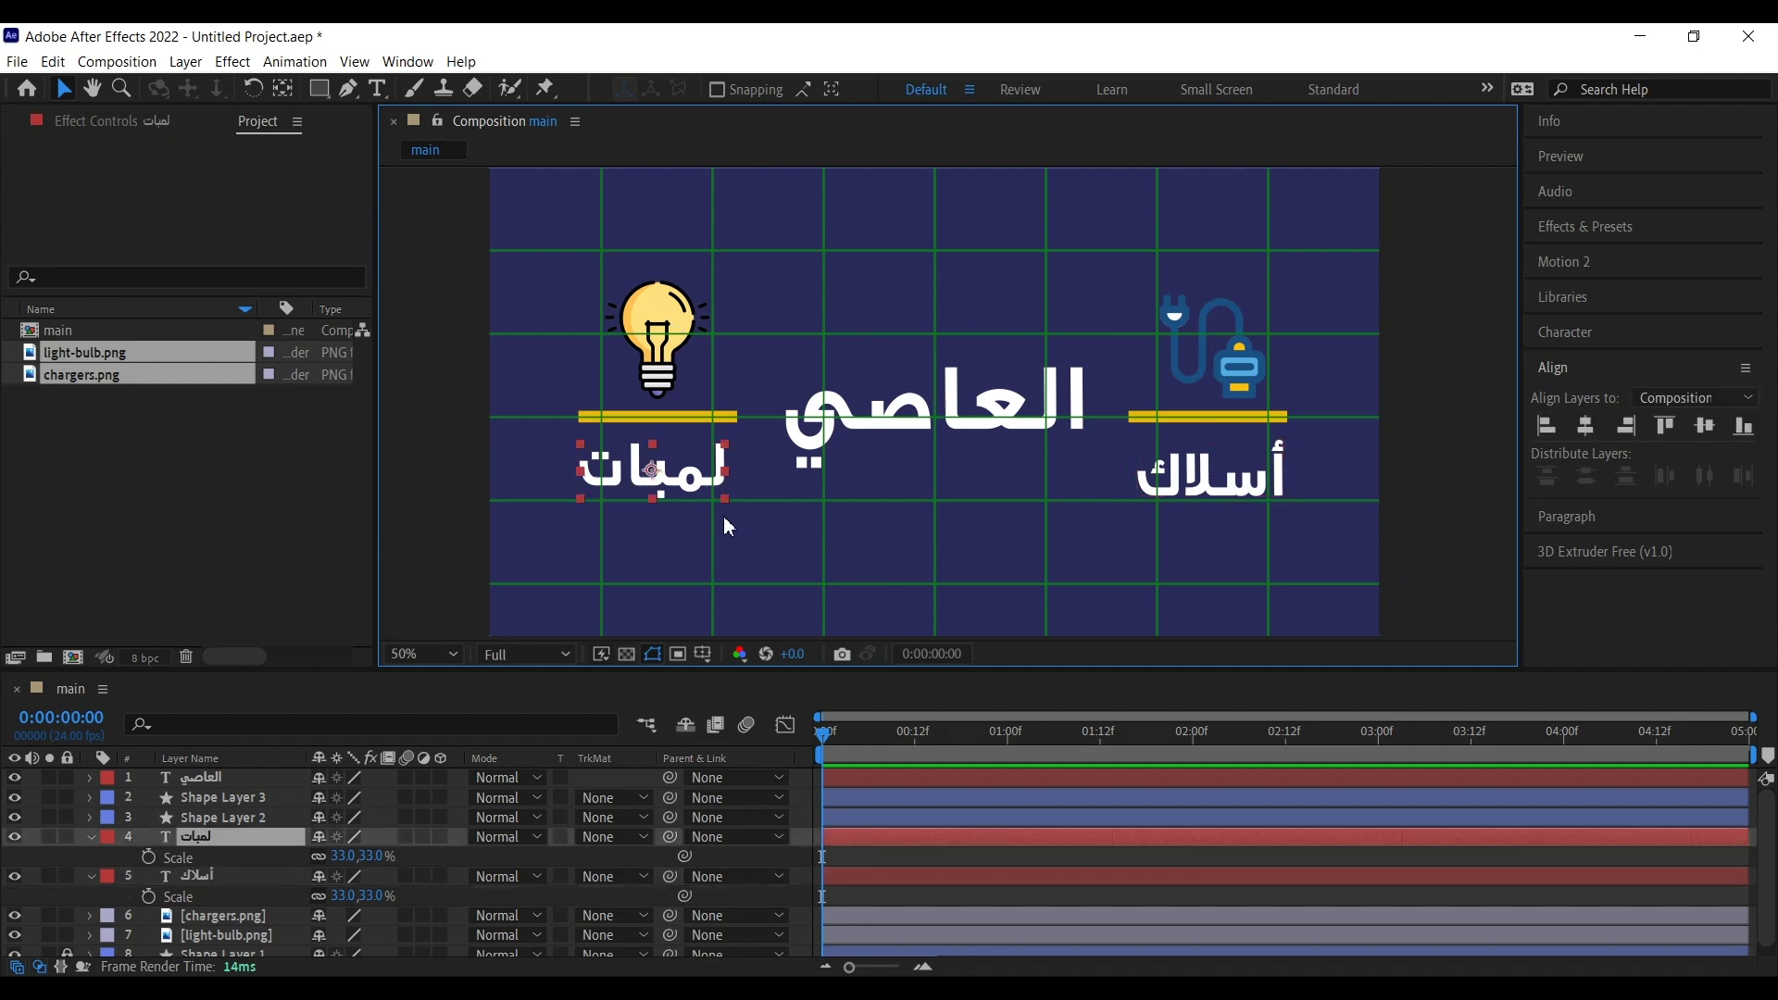
pyautogui.click(1410, 440)
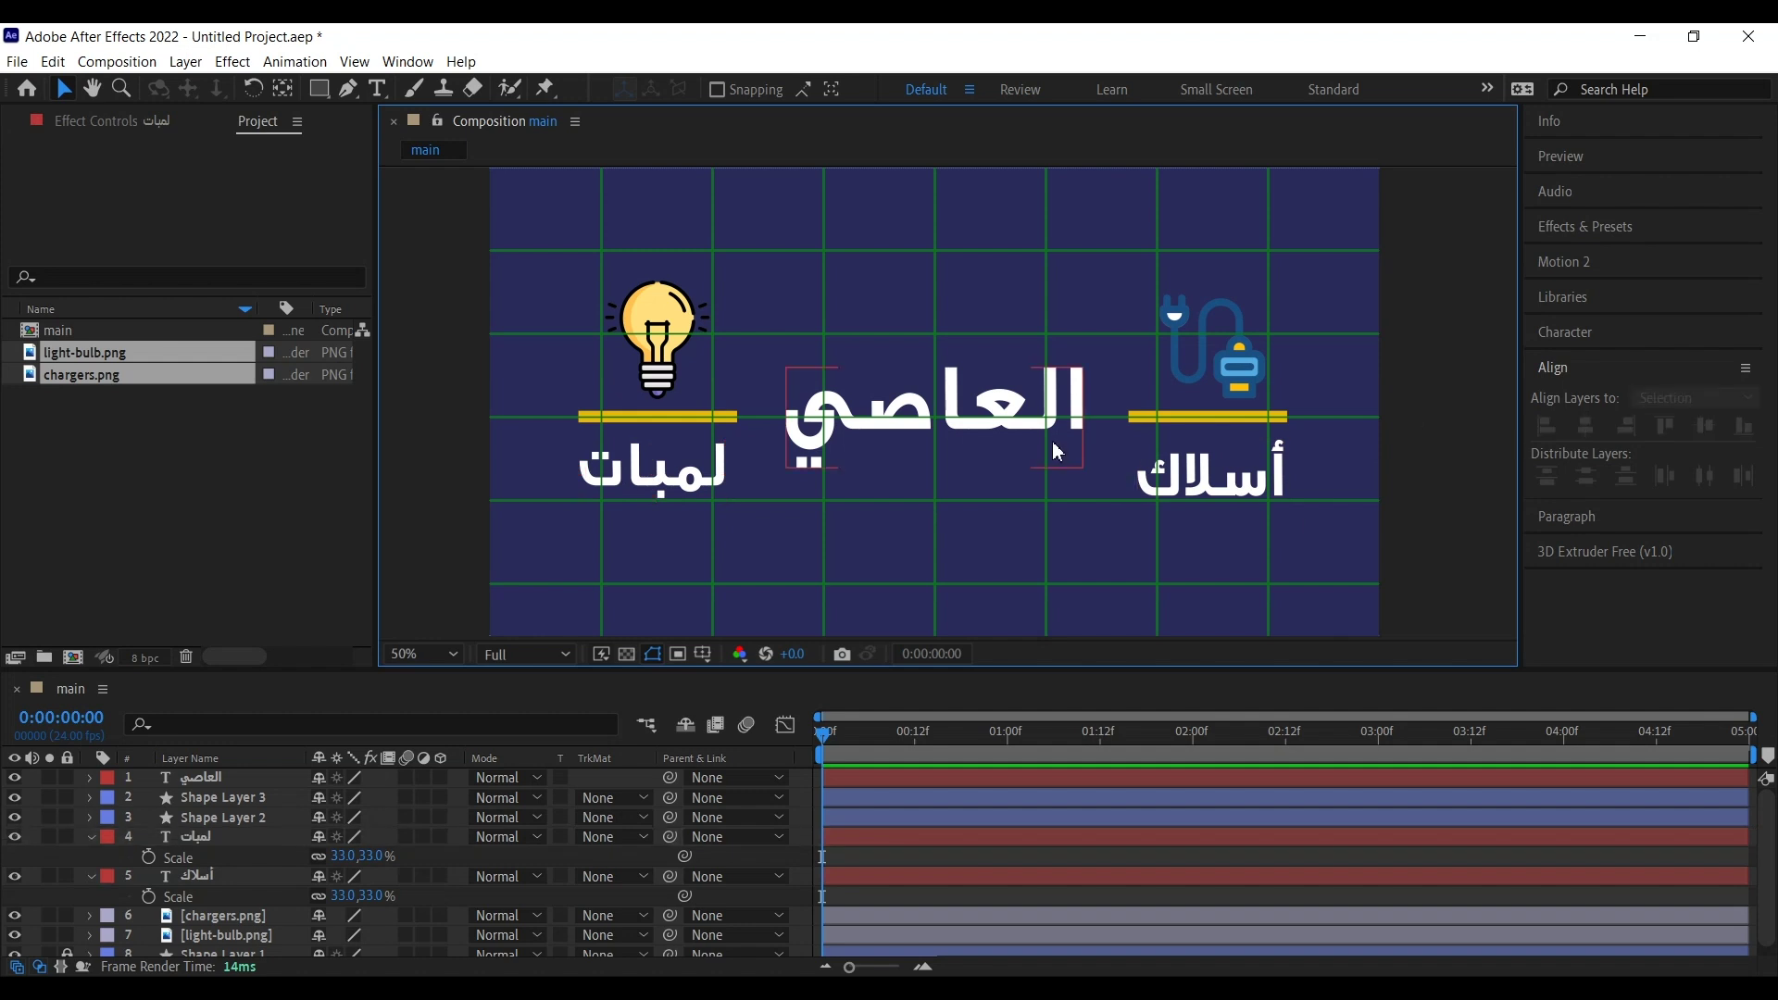
# Step: Turn off the green grid overlay and show the whole composition in the viewer
pyautogui.scroll(-2, 957, 400)
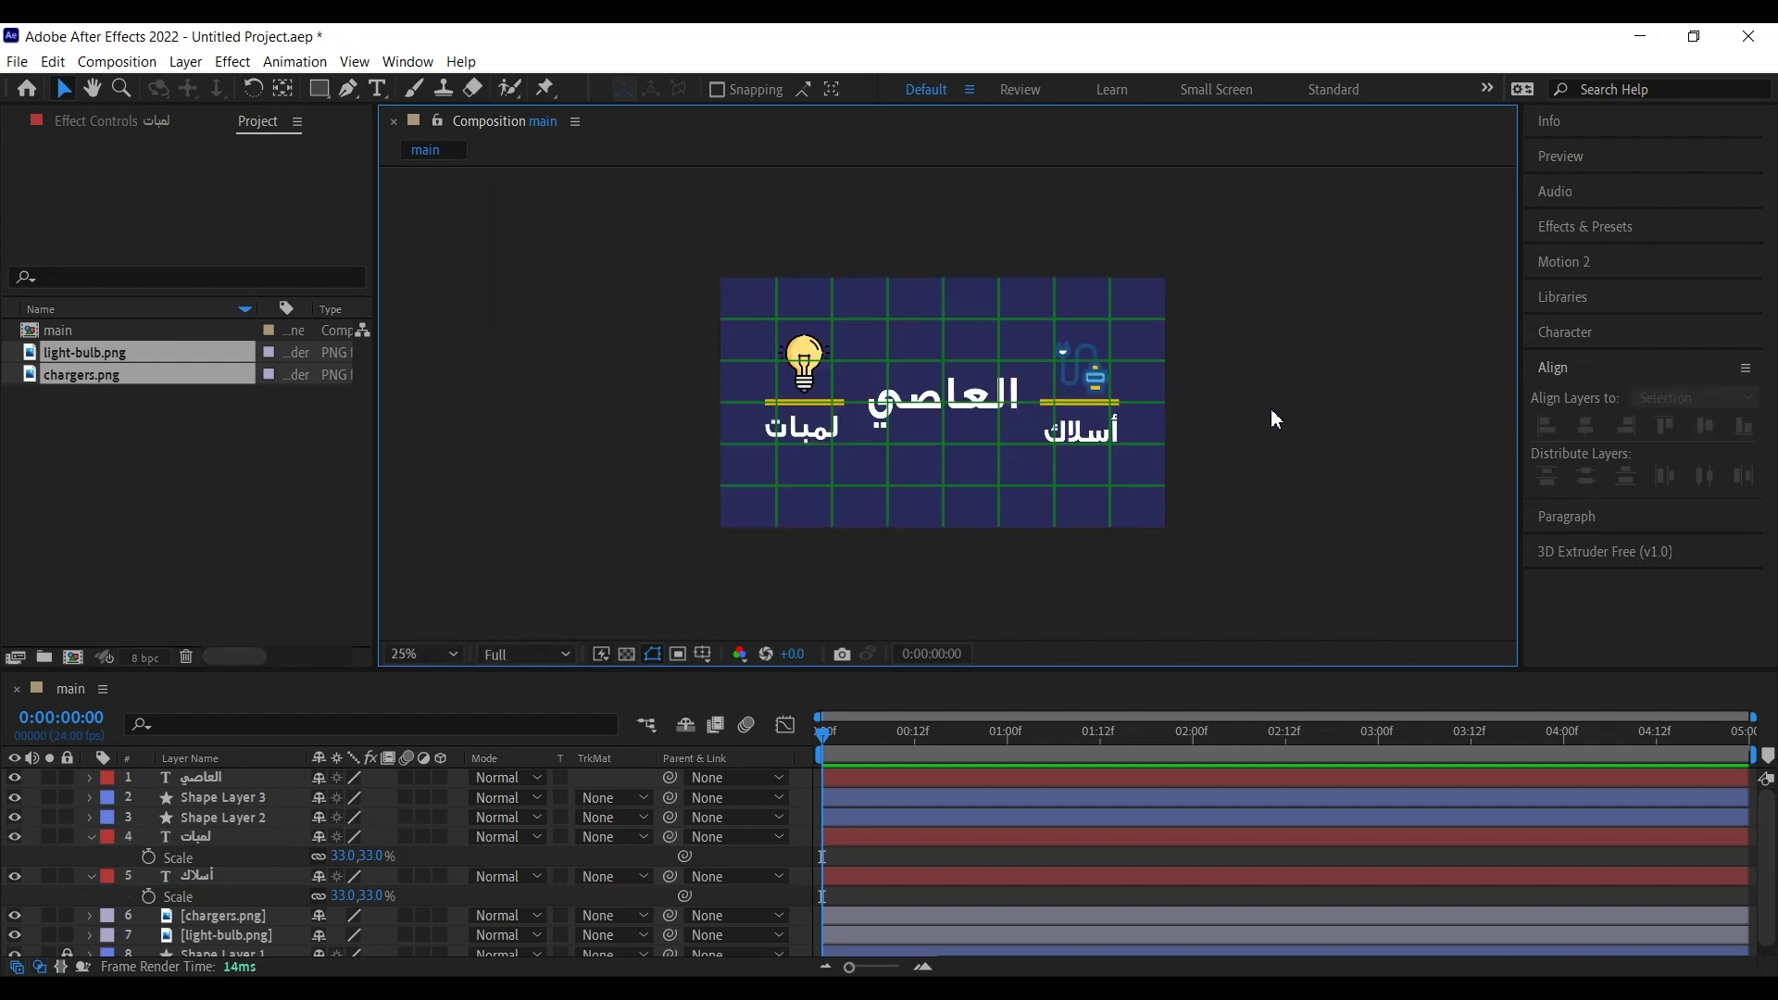
pyautogui.click(704, 656)
pyautogui.click(732, 725)
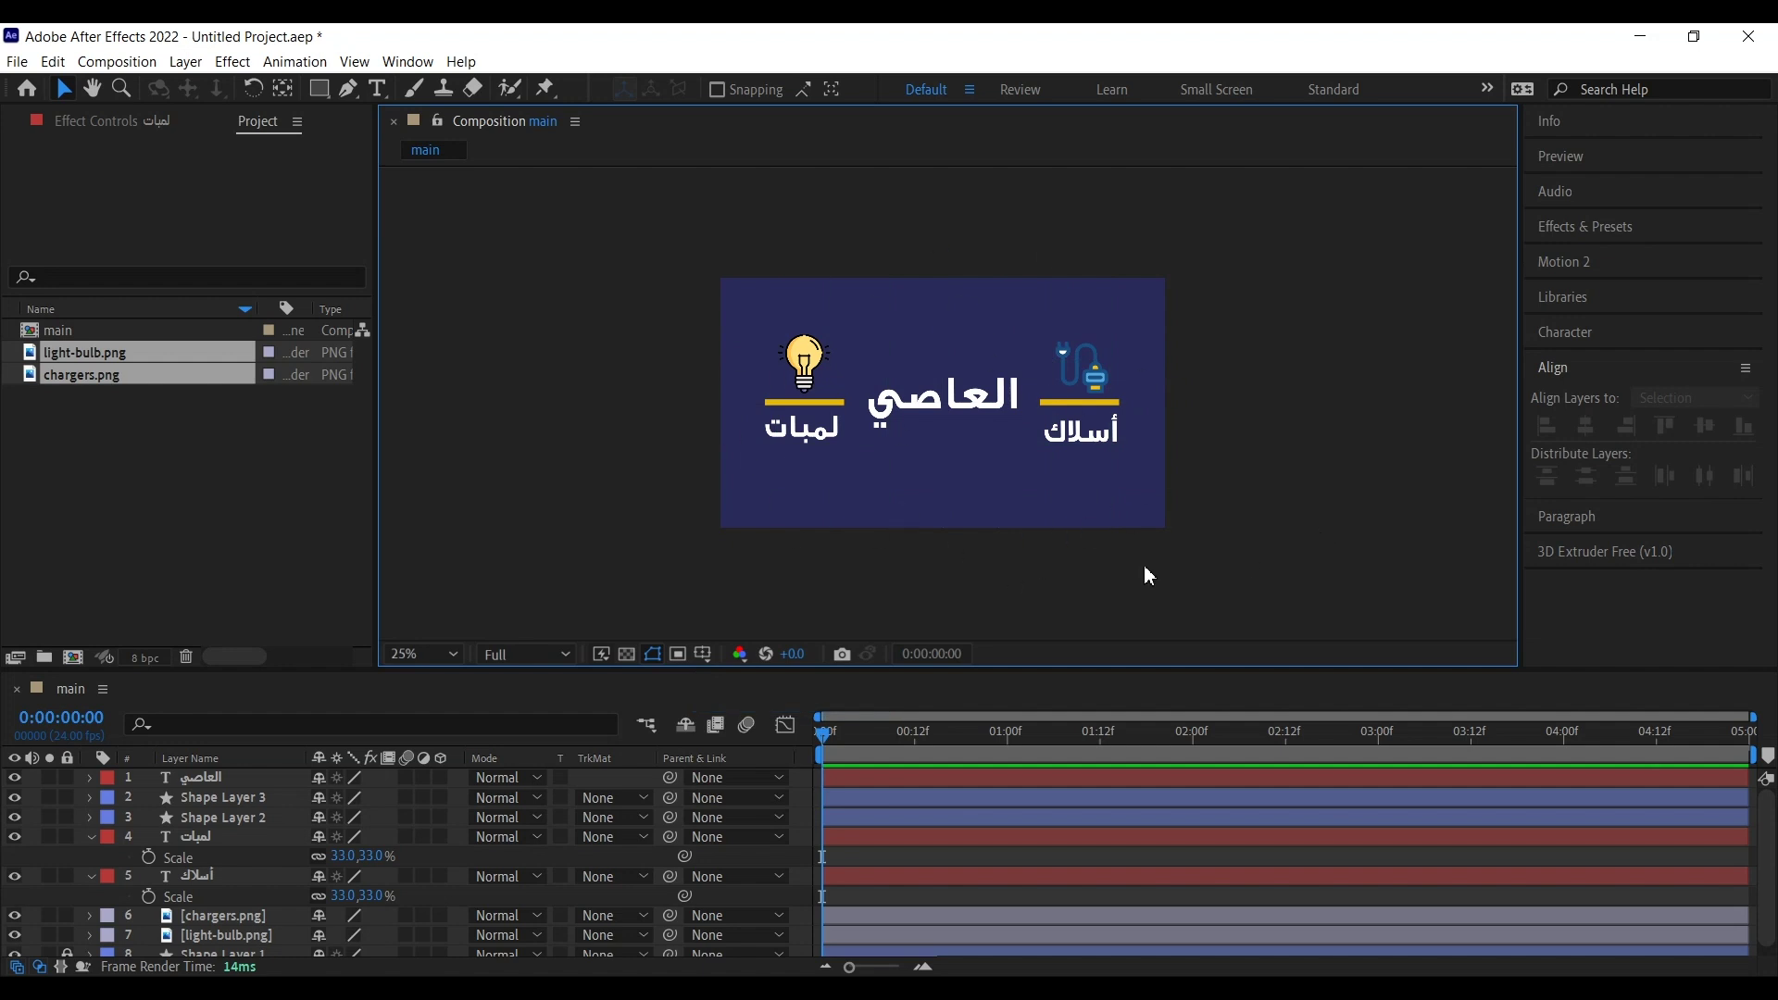
pyautogui.press('space')
pyautogui.moveTo(953, 395); pyautogui.dragTo(953, 403)
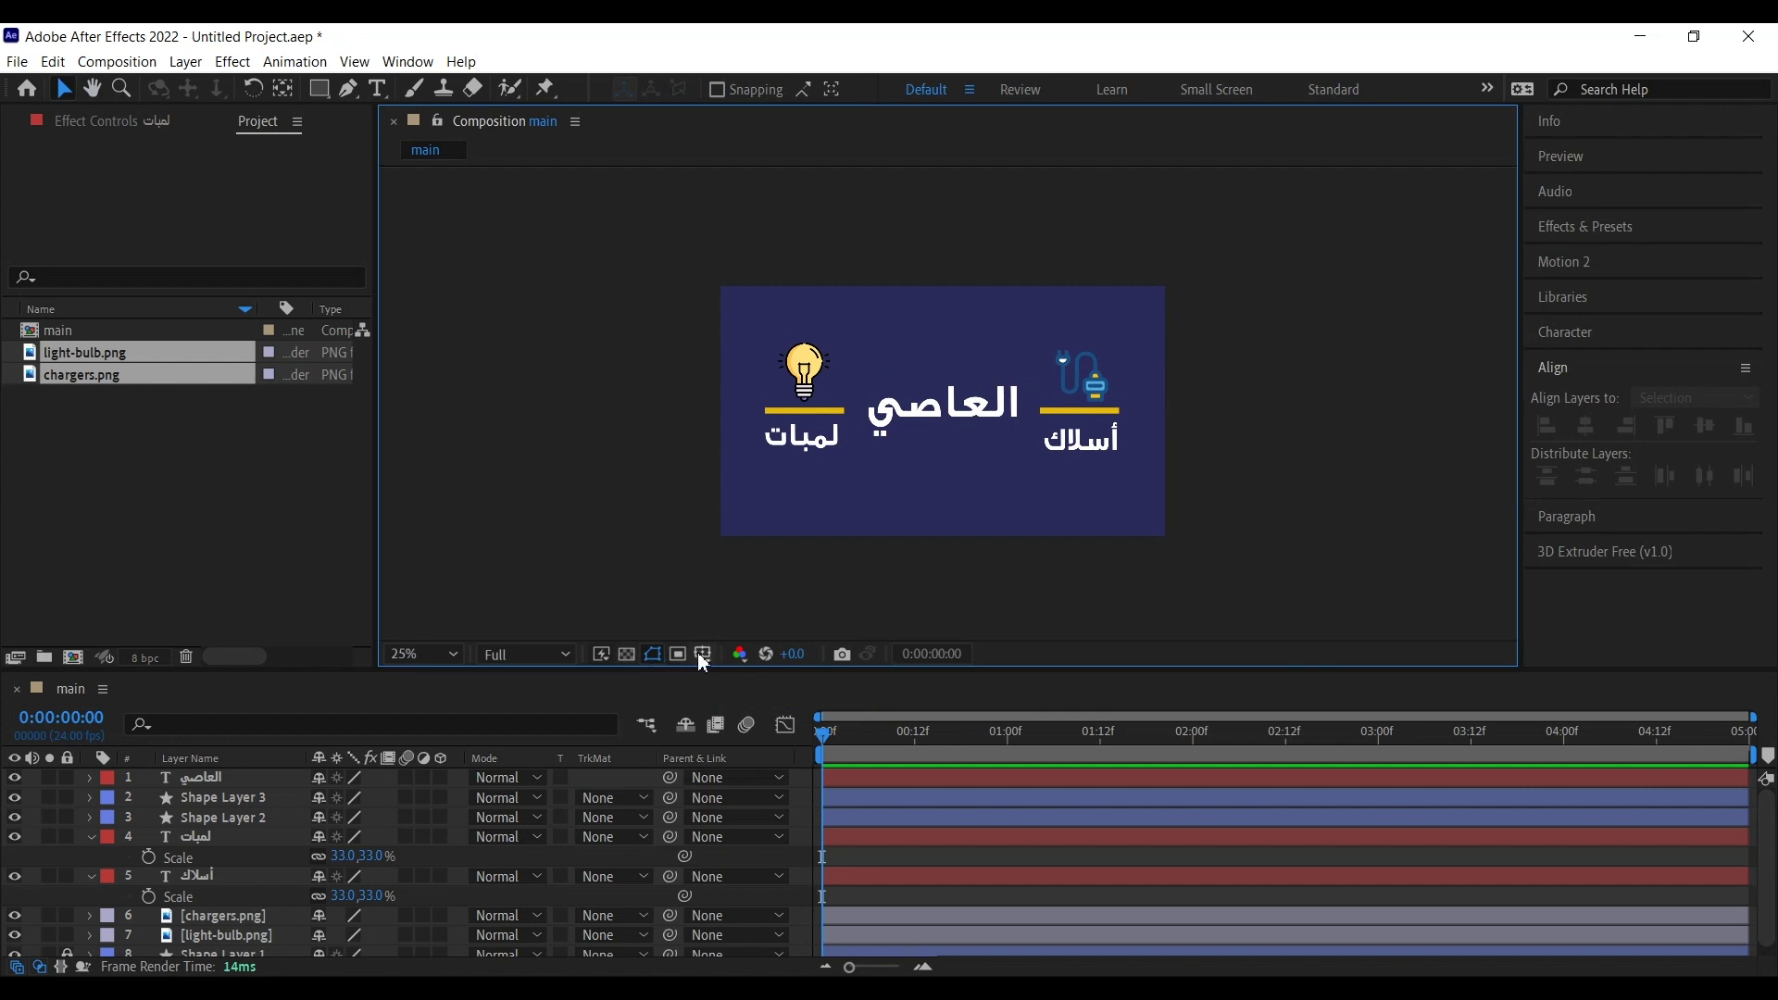
# Step: Collapse the Scale properties of the "لمبات" and "أسلاك" layers and clear the selection of project items
pyautogui.click(90, 837)
pyautogui.click(90, 857)
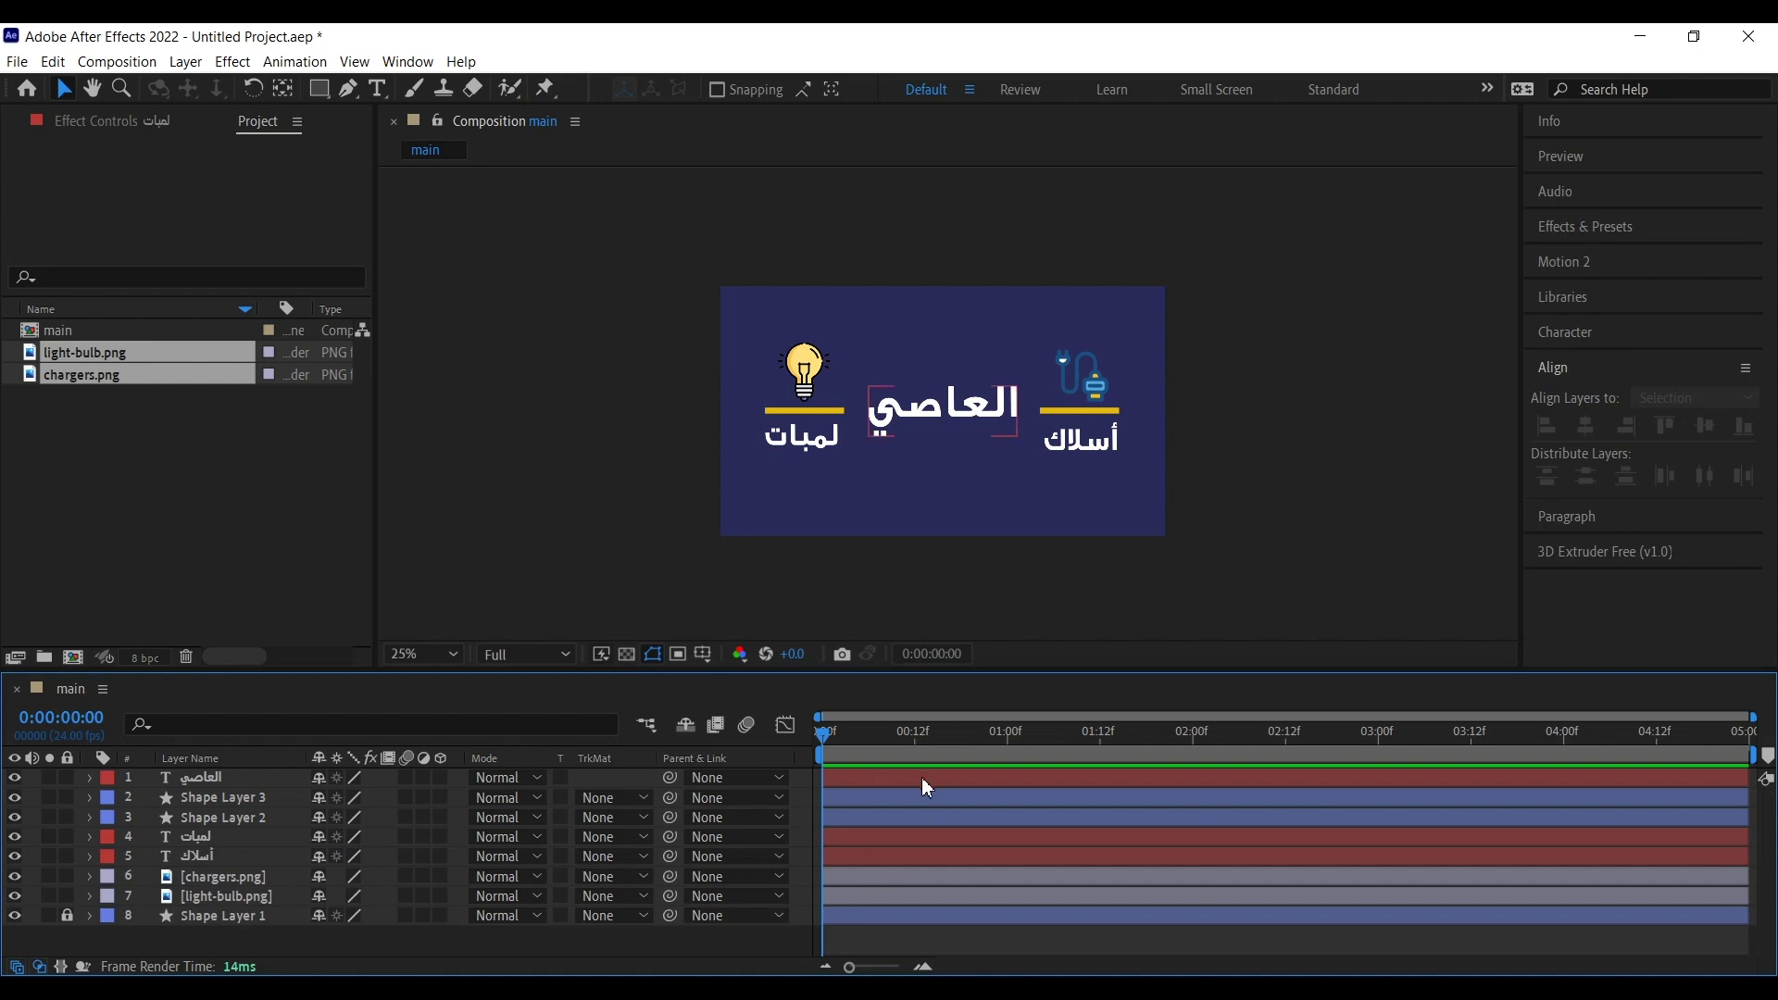
pyautogui.click(129, 511)
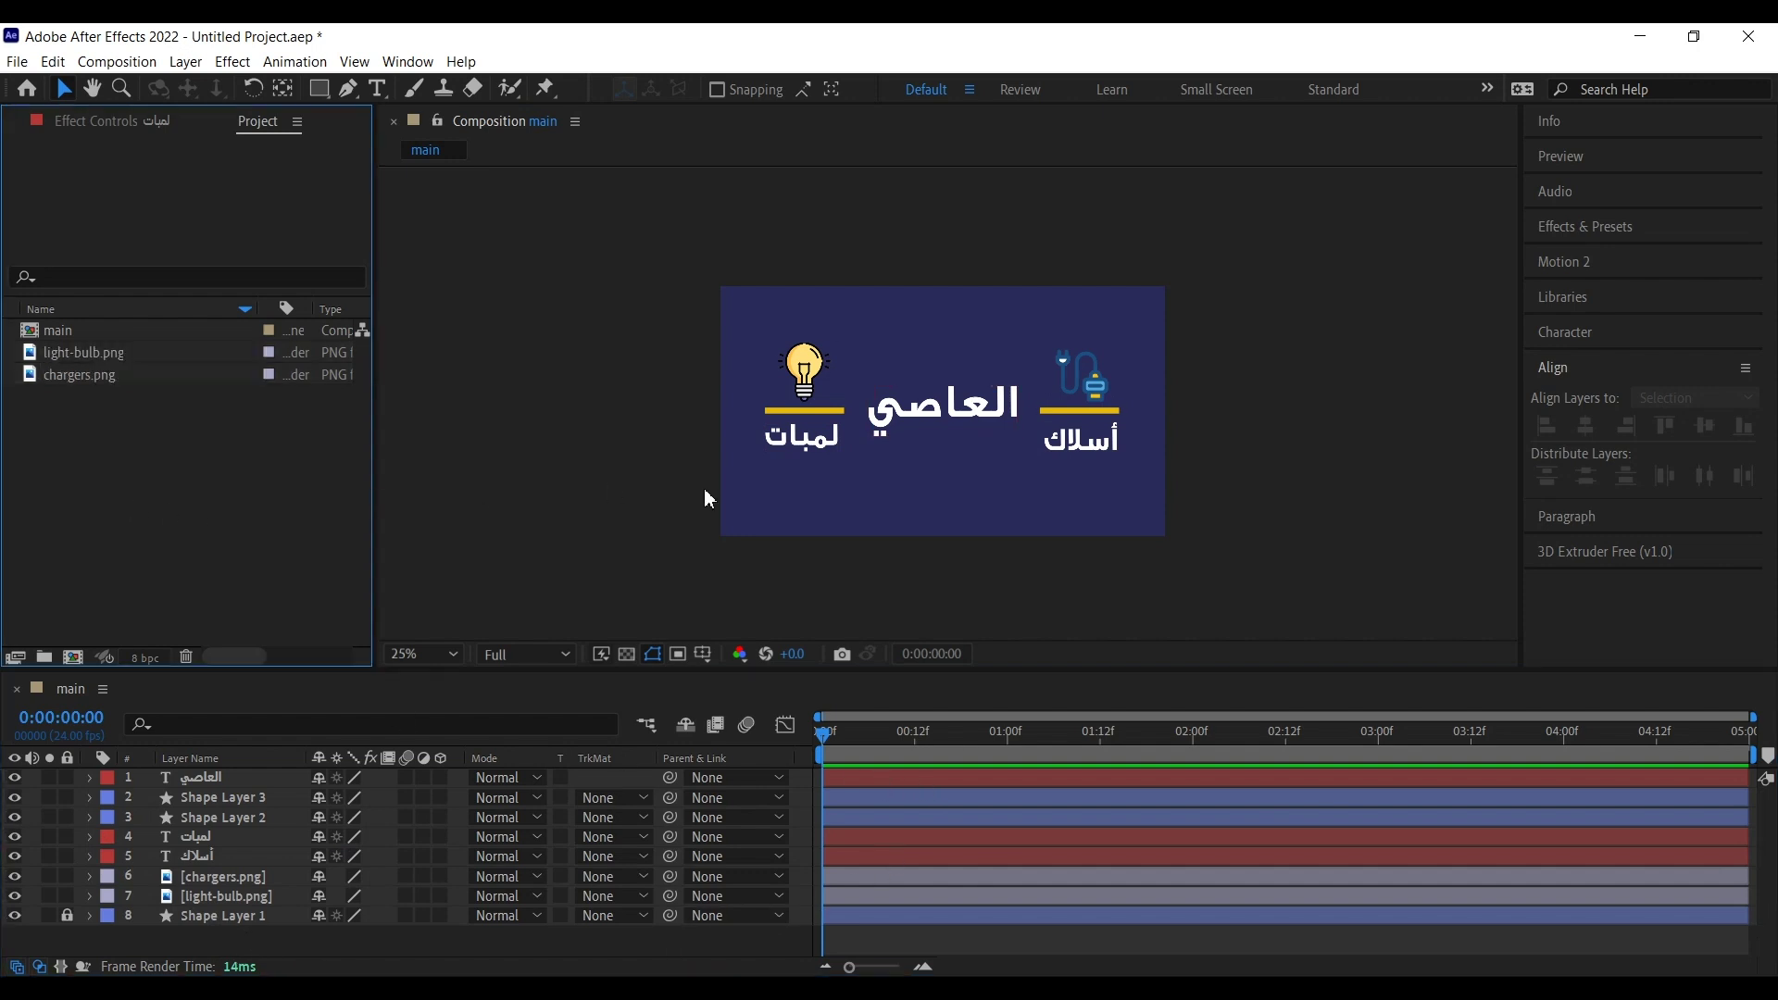
pyautogui.click(1082, 438)
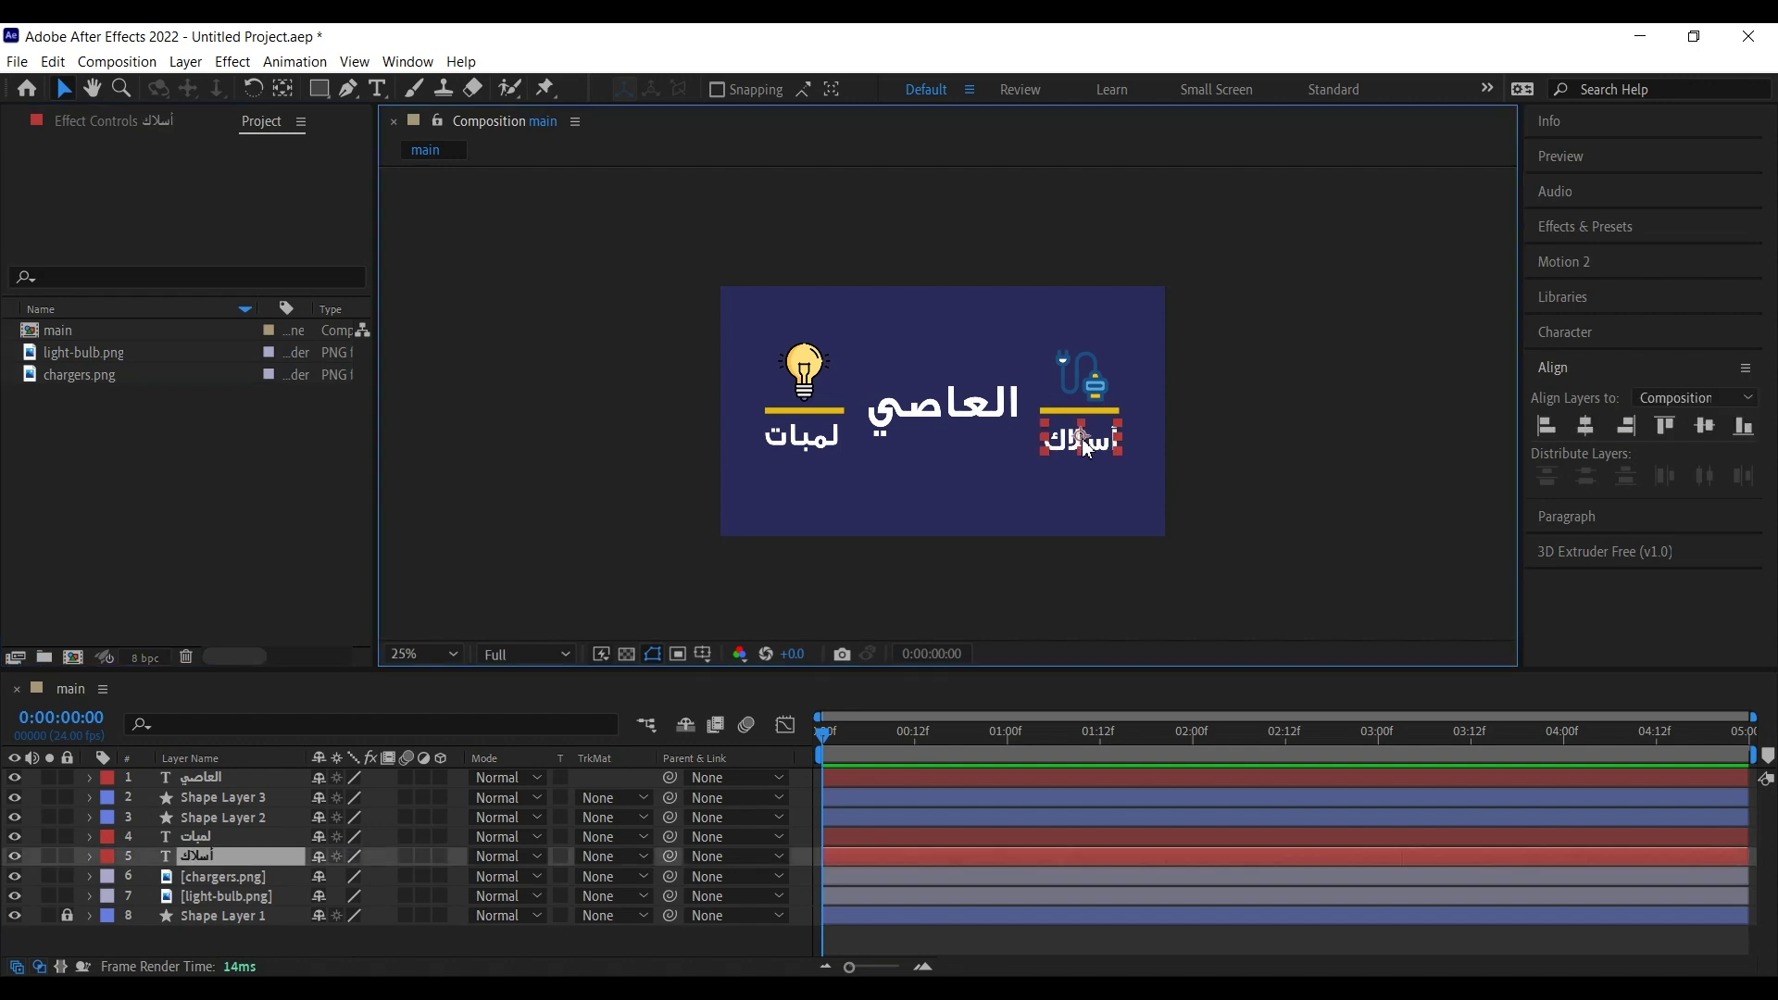
pyautogui.keyDown('shift'); pyautogui.click(832, 441); pyautogui.keyUp('shift')
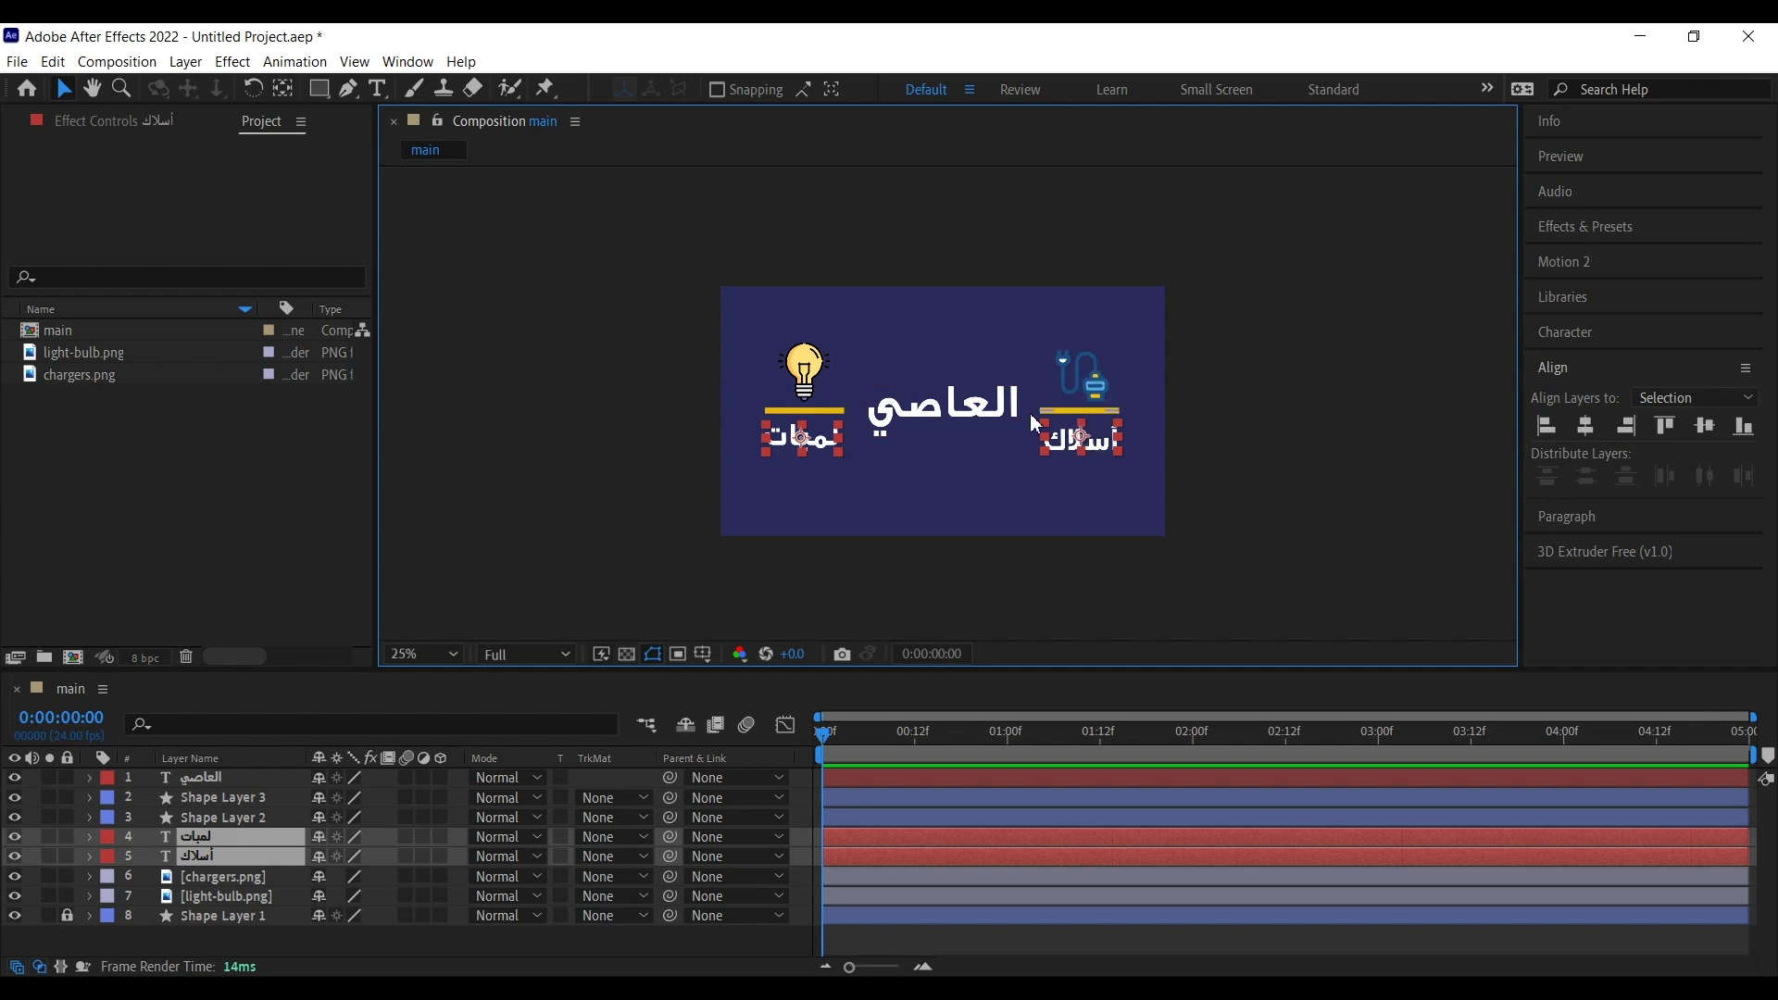
pyautogui.scroll(2, 1097, 417)
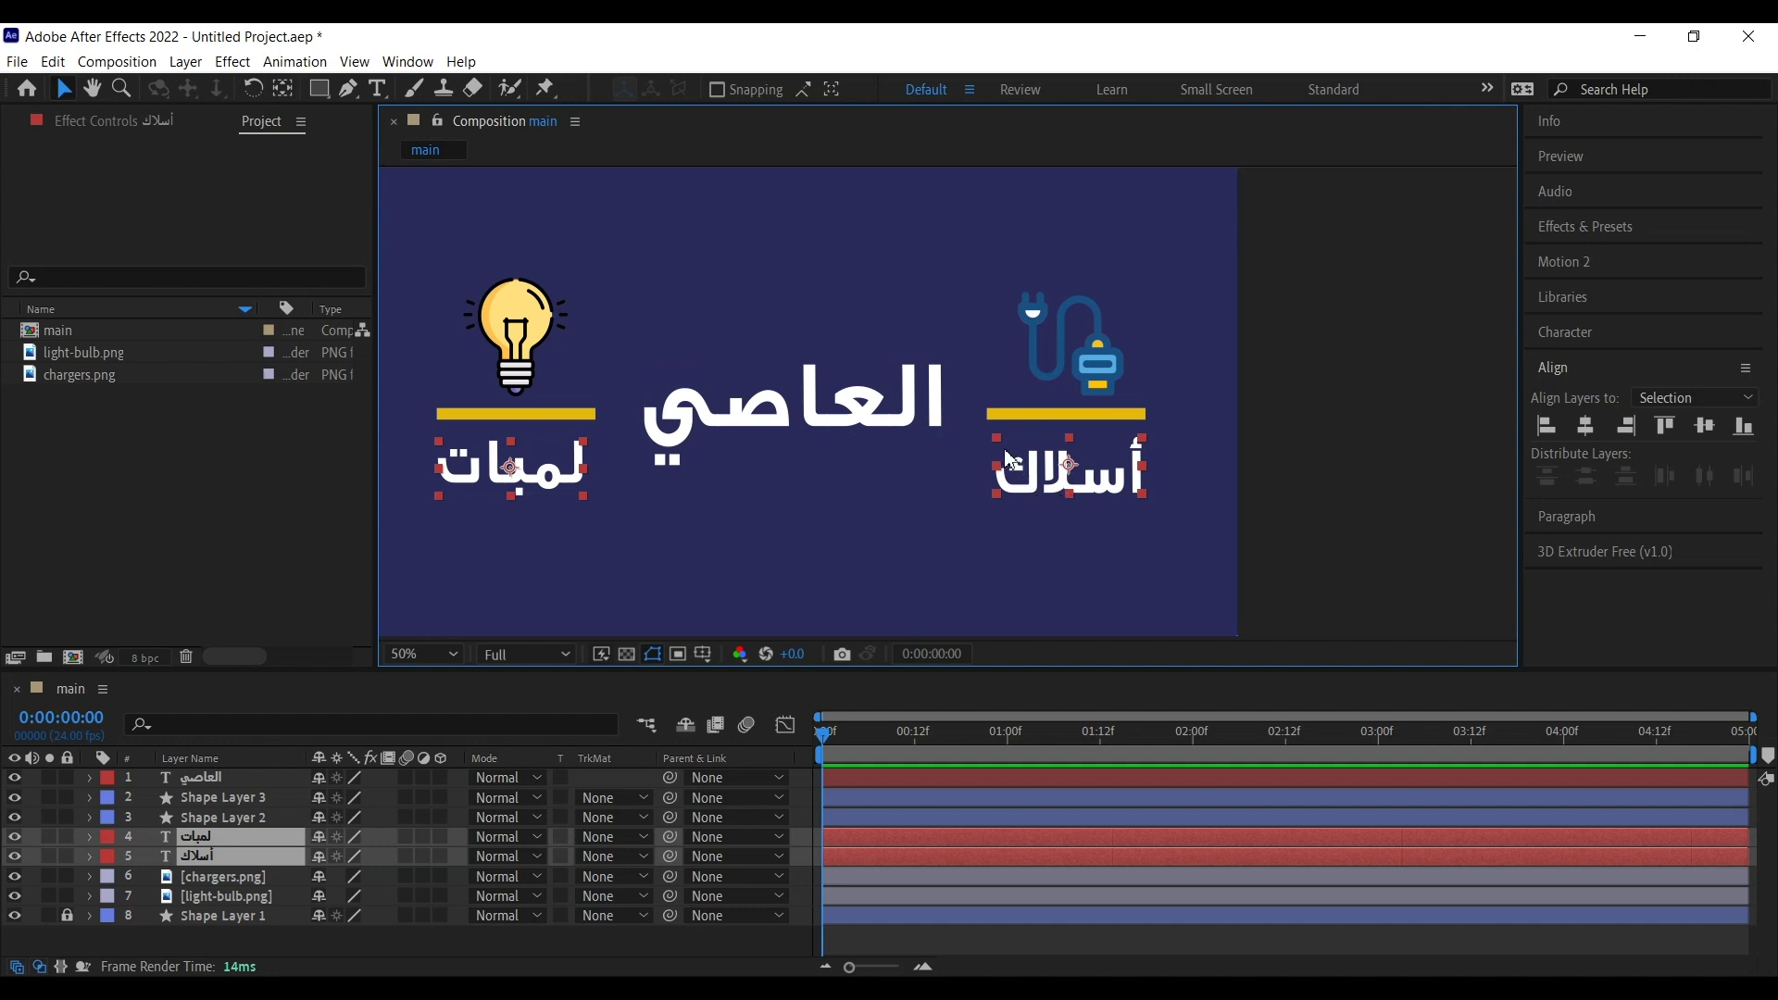
pyautogui.scroll(-2, 1010, 460)
pyautogui.click(1136, 444)
pyautogui.press('space')
pyautogui.moveTo(879, 489); pyautogui.dragTo(931, 484)
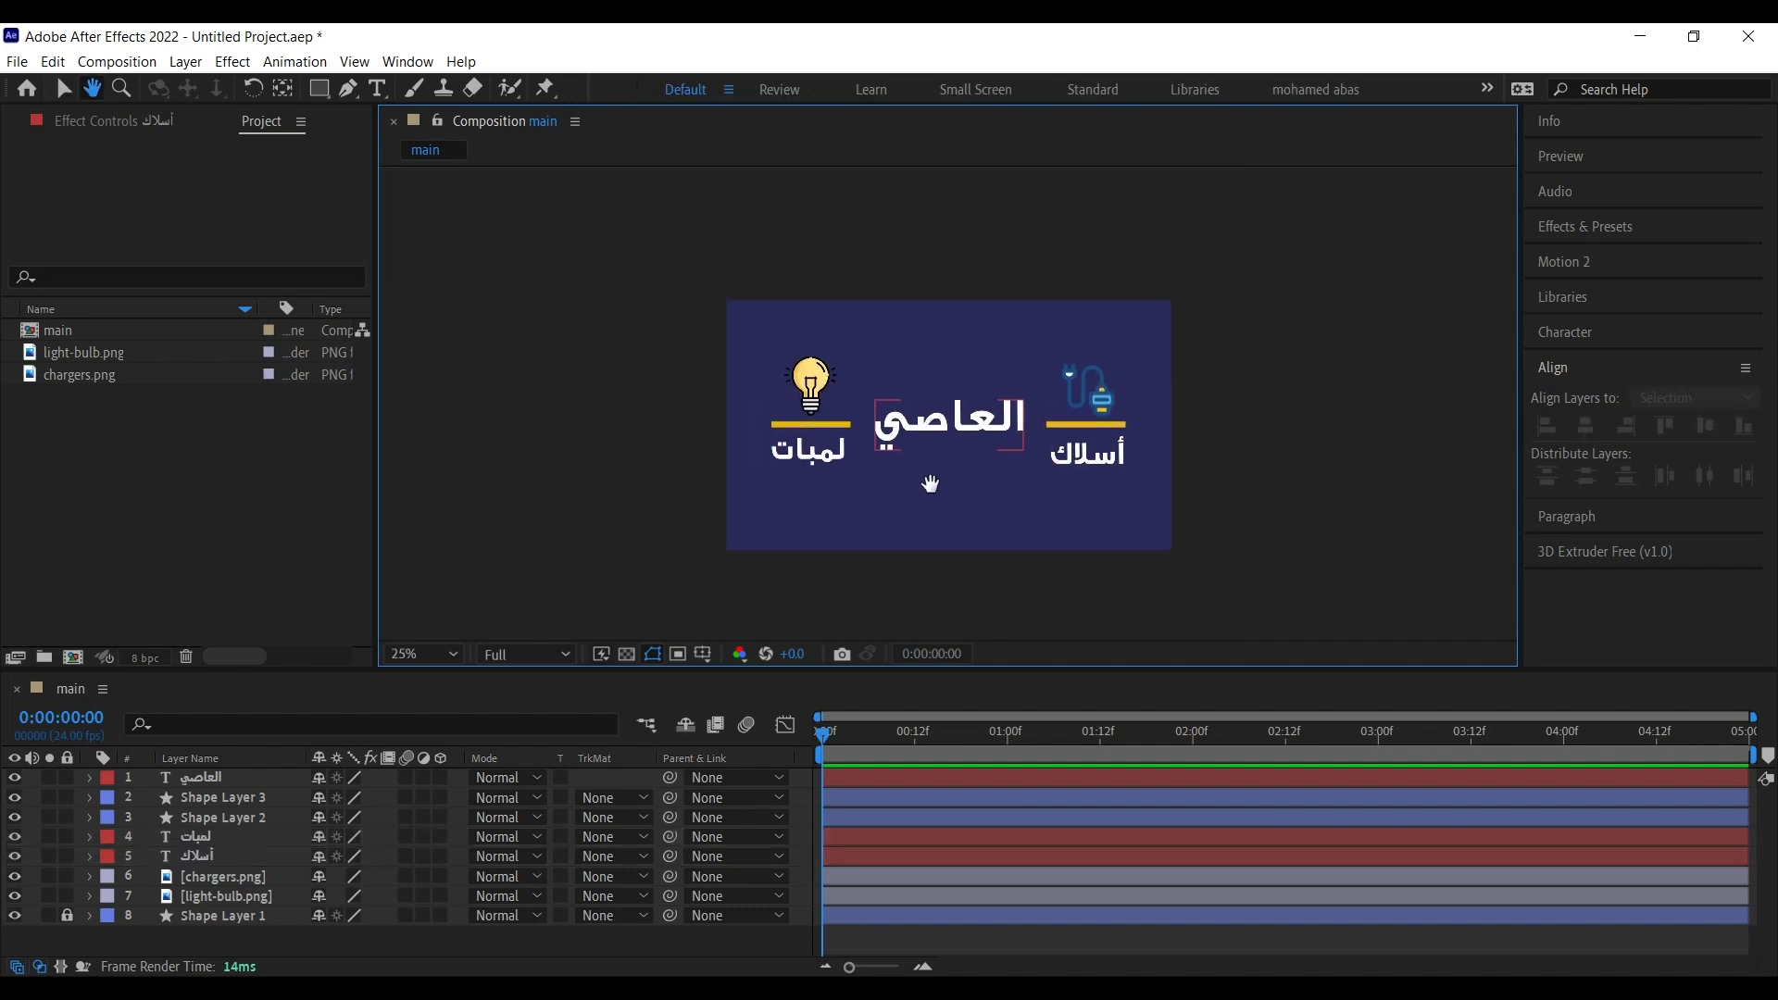
# Step: Set Position keyframes on both the "أسلاك" and "لمبات" text layers at 0:00:00:00
pyautogui.click(1092, 452)
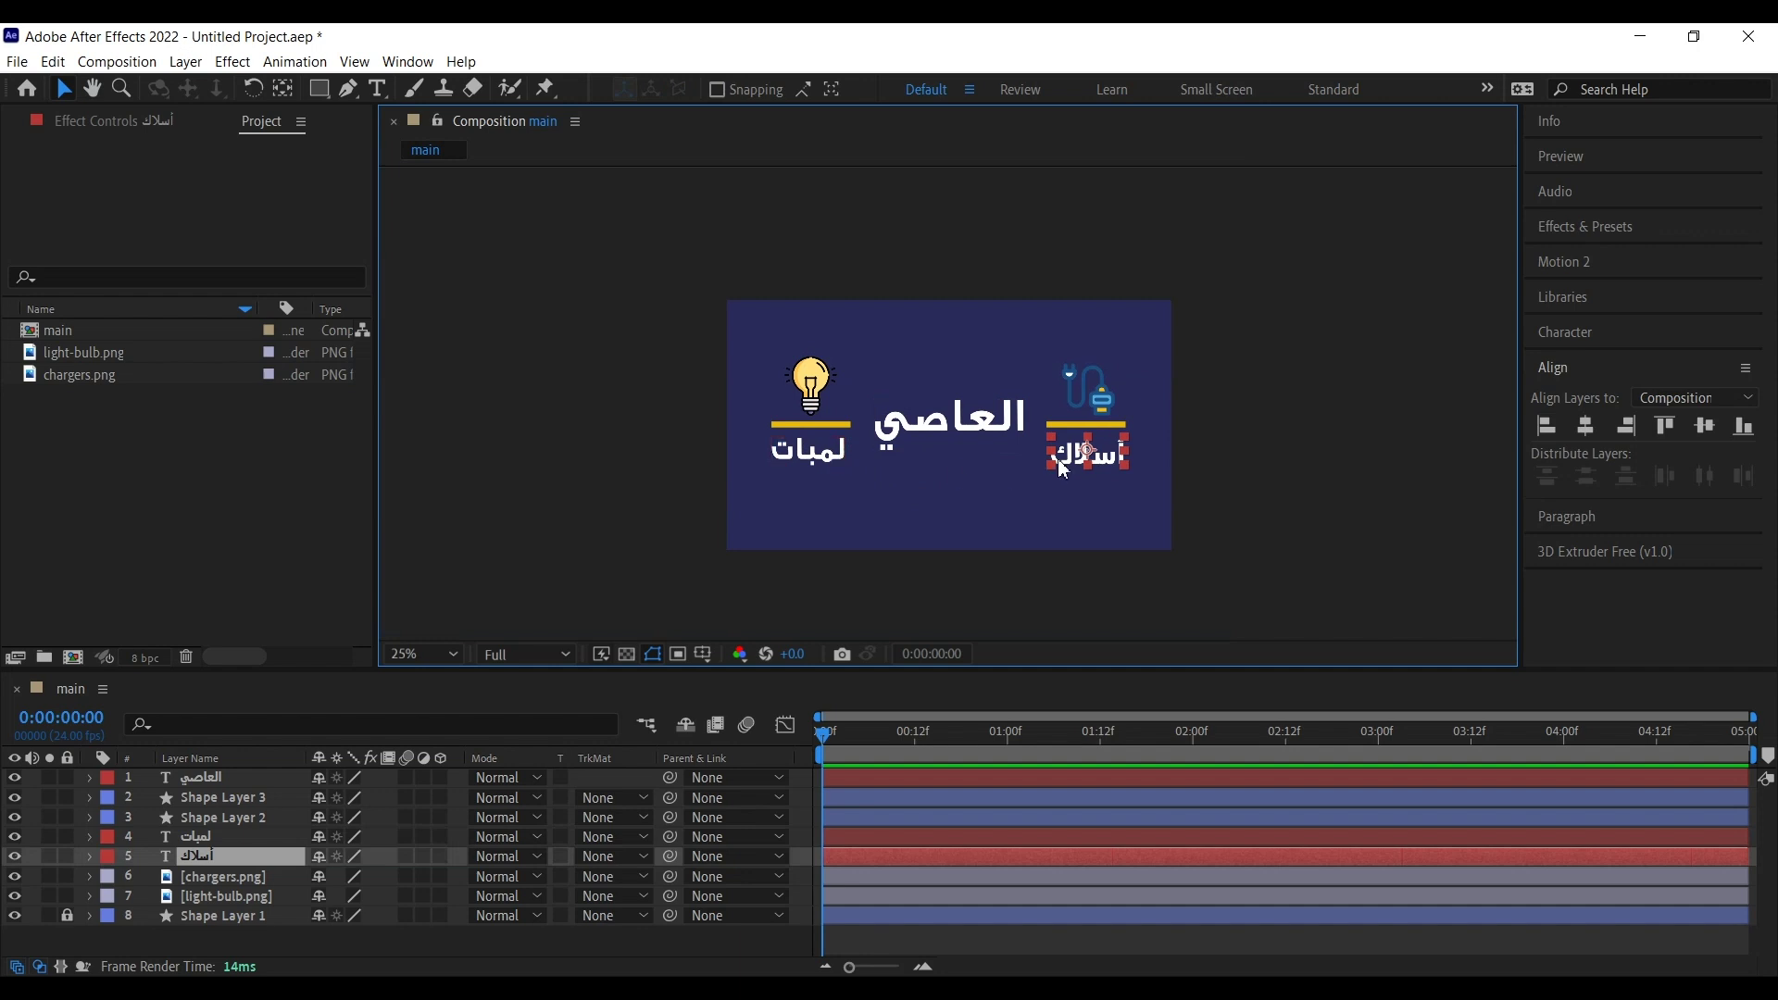
pyautogui.keyDown('shift'); pyautogui.click(823, 463); pyautogui.keyUp('shift')
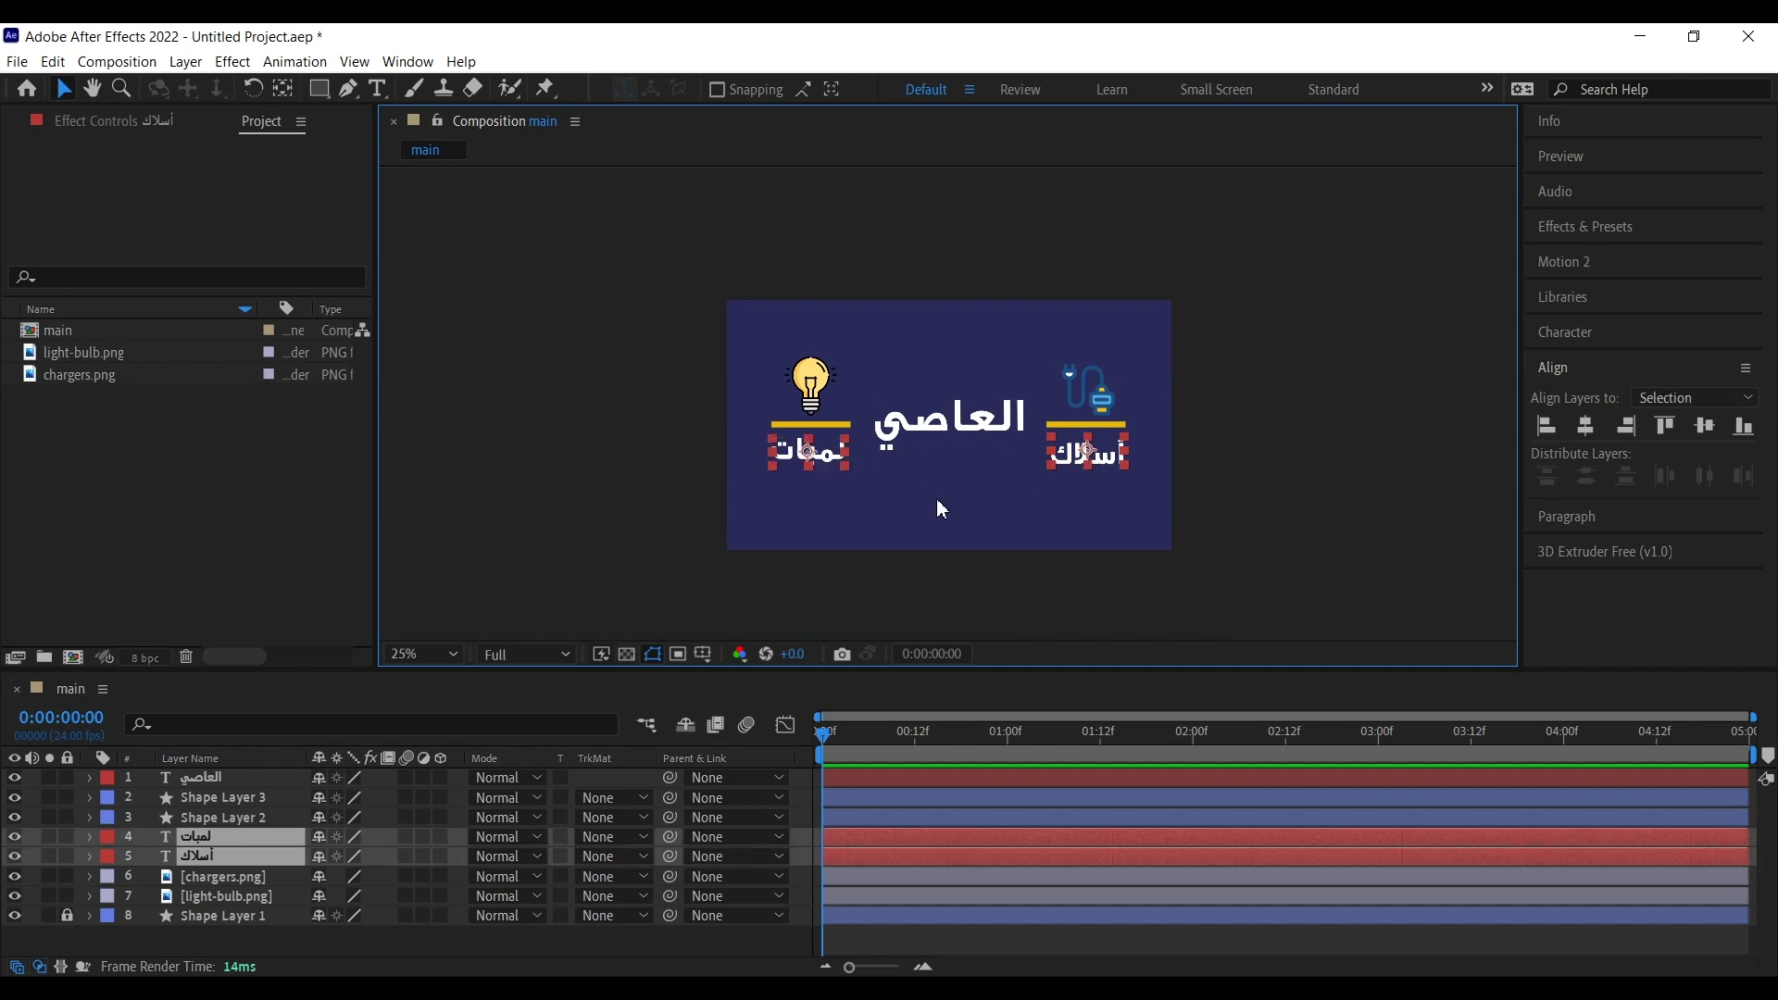
pyautogui.press('space')
pyautogui.moveTo(963, 457); pyautogui.dragTo(966, 471)
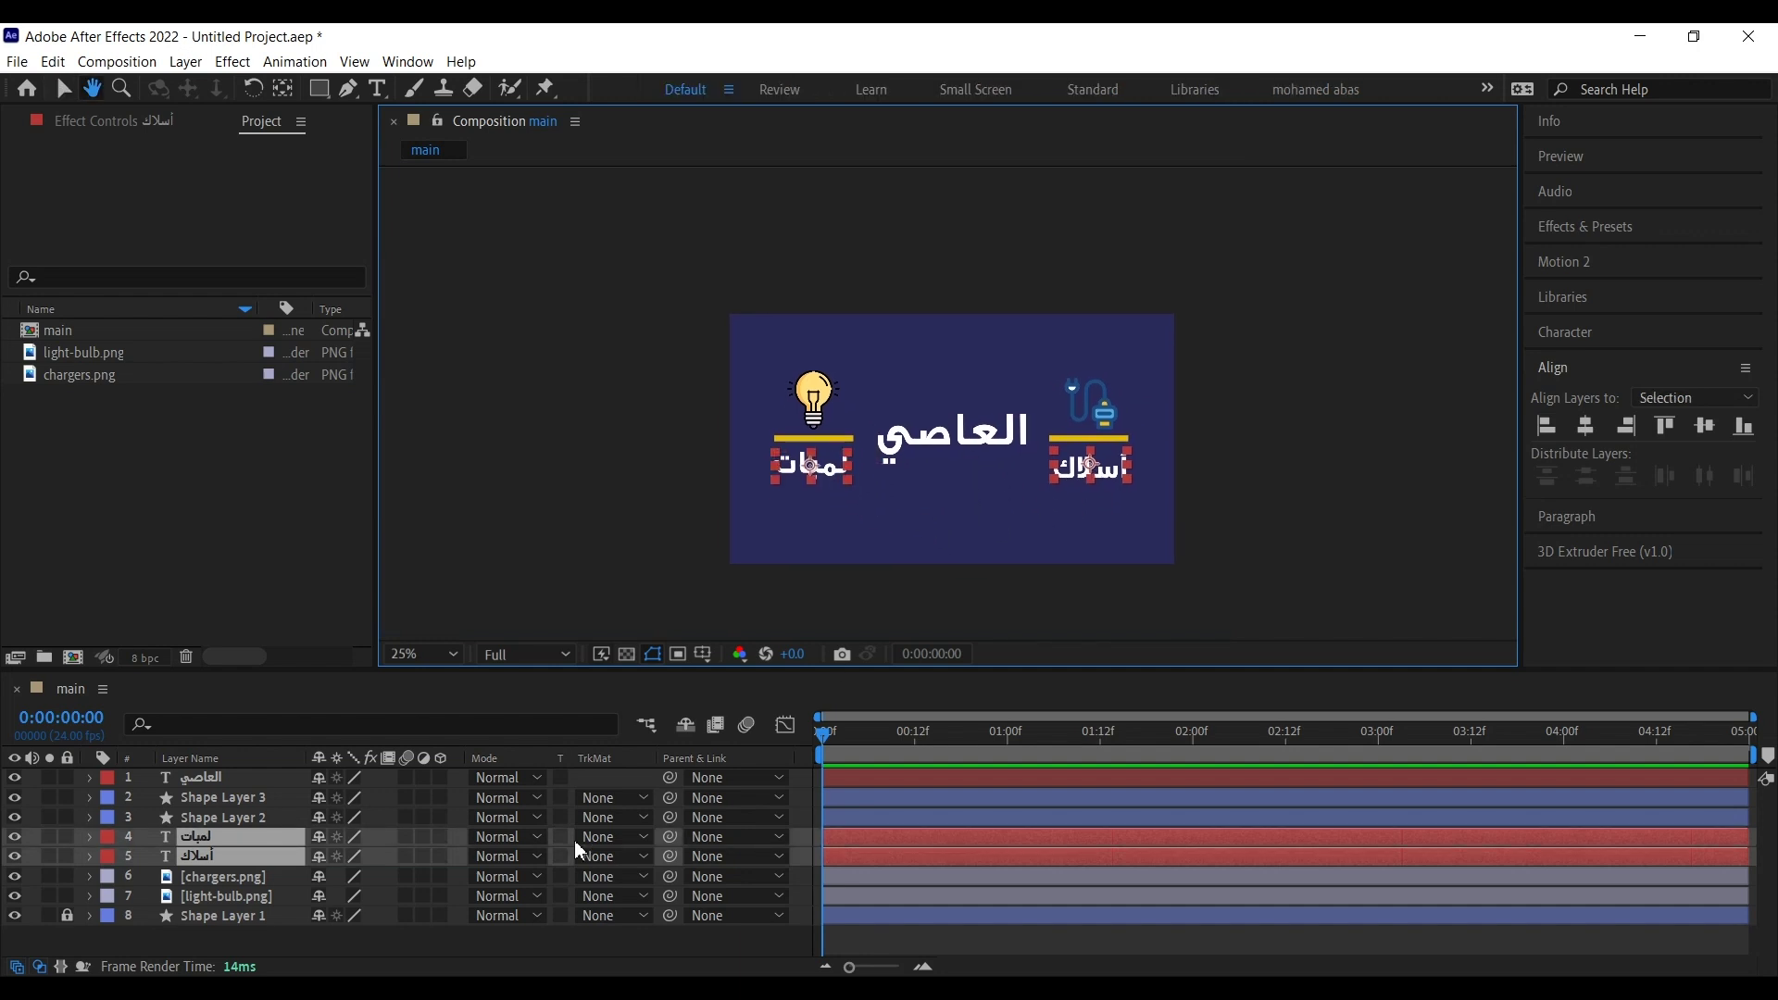
pyautogui.press('p')
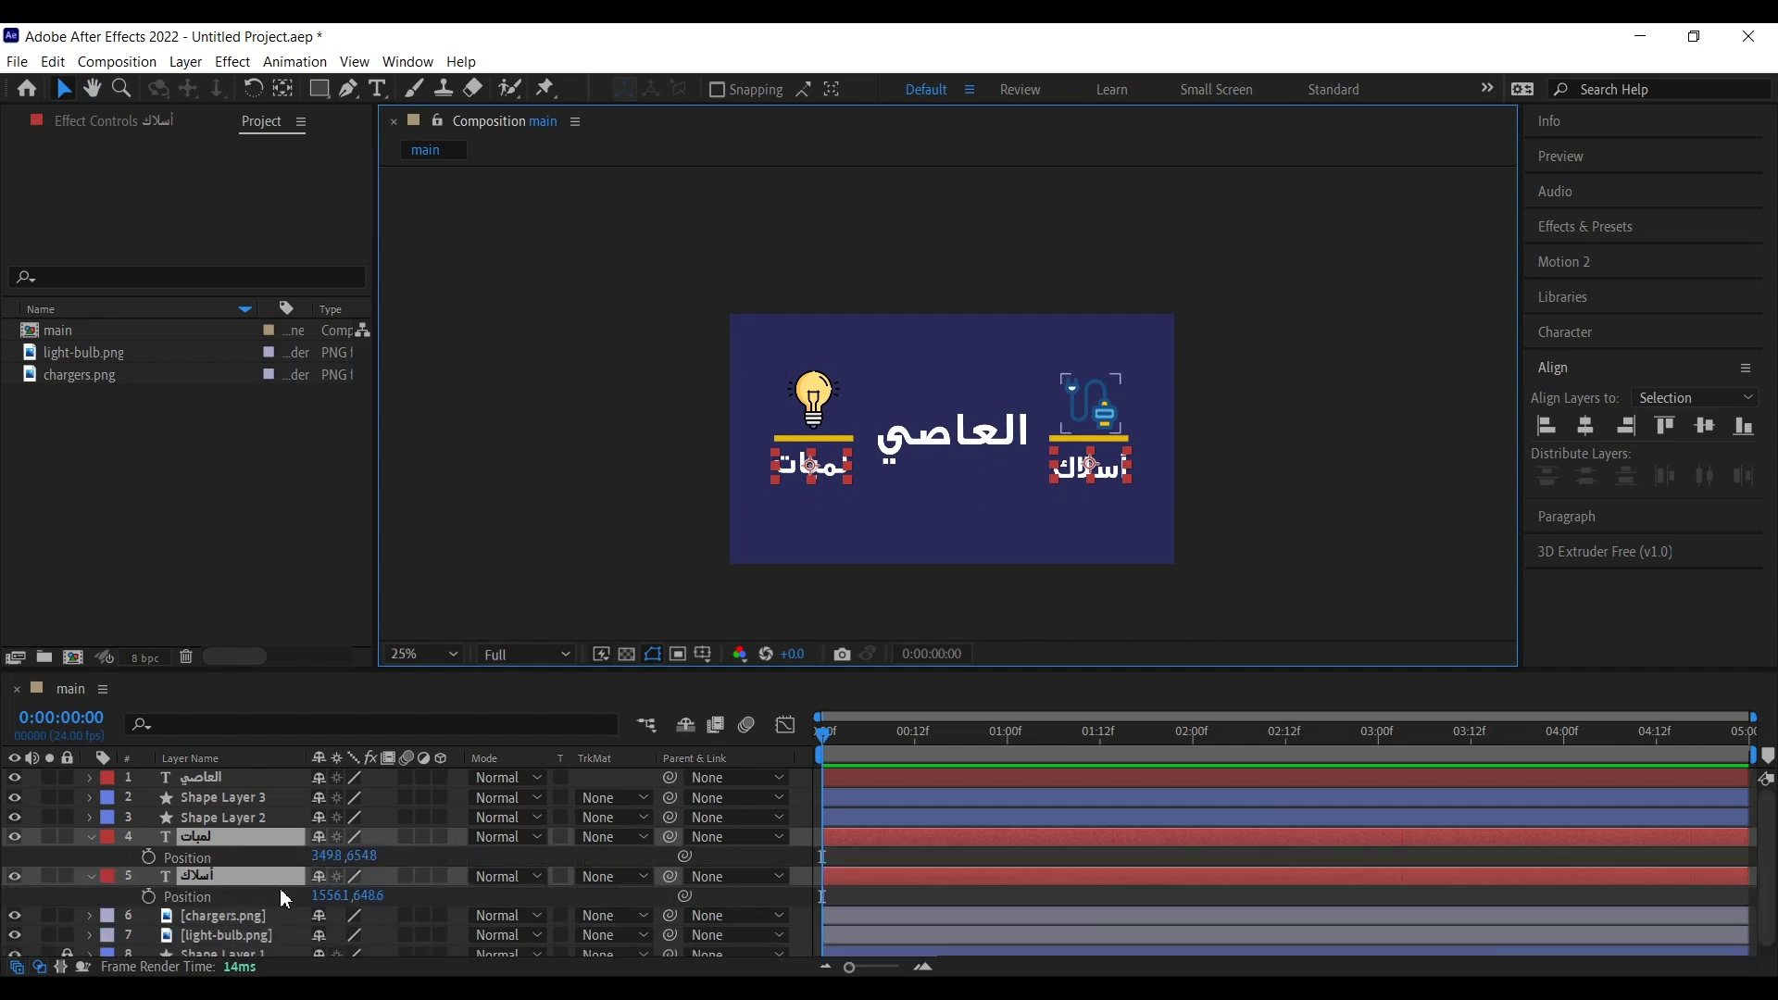
pyautogui.click(149, 859)
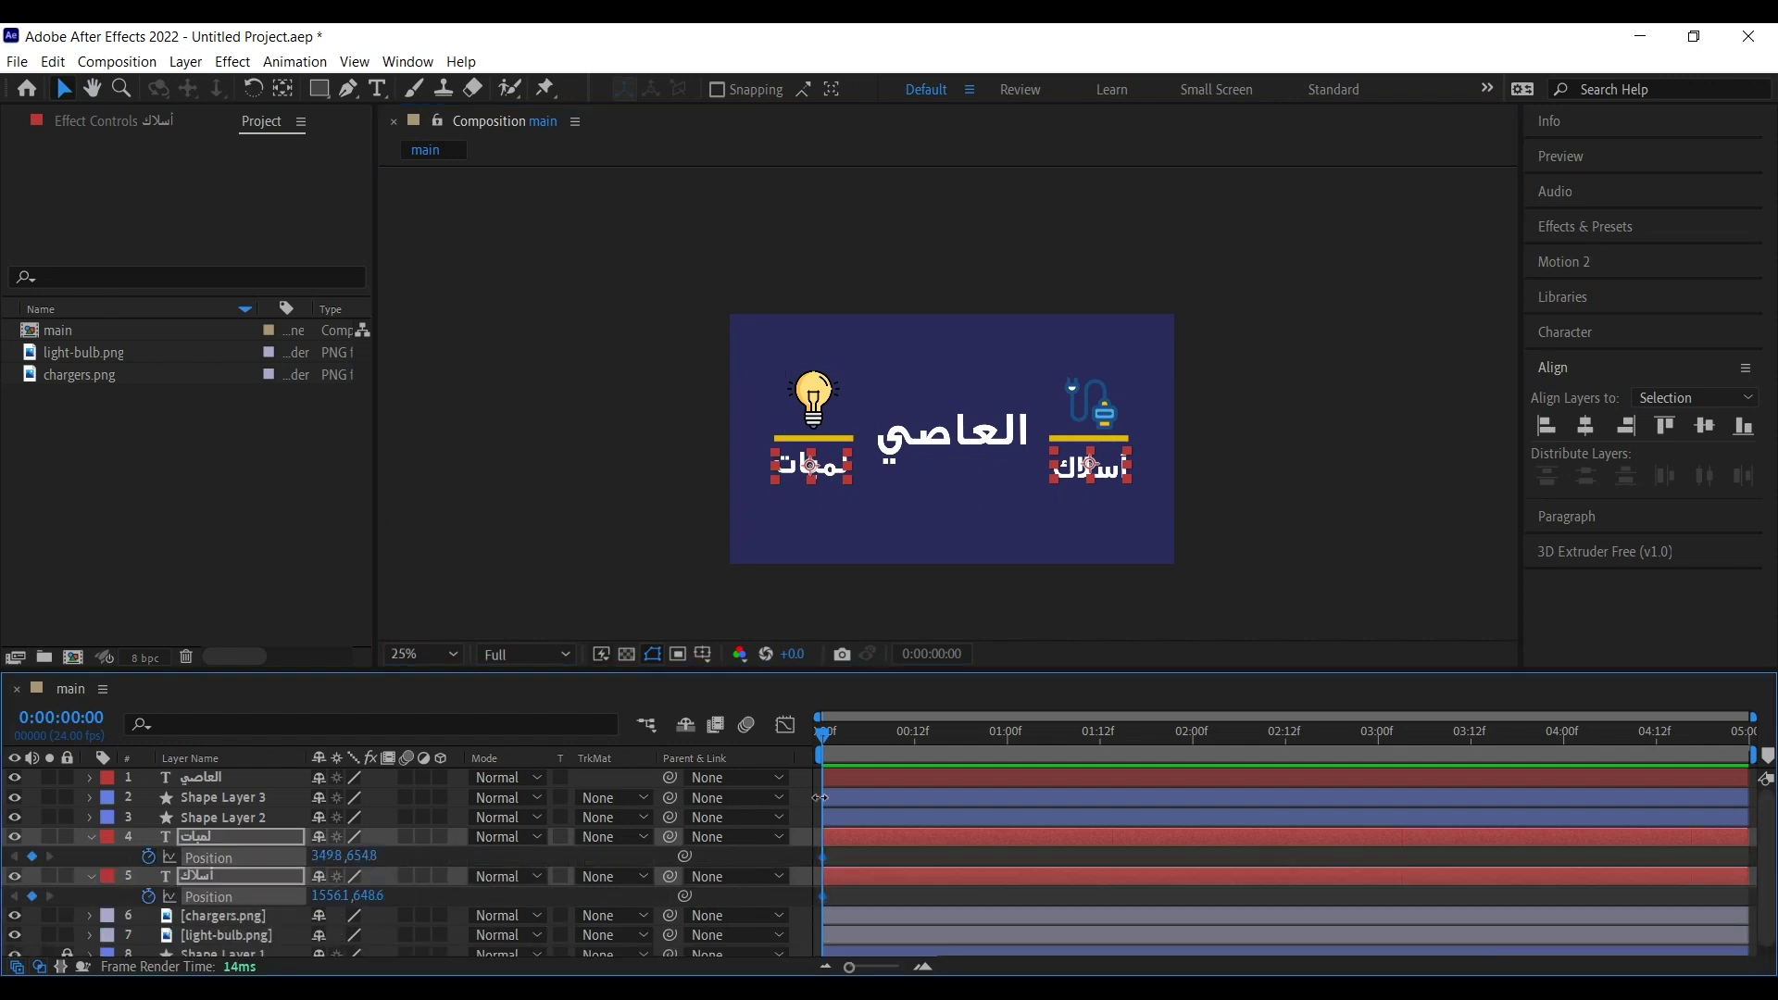
# Step: Add Position keyframes with the same values to both labels at 0:00:00:12, then return to the first frame
pyautogui.click(914, 737)
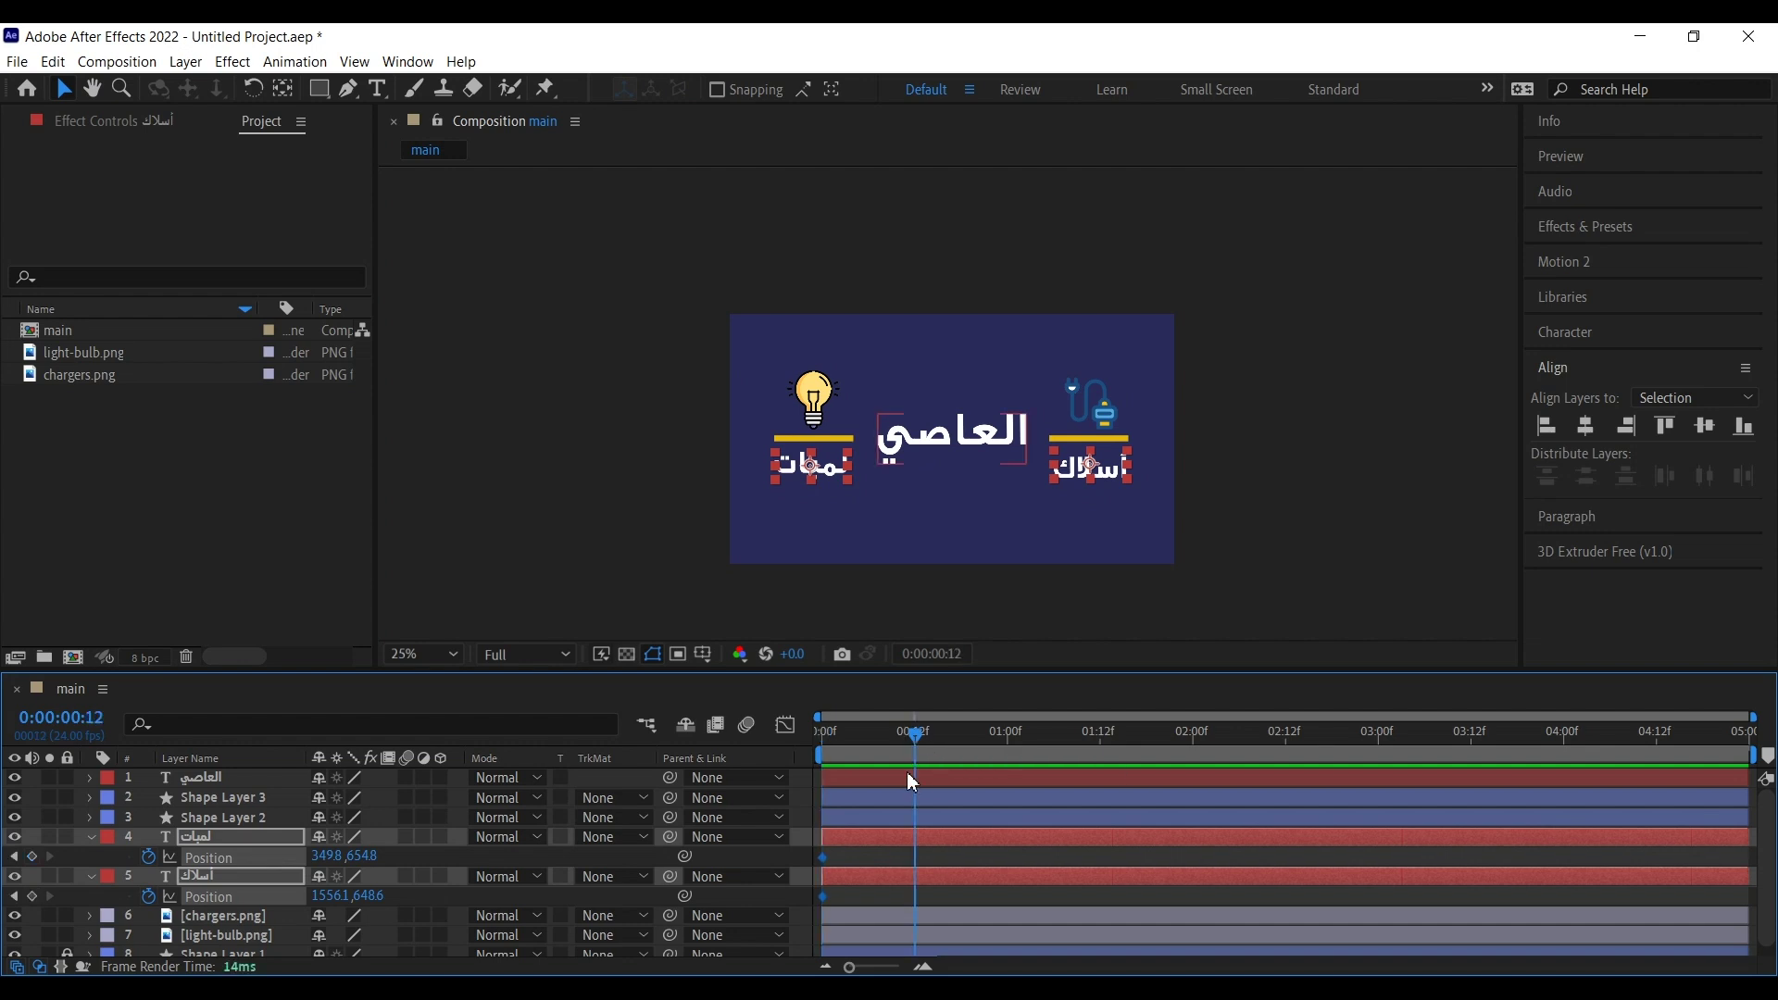
pyautogui.click(31, 858)
pyautogui.press('Home')
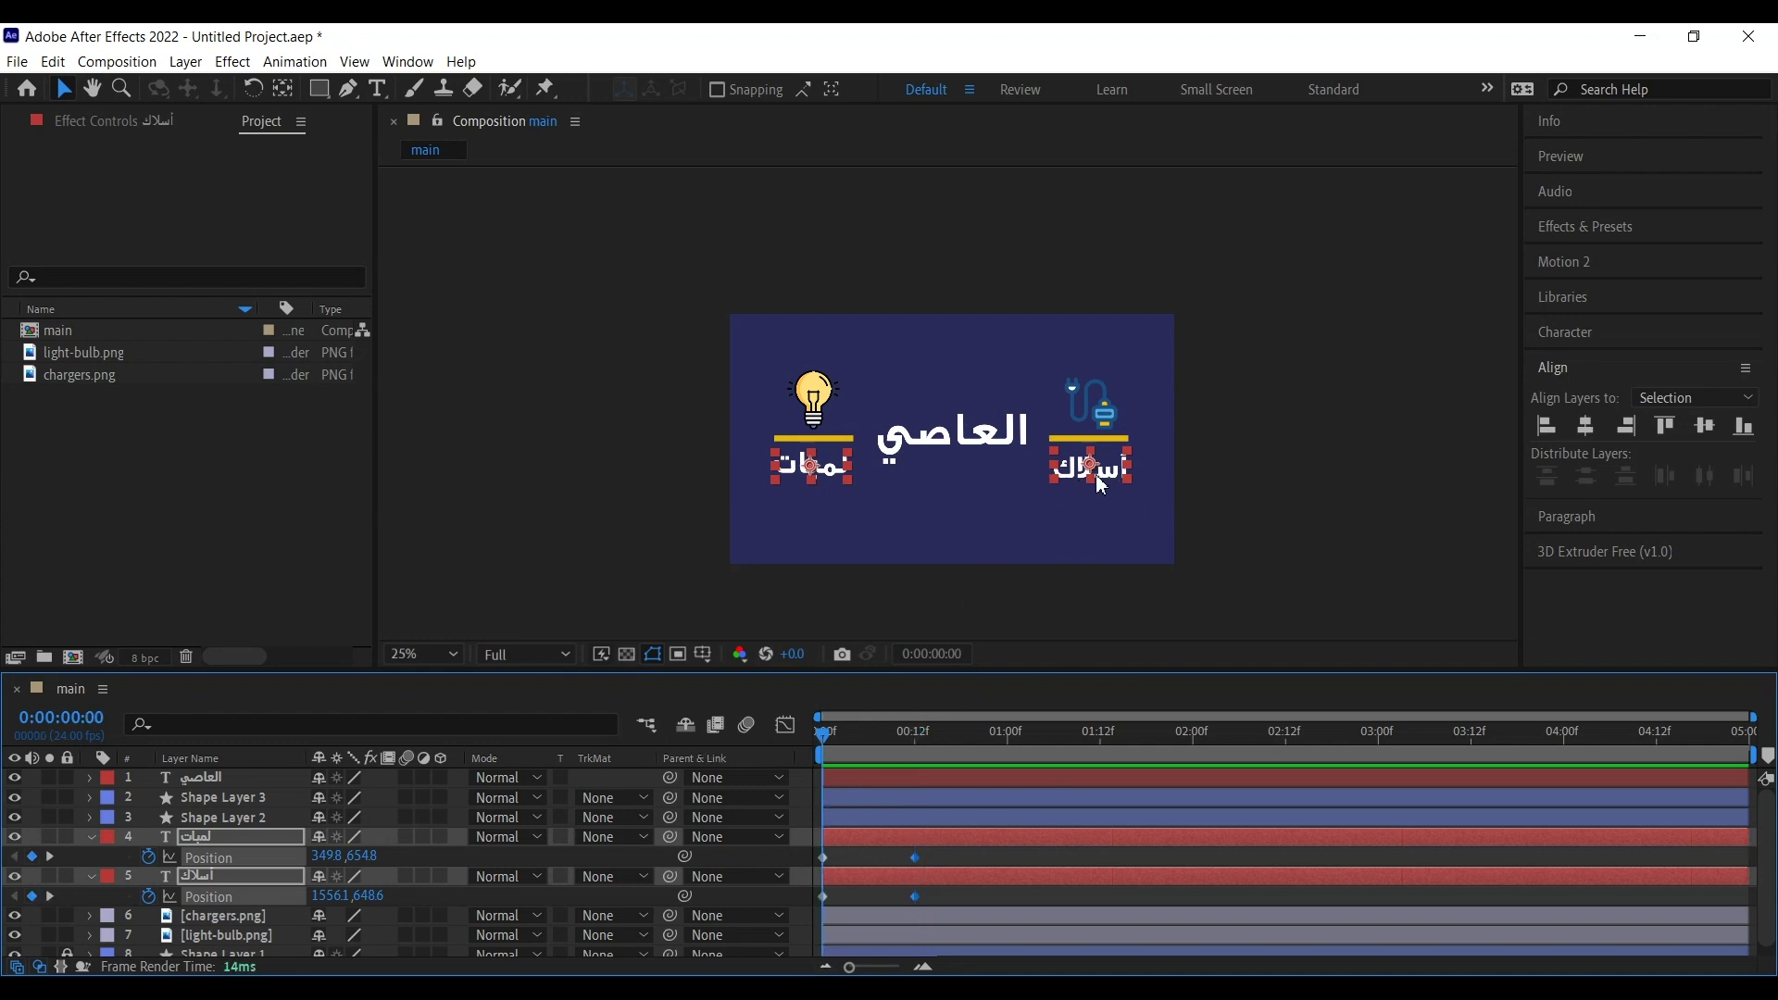
# Step: Raise both labels straight up above the yellow lines at the first frame, to Y about 439 and 433, and preview the motion
pyautogui.click(1103, 472)
pyautogui.moveTo(1105, 477); pyautogui.dragTo(1107, 426)
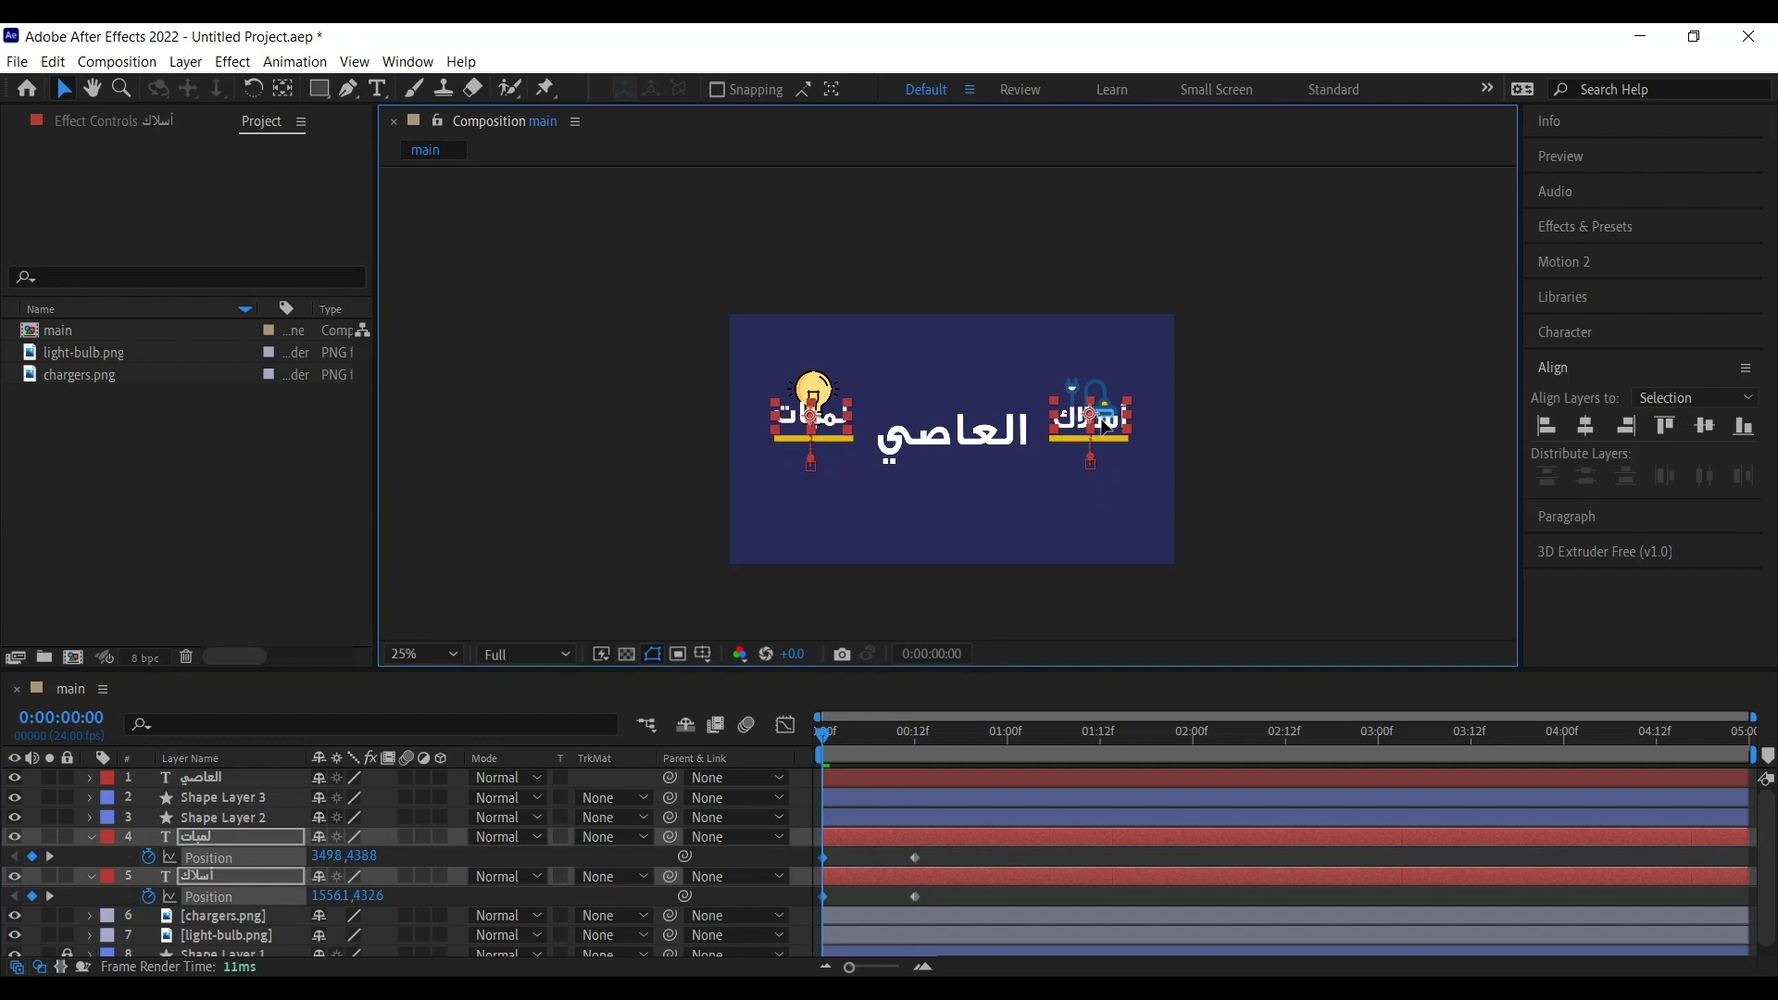
pyautogui.press('space')
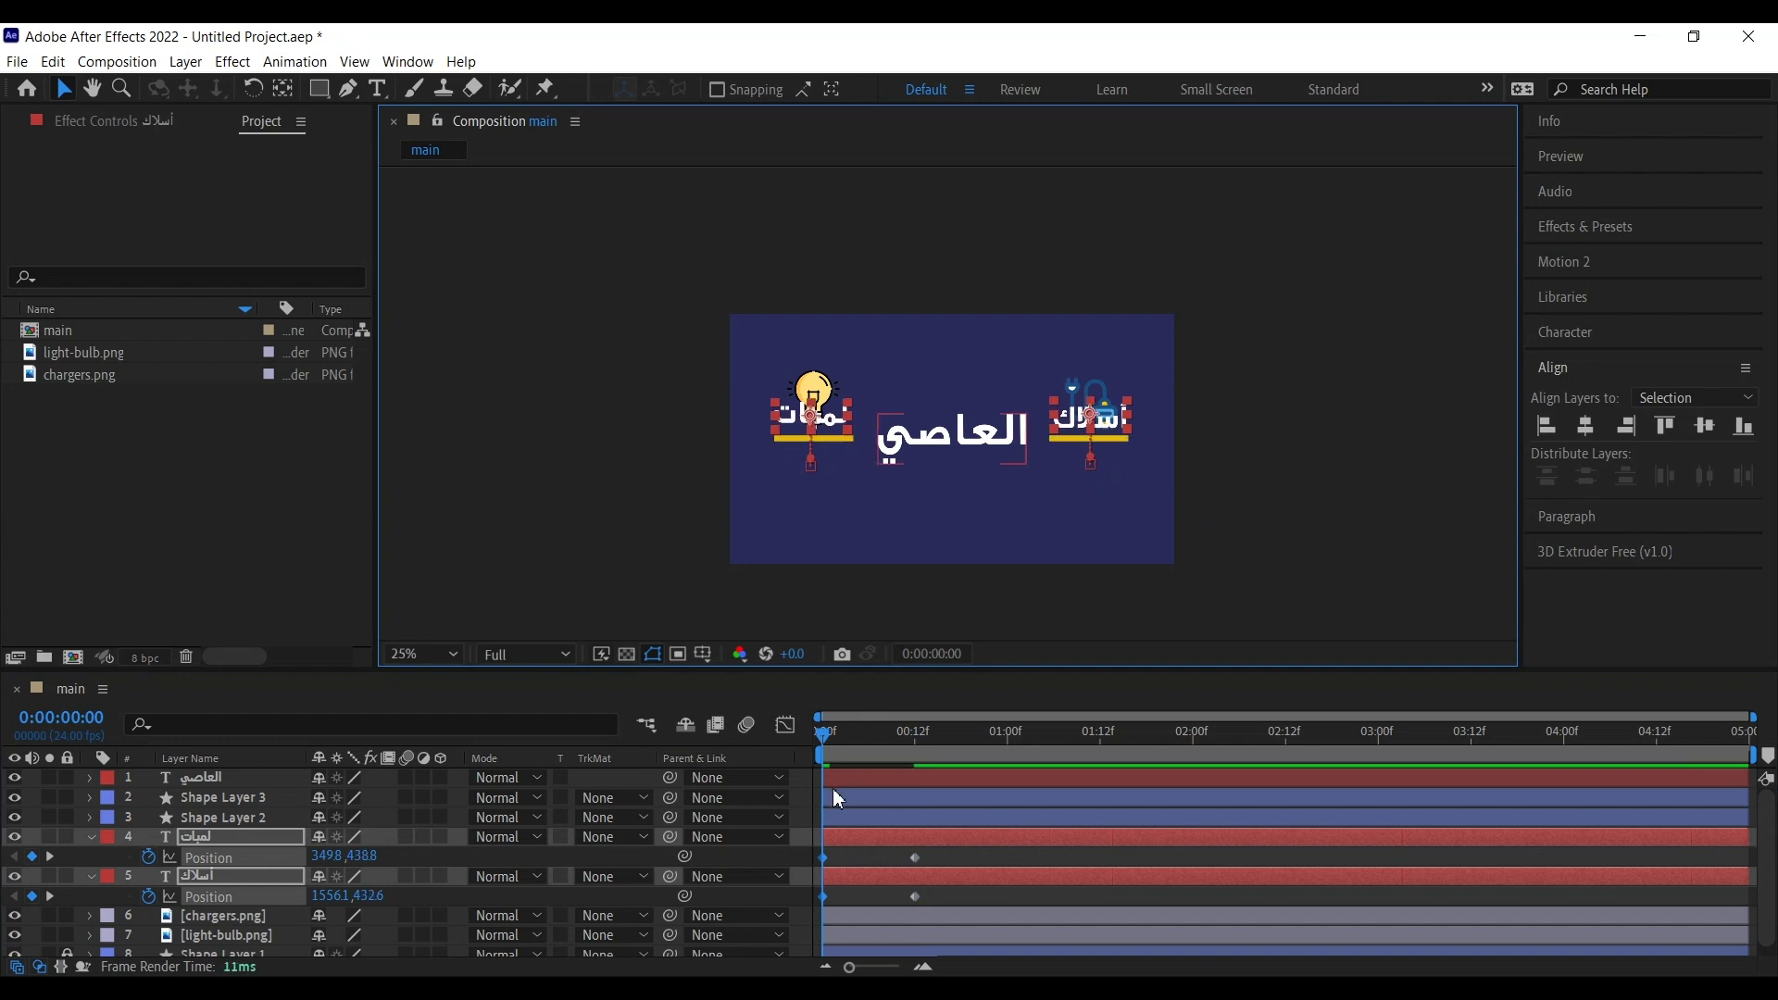
pyautogui.press('space')
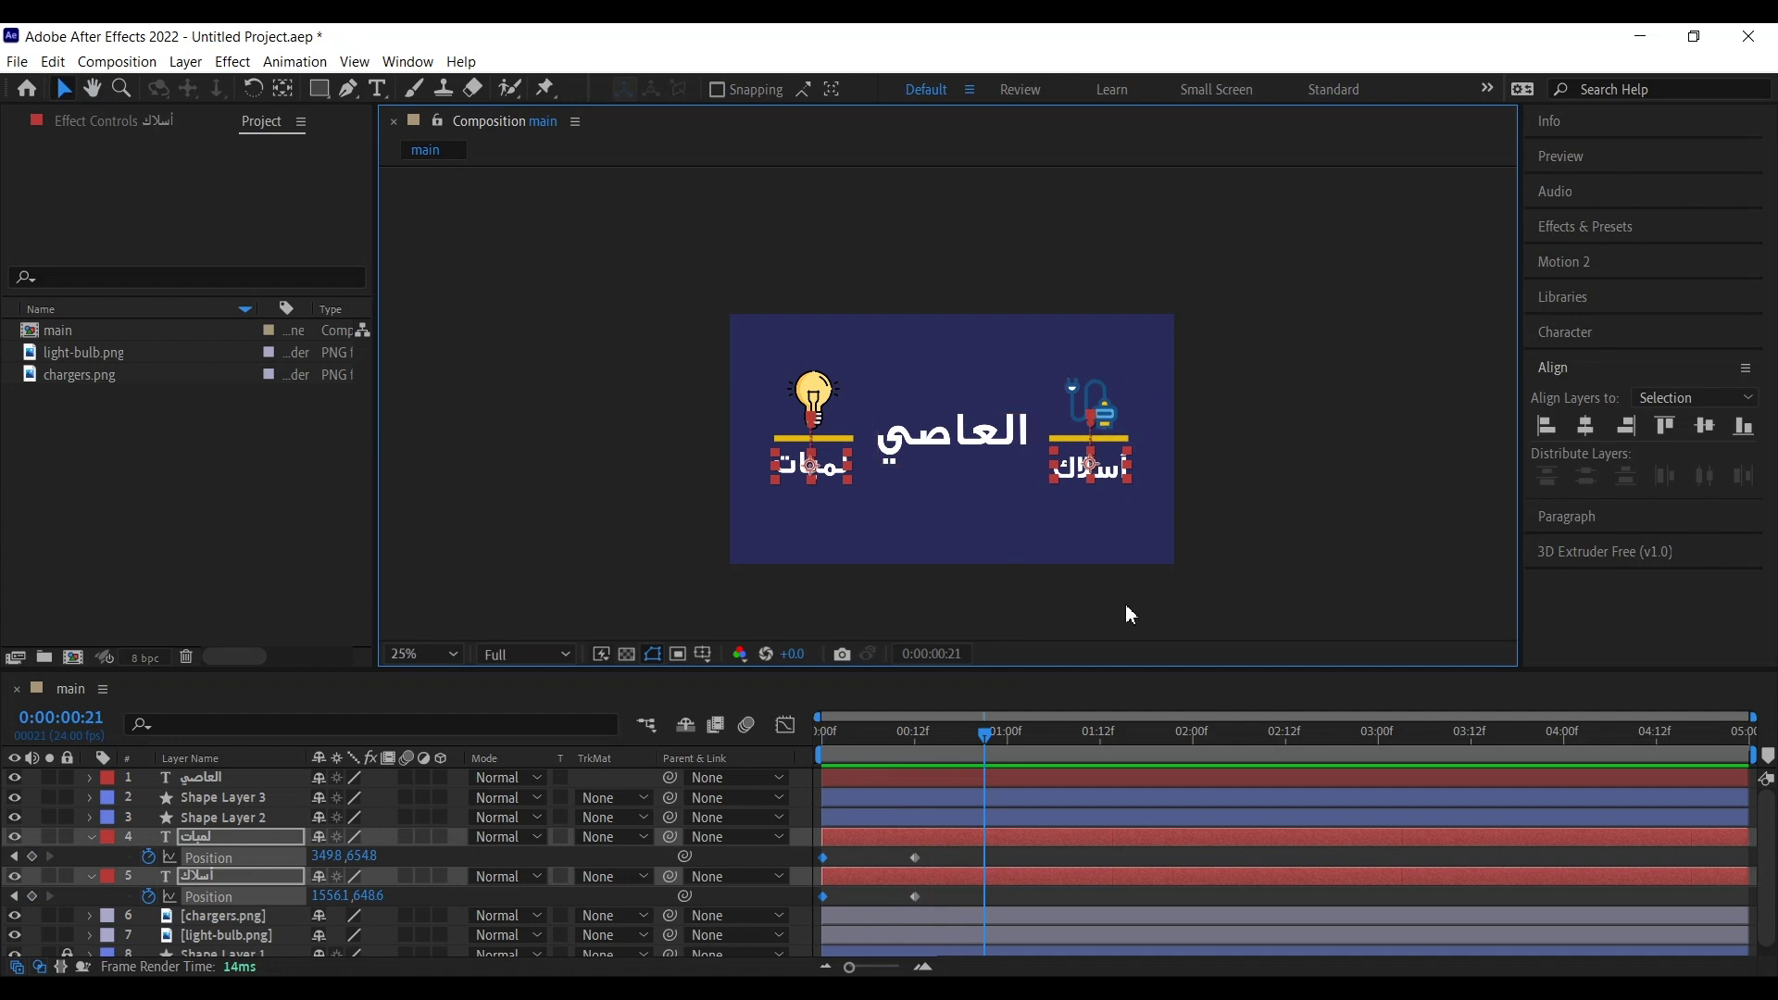
pyautogui.press('F2')
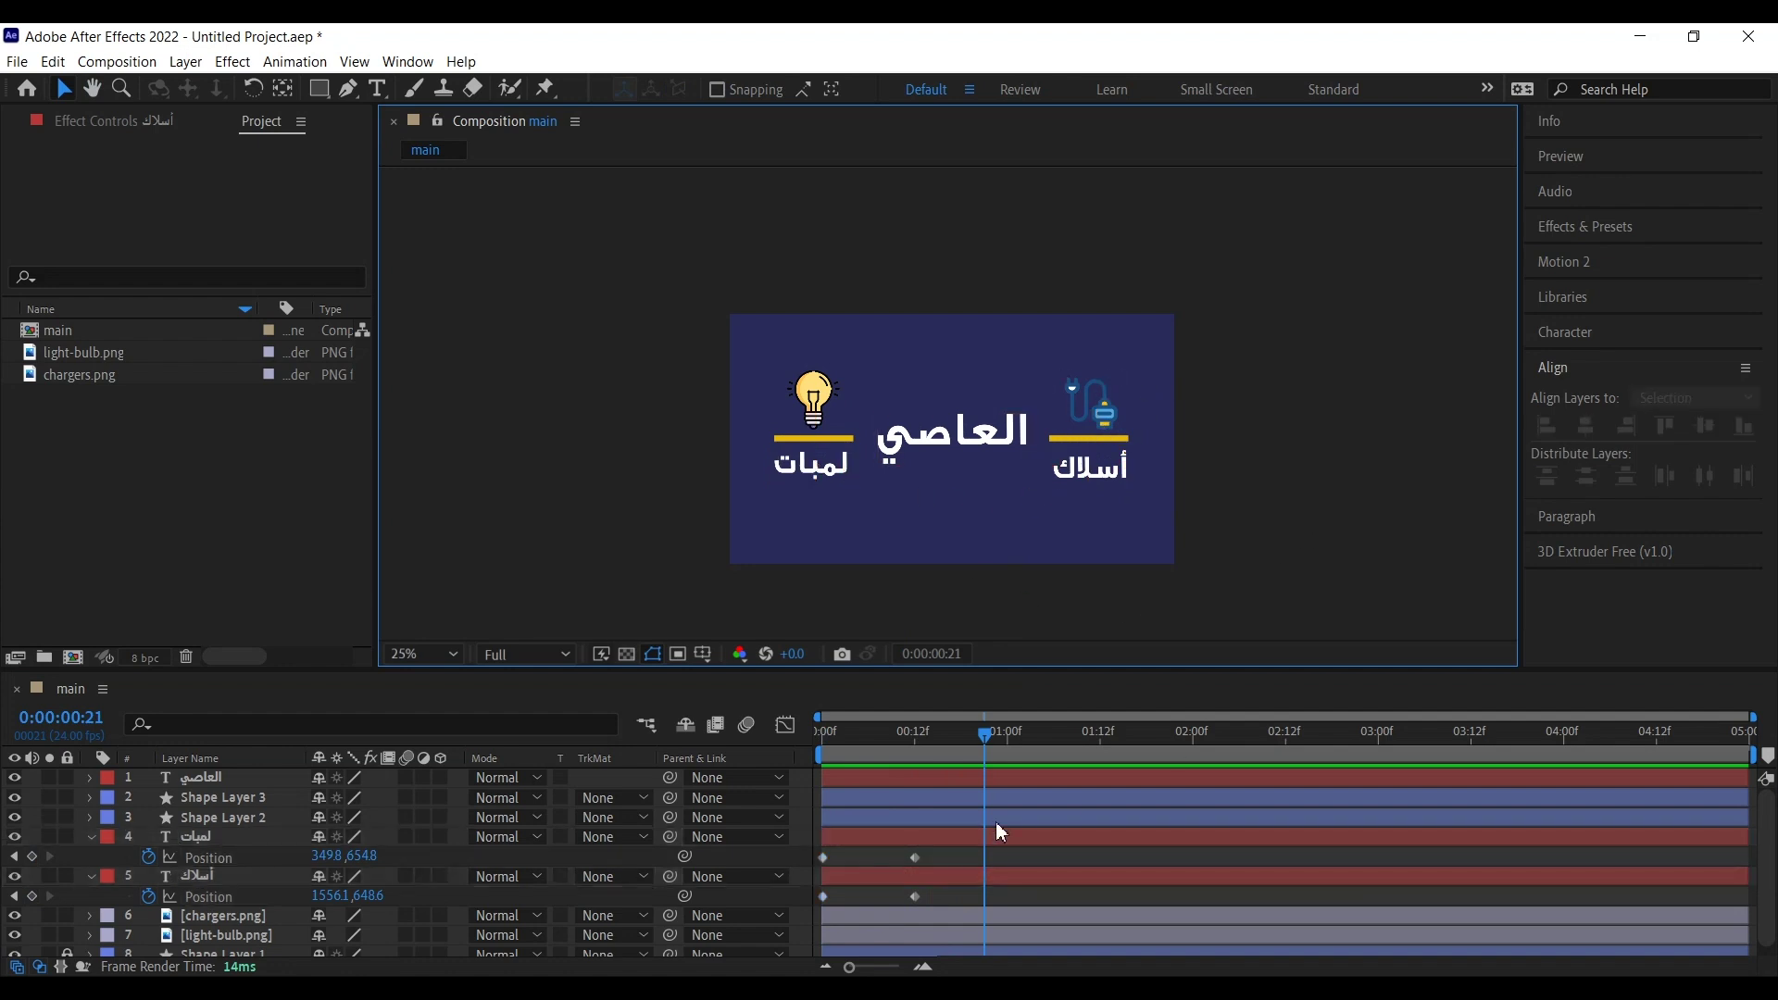
# Step: Set Position keyframes on the chargers.png and light-bulb.png layers at 0:00:00:00
pyautogui.moveTo(873, 745); pyautogui.dragTo(761, 730)
pyautogui.click(1098, 381)
pyautogui.keyDown('shift'); pyautogui.click(824, 389); pyautogui.keyUp('shift')
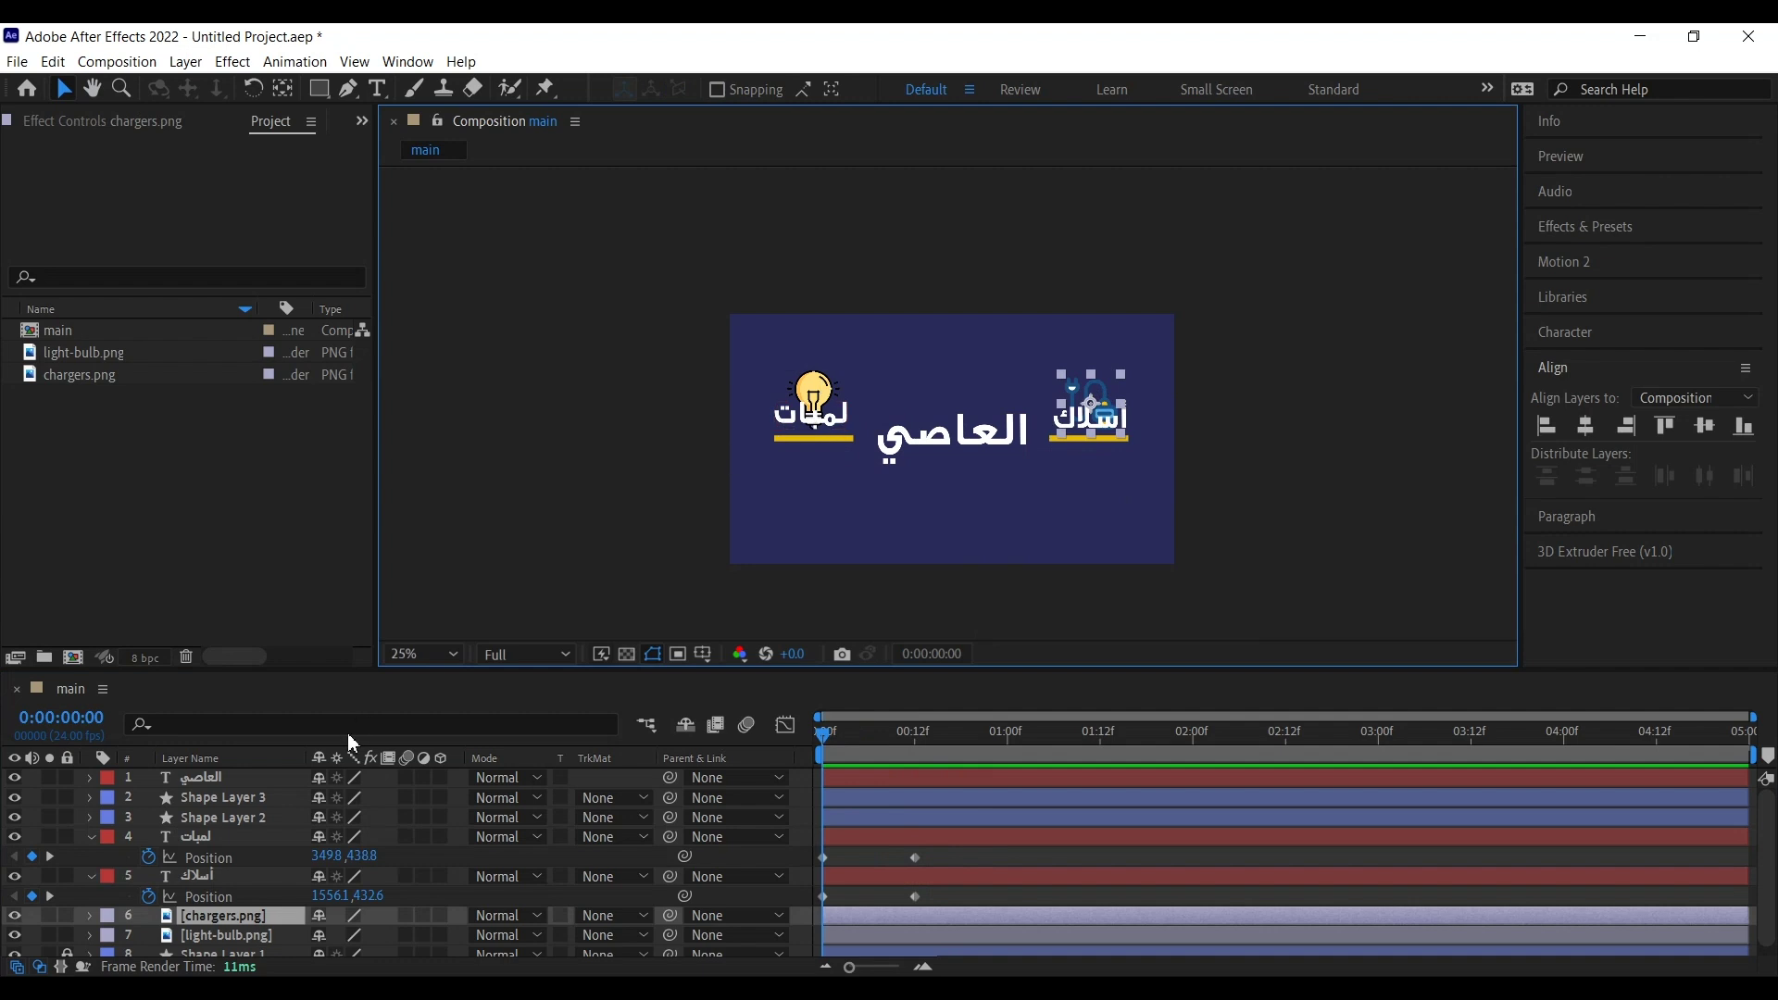
pyautogui.scroll(-1, 128, 926)
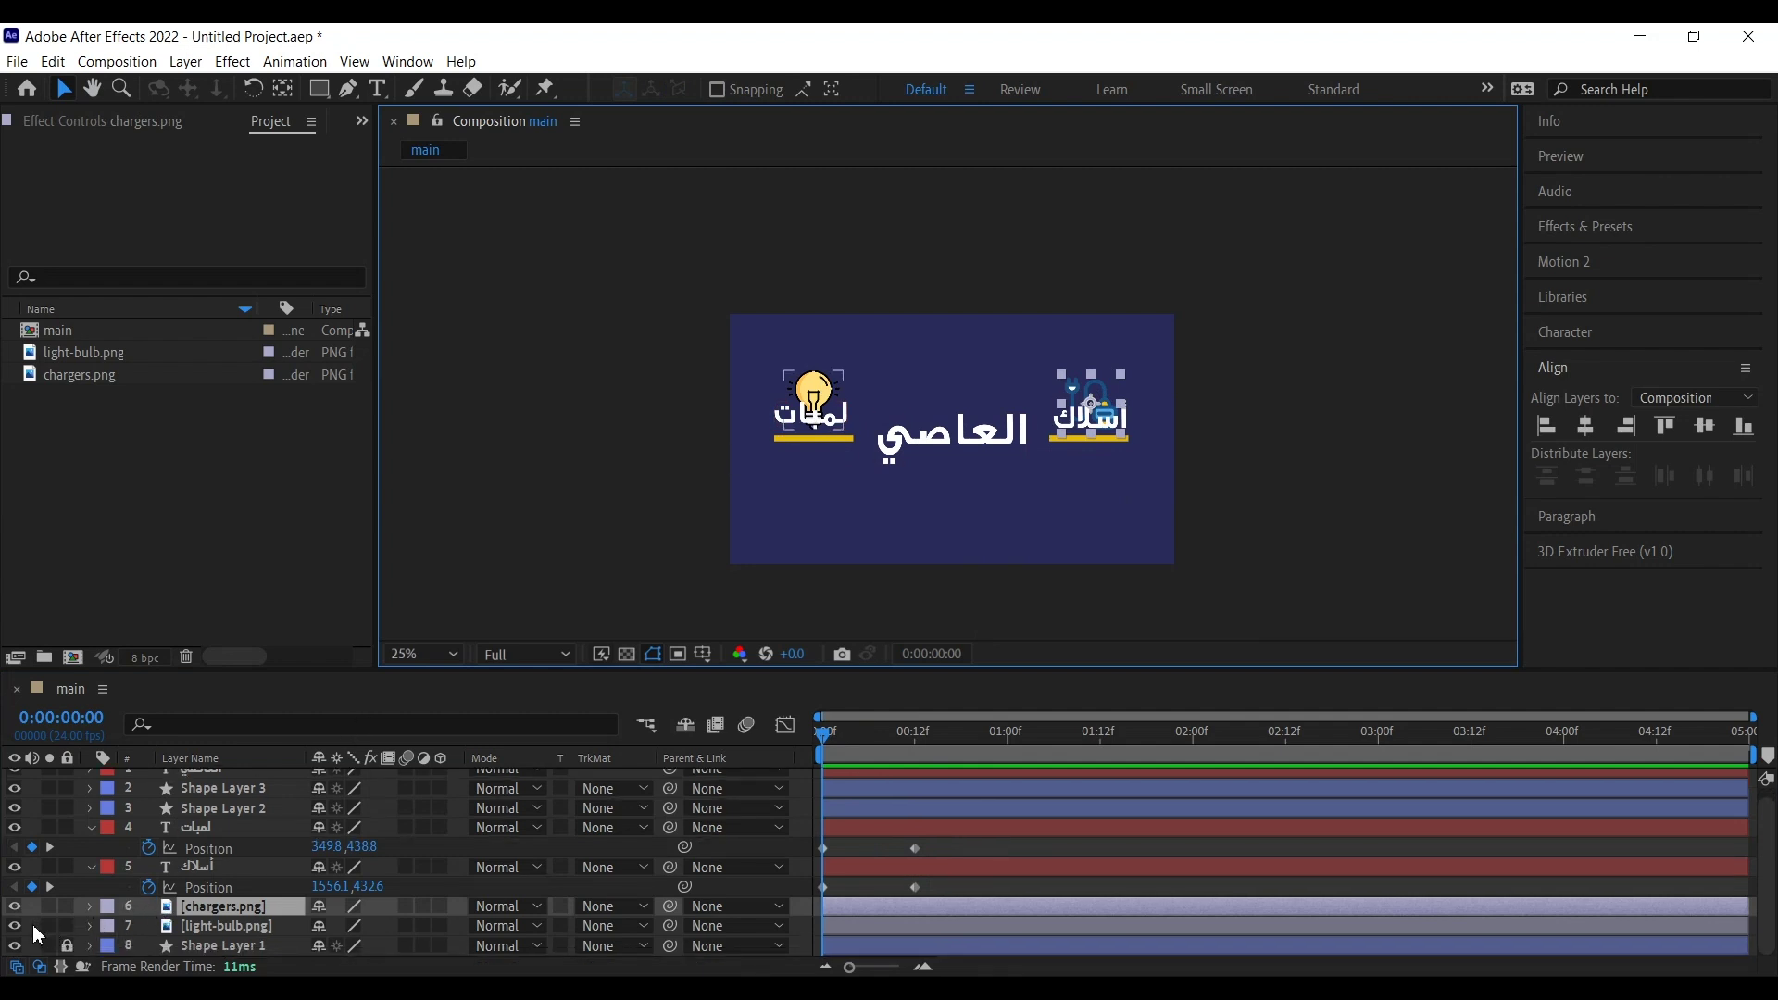
pyautogui.keyDown('ctrl'); pyautogui.click(227, 926); pyautogui.keyUp('ctrl')
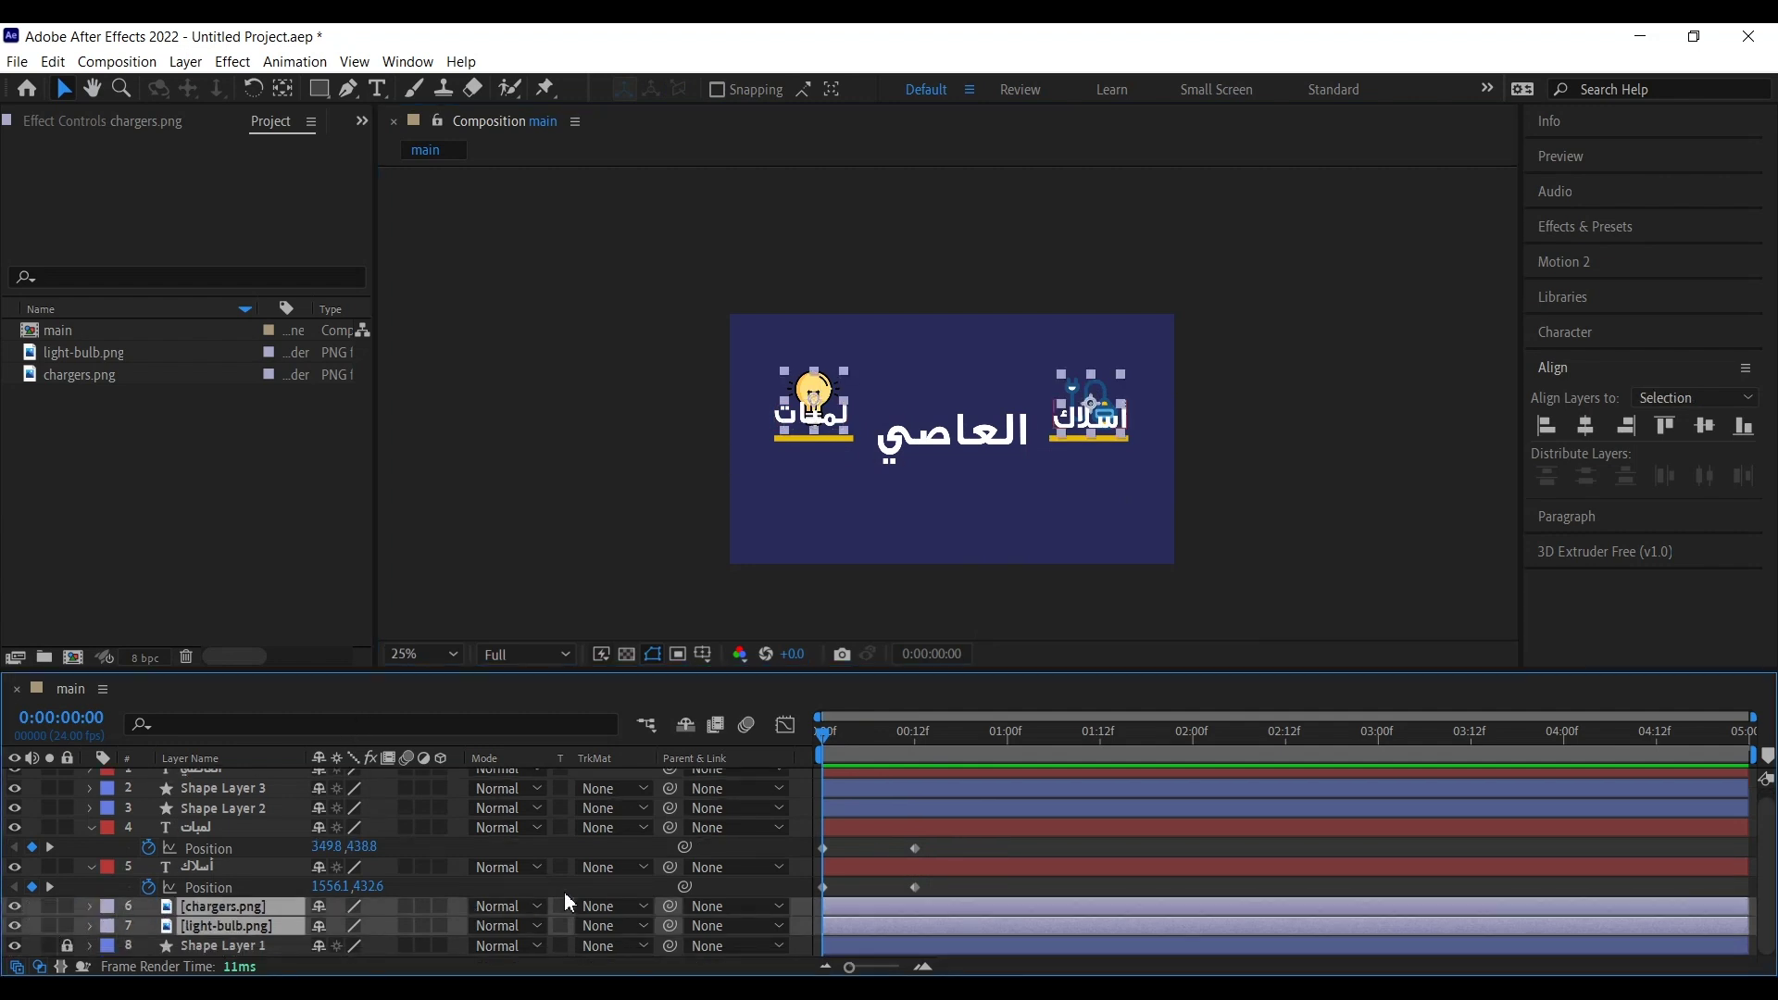
pyautogui.press('p')
pyautogui.scroll(-1, 767, 867)
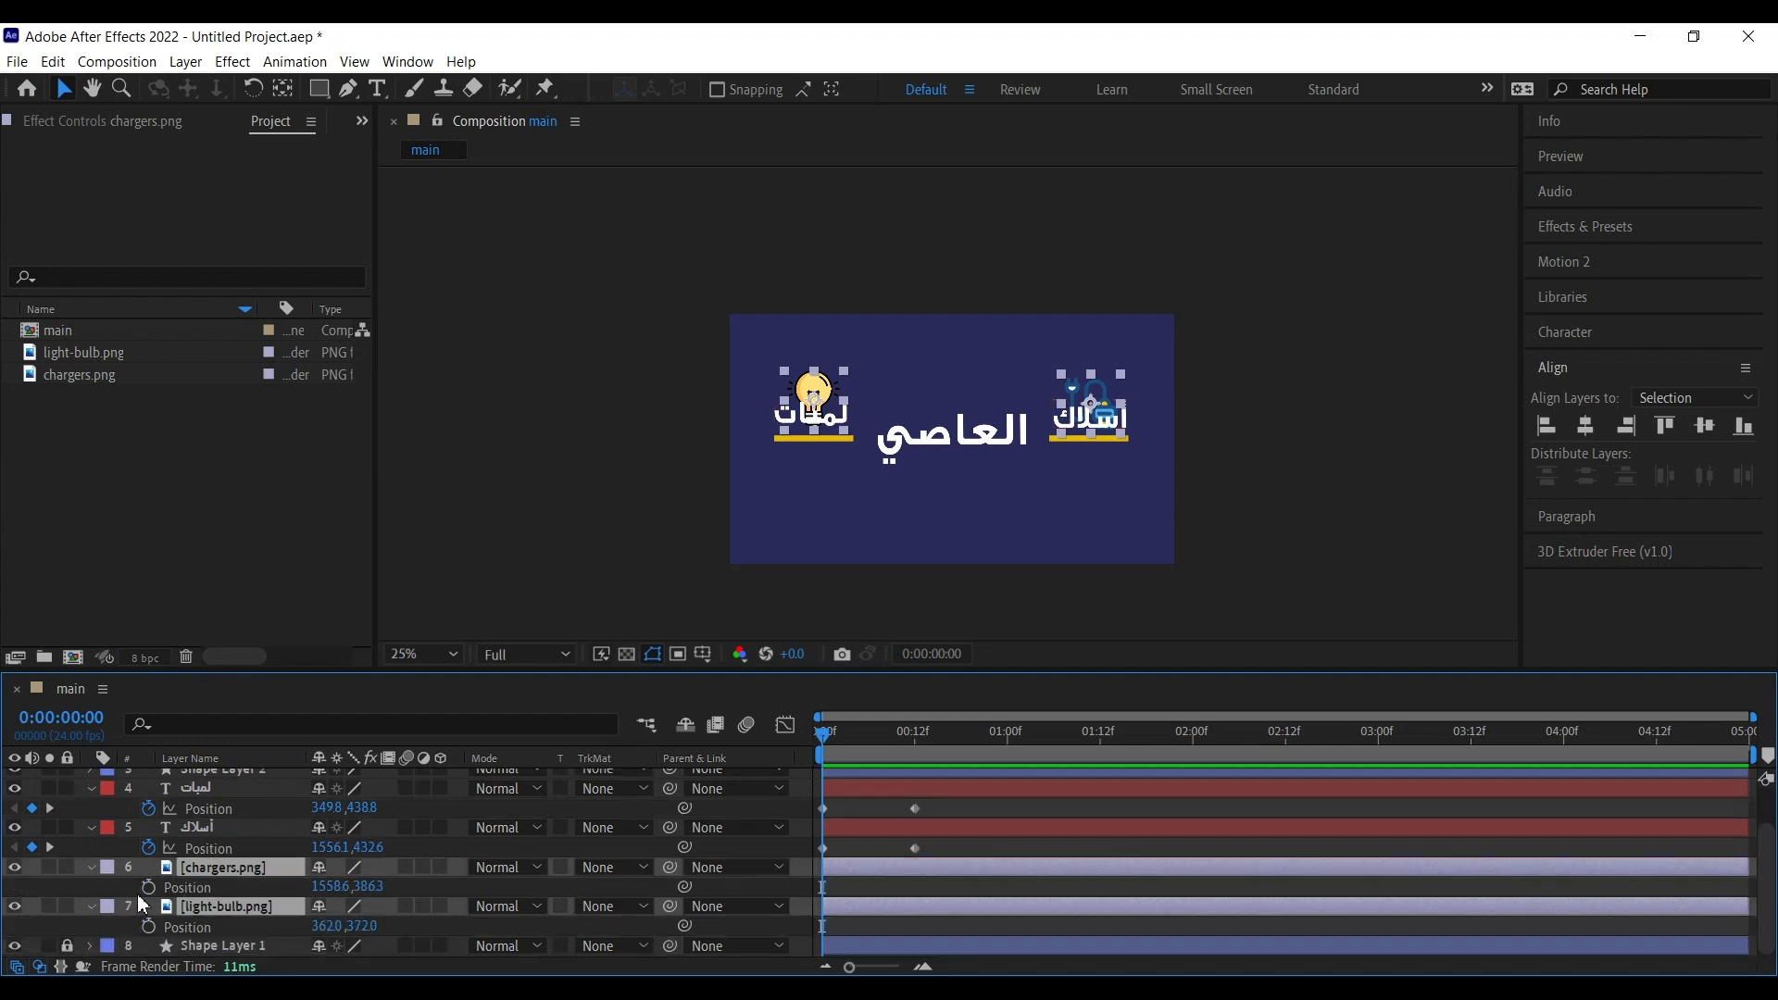
pyautogui.click(148, 887)
pyautogui.click(149, 926)
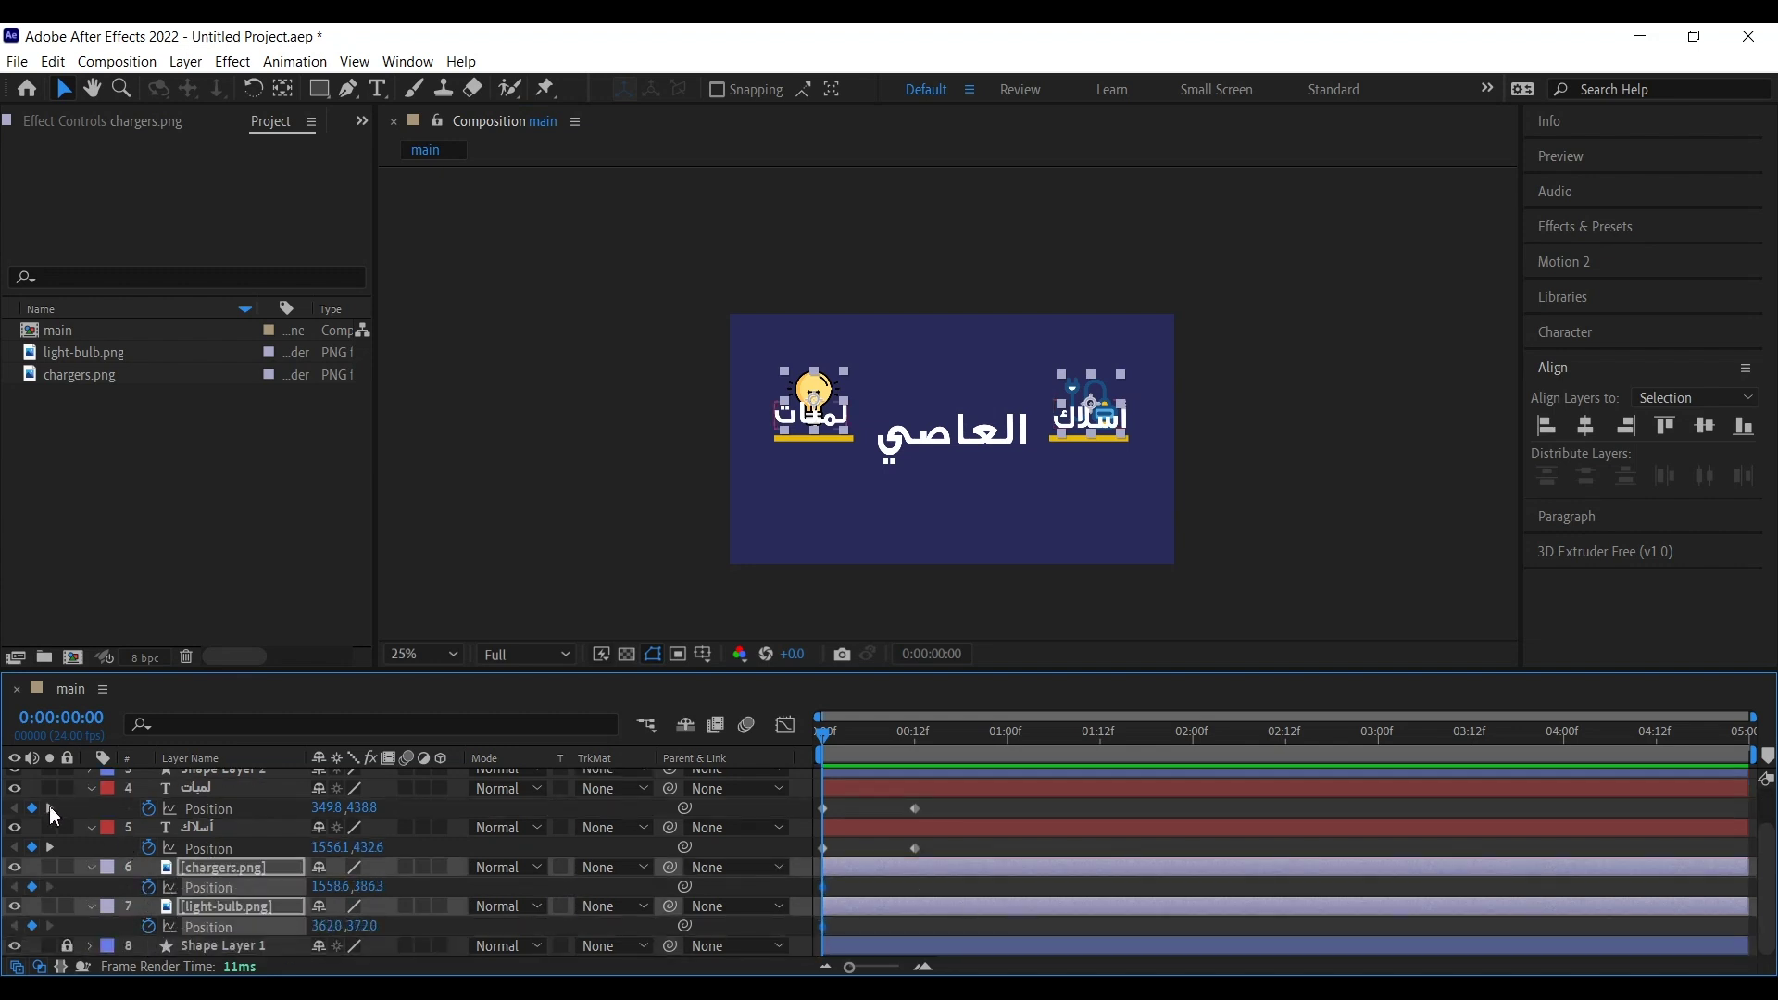
# Step: Add Position keyframes with the same values to both icon layers at 0:00:00:12, then return to the first frame
pyautogui.click(50, 808)
pyautogui.click(31, 926)
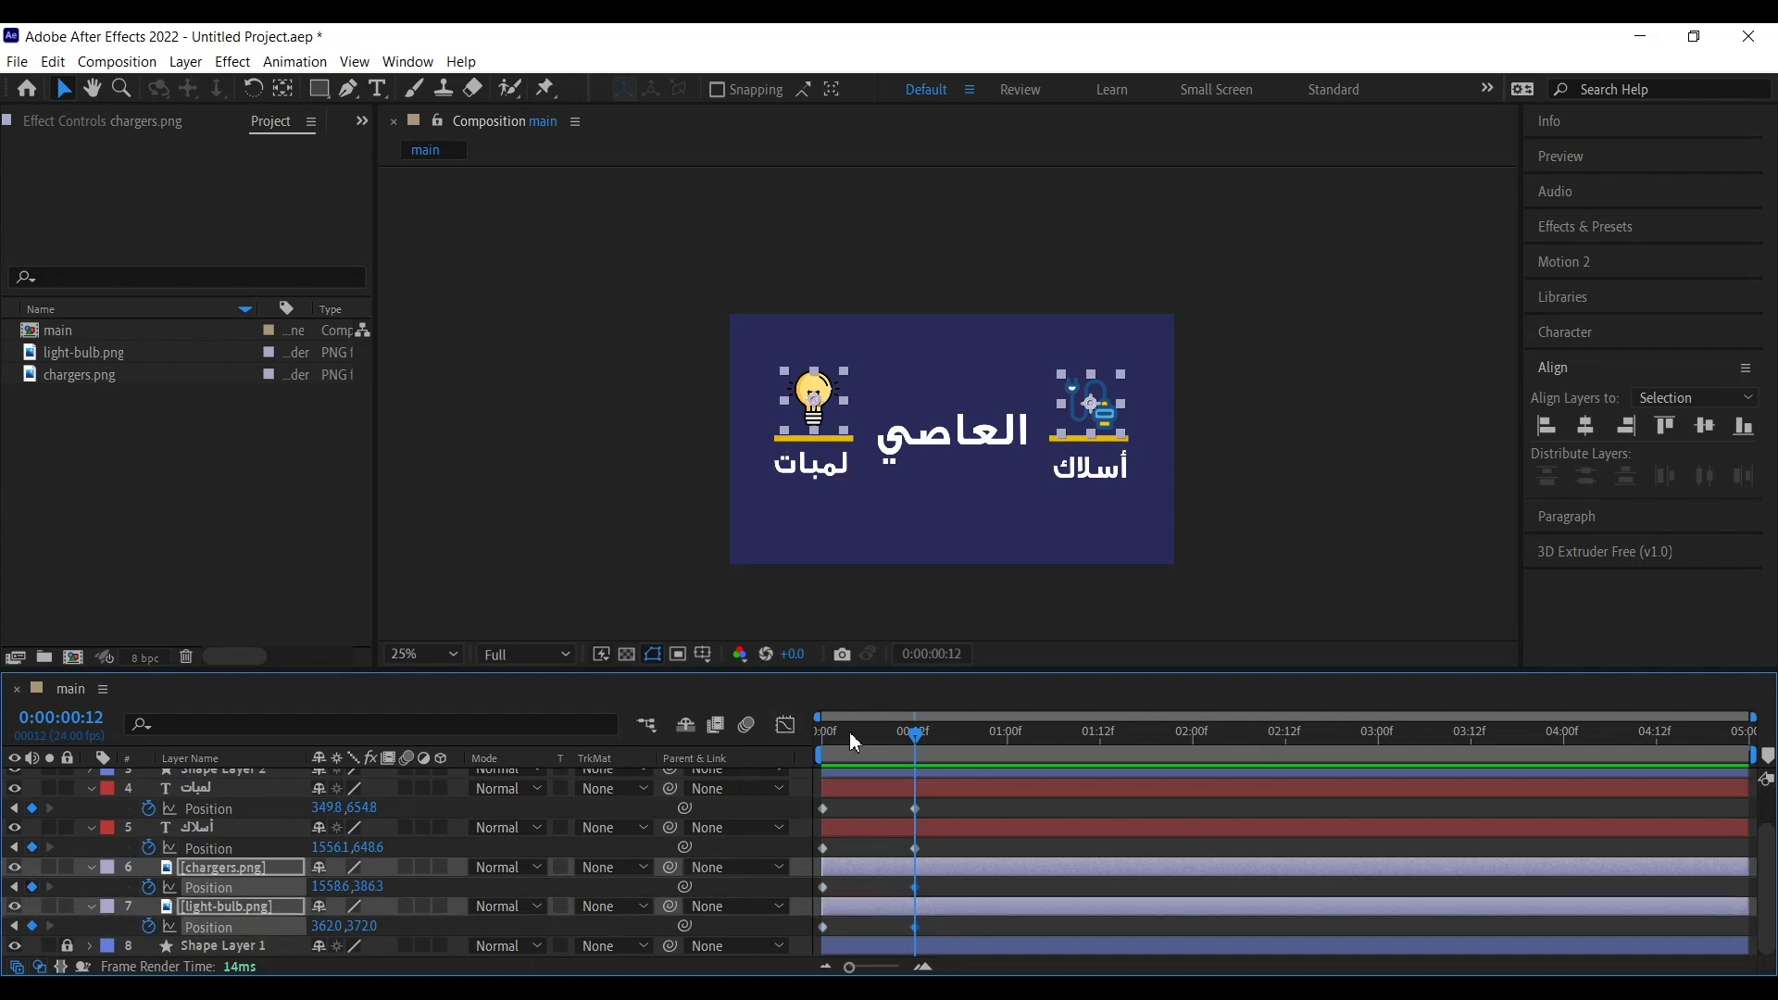
pyautogui.moveTo(850, 732); pyautogui.dragTo(804, 735)
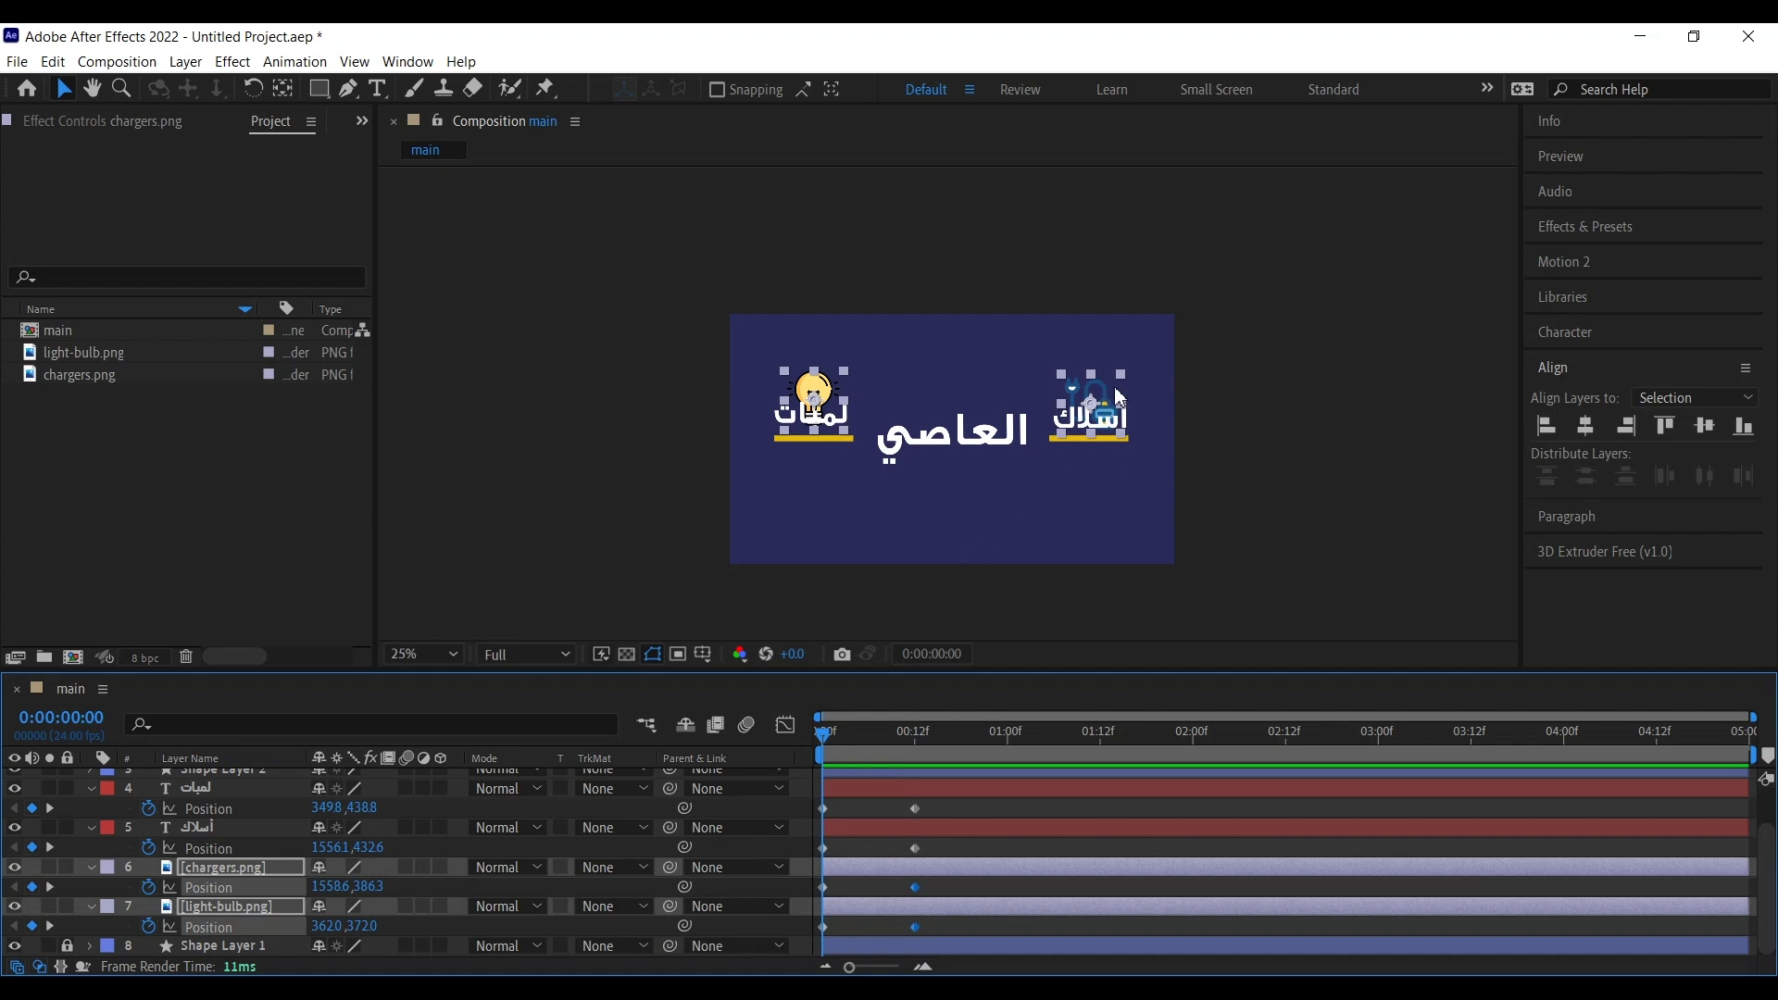
# Step: Lower both icons straight down below the yellow lines at the first frame, to Y about 730 and 716, and preview the motion
pyautogui.moveTo(1114, 399); pyautogui.dragTo(1123, 506)
pyautogui.press('space')
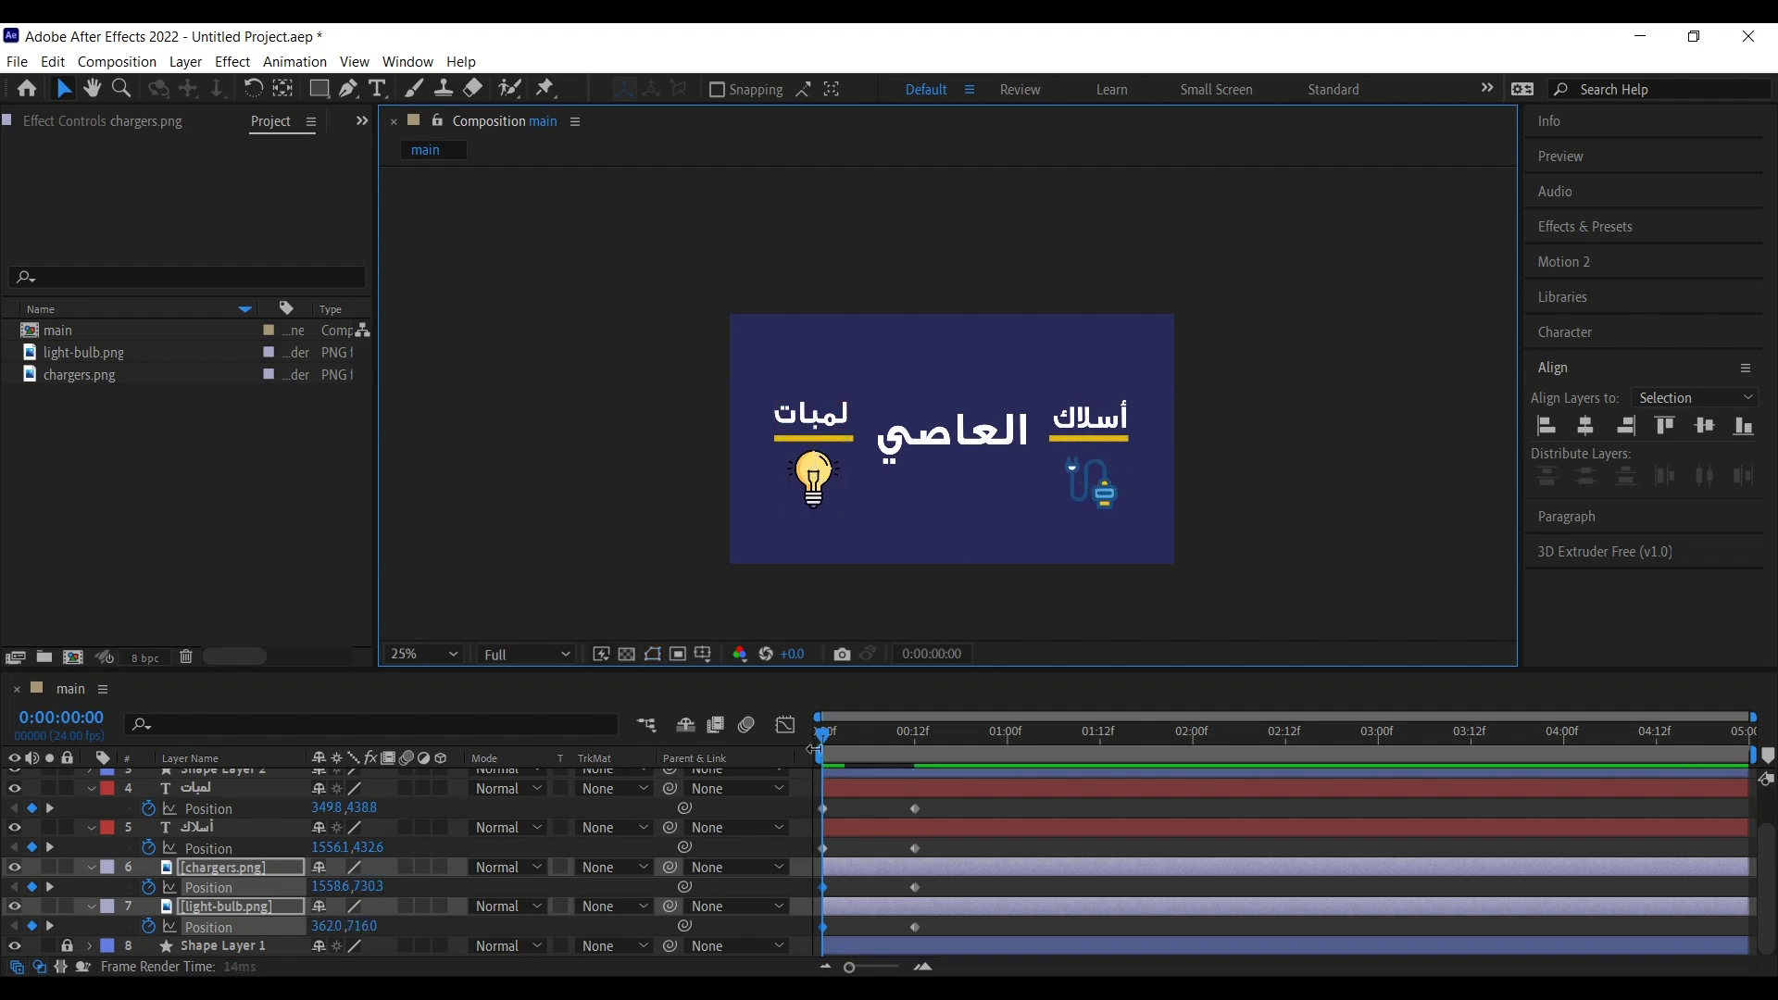
pyautogui.click(792, 737)
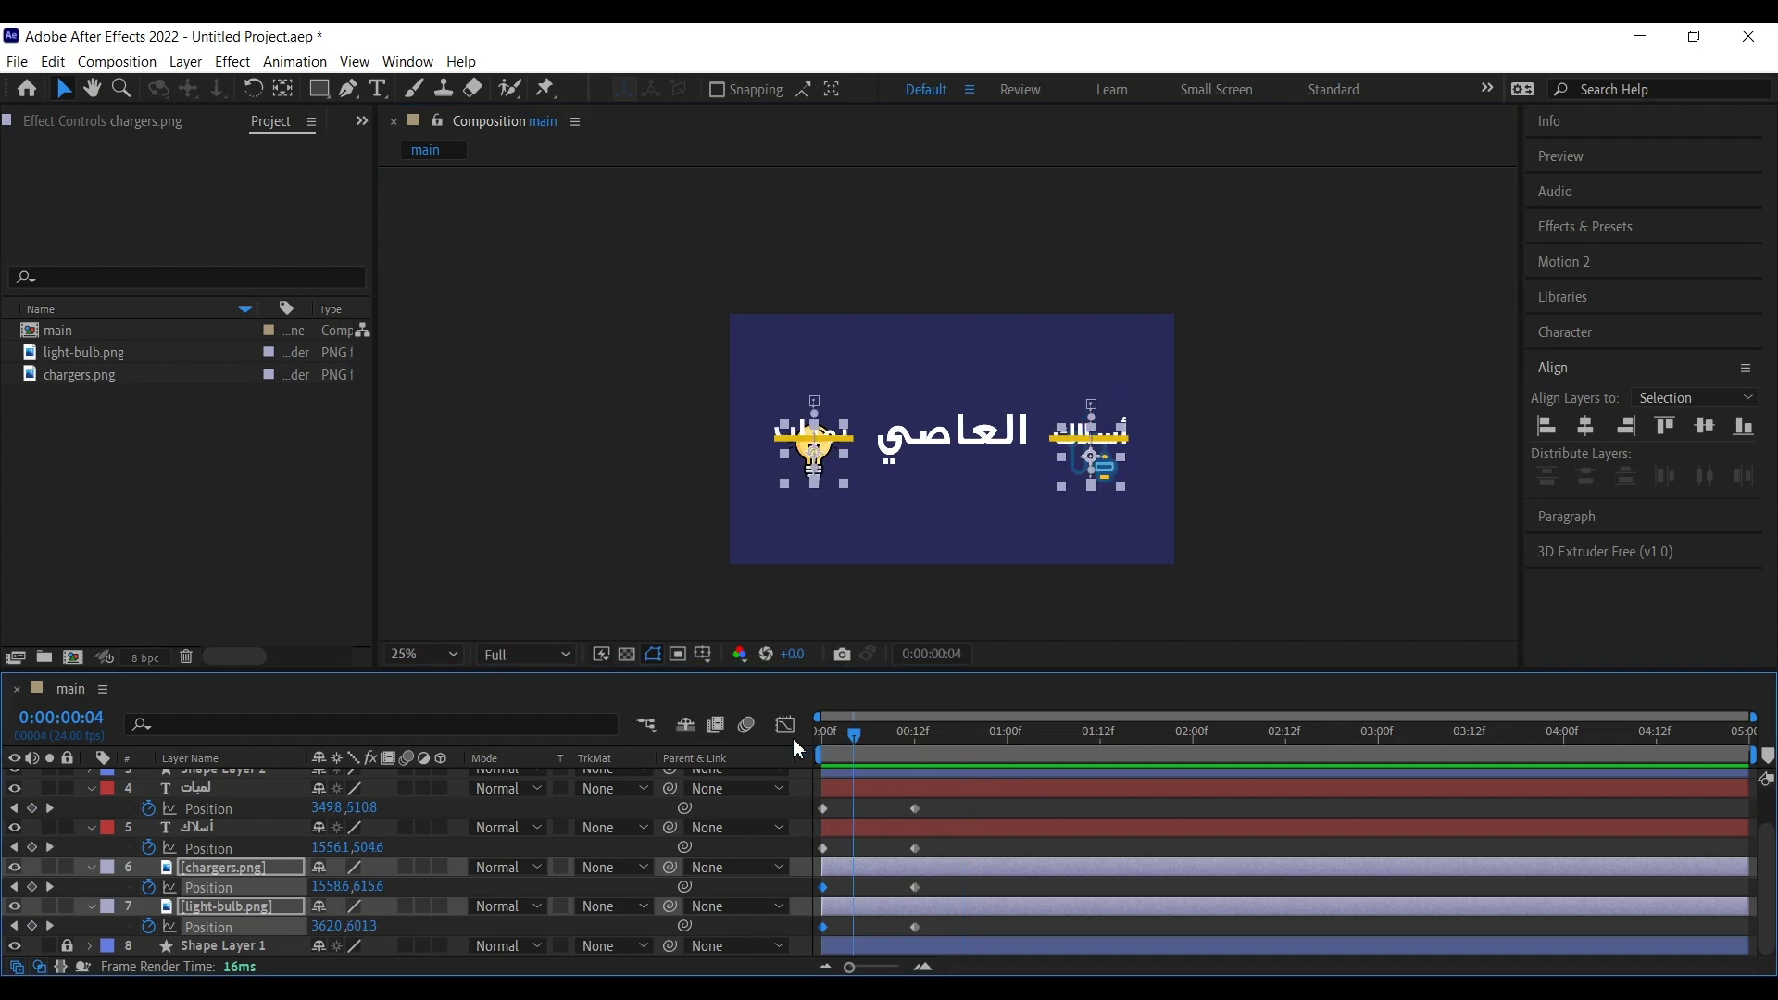
pyautogui.click(1317, 510)
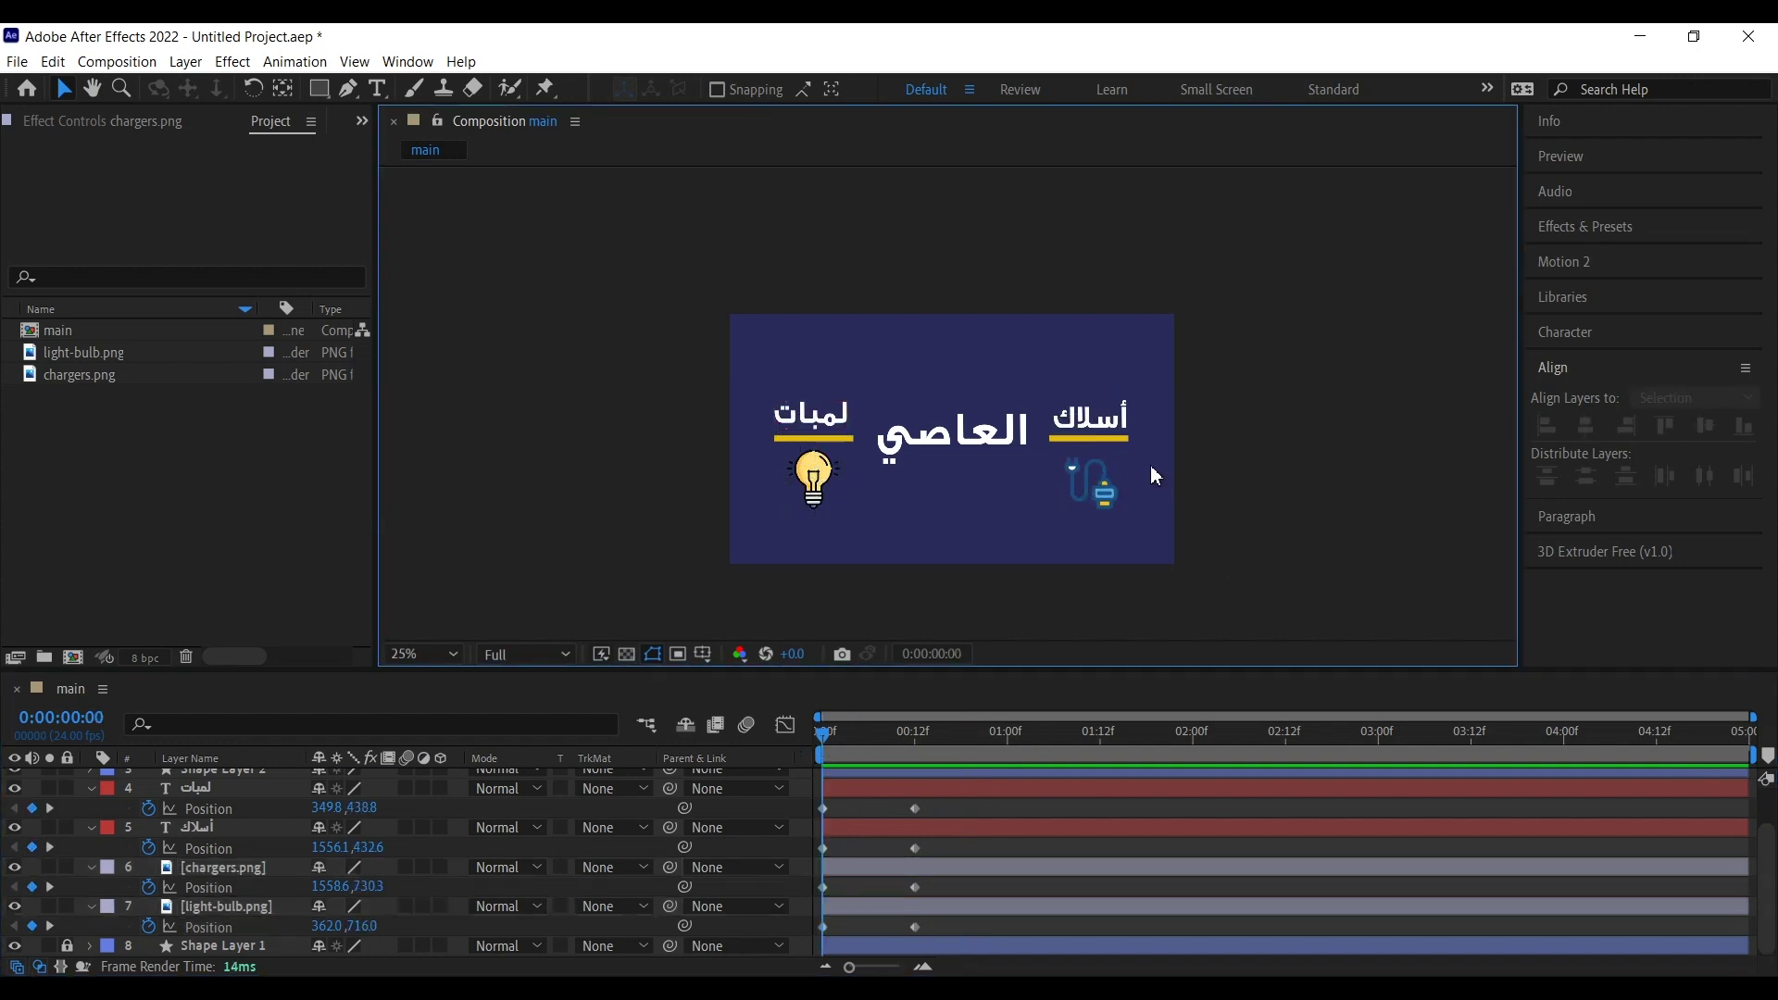
pyautogui.click(1099, 491)
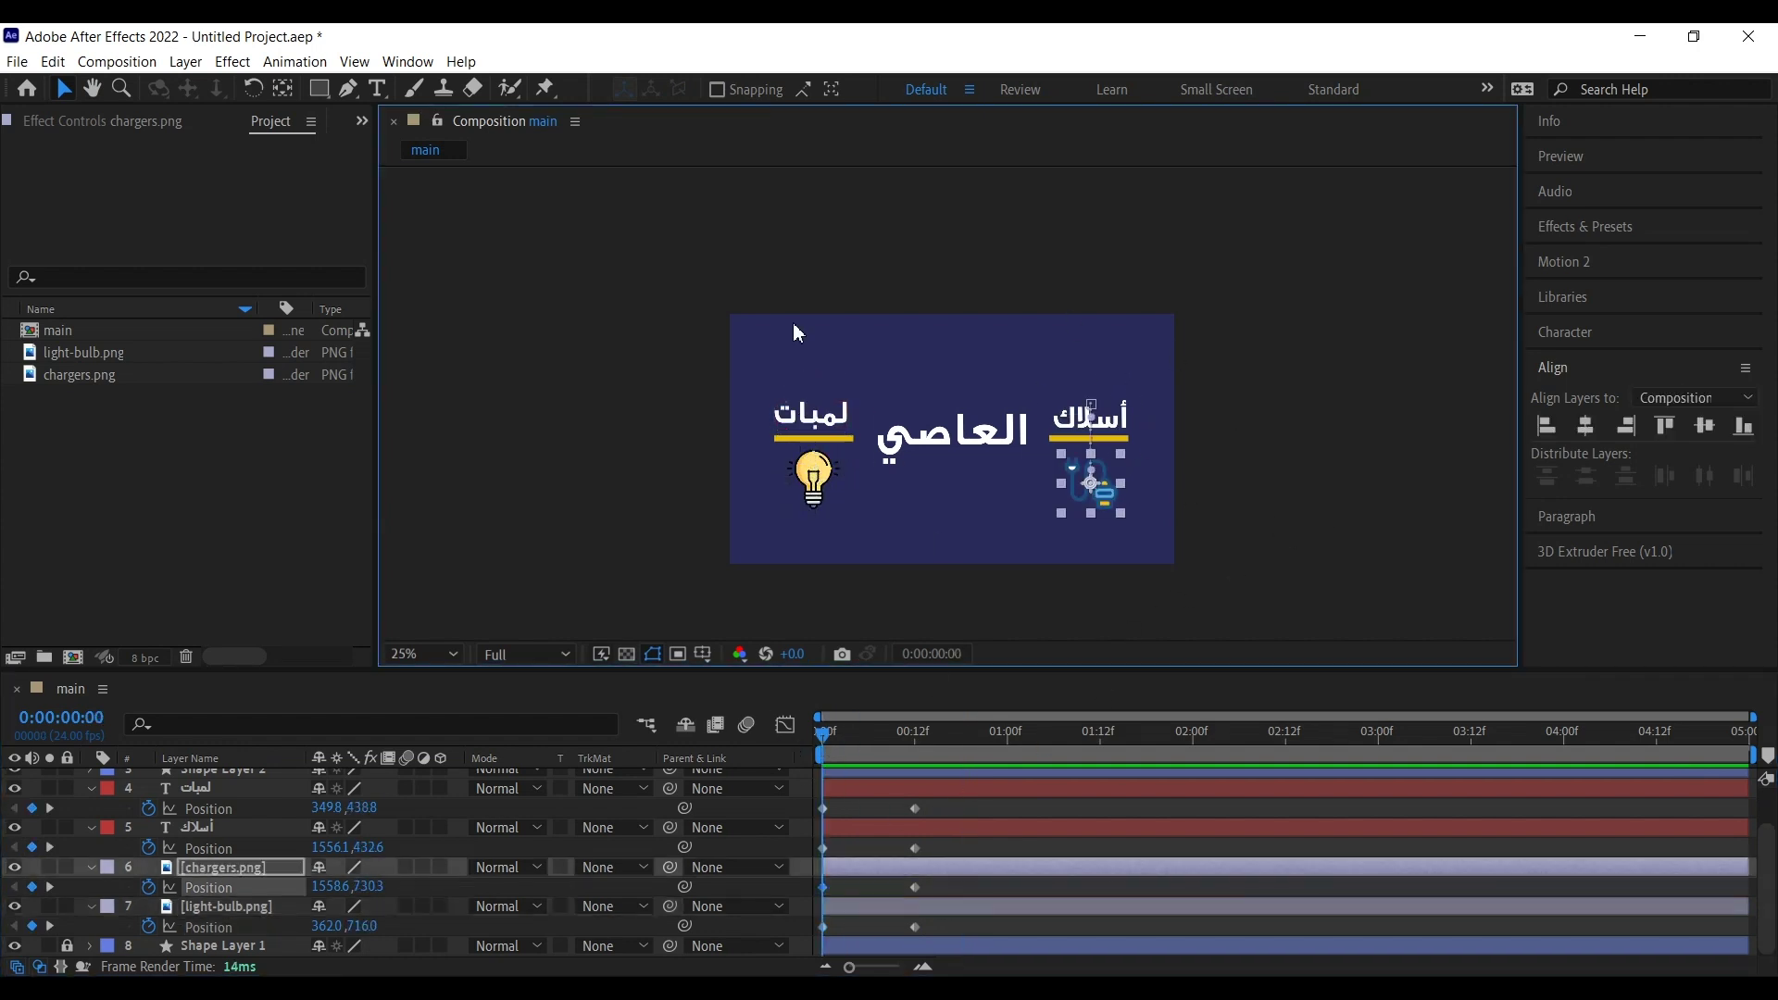
pyautogui.click(1253, 536)
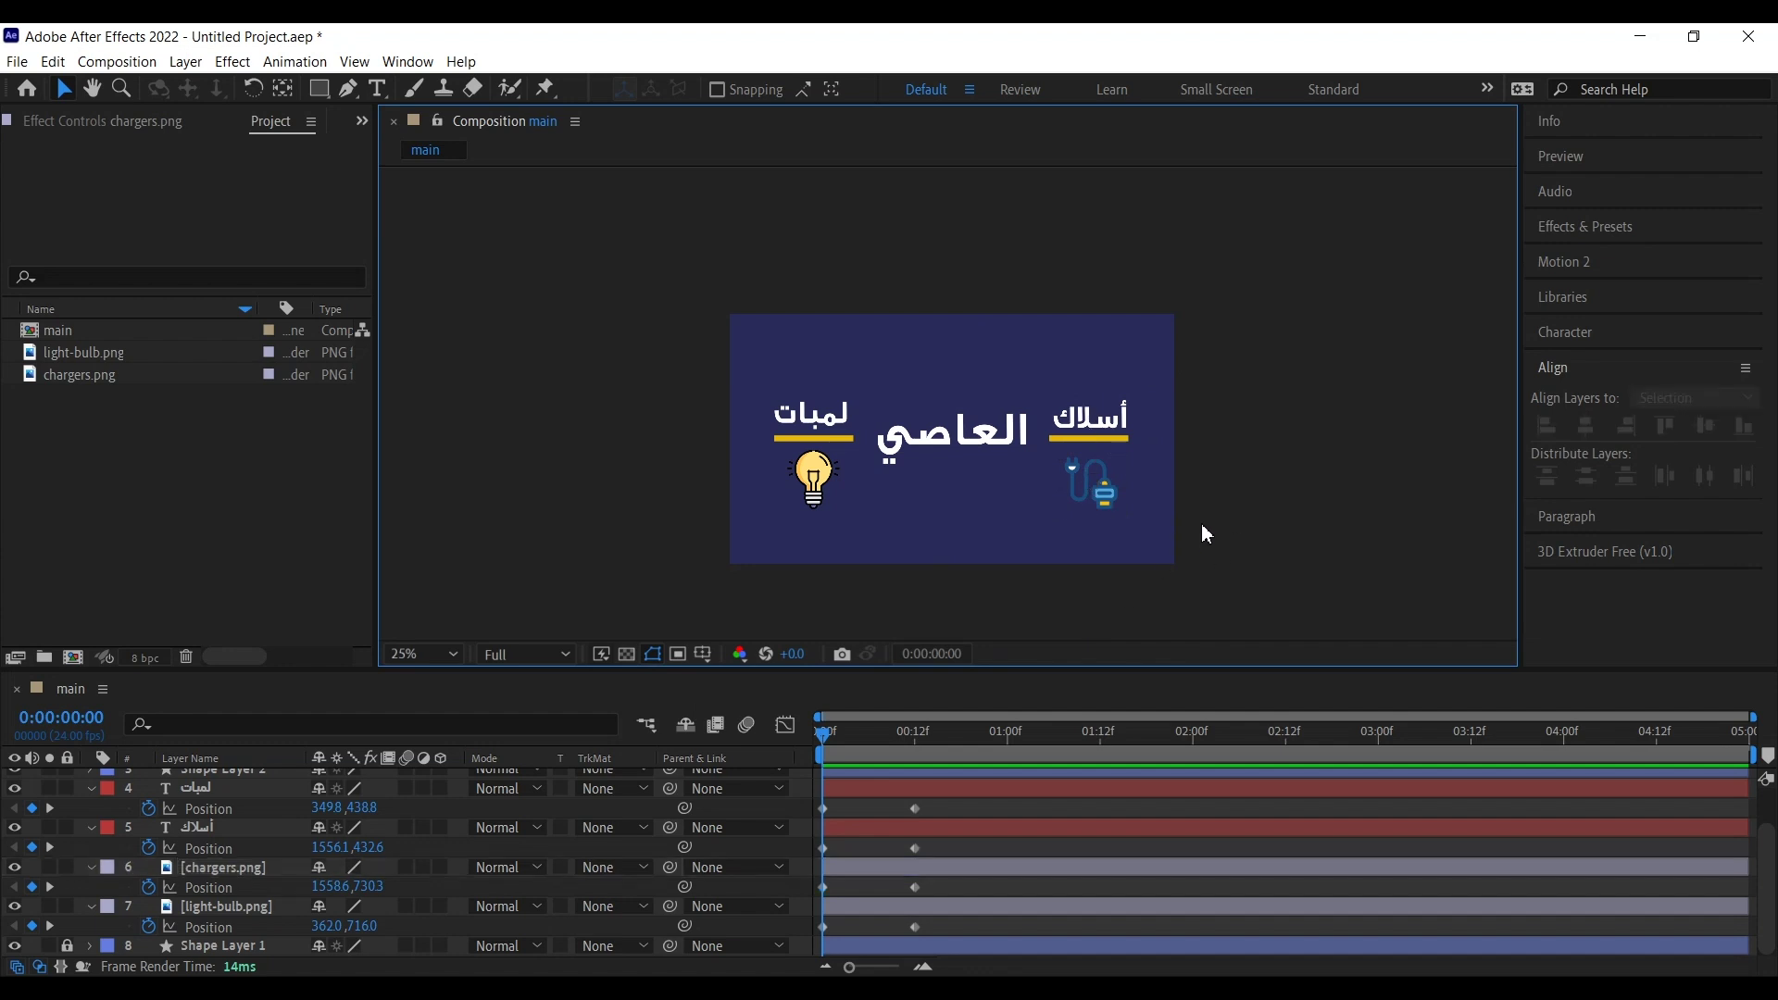
pyautogui.click(90, 790)
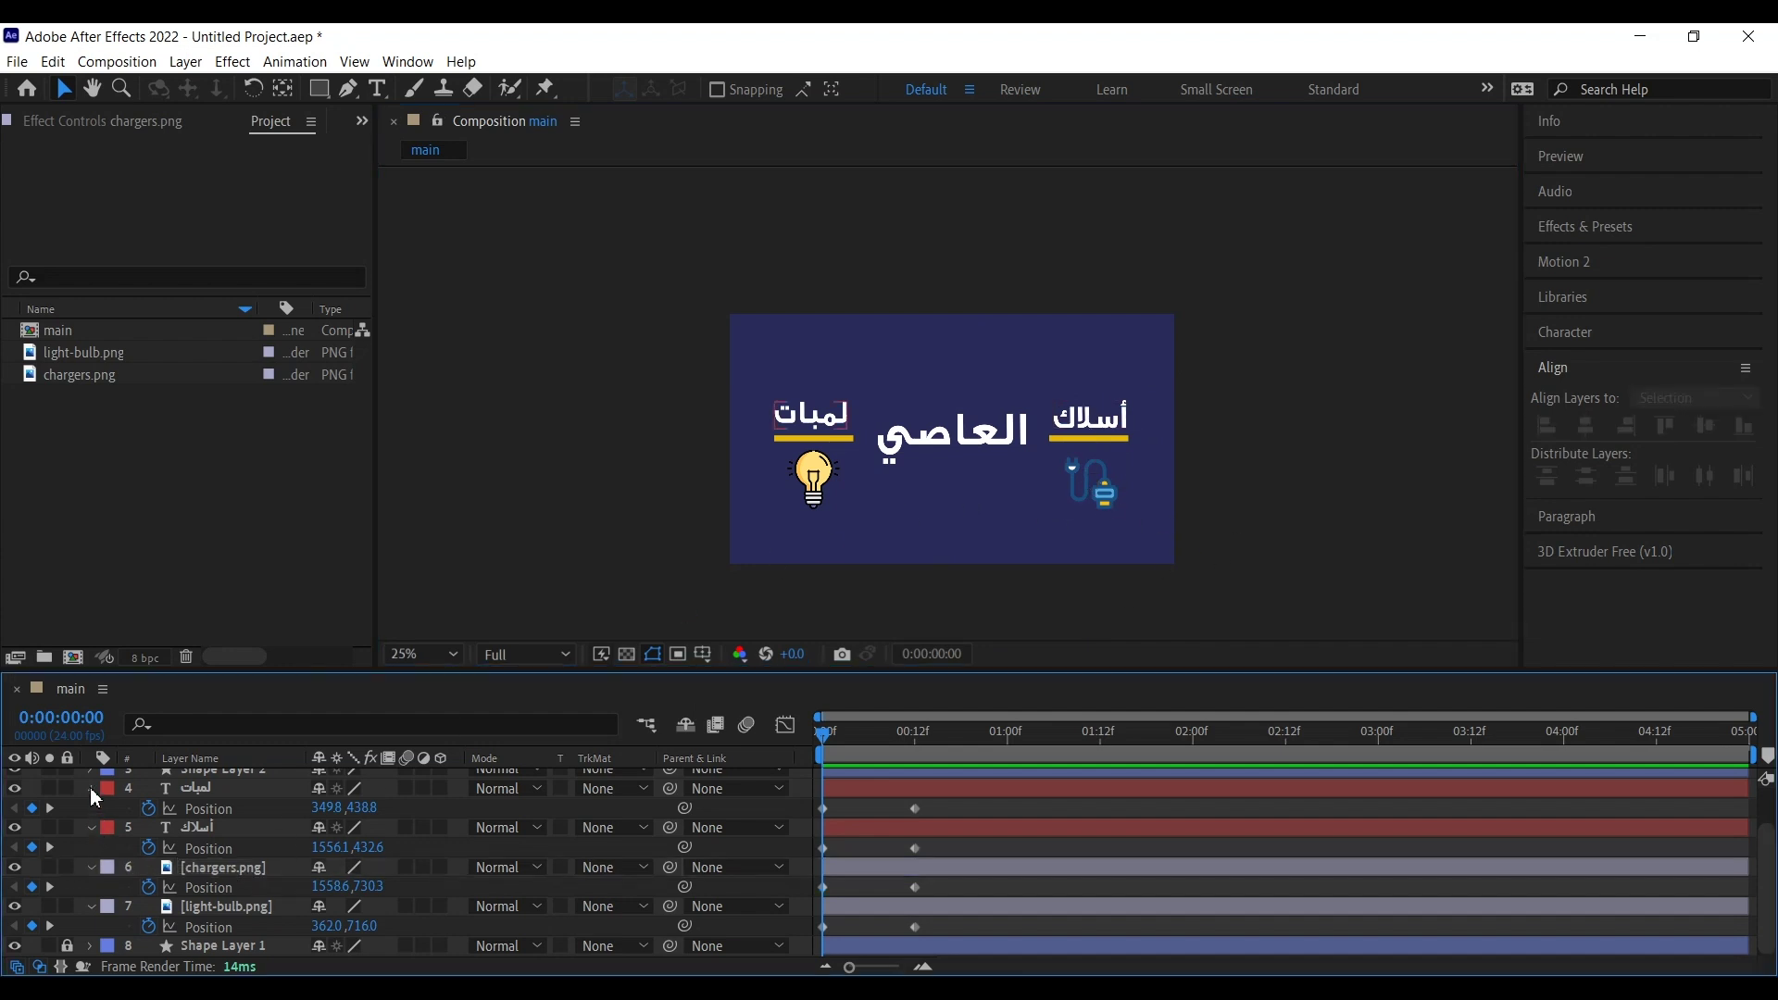
pyautogui.click(91, 809)
pyautogui.click(91, 809)
pyautogui.press('u')
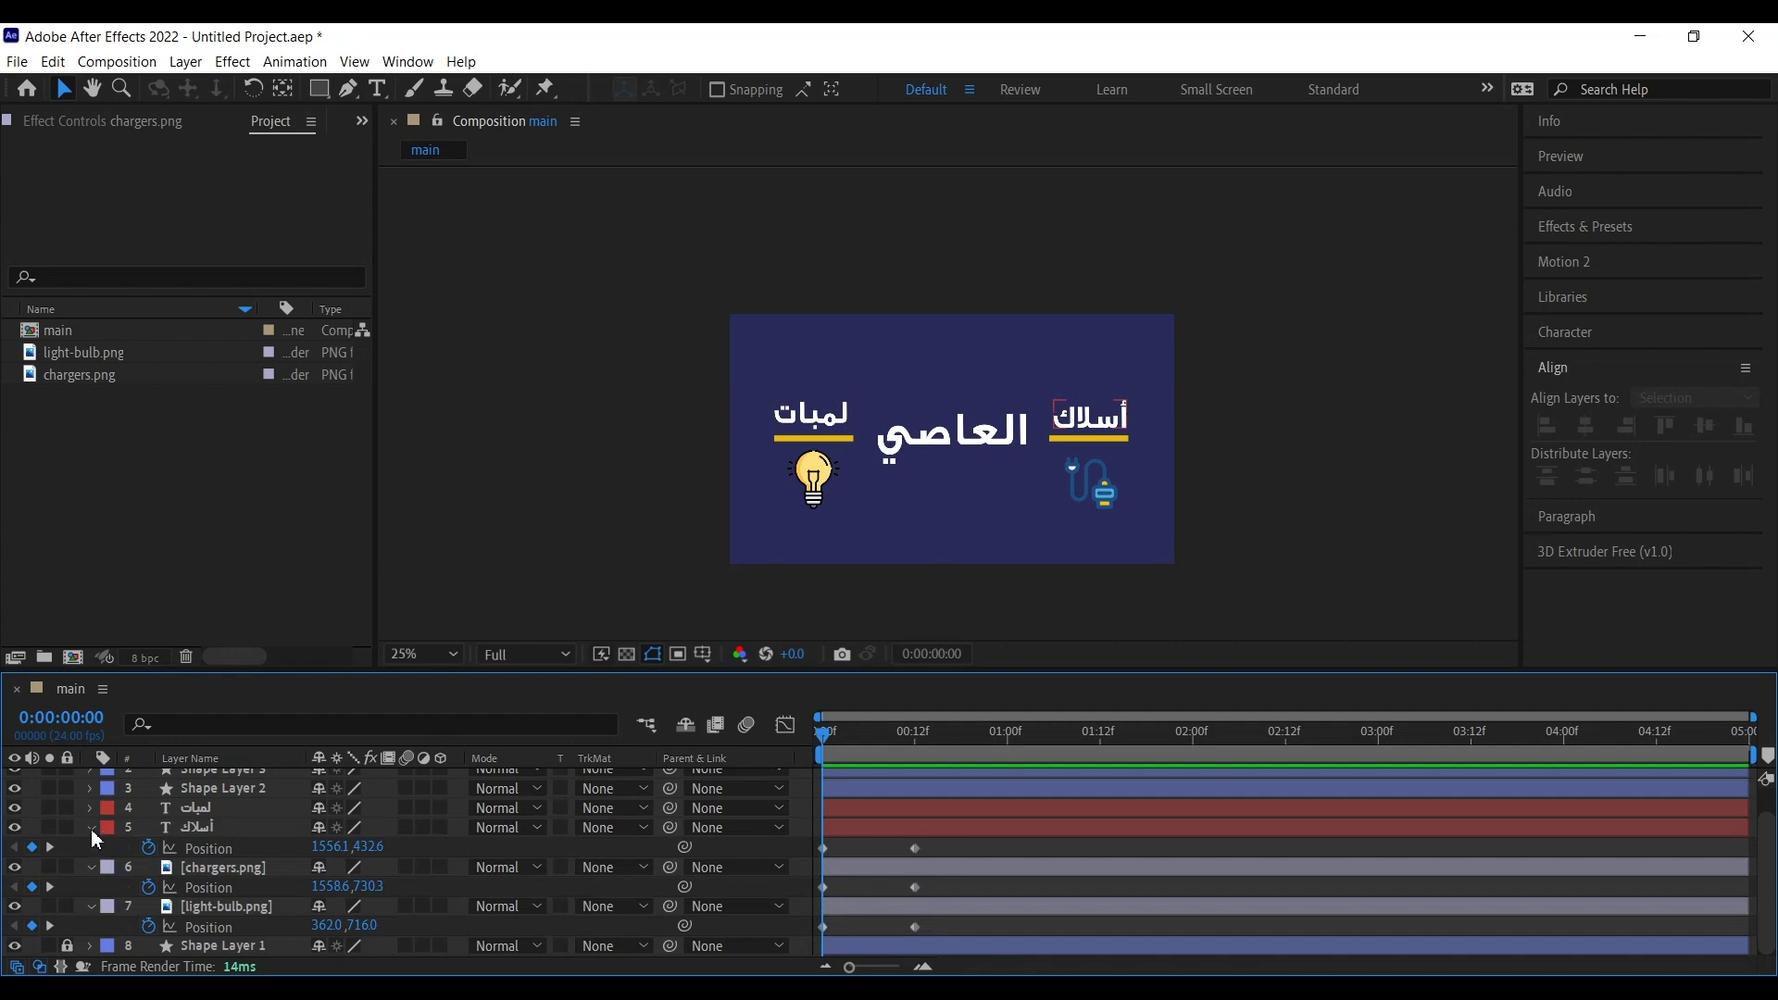
pyautogui.click(218, 810)
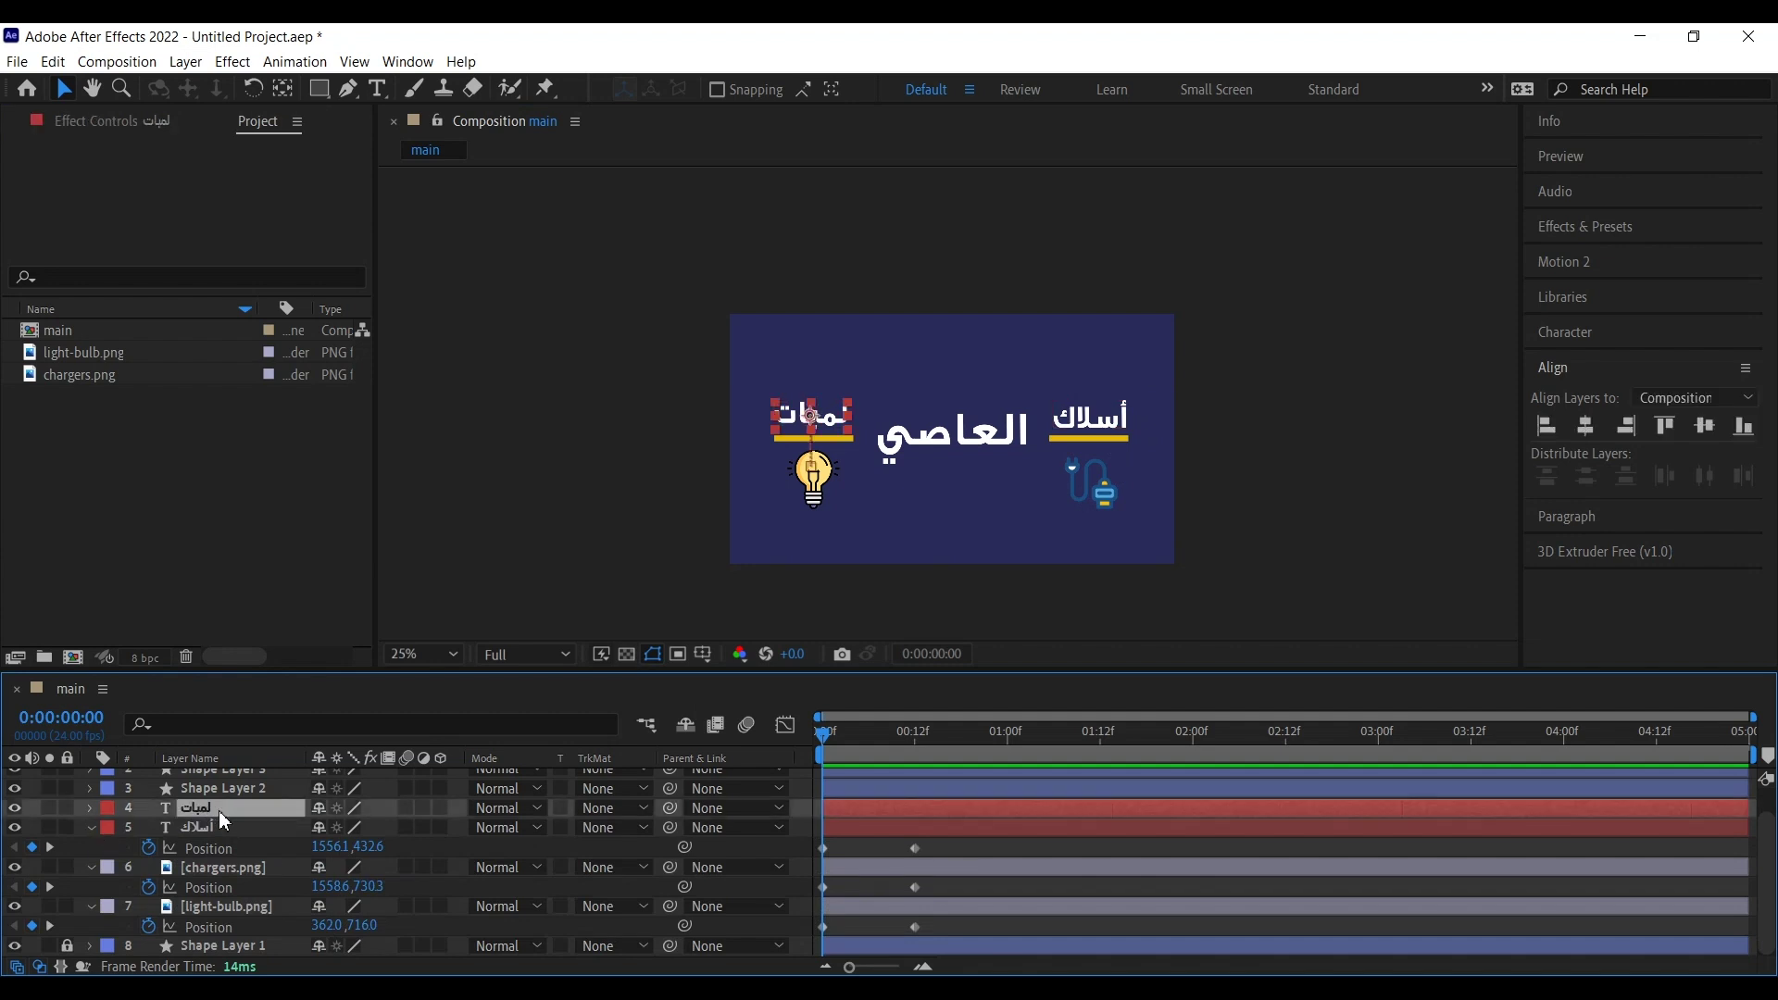
pyautogui.press('y')
pyautogui.press('p')
pyautogui.scroll(-1, 1044, 840)
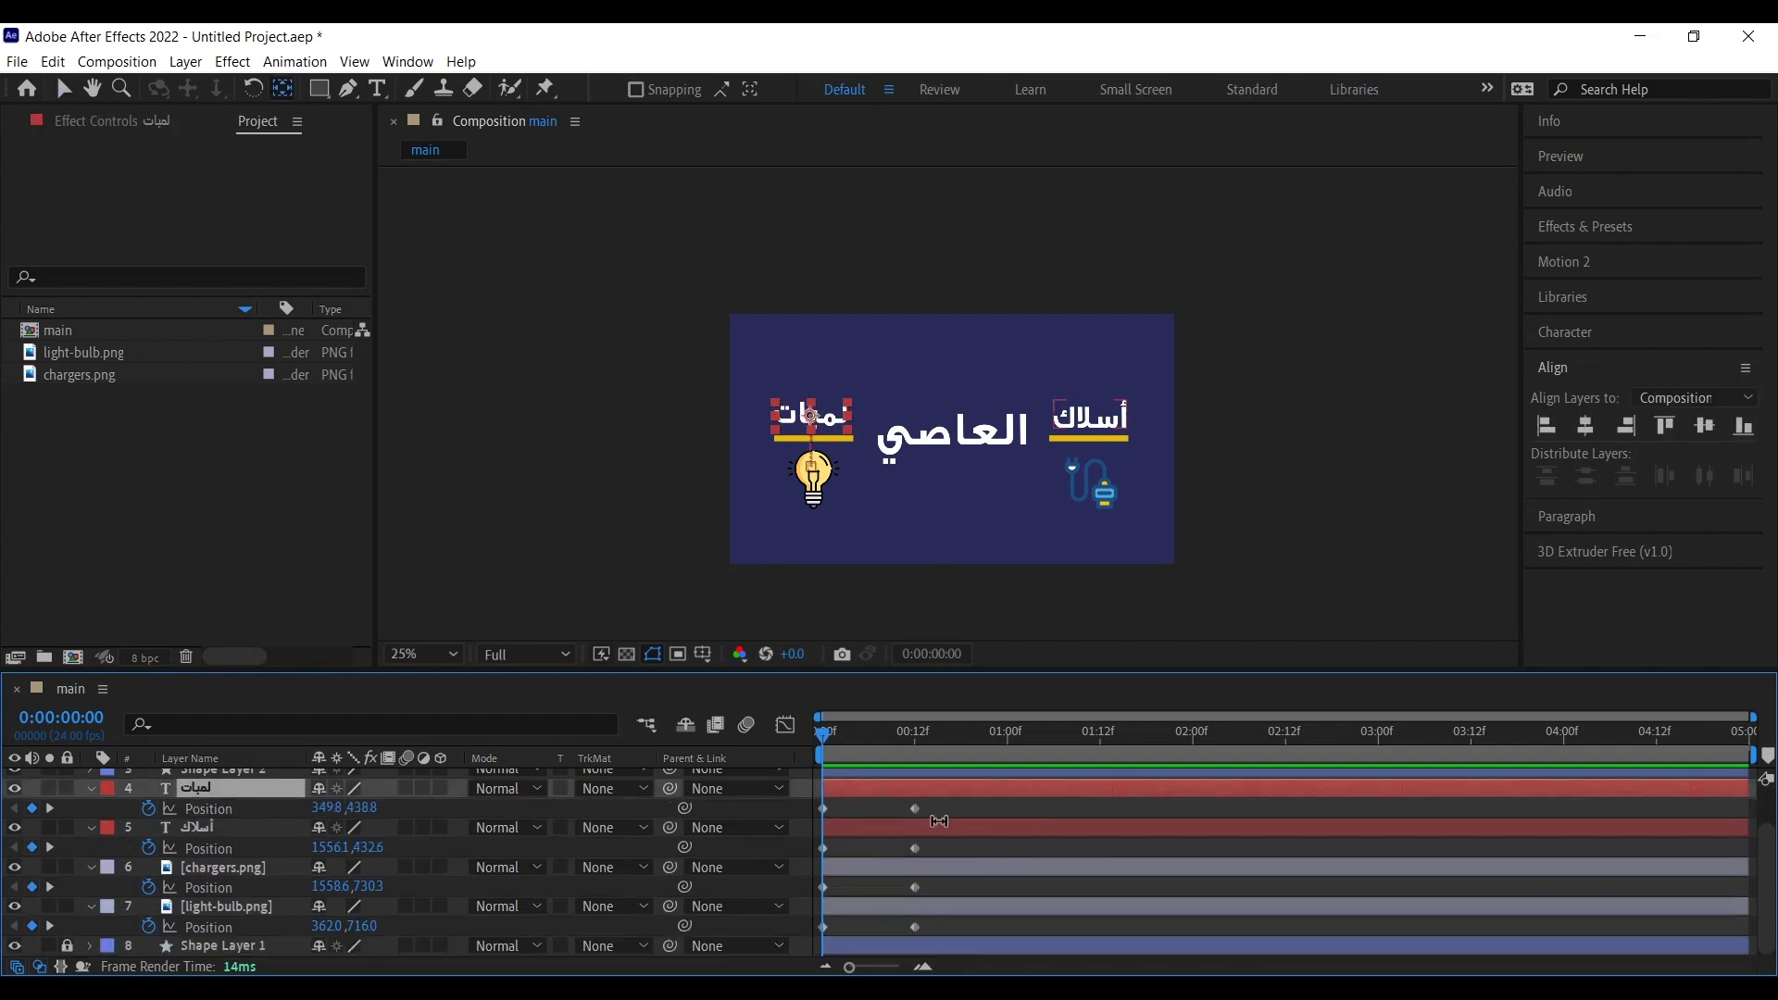
# Step: Apply Easy Ease to all Position keyframes of the two labels and two icons, preview the motion, and clear the selection
pyautogui.moveTo(994, 815); pyautogui.dragTo(819, 940)
pyautogui.rightClick(823, 927)
pyautogui.moveTo(954, 914)
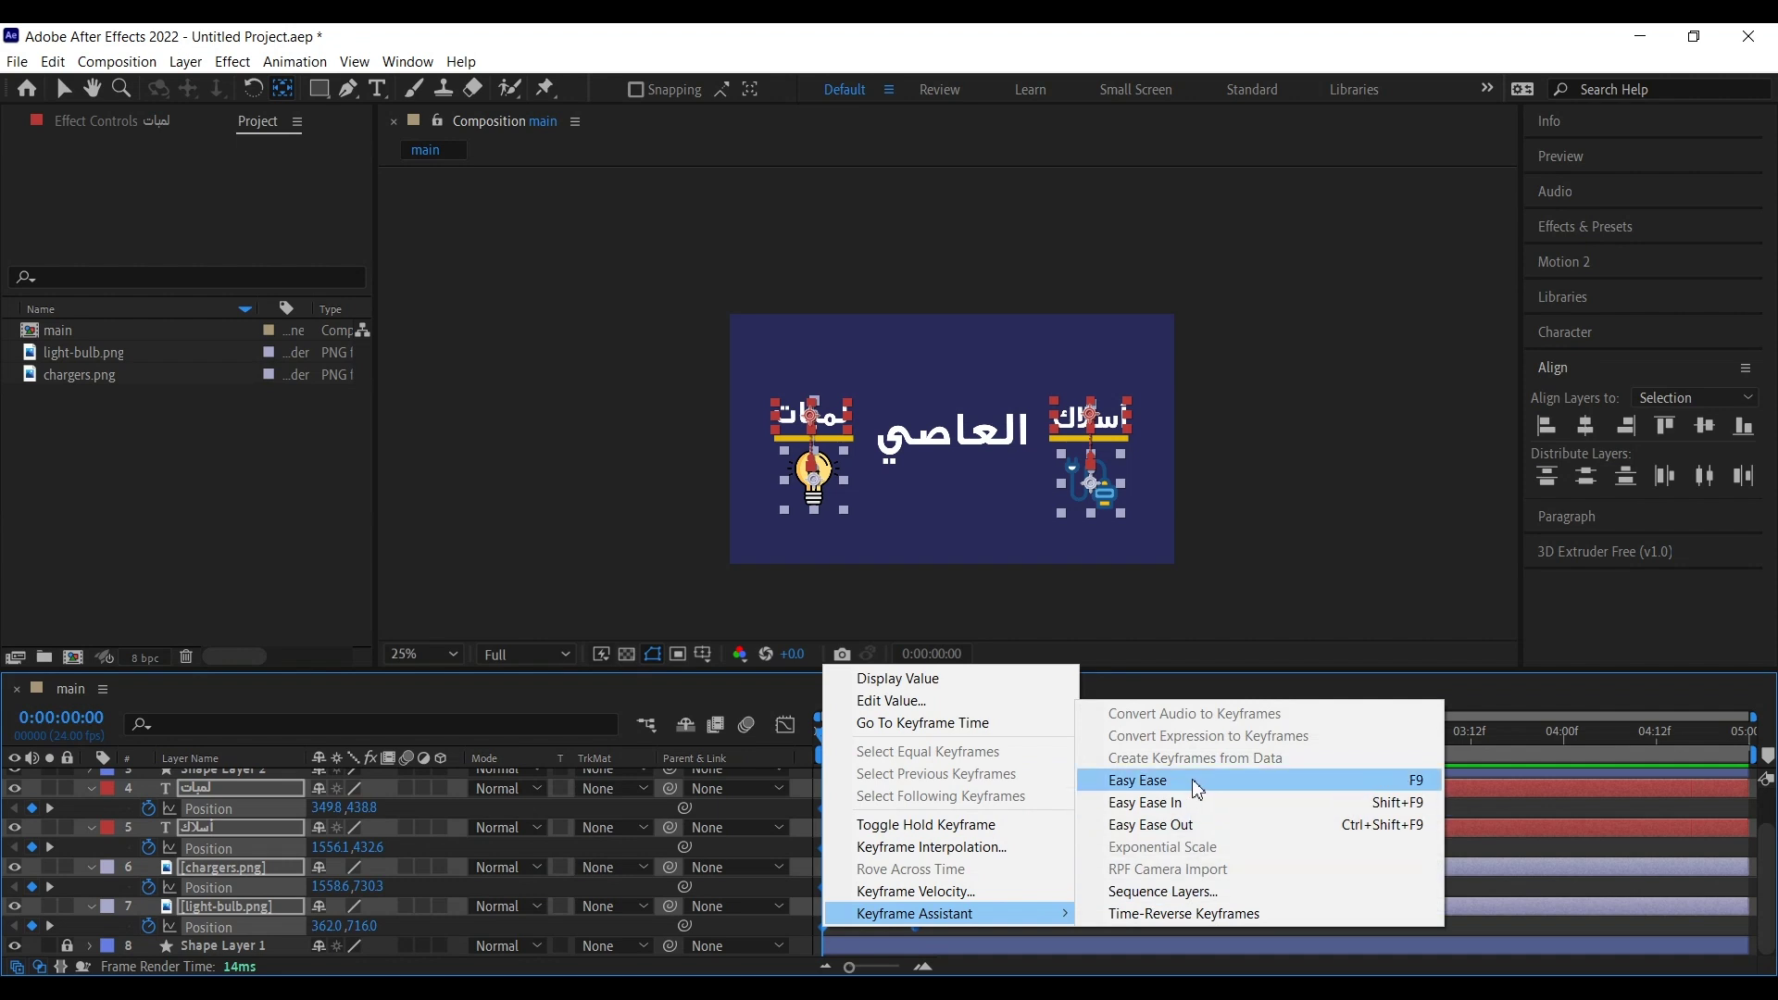
pyautogui.click(1412, 786)
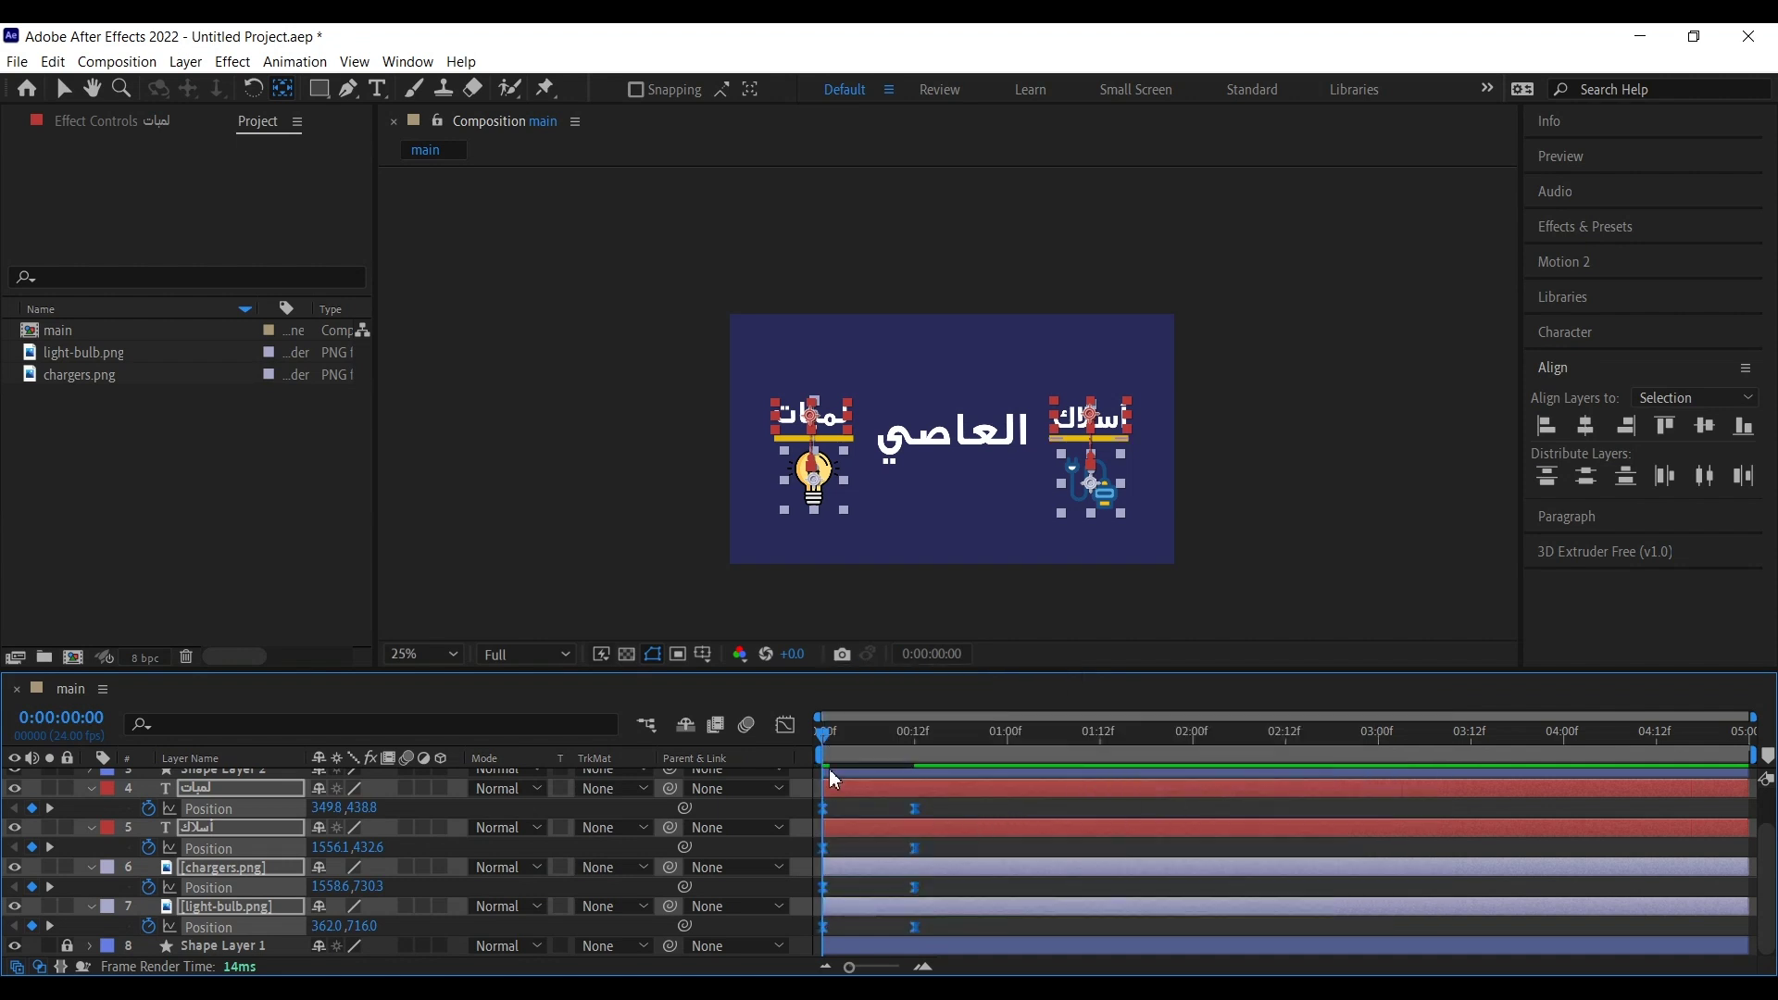
pyautogui.press('space')
pyautogui.press('space')
pyautogui.click(970, 809)
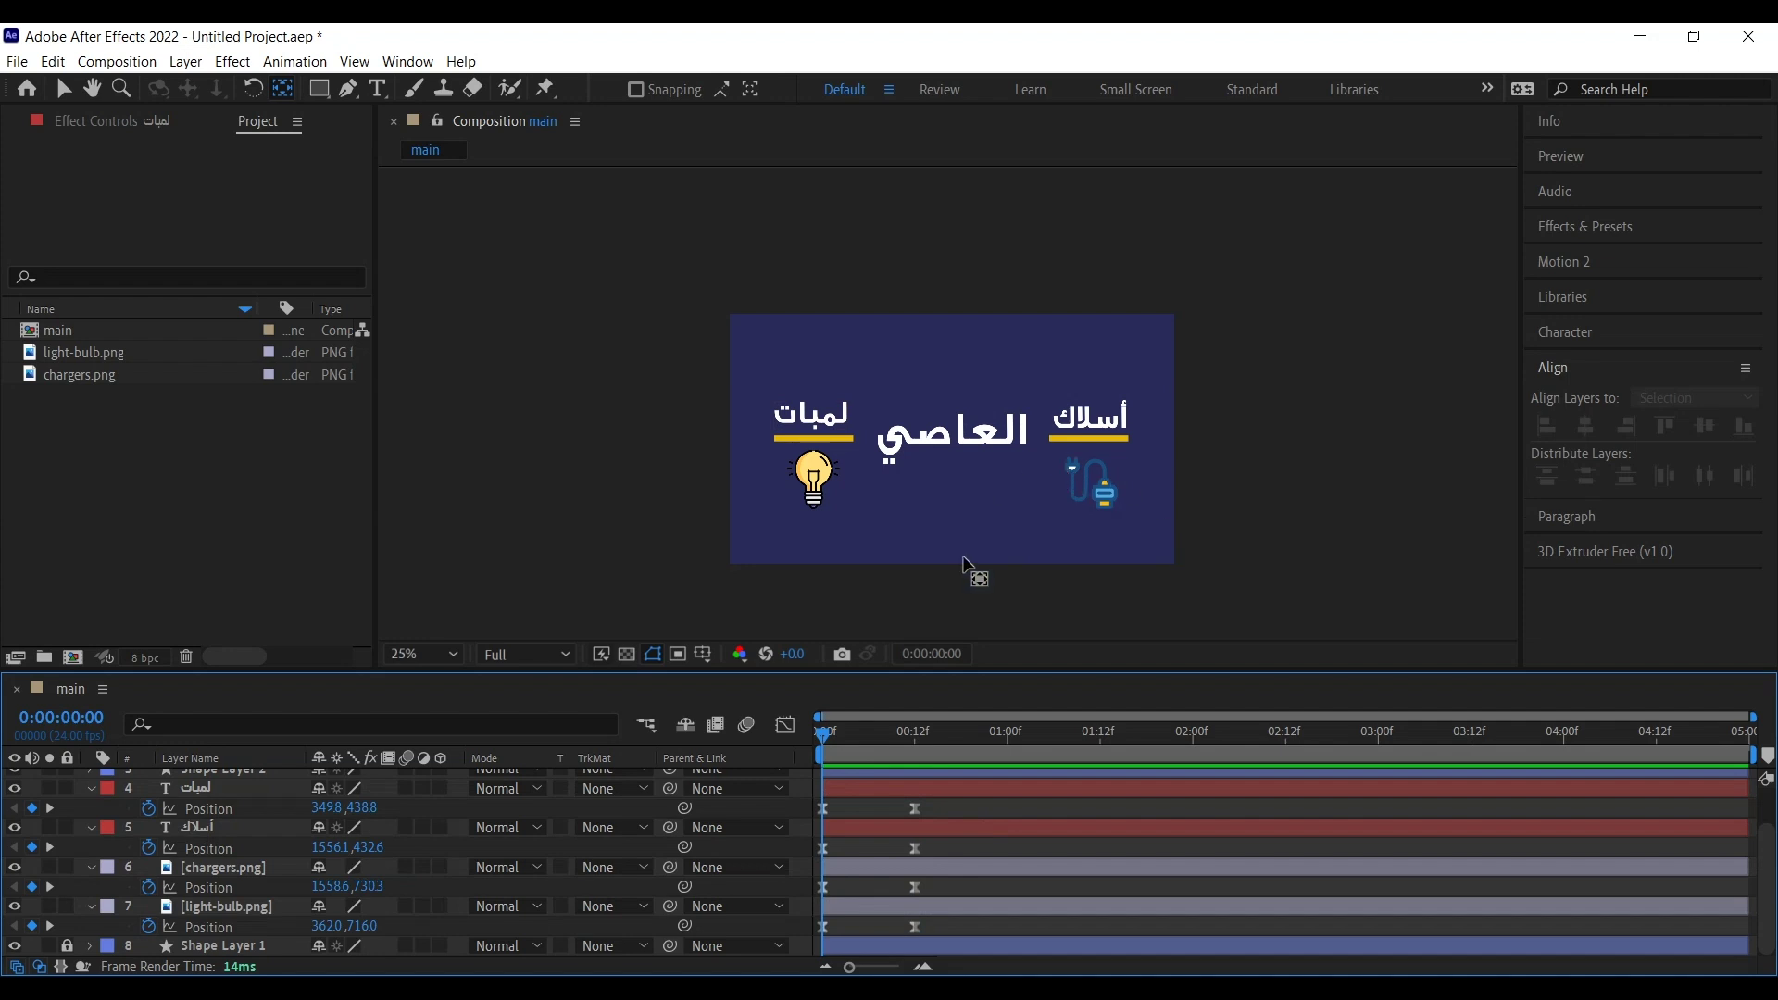
pyautogui.press('v')
pyautogui.click(1214, 430)
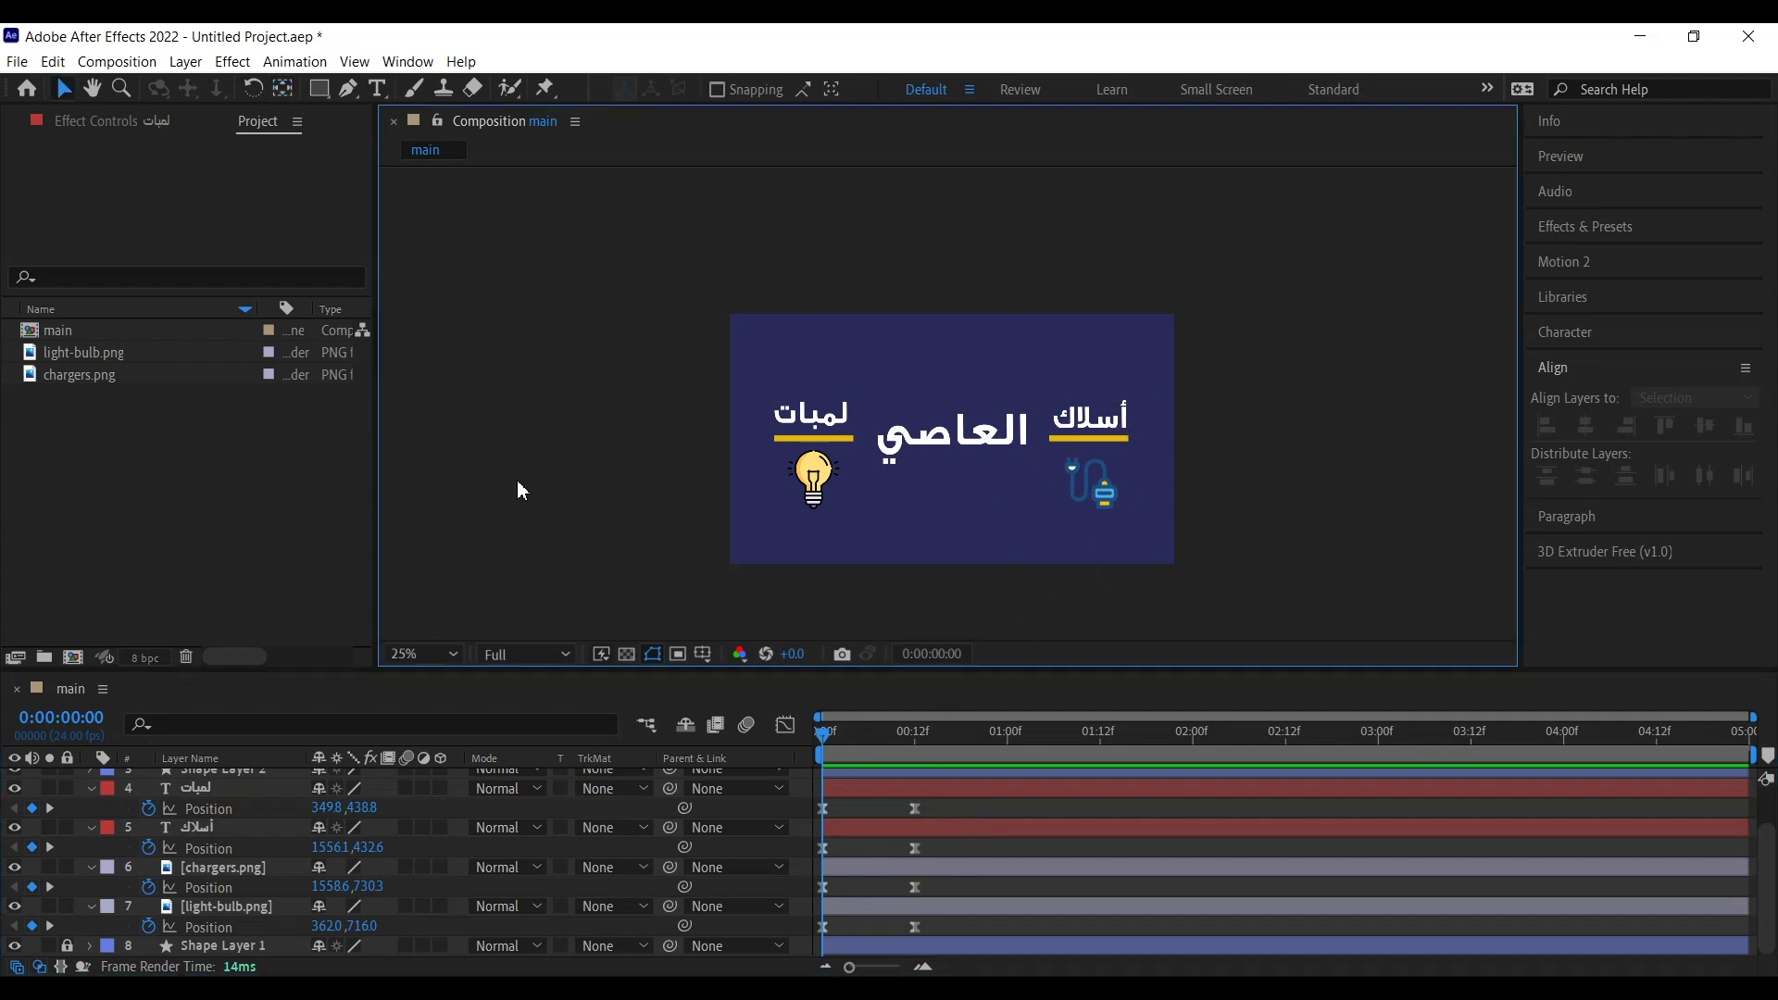
# Step: At 0:00:00:12, draw a dark blue rectangle covering the "أسلاك" label below its yellow line and set its stroke width to 0 px
pyautogui.click(49, 808)
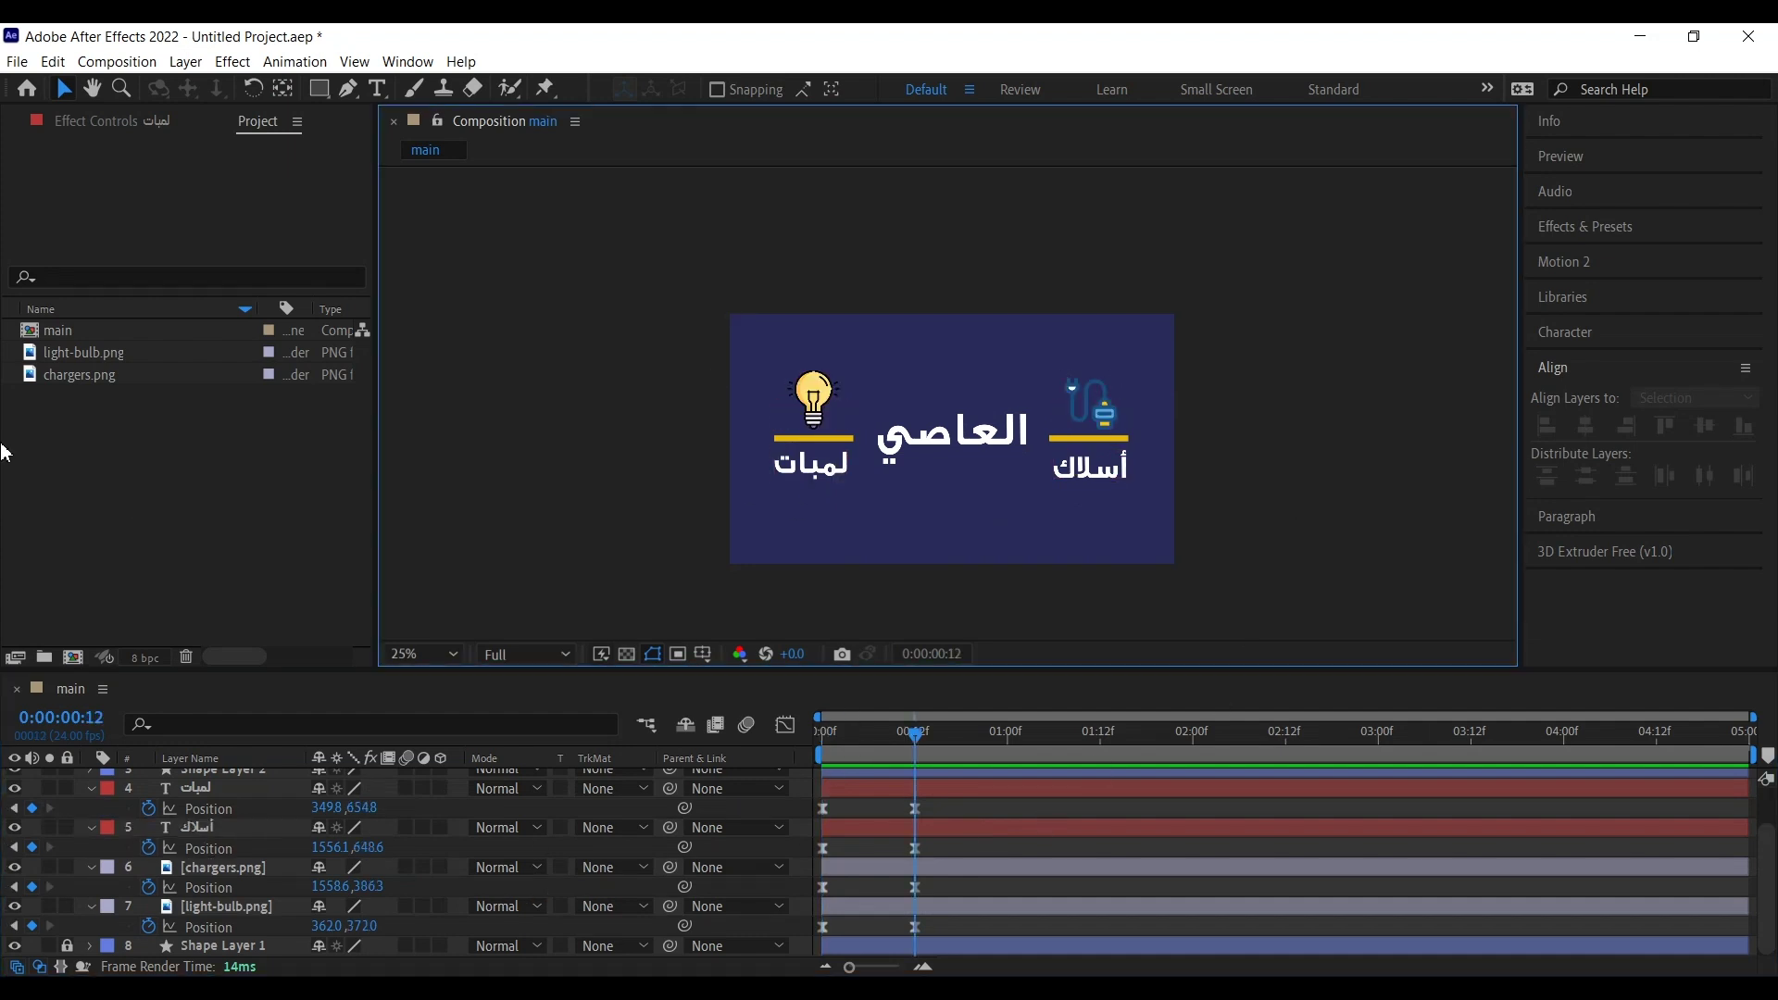
pyautogui.click(318, 88)
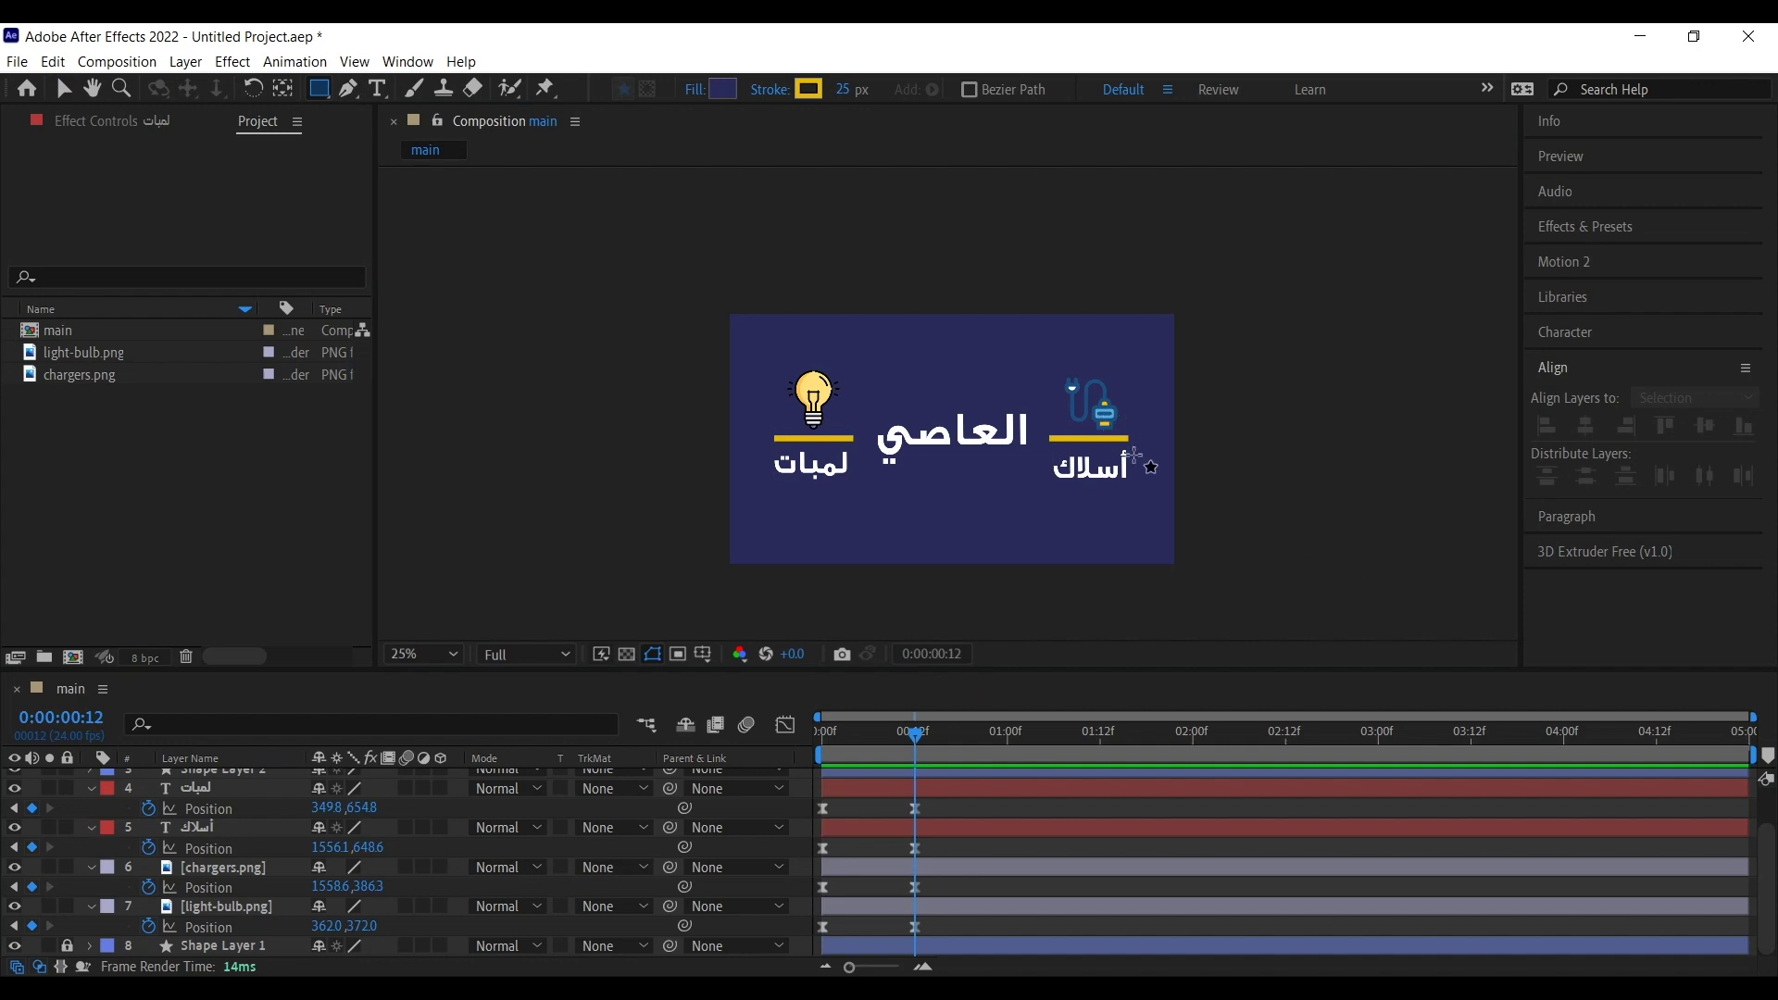
pyautogui.moveTo(1146, 438)
pyautogui.mouseDown()
pyautogui.moveTo(1088, 496)
pyautogui.moveTo(1036, 502)
pyautogui.mouseUp()
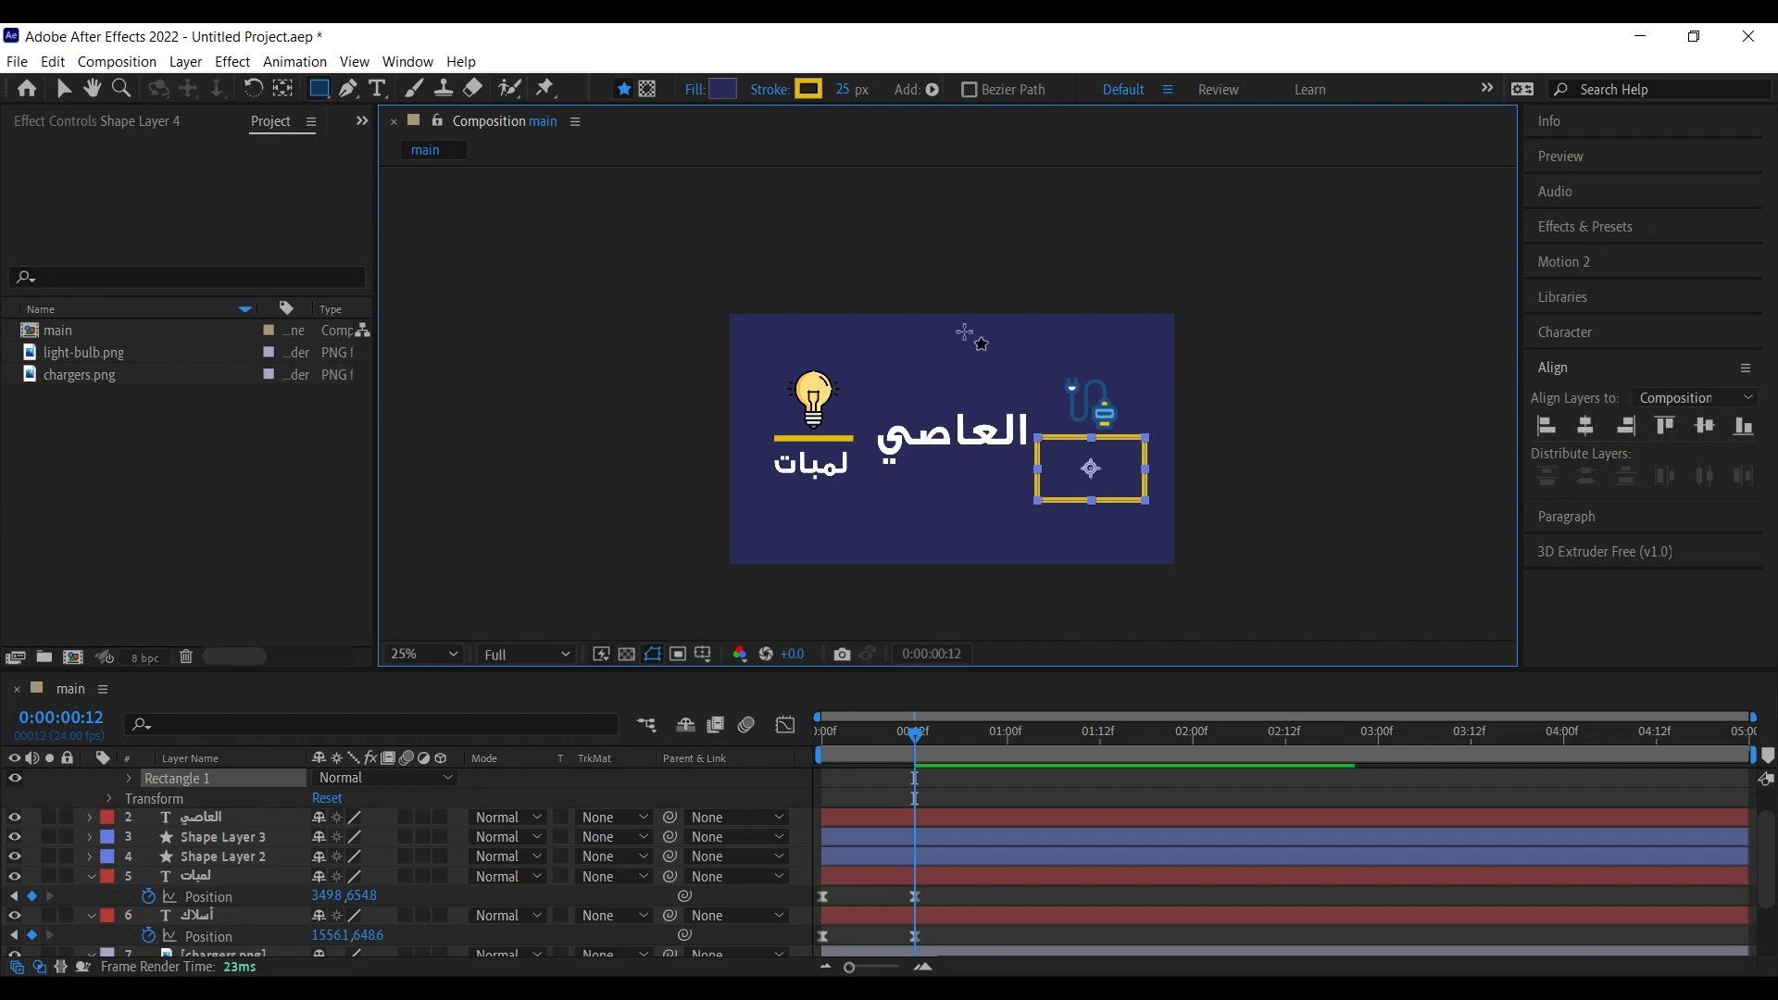
pyautogui.moveTo(843, 89); pyautogui.dragTo(788, 98)
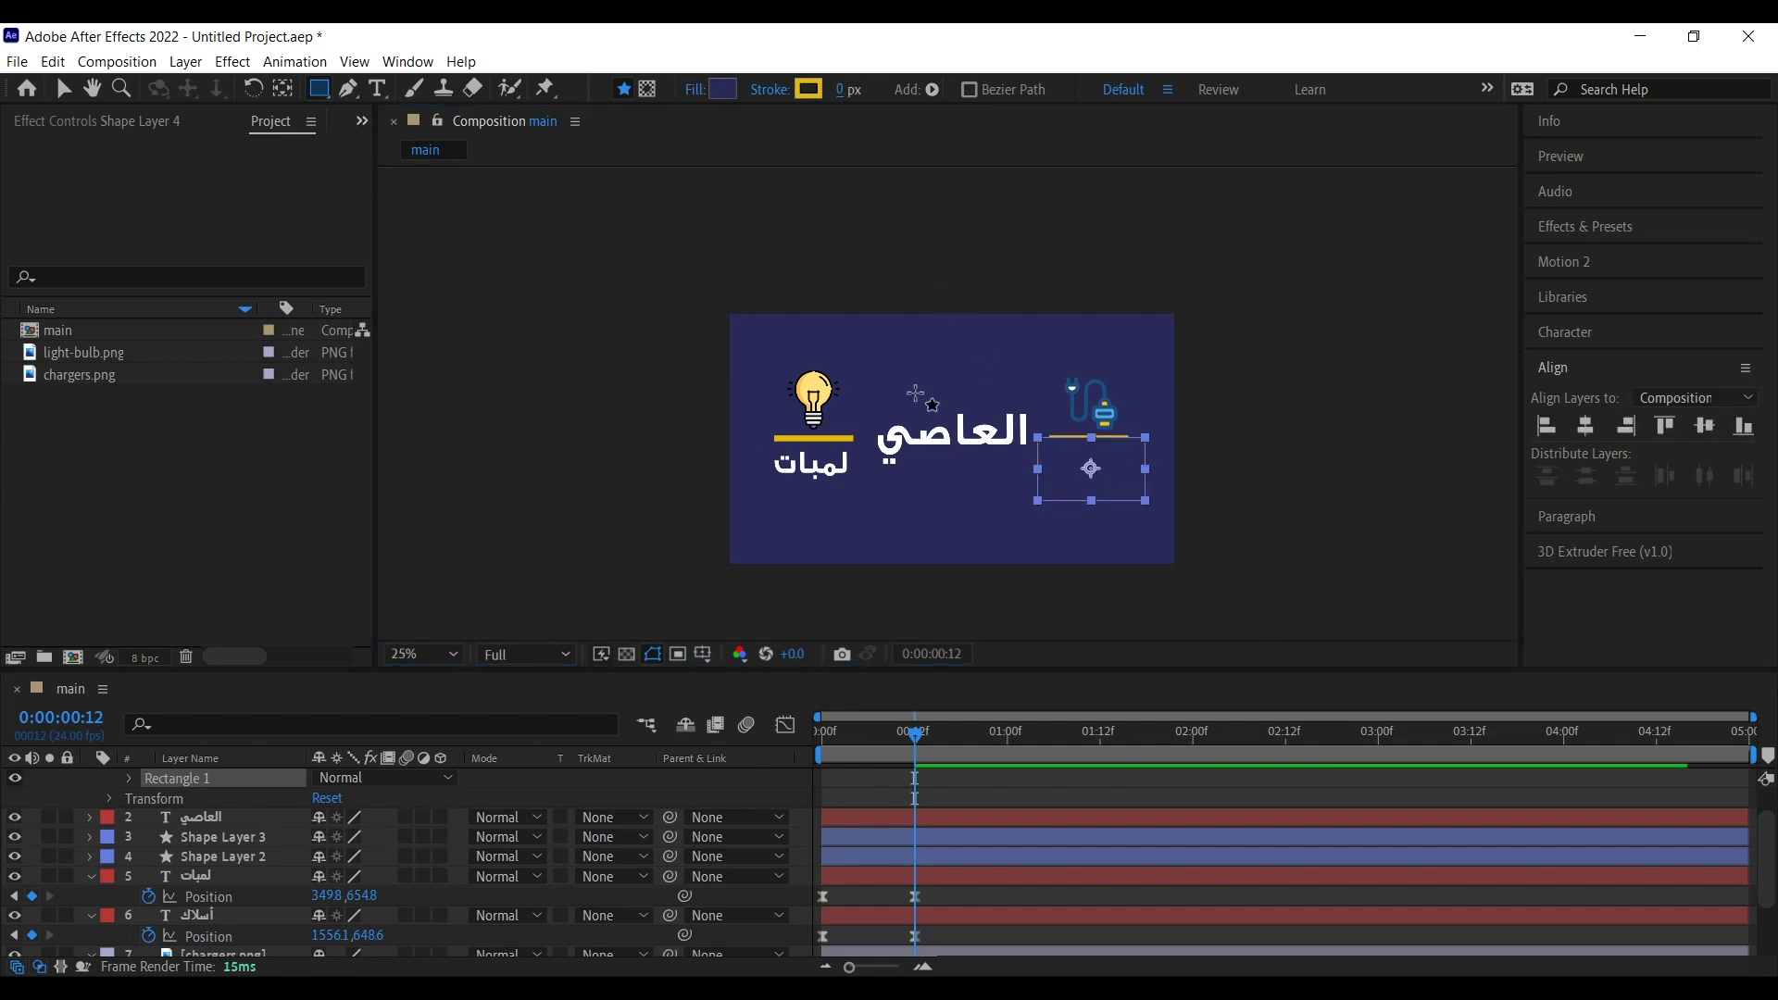
# Step: Nudge the rectangle down until its upper edge meets the lower edge of the yellow line under the chargers icon
pyautogui.scroll(4, 1122, 459)
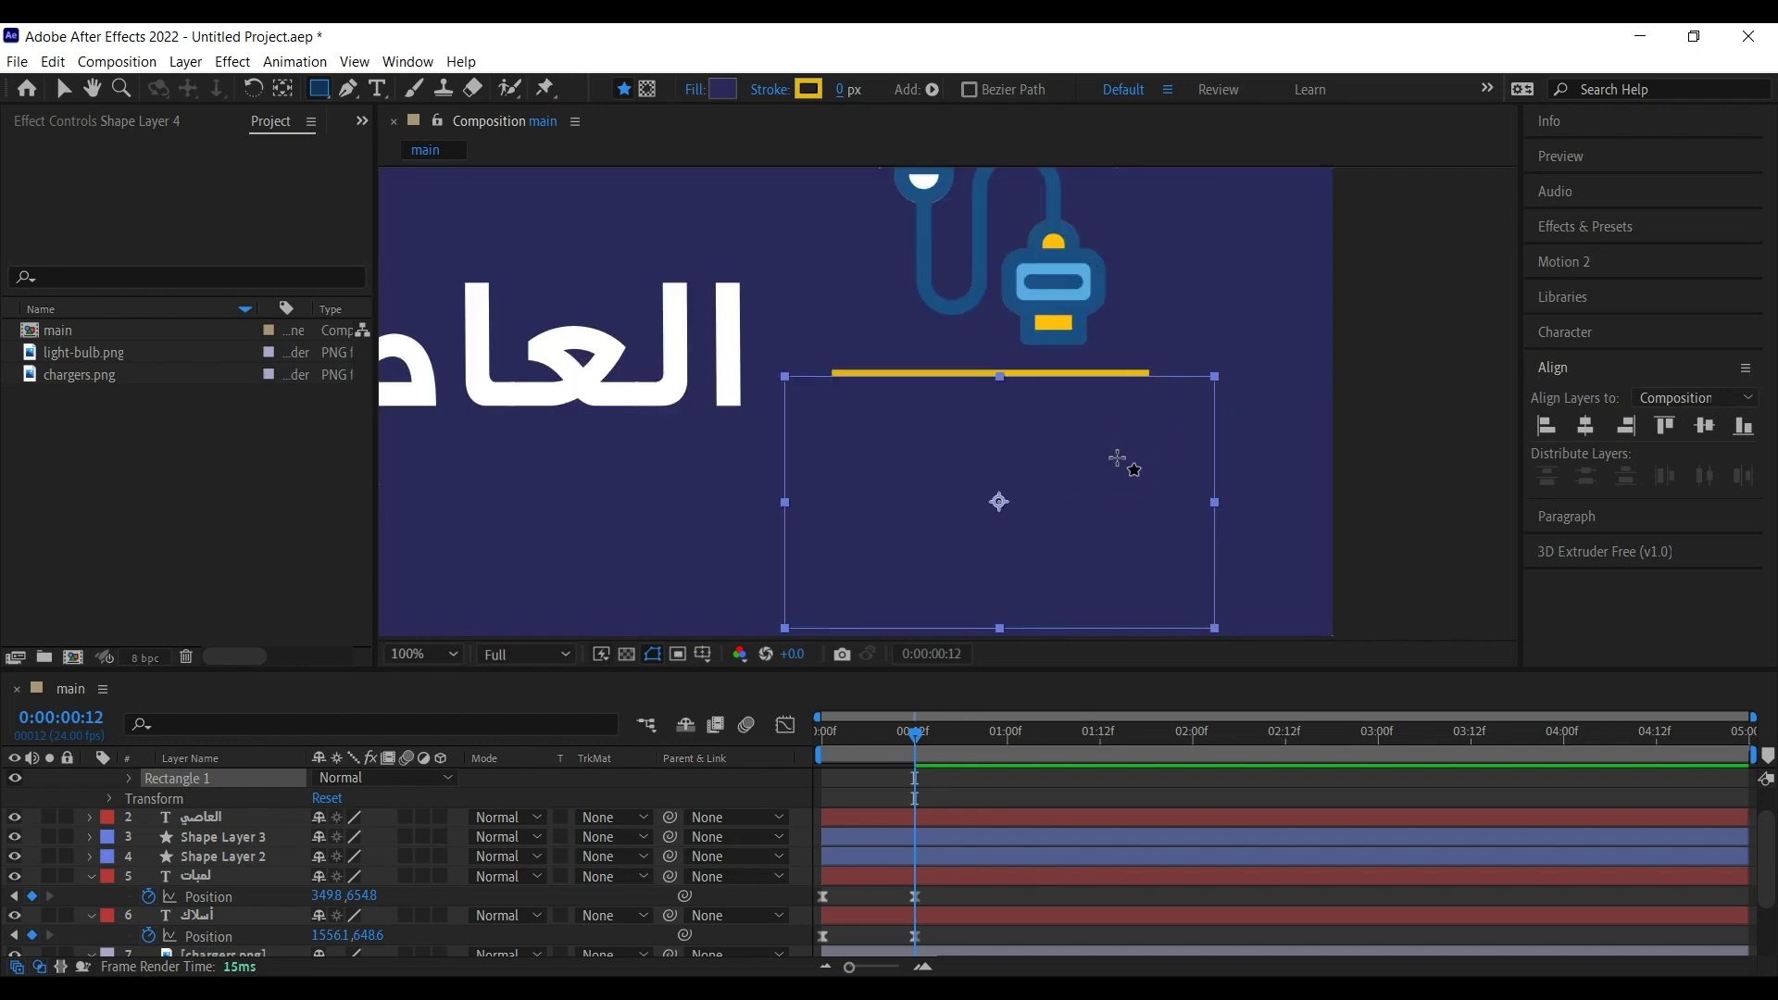
pyautogui.press('v')
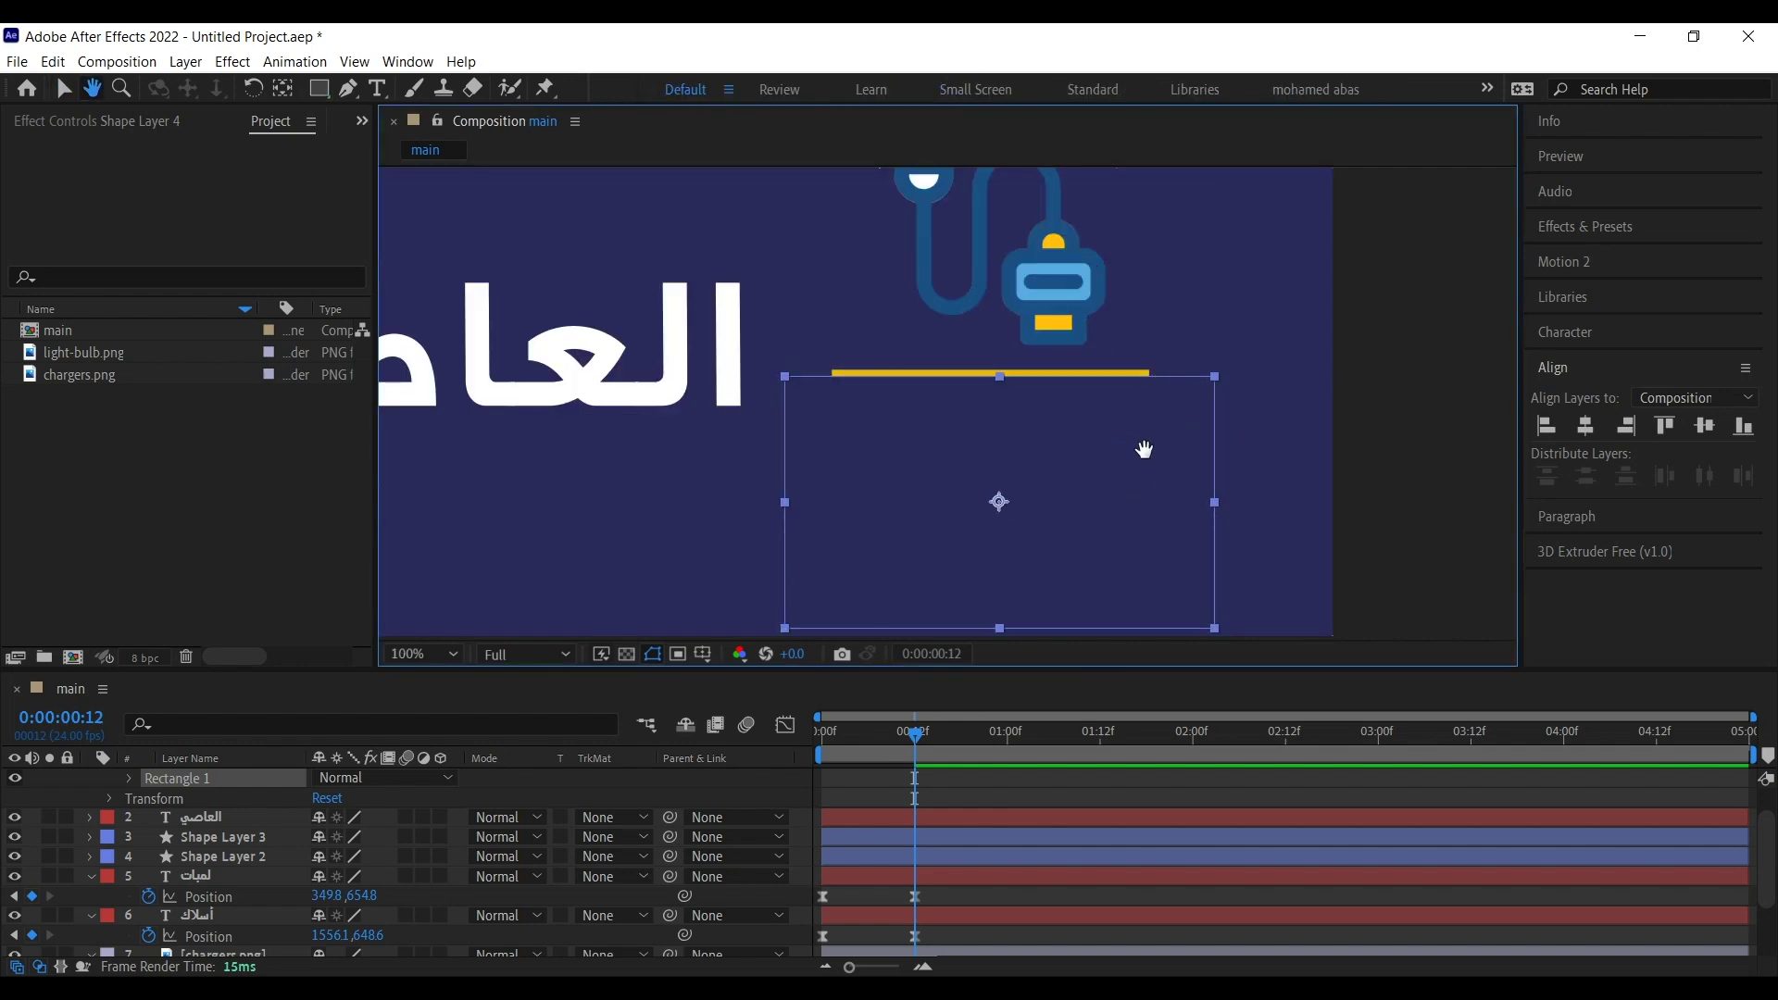
pyautogui.moveTo(1147, 448); pyautogui.dragTo(1144, 401)
pyautogui.press('Down')
pyautogui.press('Down')
pyautogui.press('Down')
pyautogui.press('Down')
pyautogui.press('Down')
pyautogui.press('Down')
pyautogui.press('Down')
pyautogui.press('Down')
pyautogui.press('Down')
pyautogui.press('Down')
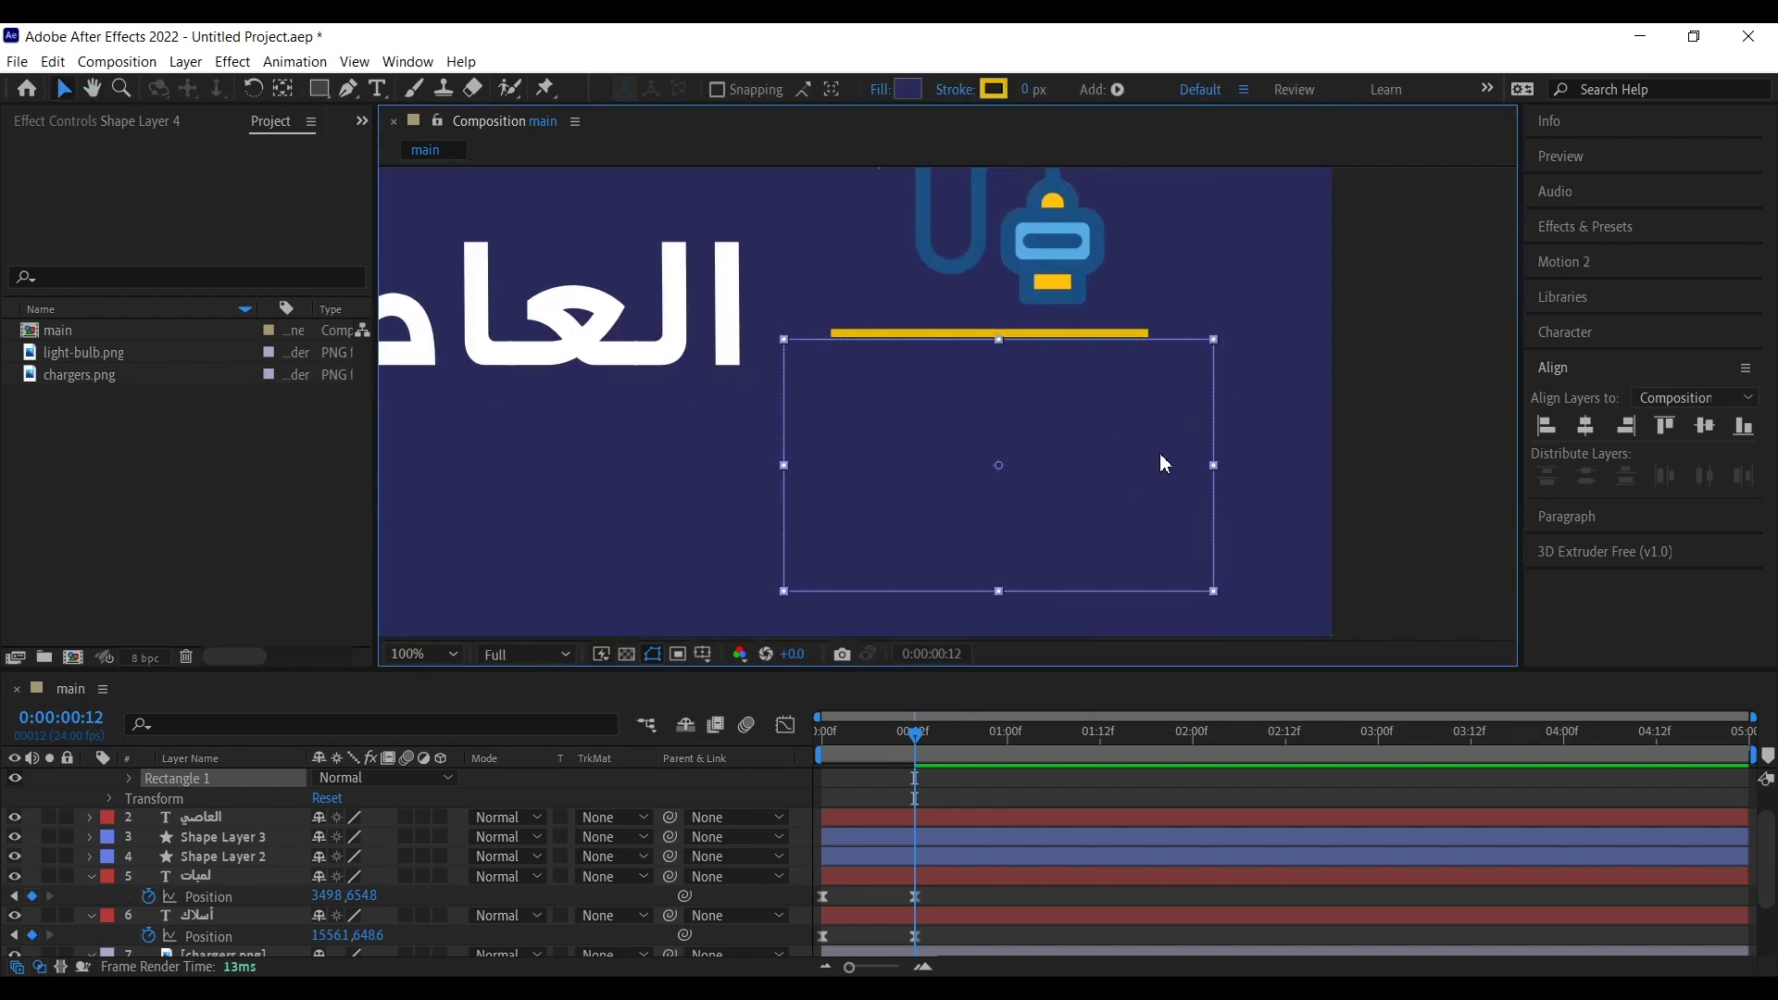
pyautogui.press('Down')
pyautogui.press('Down')
pyautogui.press('Down')
pyautogui.press('Down')
pyautogui.press('Down')
pyautogui.press('Down')
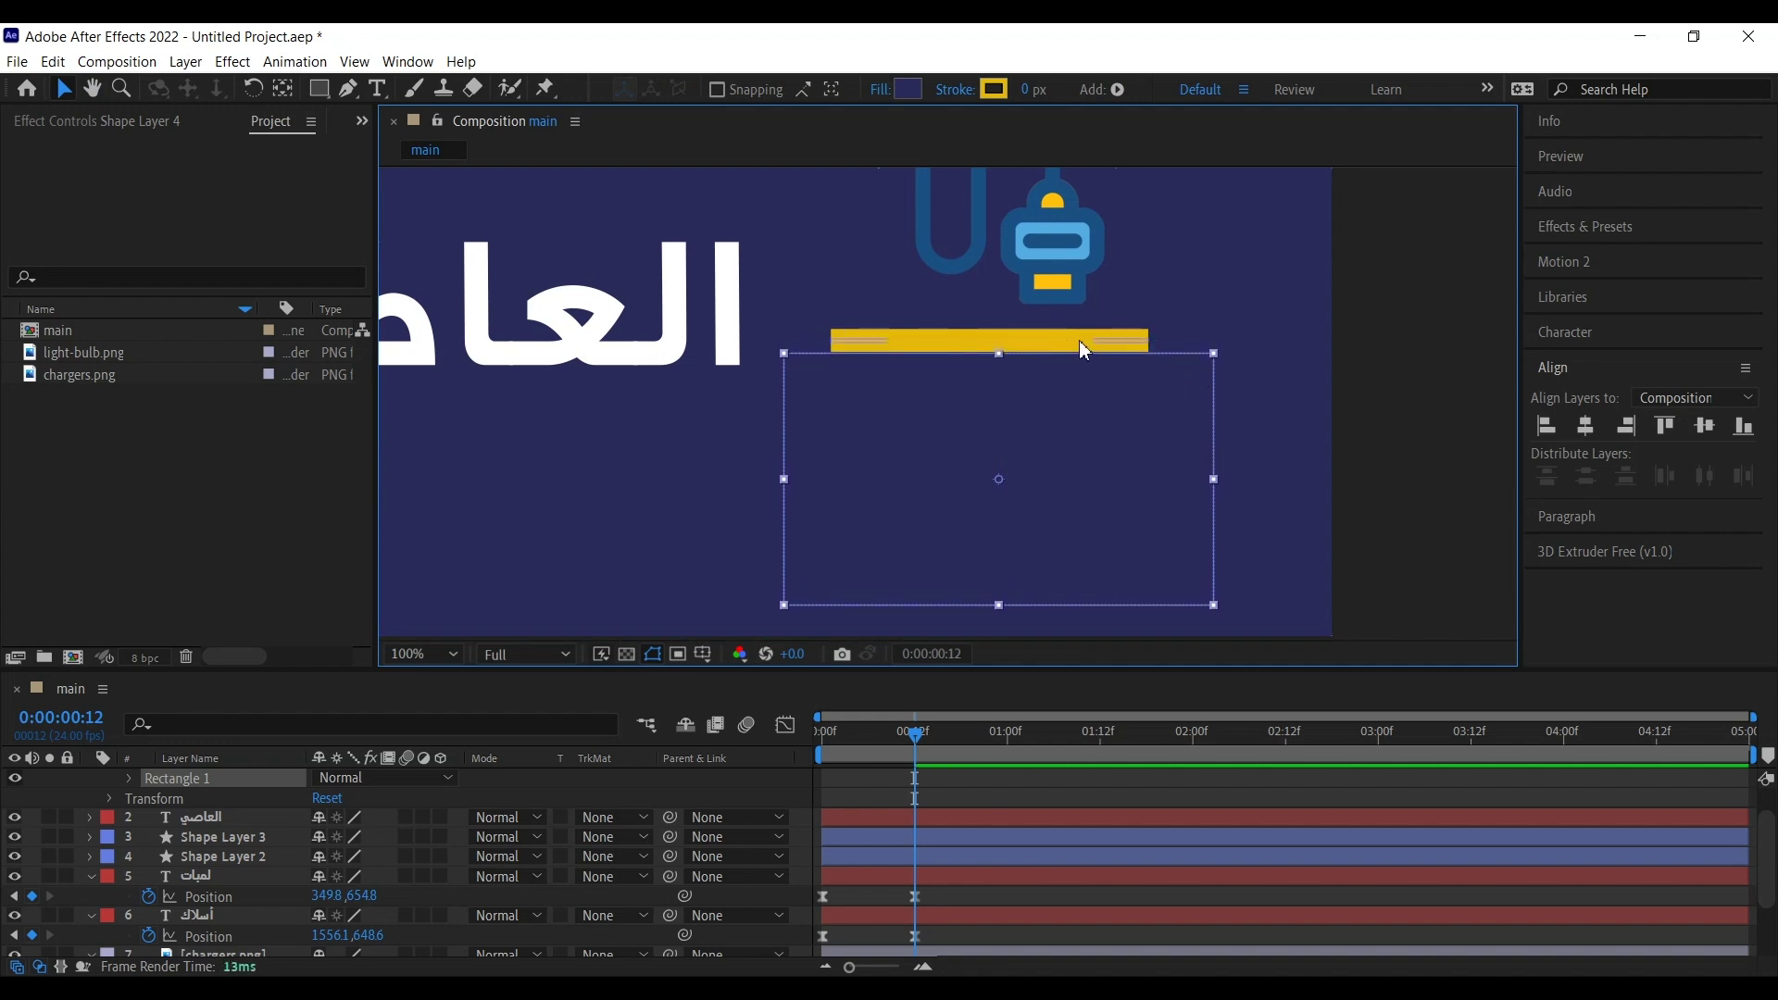
pyautogui.press('Down')
pyautogui.press('Down')
pyautogui.press('Down')
pyautogui.press('Down')
pyautogui.press('Down')
pyautogui.press('Down')
pyautogui.press('Down')
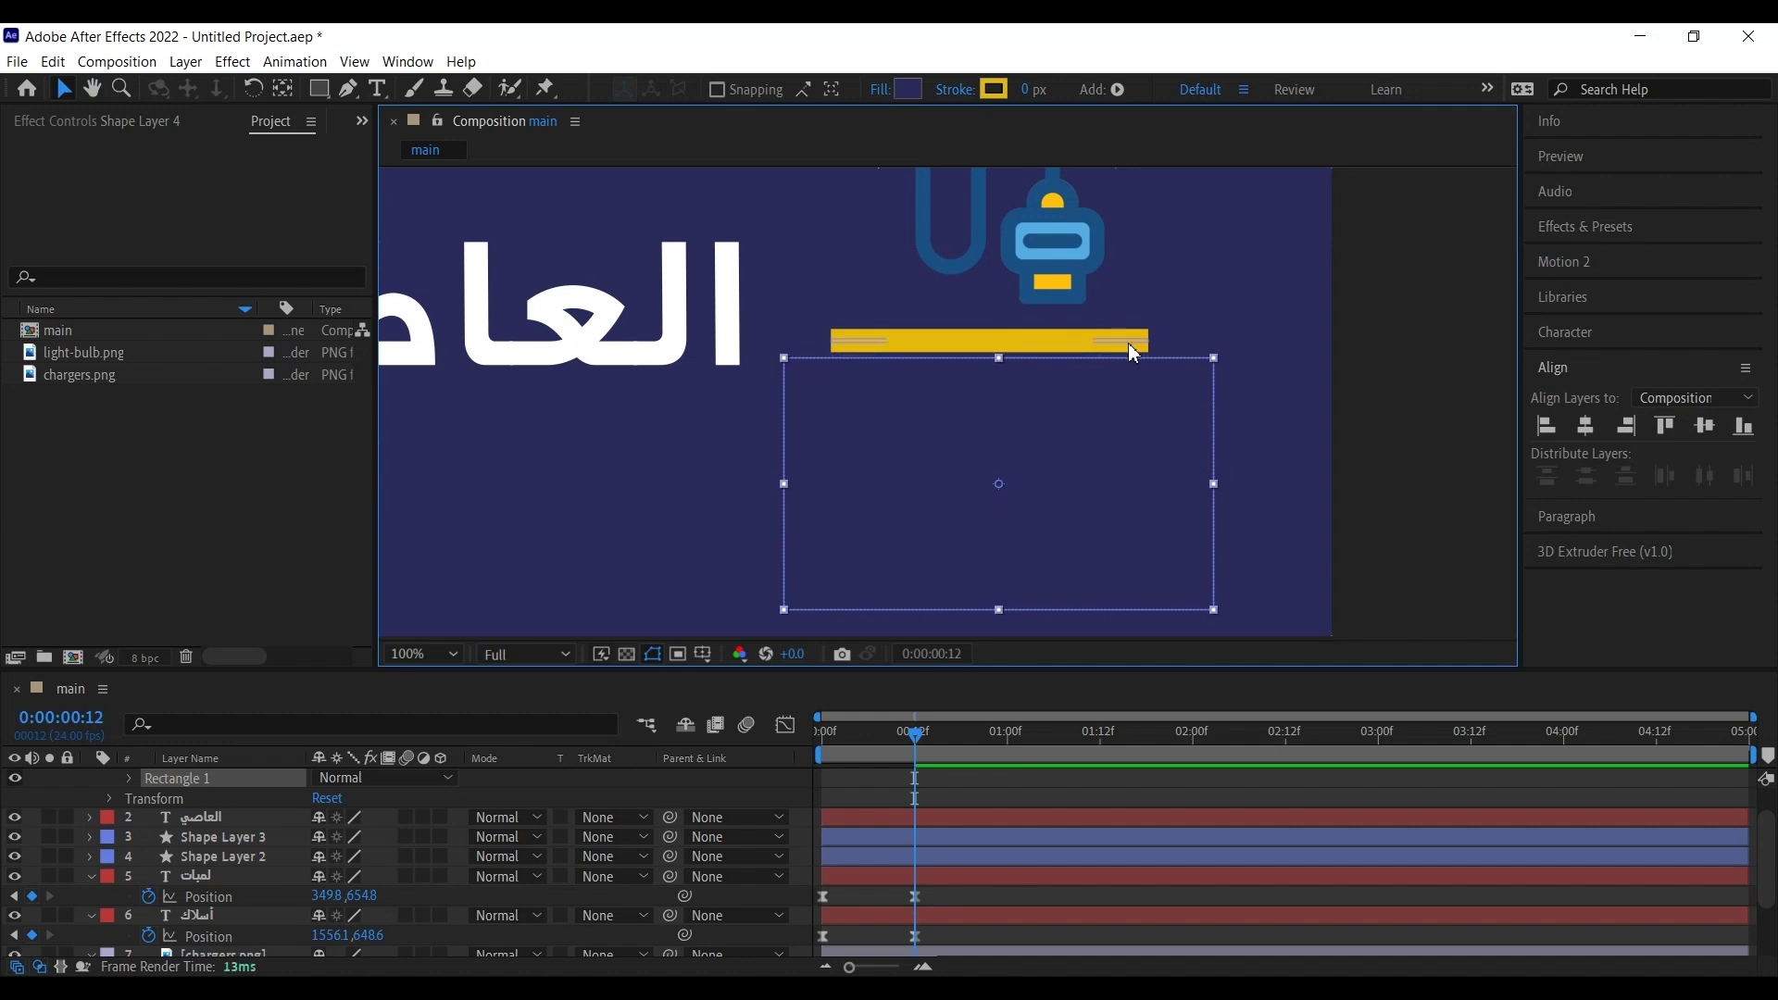
pyautogui.press('Up')
pyautogui.press('Up')
pyautogui.press('Up')
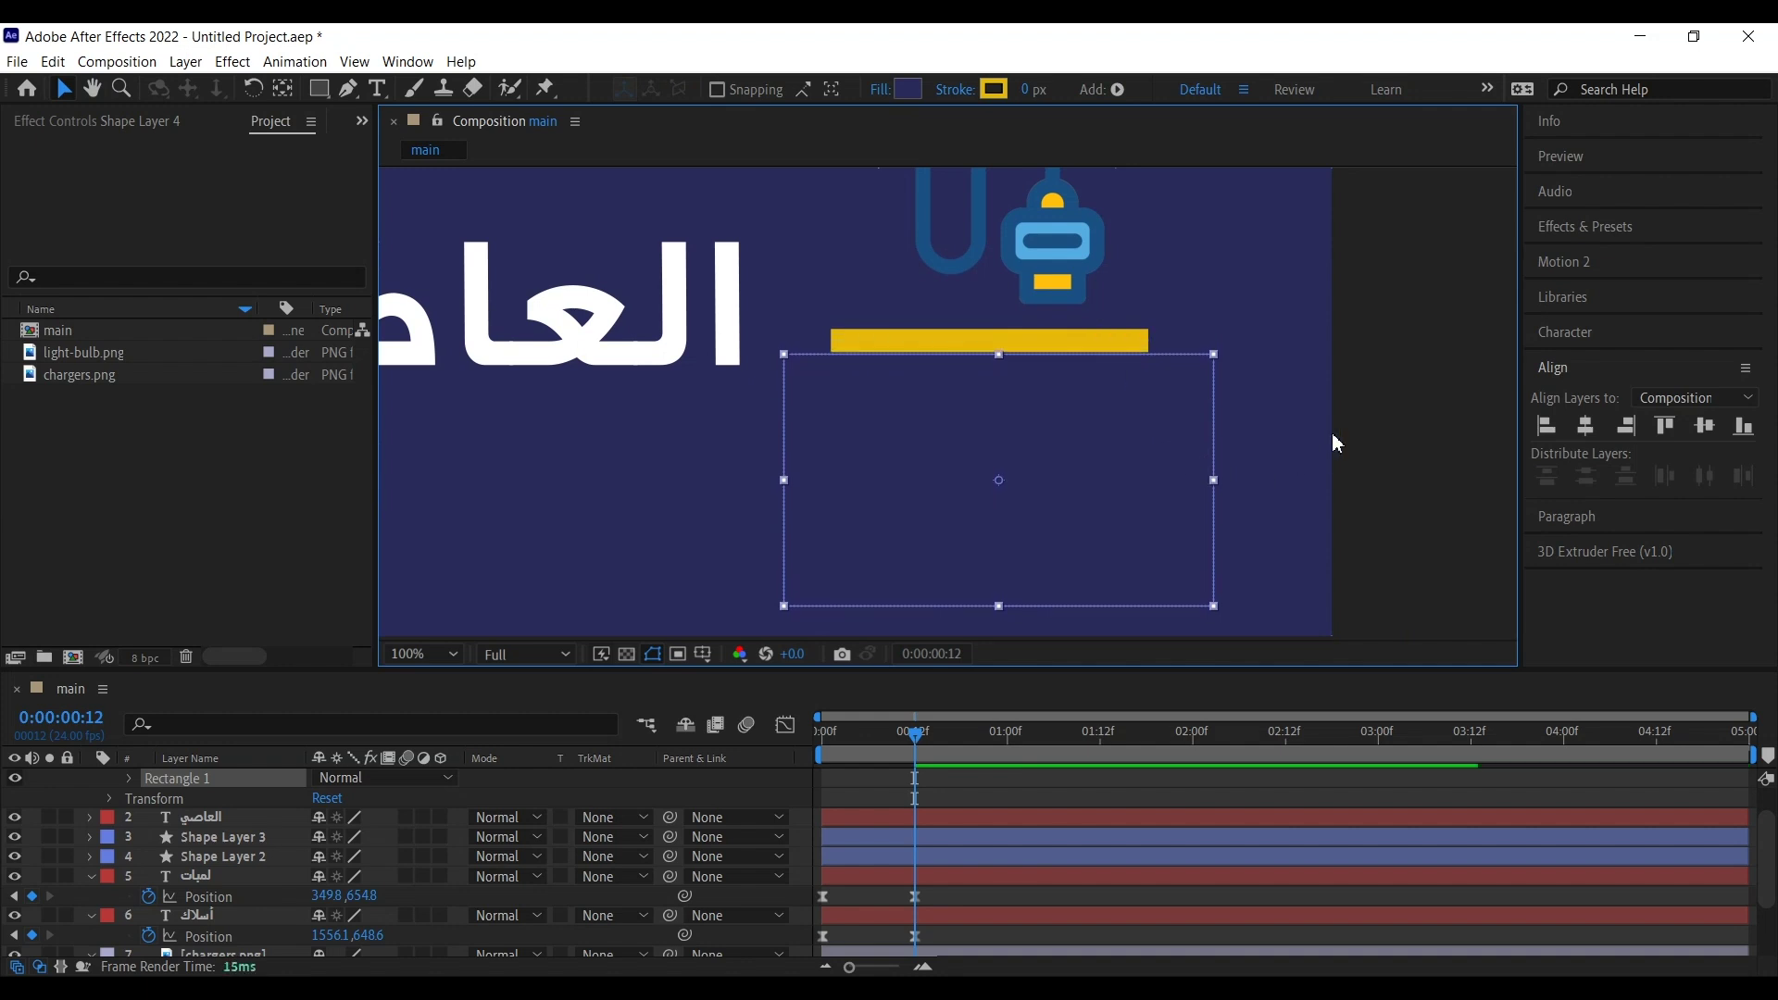
pyautogui.press('Up')
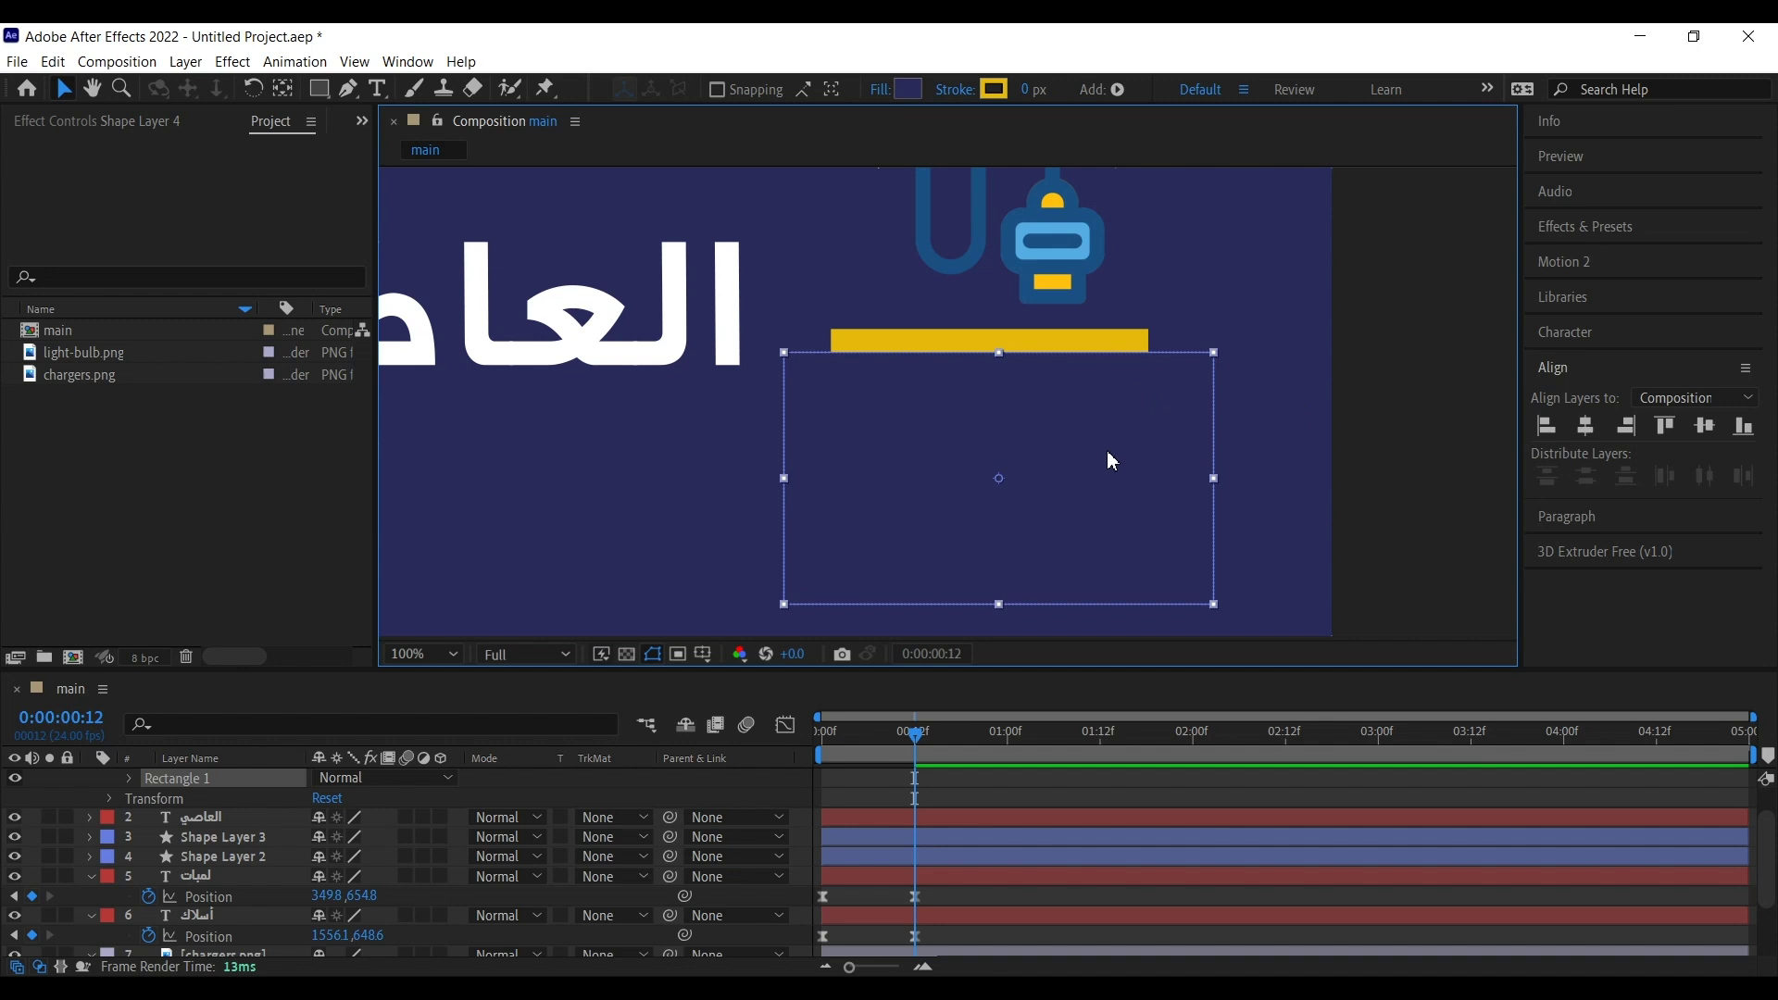
# Step: Try to change the covering rectangle's fill color to white (FFFFFF)
pyautogui.scroll(-2, 841, 504)
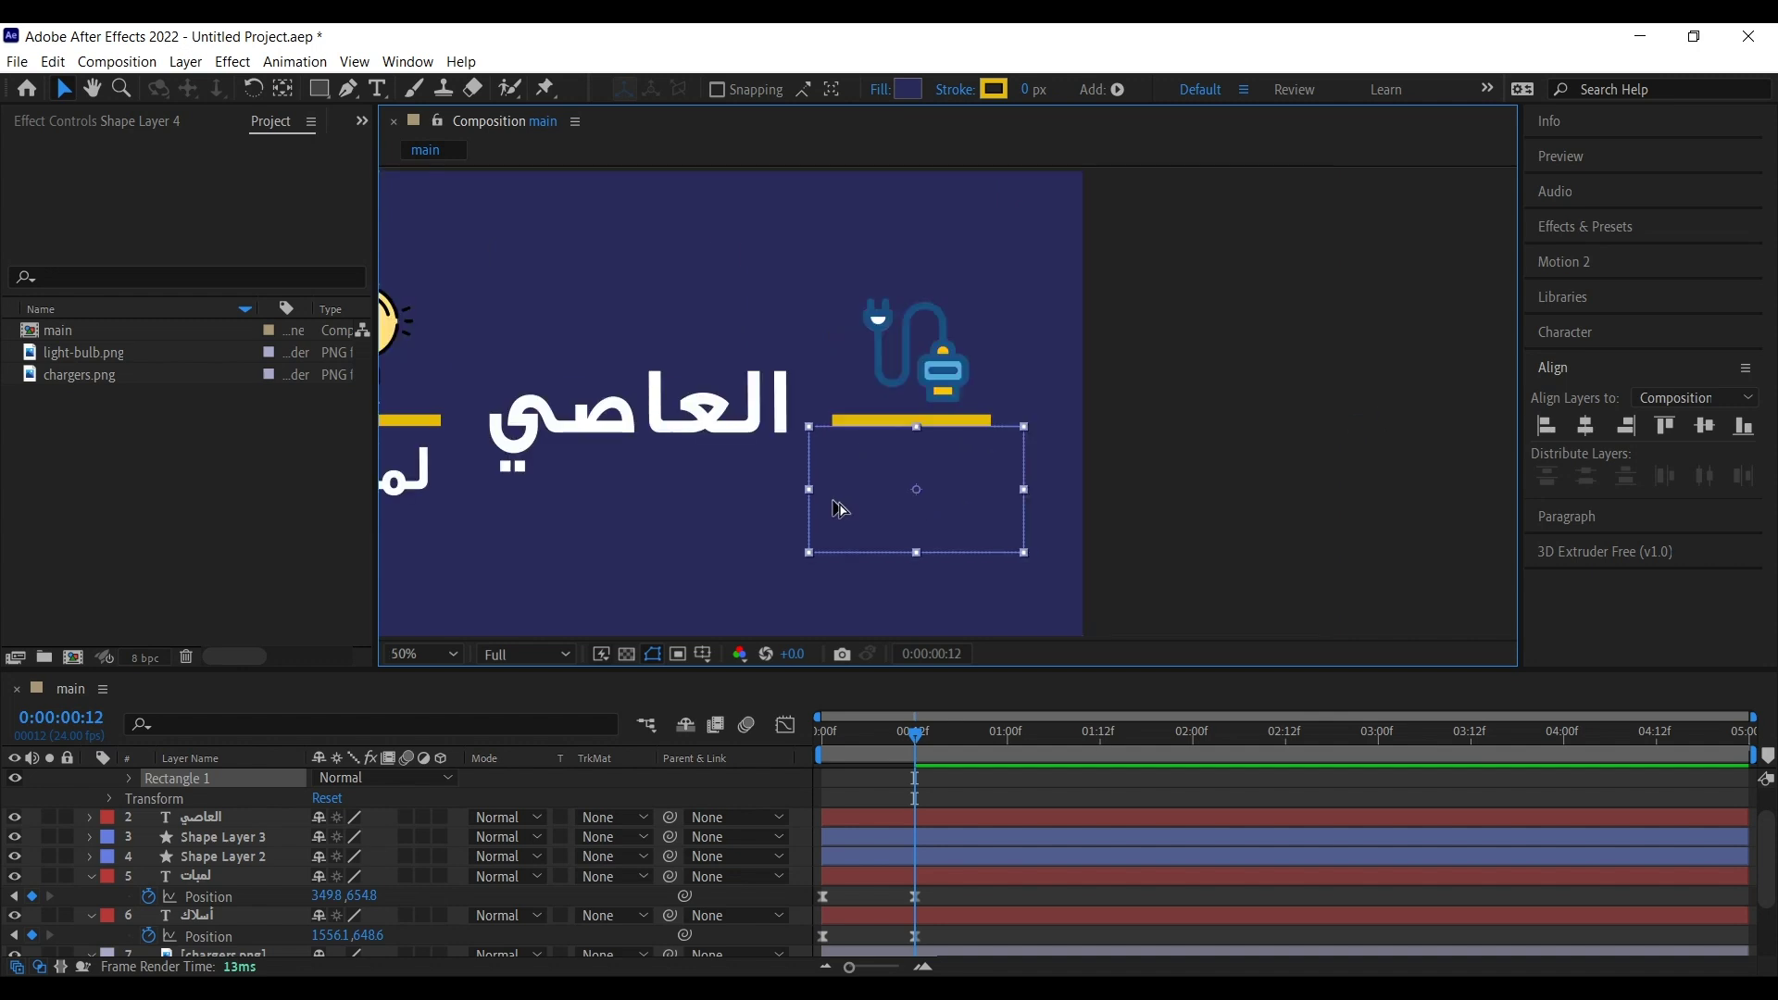
pyautogui.press('h')
pyautogui.moveTo(814, 504); pyautogui.dragTo(1195, 483)
pyautogui.press('v')
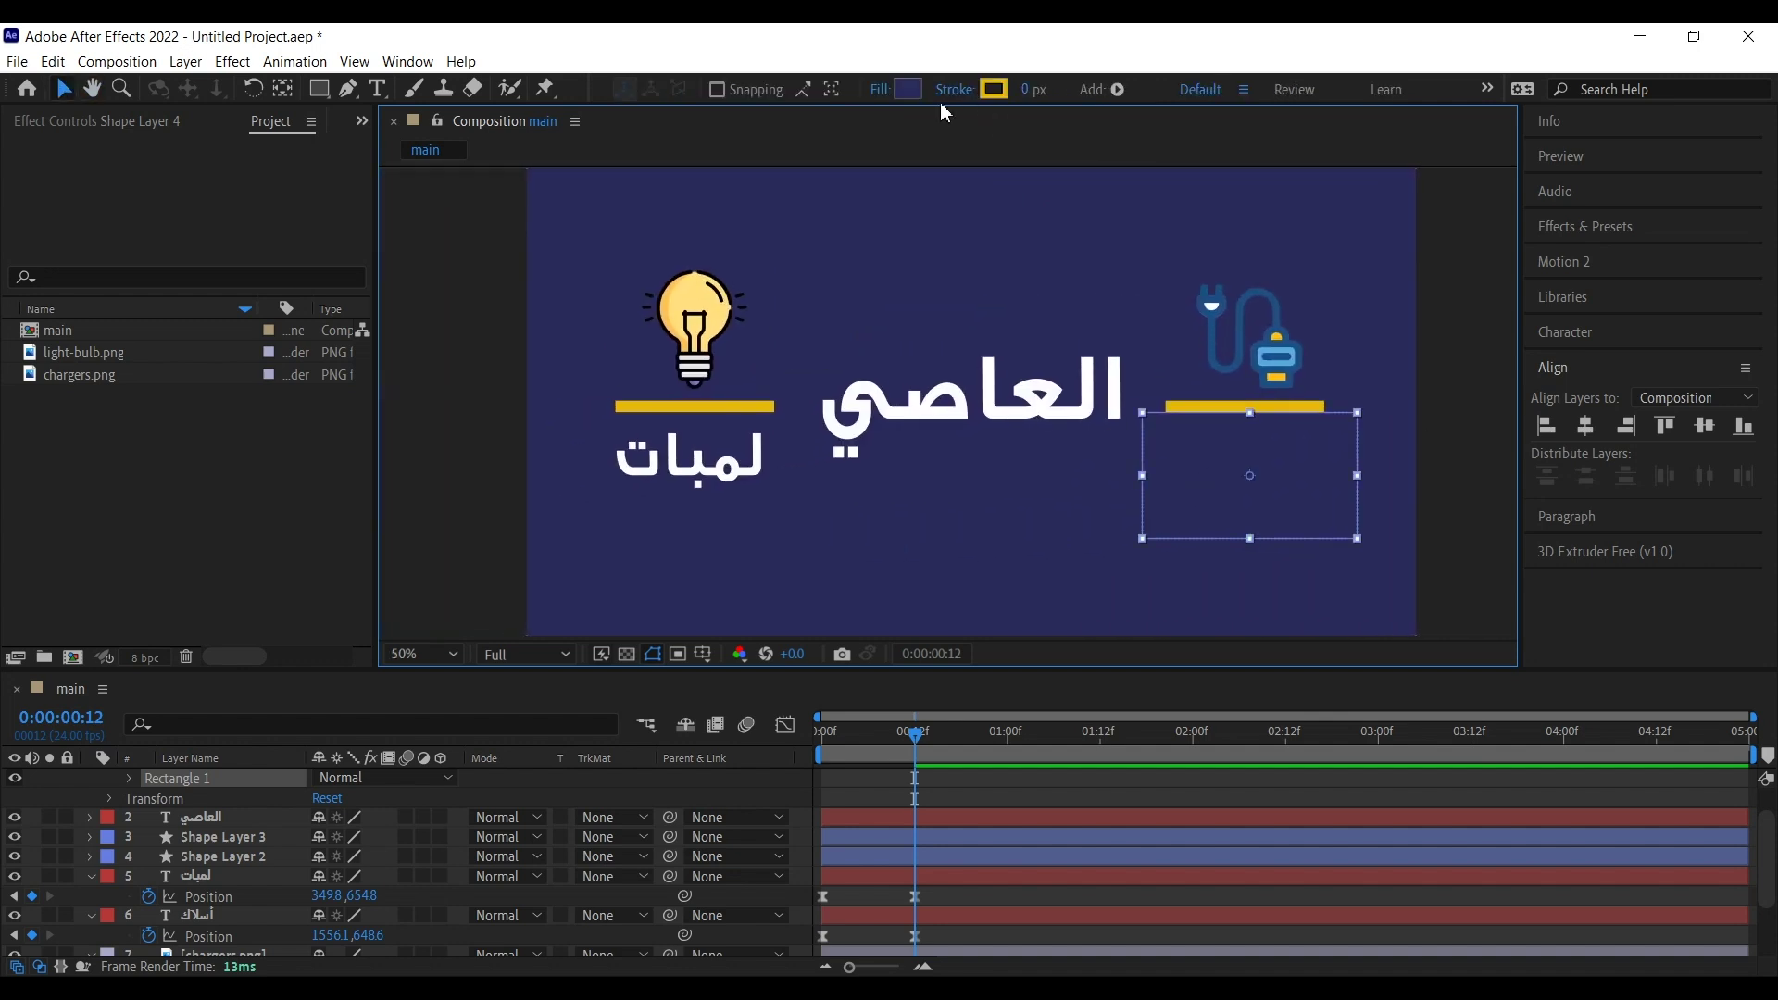
pyautogui.click(908, 88)
pyautogui.write('ffffff')
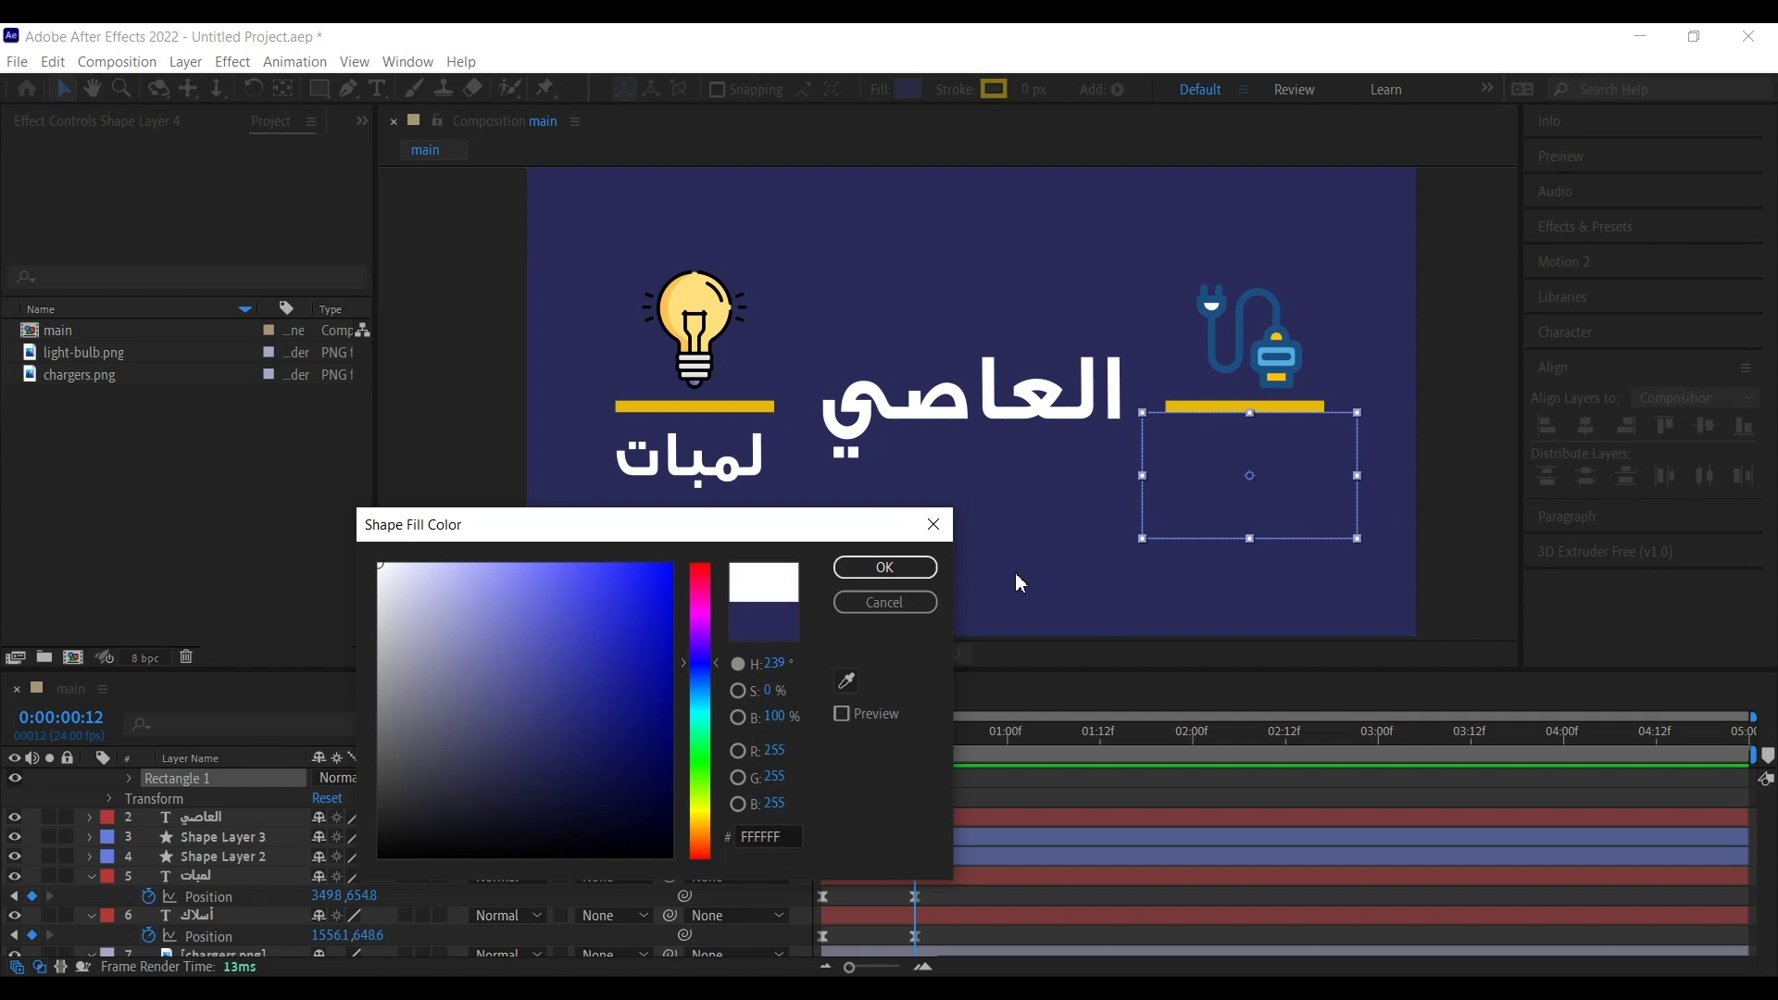
pyautogui.click(885, 567)
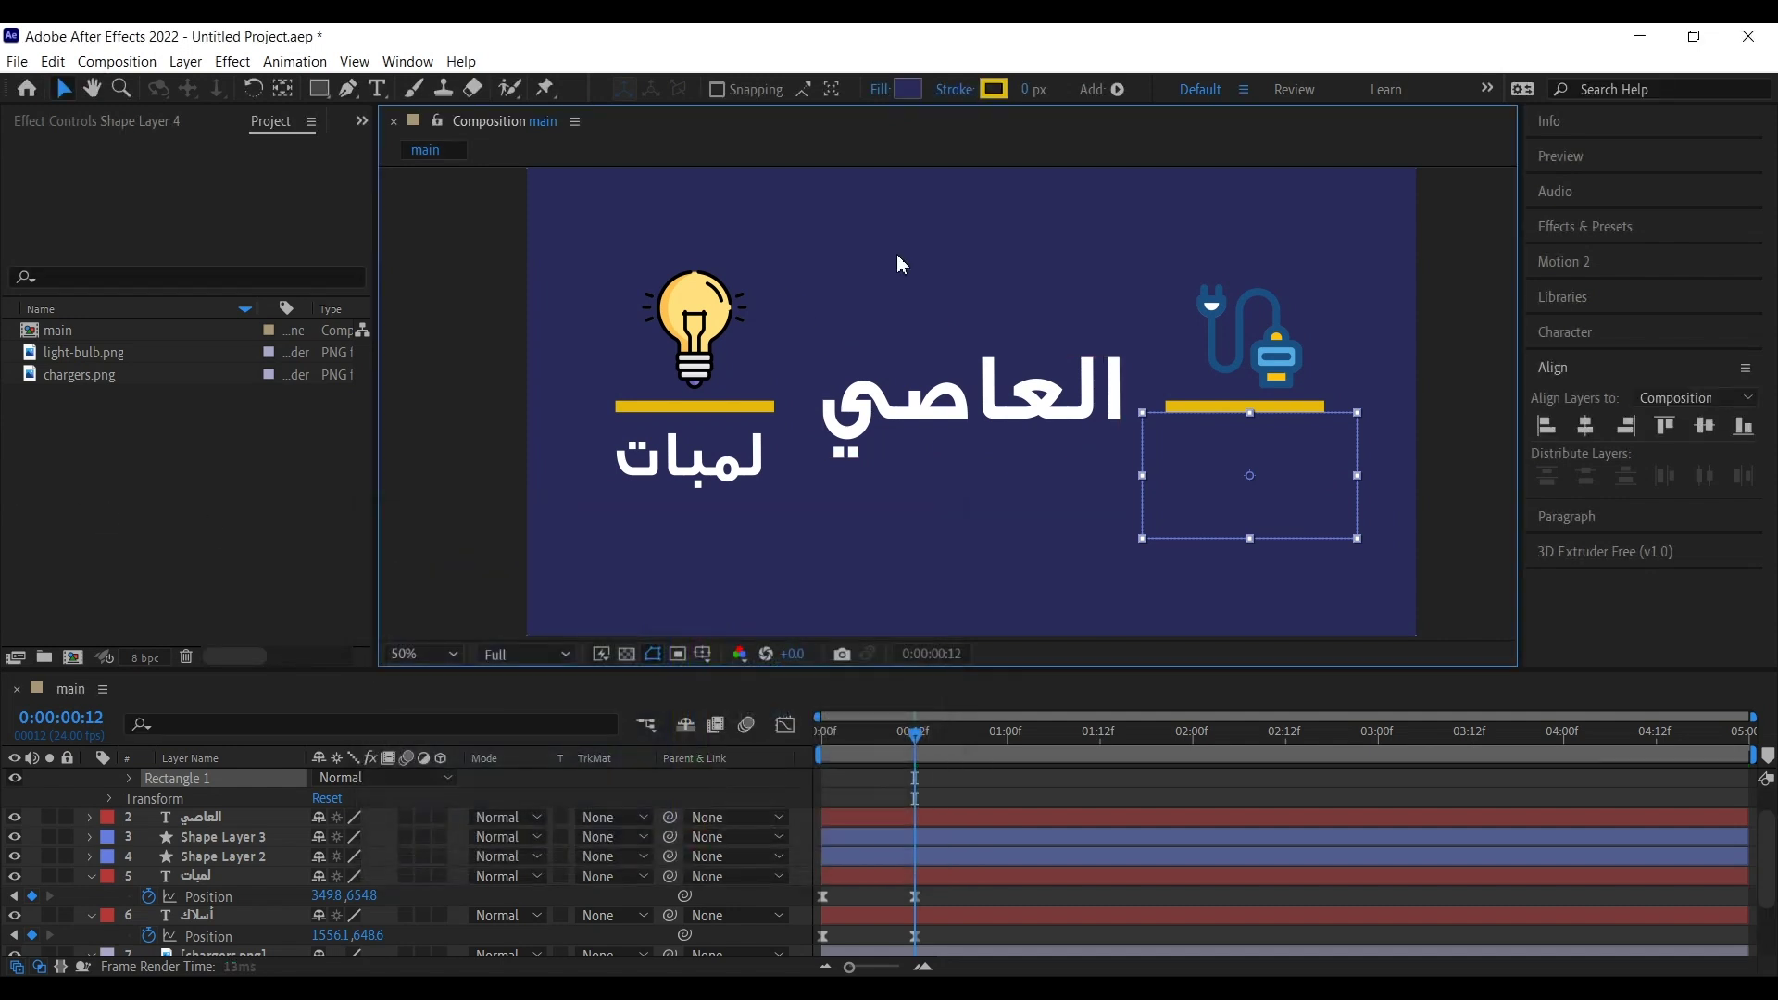
# Step: Try duplicating Rectangle 1 inside Shape Layer 4 and moving the copy toward the "لمبات" label, and undo both changes
pyautogui.click(1447, 441)
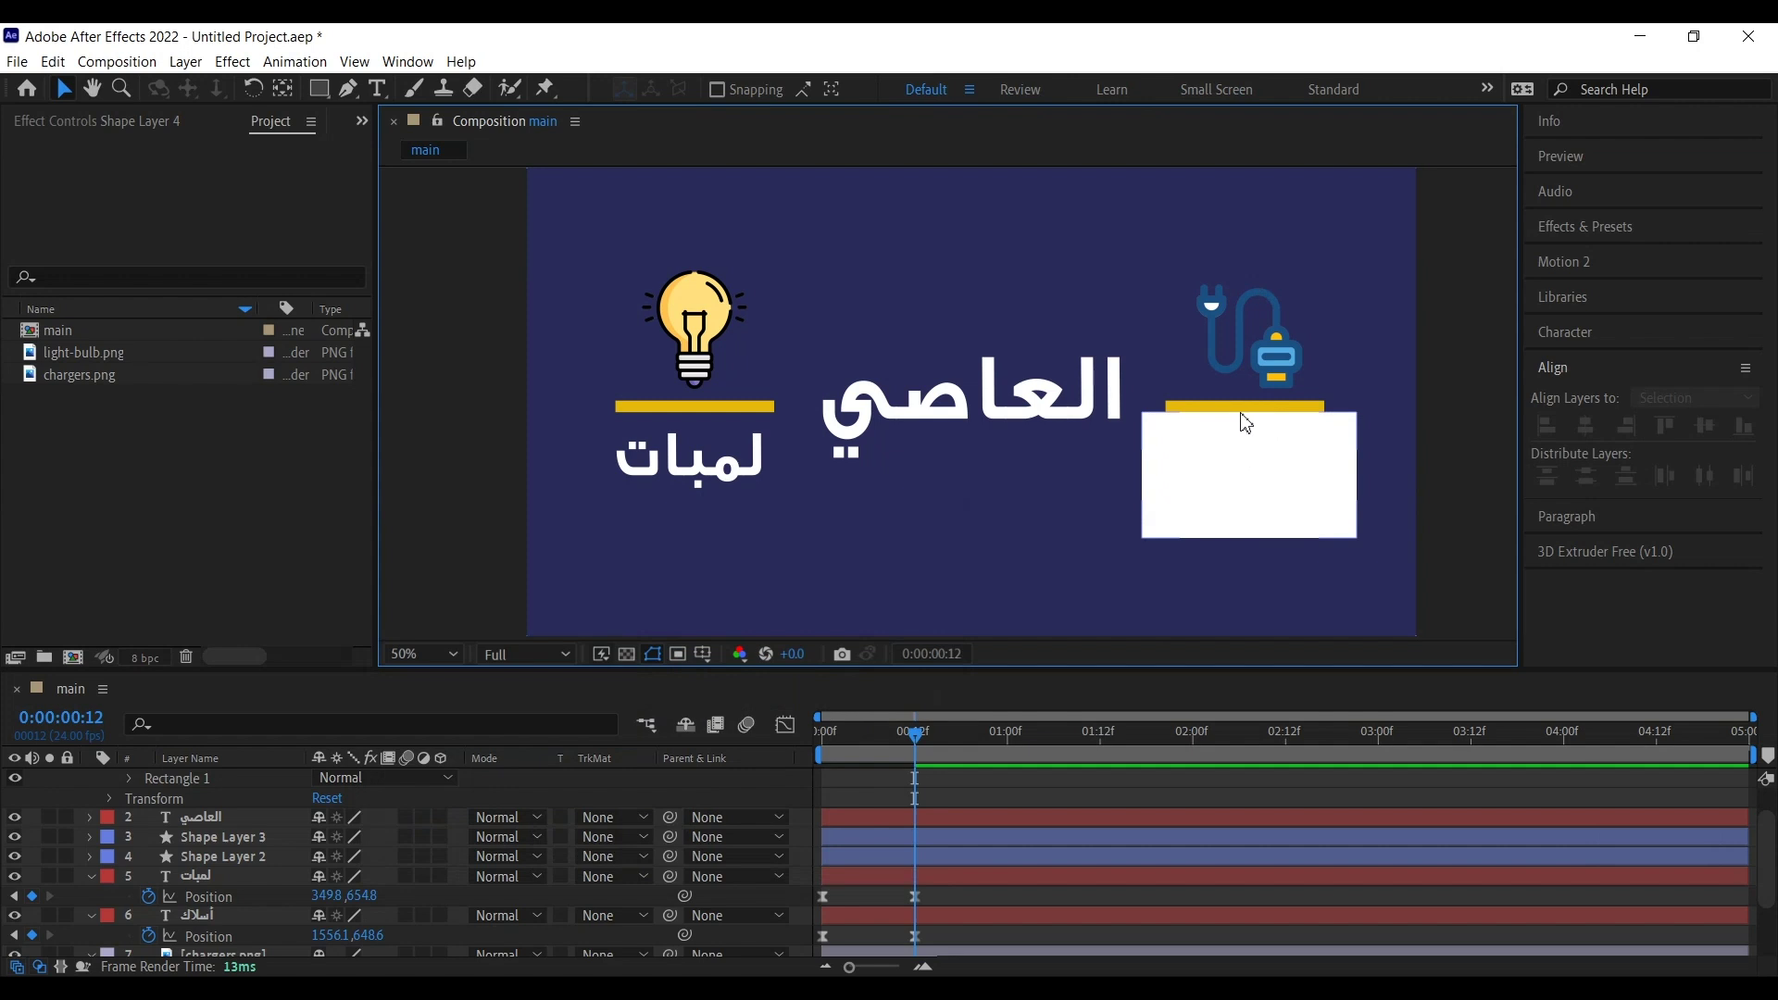
pyautogui.click(1274, 496)
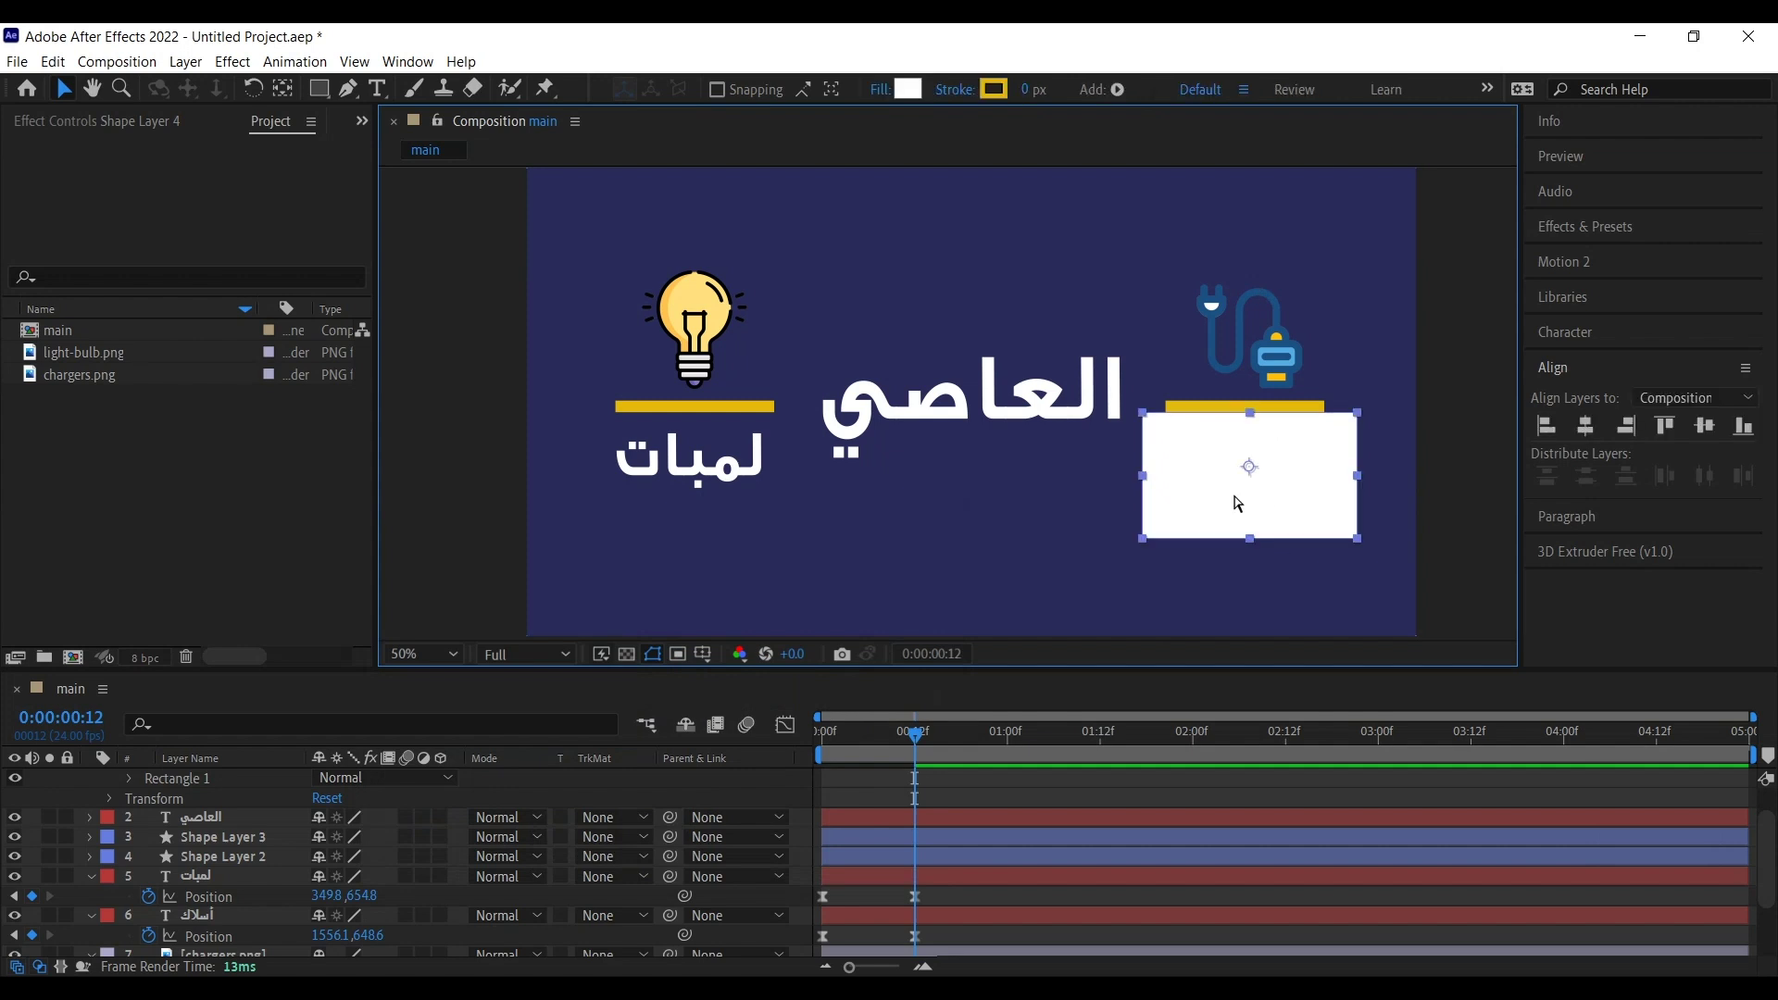
pyautogui.scroll(2, 229, 840)
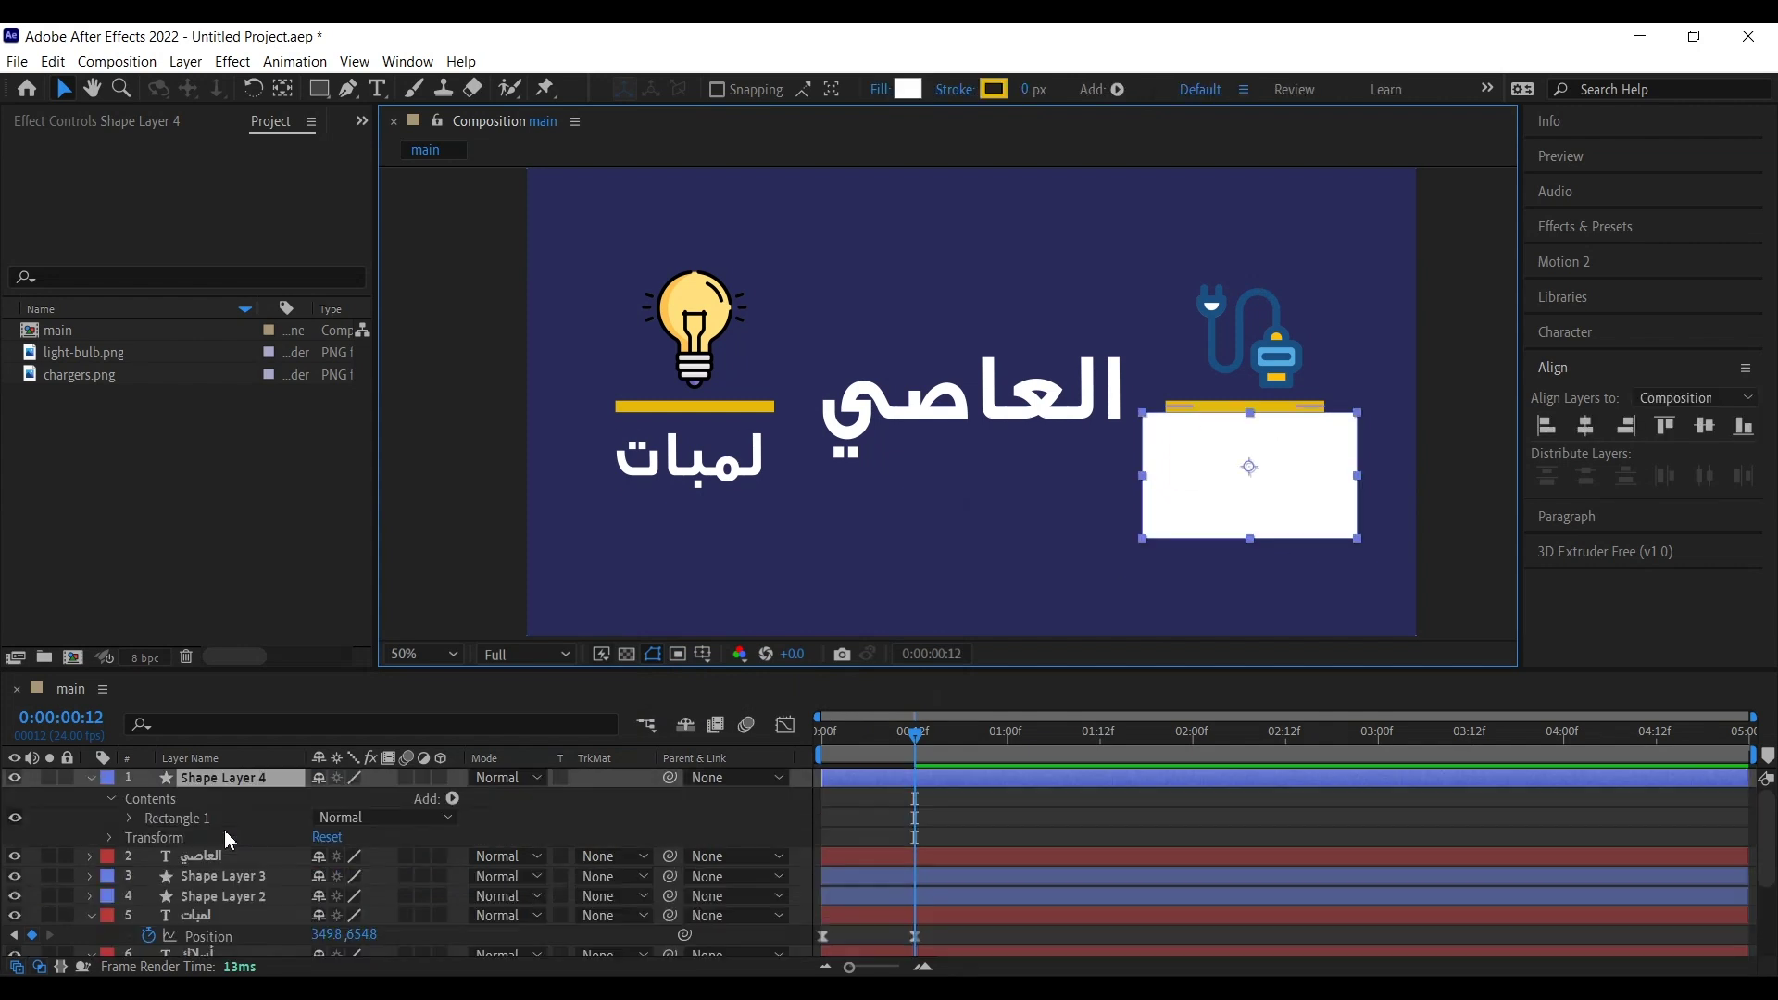
pyautogui.click(90, 778)
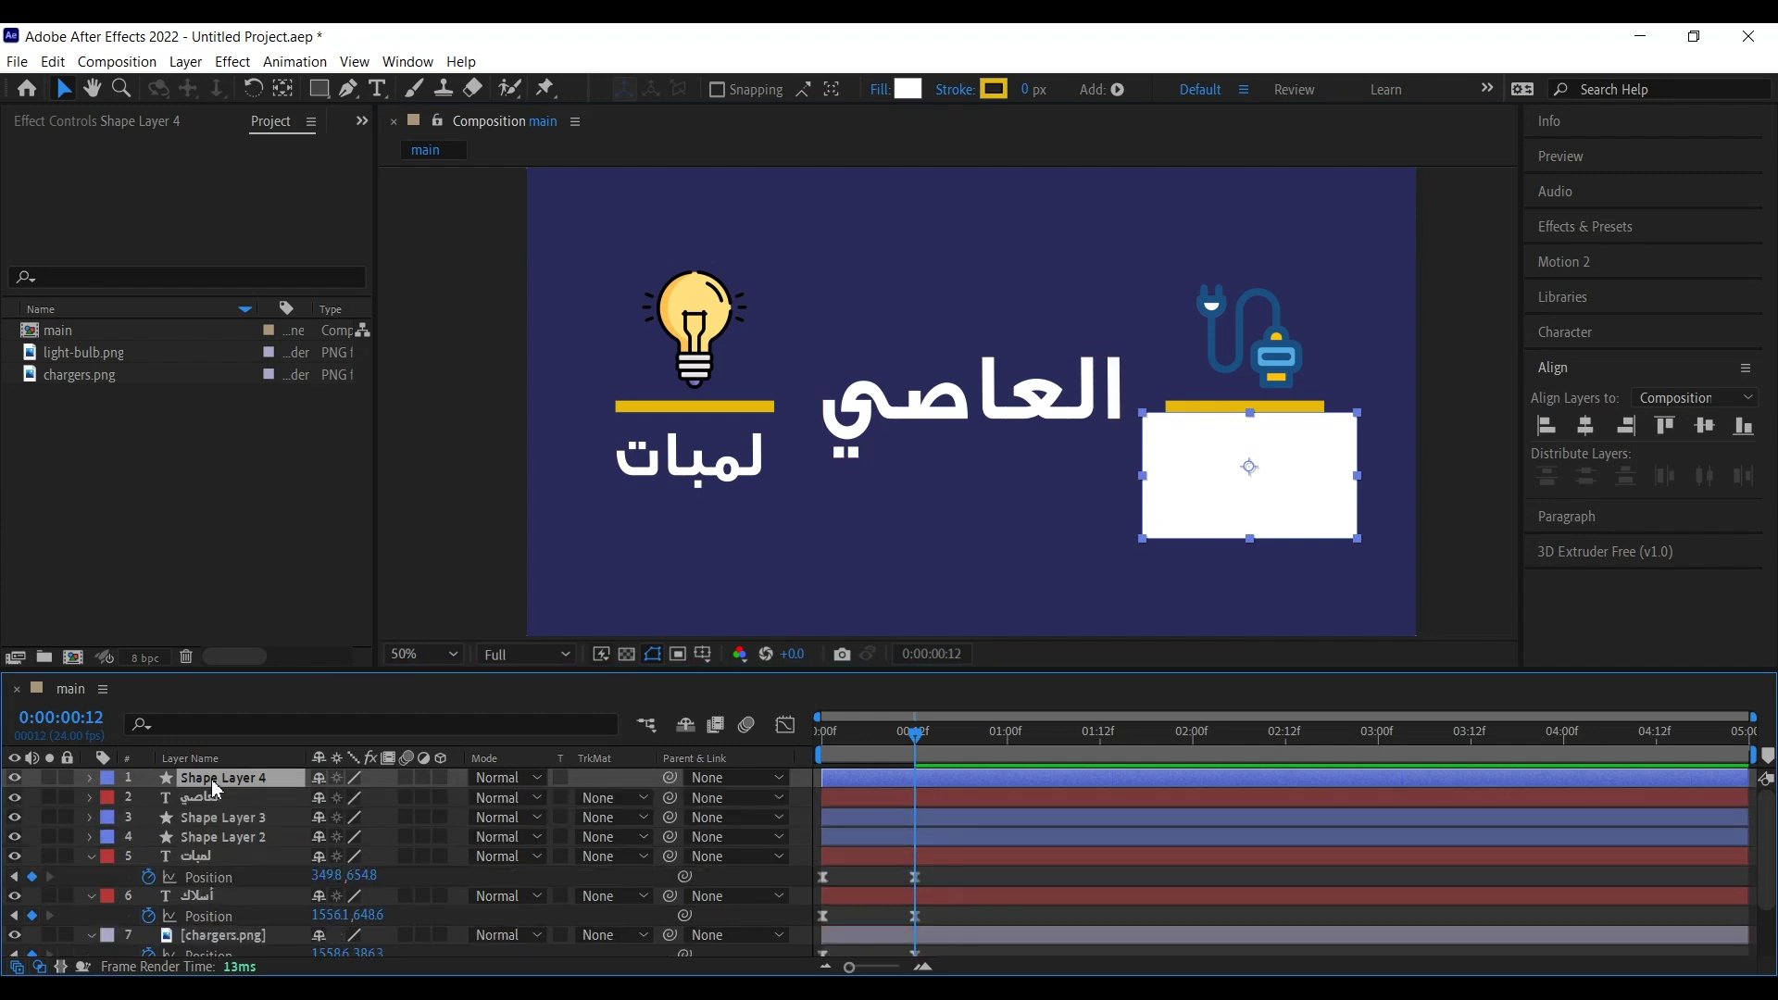
pyautogui.click(90, 779)
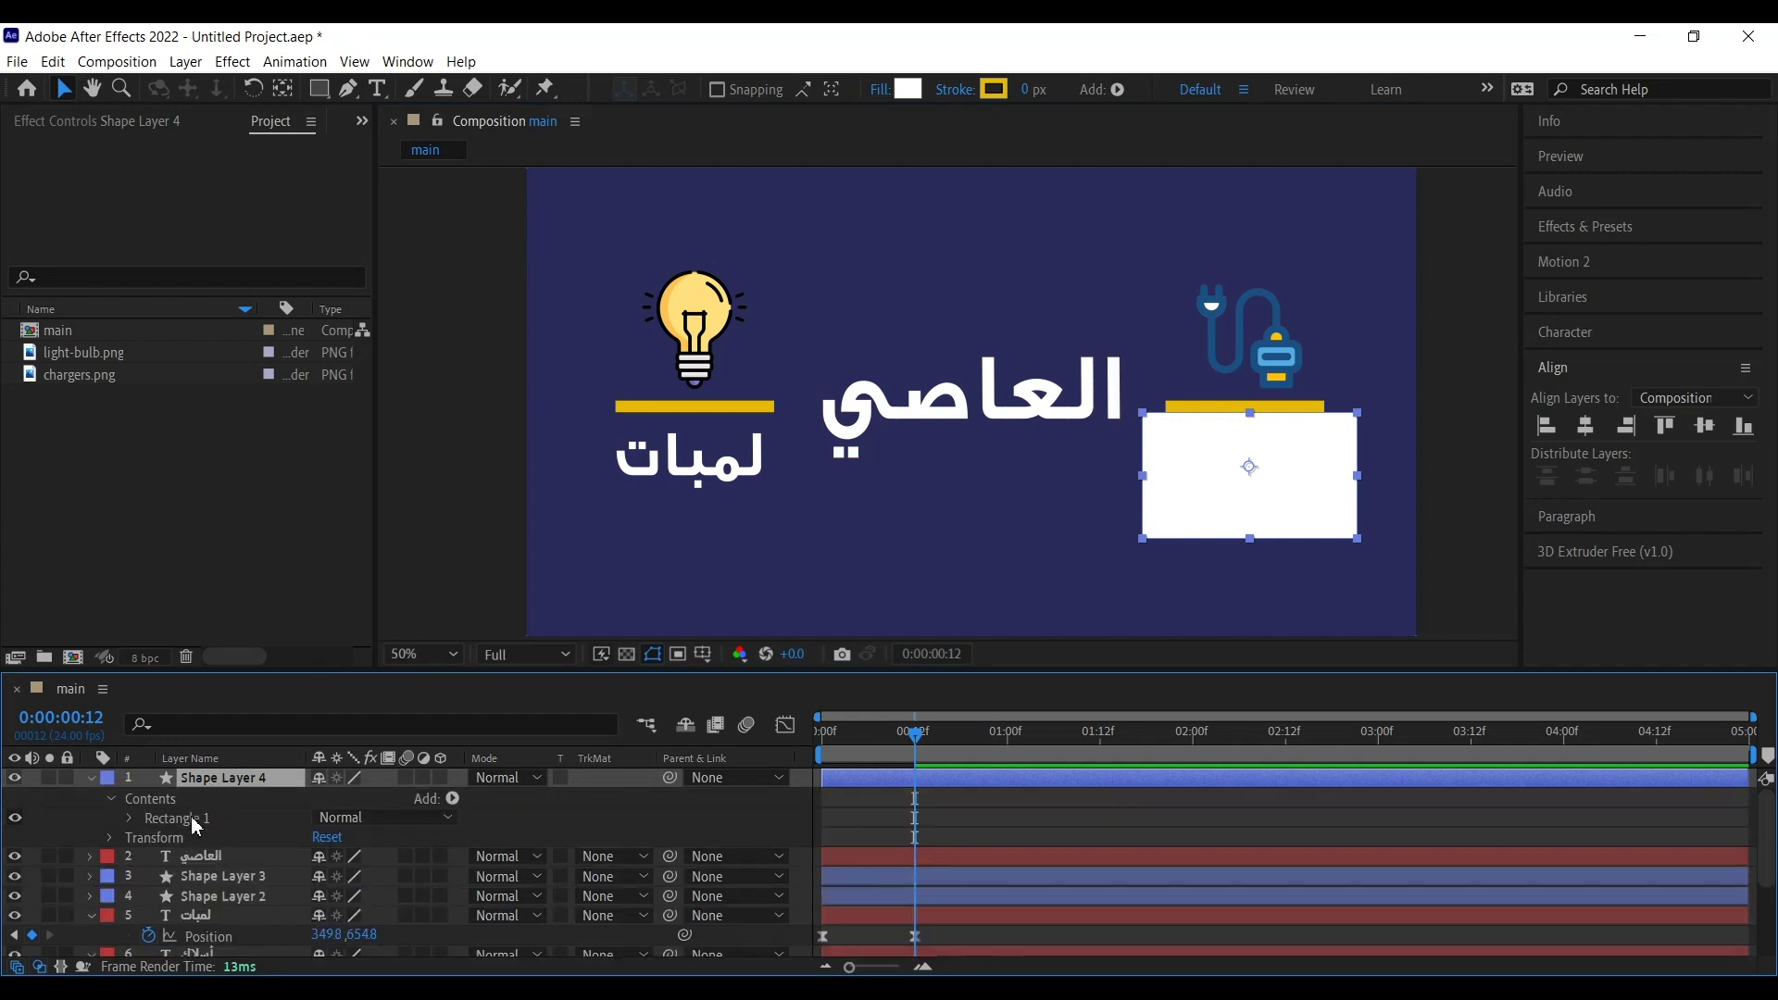
pyautogui.click(196, 820)
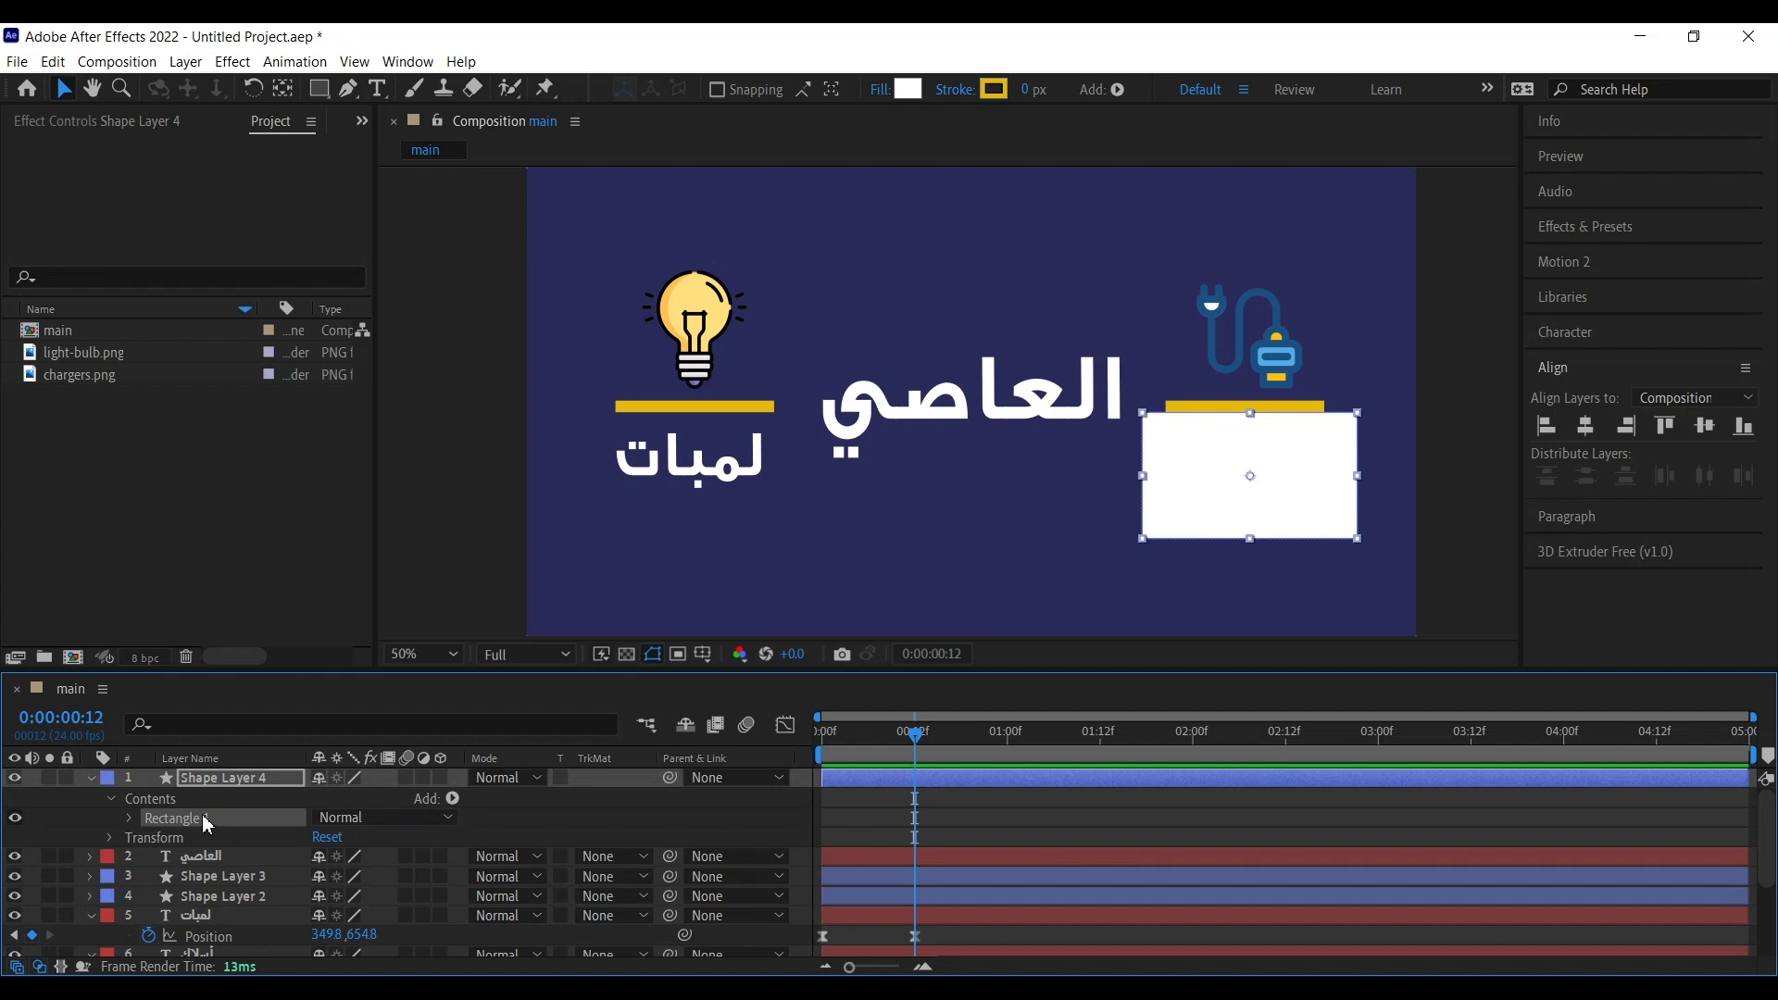
pyautogui.hotkey('ctrl', 'd')
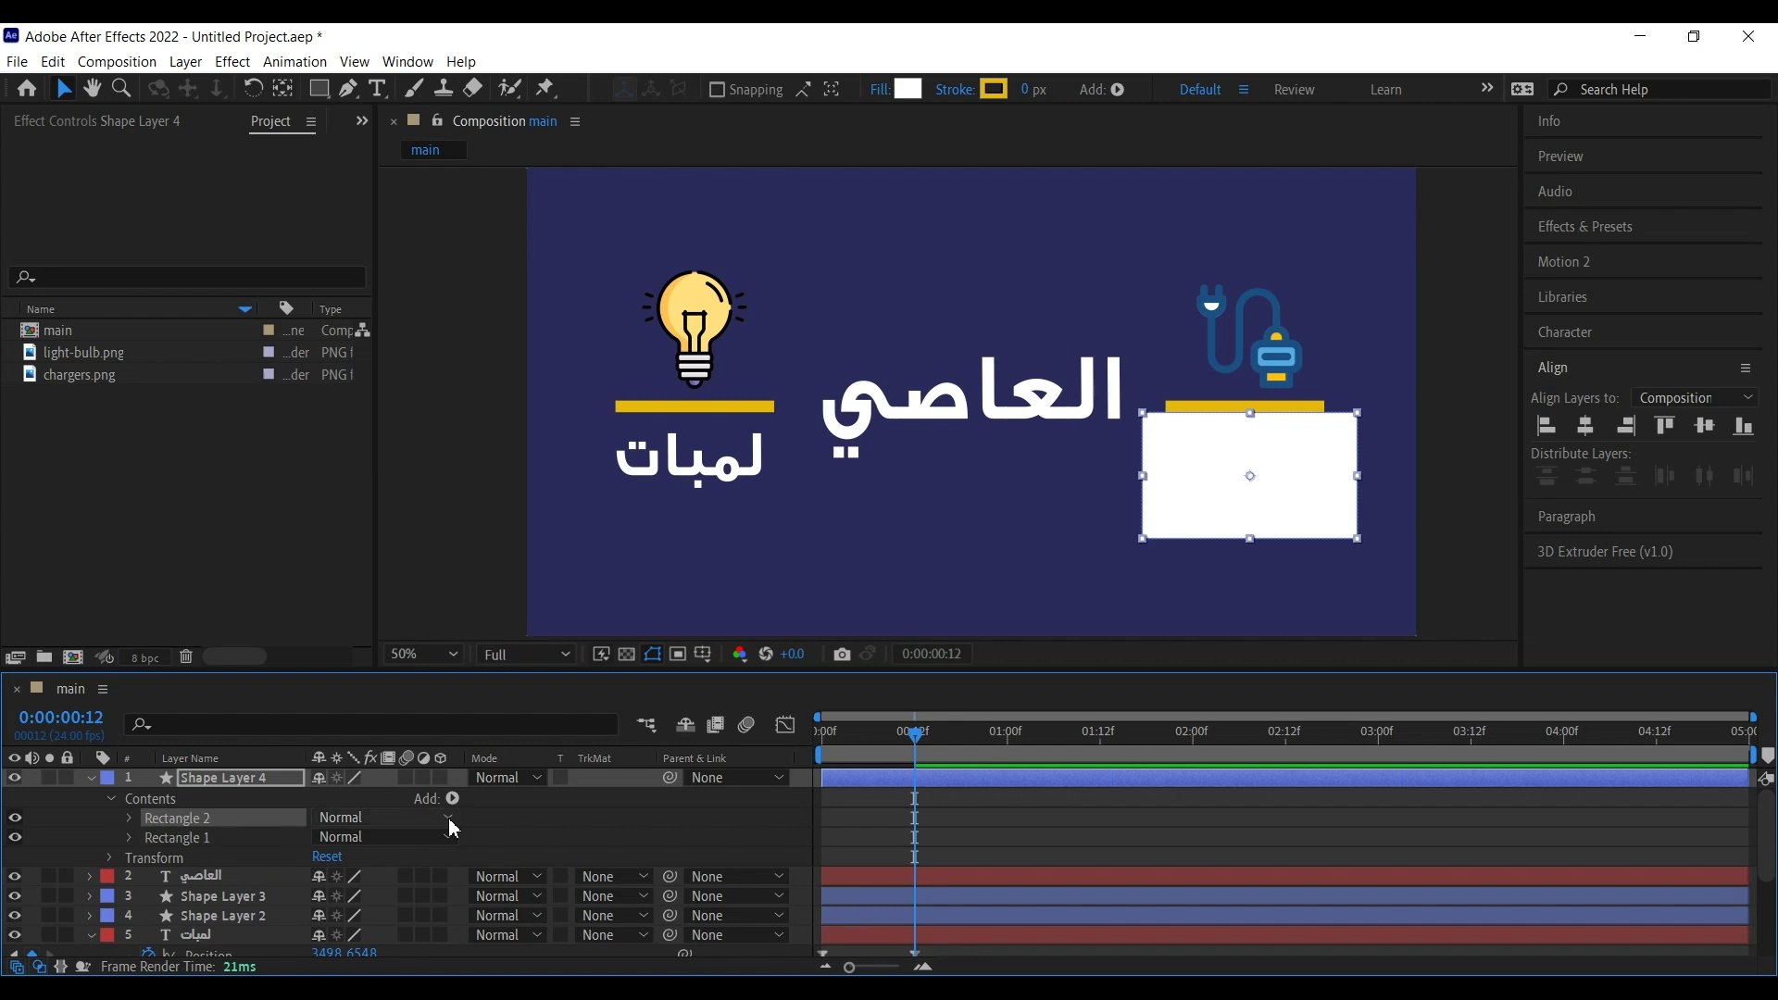
pyautogui.moveTo(1310, 509); pyautogui.dragTo(820, 536)
pyautogui.click(246, 780)
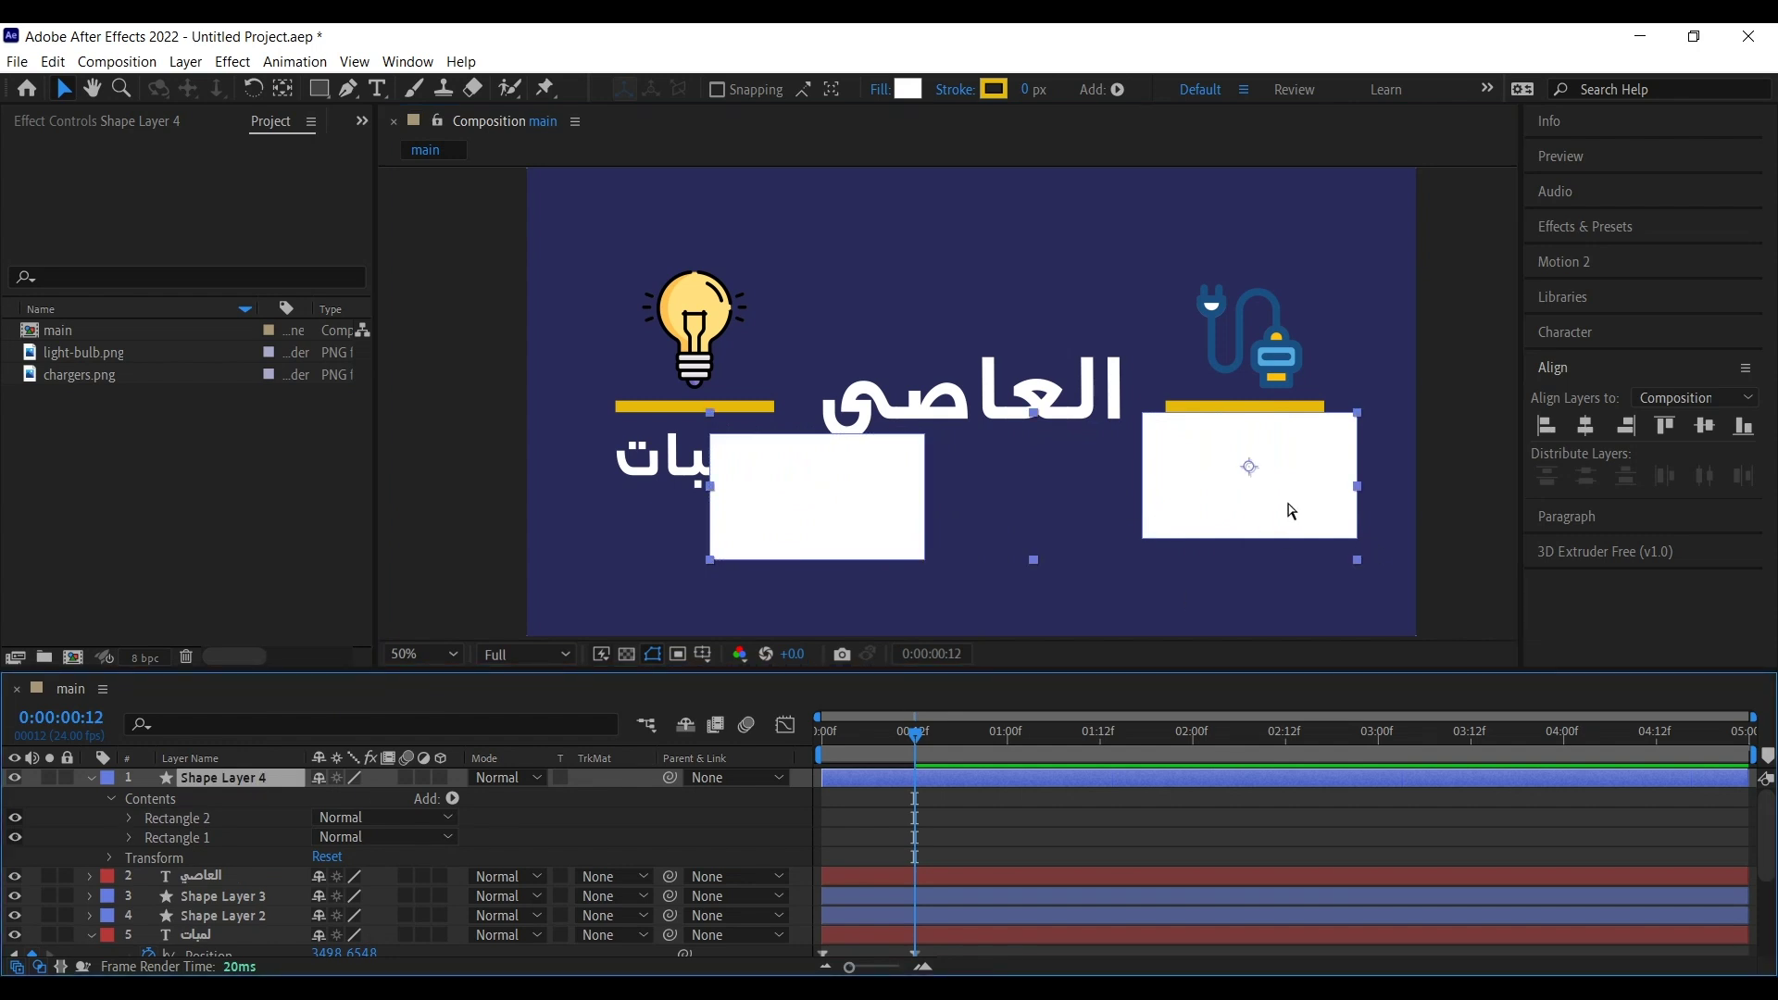
pyautogui.hotkey('ctrl', 'z')
pyautogui.hotkey('ctrl', 'z')
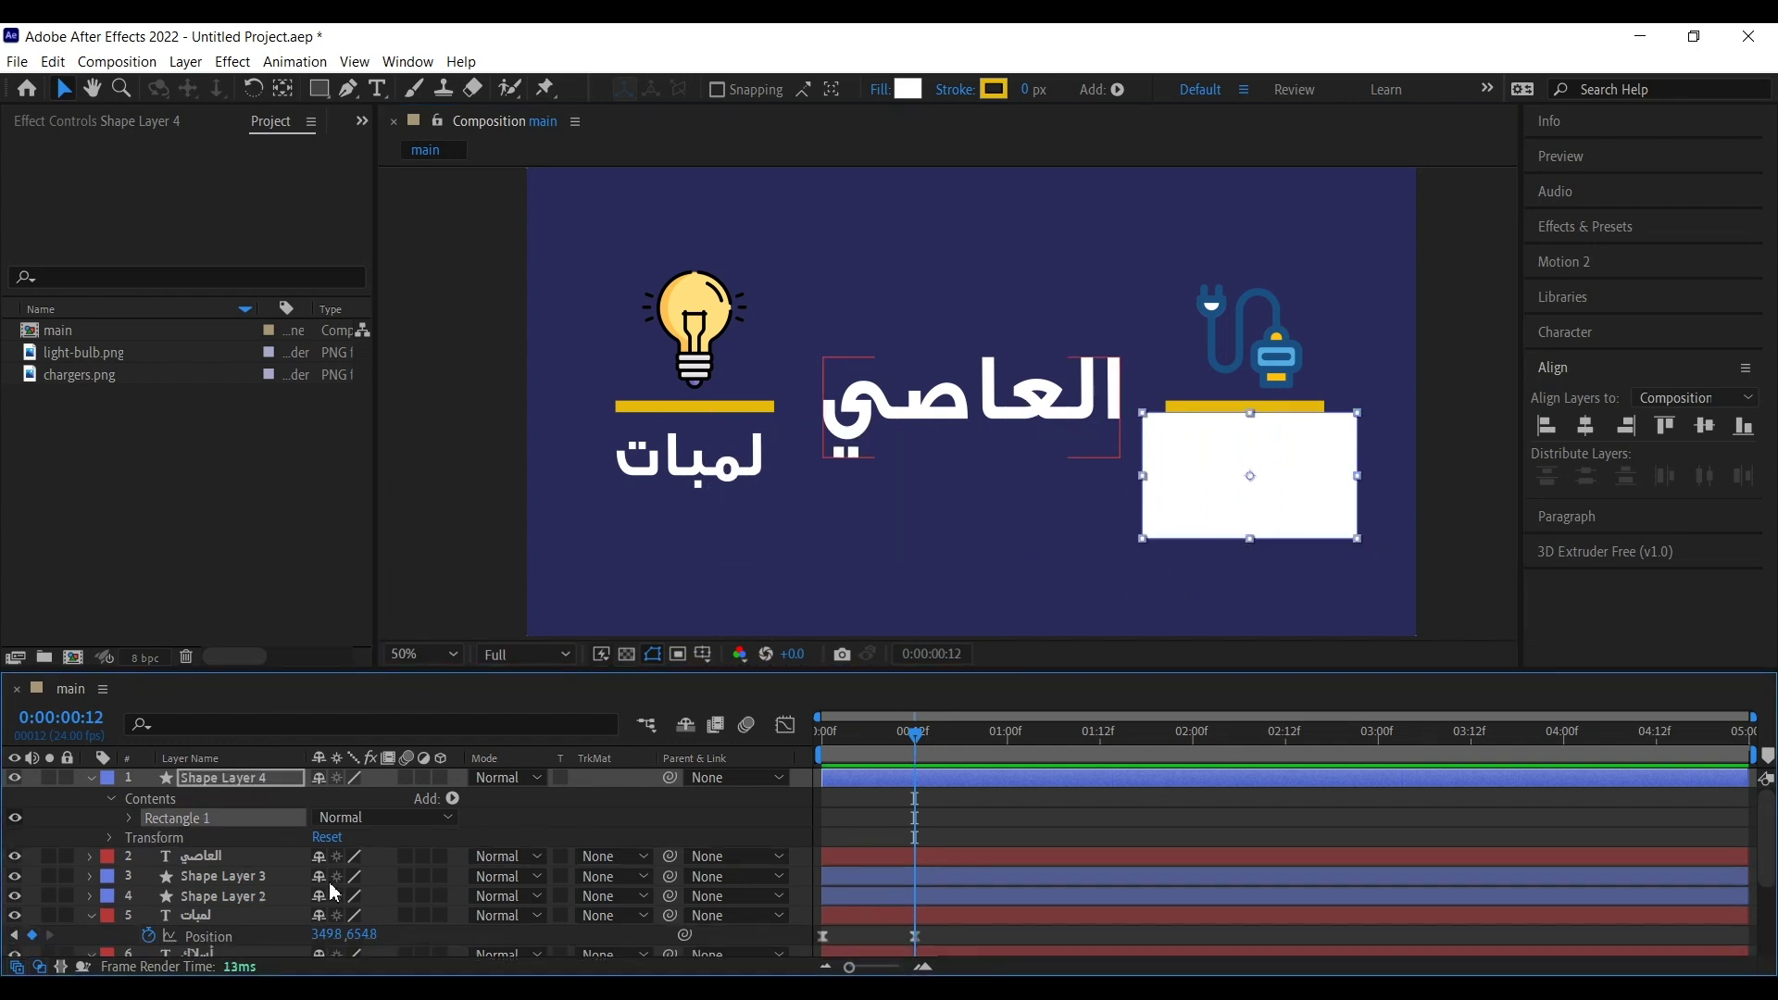
# Step: Duplicate the white rectangle's whole layer and place the copy over the "لمبات" label, against the lower edge of its yellow line
pyautogui.click(90, 779)
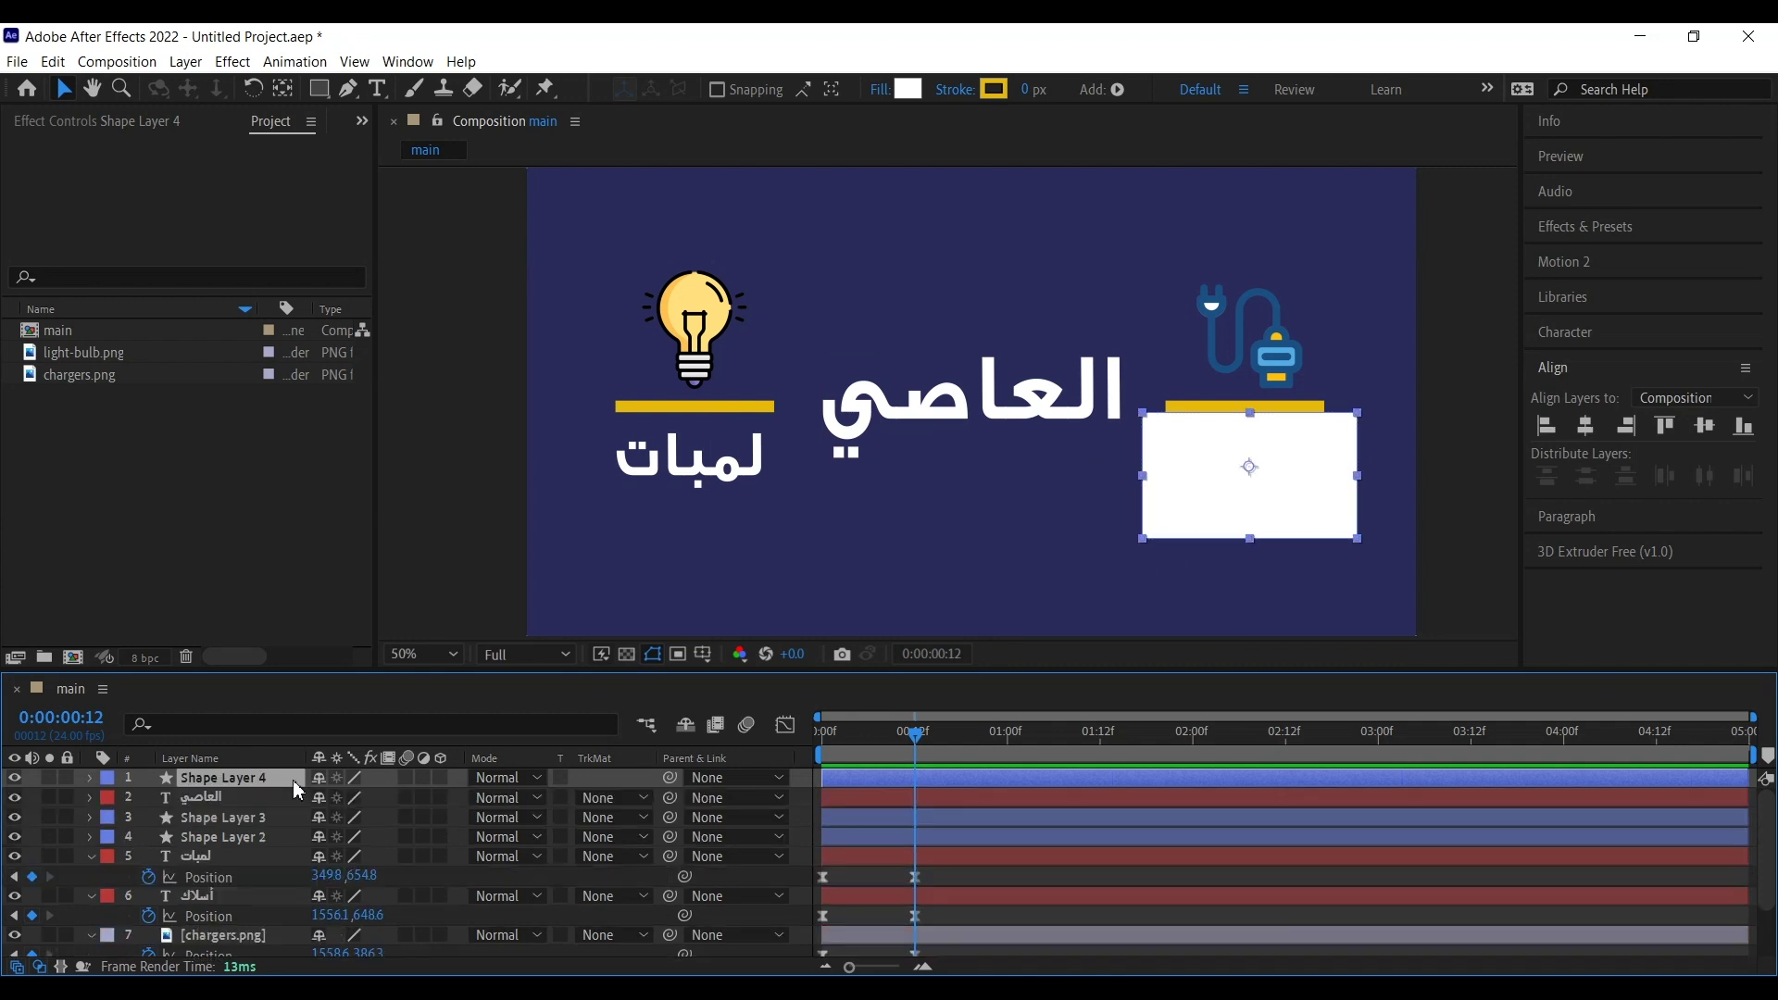
pyautogui.hotkey('ctrl', 'd')
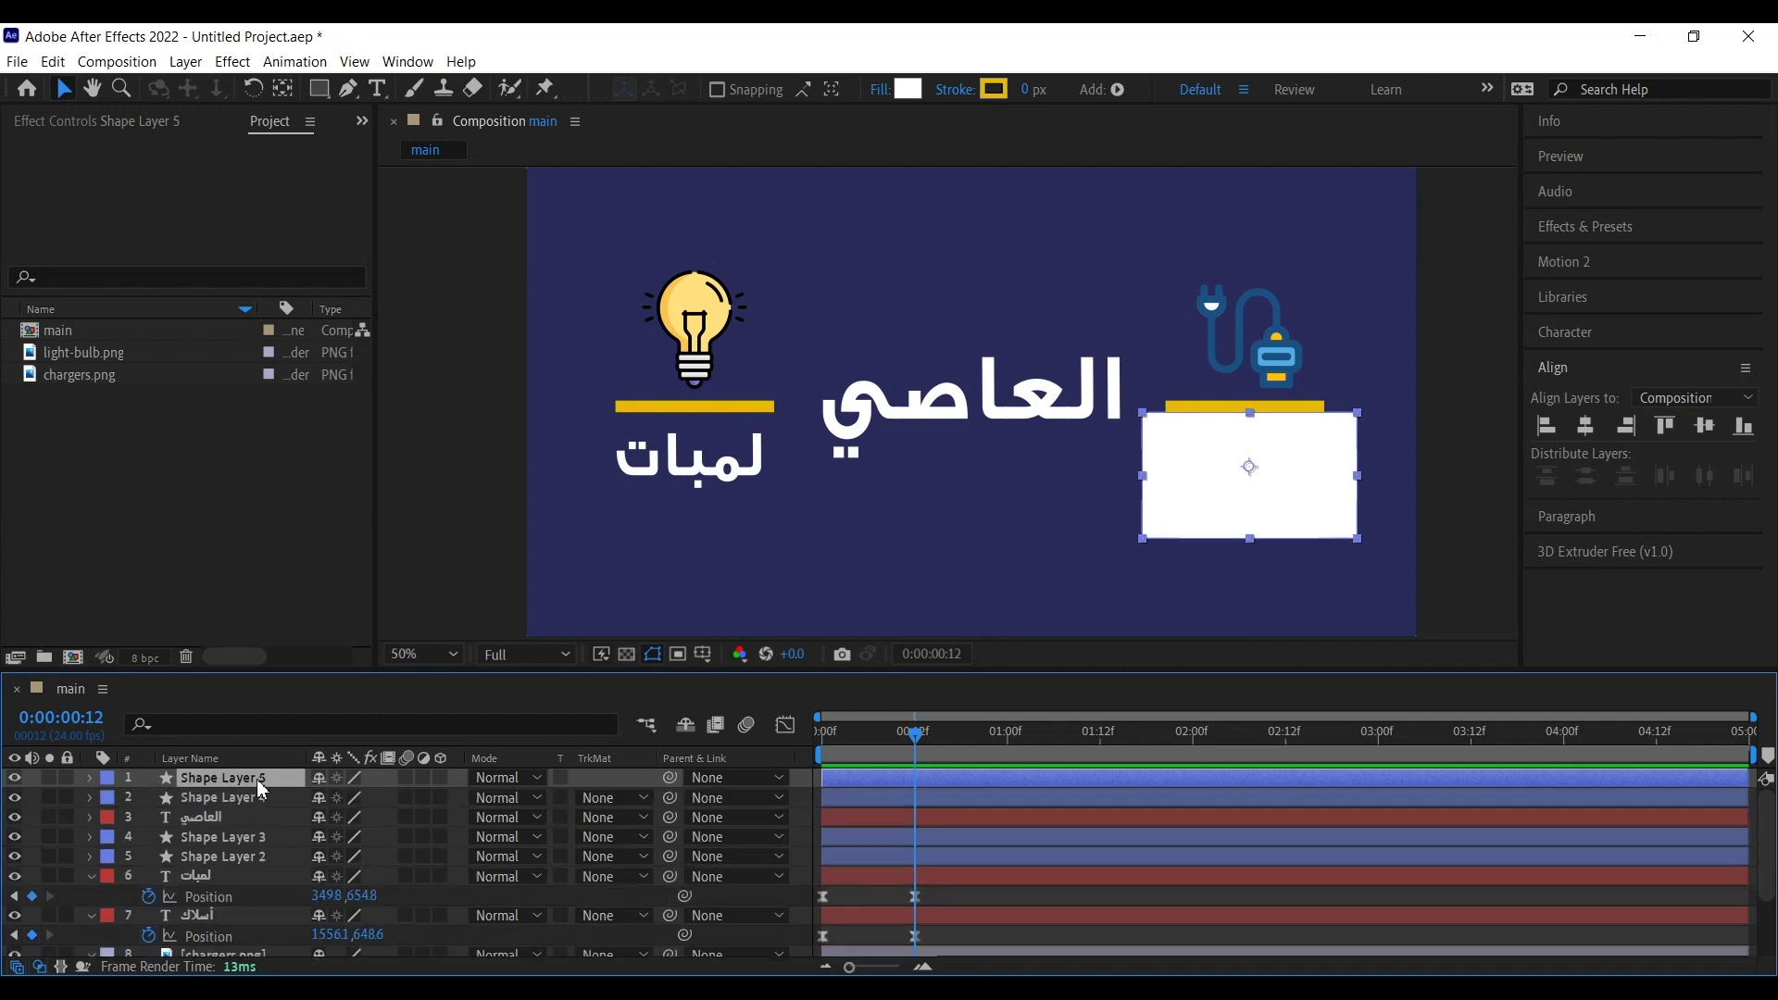
pyautogui.click(1285, 521)
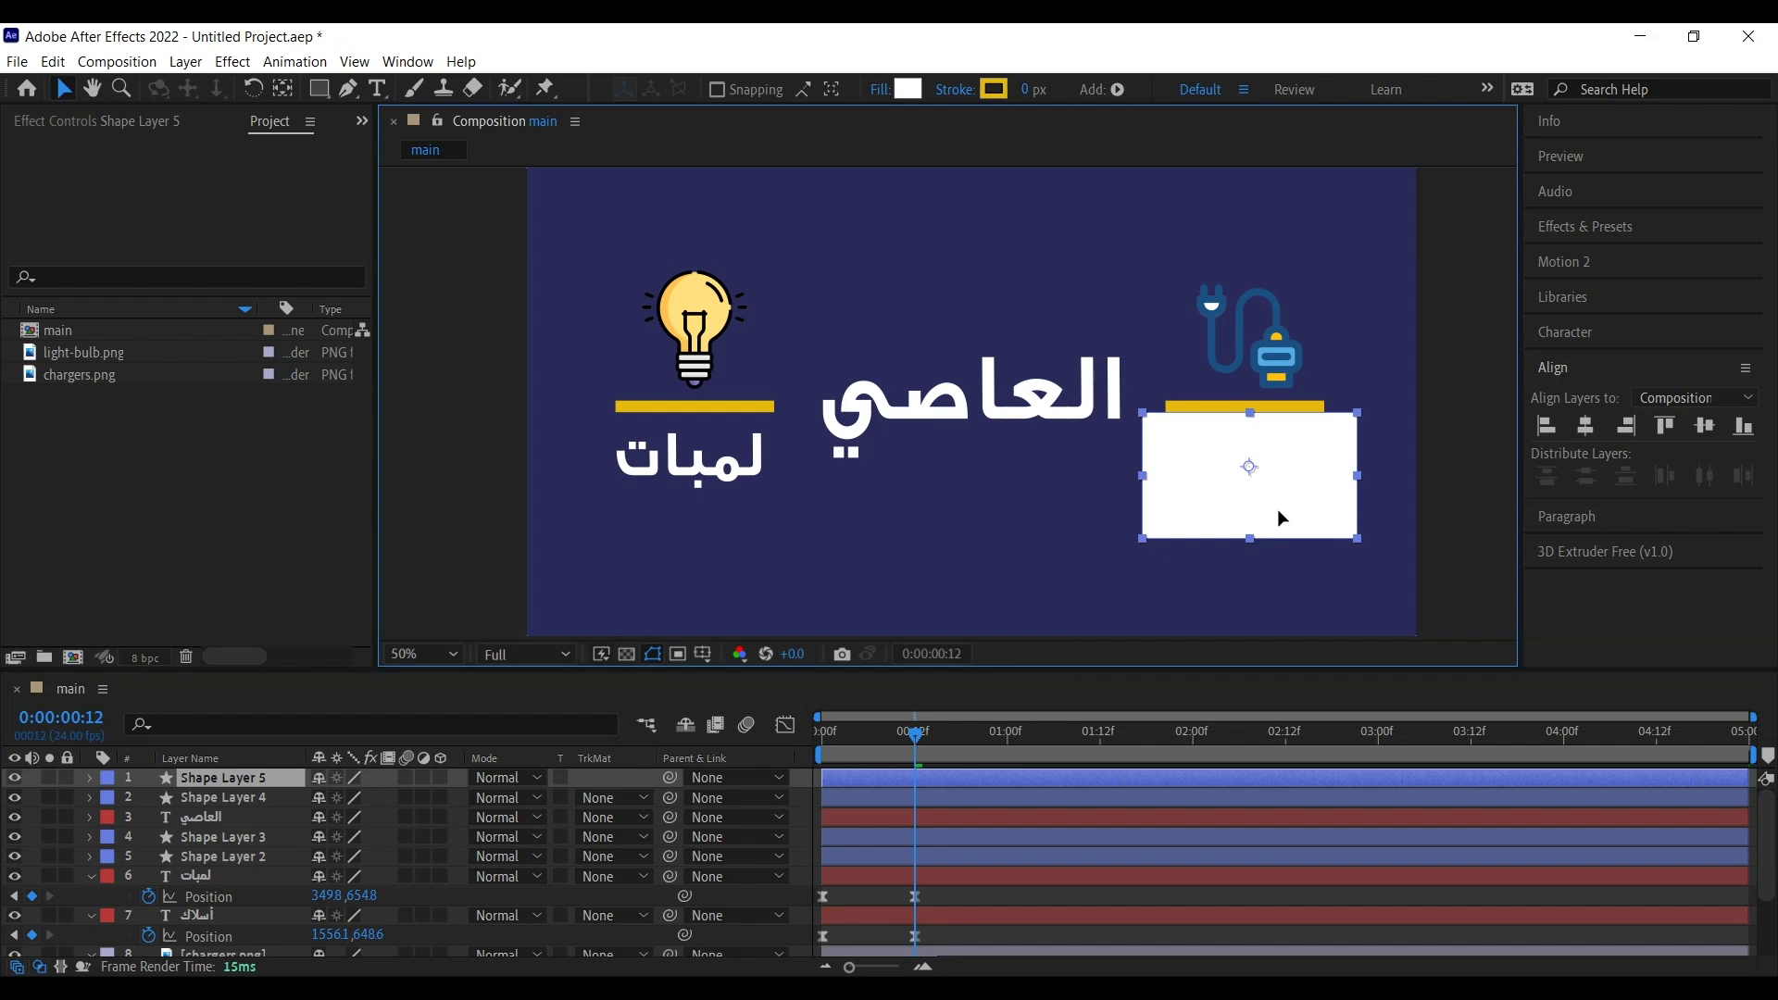
pyautogui.moveTo(1271, 518); pyautogui.dragTo(719, 540)
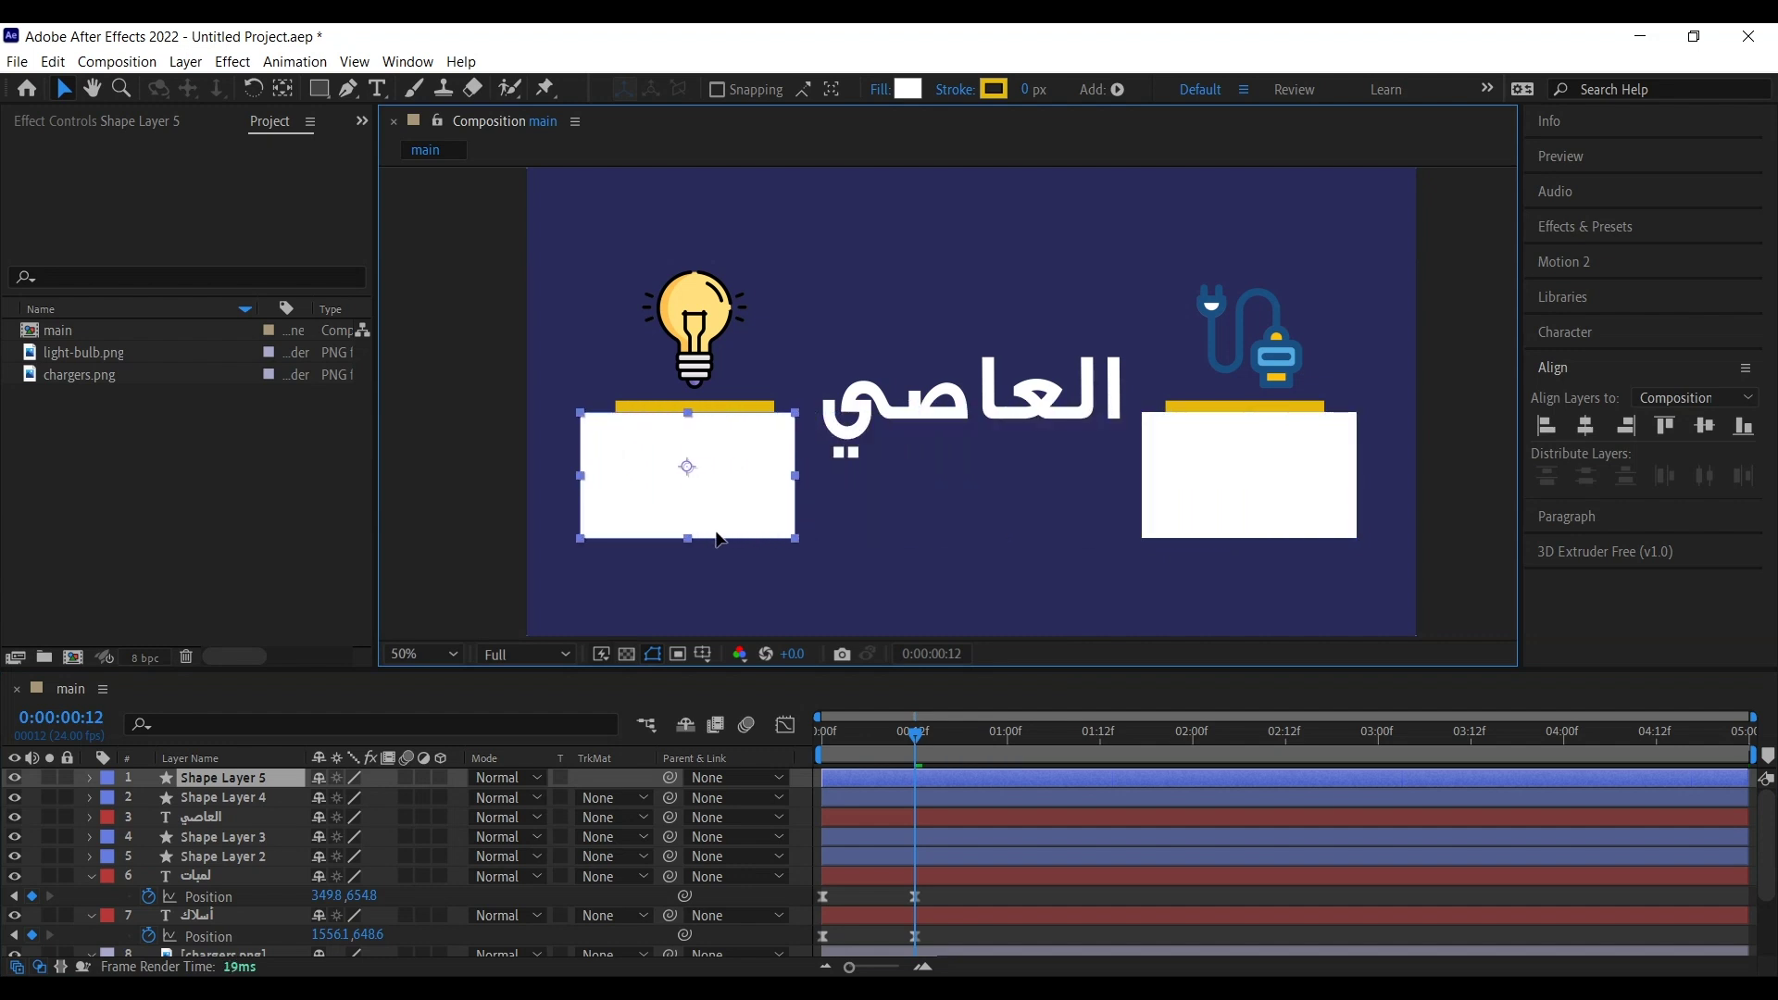
pyautogui.click(1441, 429)
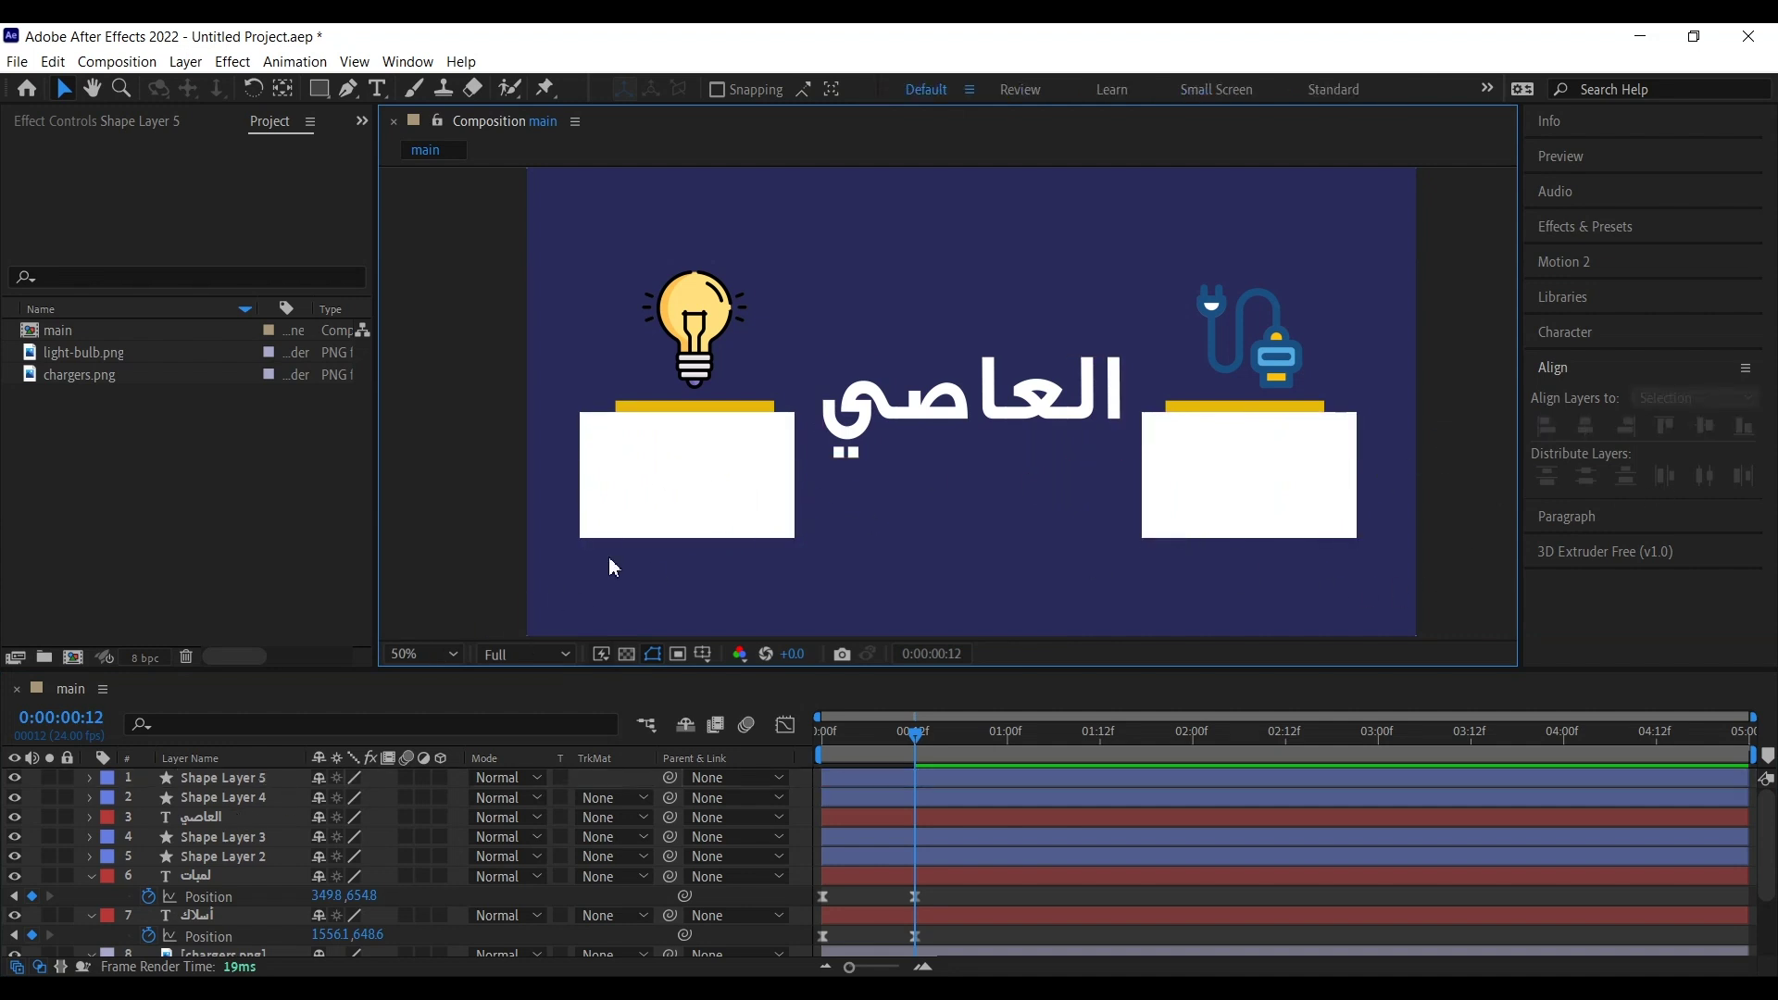
# Step: Duplicate the rectangle layer over "لمبات" twice and move one copy up over the light bulb icon, above the yellow line
pyautogui.click(683, 499)
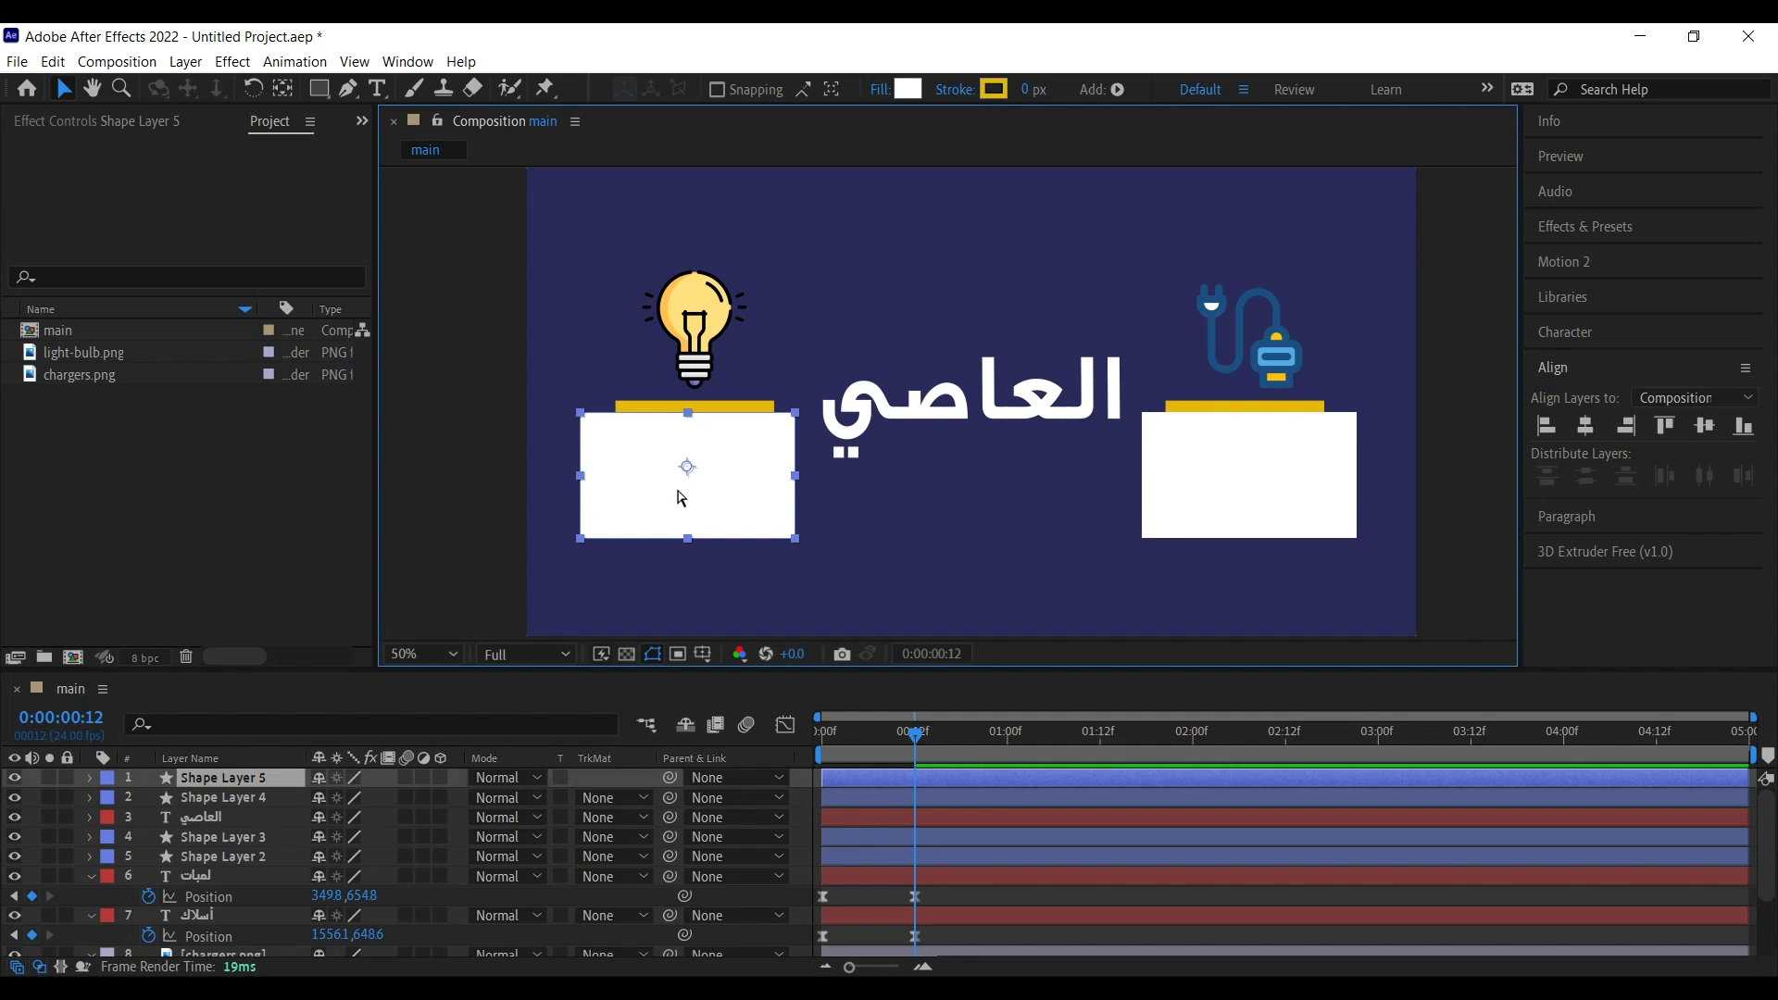
pyautogui.hotkey('ctrl', 'd')
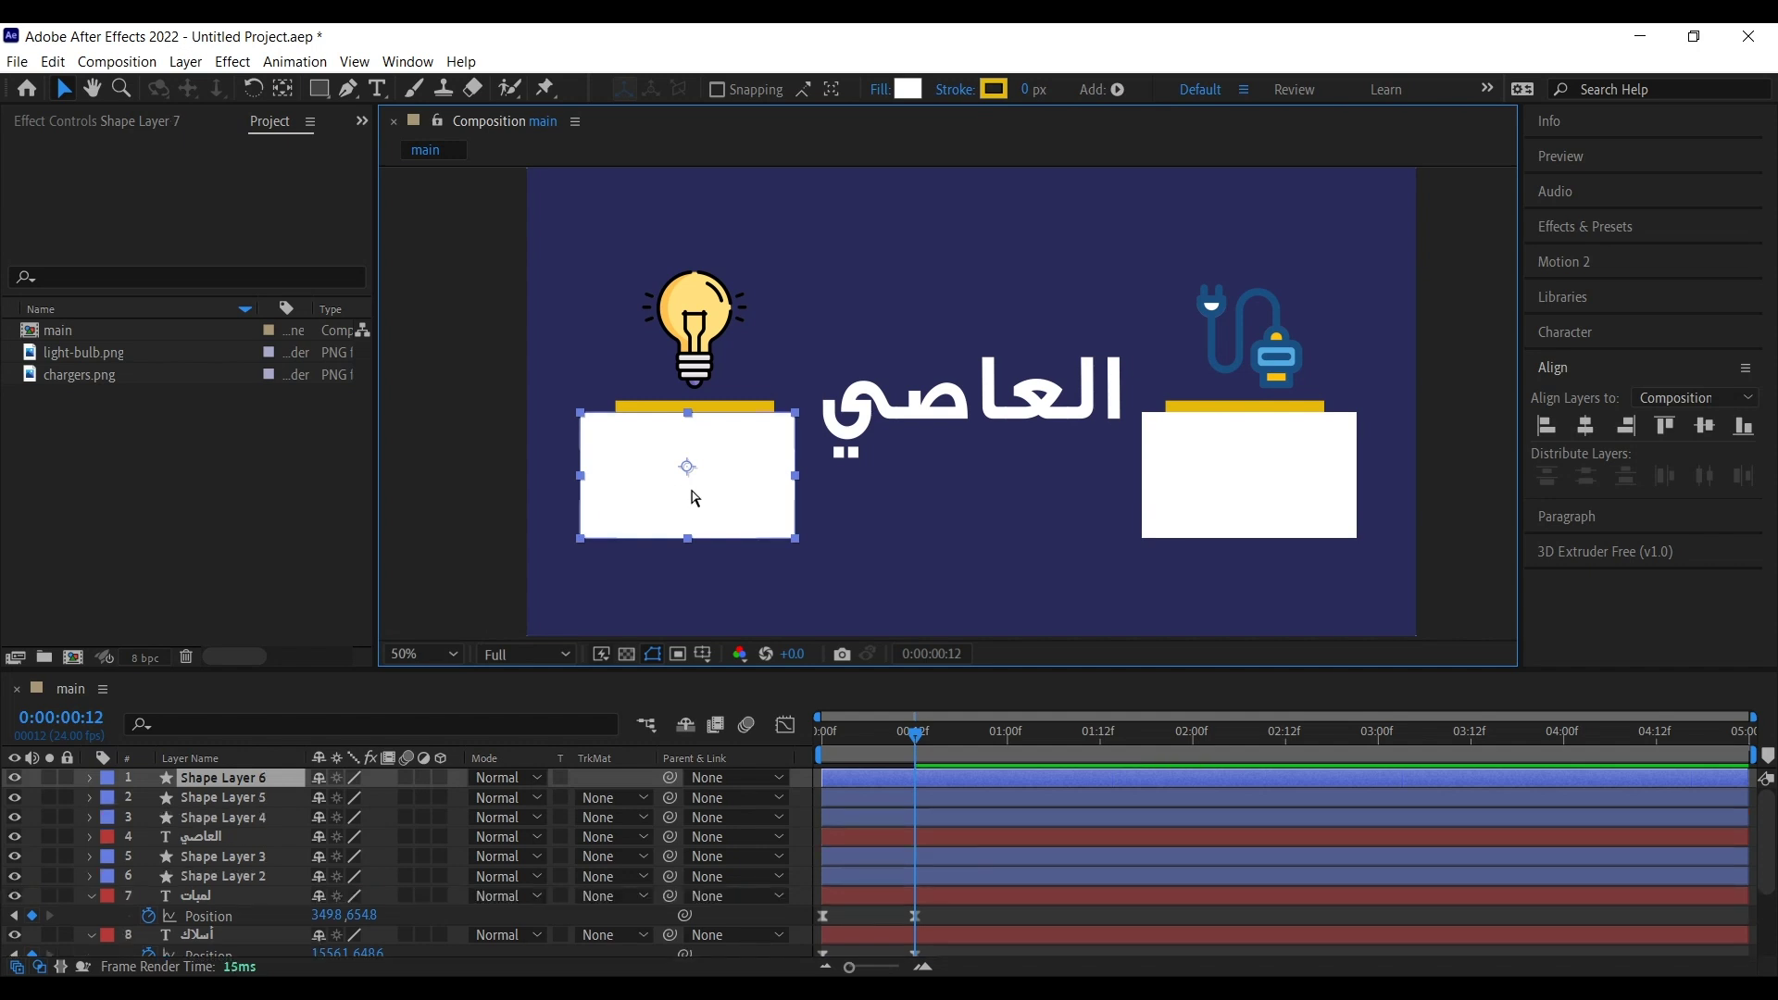
pyautogui.hotkey('ctrl', 'd')
pyautogui.moveTo(715, 487); pyautogui.dragTo(730, 351)
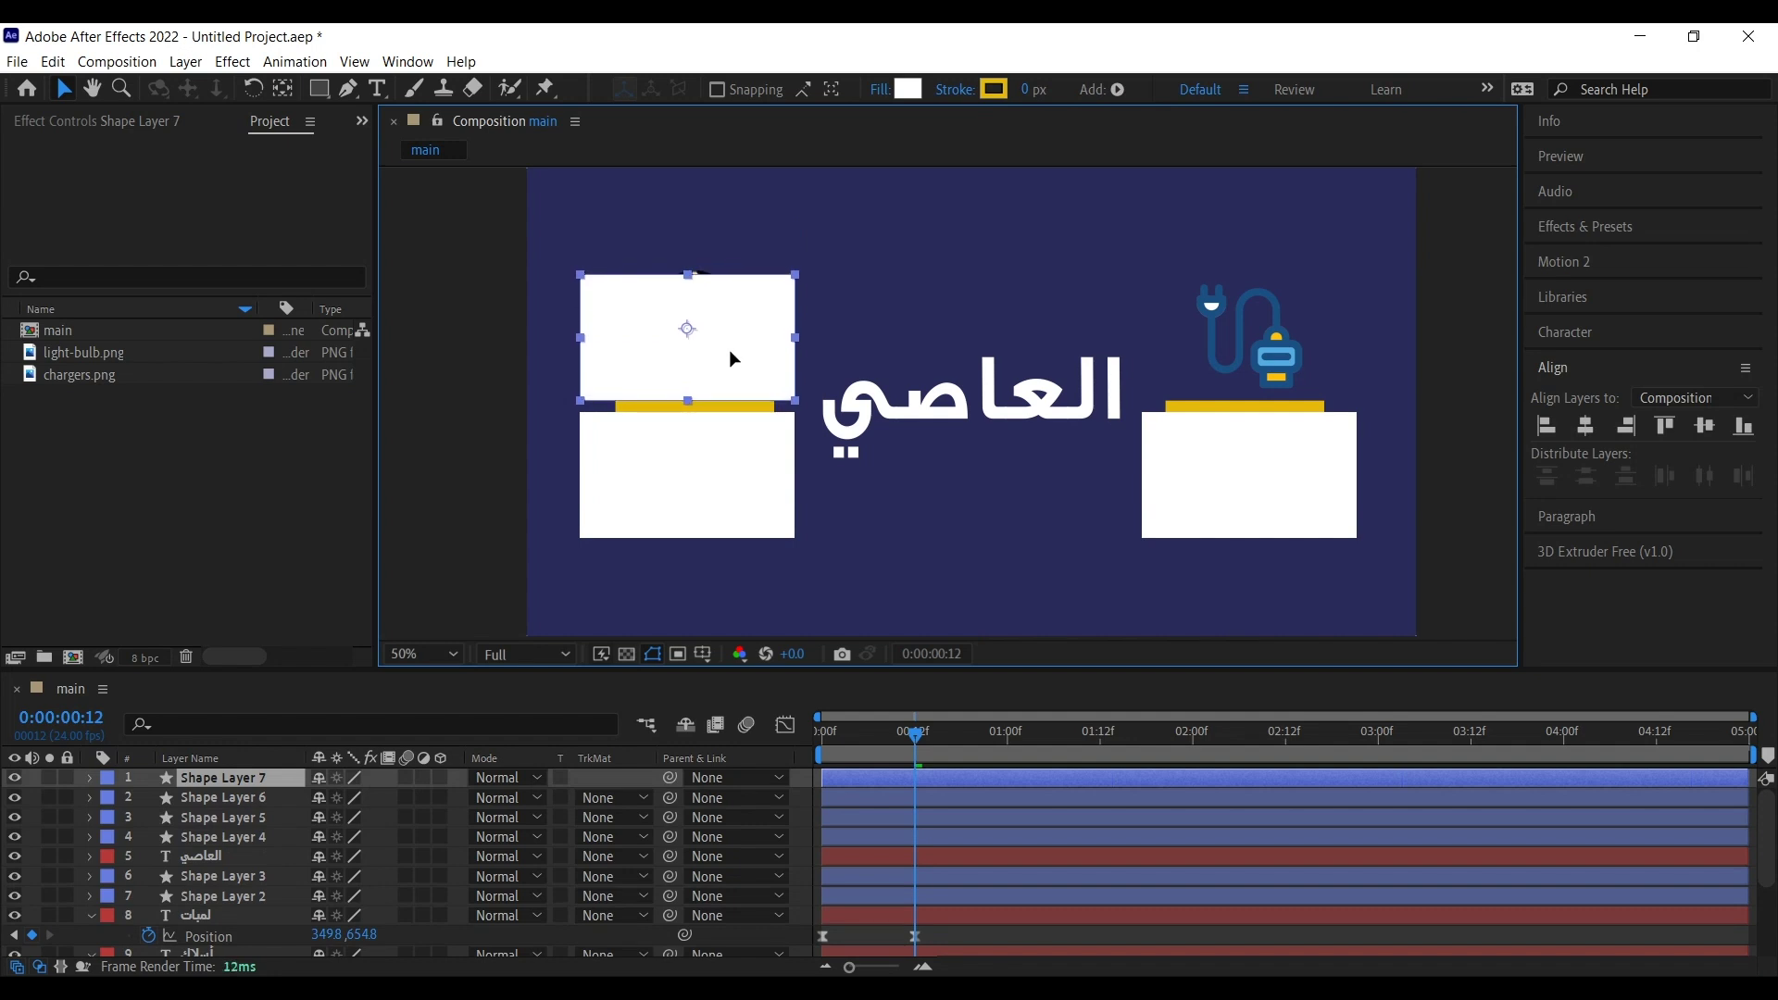
# Step: Move the other rectangle copy over the chargers icon and nudge it down to the upper edge of the yellow line
pyautogui.click(760, 501)
pyautogui.moveTo(742, 492); pyautogui.dragTo(1321, 492)
pyautogui.moveTo(1322, 337)
pyautogui.mouseDown()
pyautogui.moveTo(1323, 315)
pyautogui.moveTo(1296, 348)
pyautogui.mouseUp()
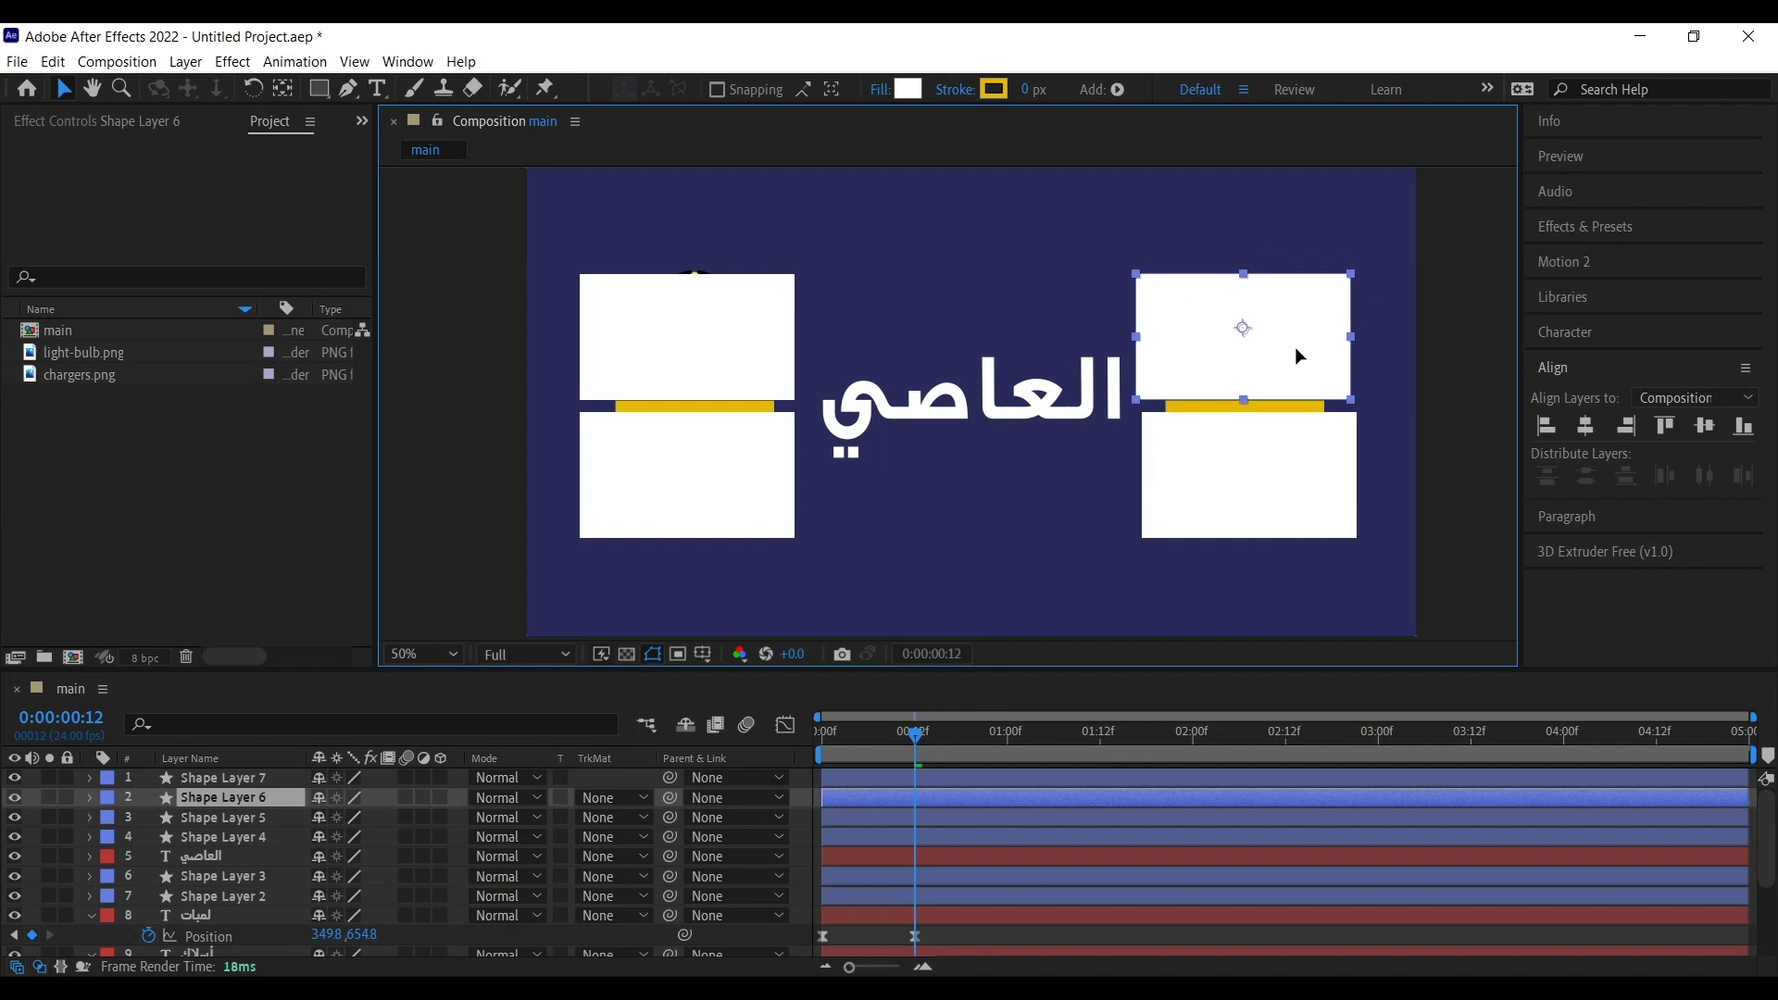
pyautogui.click(1419, 335)
pyautogui.click(1265, 368)
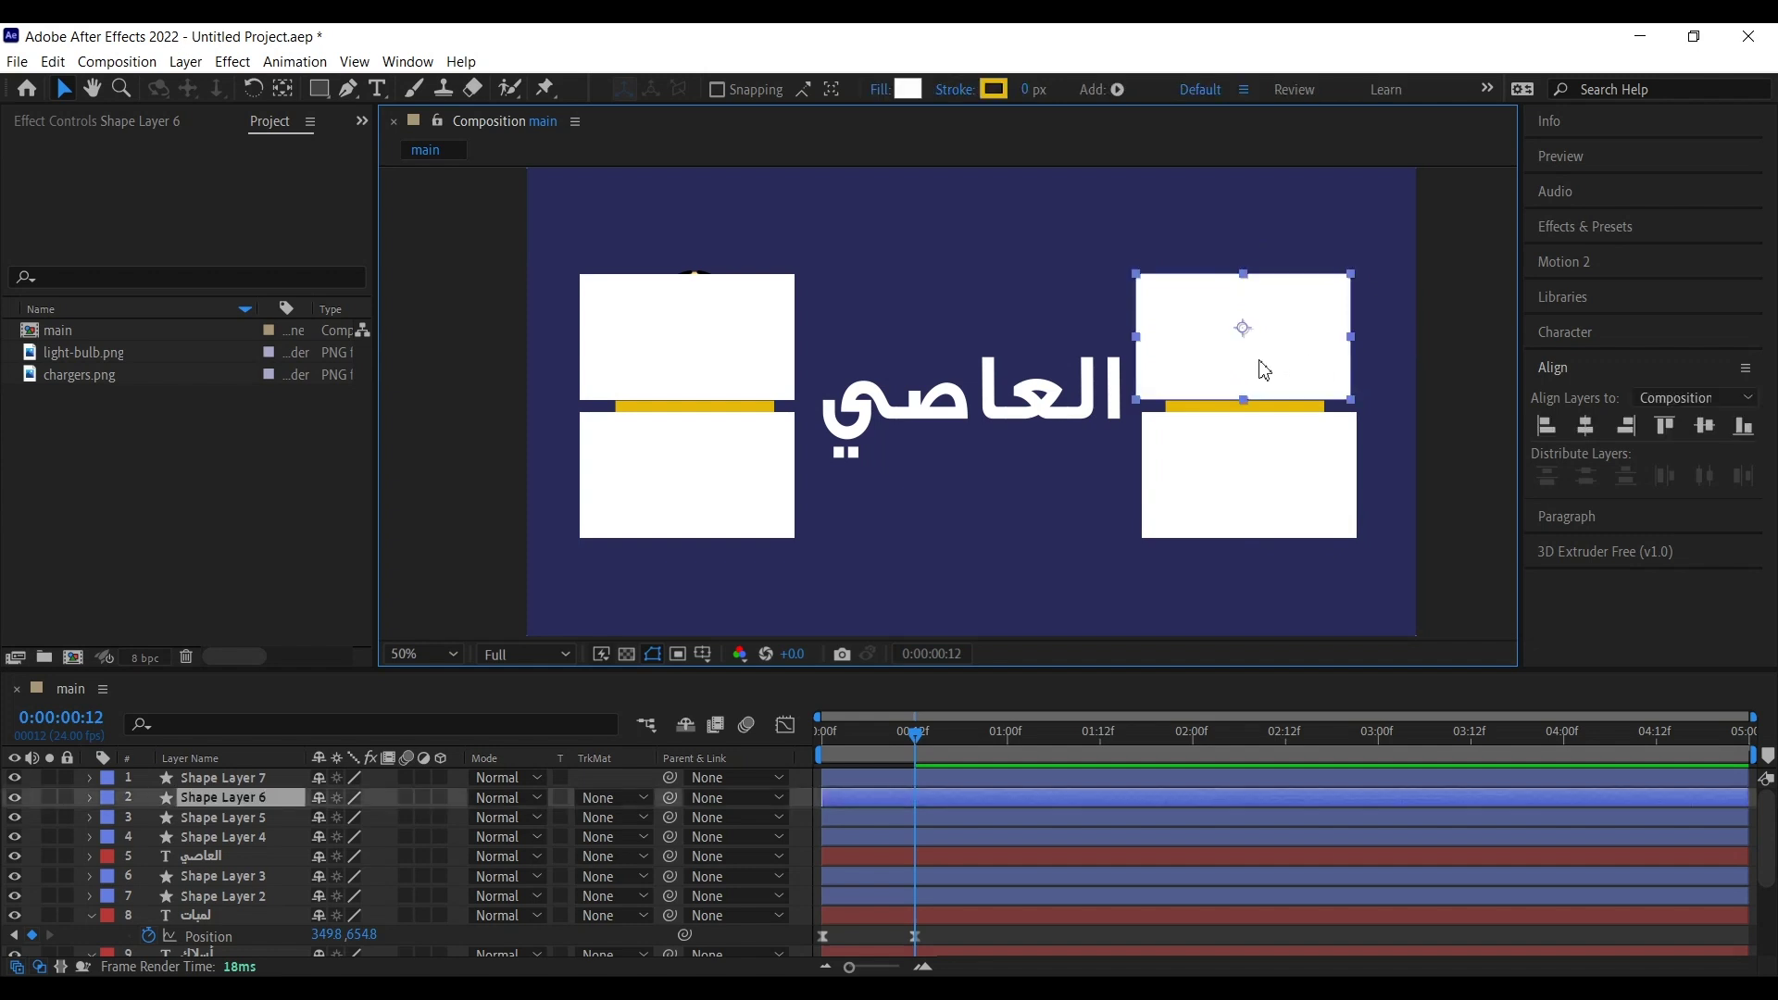
pyautogui.scroll(6, 1262, 414)
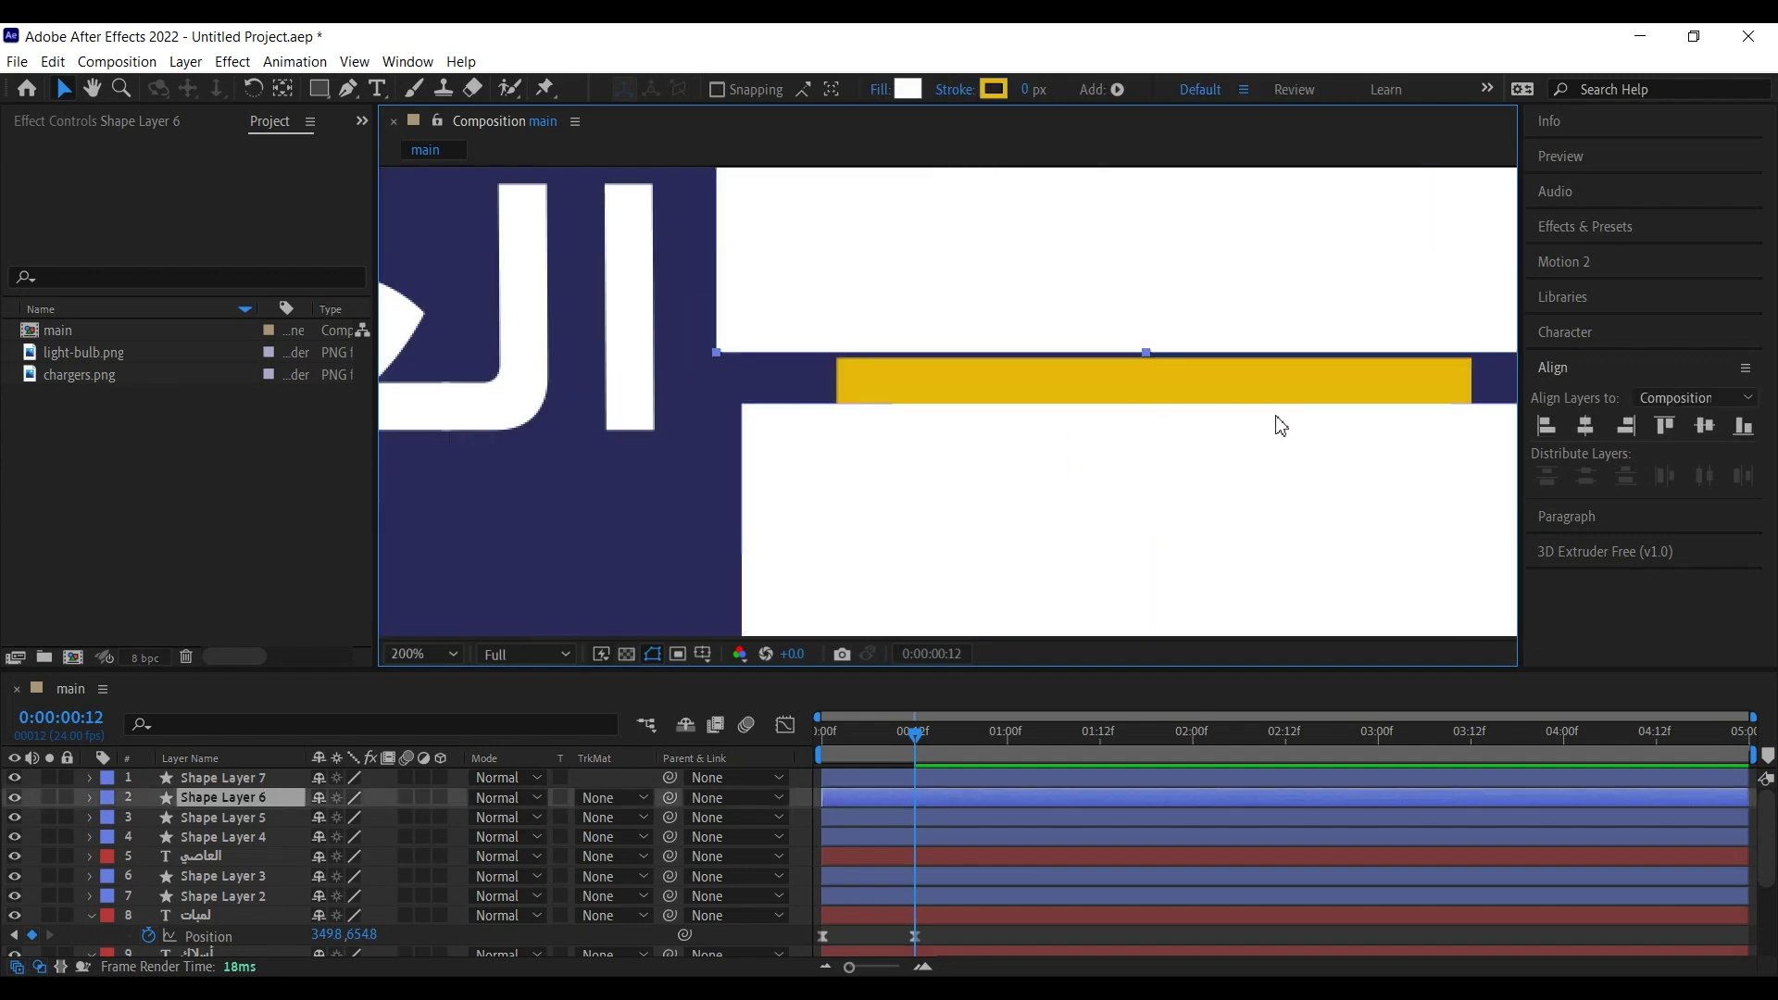
pyautogui.press('Down')
pyautogui.press('Down')
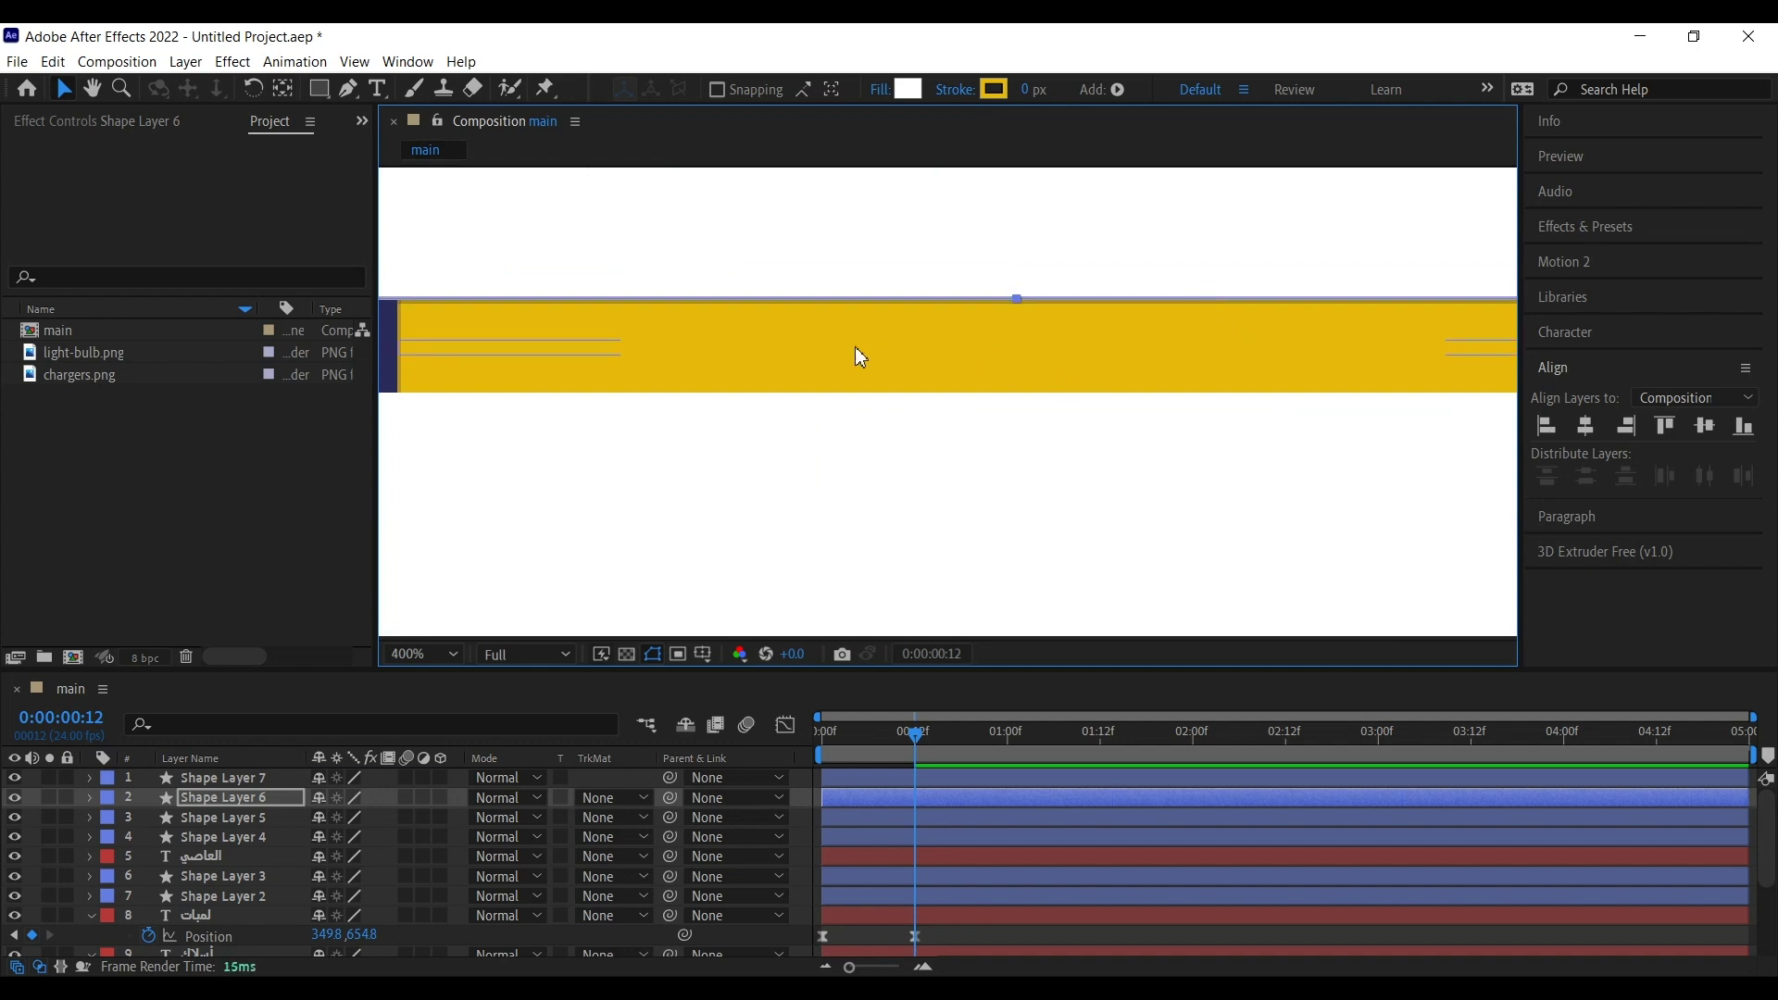
# Step: Nudge the rectangle covering the light bulb icon down until its lower edge meets the upper edge of the yellow line
pyautogui.scroll(-4, 859, 357)
pyautogui.press('h')
pyautogui.moveTo(878, 366); pyautogui.dragTo(1545, 367)
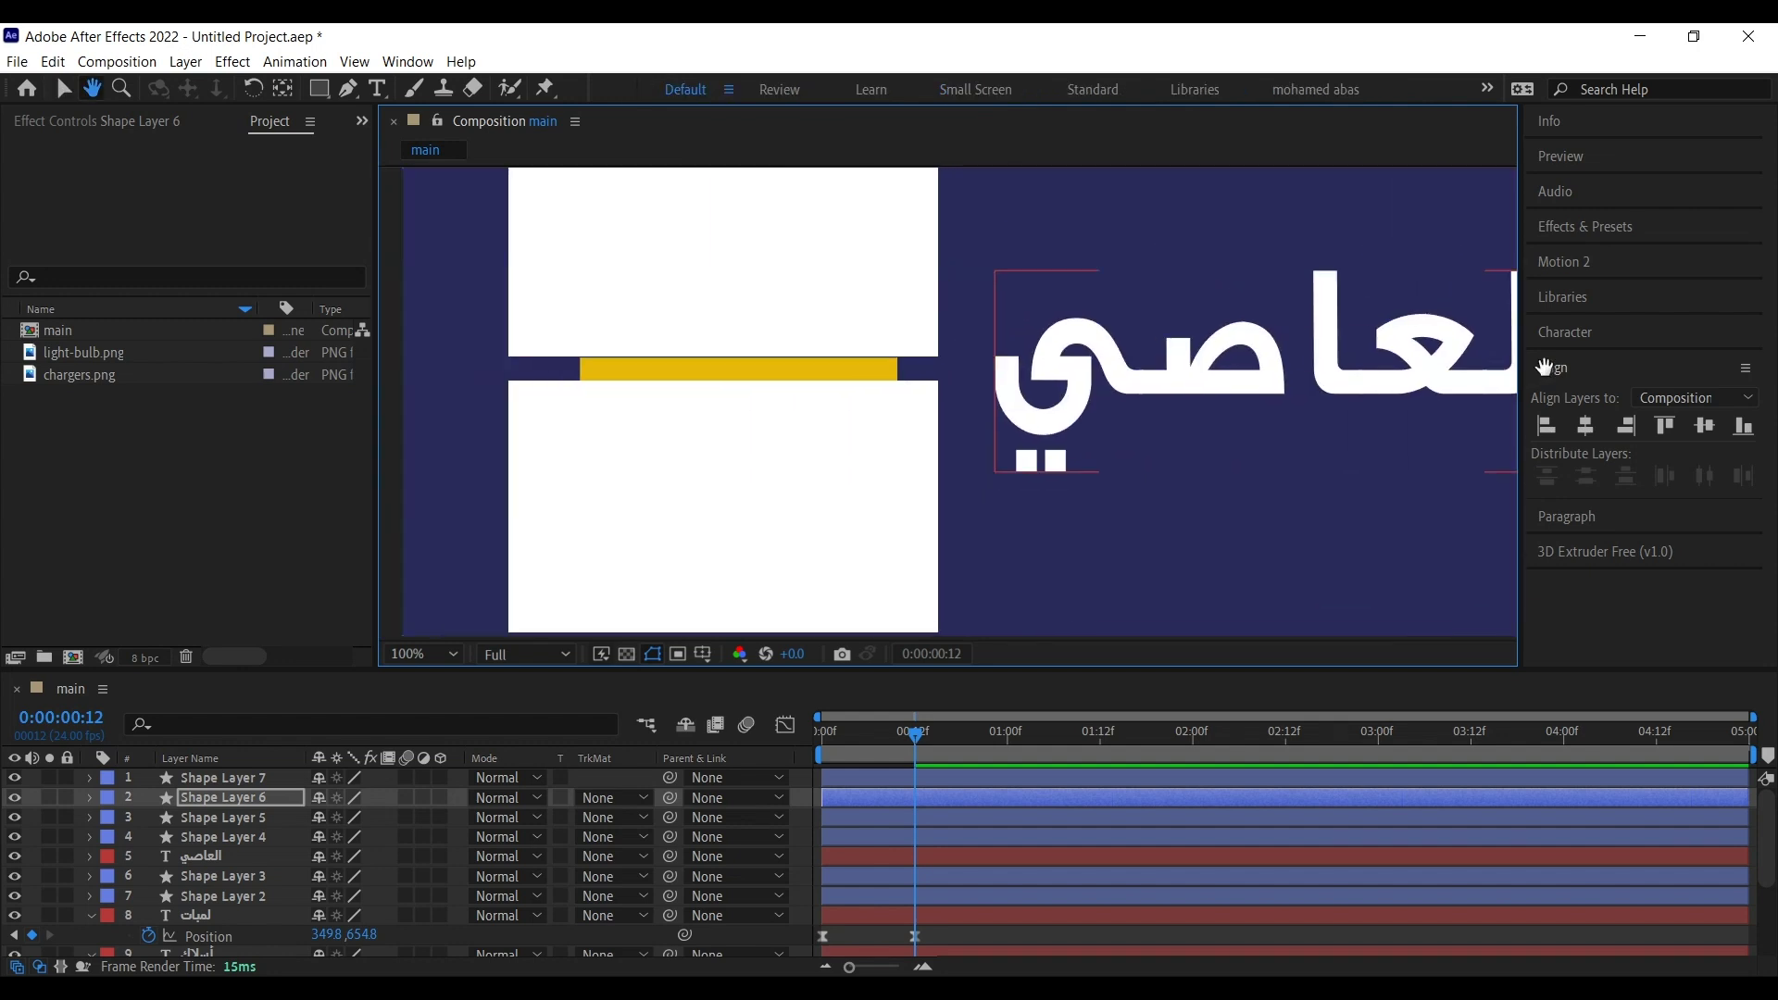
pyautogui.press('v')
pyautogui.scroll(8, 723, 363)
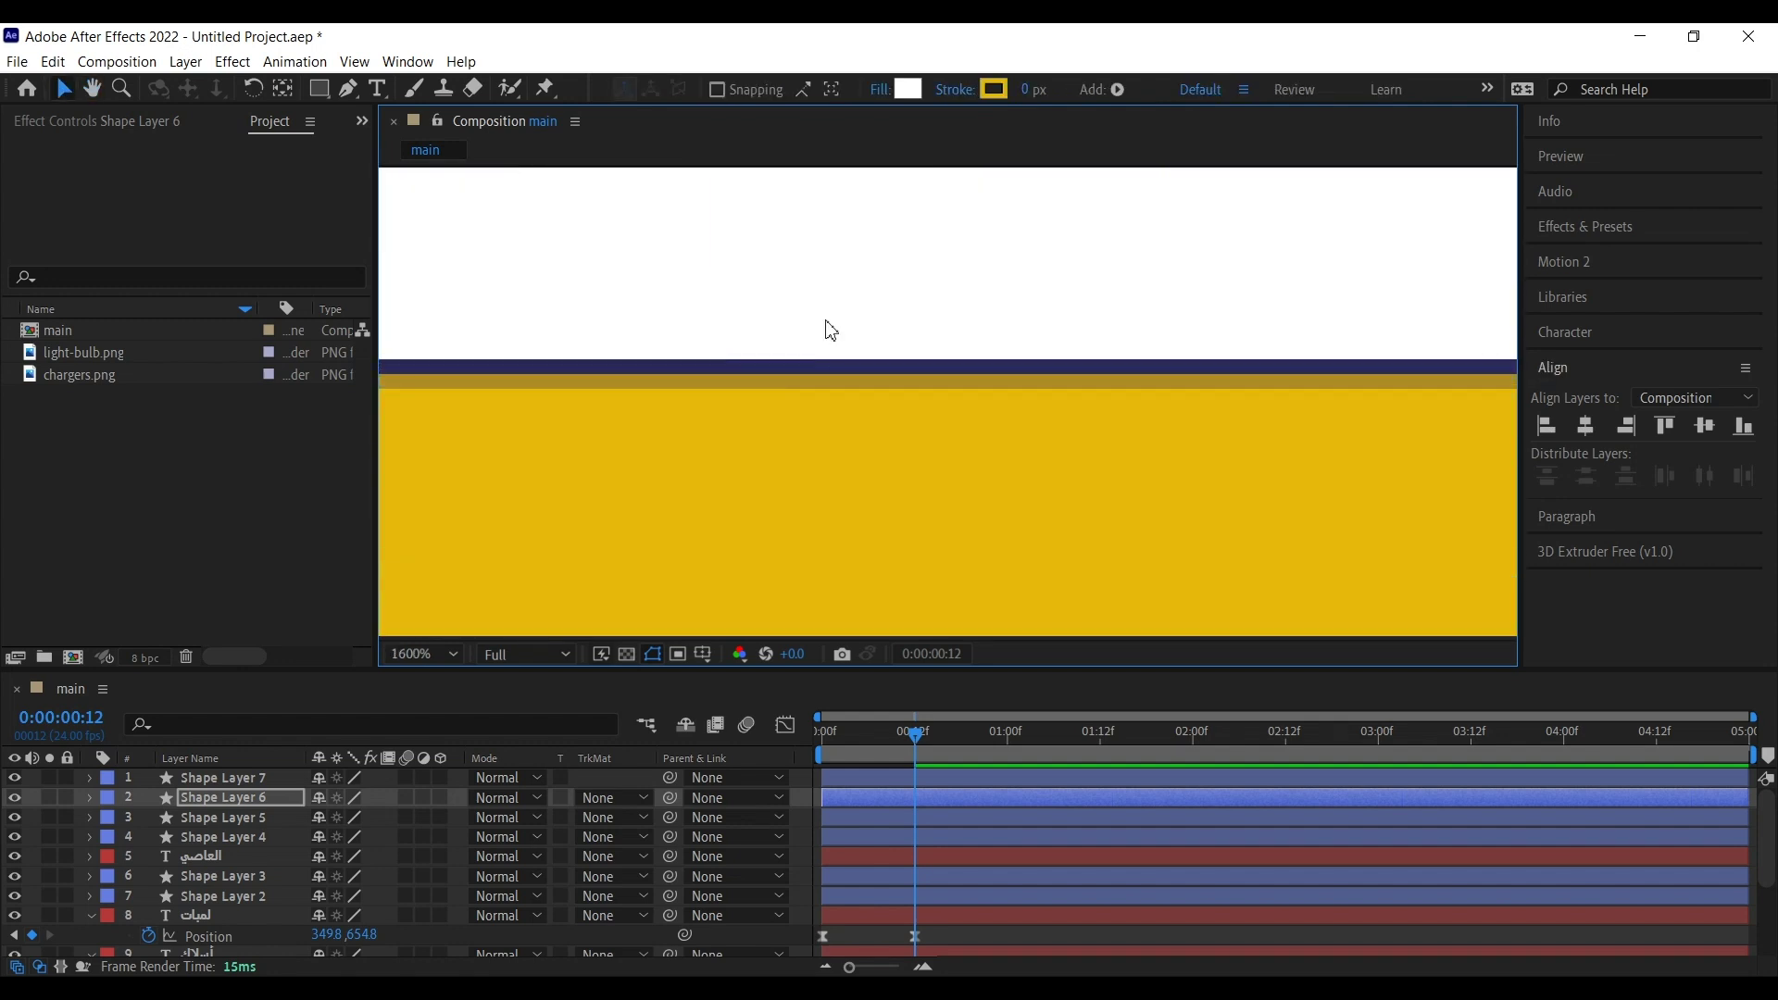
pyautogui.click(858, 307)
pyautogui.press('Down')
pyautogui.press('Down')
pyautogui.press('Down')
pyautogui.press('Down')
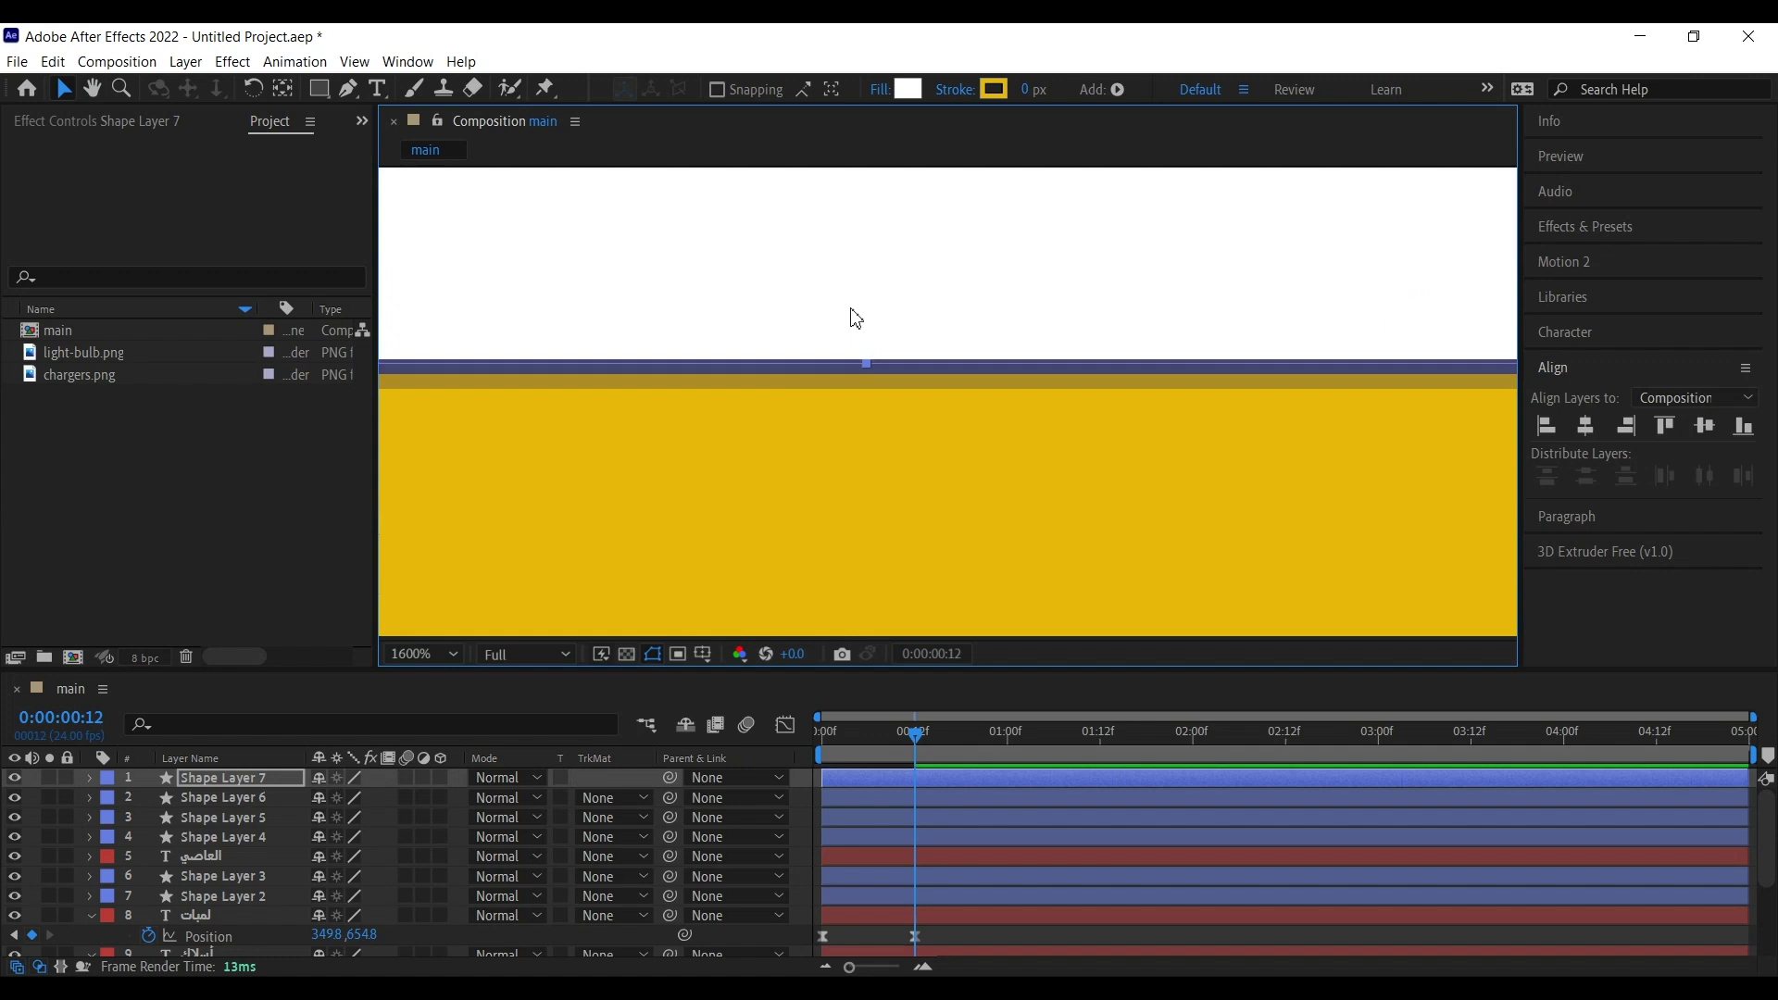
pyautogui.press('Down')
pyautogui.press('Down')
pyautogui.press('Down')
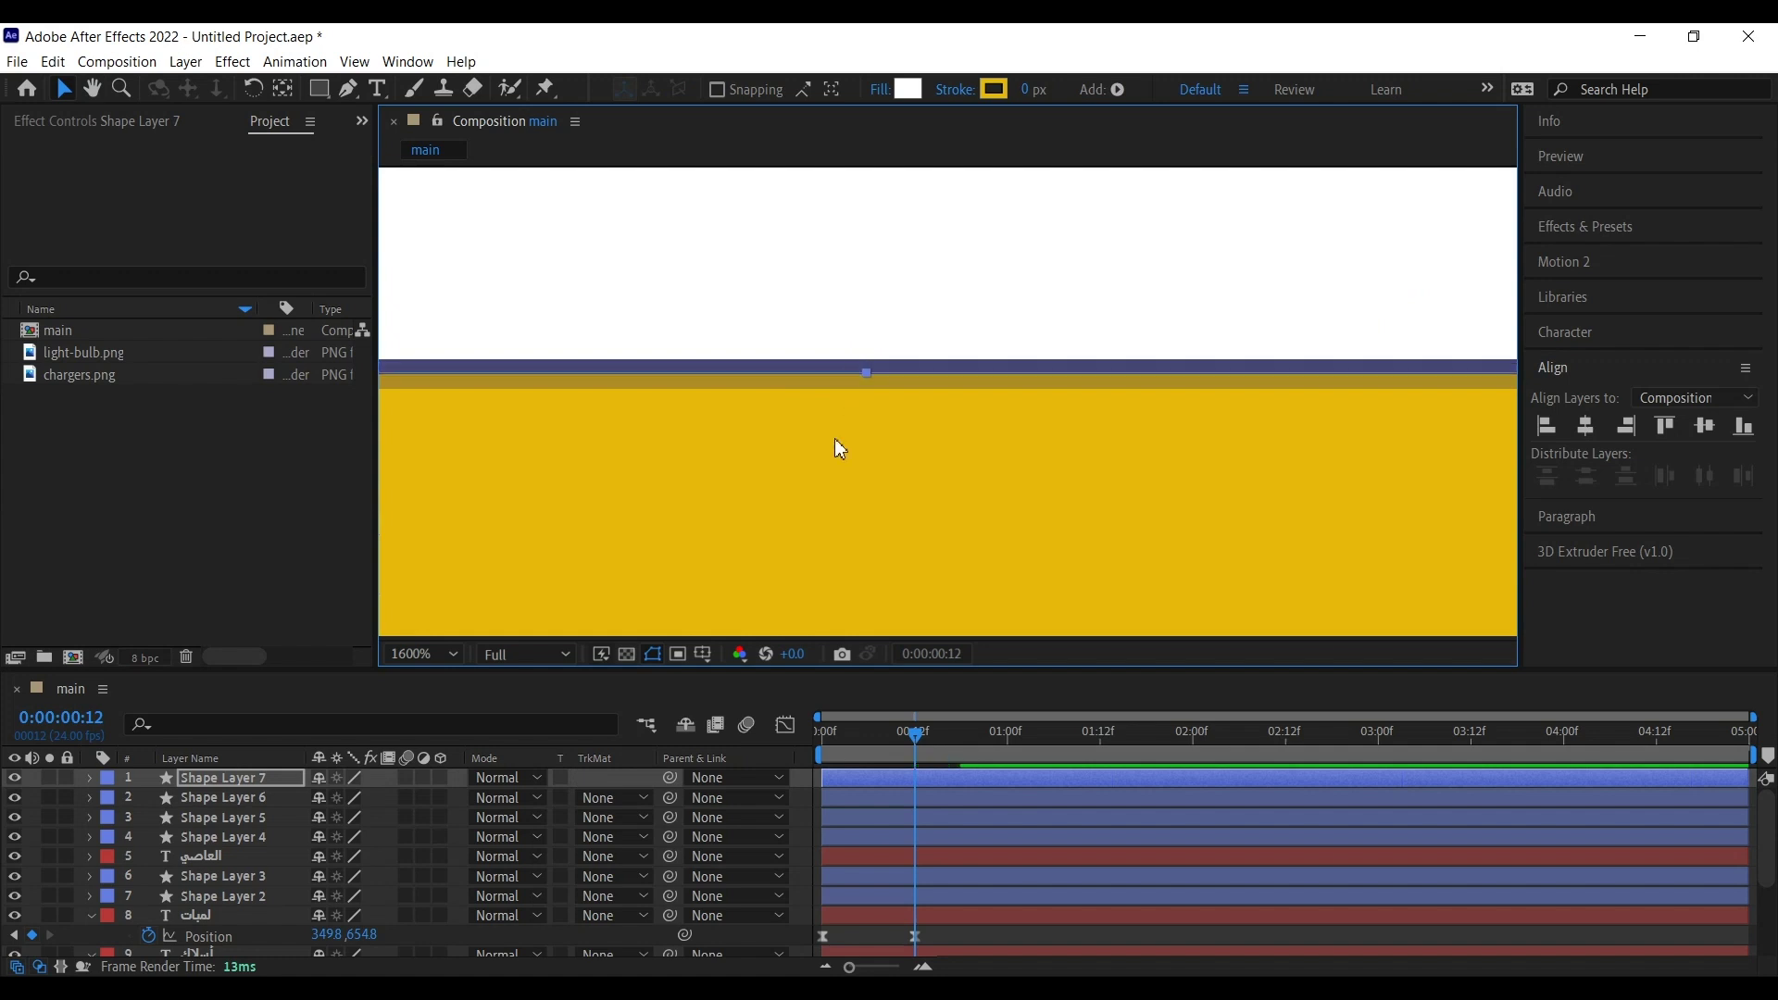
# Step: Bring the whole composition into view, return the current time to 0:00:00:00, and clear the selection
pyautogui.scroll(-6, 942, 413)
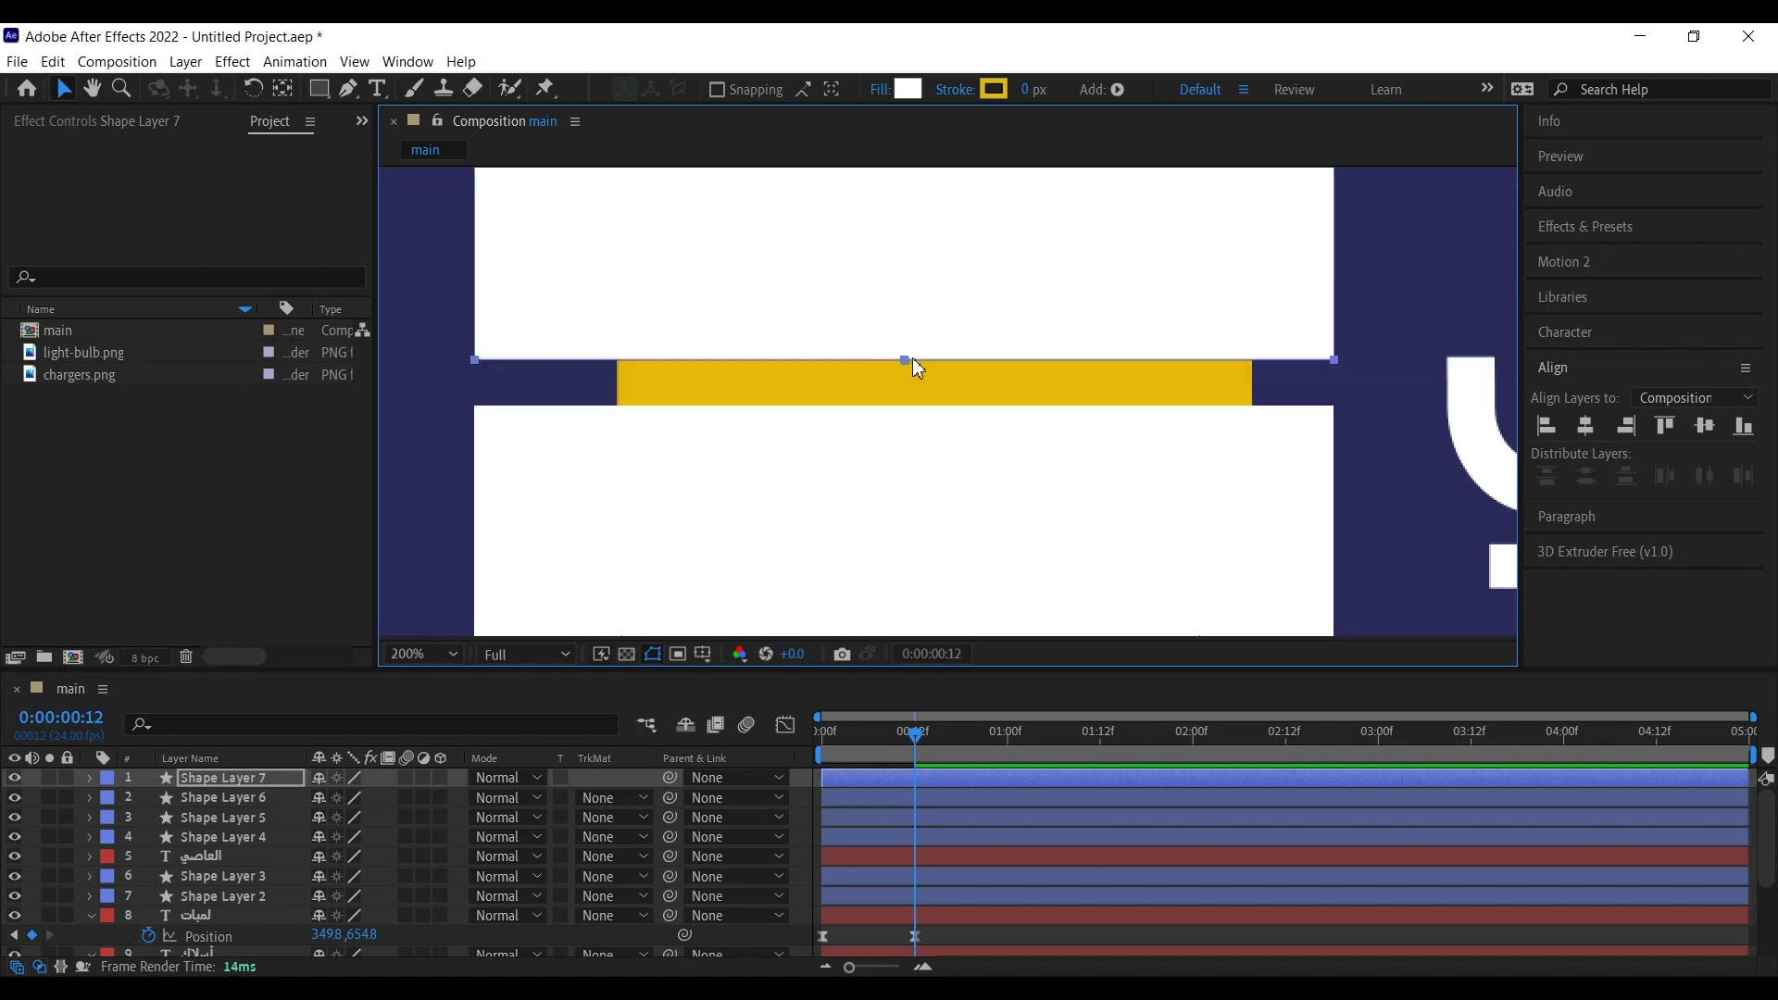
pyautogui.press('h')
pyautogui.moveTo(1339, 381); pyautogui.dragTo(968, 396)
pyautogui.press('v')
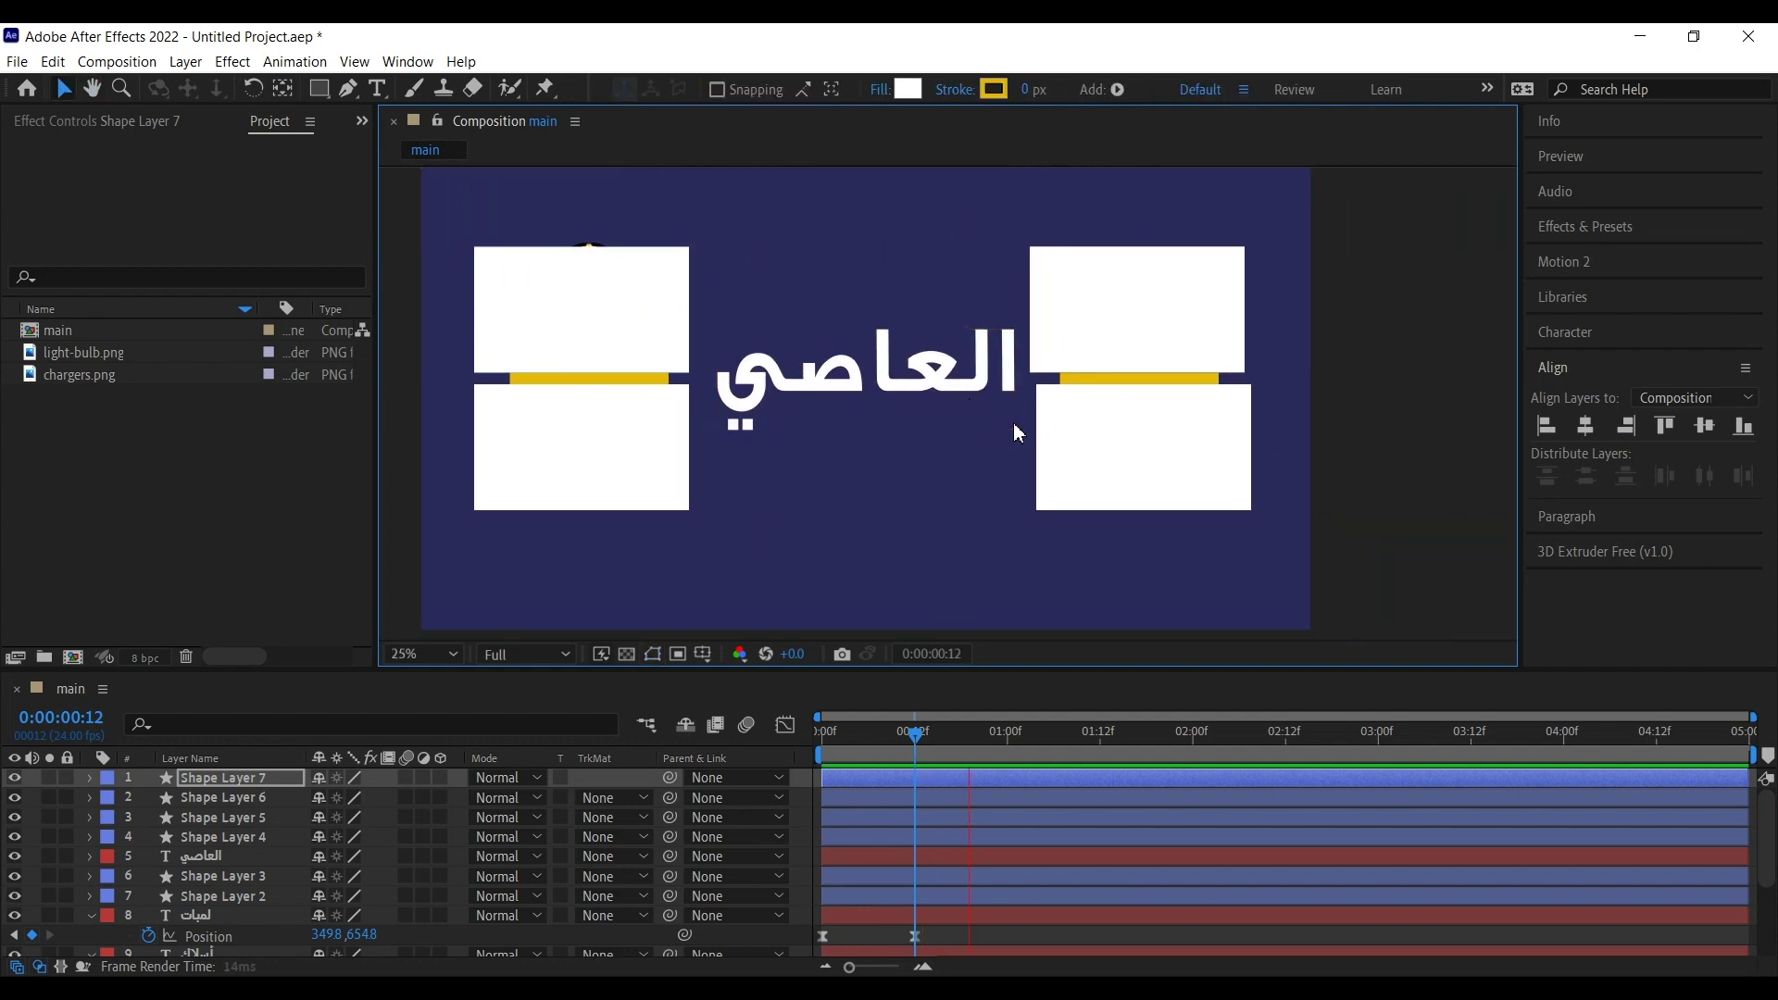
pyautogui.scroll(-2, 973, 435)
pyautogui.scroll(1, 968, 436)
pyautogui.press('space')
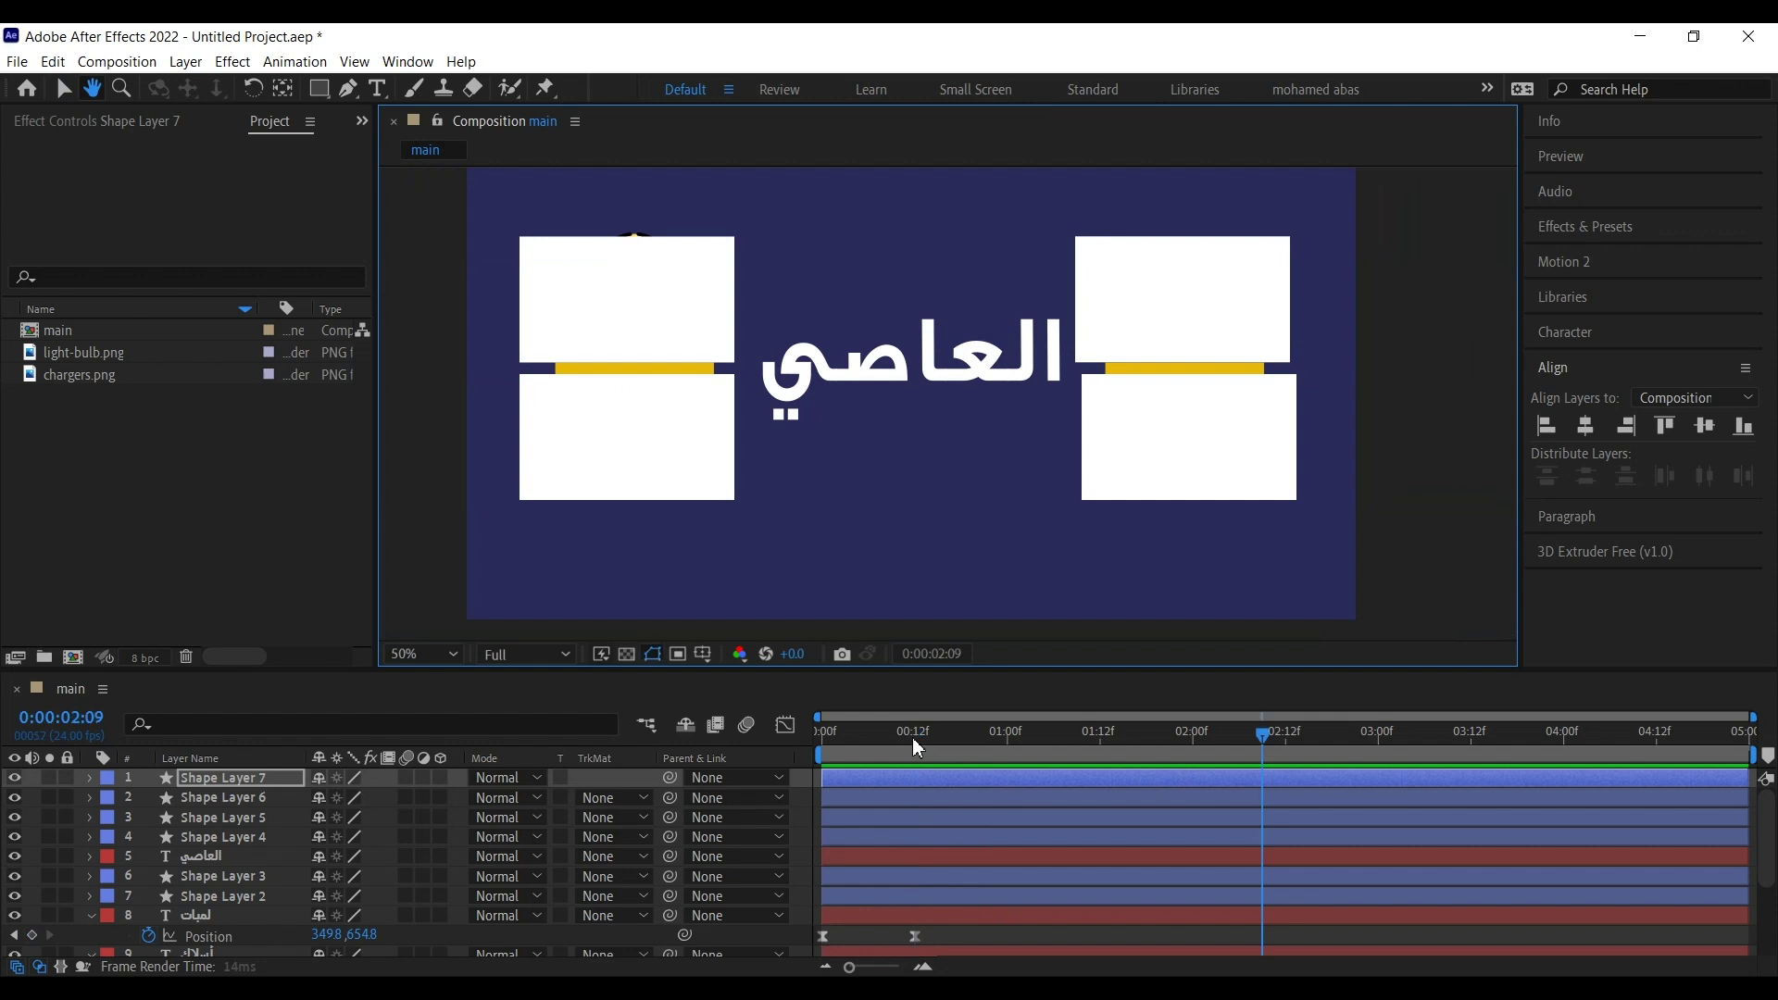
pyautogui.moveTo(909, 739); pyautogui.dragTo(585, 737)
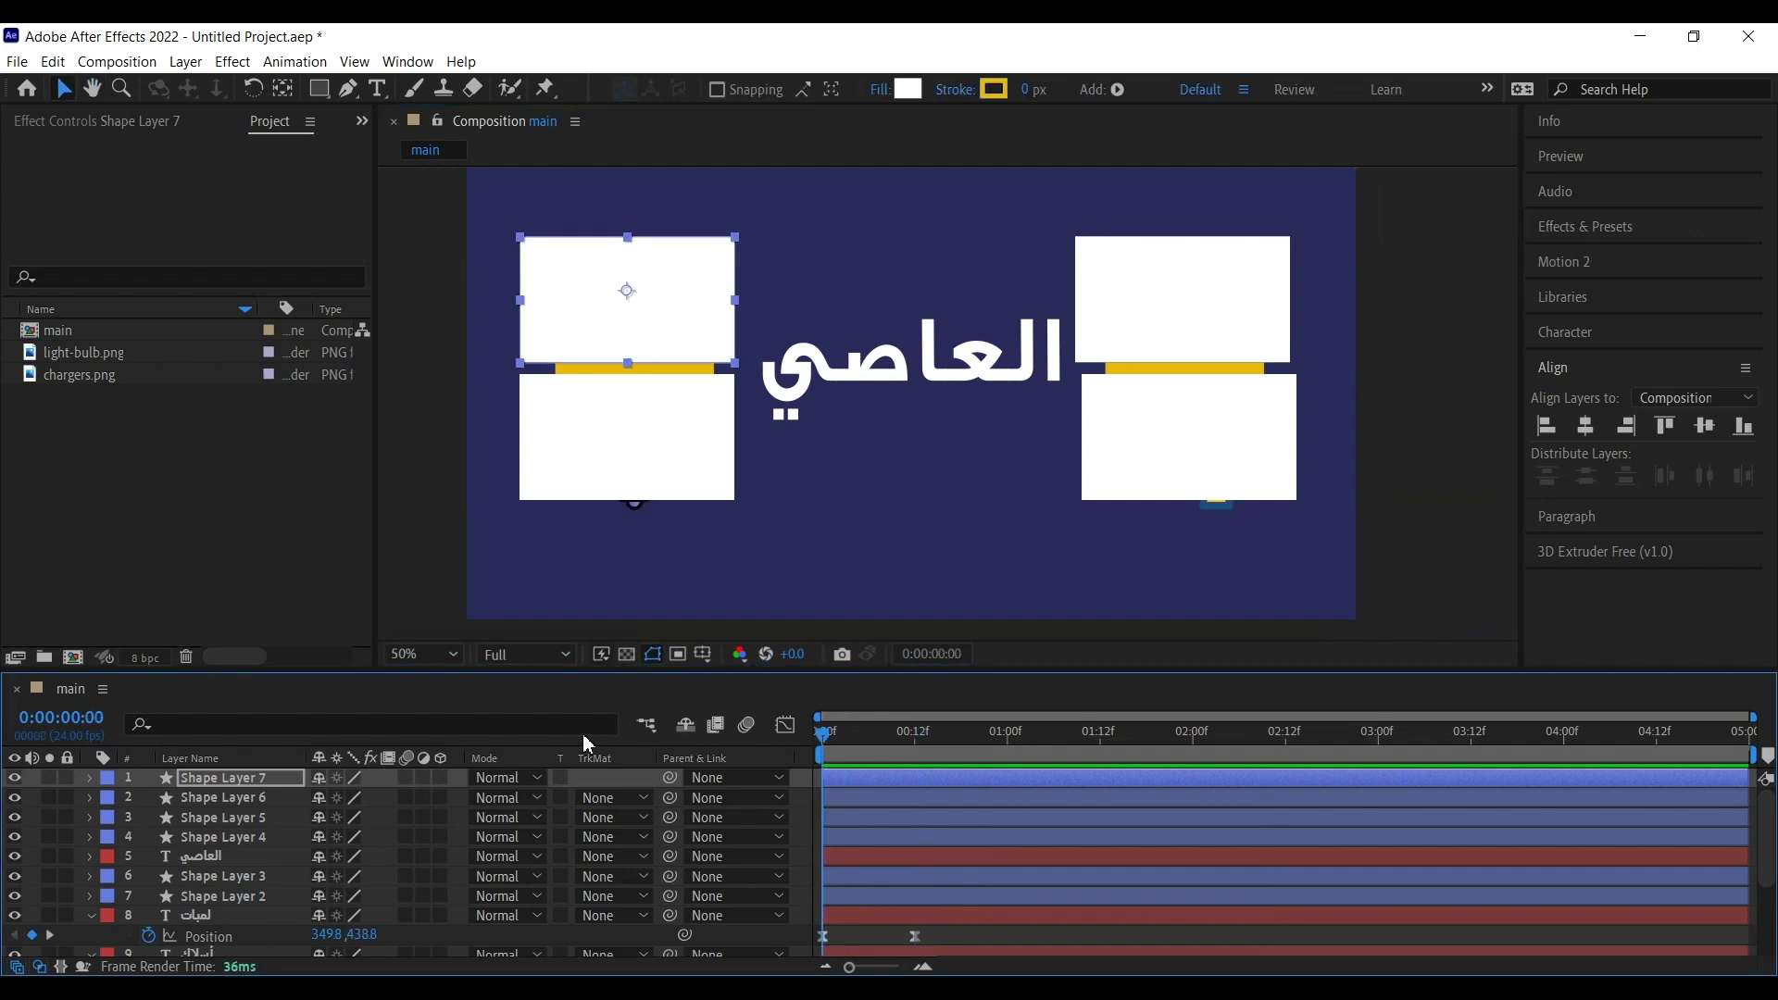
pyautogui.click(391, 519)
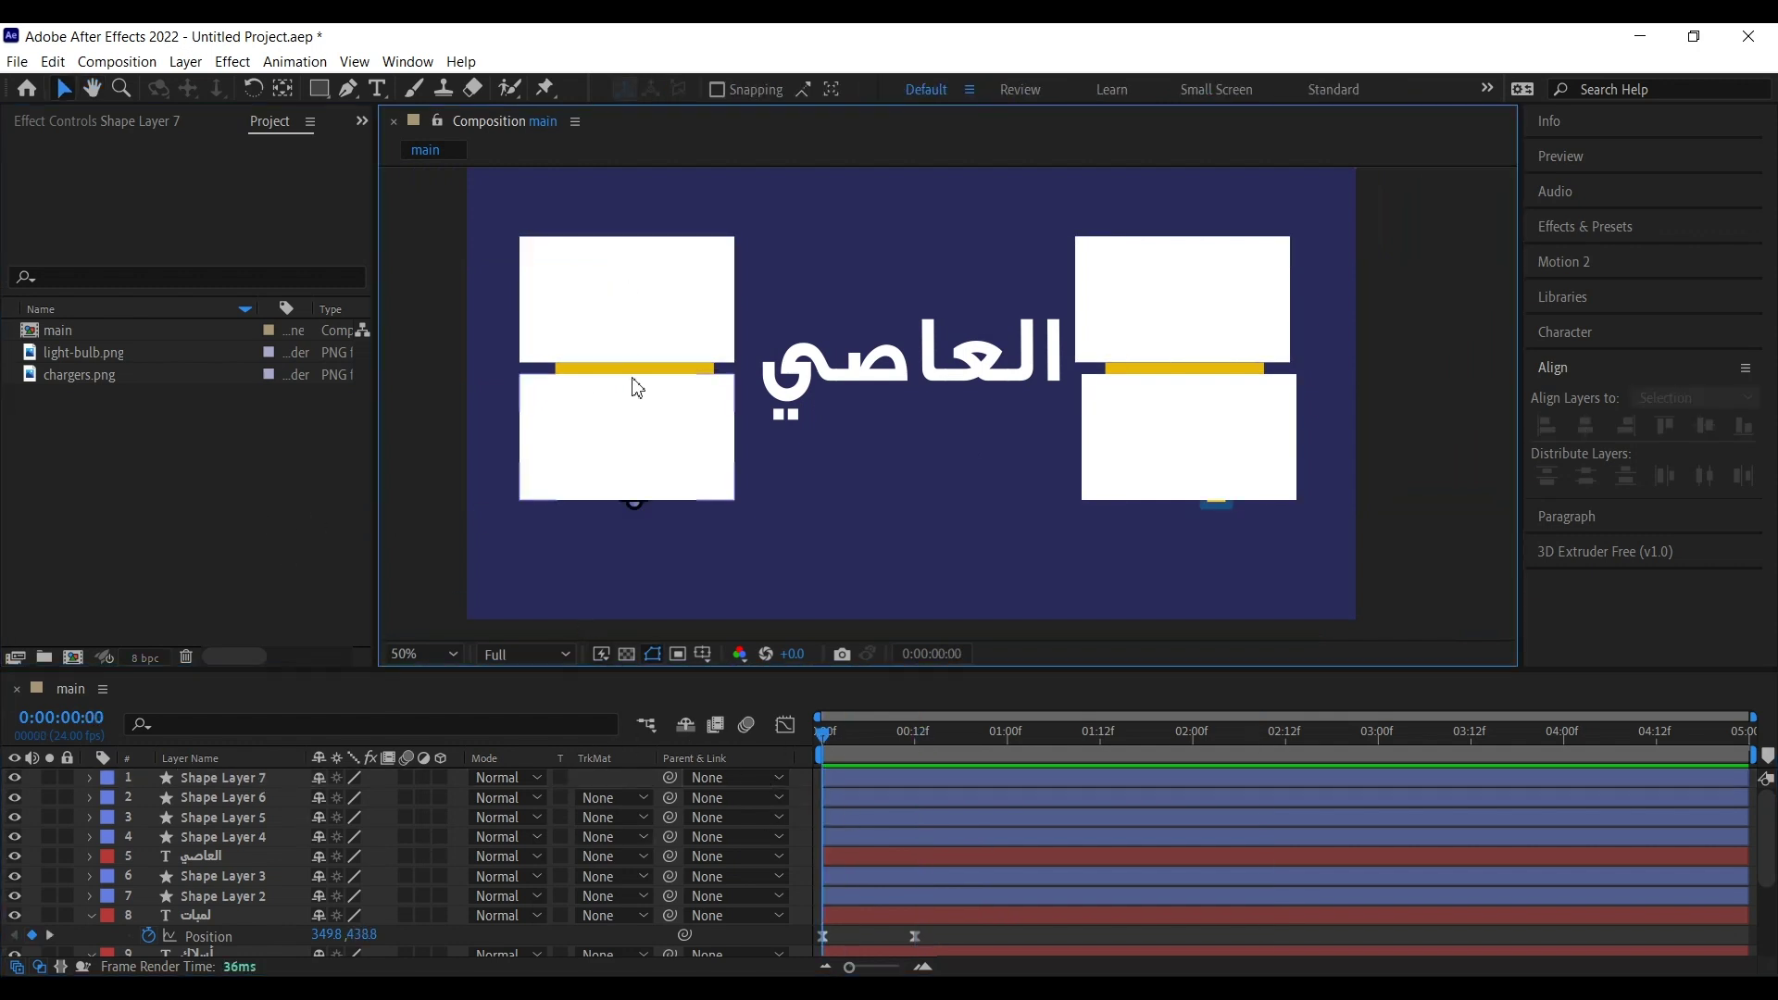
# Step: Collapse the "لمبات" text layer and move Shape Layer 5 directly above it in the layer order
pyautogui.click(666, 493)
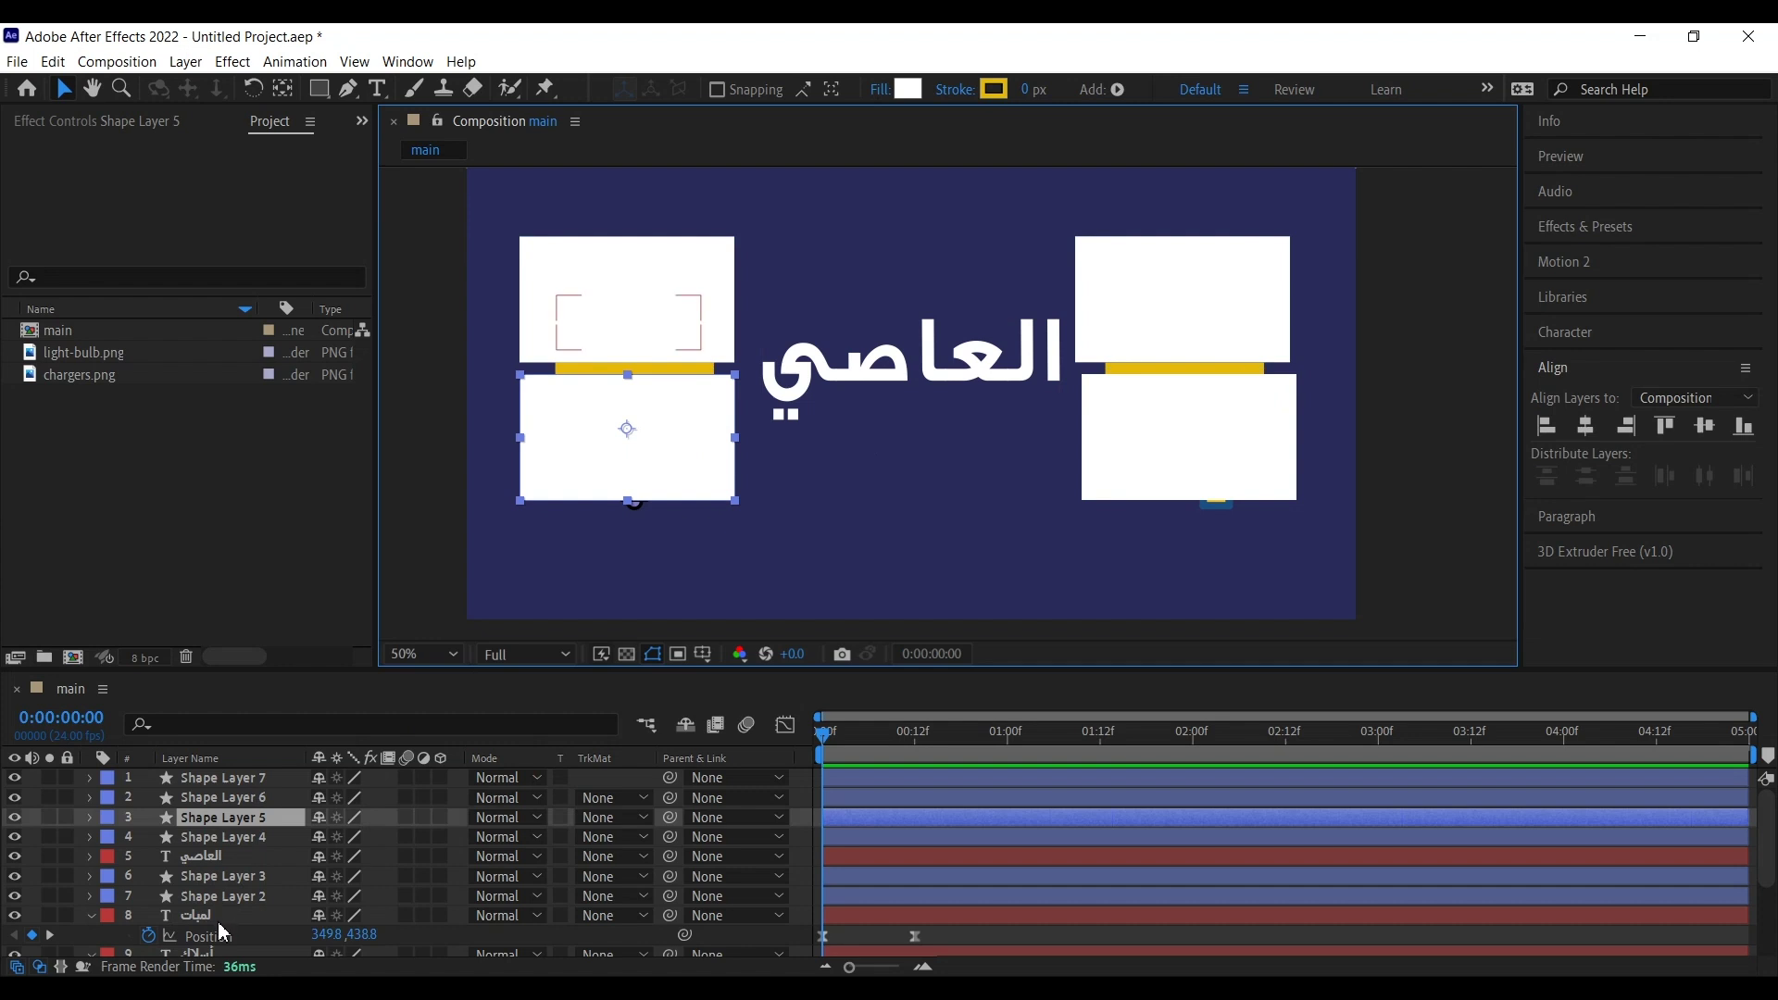
pyautogui.click(92, 916)
pyautogui.click(230, 915)
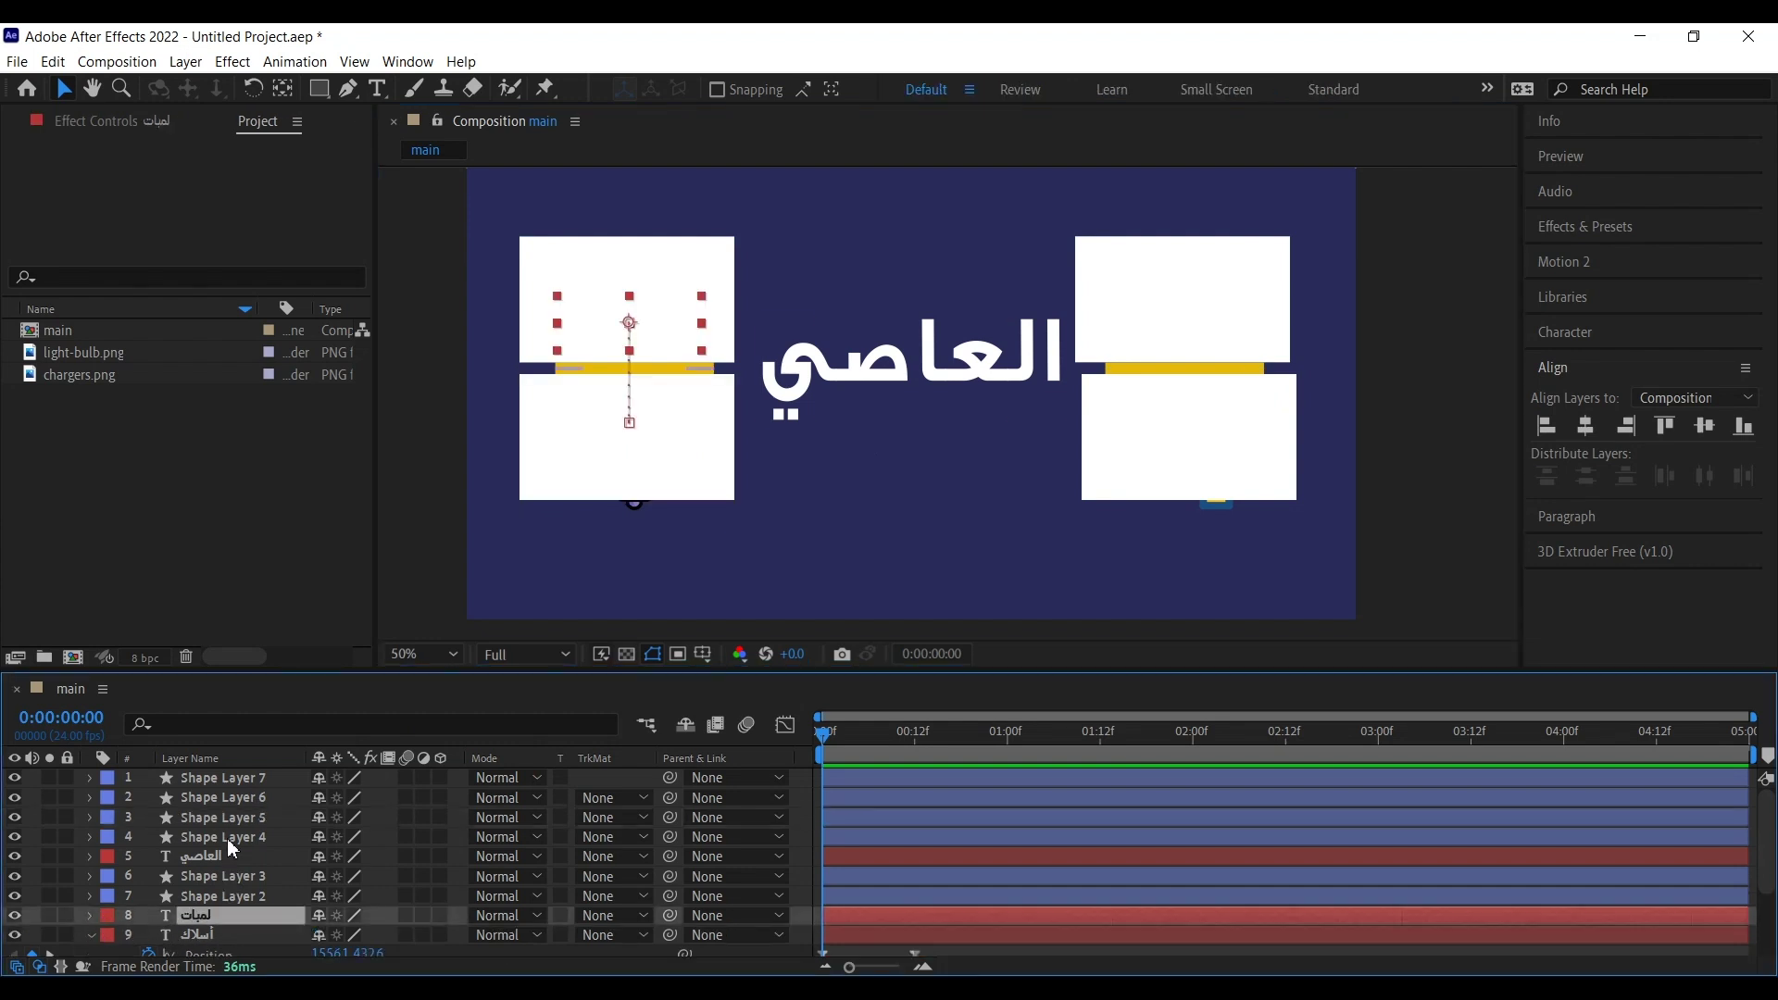
pyautogui.click(228, 837)
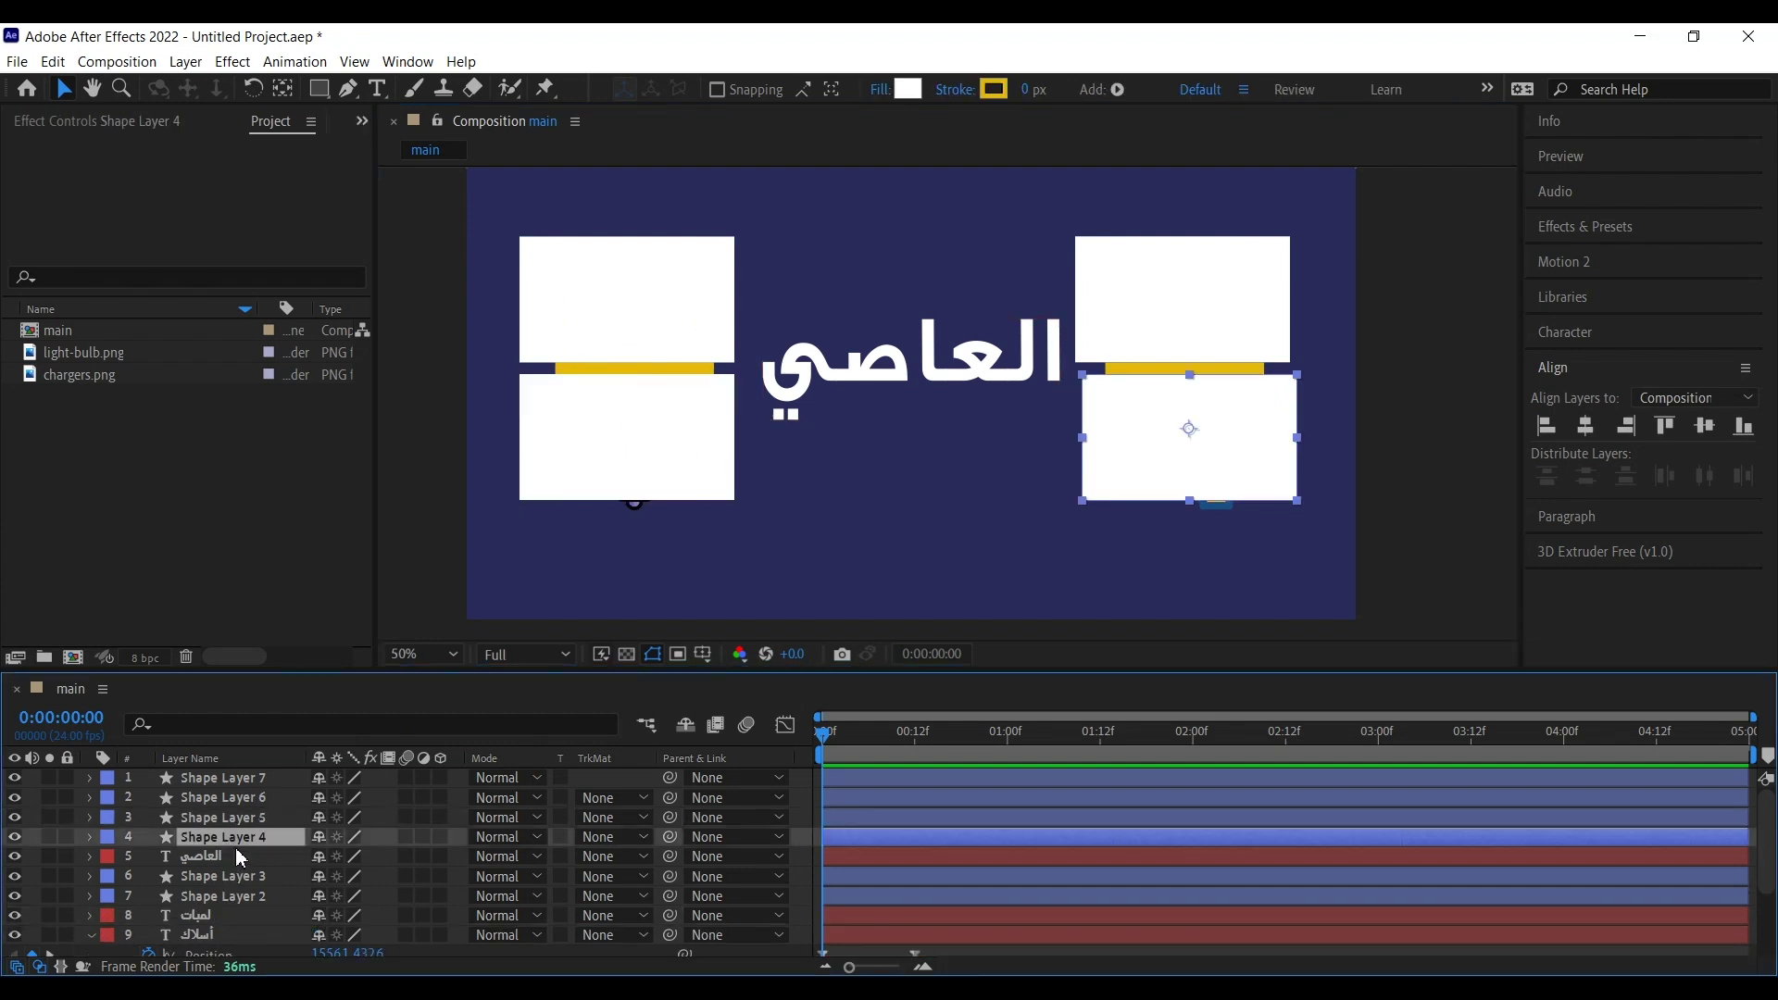
pyautogui.moveTo(220, 819); pyautogui.dragTo(220, 912)
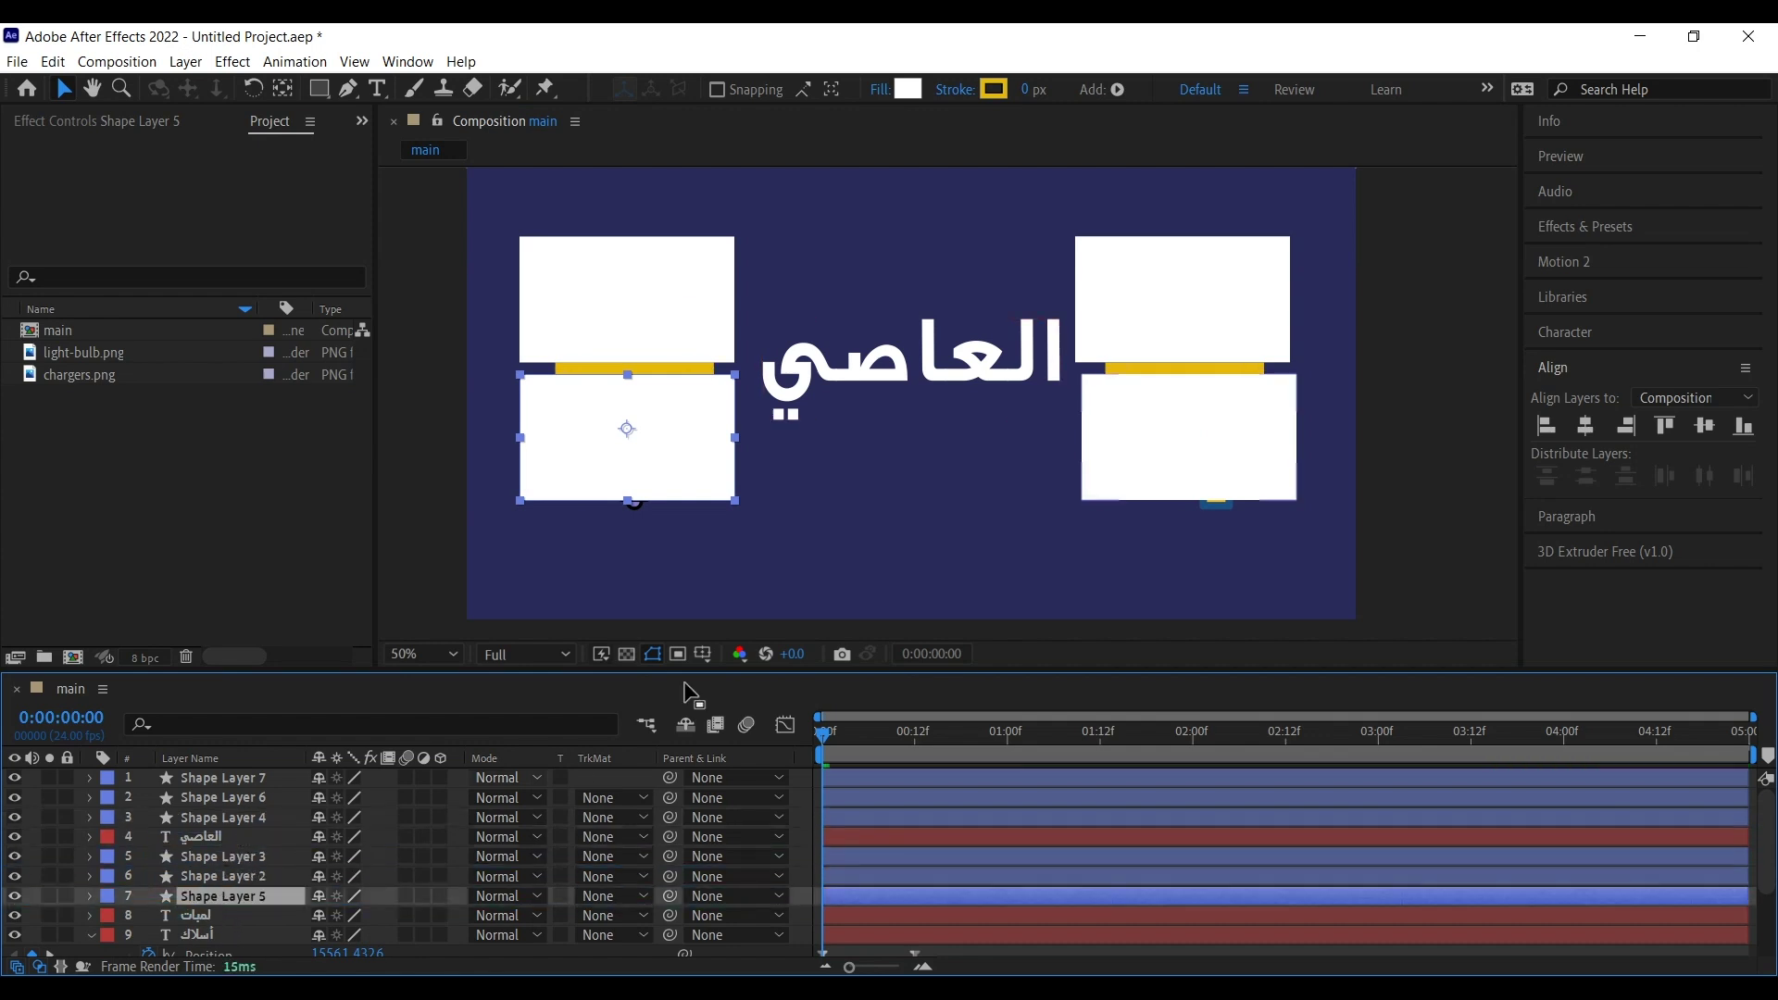
# Step: Move Shape Layer 4 directly above the "أسلاك" text layer and collapse the expanded text, chargers.png and light-bulb.png layers
pyautogui.click(1243, 452)
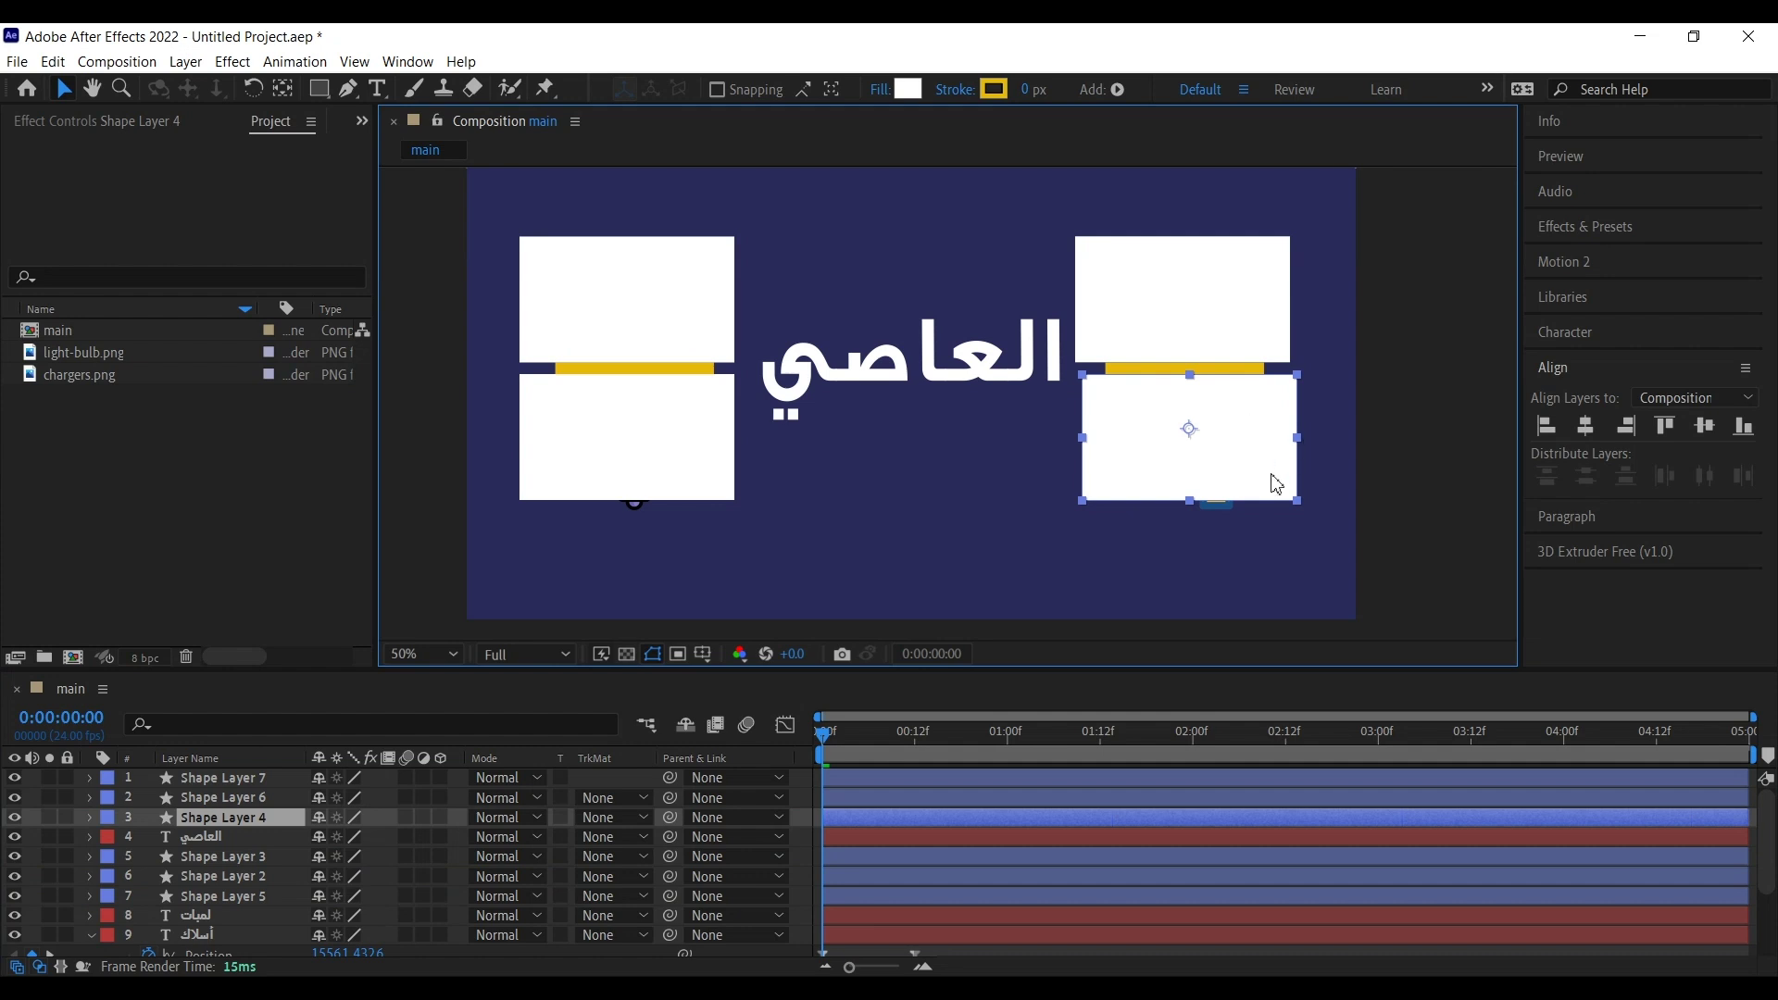
pyautogui.moveTo(261, 831)
pyautogui.mouseDown()
pyautogui.moveTo(255, 937)
pyautogui.moveTo(257, 857)
pyautogui.mouseUp()
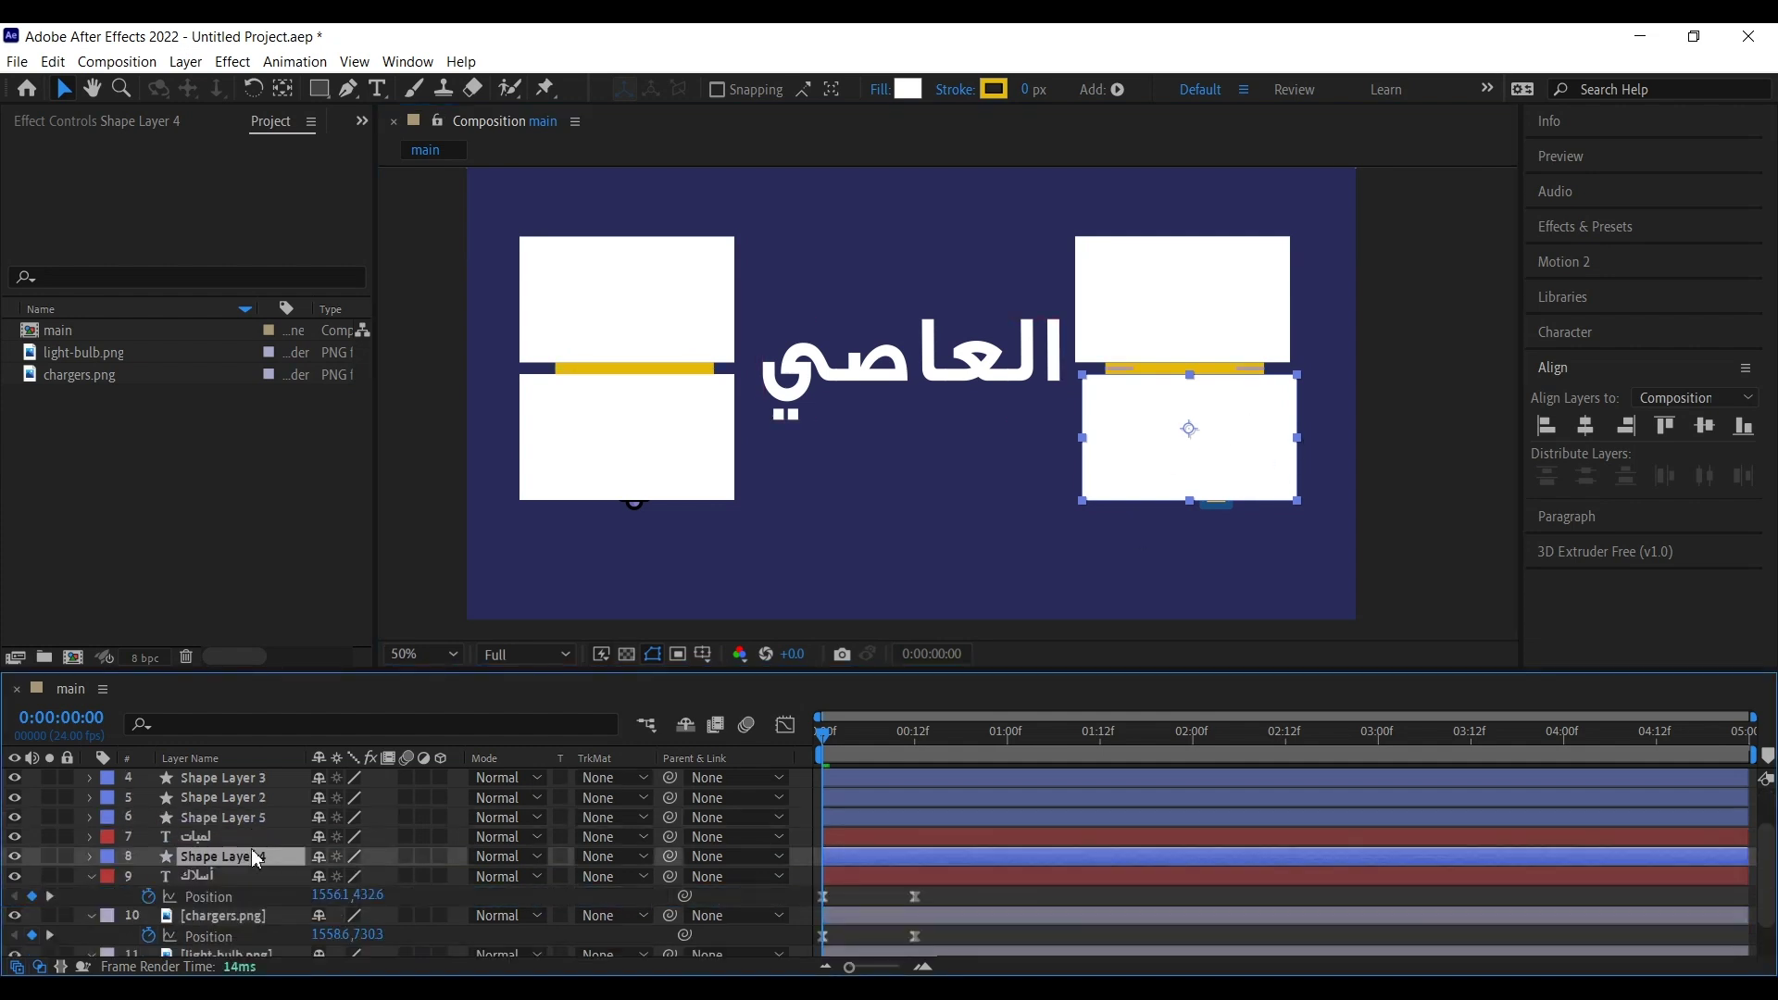
pyautogui.scroll(-2, 257, 857)
pyautogui.click(94, 829)
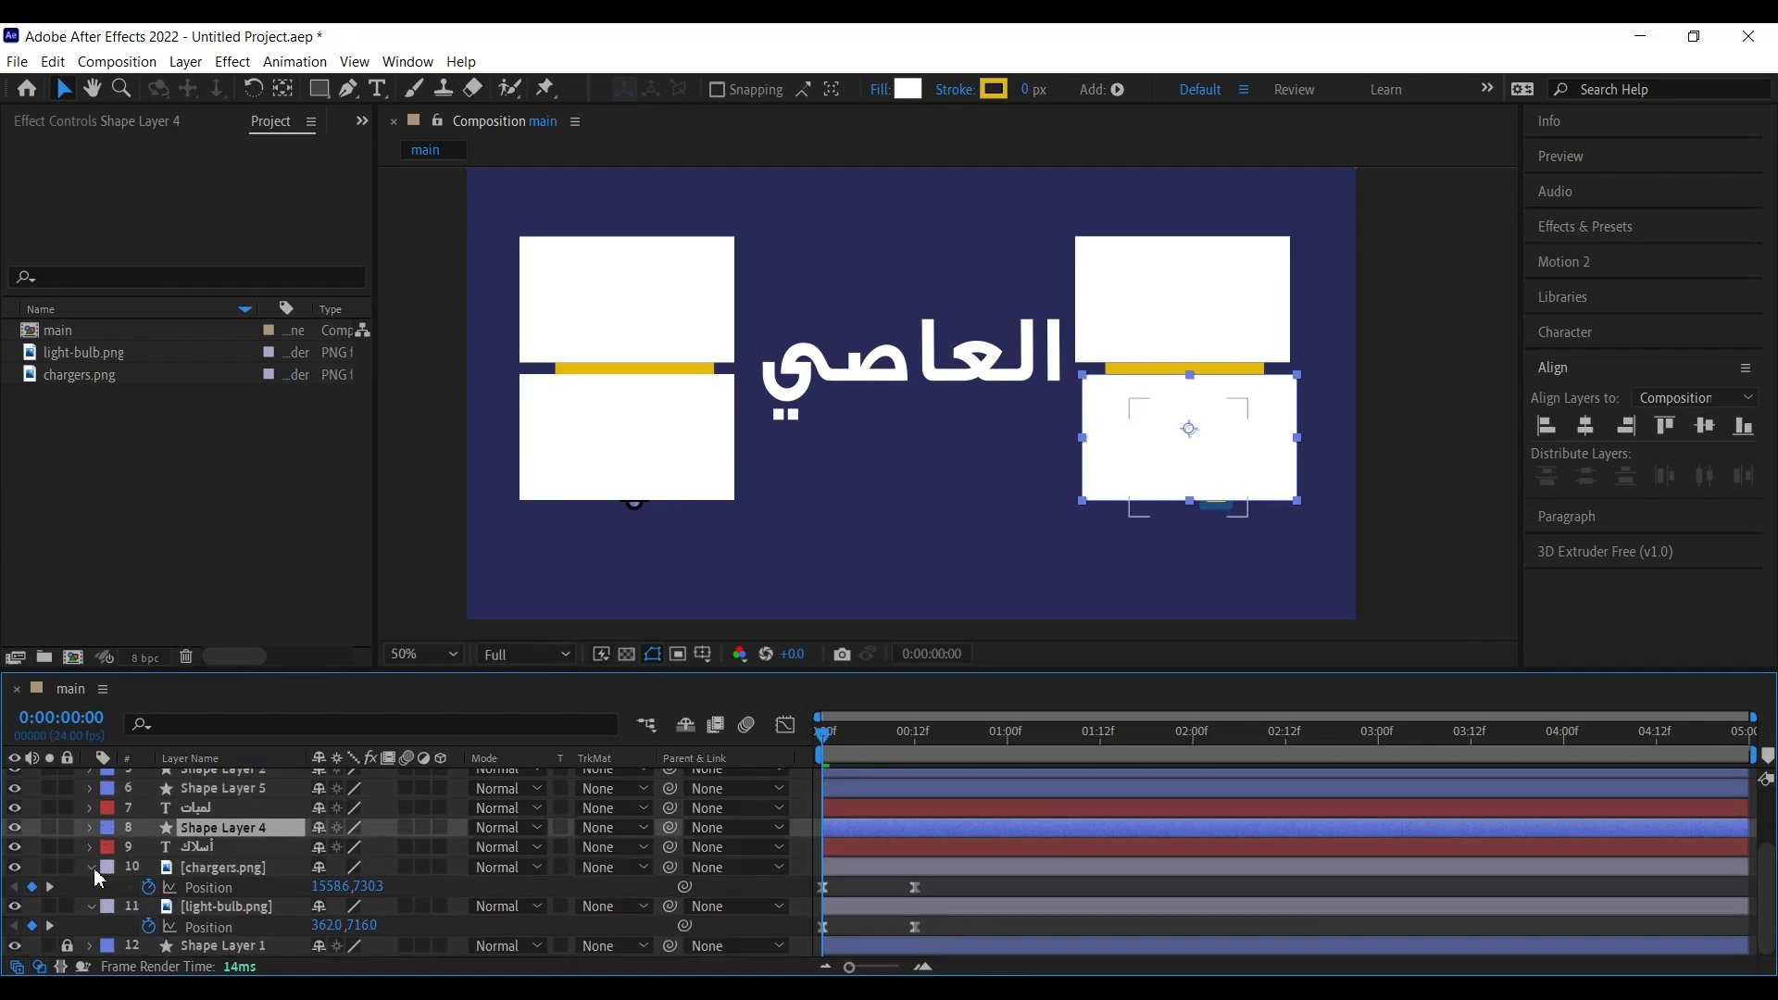
pyautogui.click(93, 869)
pyautogui.click(92, 909)
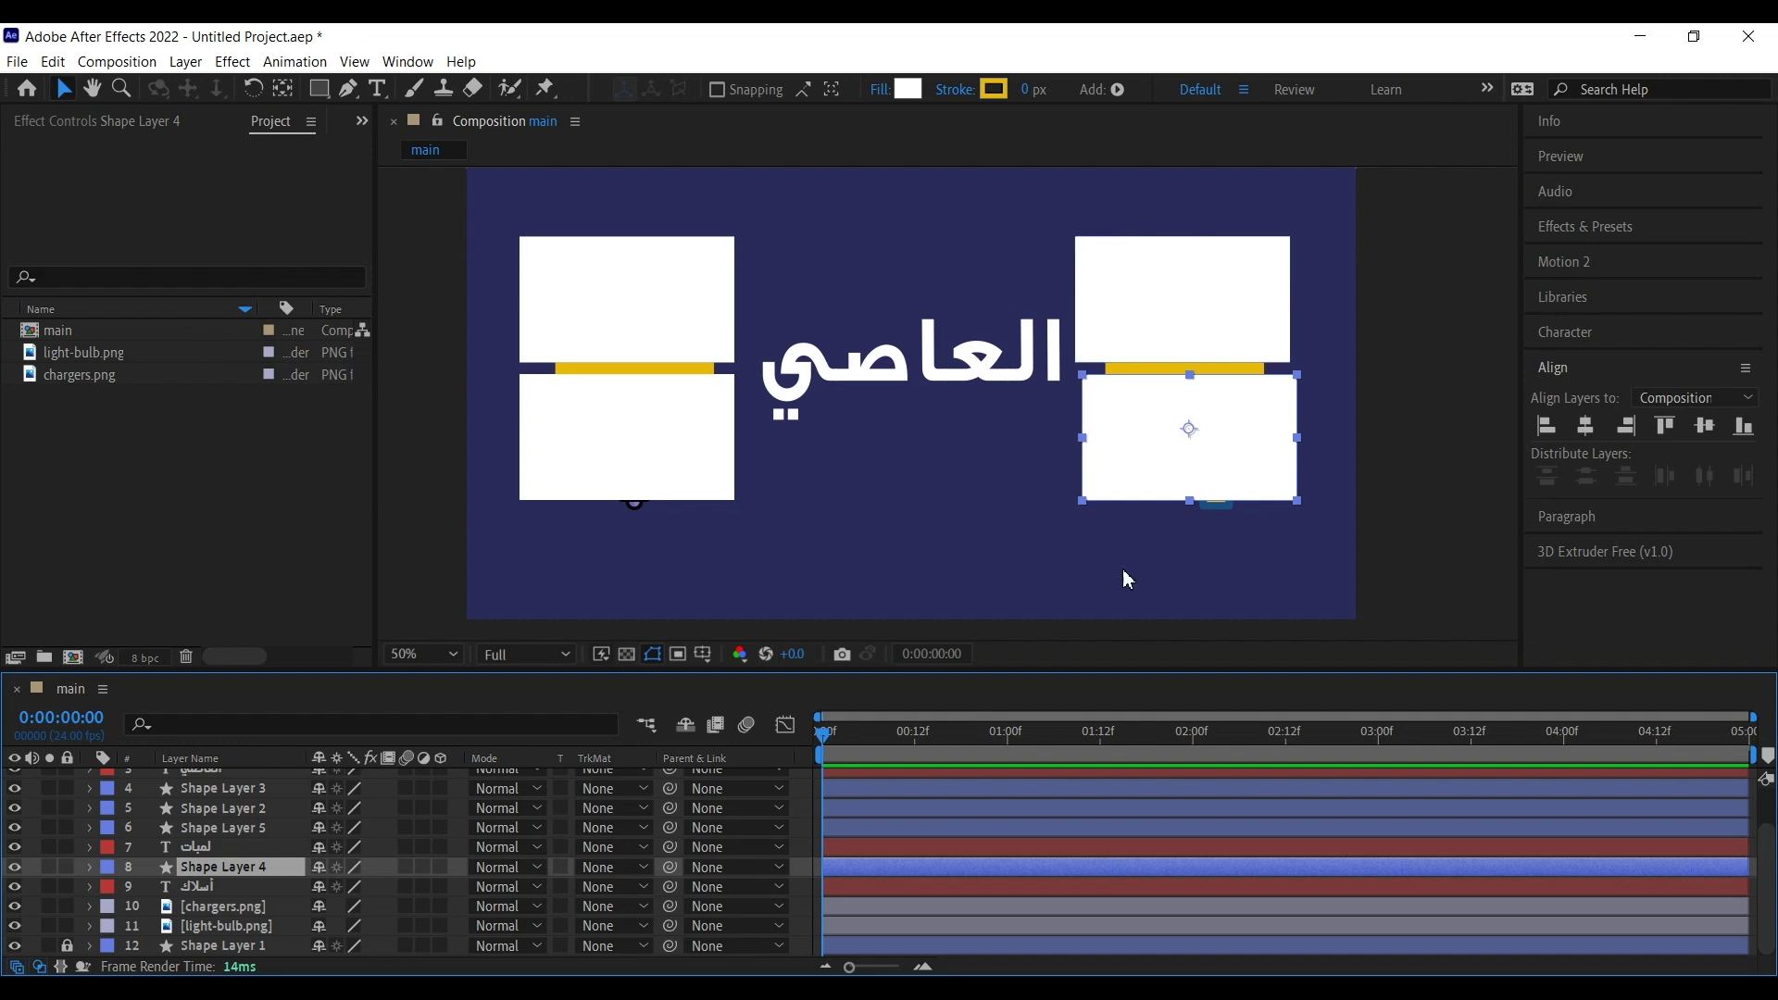
# Step: Move Shape Layer 7, the rectangle above the yellow line on the light bulb side, directly above light-bulb.png in the layer order
pyautogui.click(231, 809)
pyautogui.click(224, 788)
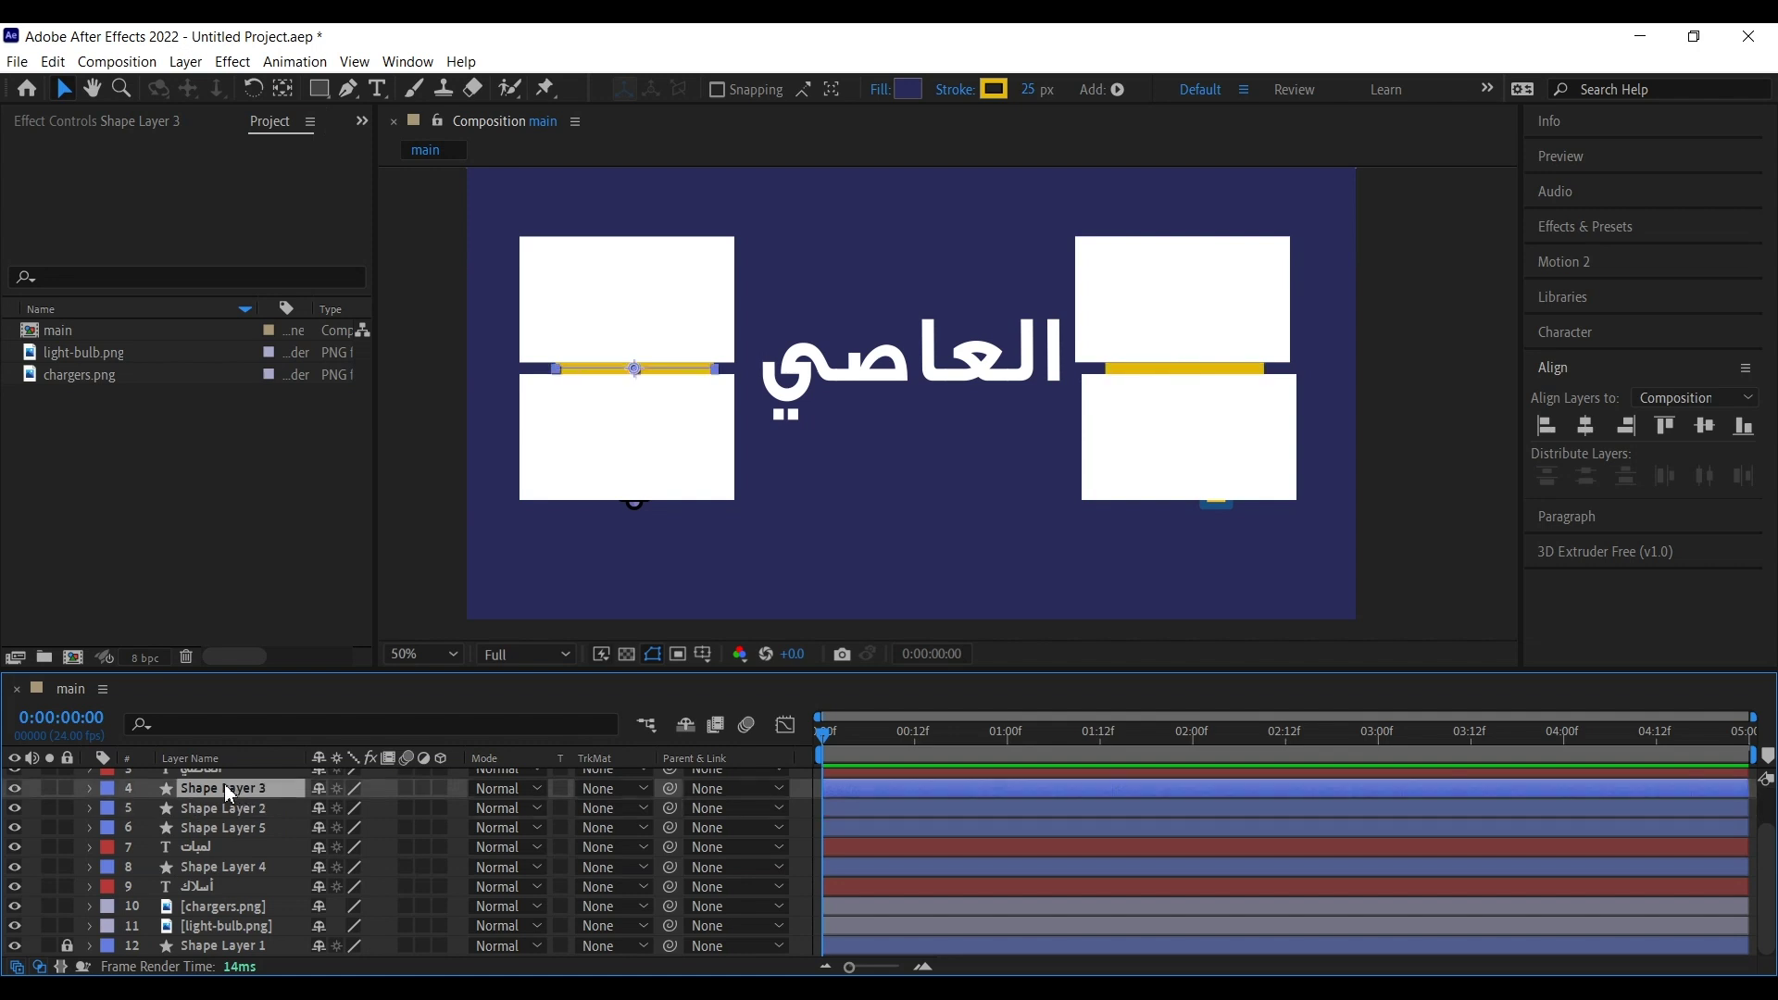
pyautogui.scroll(2, 236, 795)
pyautogui.click(674, 286)
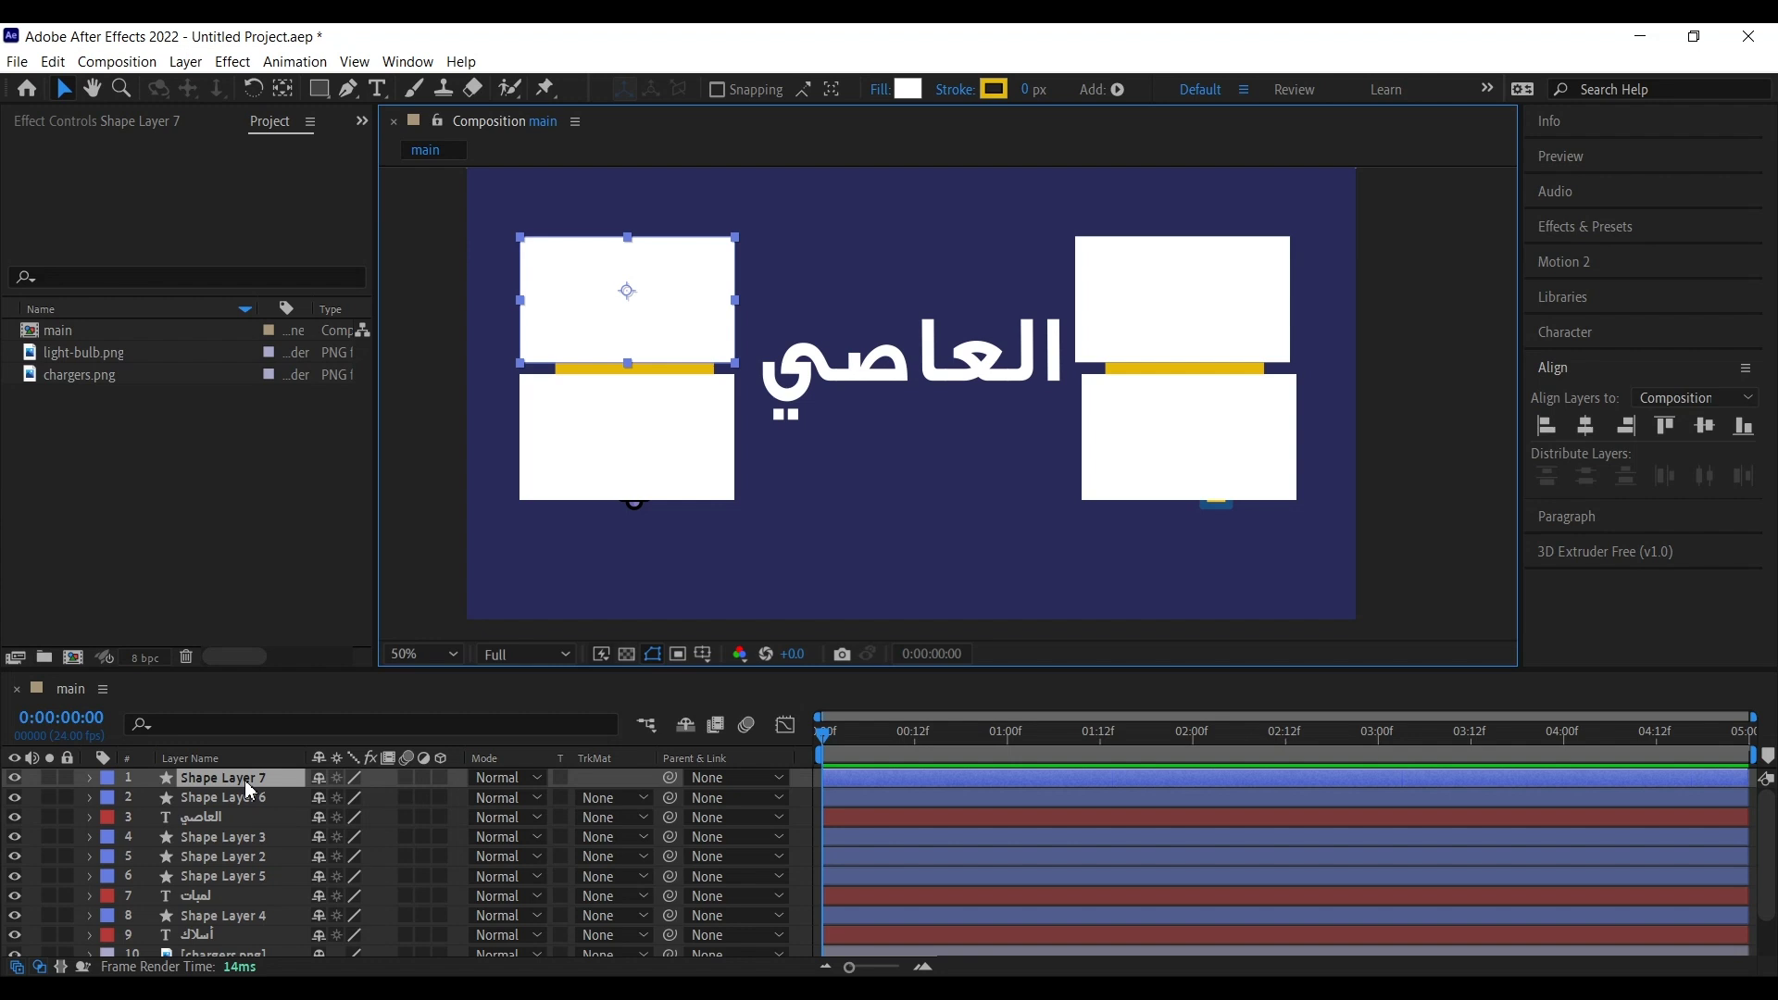
pyautogui.moveTo(245, 781); pyautogui.dragTo(231, 917)
pyautogui.click(229, 927)
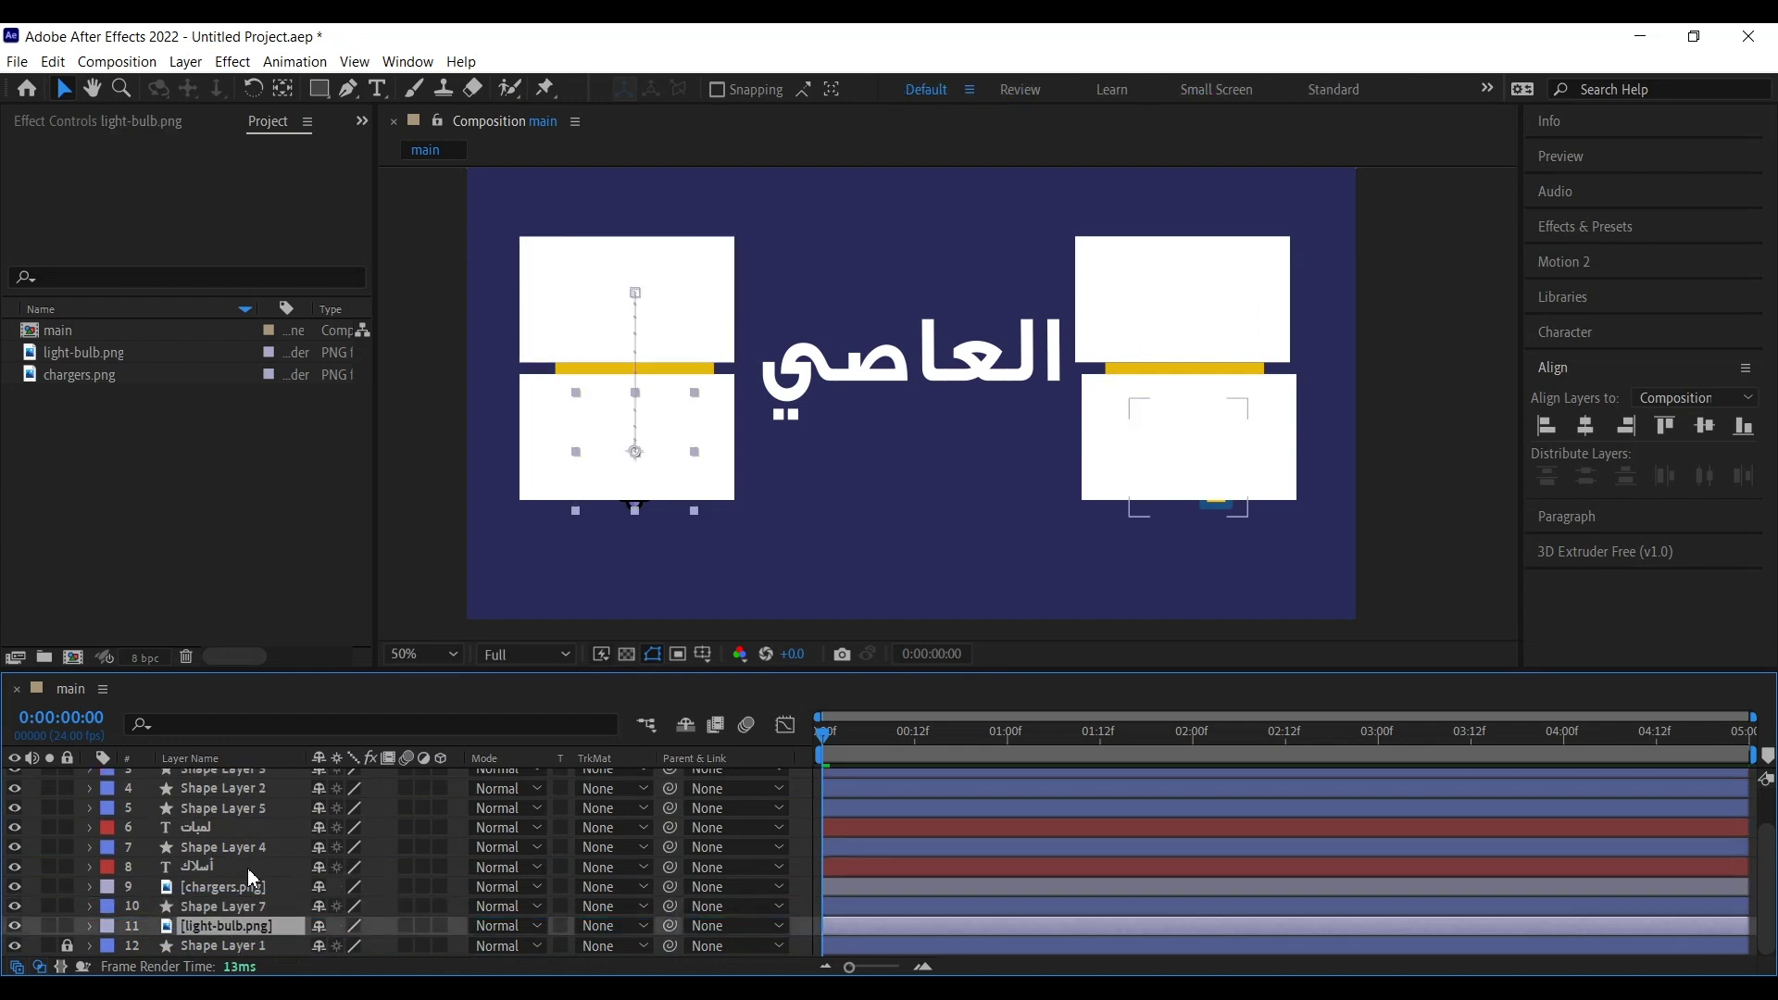
# Step: Move Shape Layer 6, the rectangle above the chargers' yellow line, directly above chargers.png in the layer order
pyautogui.scroll(2, 252, 866)
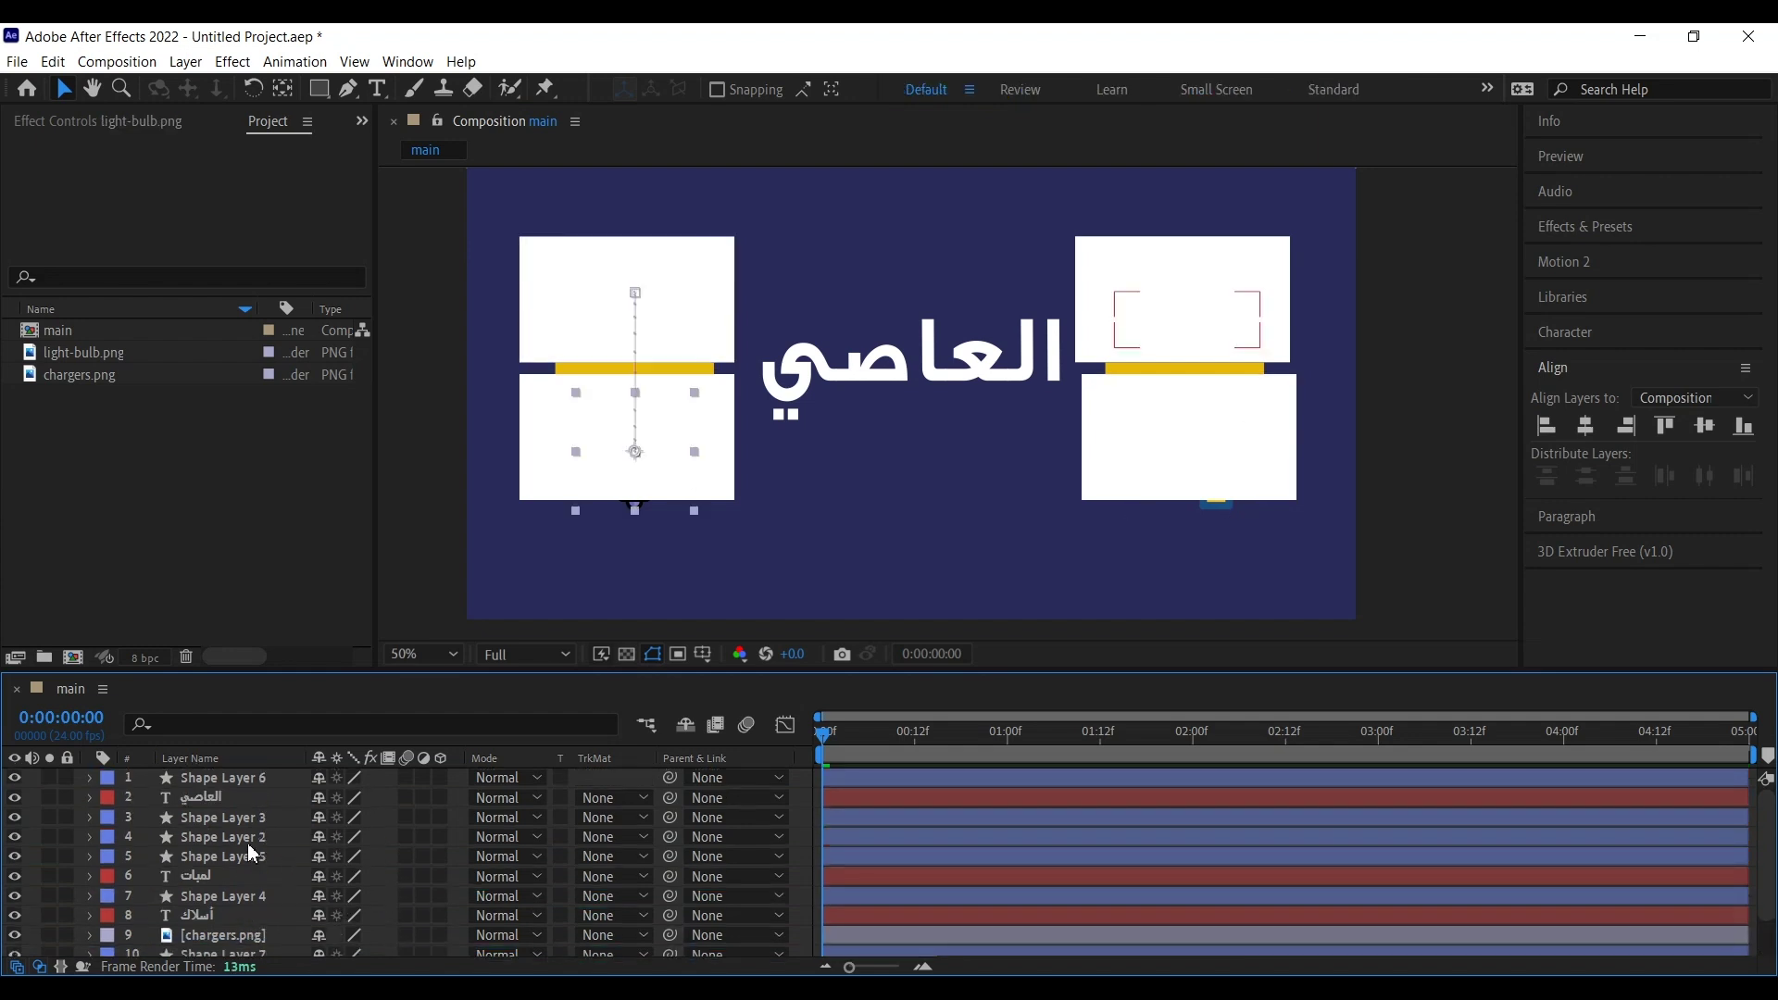
pyautogui.click(252, 786)
pyautogui.moveTo(267, 783); pyautogui.dragTo(231, 936)
pyautogui.click(234, 938)
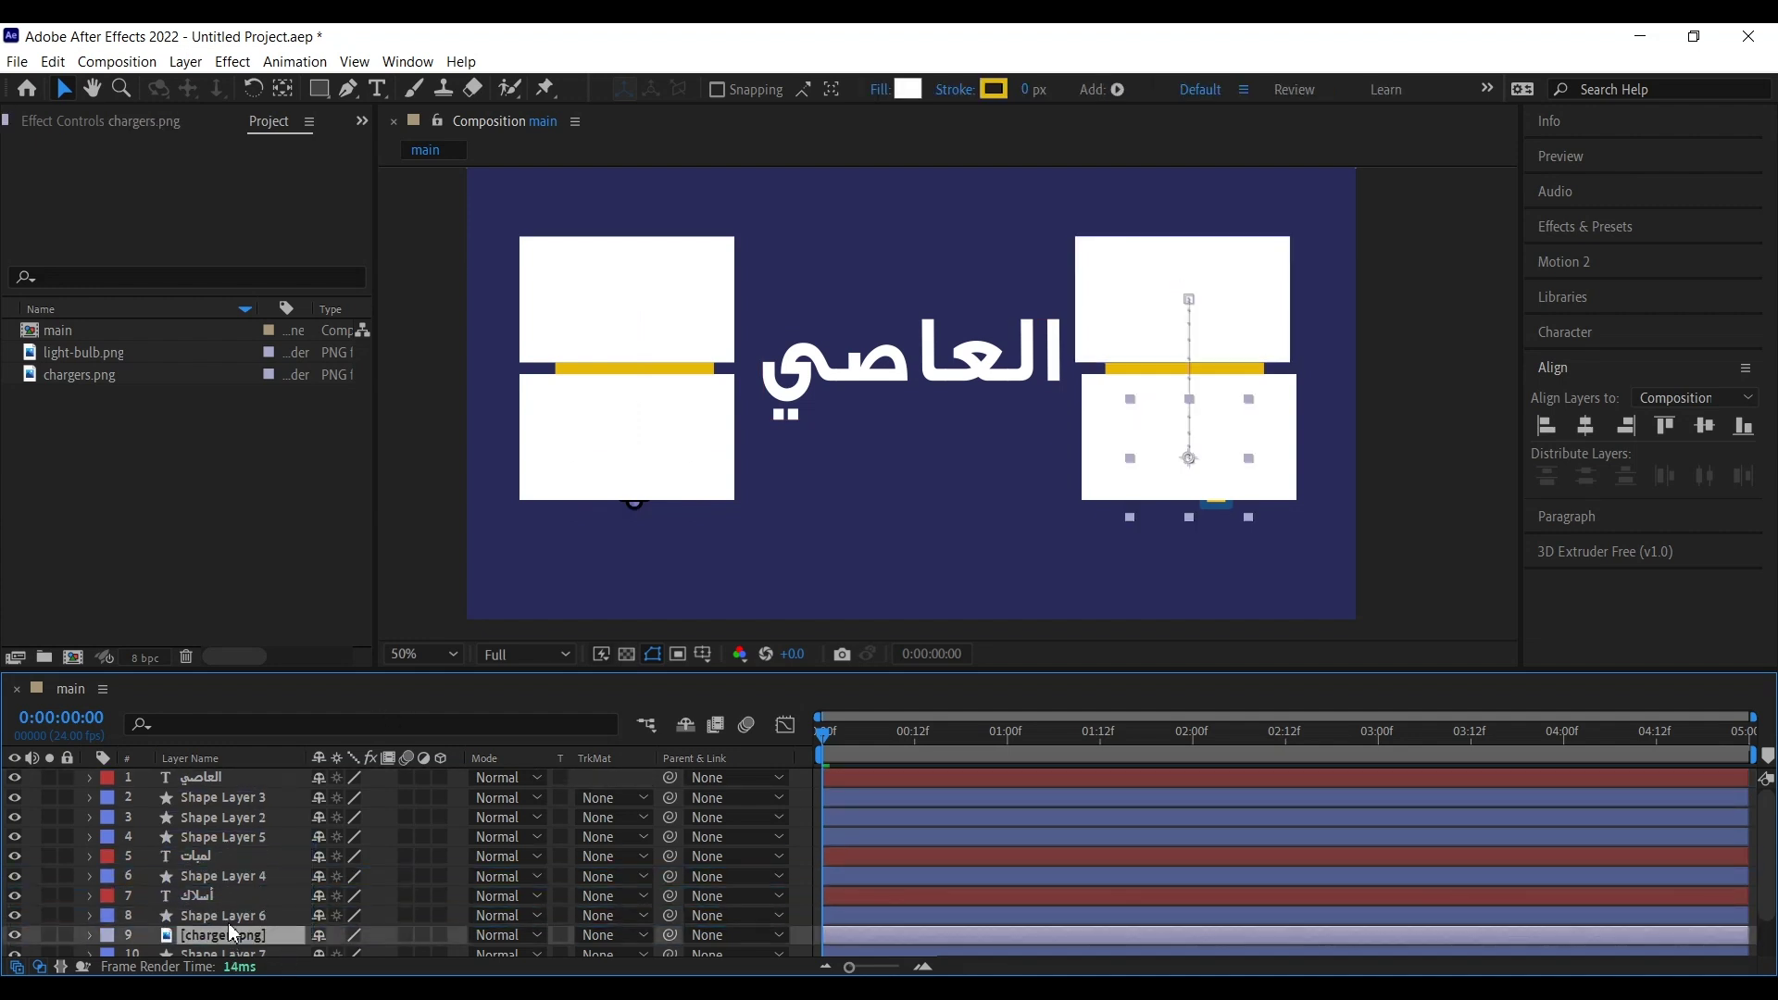
pyautogui.scroll(-2, 250, 922)
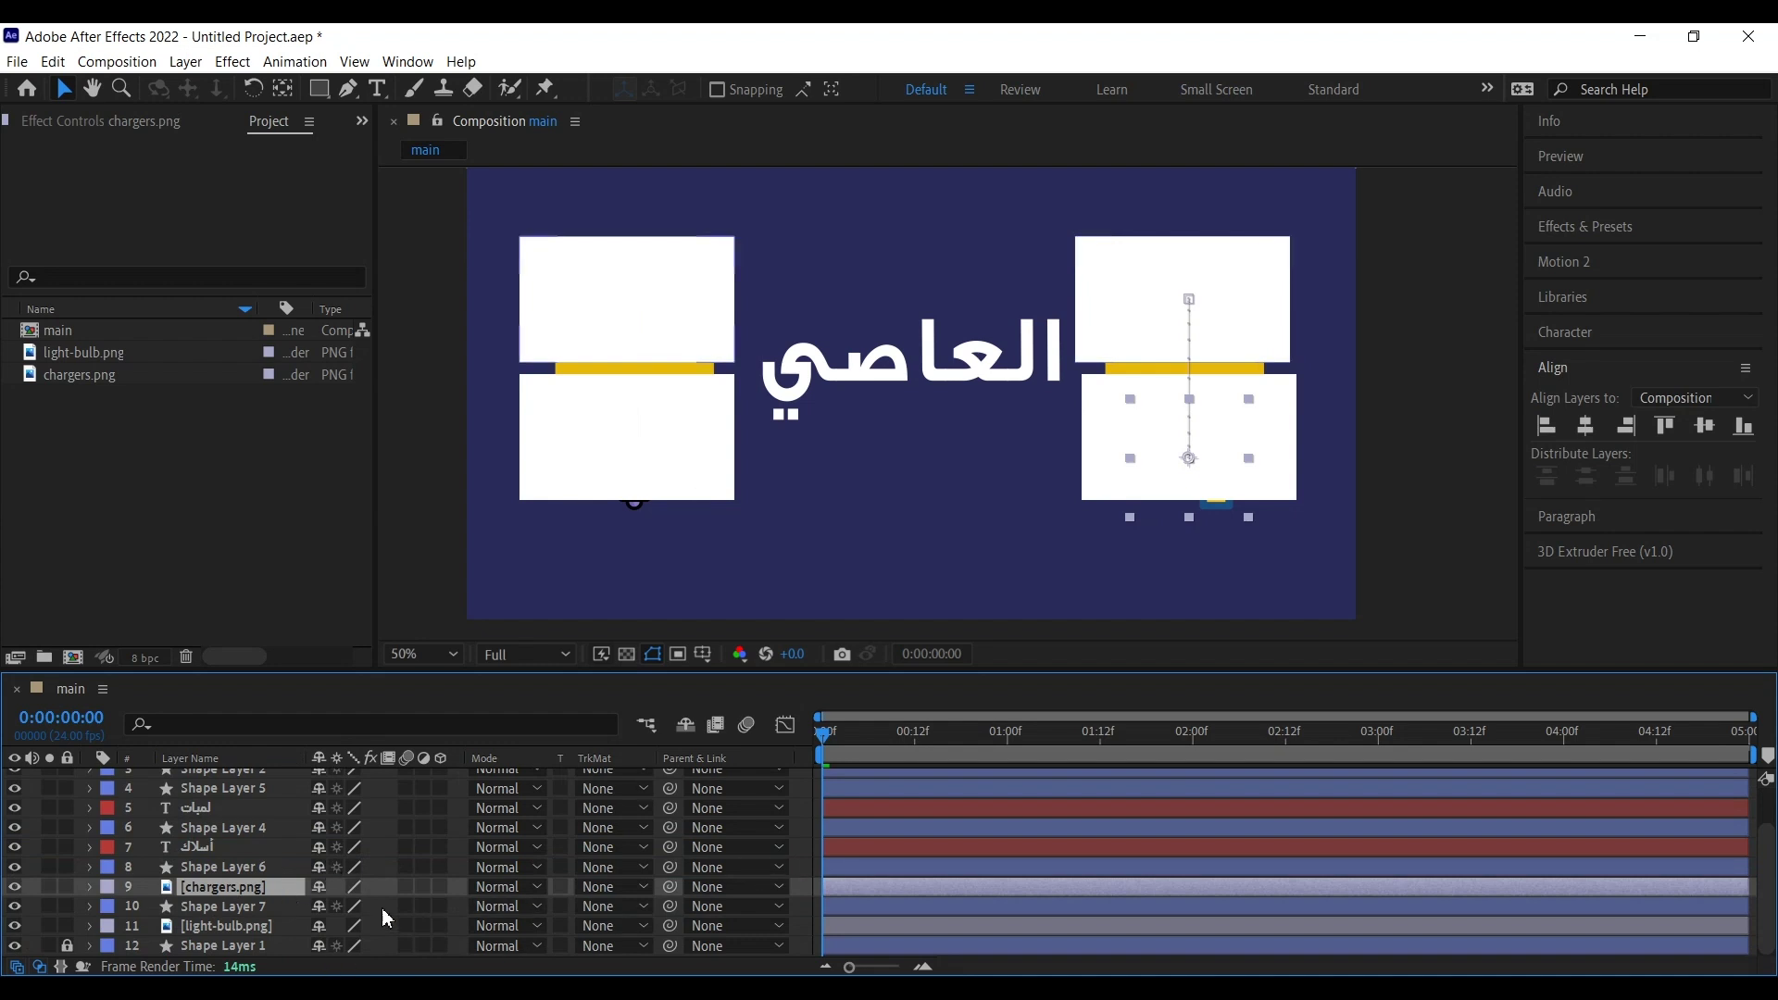
# Step: Show the timeline's blending mode and track matte columns in place of the layer switches
pyautogui.click(237, 928)
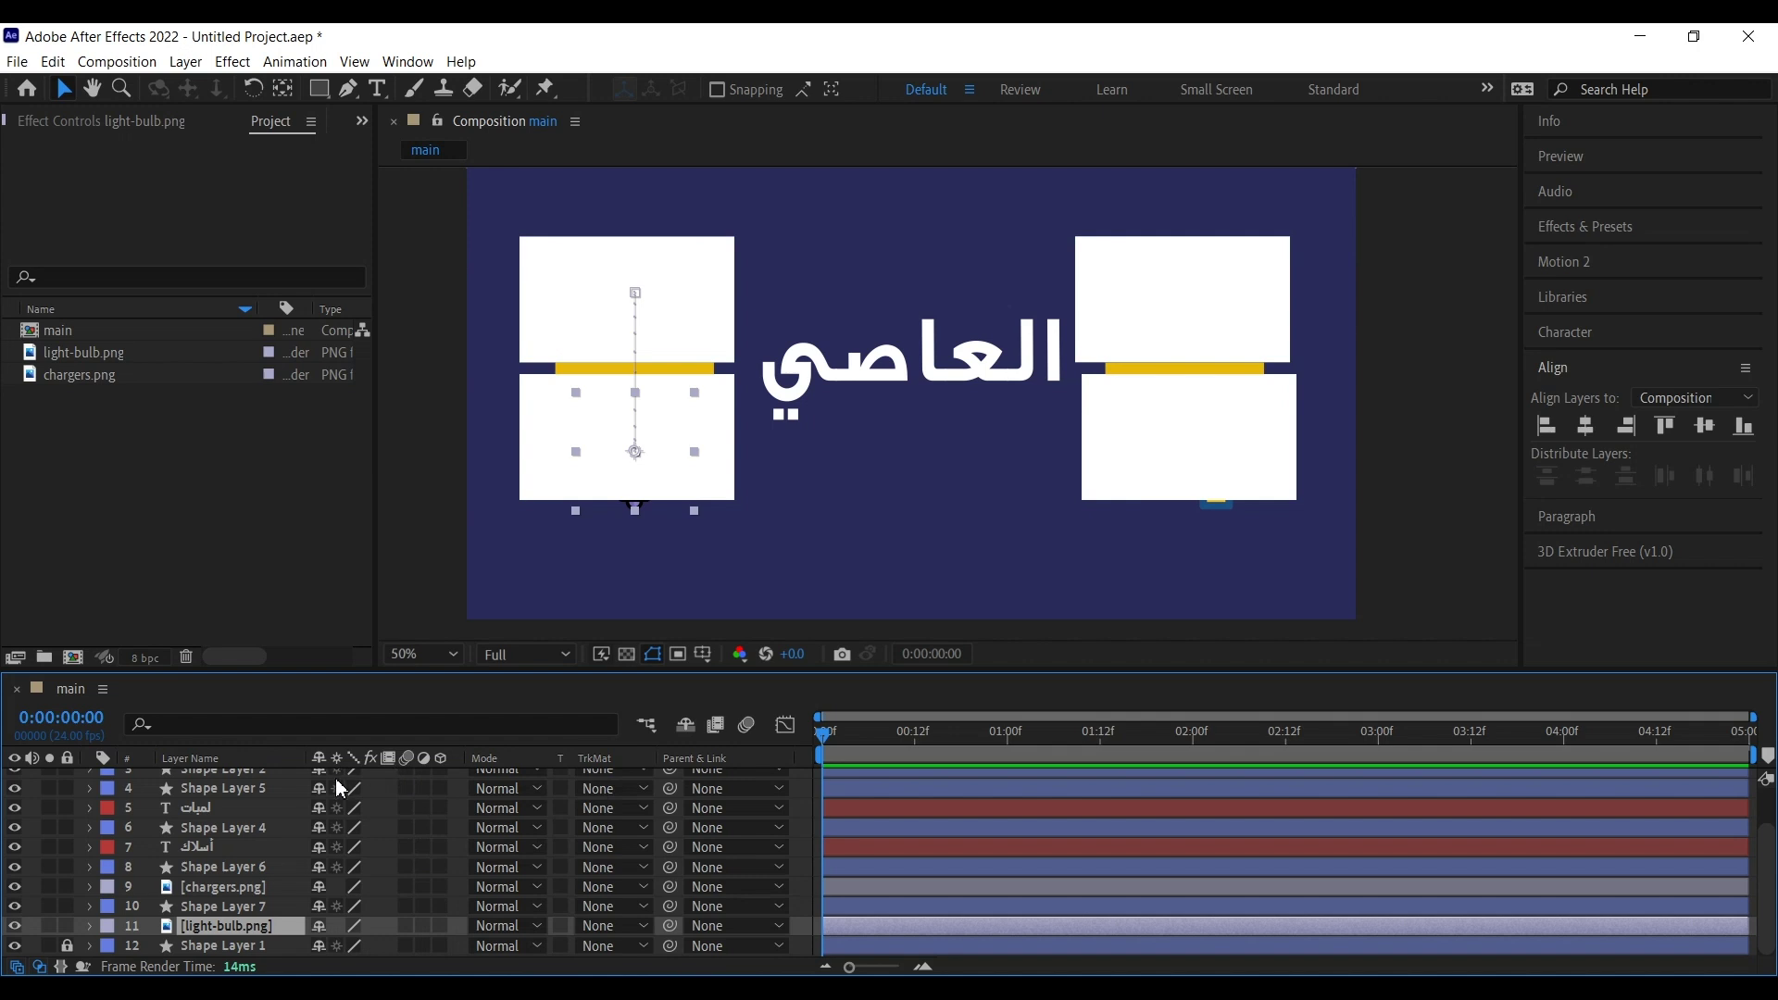
pyautogui.click(46, 971)
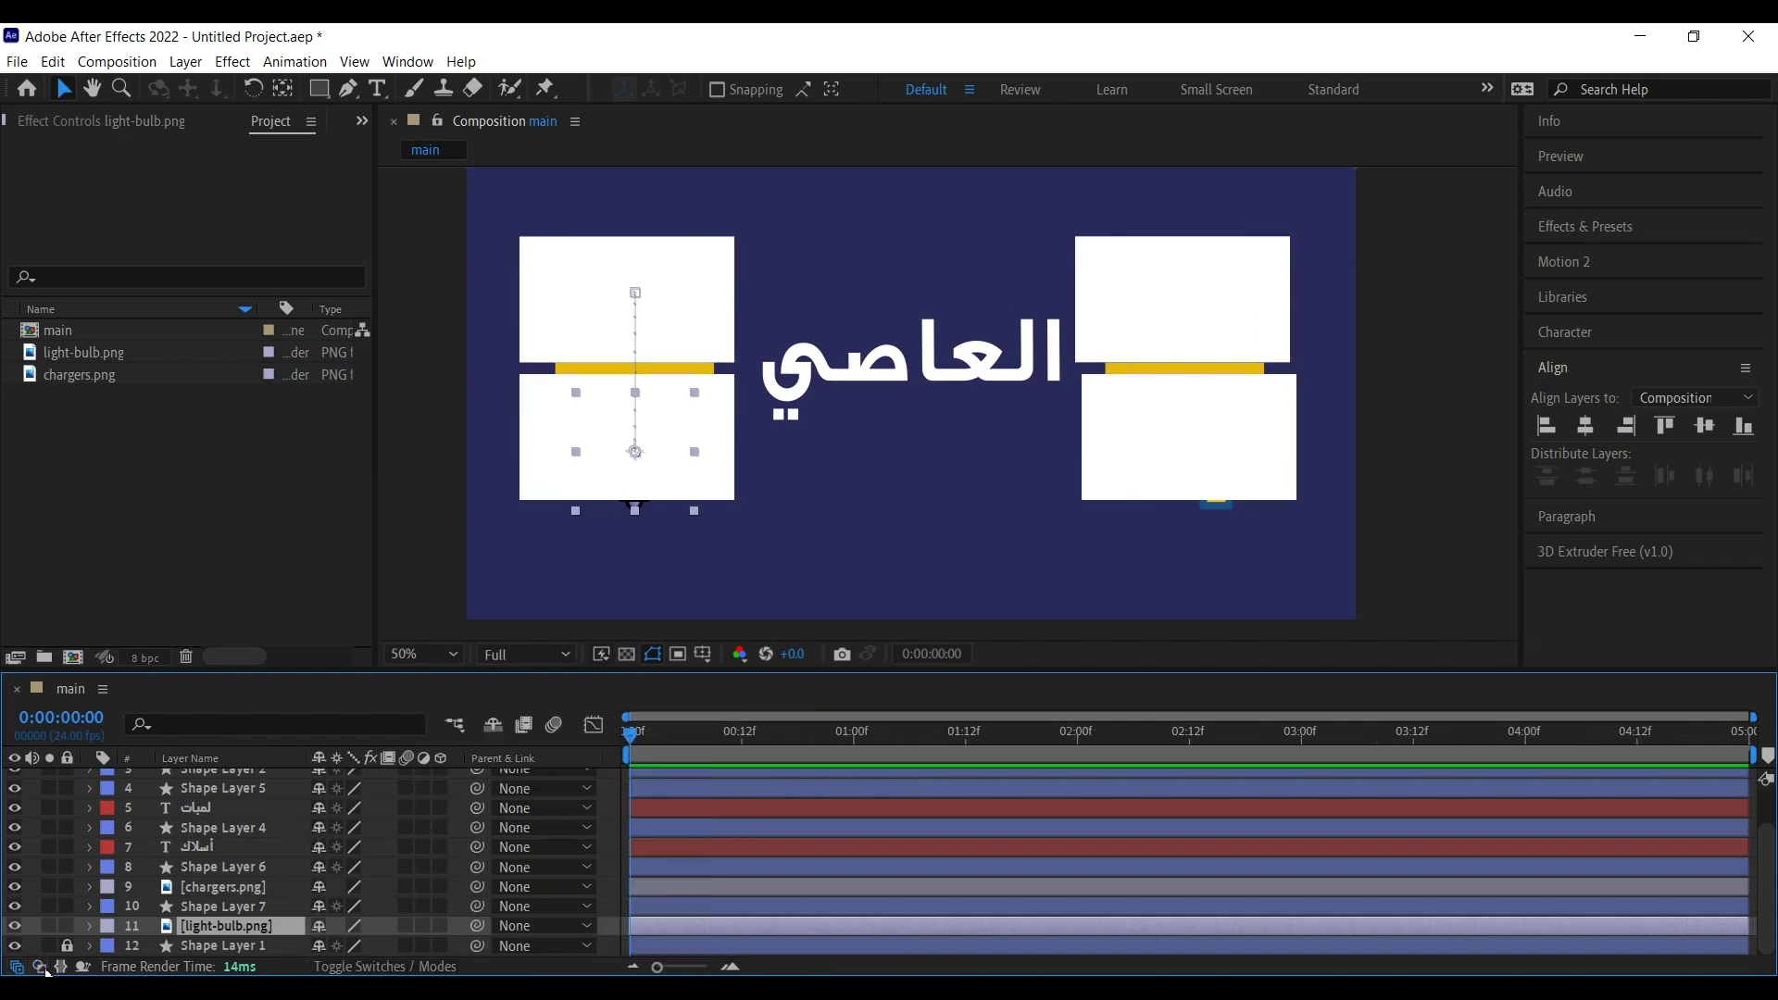
pyautogui.click(47, 971)
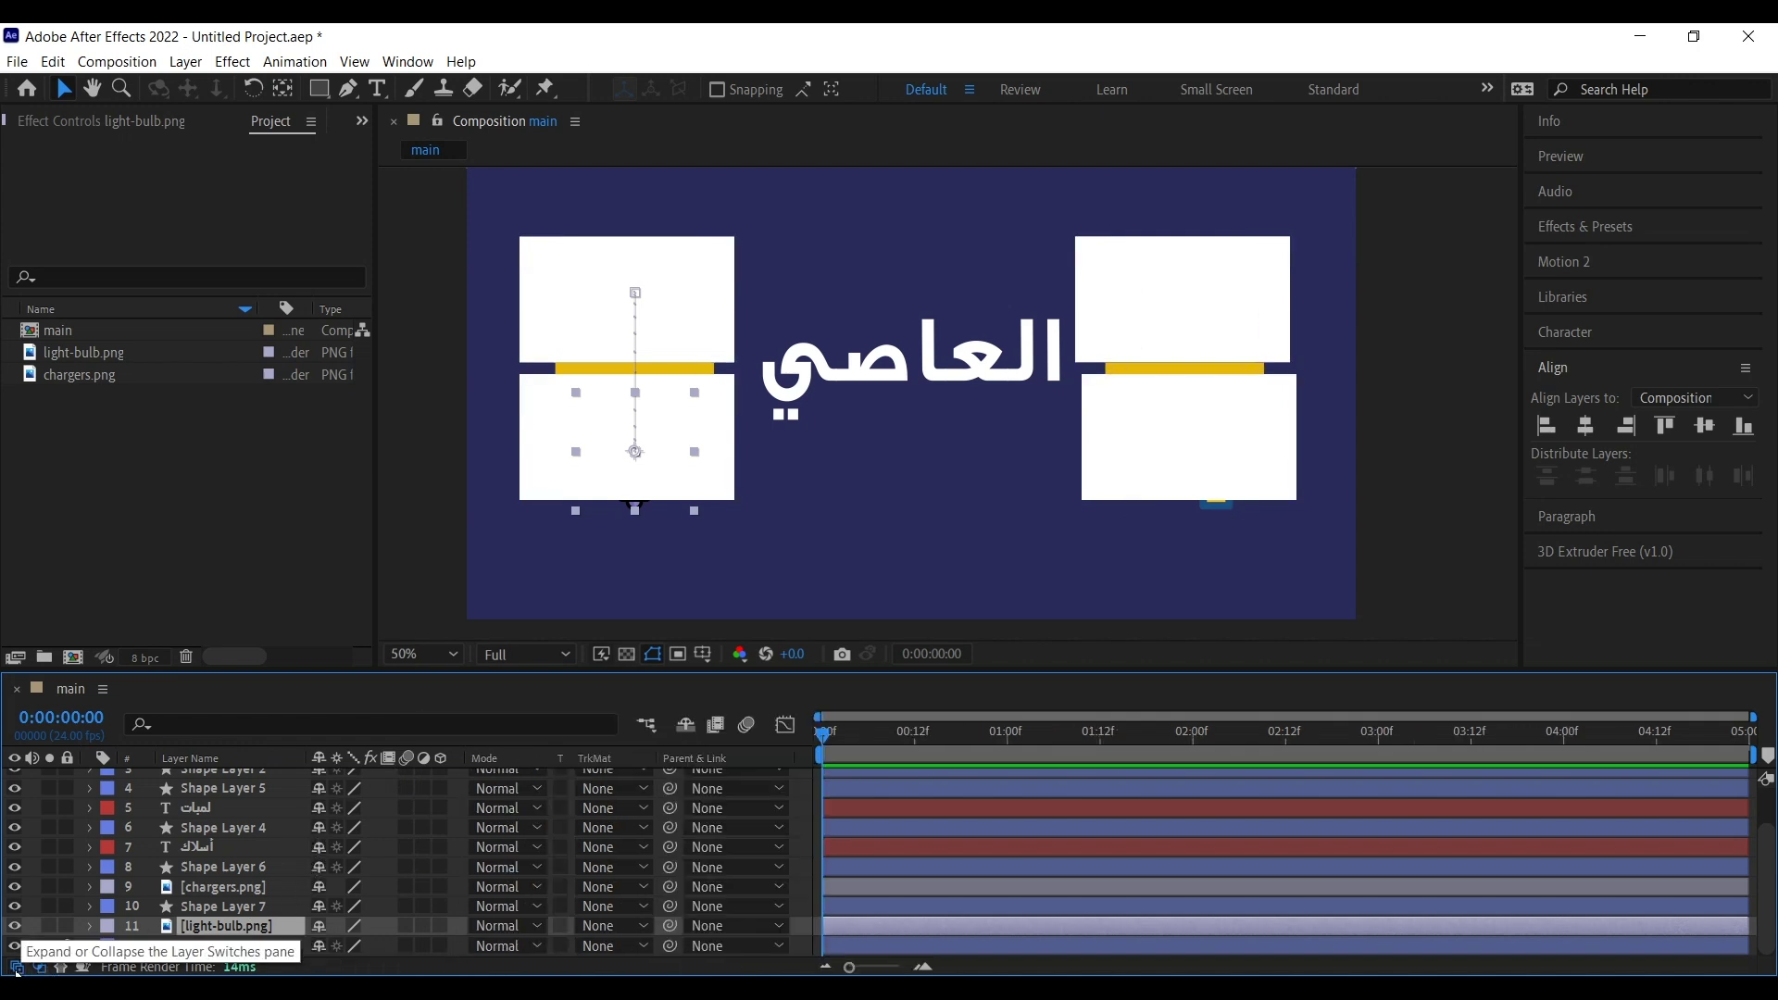
pyautogui.click(16, 969)
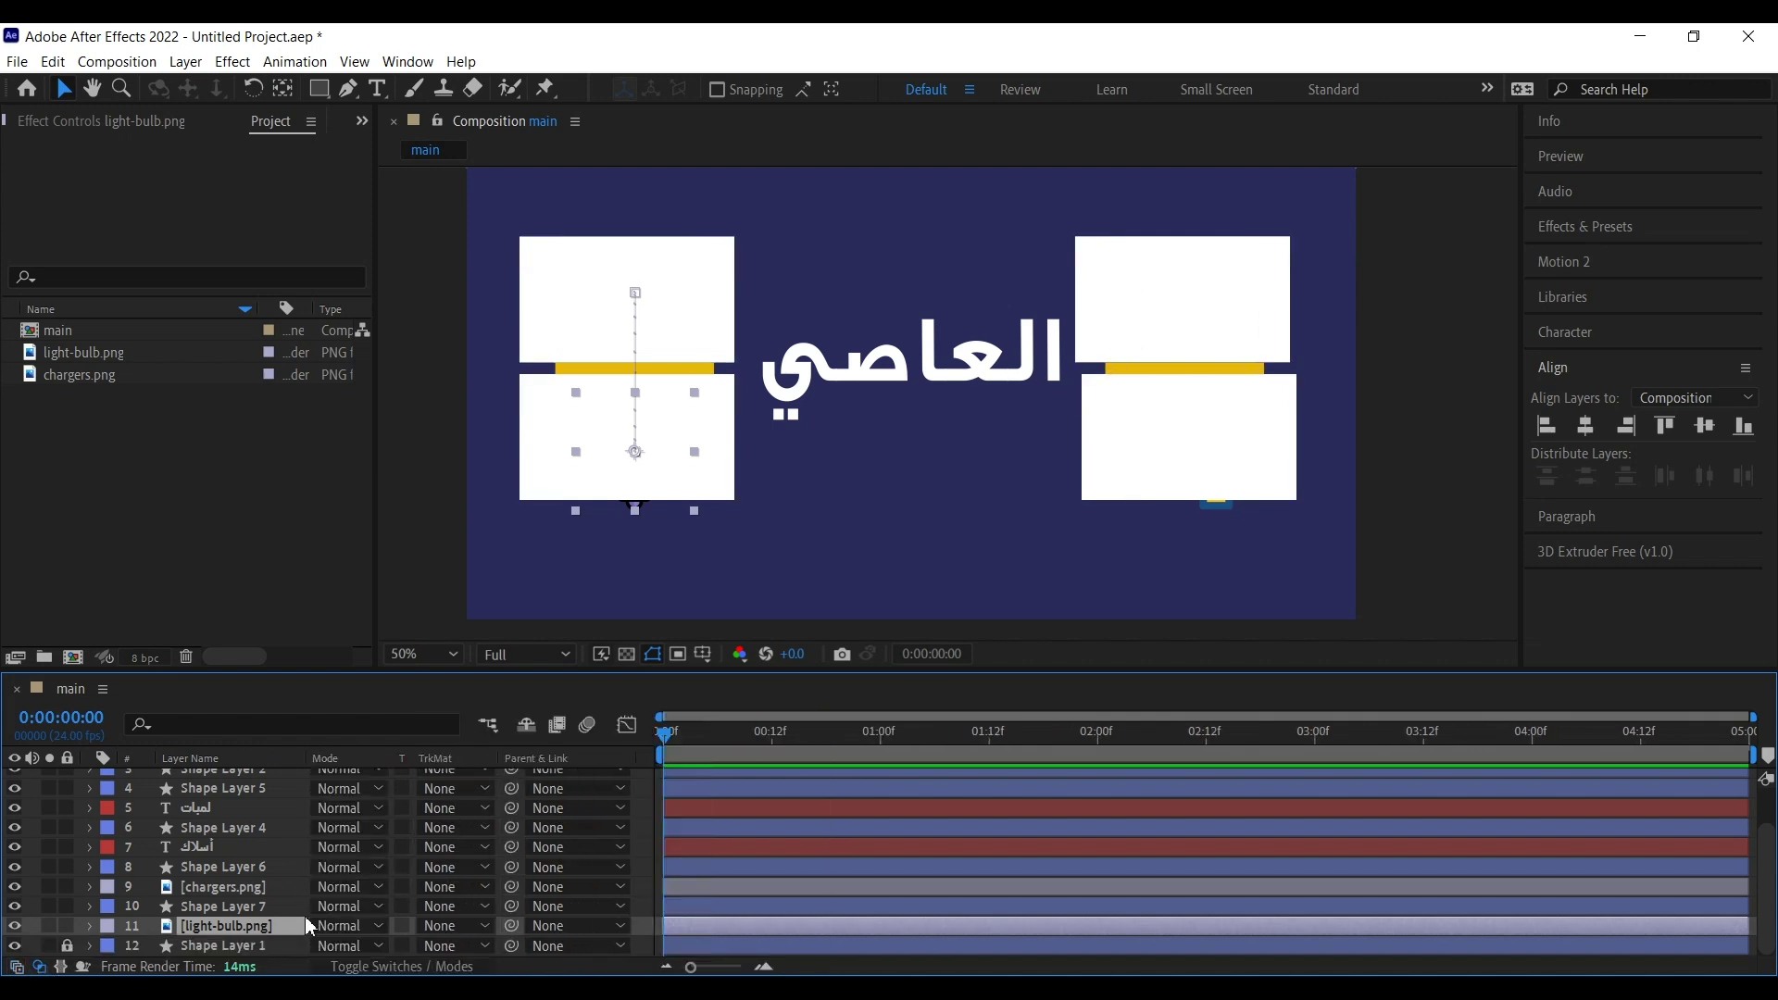
pyautogui.click(415, 968)
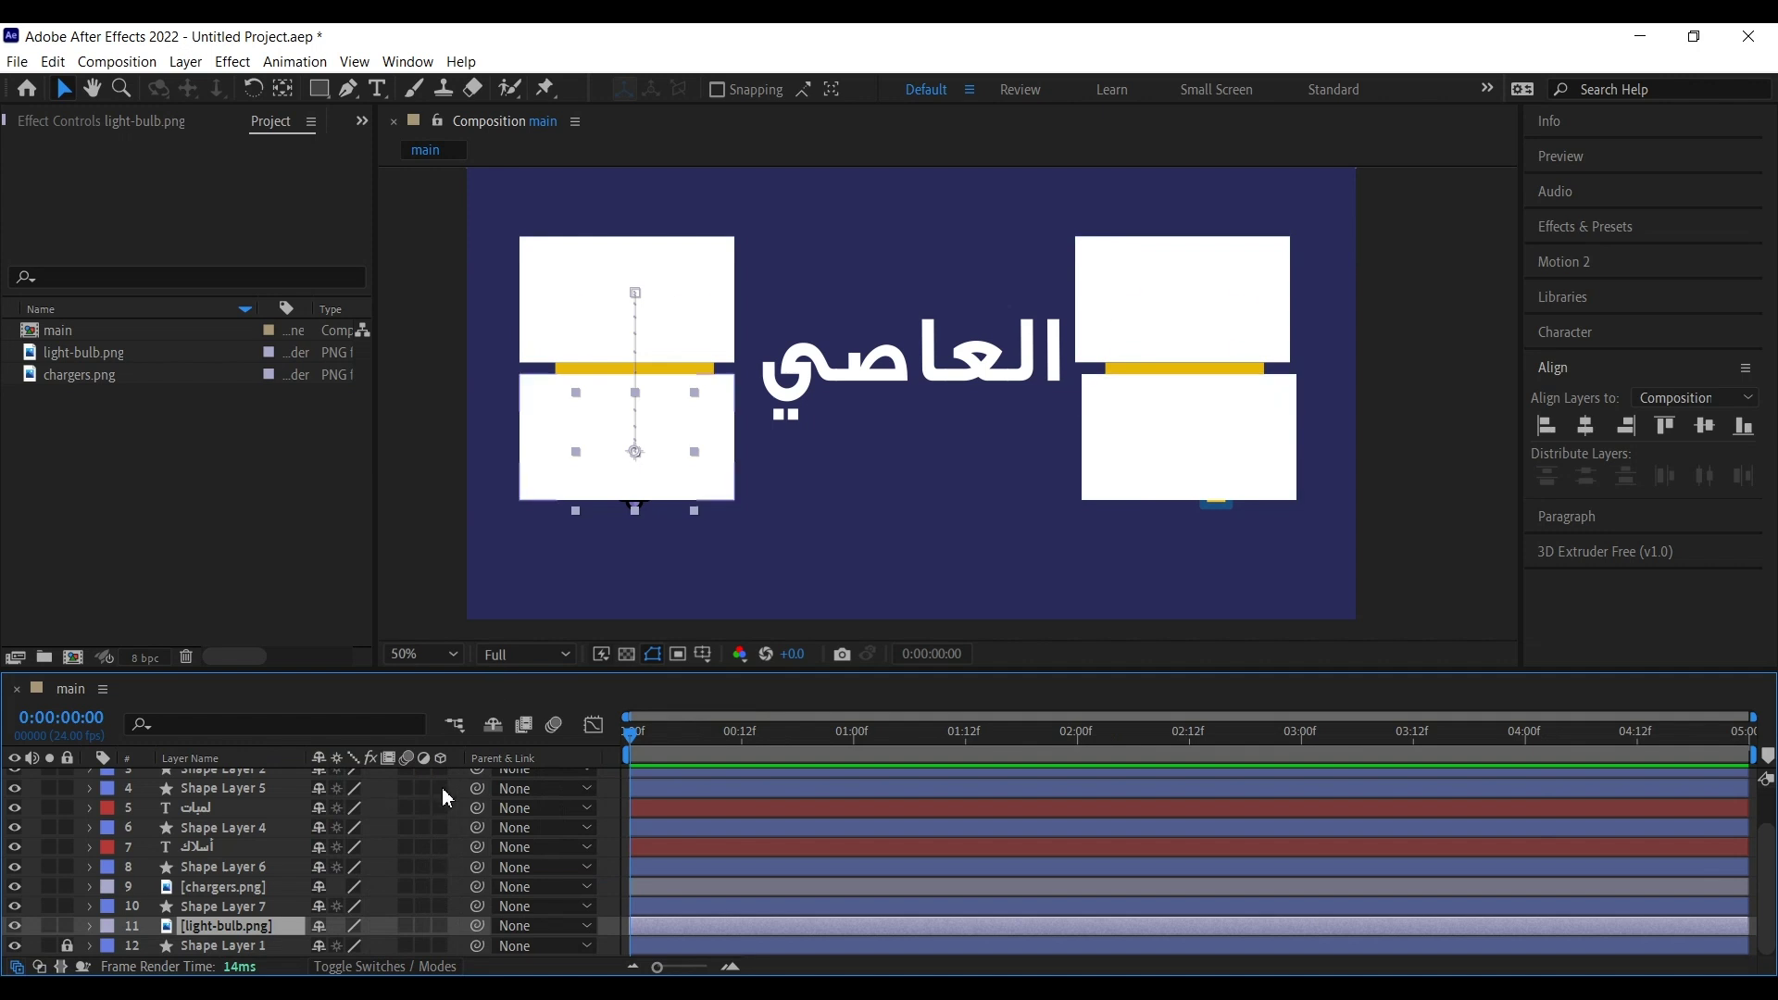
pyautogui.click(407, 967)
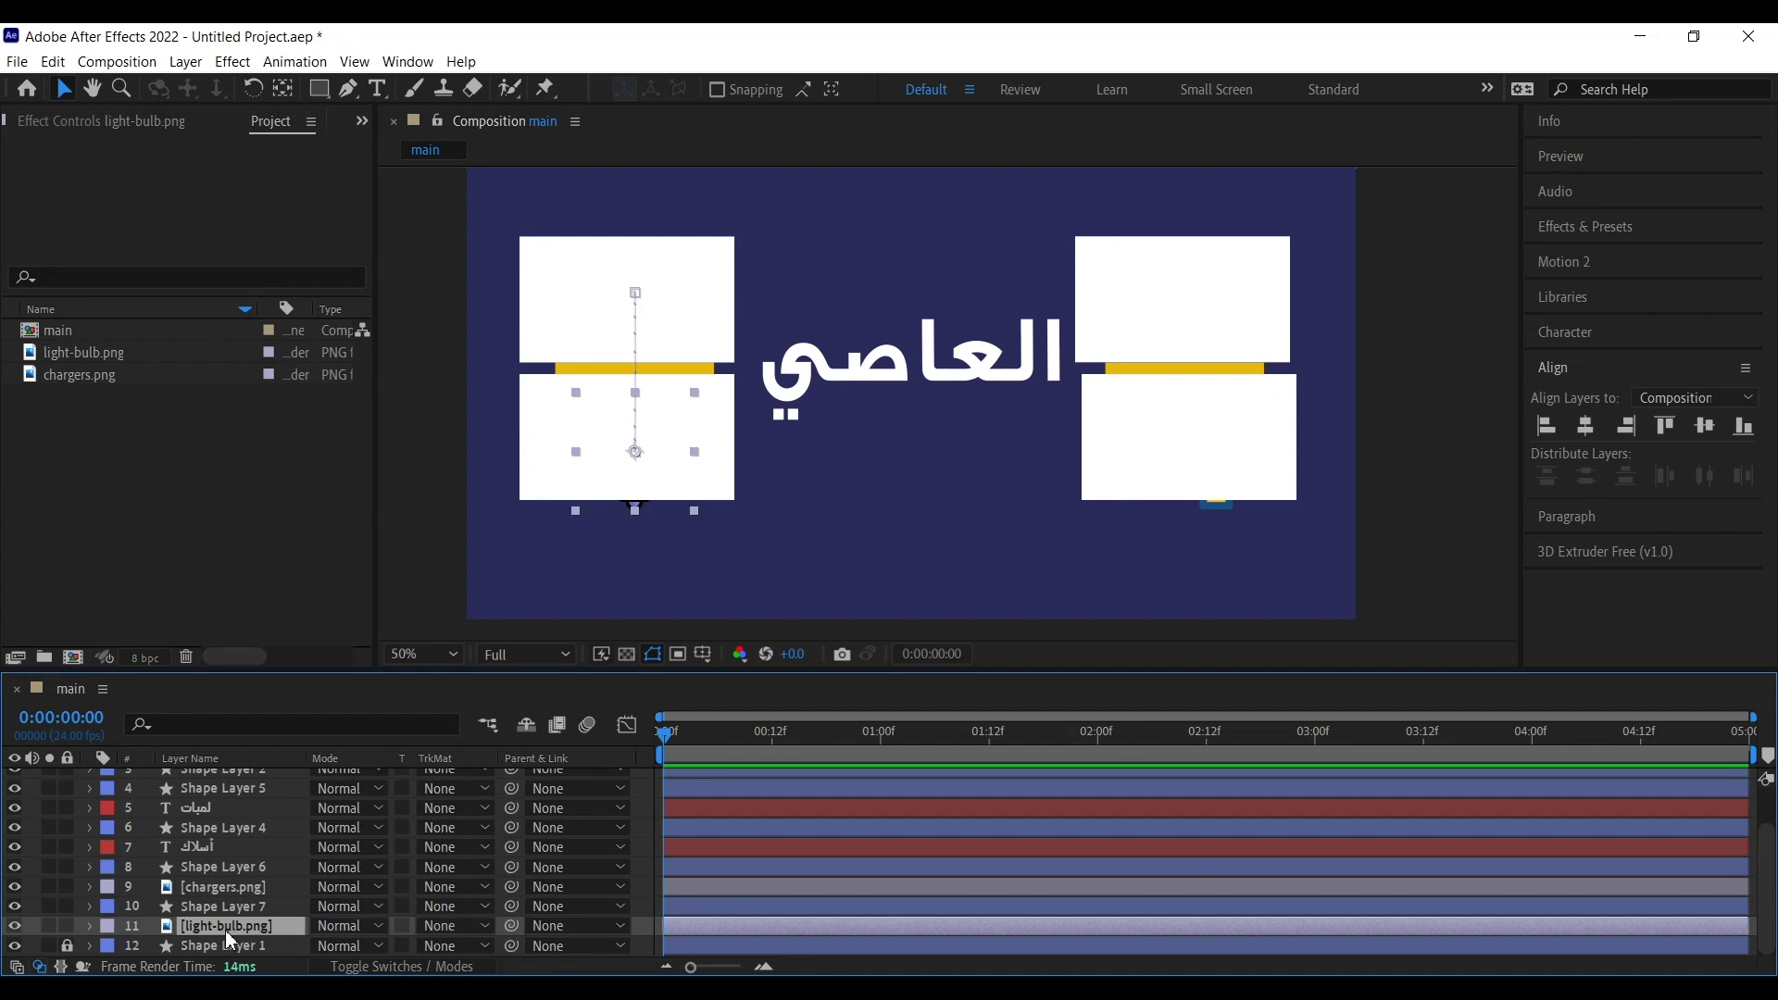
# Step: Apply alpha track mattes to the icons, using Shape Layer 7 for light-bulb.png and Shape Layer 6 for chargers.png
pyautogui.click(458, 926)
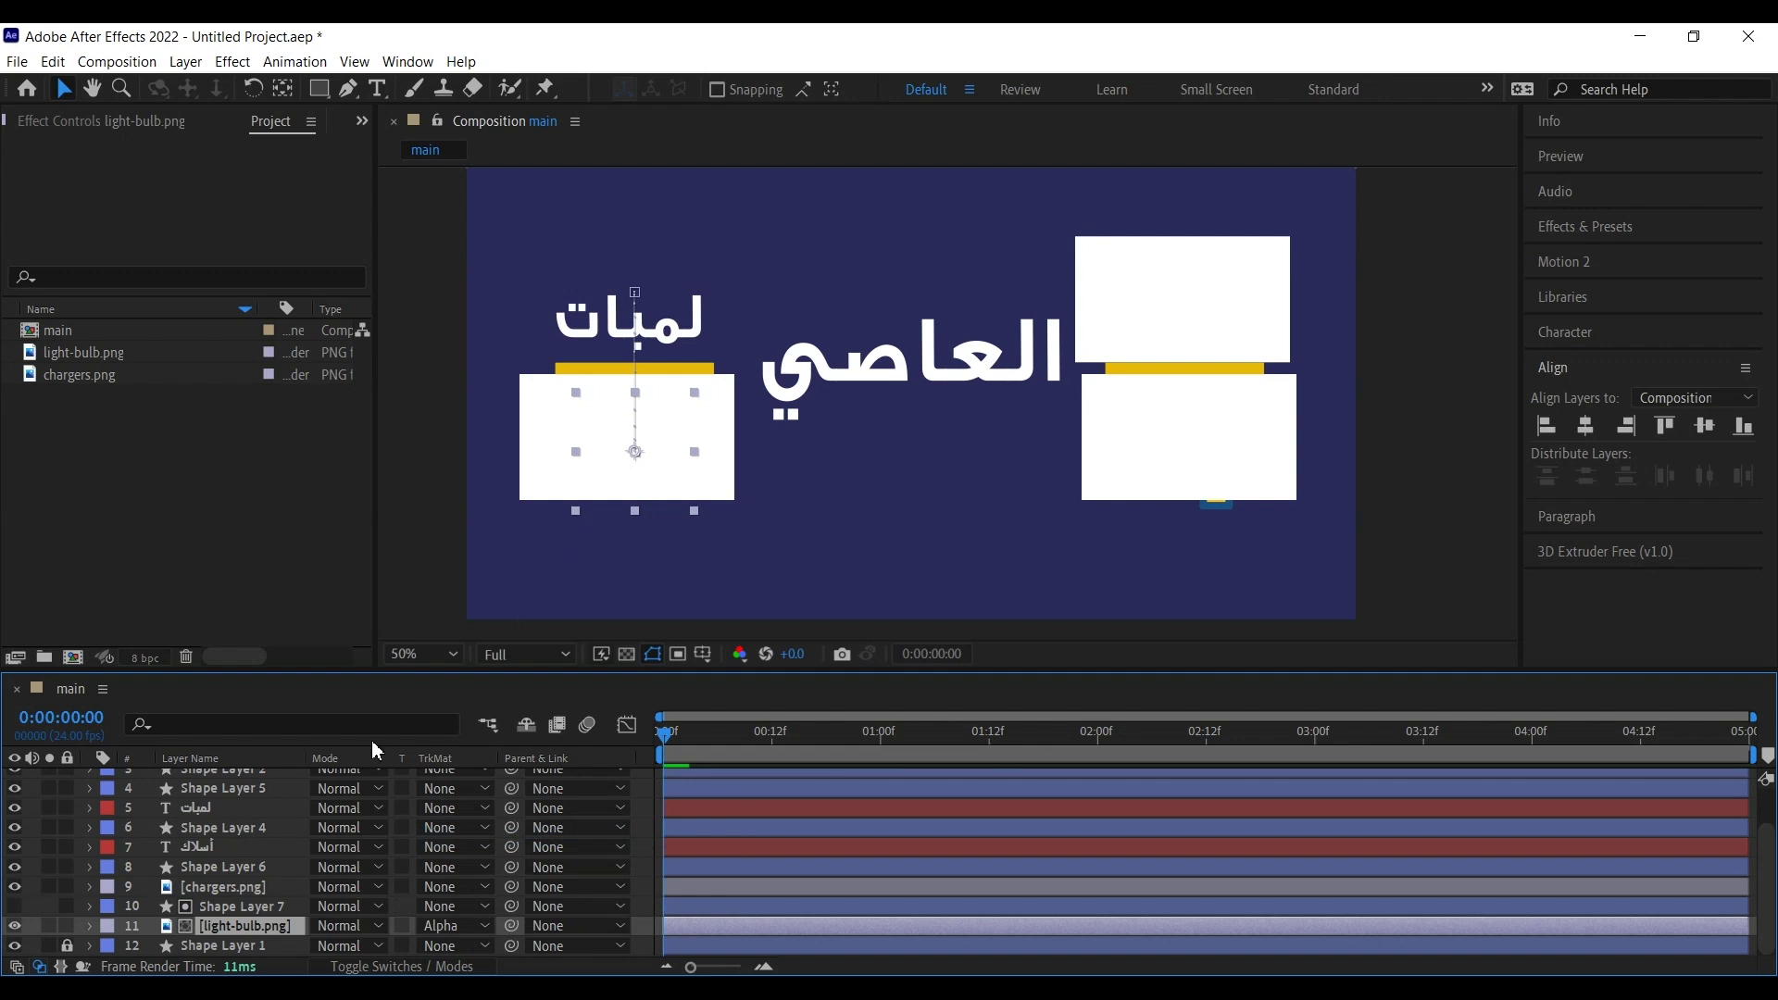
pyautogui.click(231, 887)
pyautogui.click(453, 887)
pyautogui.click(500, 798)
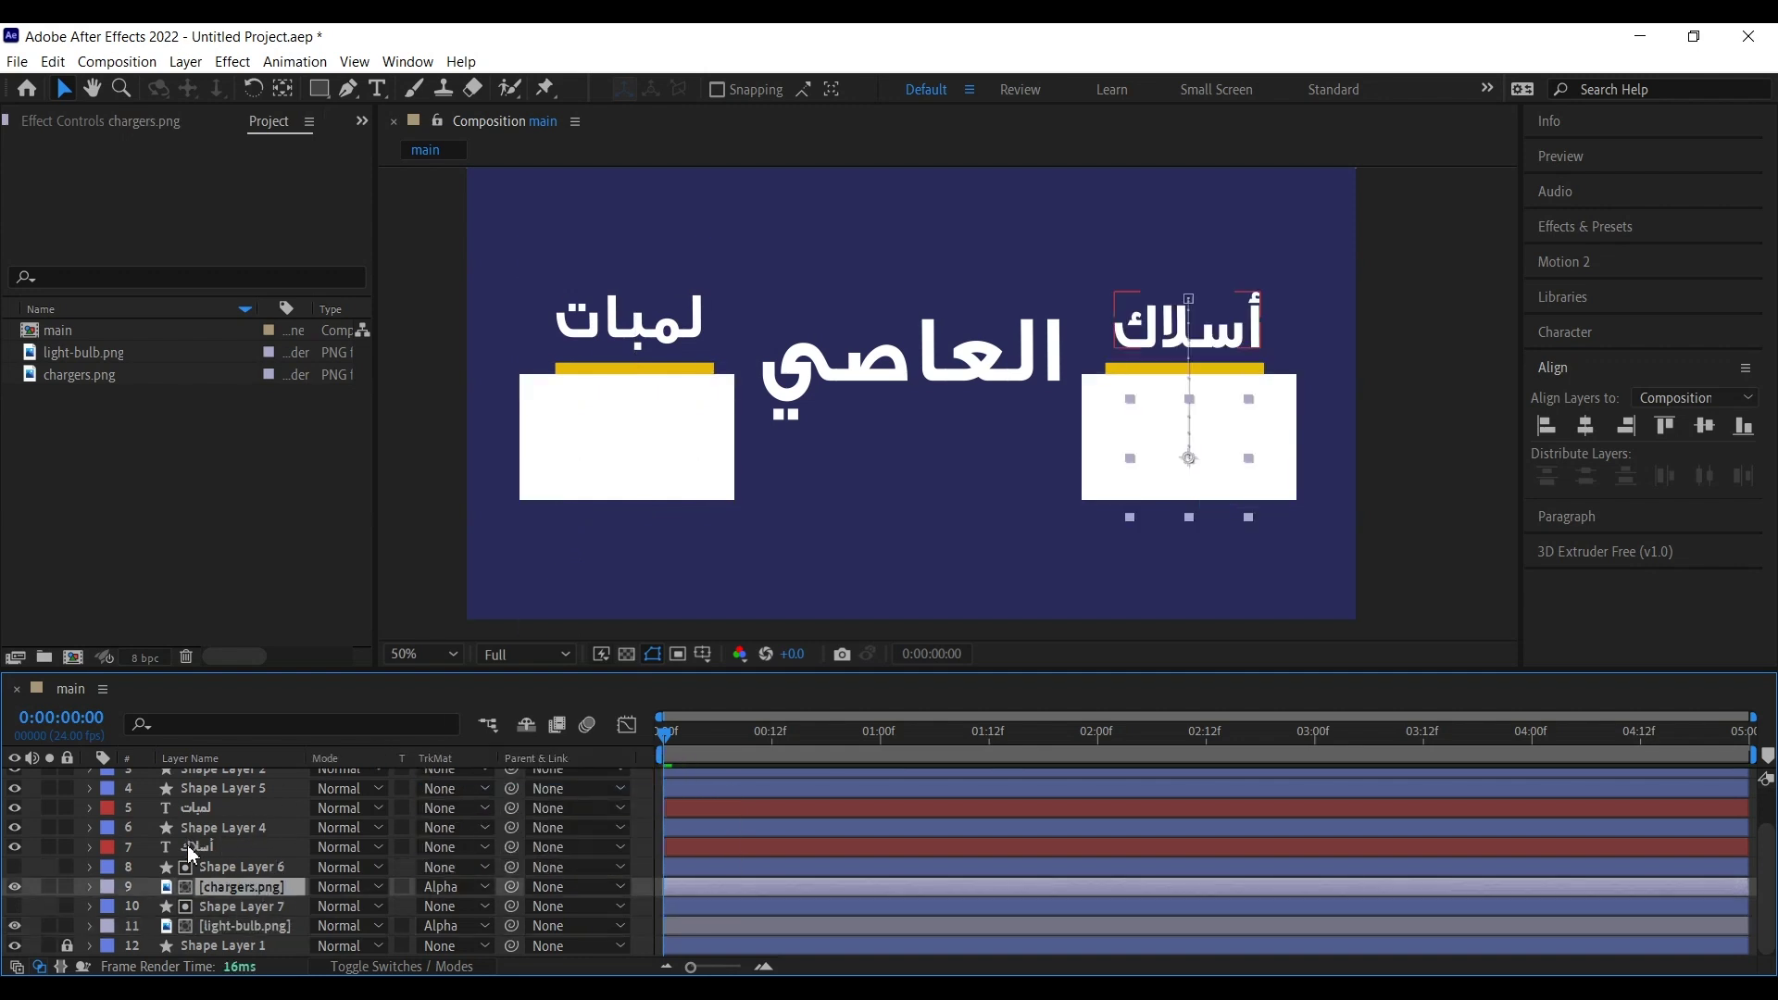
# Step: Apply alpha track mattes to the labels, using Shape Layer 4 for "أسلاك" and Shape Layer 5 for "لمبات"
pyautogui.click(276, 847)
pyautogui.click(465, 846)
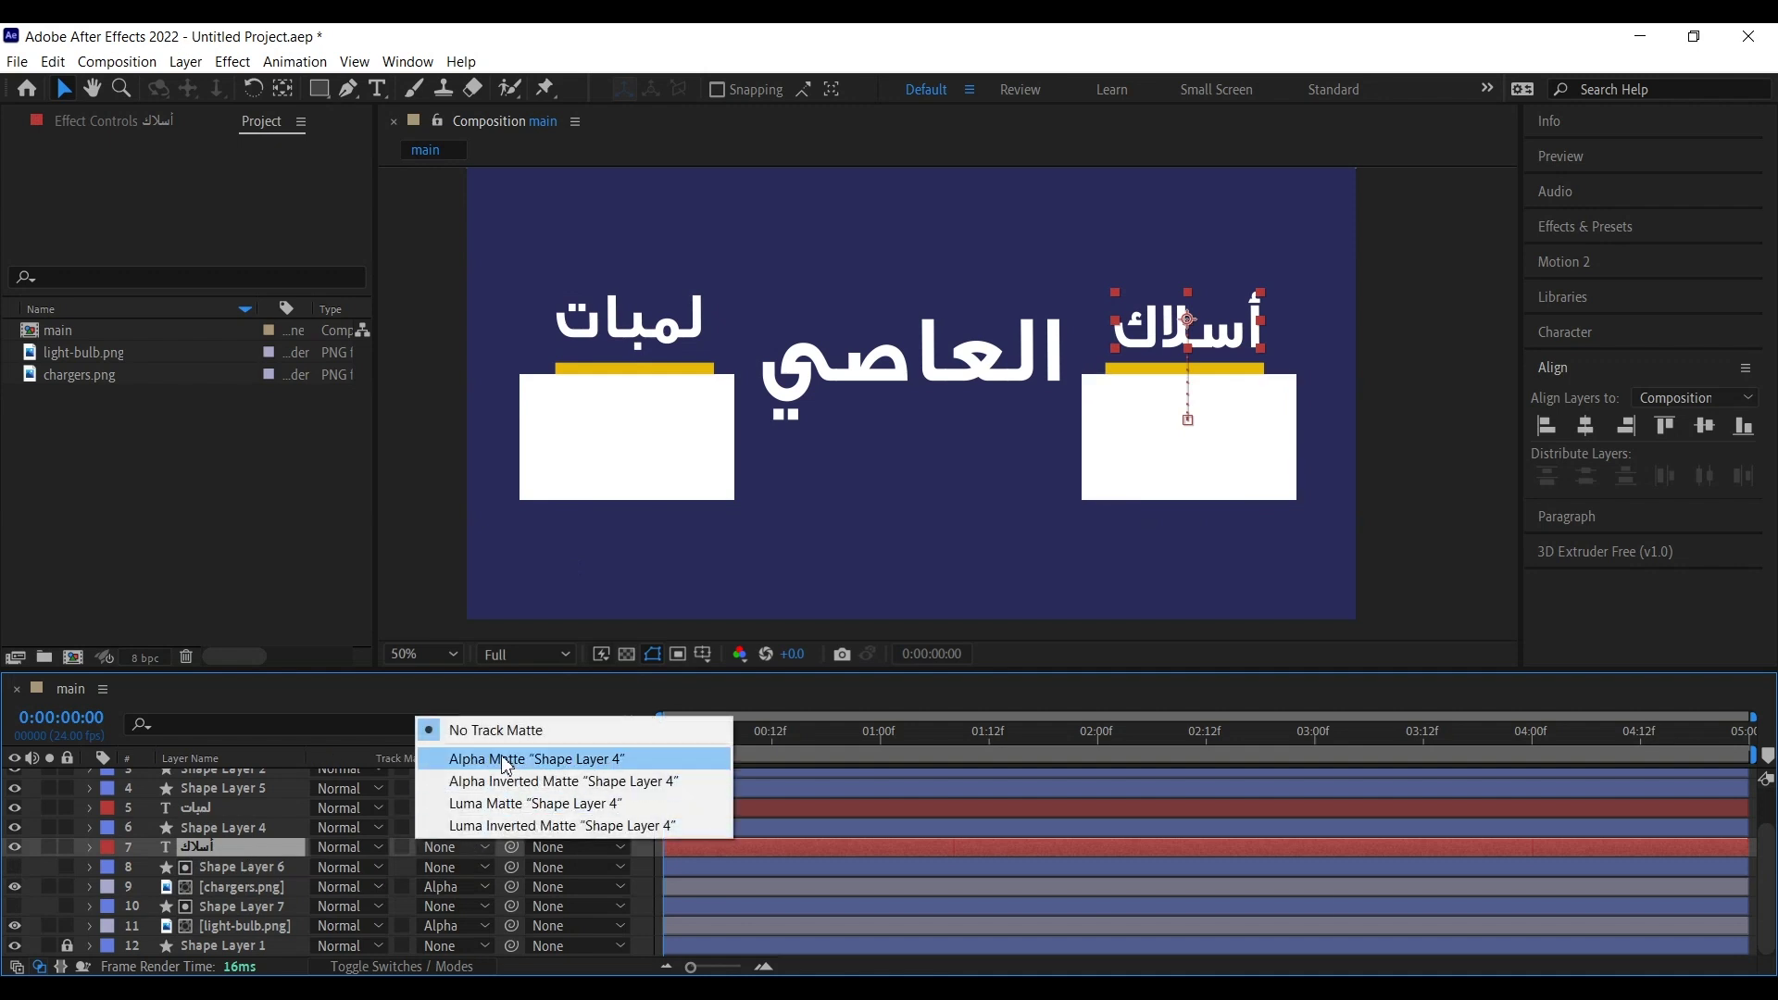
pyautogui.click(500, 754)
pyautogui.click(239, 804)
pyautogui.click(454, 806)
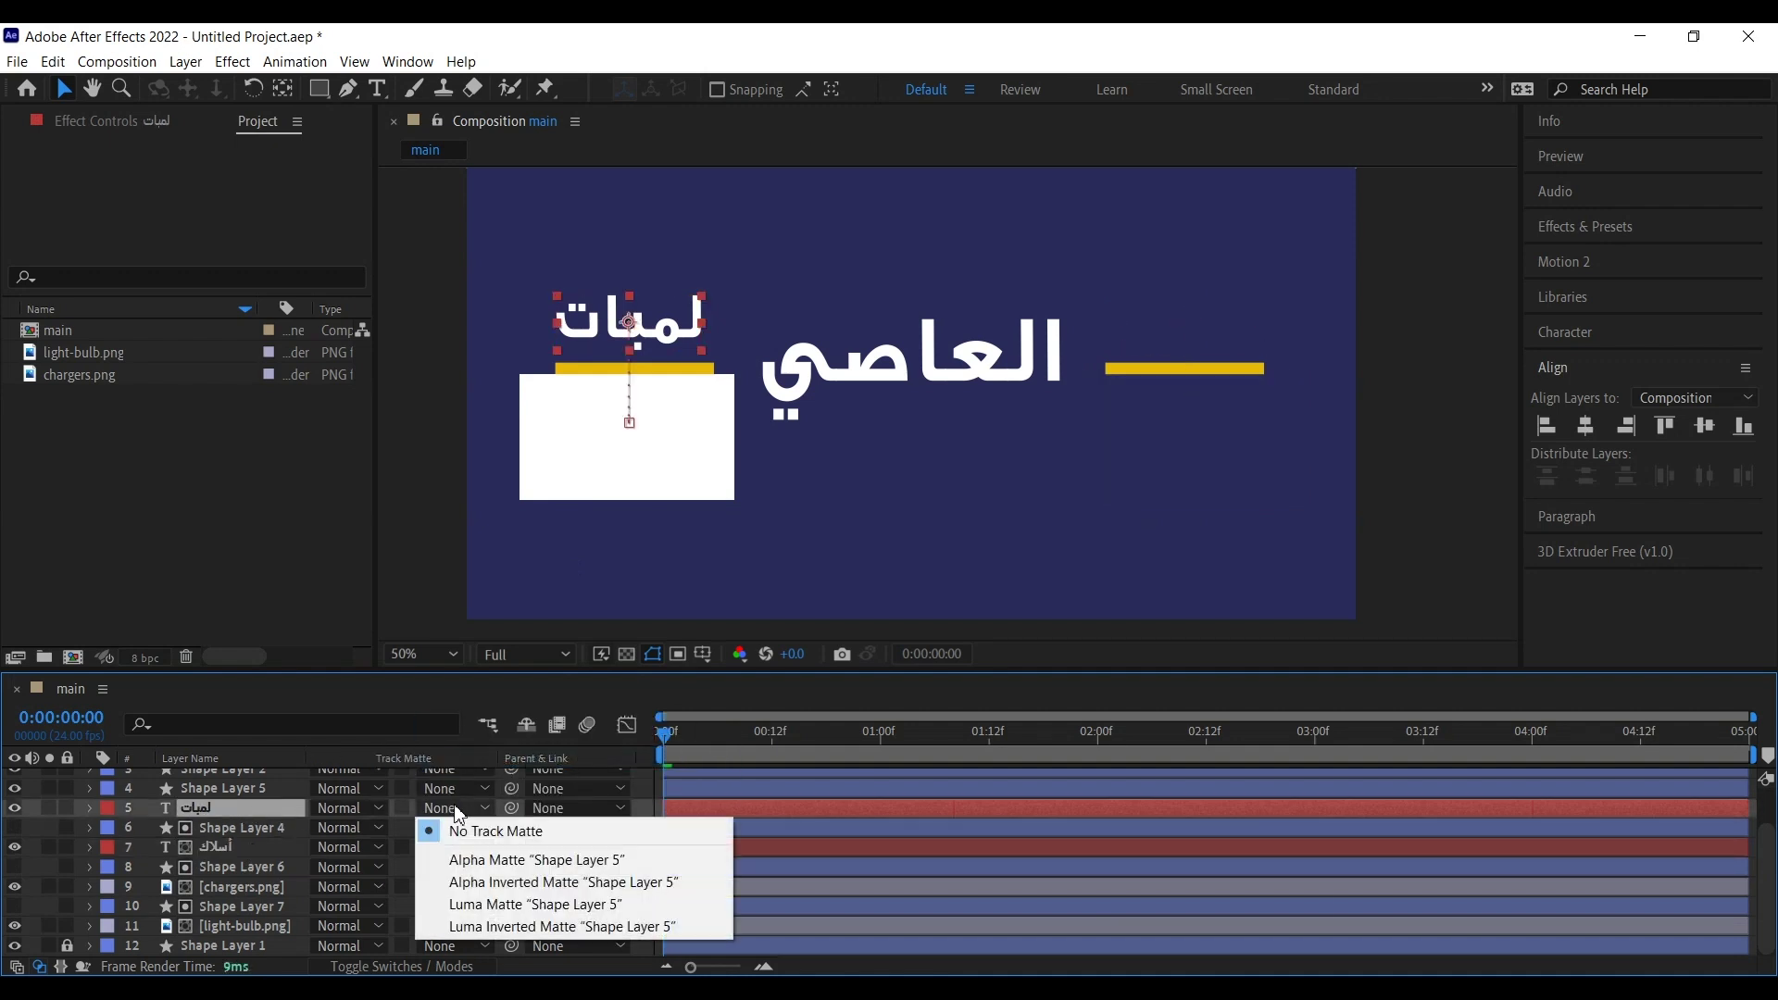
pyautogui.click(500, 858)
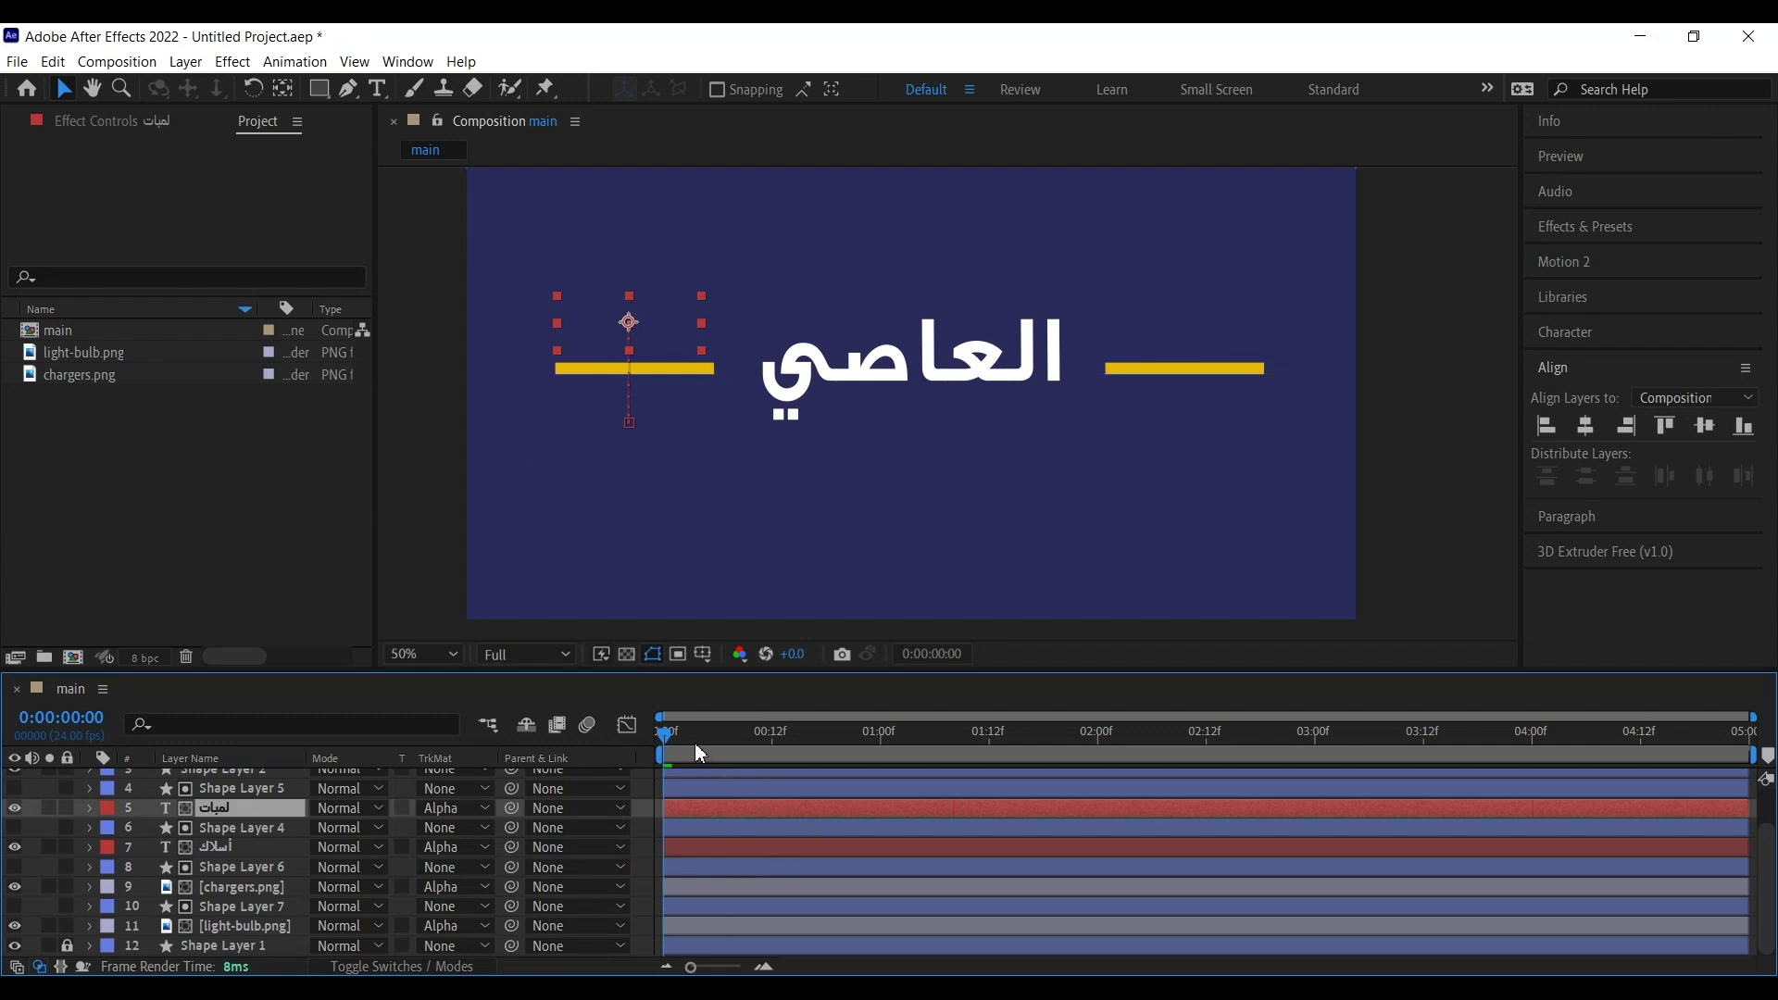
# Step: Clear the selection and play the composition from the start to check how the icons and labels slide out from the lines
pyautogui.click(1447, 450)
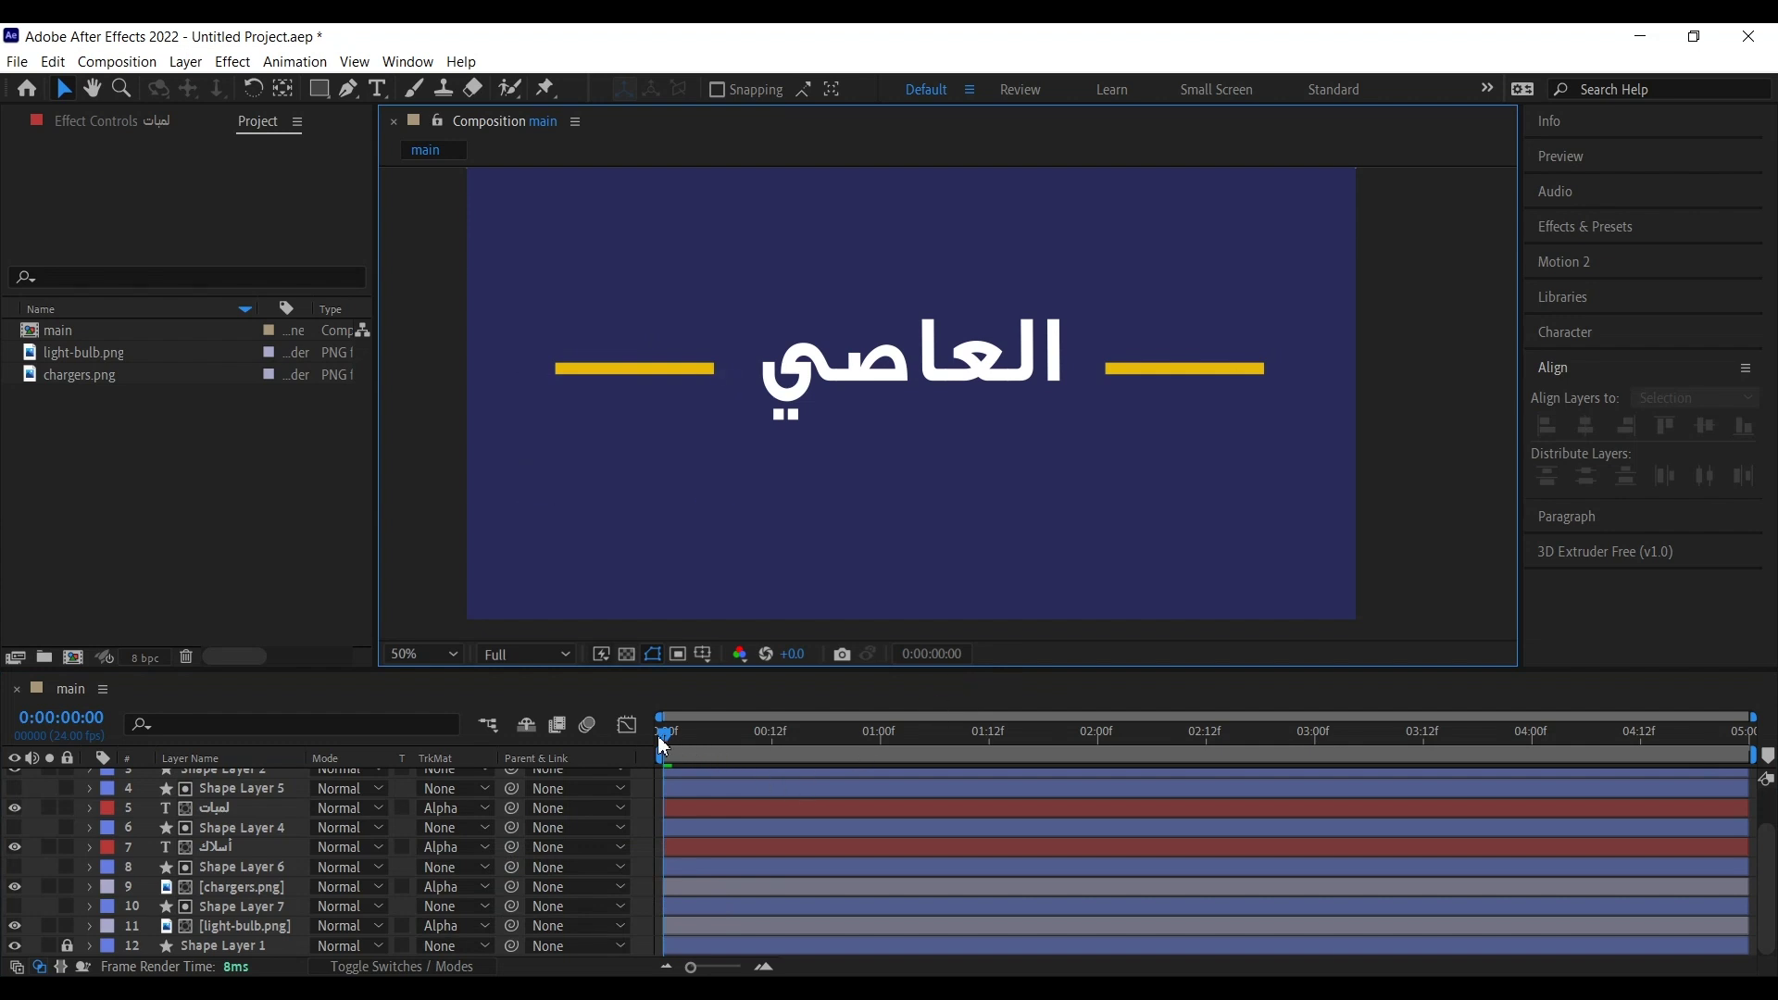
pyautogui.press('space')
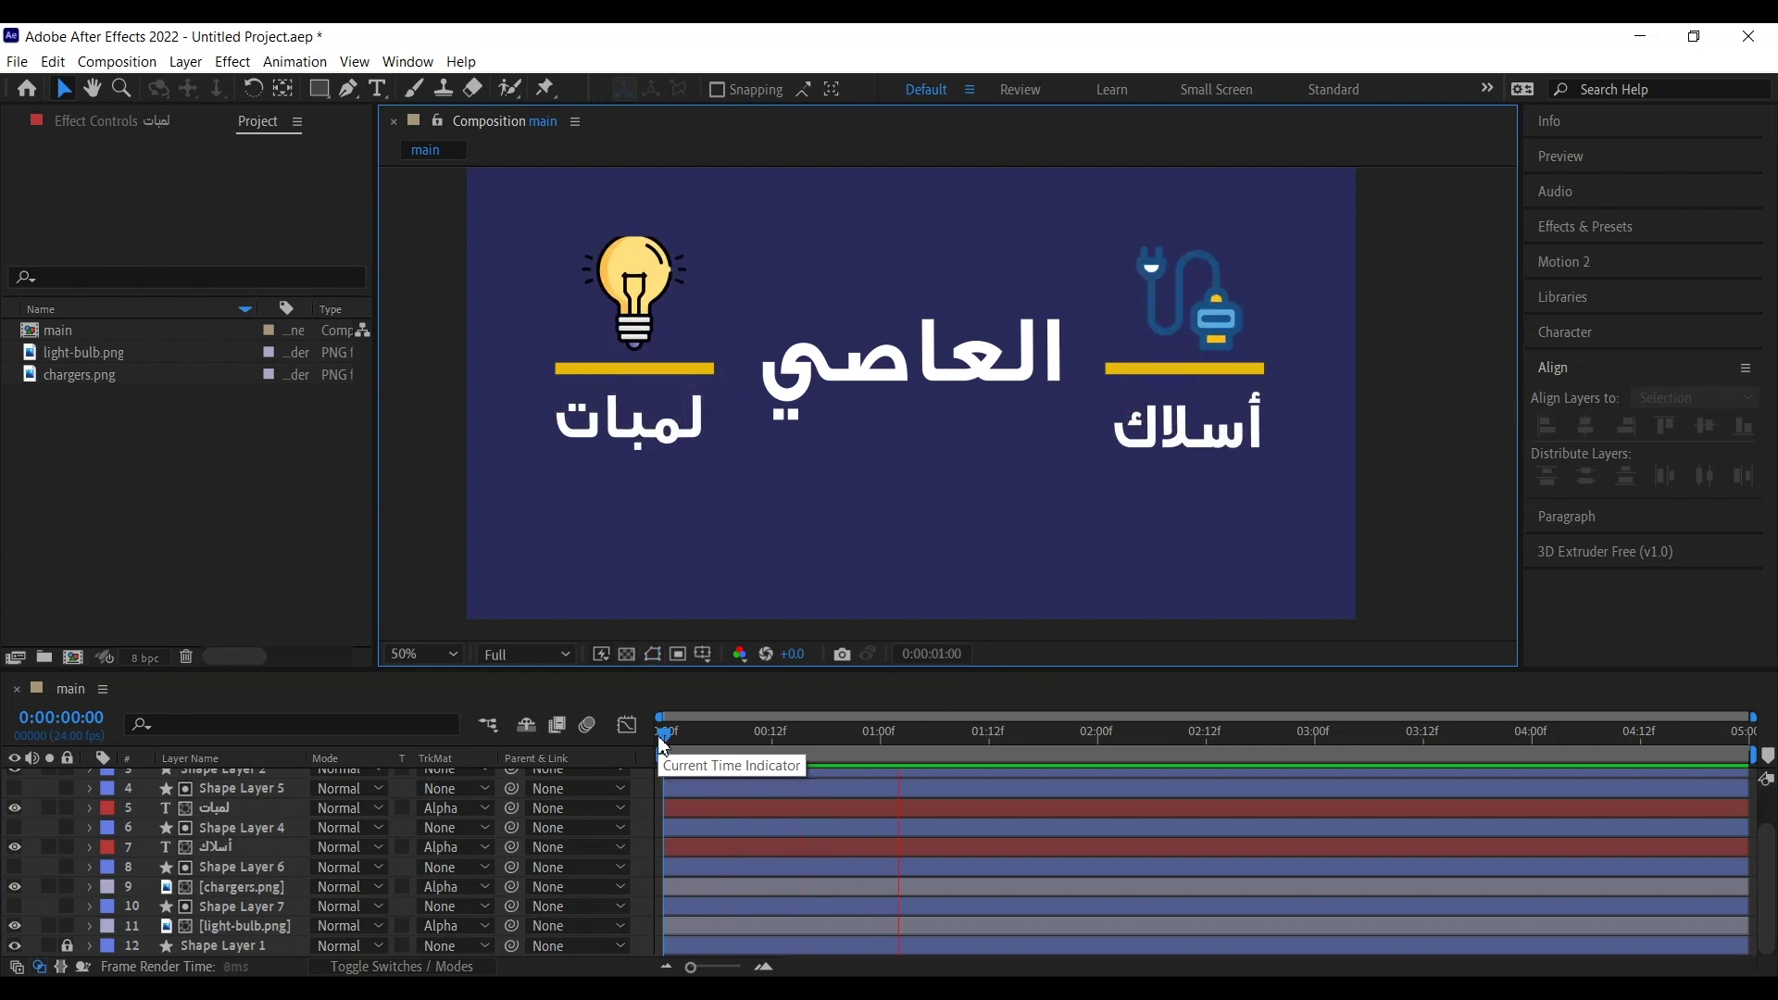
pyautogui.click(663, 736)
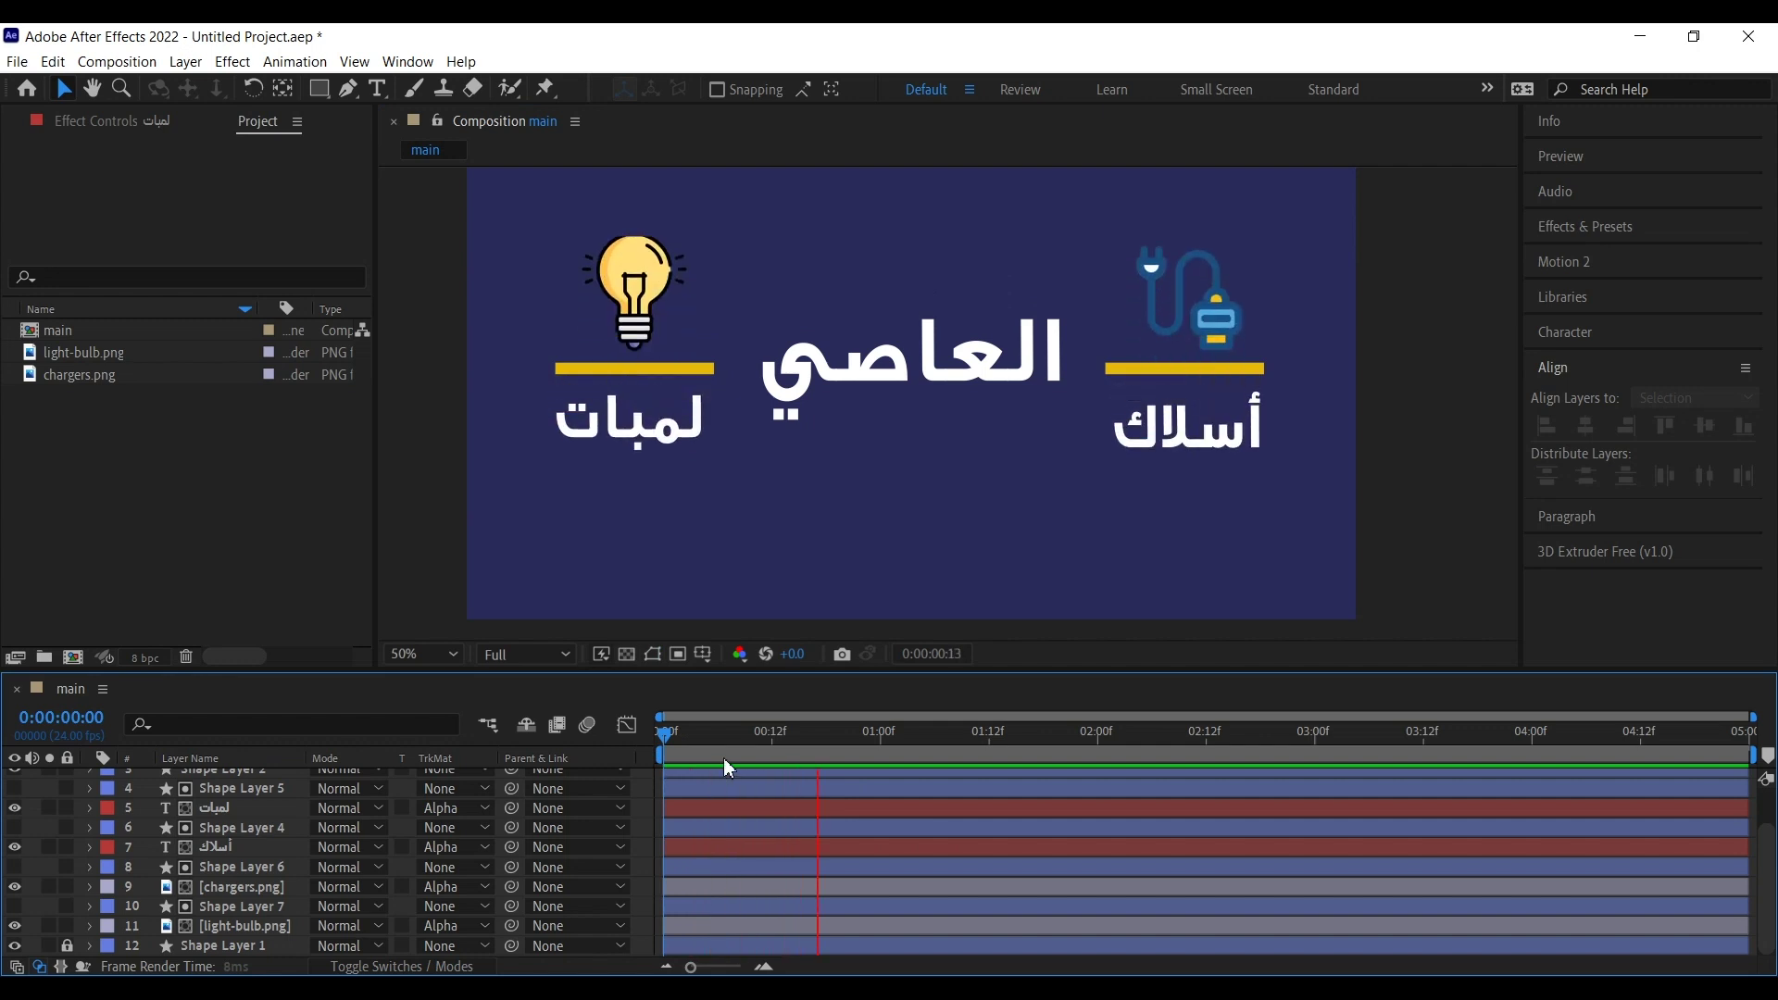
pyautogui.click(673, 732)
pyautogui.press('space')
pyautogui.click(682, 735)
pyautogui.moveTo(704, 756); pyautogui.dragTo(649, 702)
pyautogui.press('space')
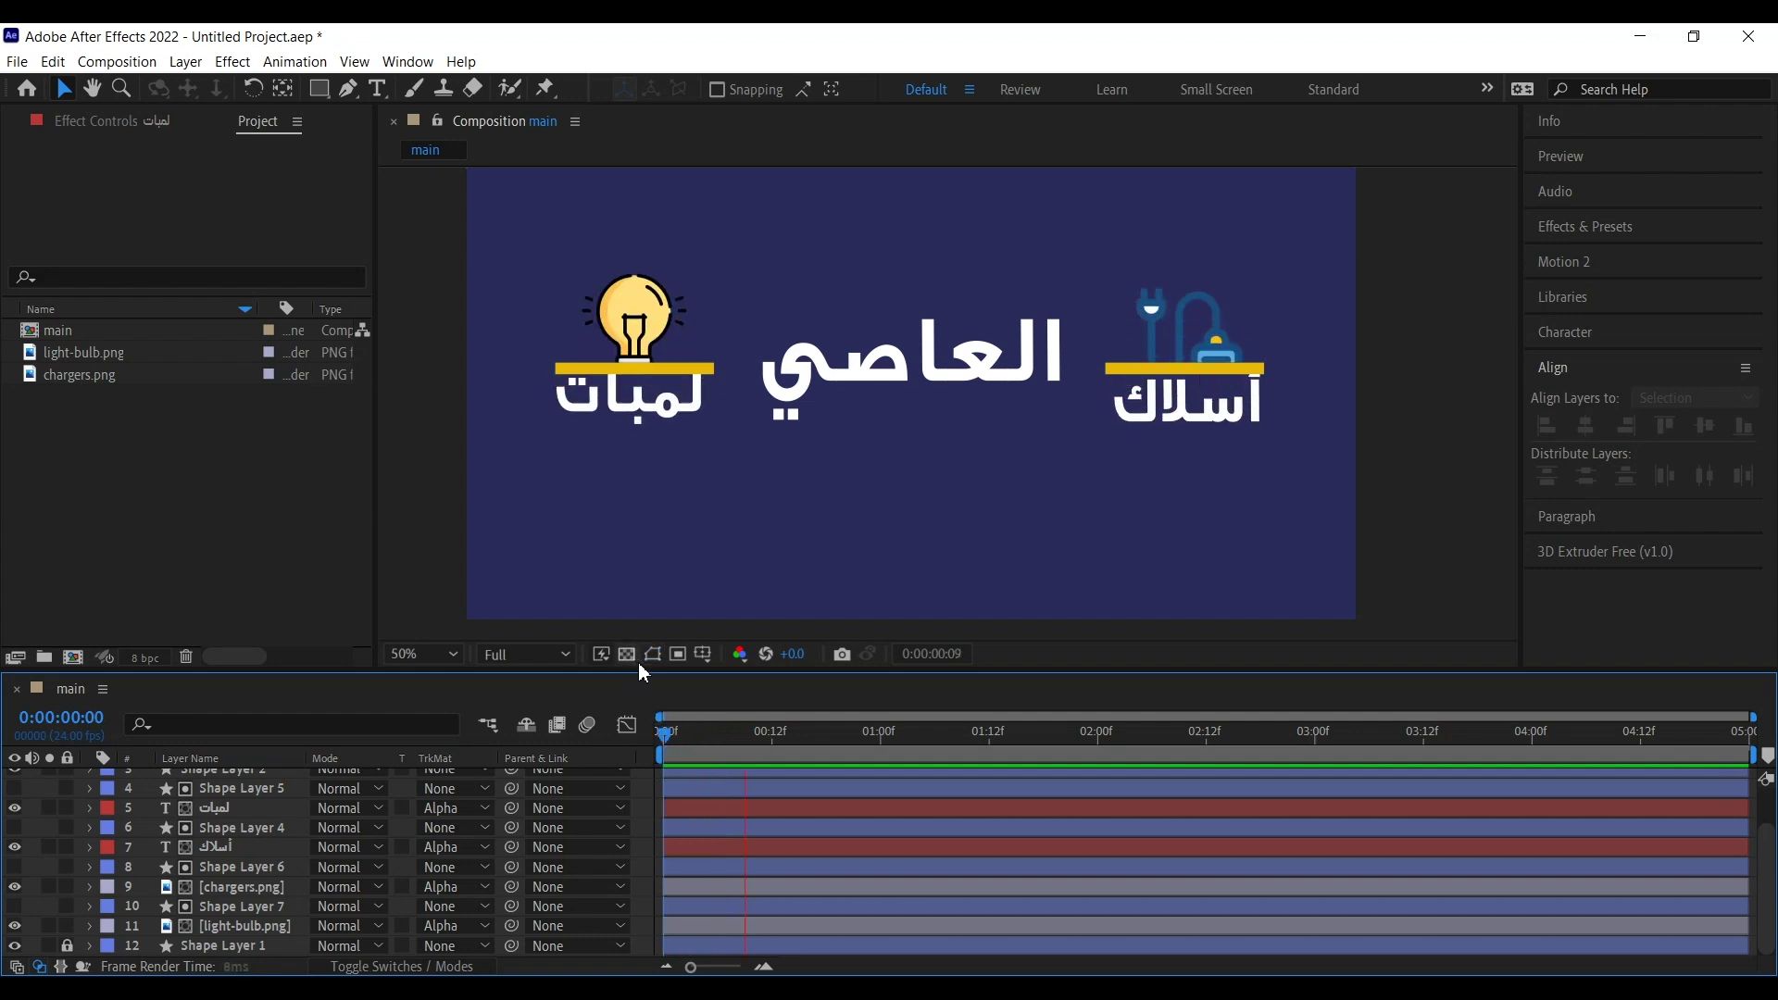
pyautogui.press('space')
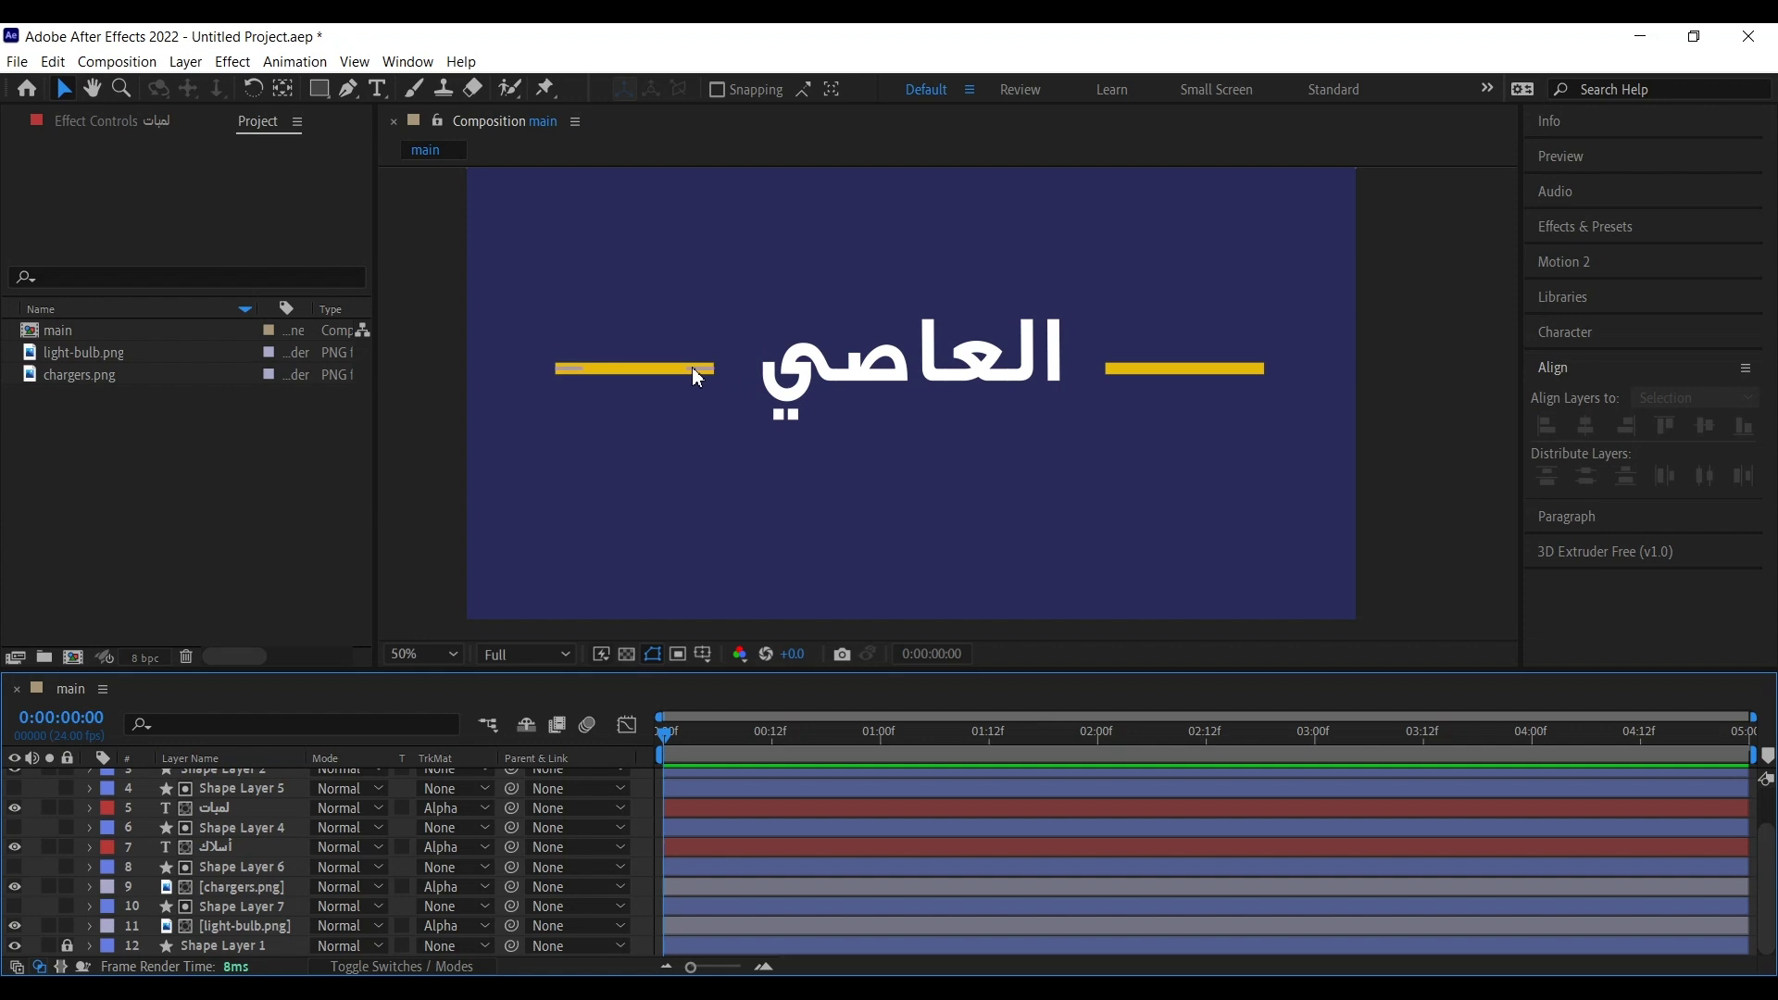
# Step: Reveal the central title text's Scale property and add keyframes for it at 0:00:00:00 and 0:00:00:12
pyautogui.click(1020, 346)
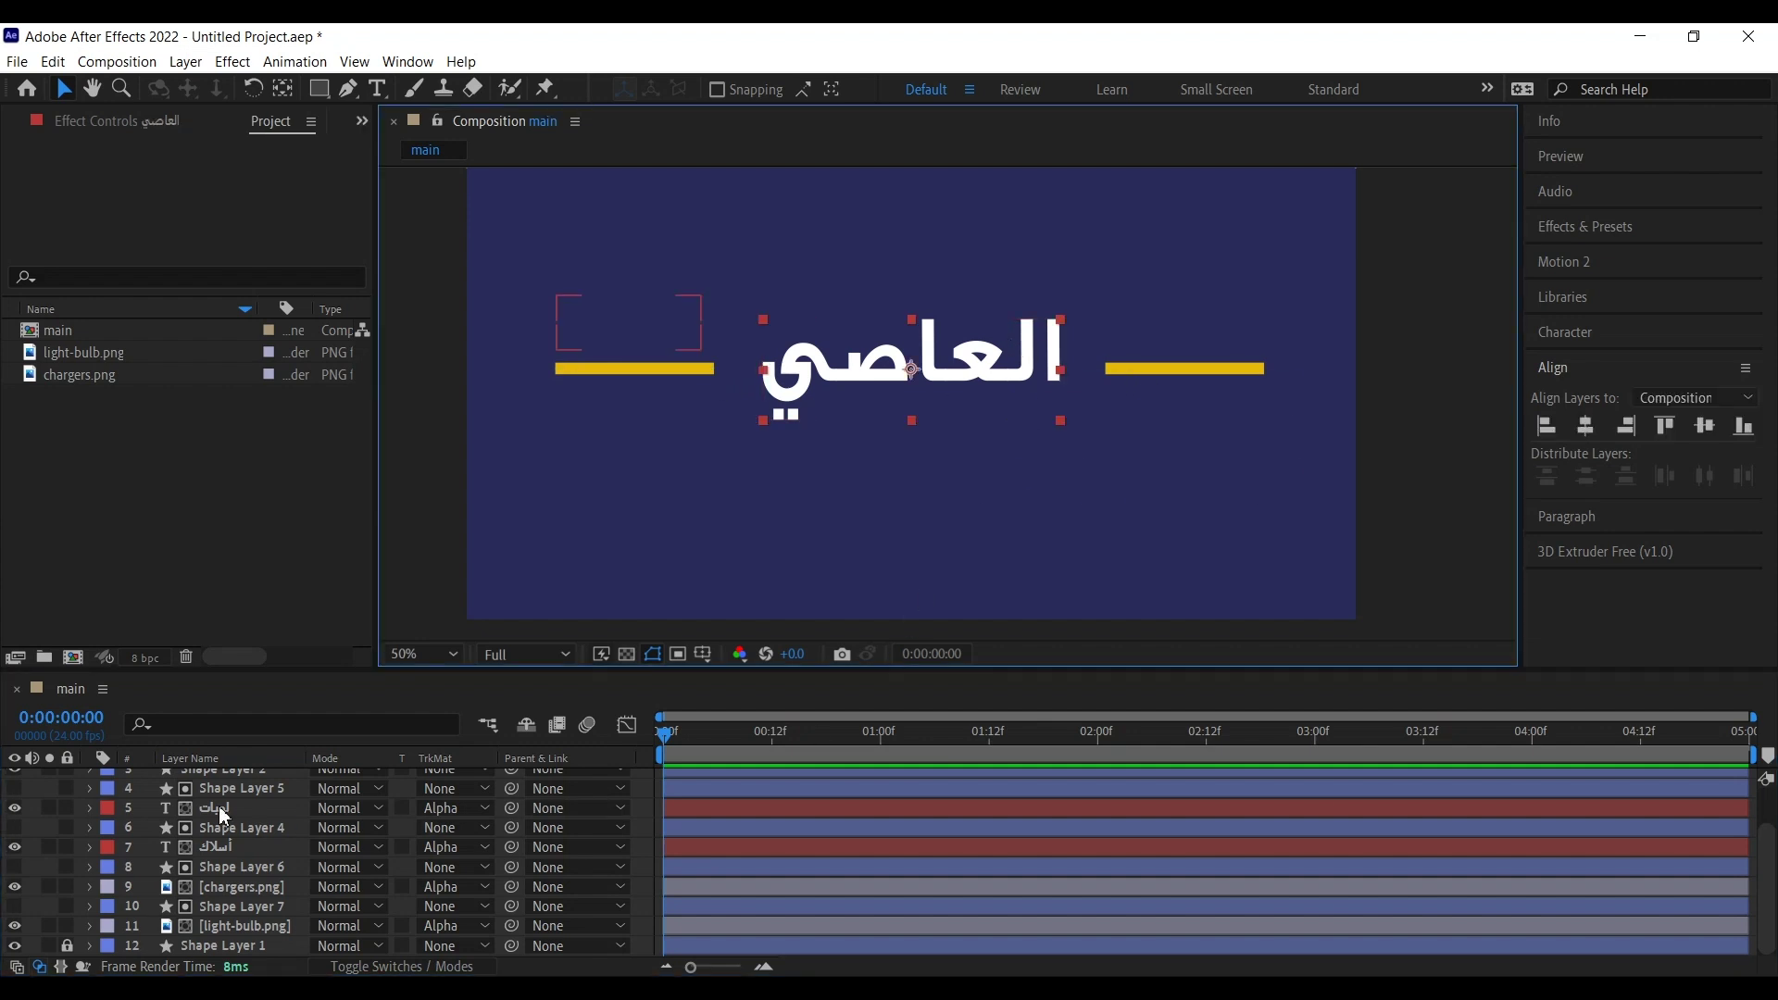
pyautogui.scroll(1, 250, 820)
pyautogui.click(228, 776)
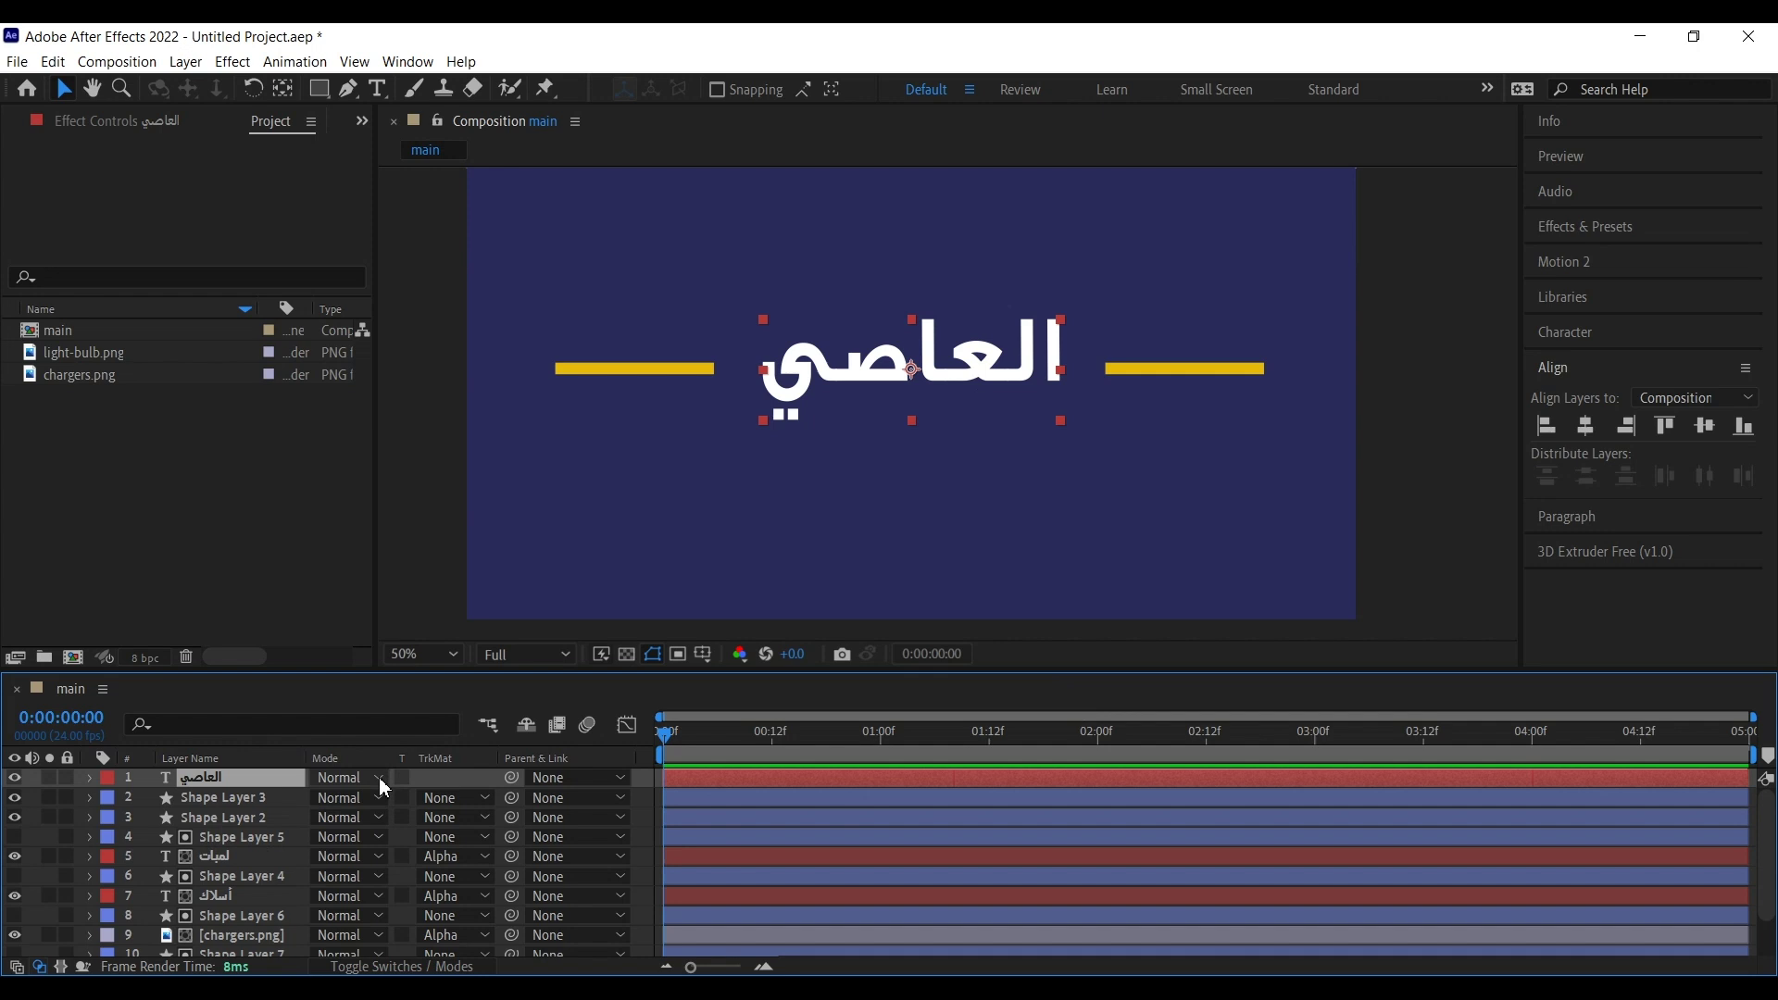
pyautogui.press('s')
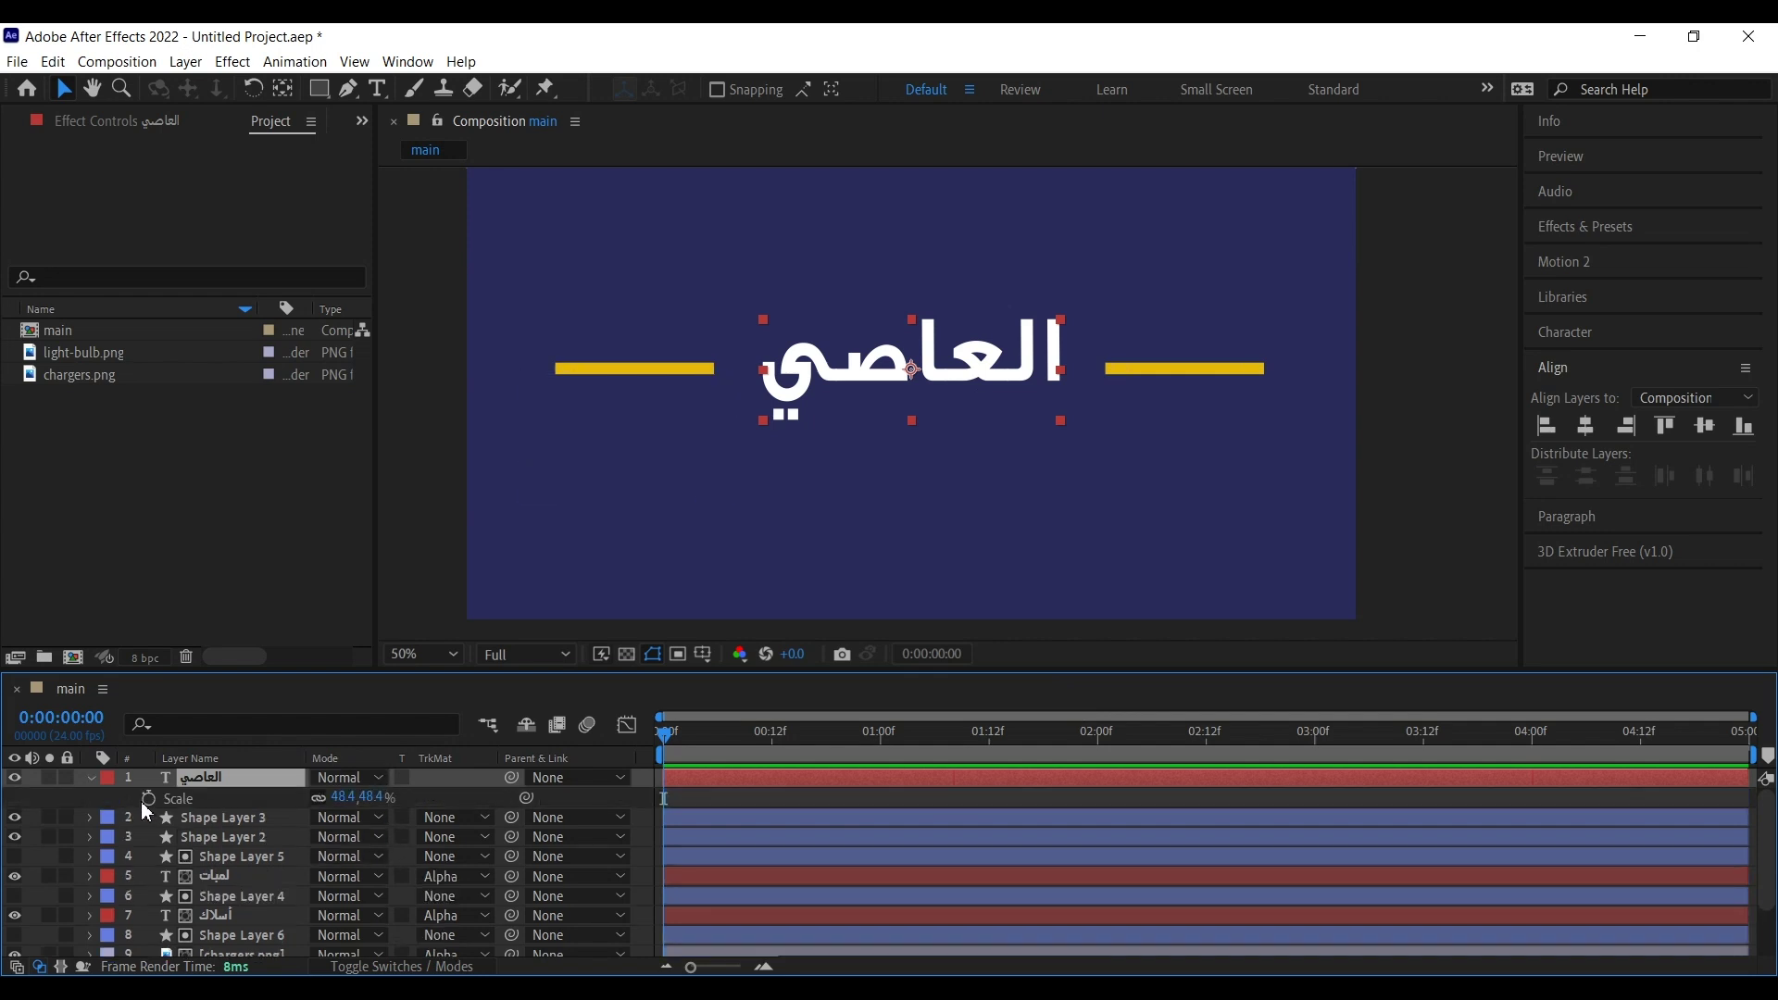
pyautogui.click(769, 744)
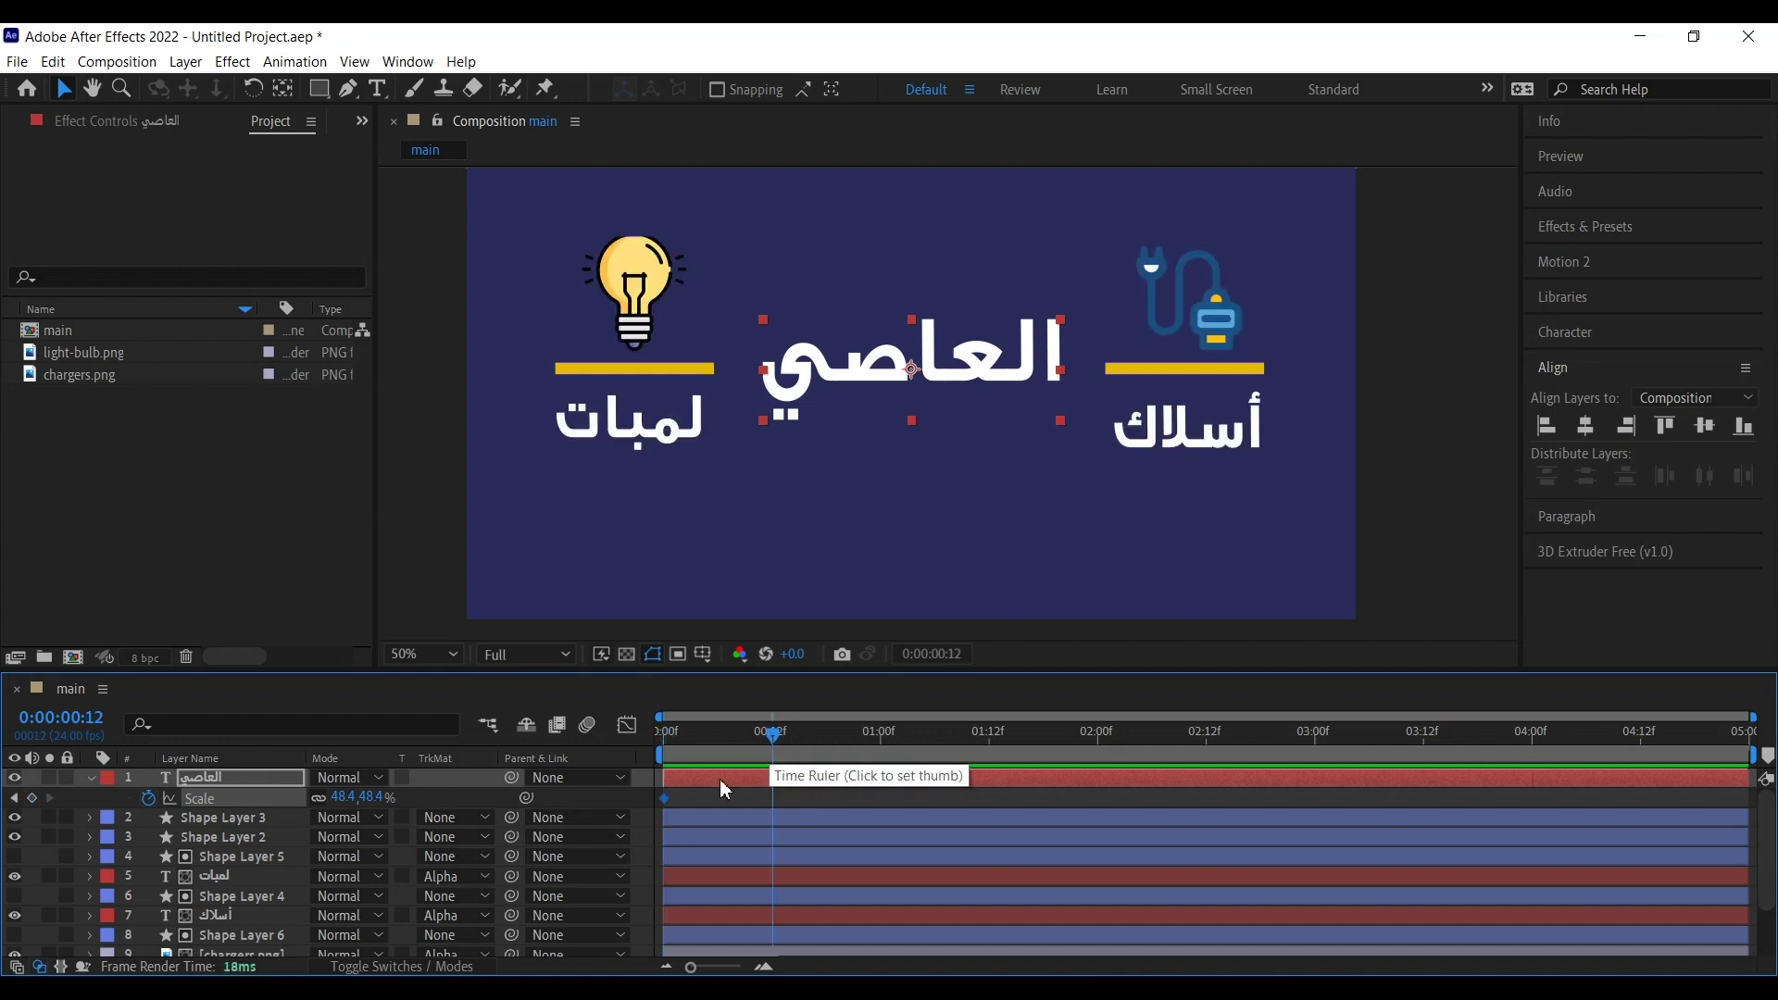
# Step: Set the central title's Scale to 0% at the 0:00:00:00 keyframe
pyautogui.click(15, 798)
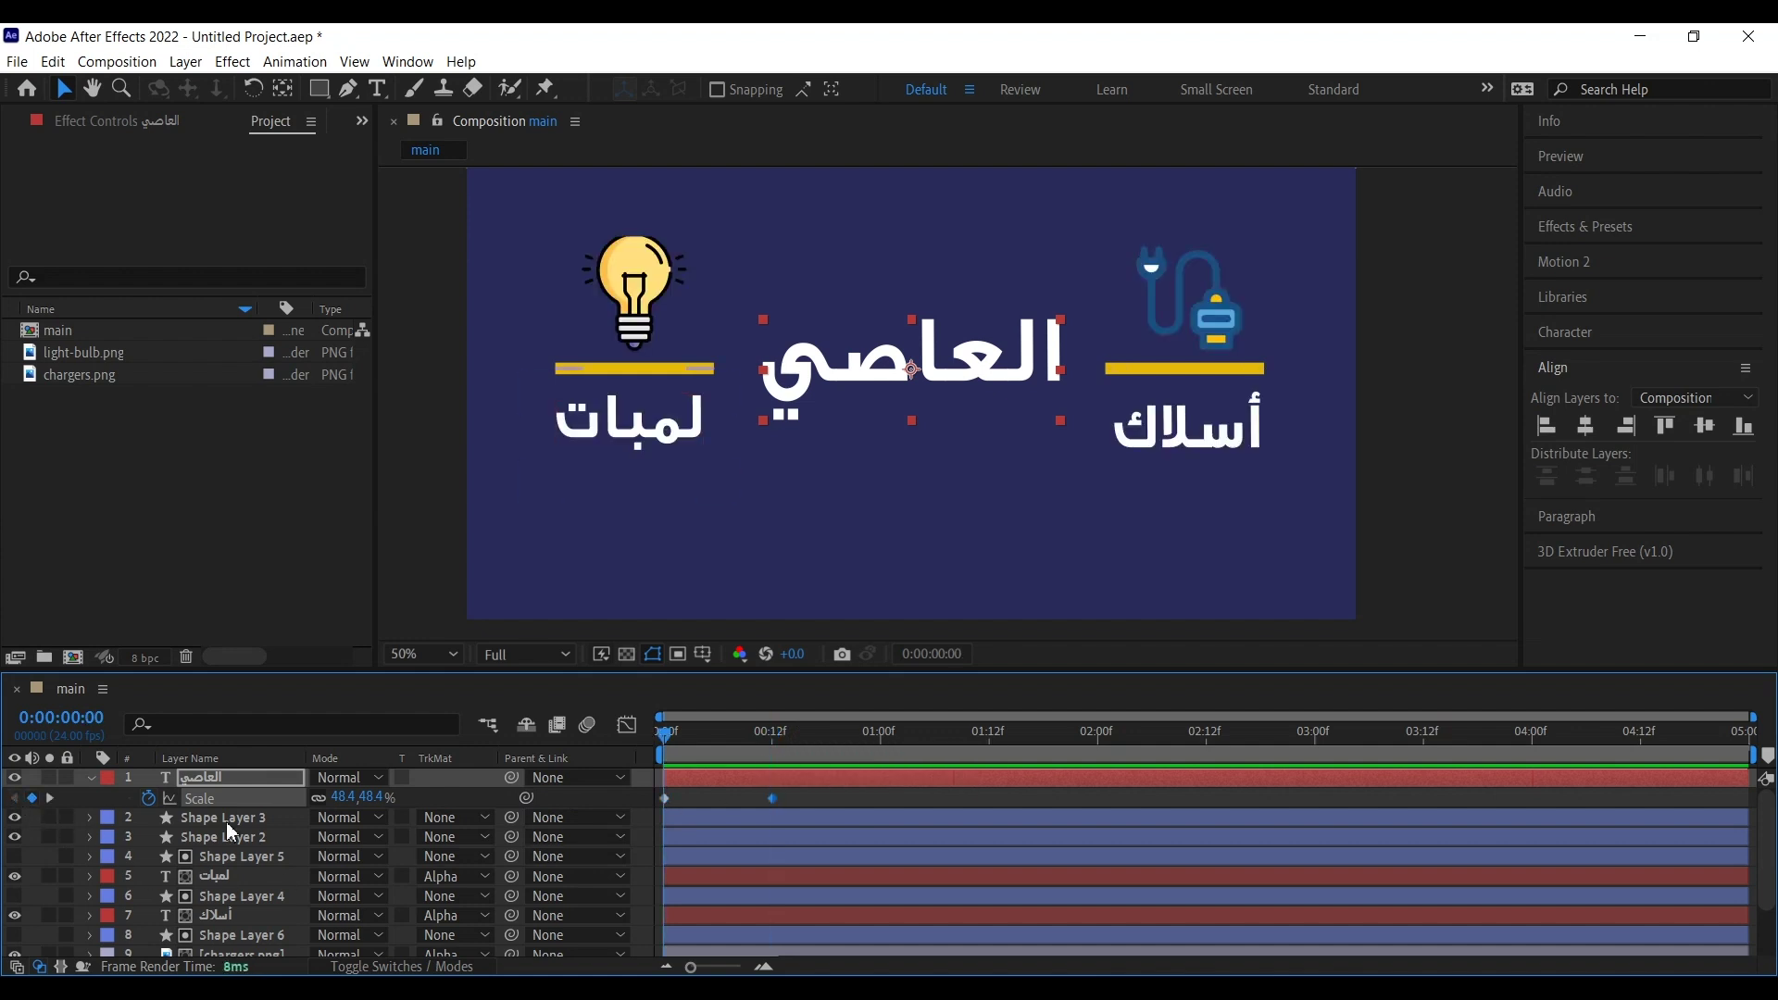
pyautogui.click(344, 798)
pyautogui.write('0')
pyautogui.press('Return')
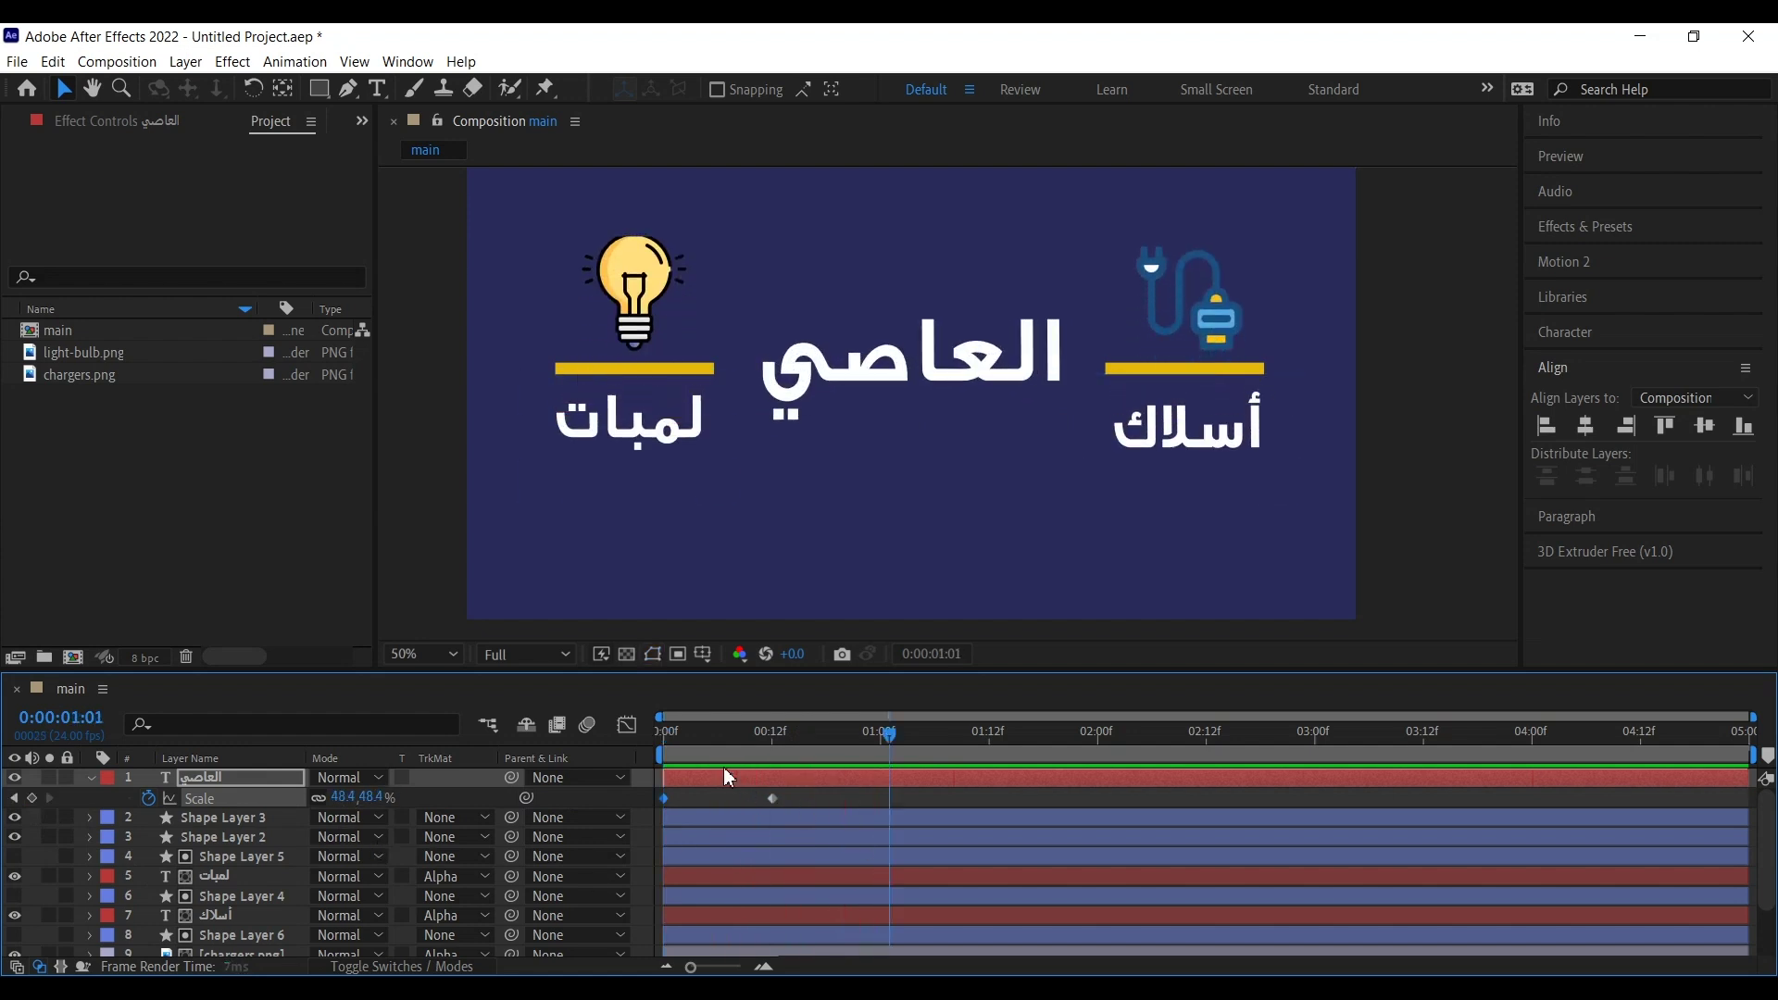
# Step: Add a Scale keyframe at 0:00:00:08 on the central title and set its value to 65%
pyautogui.click(737, 742)
pyautogui.moveTo(760, 750); pyautogui.dragTo(831, 780)
pyautogui.click(738, 735)
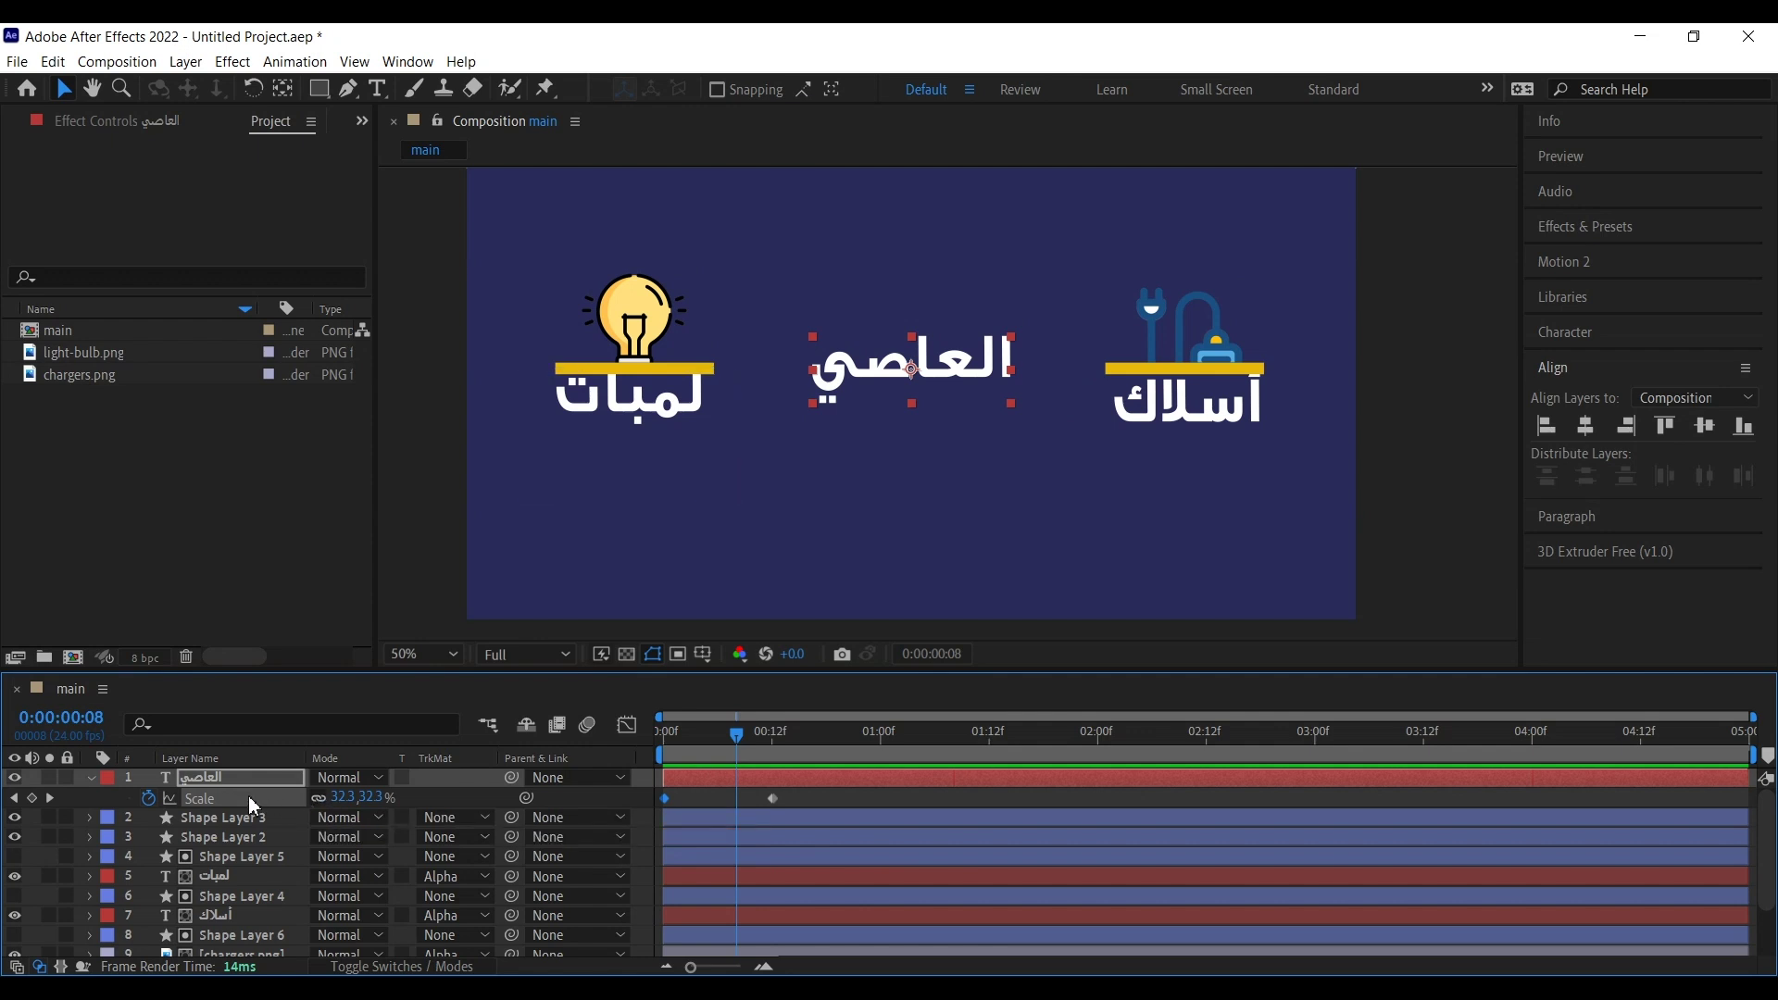
pyautogui.click(32, 798)
pyautogui.click(50, 798)
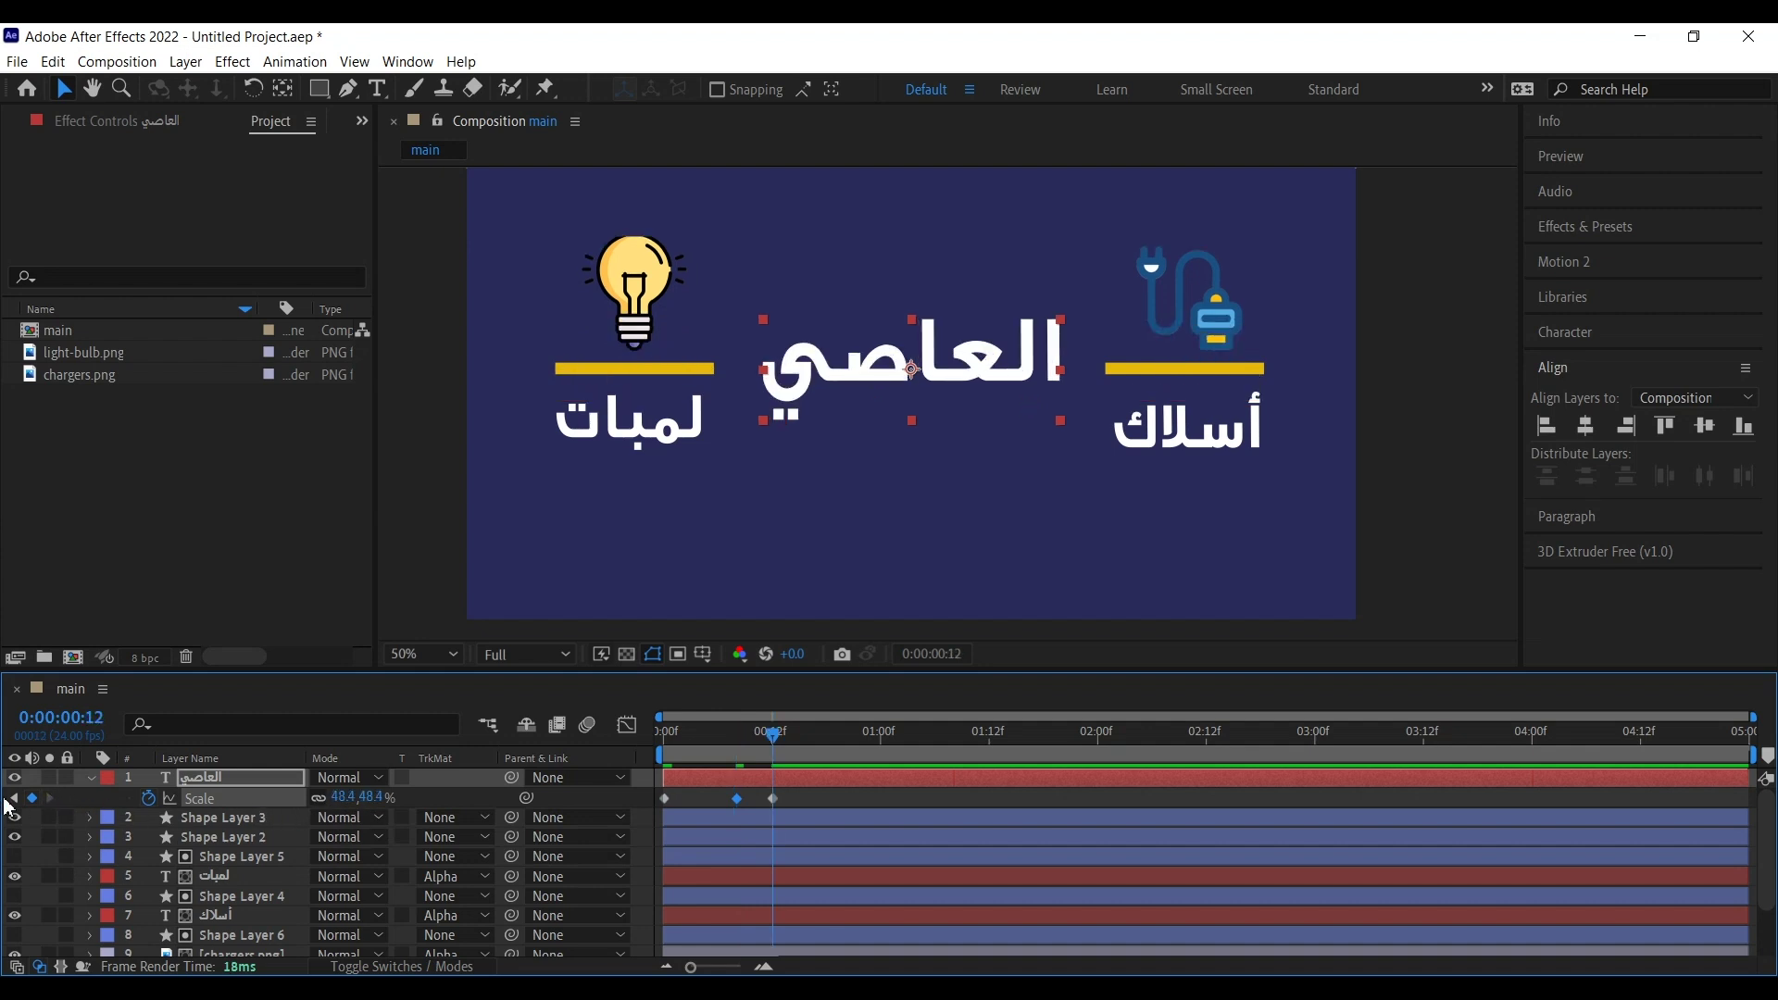
pyautogui.click(13, 799)
pyautogui.click(345, 798)
pyautogui.write('65')
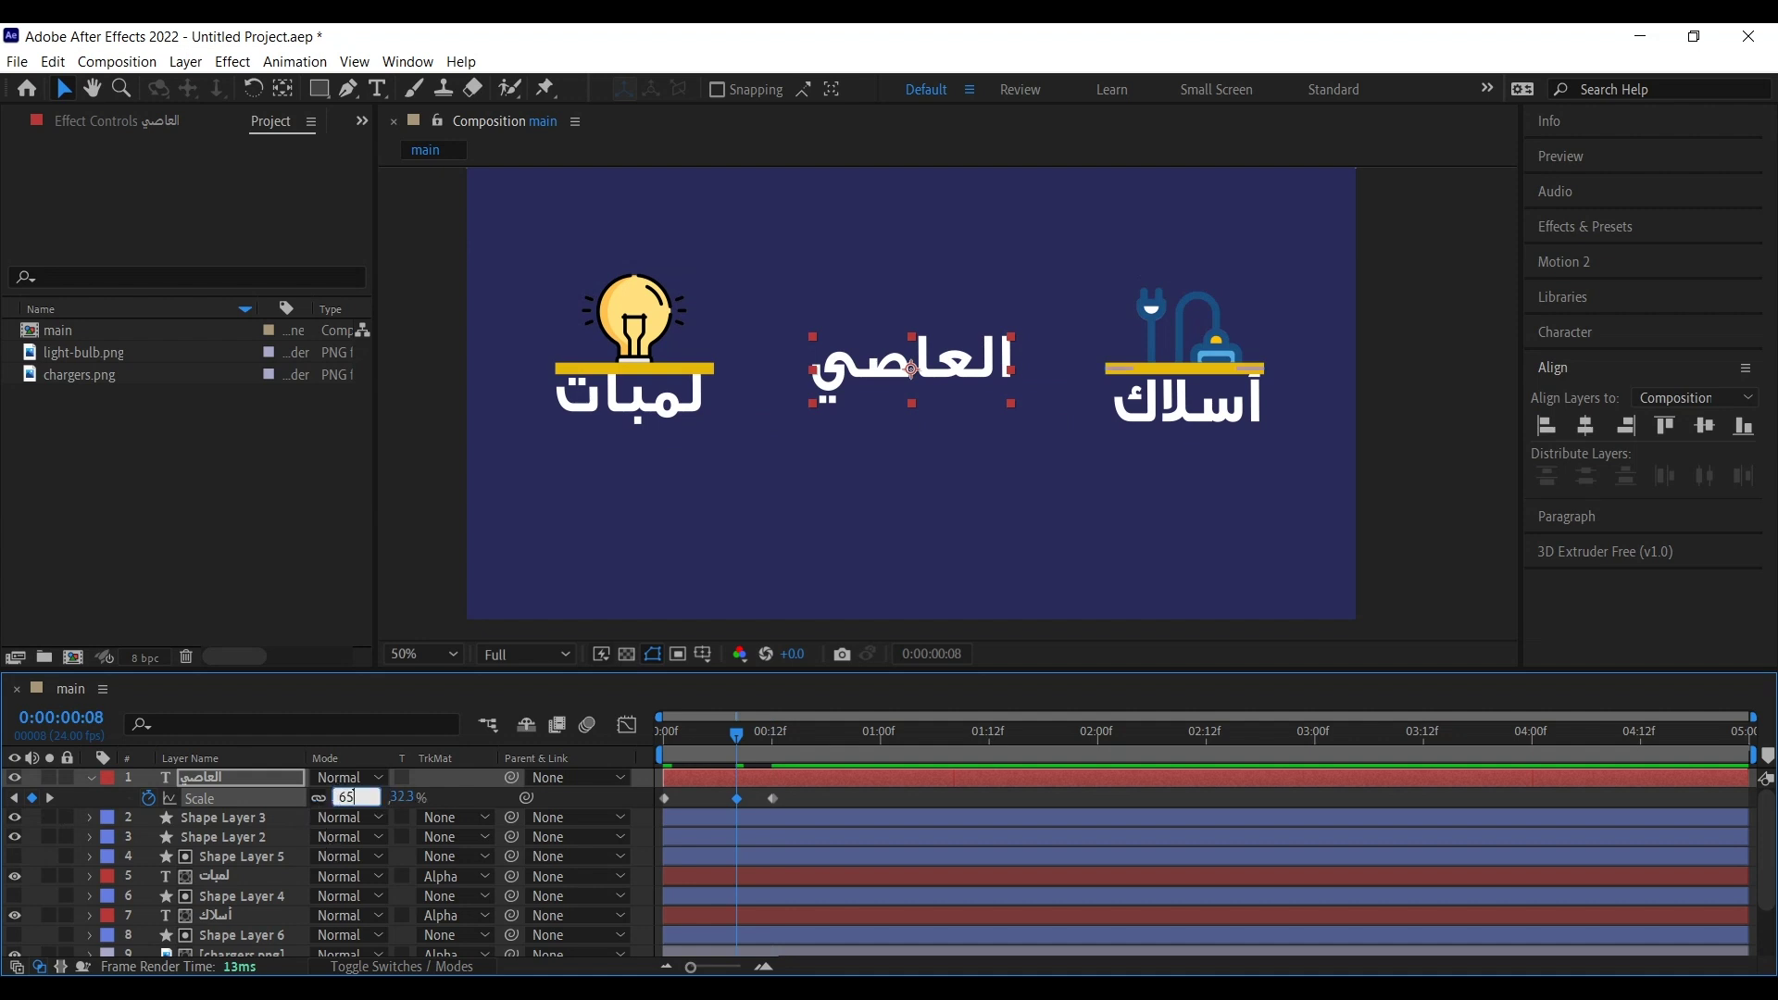
pyautogui.click(692, 531)
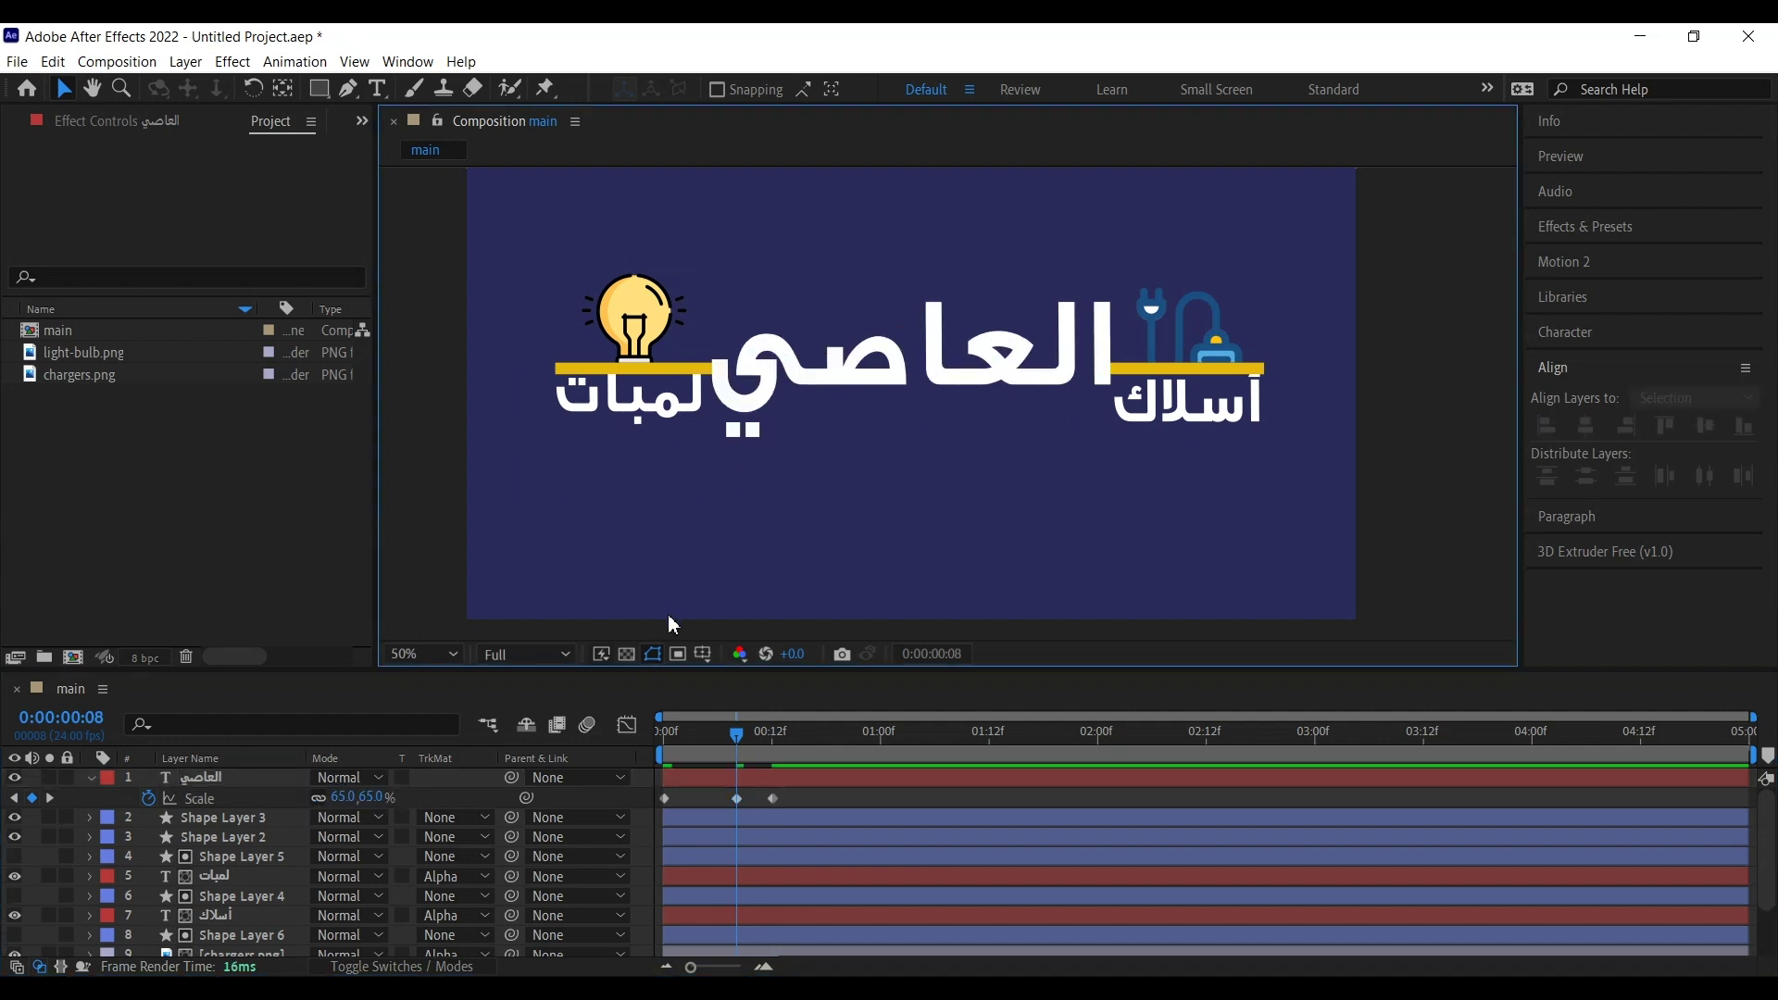
# Step: Play the composition from the start to check the title's overshooting scale animation
pyautogui.click(654, 743)
pyautogui.press('space')
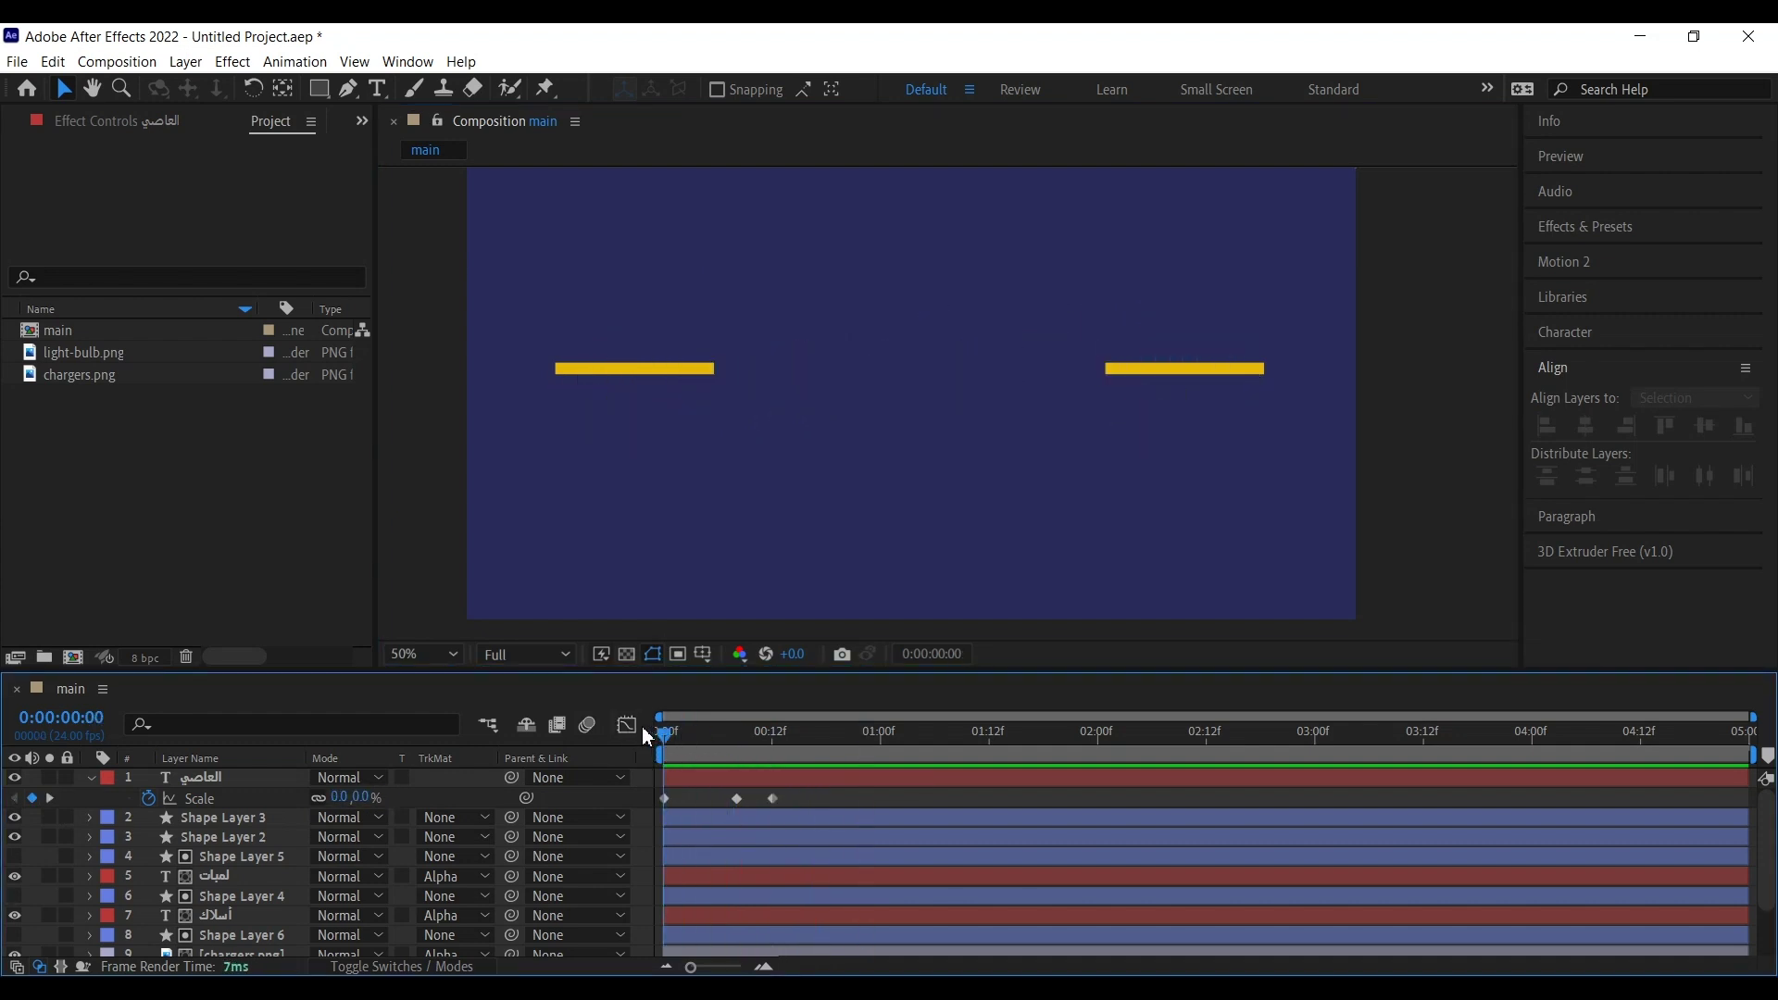
pyautogui.click(835, 803)
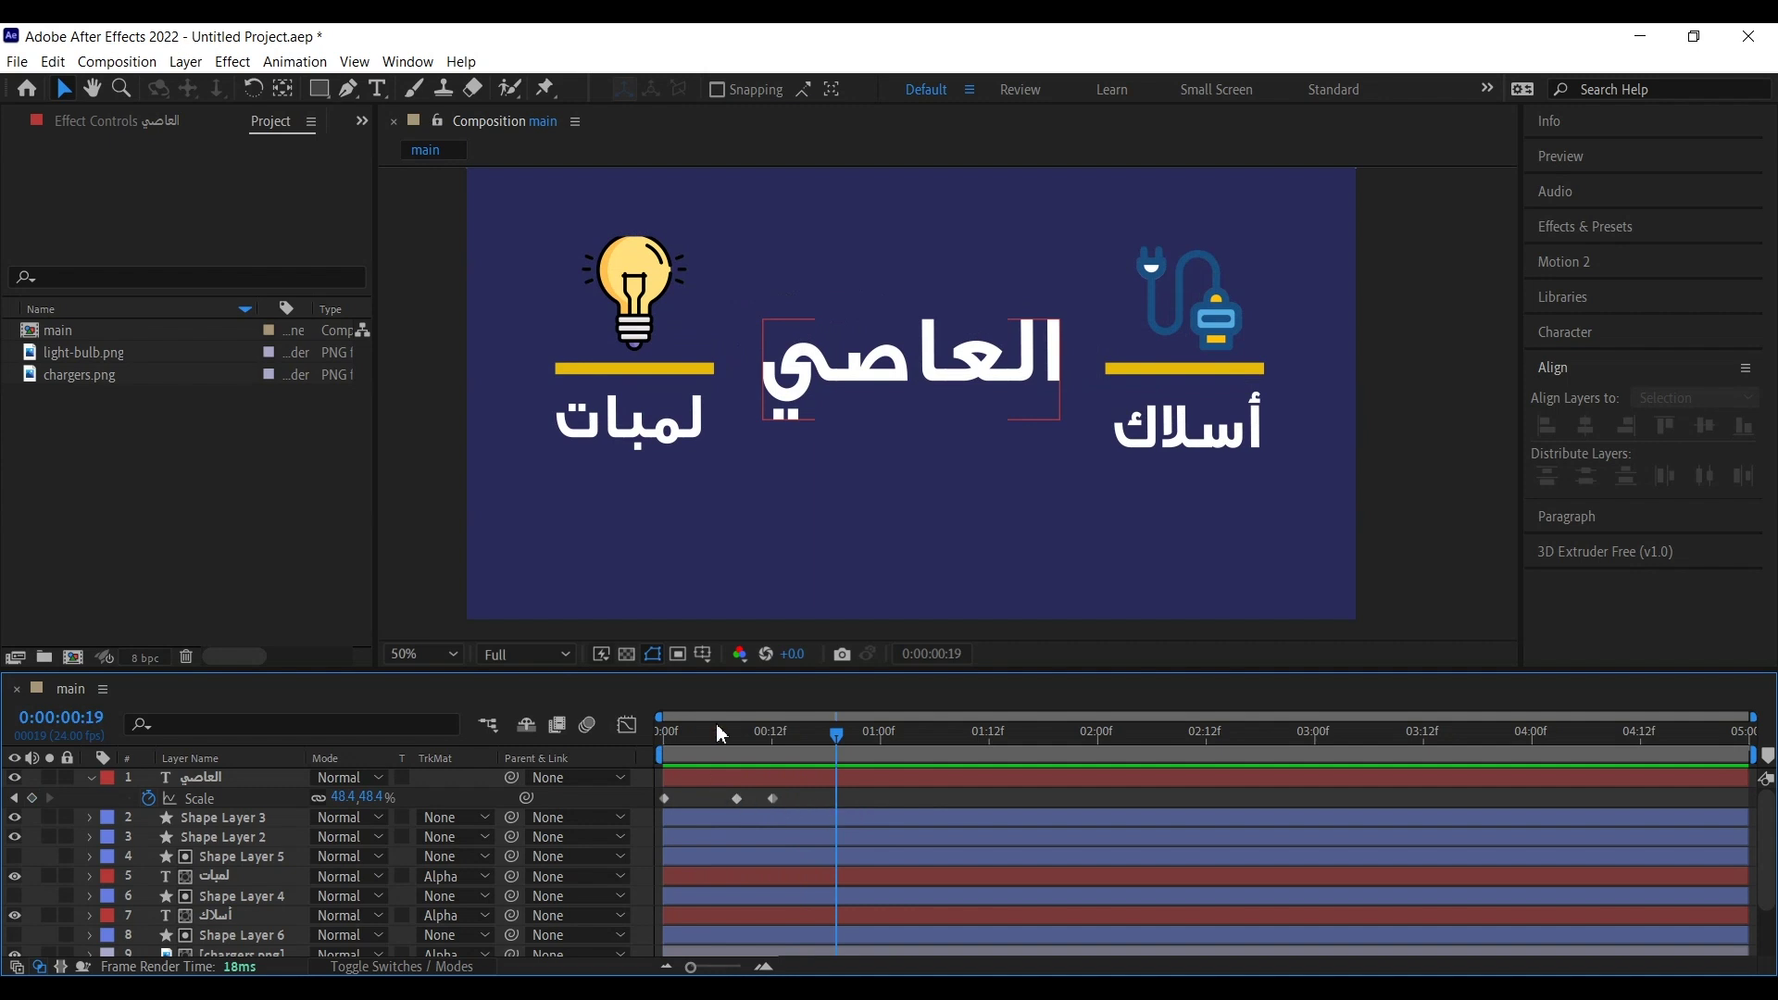
# Step: Move the title's last two Scale keyframes to about 0:00:00:10 and 0:00:00:15 and preview the slower animation
pyautogui.moveTo(807, 798); pyautogui.dragTo(696, 807)
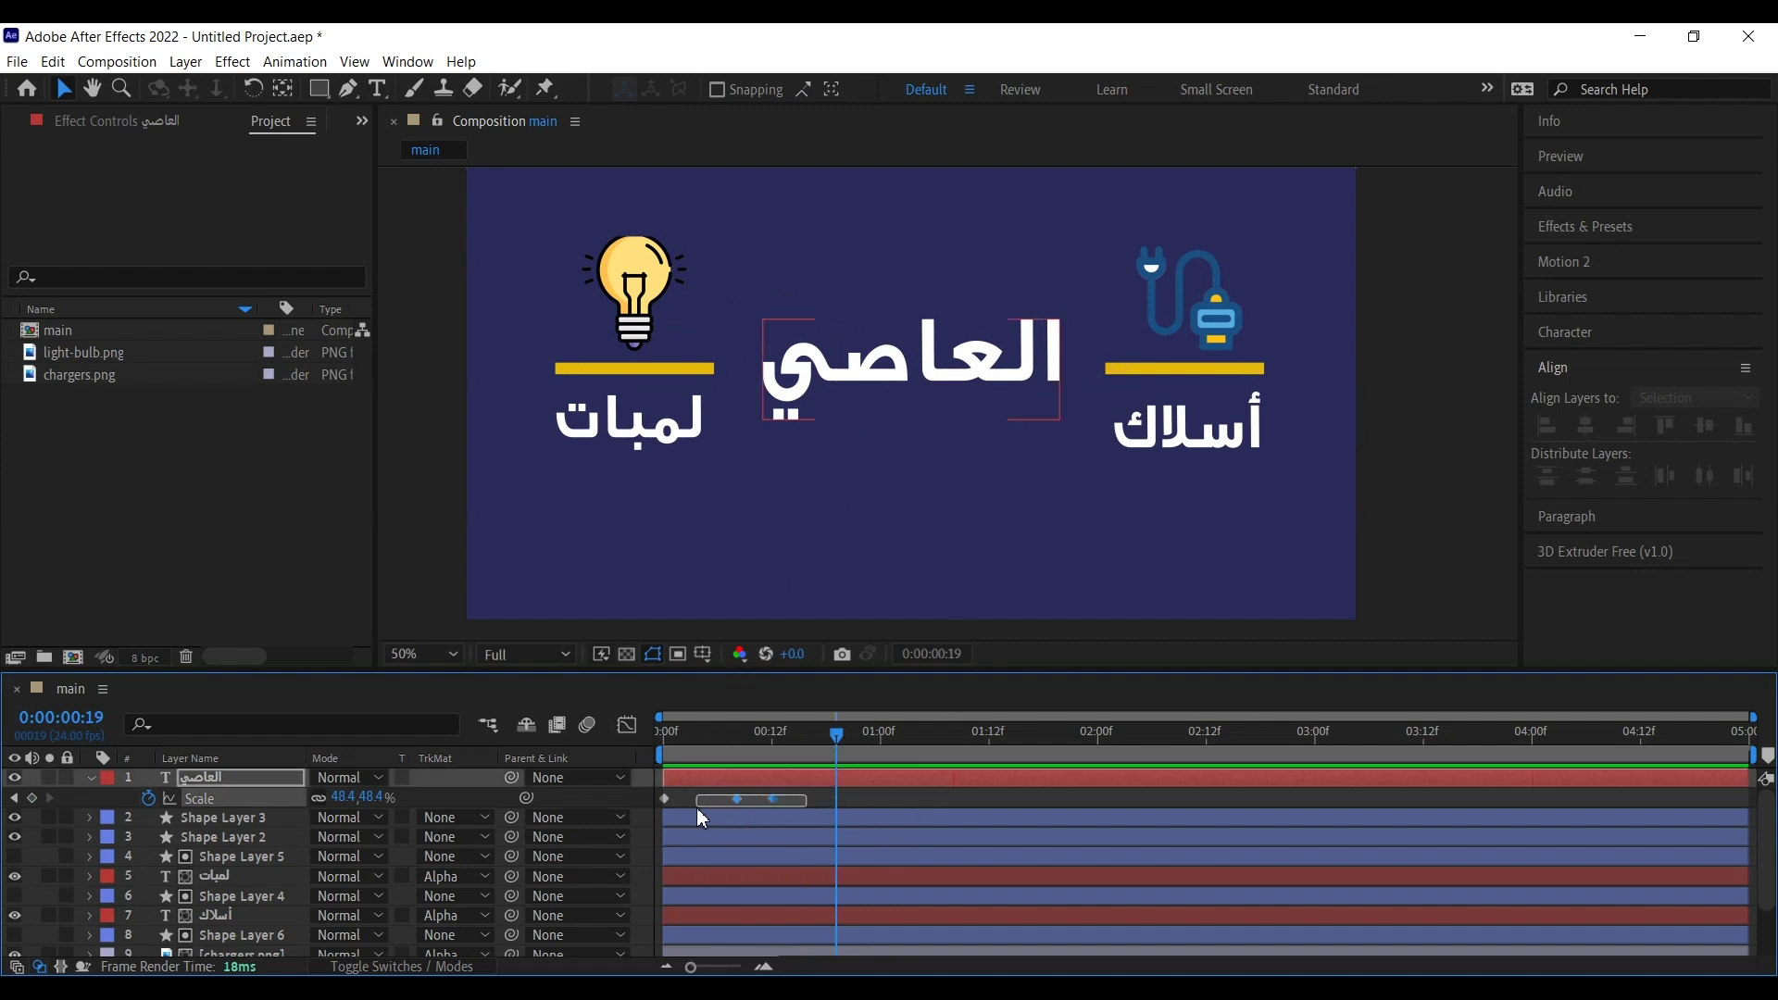
pyautogui.click(785, 800)
pyautogui.moveTo(775, 799)
pyautogui.mouseDown()
pyautogui.moveTo(801, 798)
pyautogui.moveTo(759, 812)
pyautogui.mouseUp()
pyautogui.press('Home')
pyautogui.press('space')
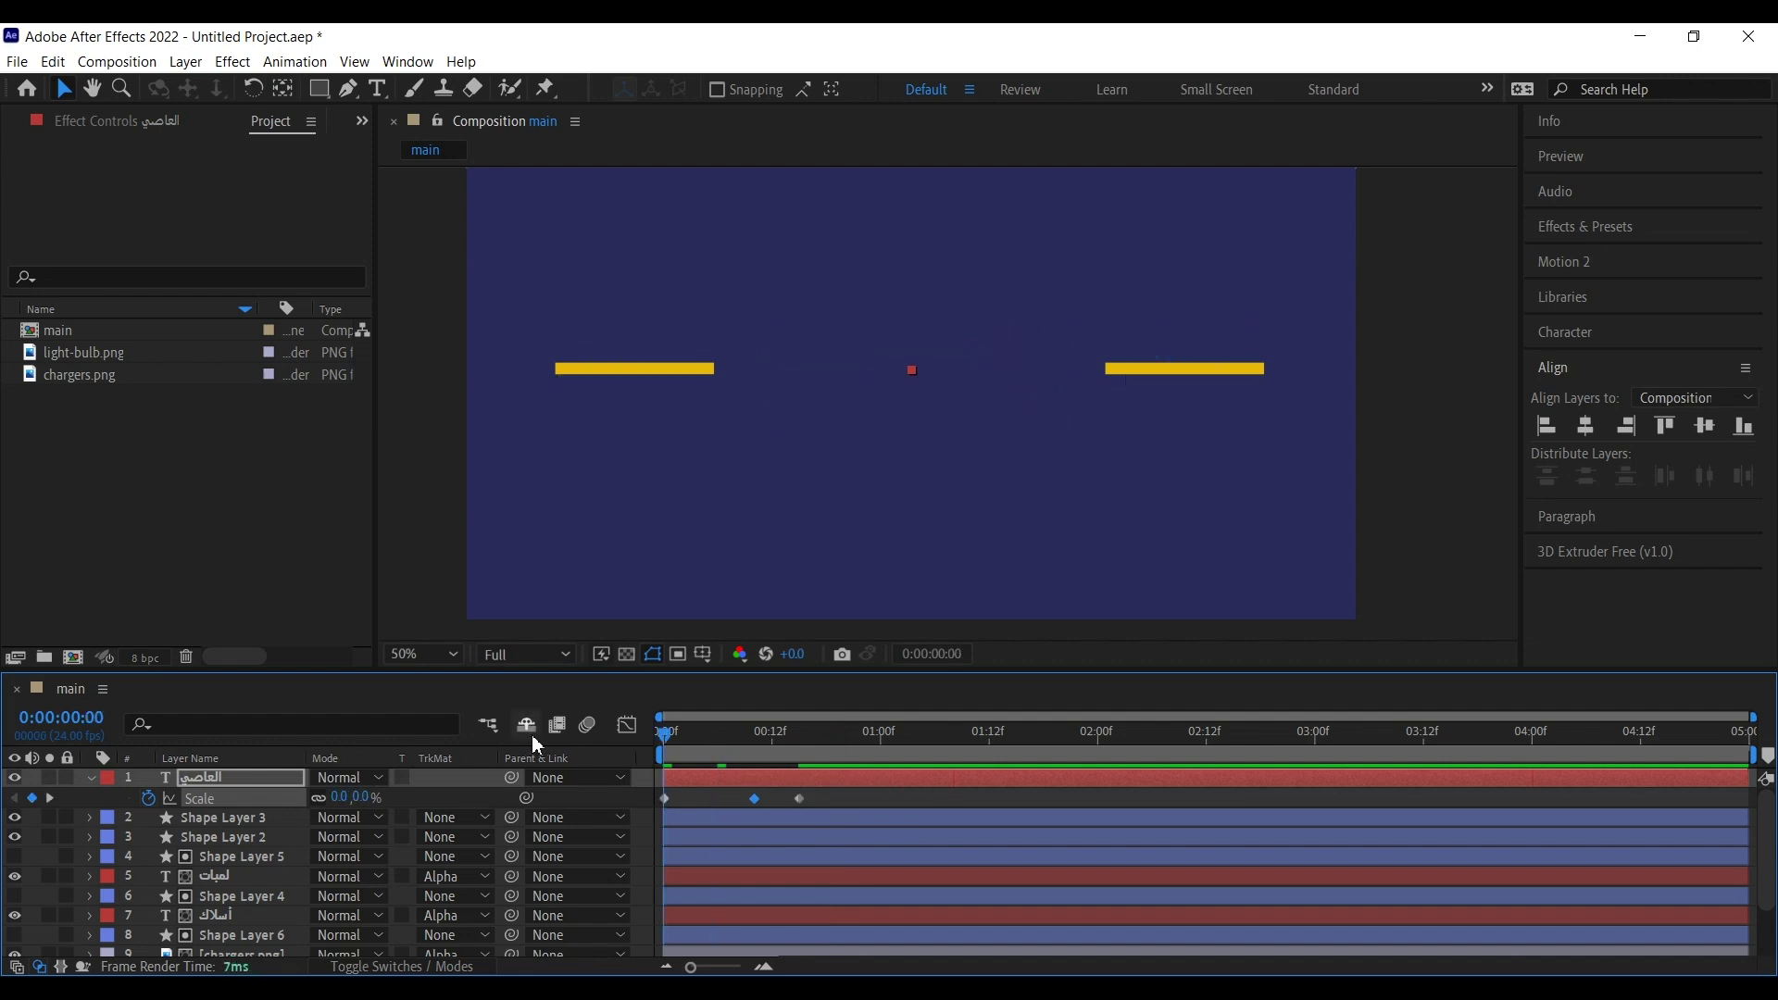
pyautogui.press('space')
# Step: Apply Easy Ease to all three Scale keyframes of the title and preview the animation from the start
pyautogui.moveTo(831, 793); pyautogui.dragTo(664, 803)
pyautogui.moveTo(820, 789); pyautogui.dragTo(575, 817)
pyautogui.rightClick(669, 810)
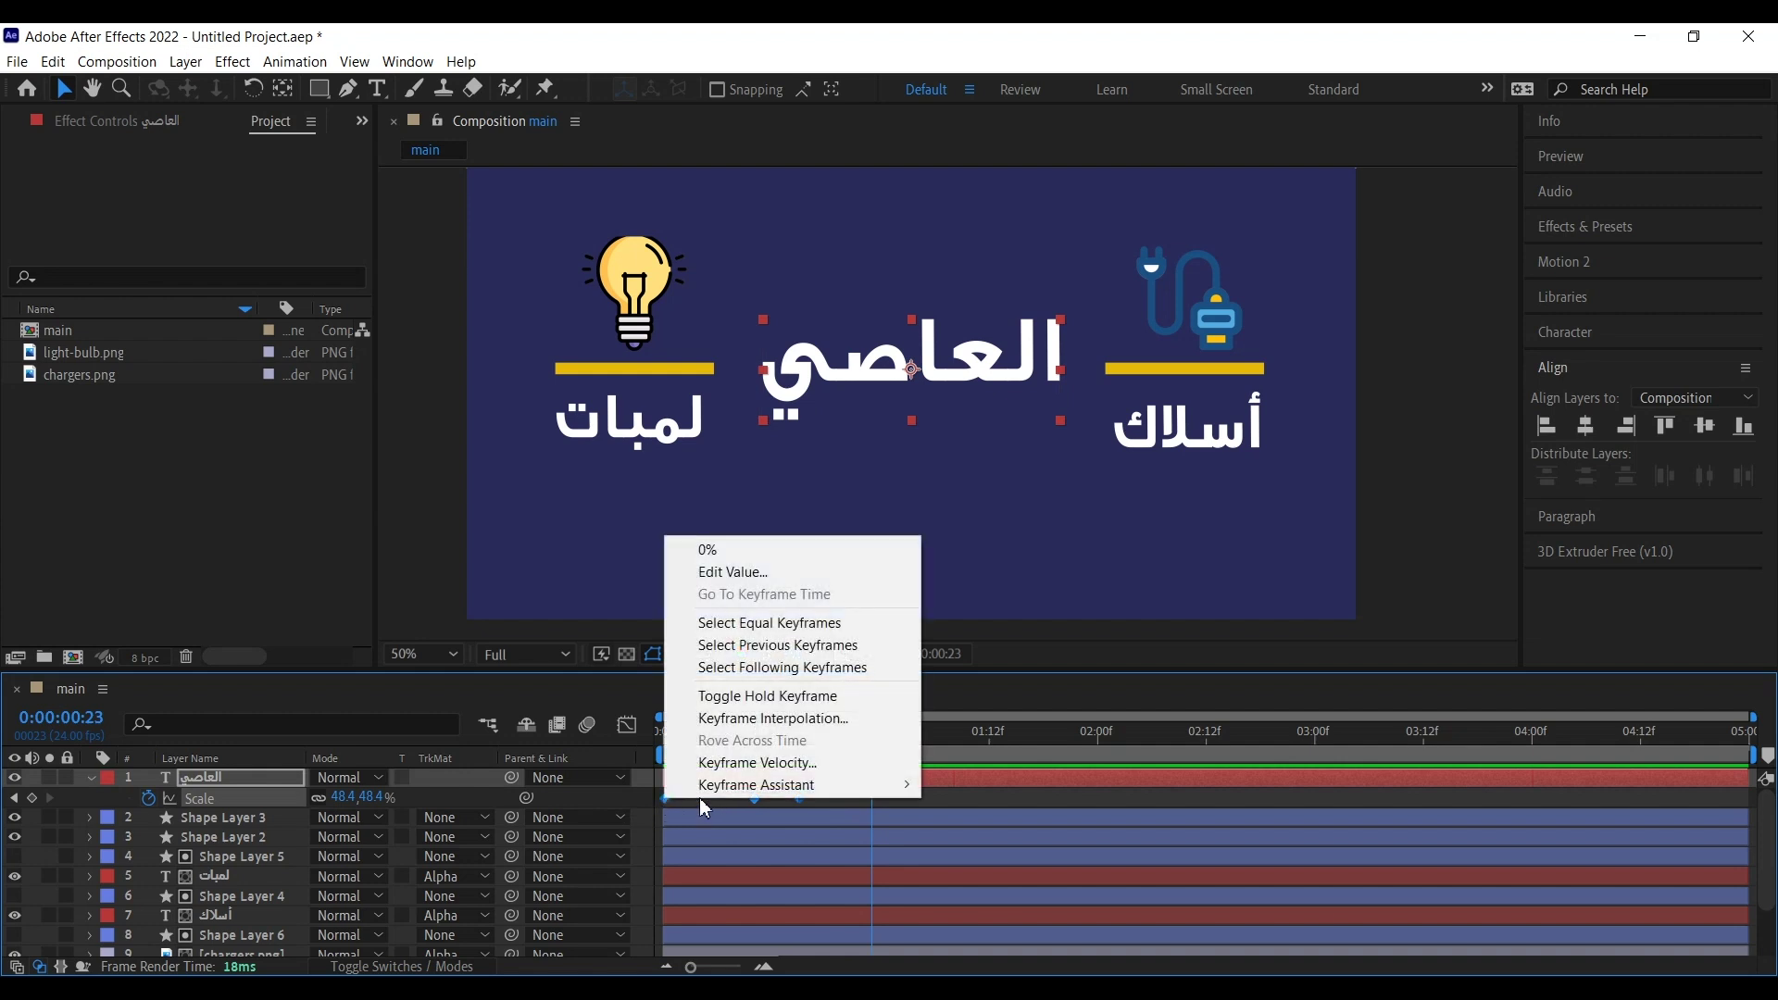
pyautogui.moveTo(833, 786)
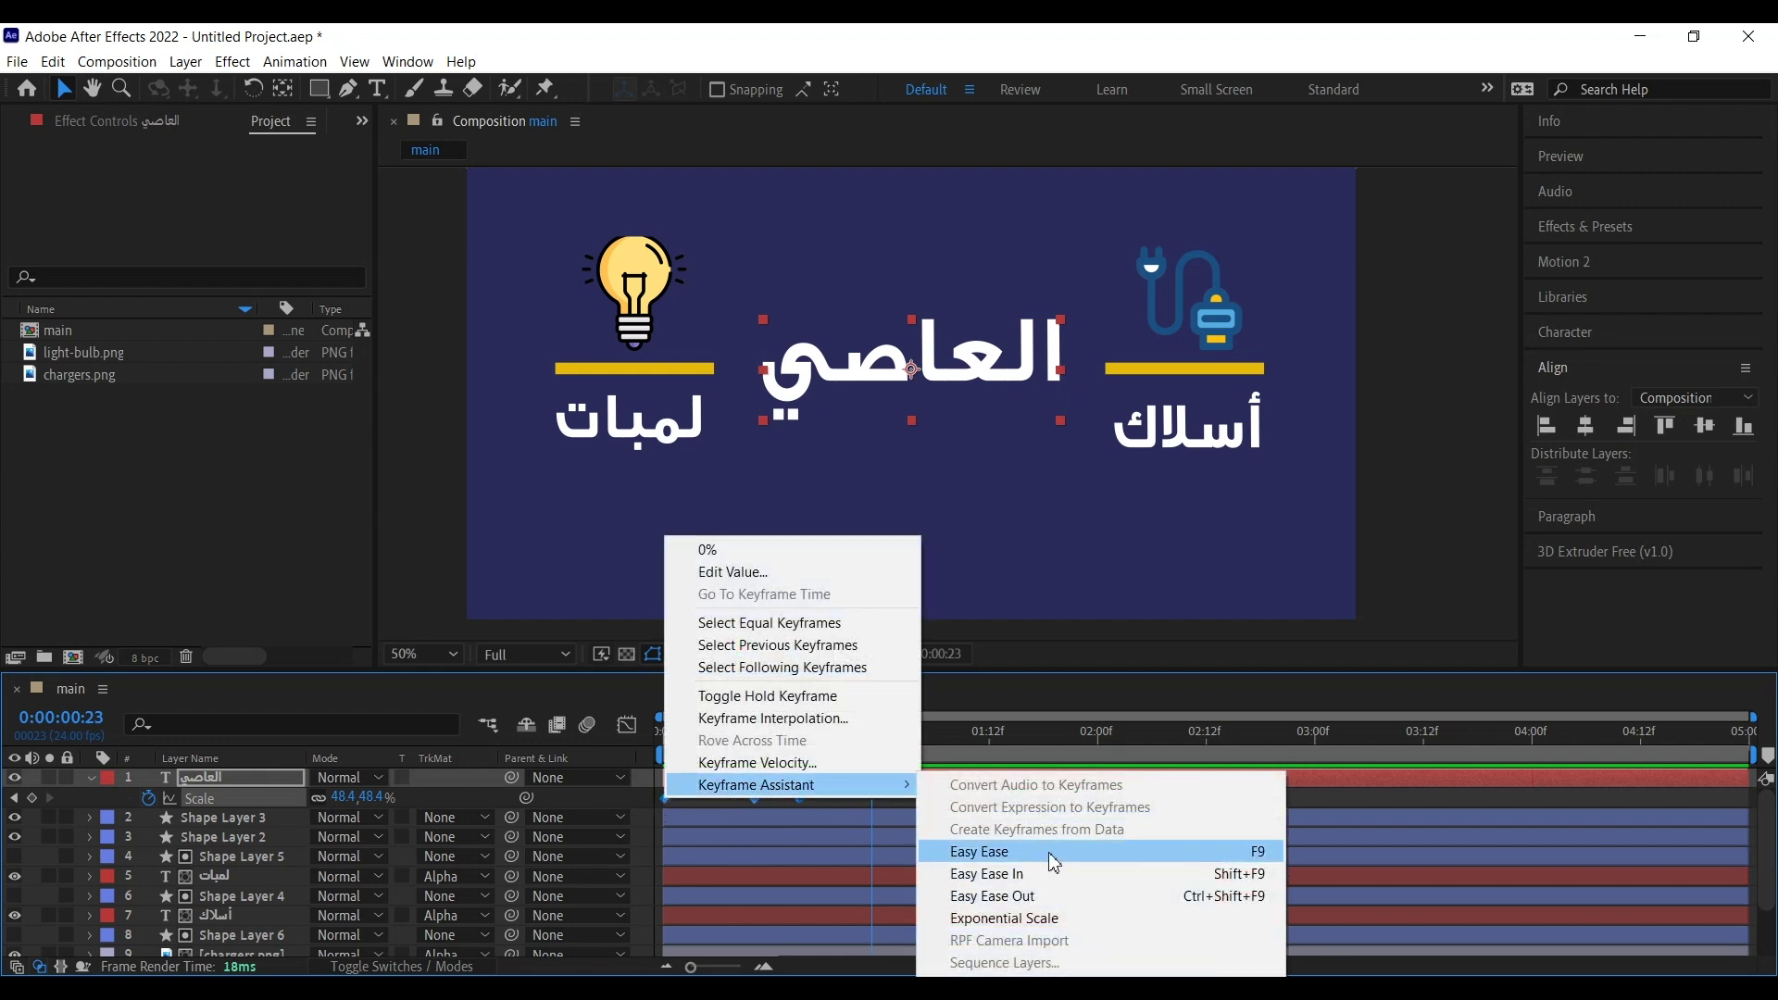
pyautogui.click(1210, 856)
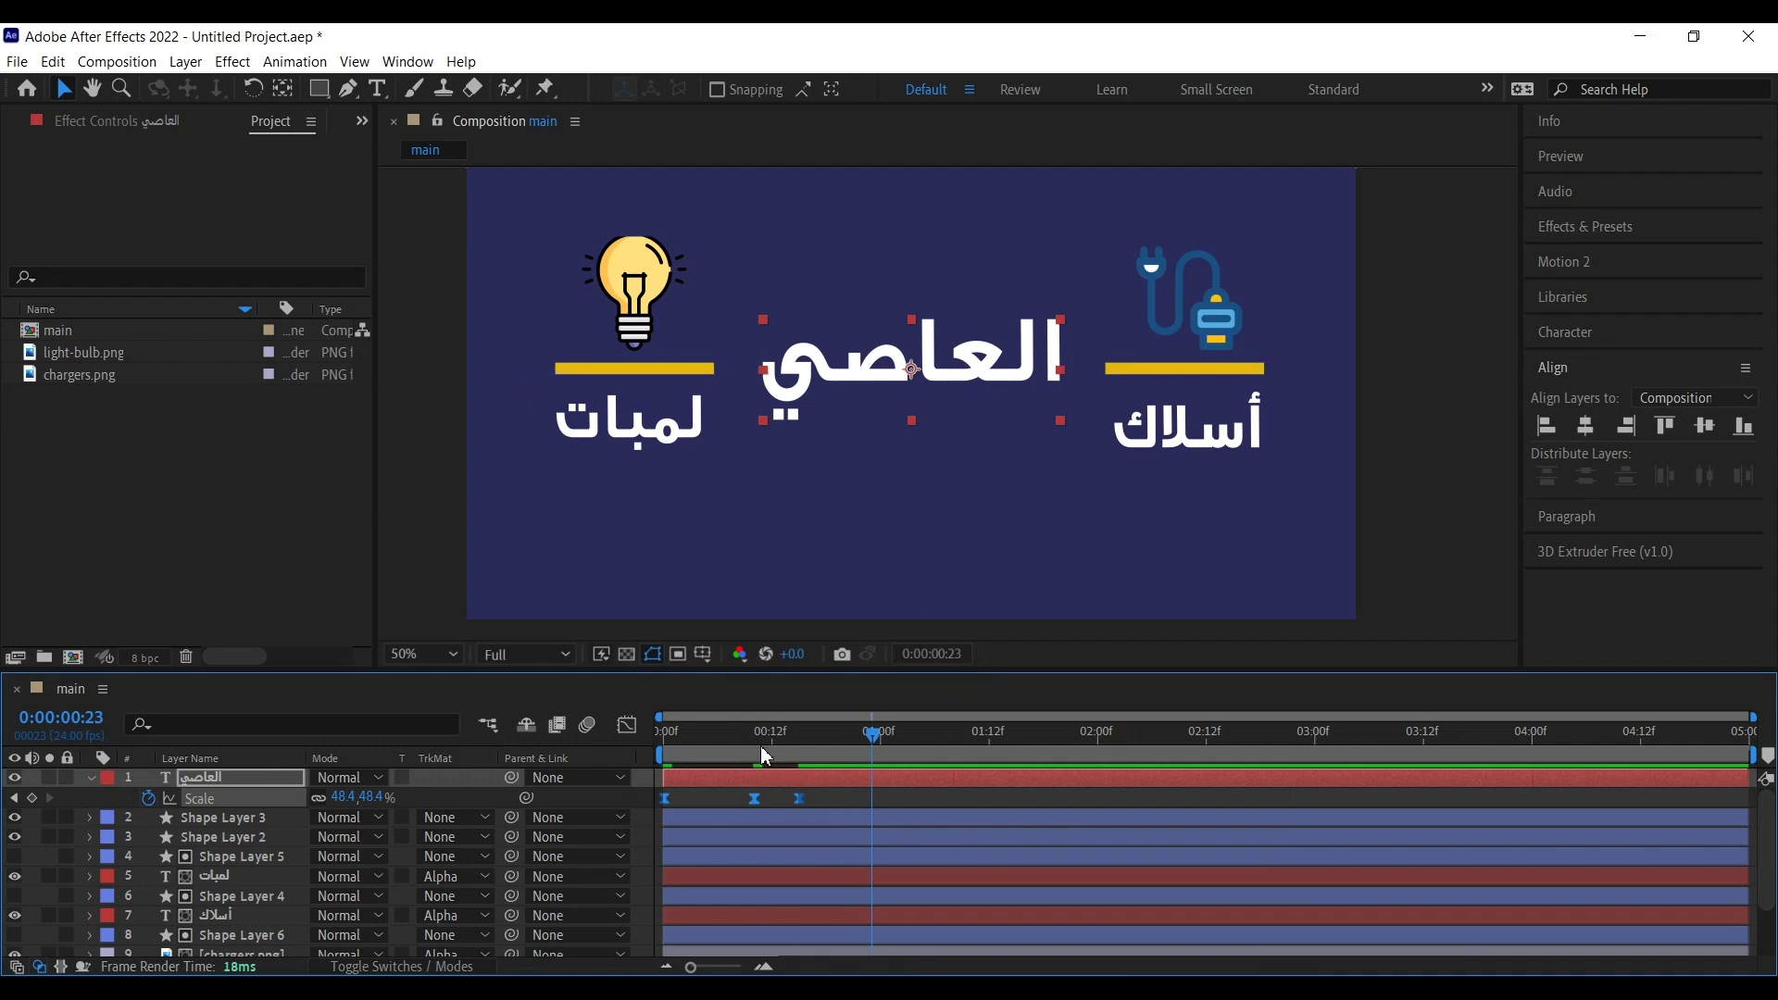
pyautogui.press('Home')
pyautogui.press('space')
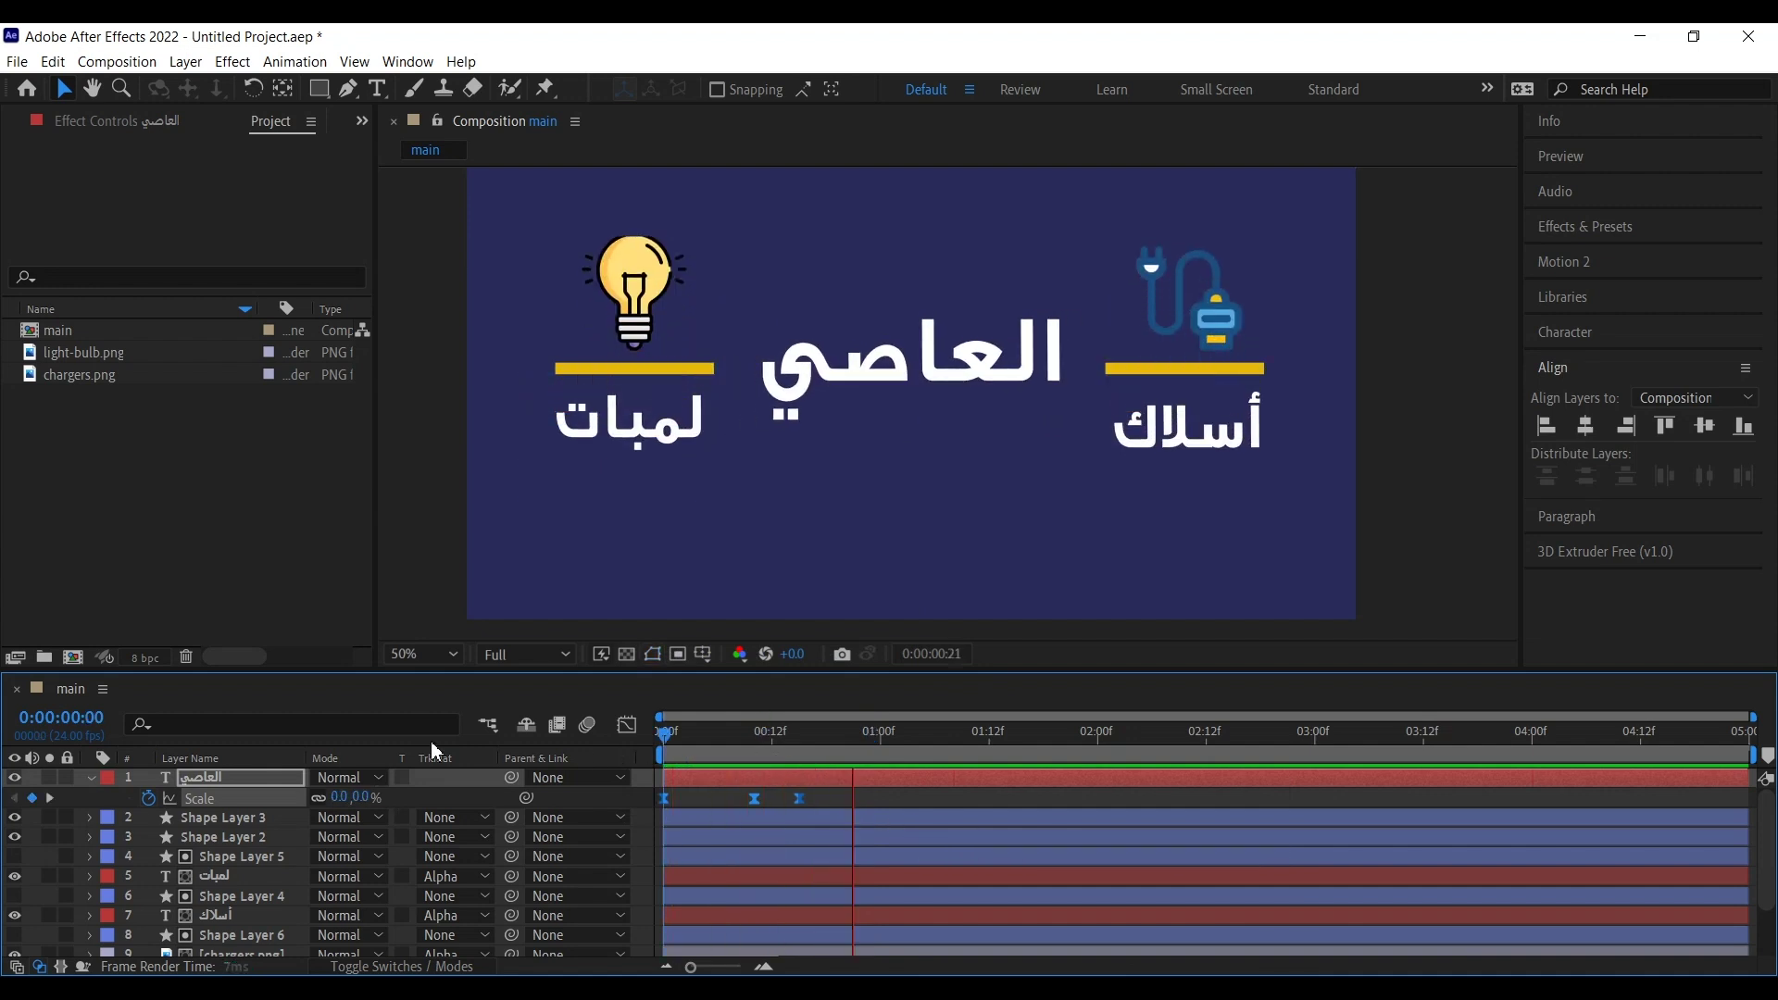
pyautogui.press('space')
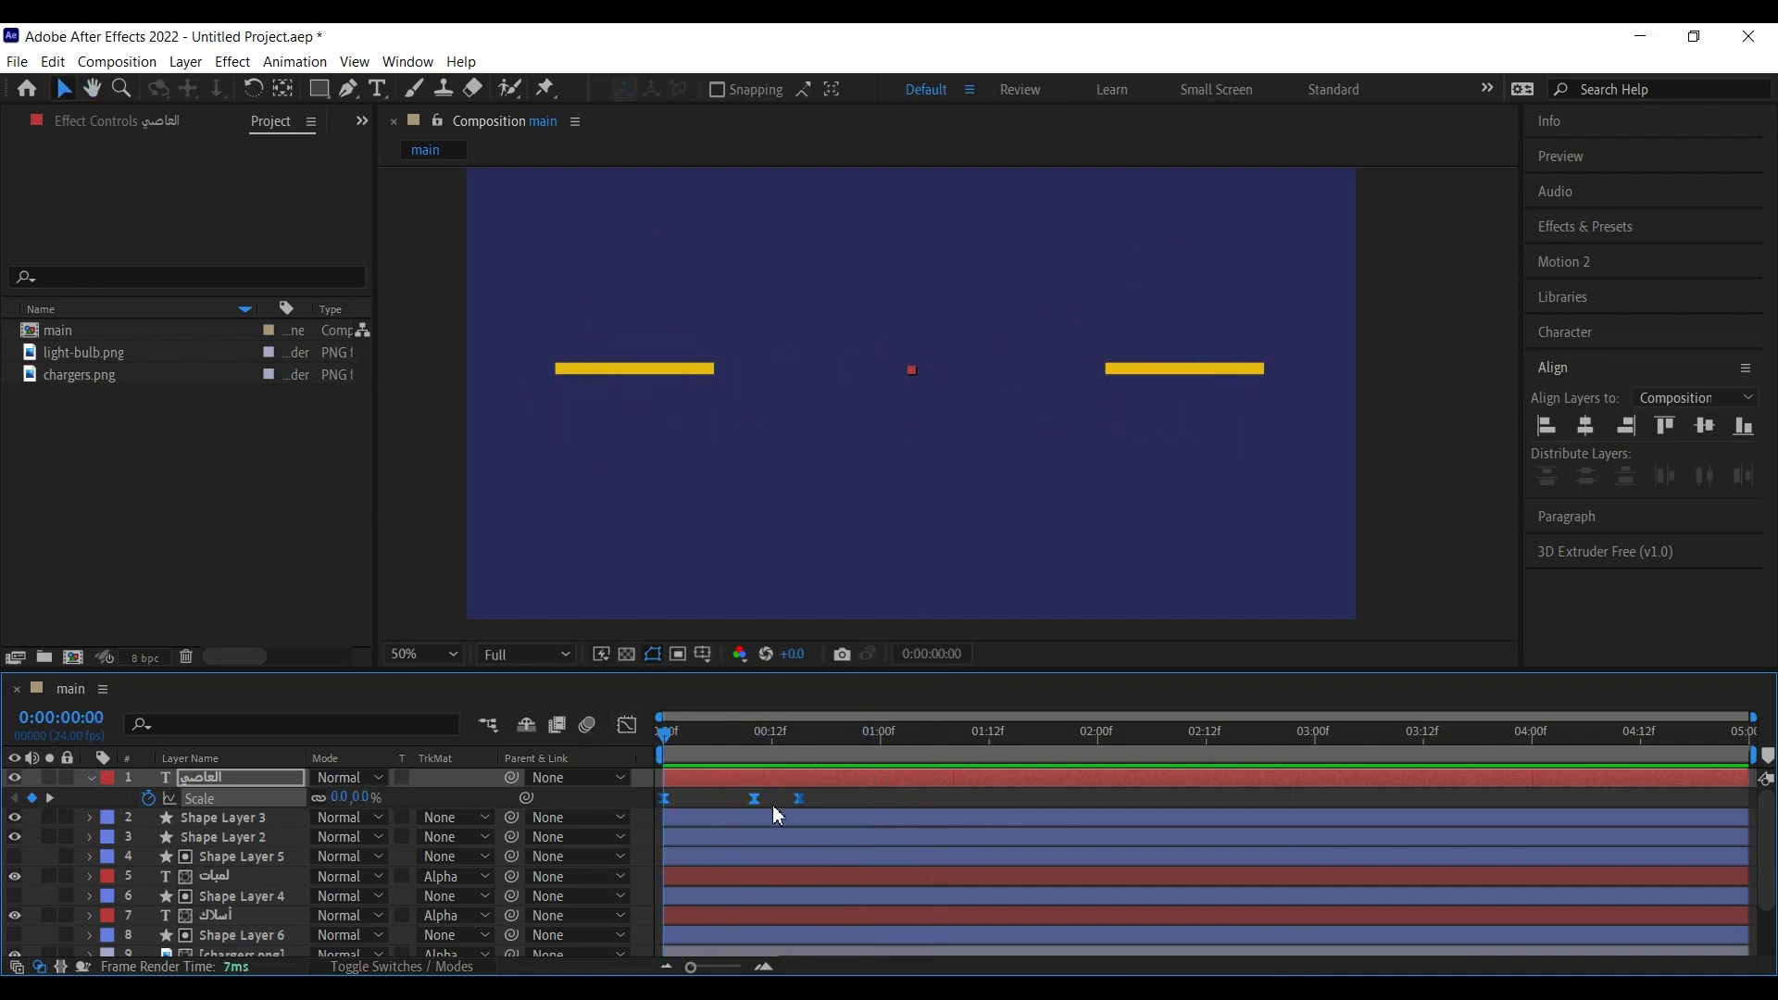
# Step: Pre-compose all unlocked layers except Shape Layer 3 and Shape Layer 2 into a composition named 1, moving all attributes into it
pyautogui.click(90, 778)
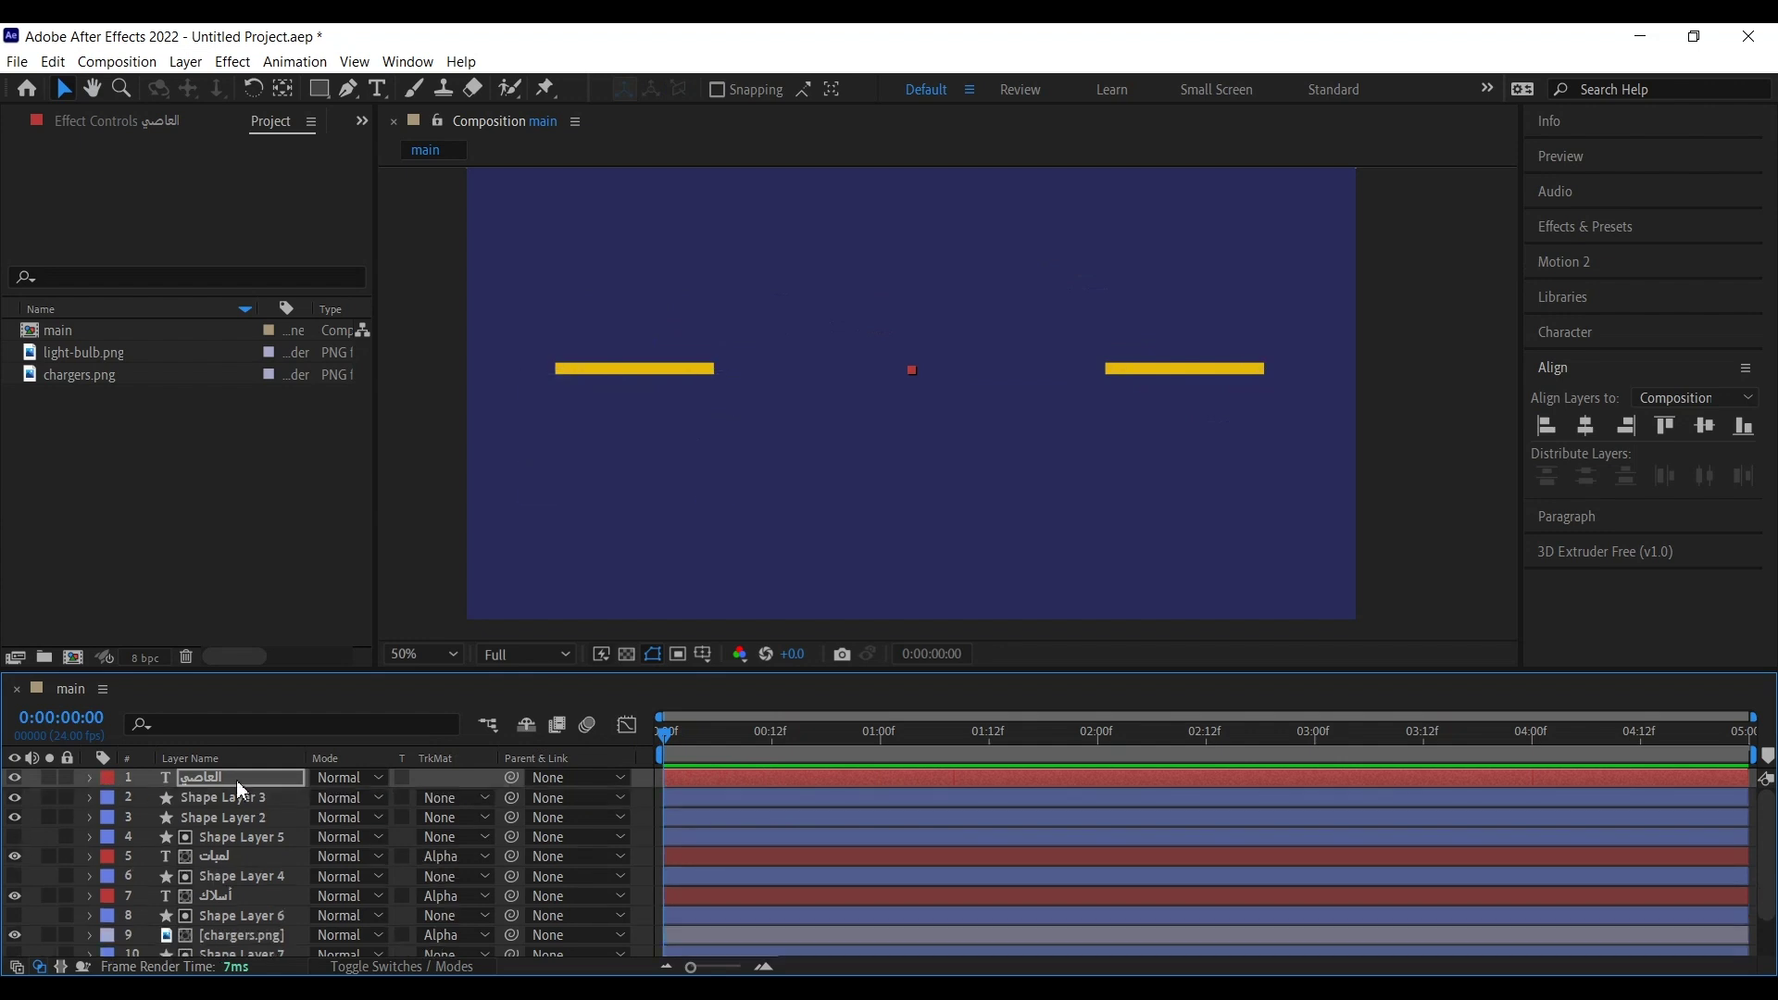
pyautogui.scroll(-2, 275, 852)
pyautogui.click(236, 930)
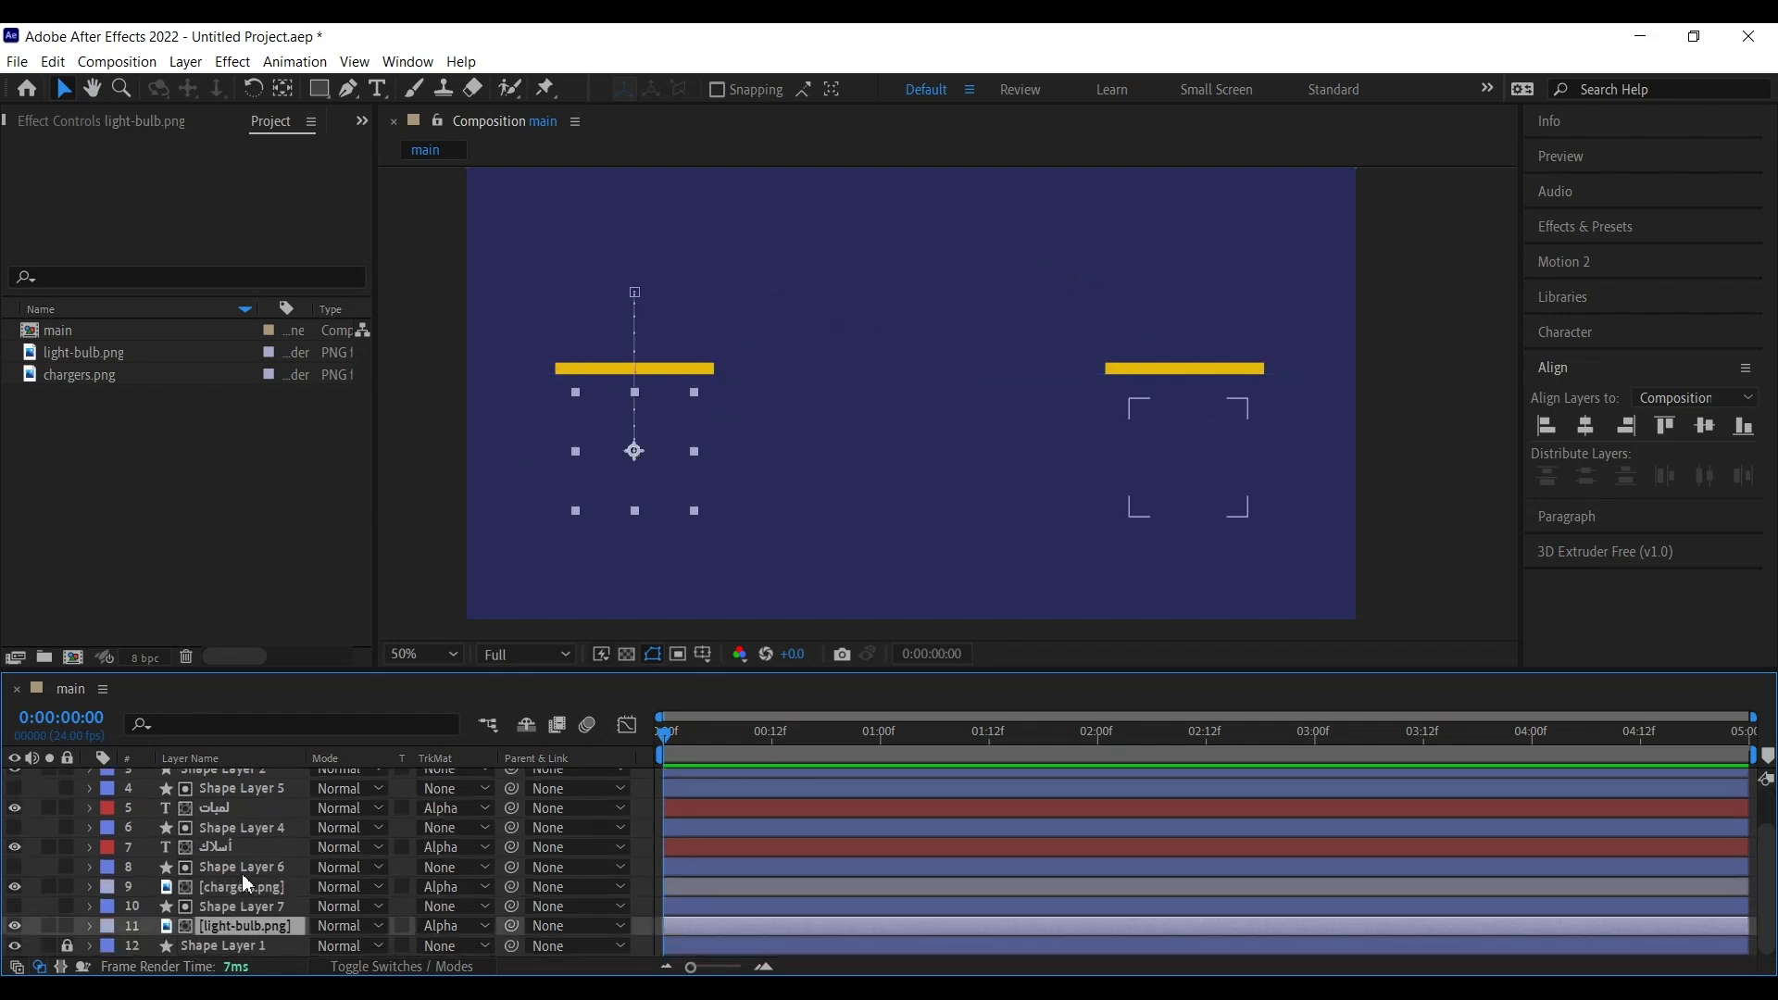
pyautogui.scroll(2, 242, 847)
pyautogui.hotkey('ctrl', 'a')
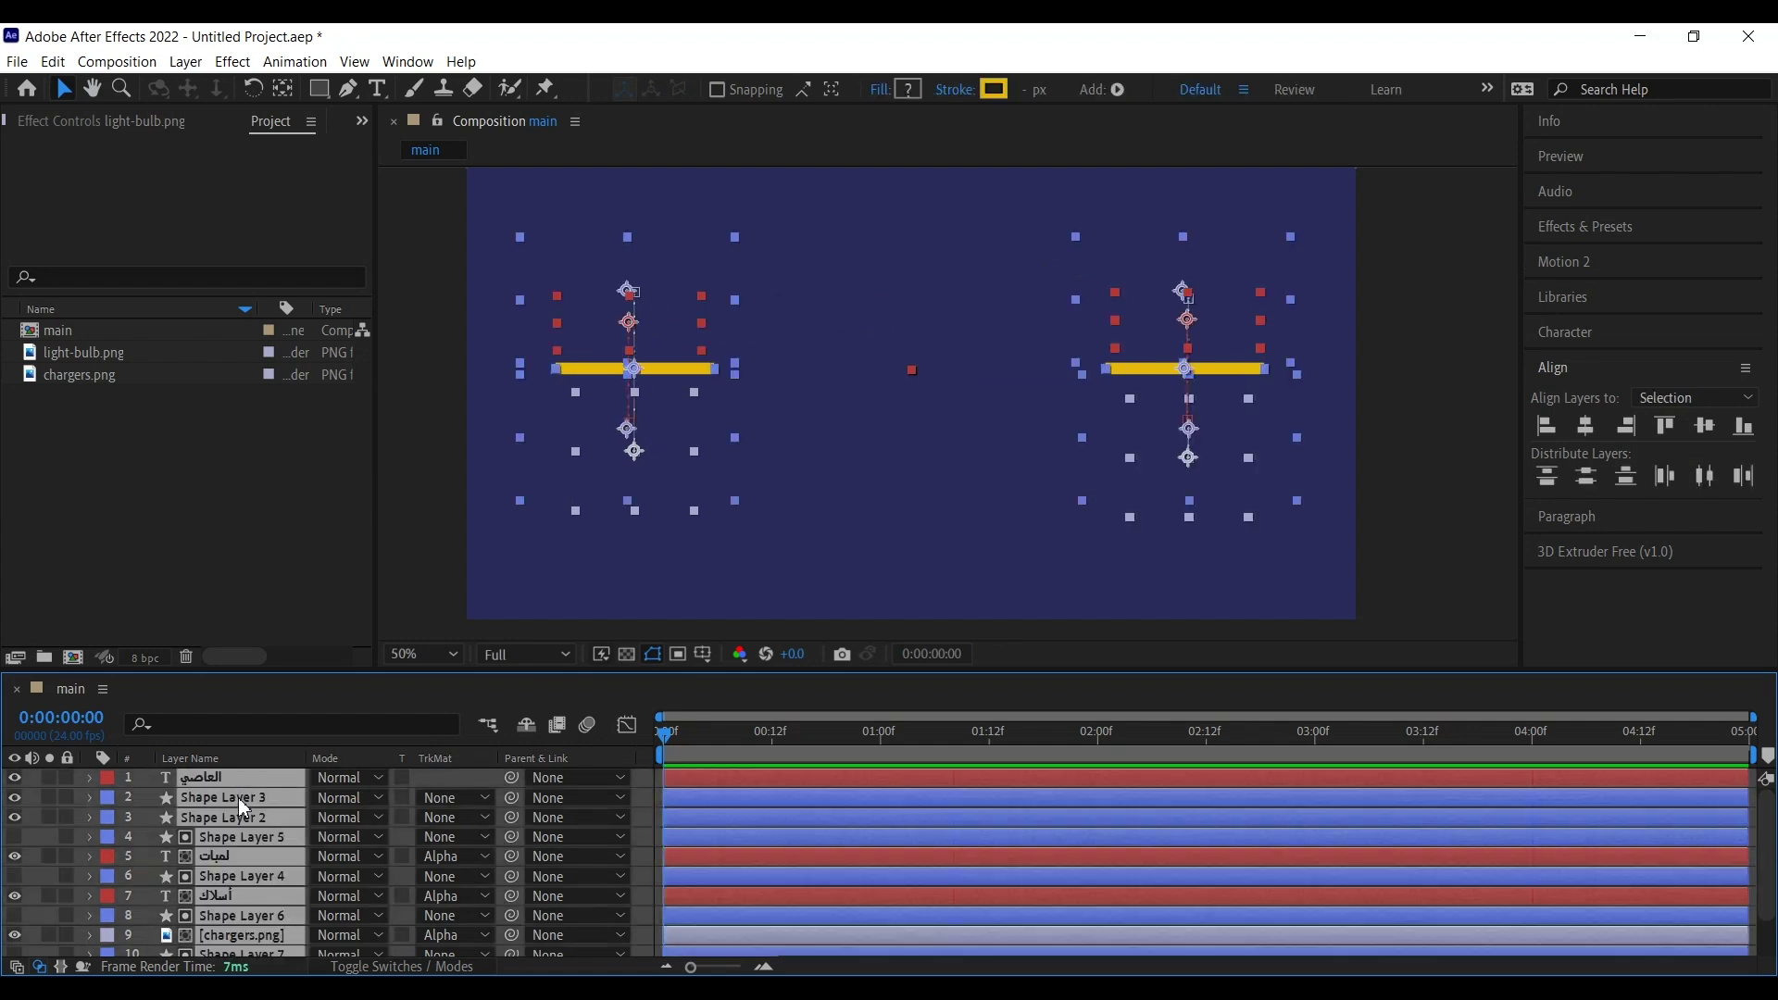
pyautogui.keyDown('ctrl'); pyautogui.click(237, 798); pyautogui.keyUp('ctrl')
pyautogui.keyDown('ctrl'); pyautogui.click(232, 821); pyautogui.keyUp('ctrl')
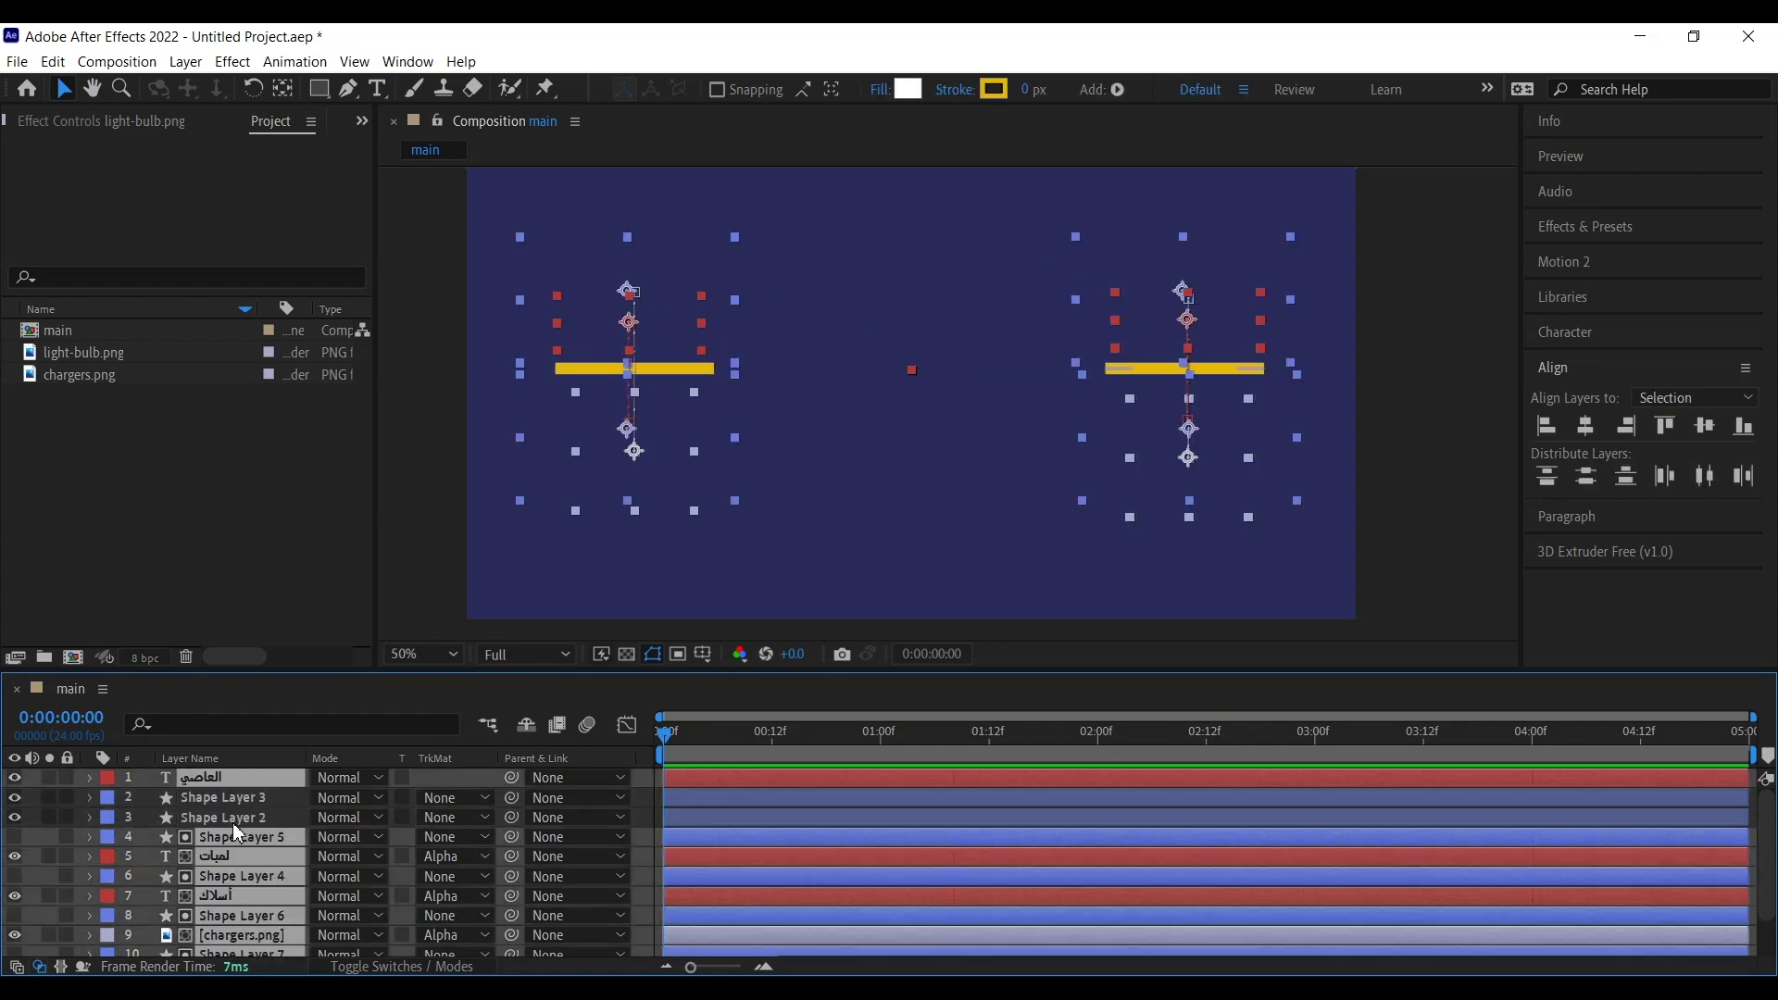
pyautogui.rightClick(246, 777)
pyautogui.click(326, 646)
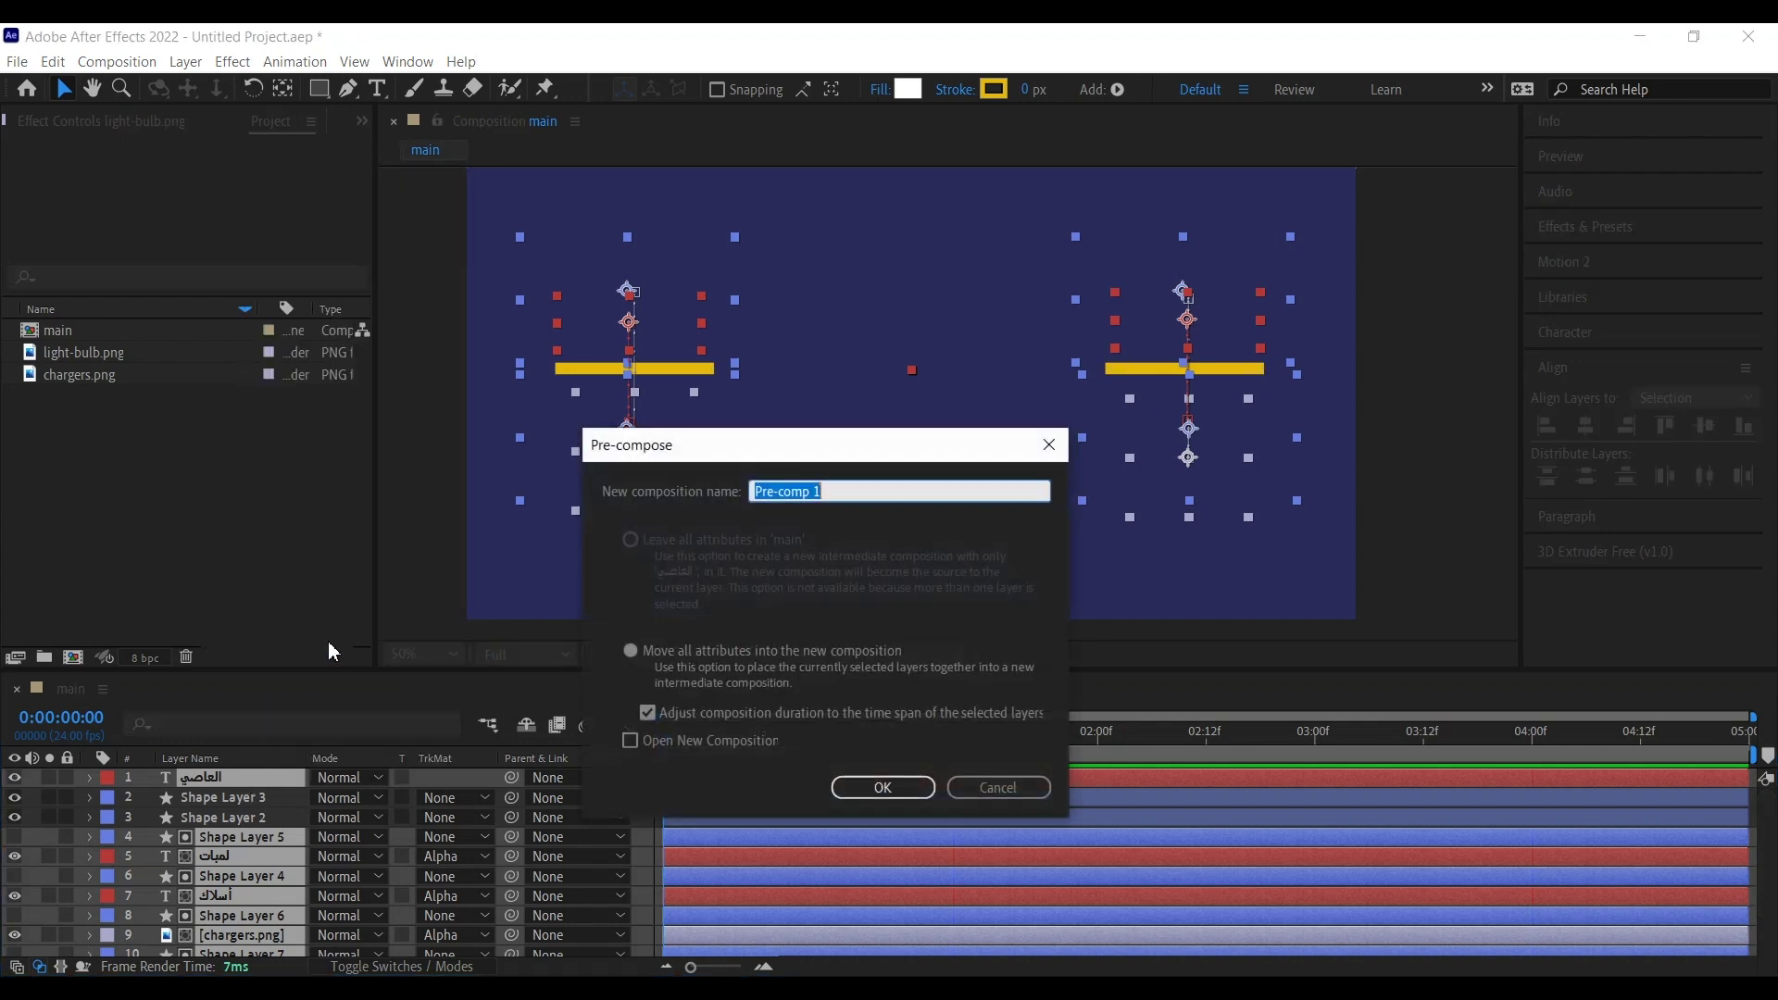
pyautogui.write('1')
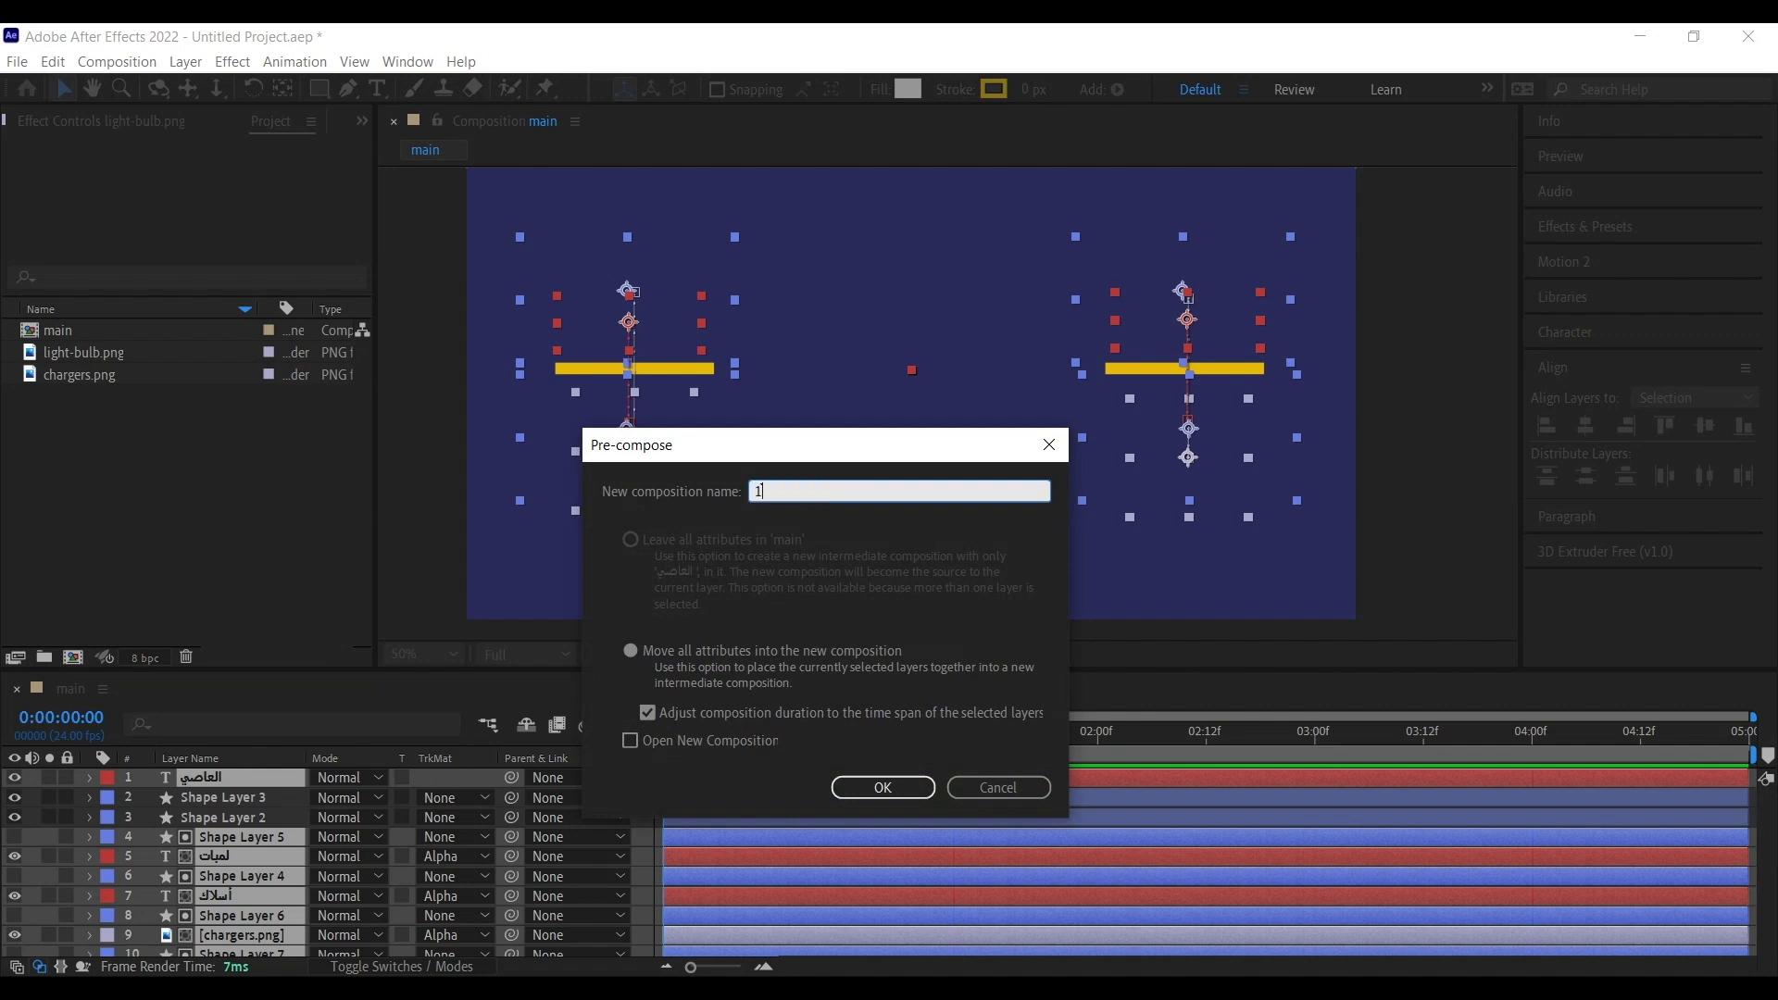
pyautogui.click(897, 786)
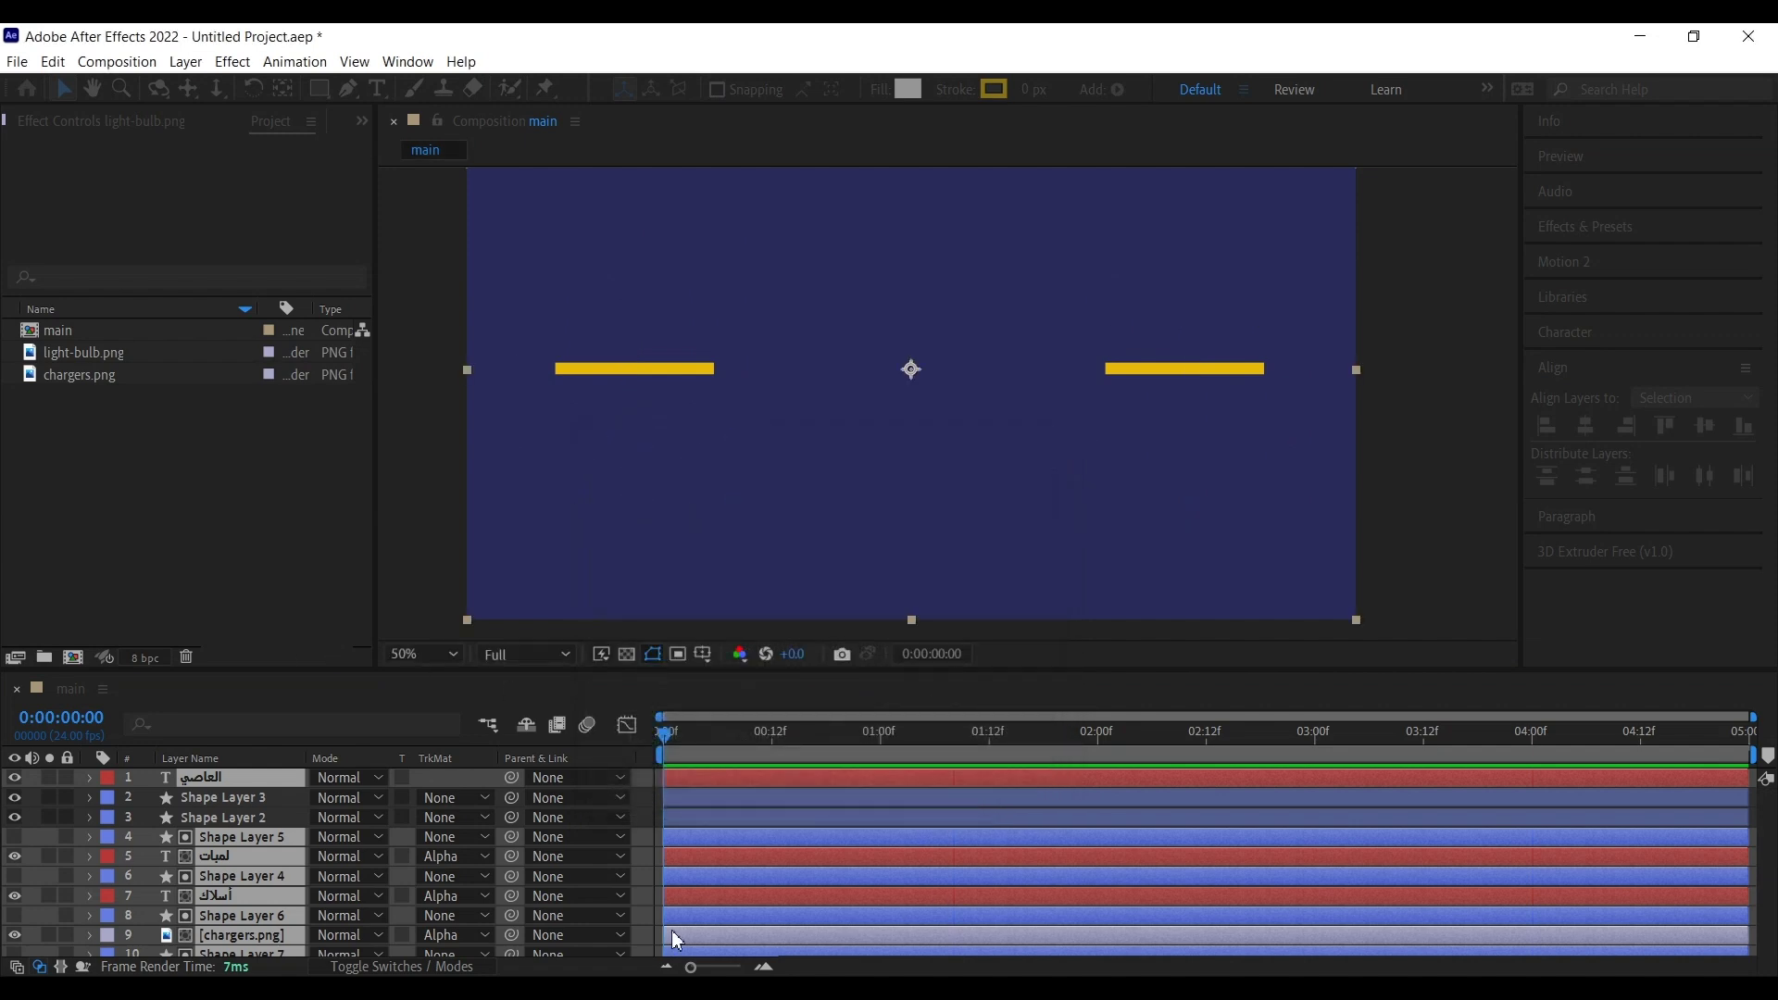
pyautogui.click(261, 876)
pyautogui.click(209, 779)
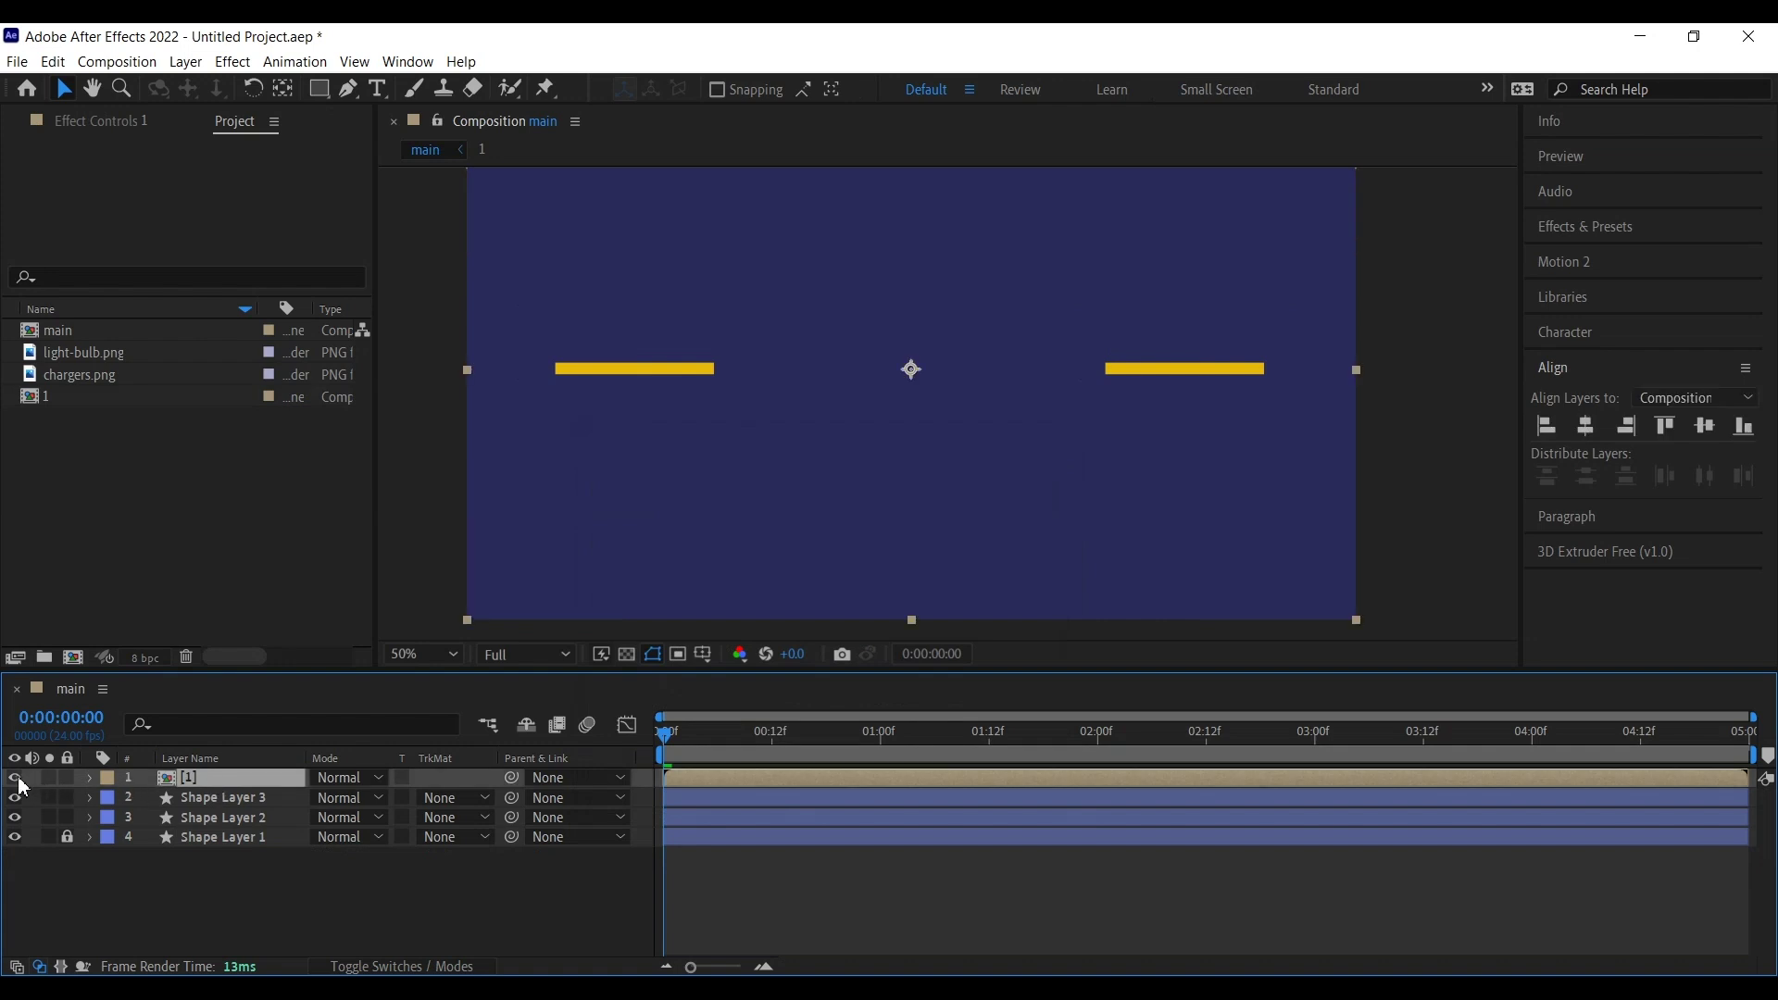
pyautogui.click(226, 917)
pyautogui.click(226, 819)
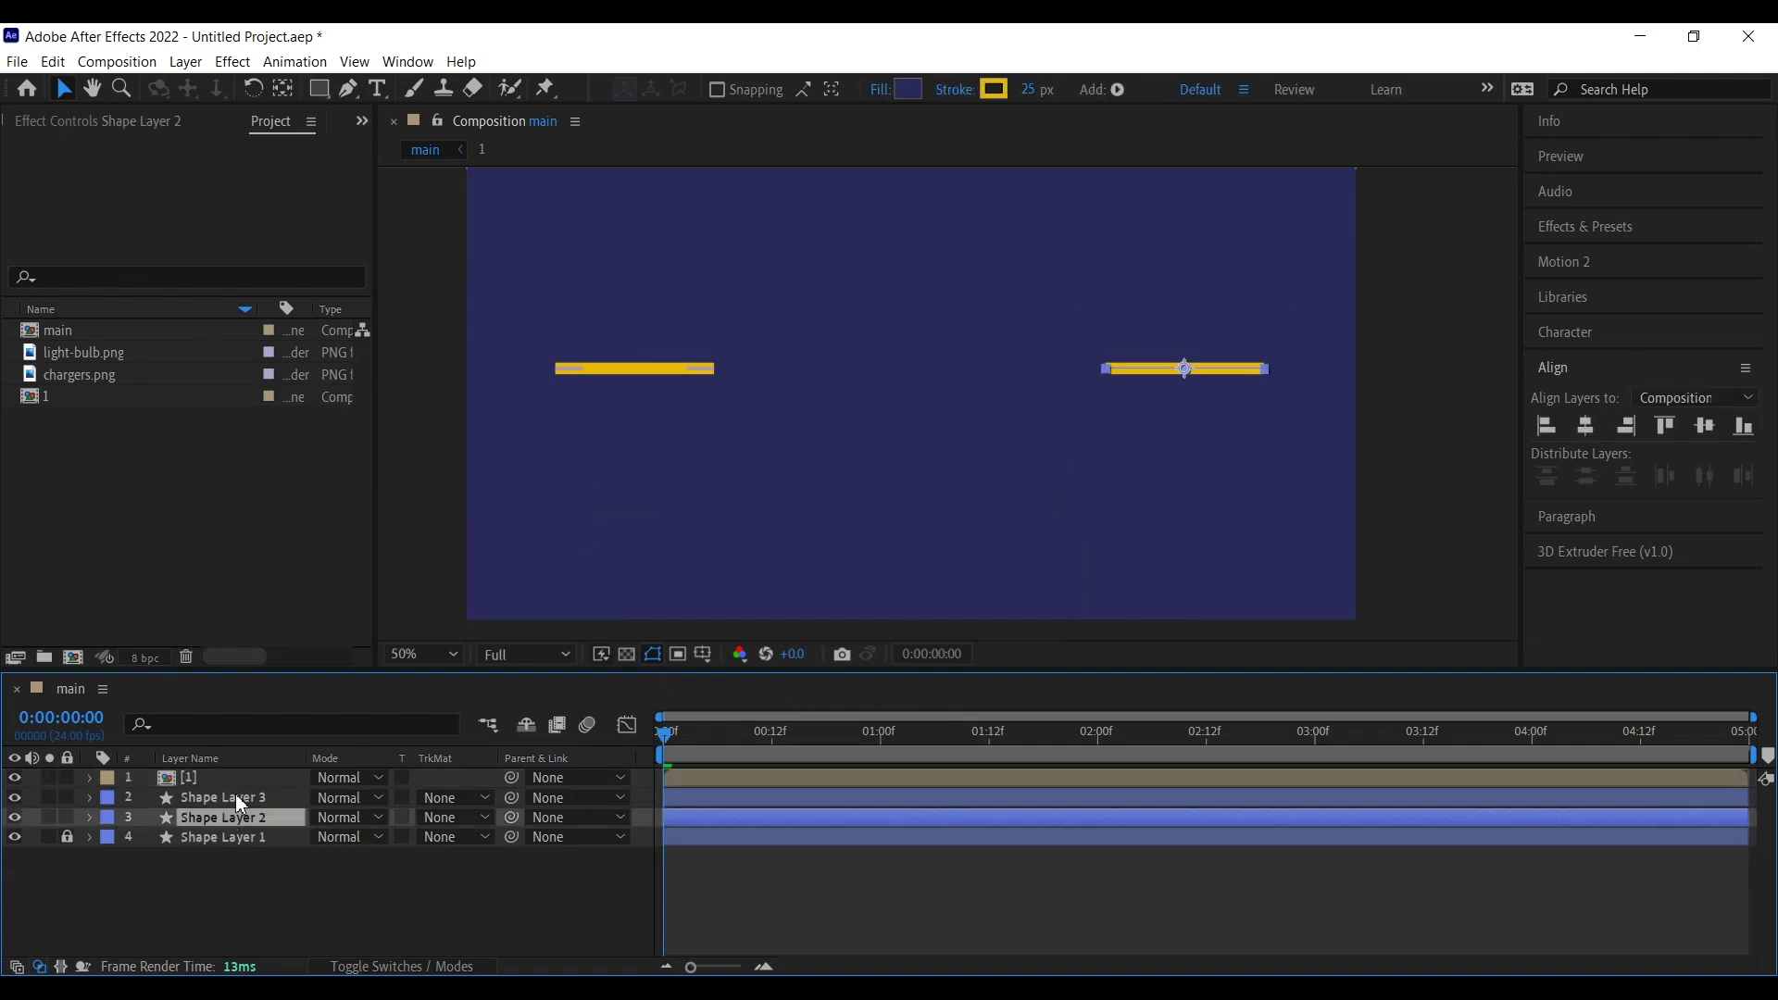
pyautogui.click(238, 796)
pyautogui.click(292, 893)
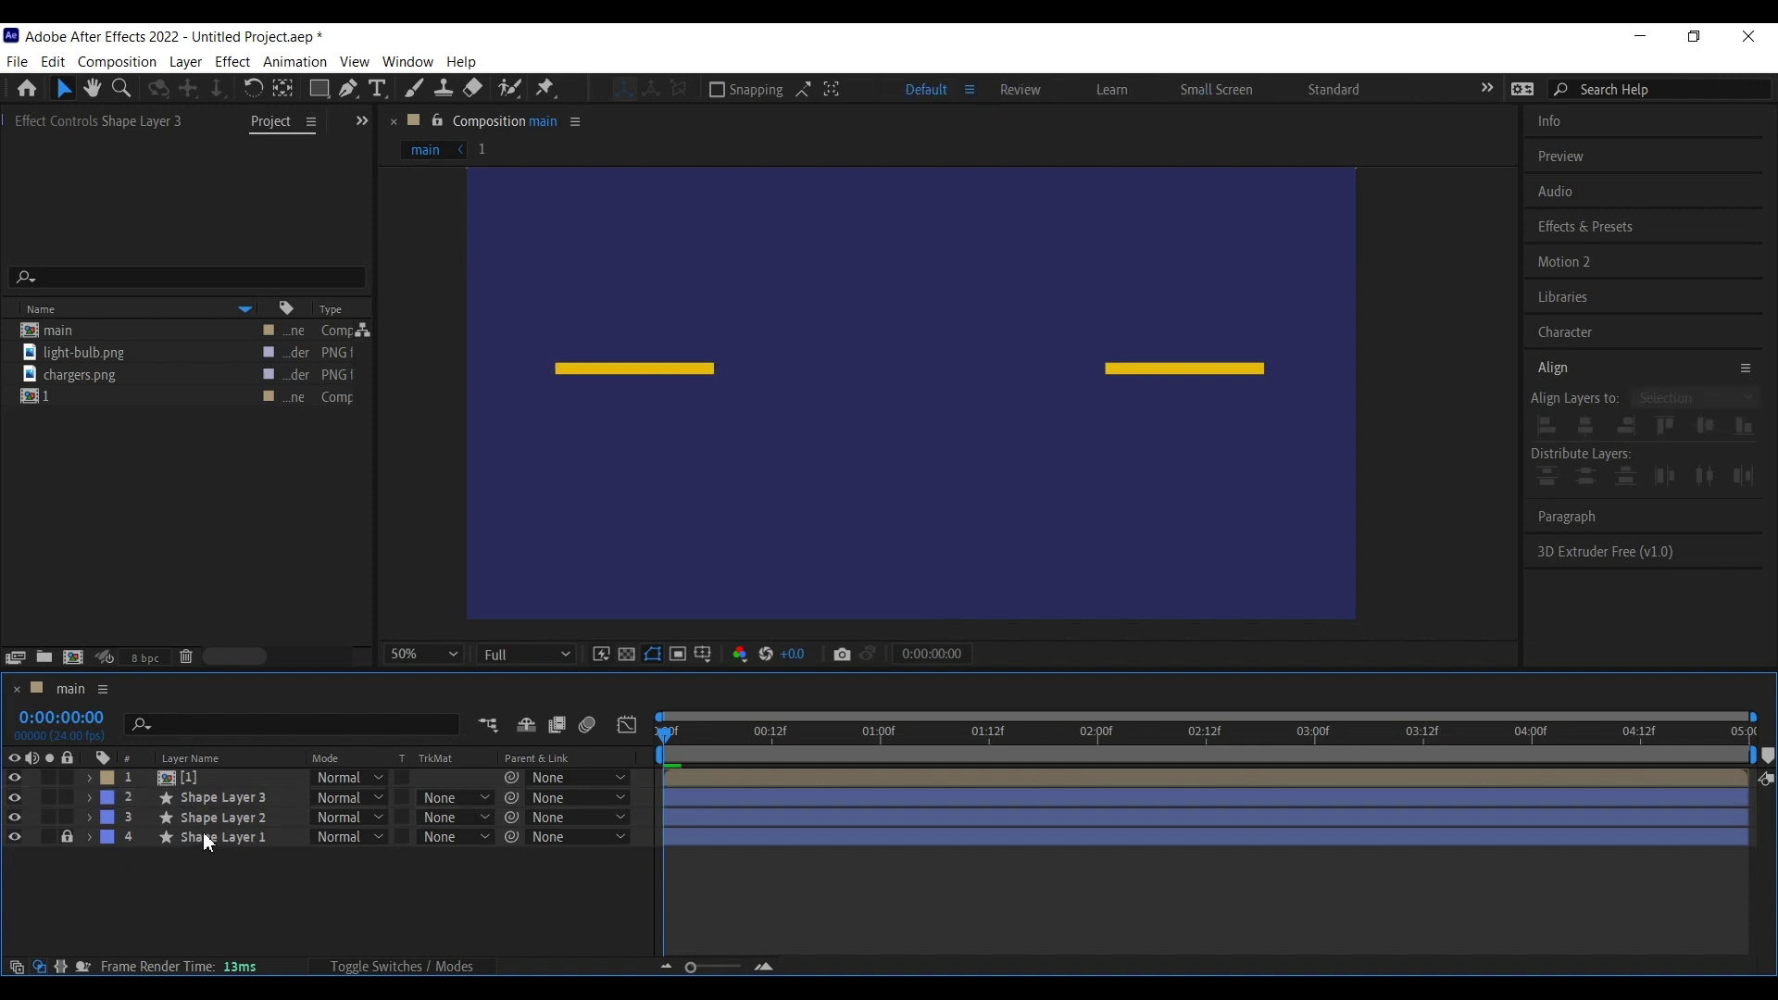
# Step: Add Trim Paths to the left yellow line, Shape Layer 3, and expand its Start, End and Offset properties
pyautogui.click(248, 821)
pyautogui.keyDown('shift'); pyautogui.click(246, 801); pyautogui.keyUp('shift')
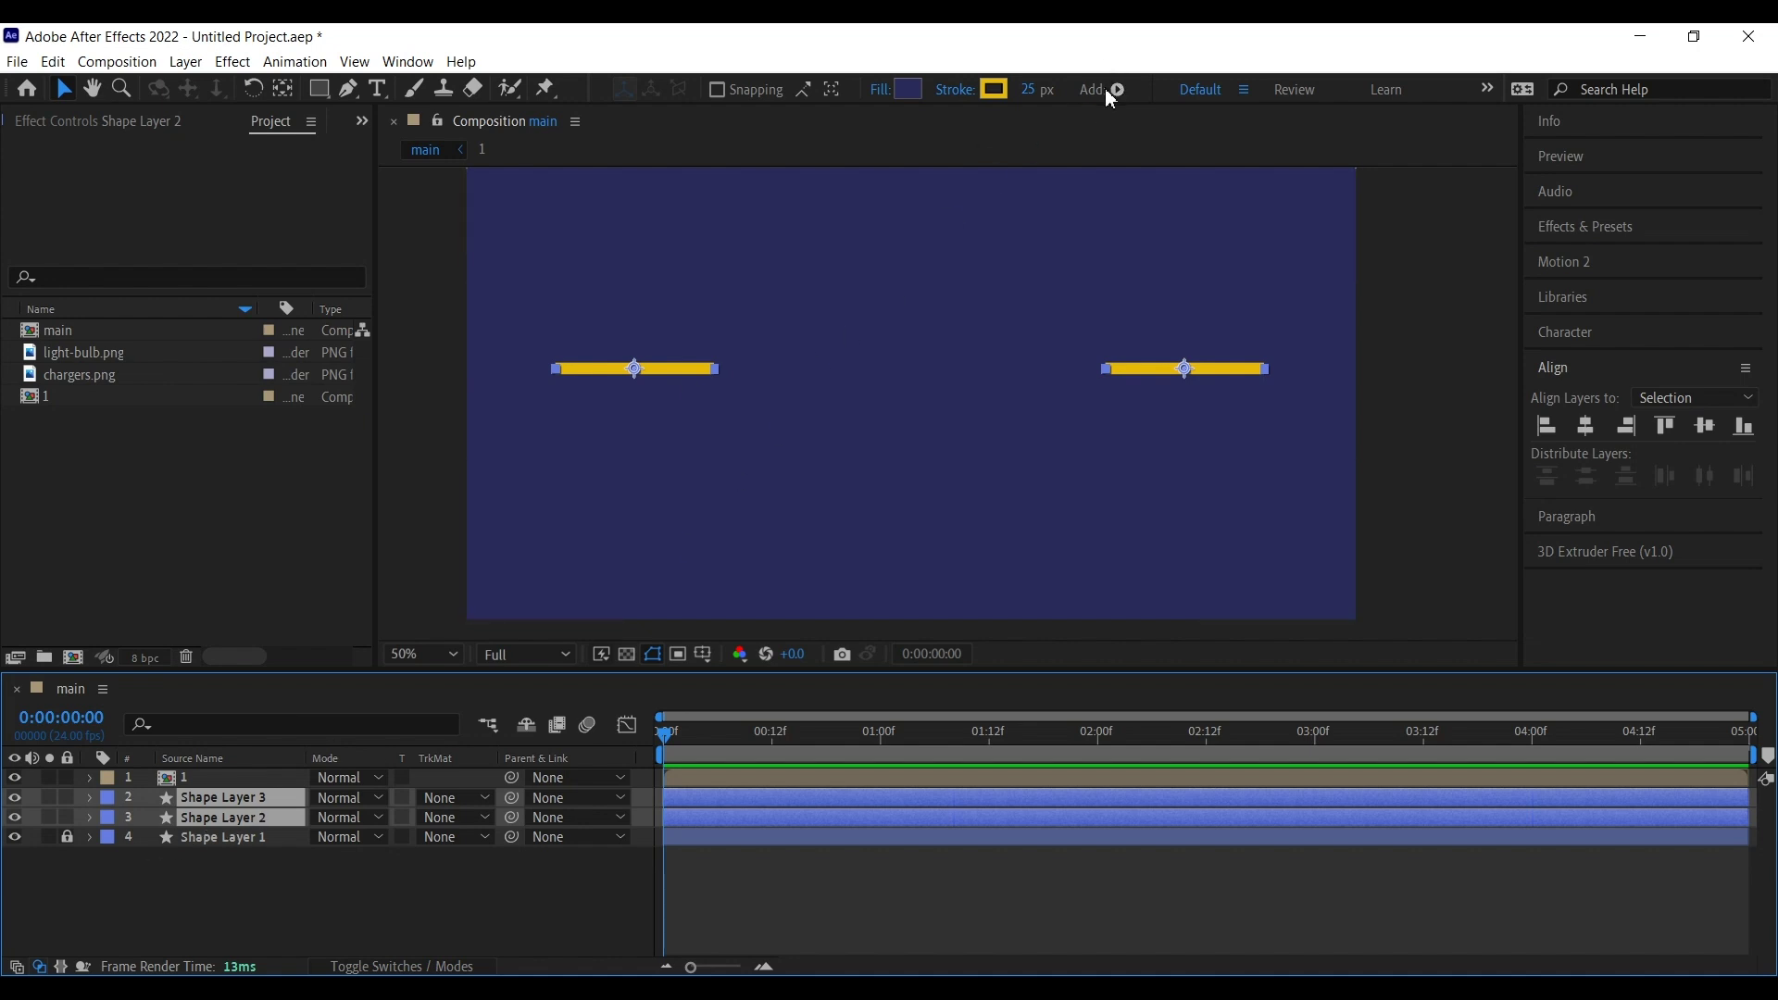
pyautogui.click(89, 800)
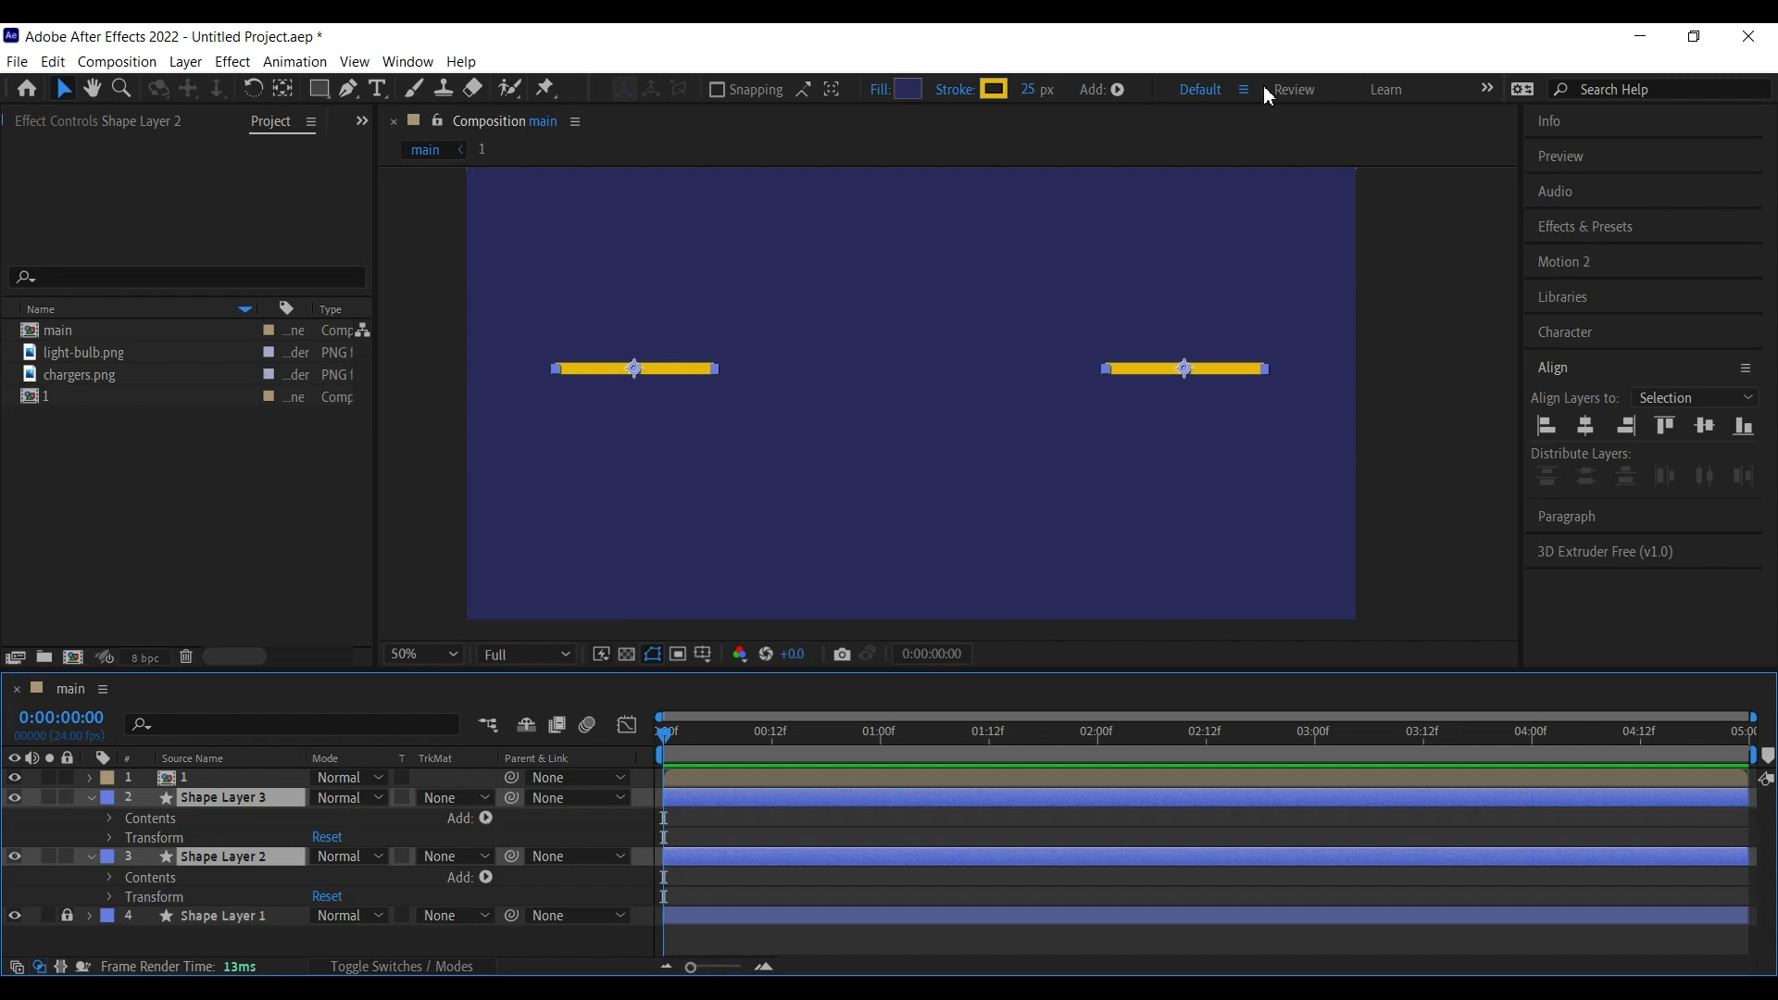
pyautogui.click(486, 819)
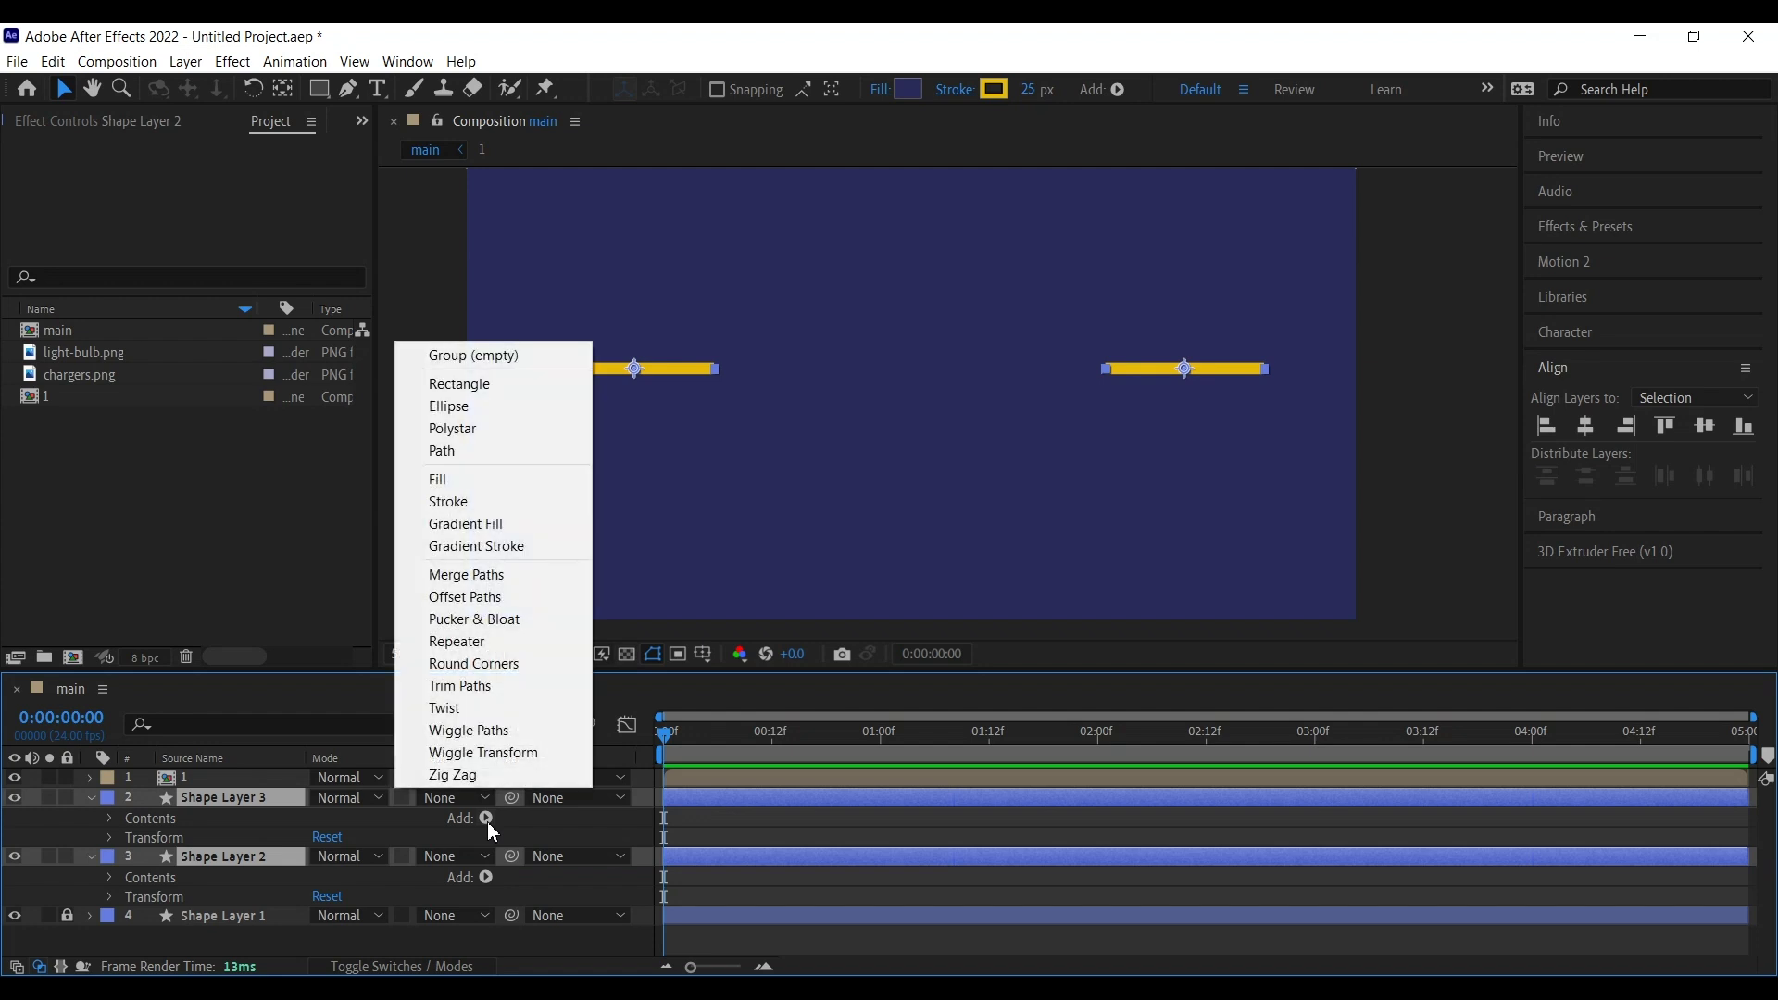
pyautogui.click(504, 687)
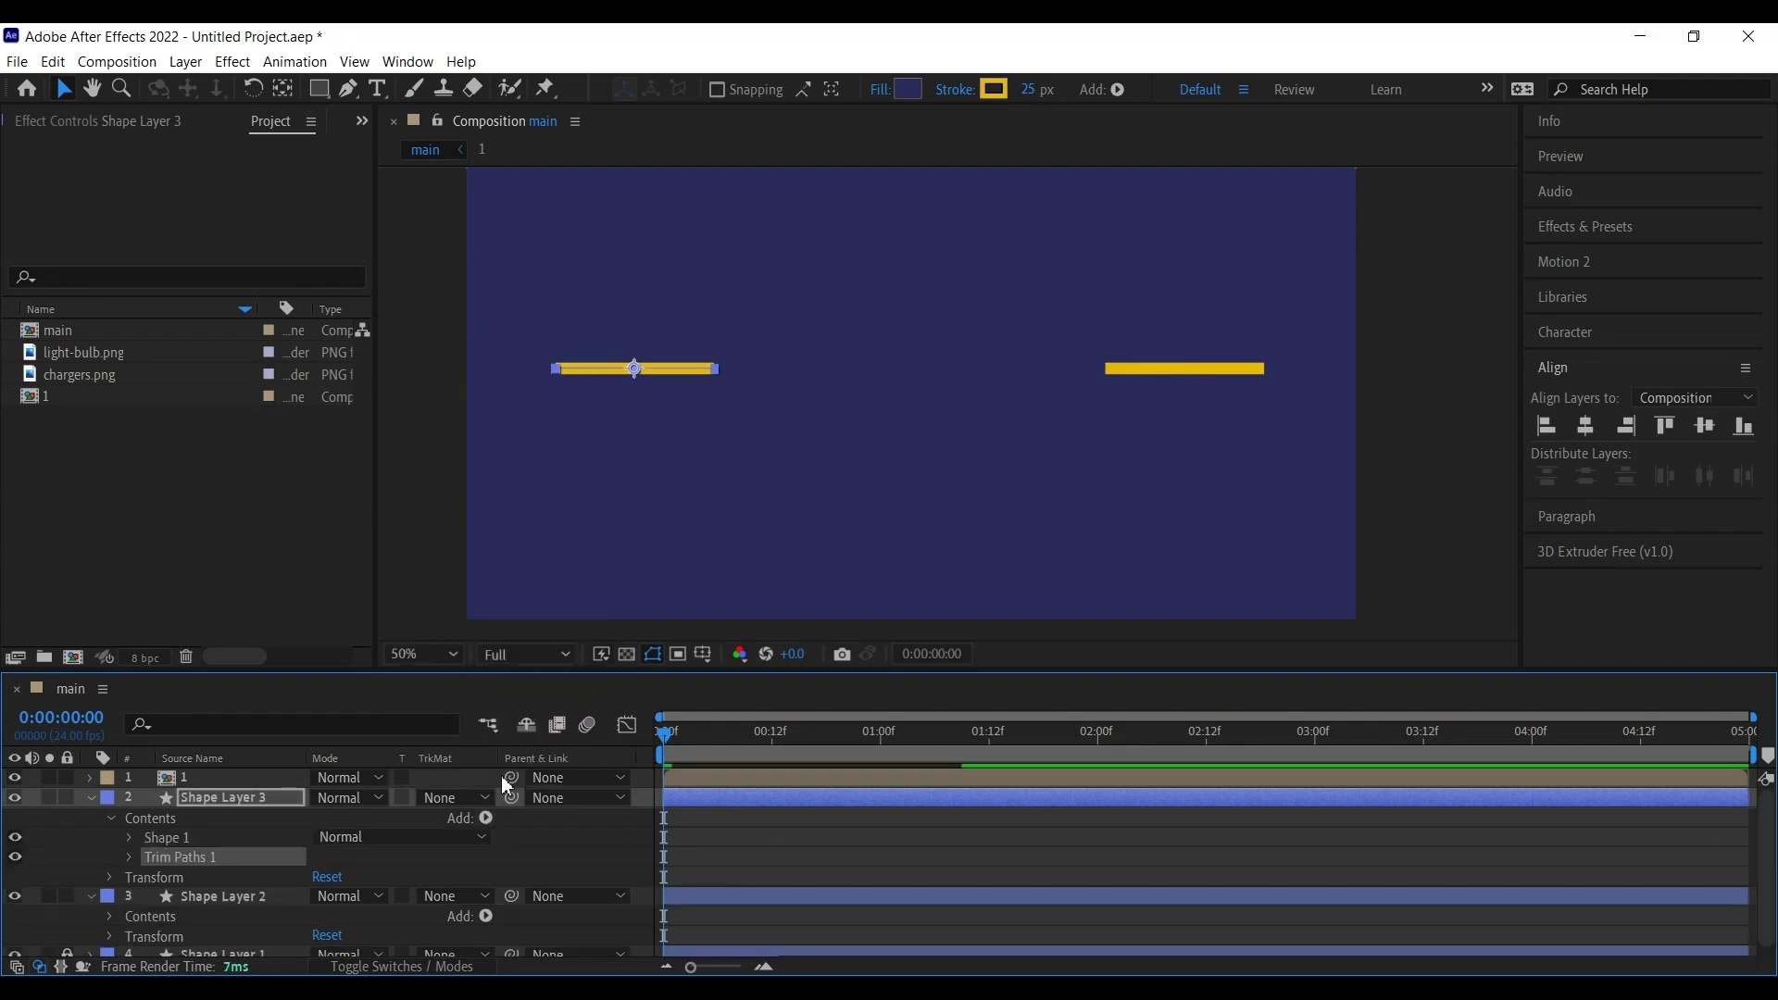
pyautogui.click(130, 860)
# Step: Lock the pre-composed layer 1 and select Shape Layer 3, the left yellow line
pyautogui.scroll(-2, 216, 841)
pyautogui.click(1250, 376)
pyautogui.scroll(3, 266, 841)
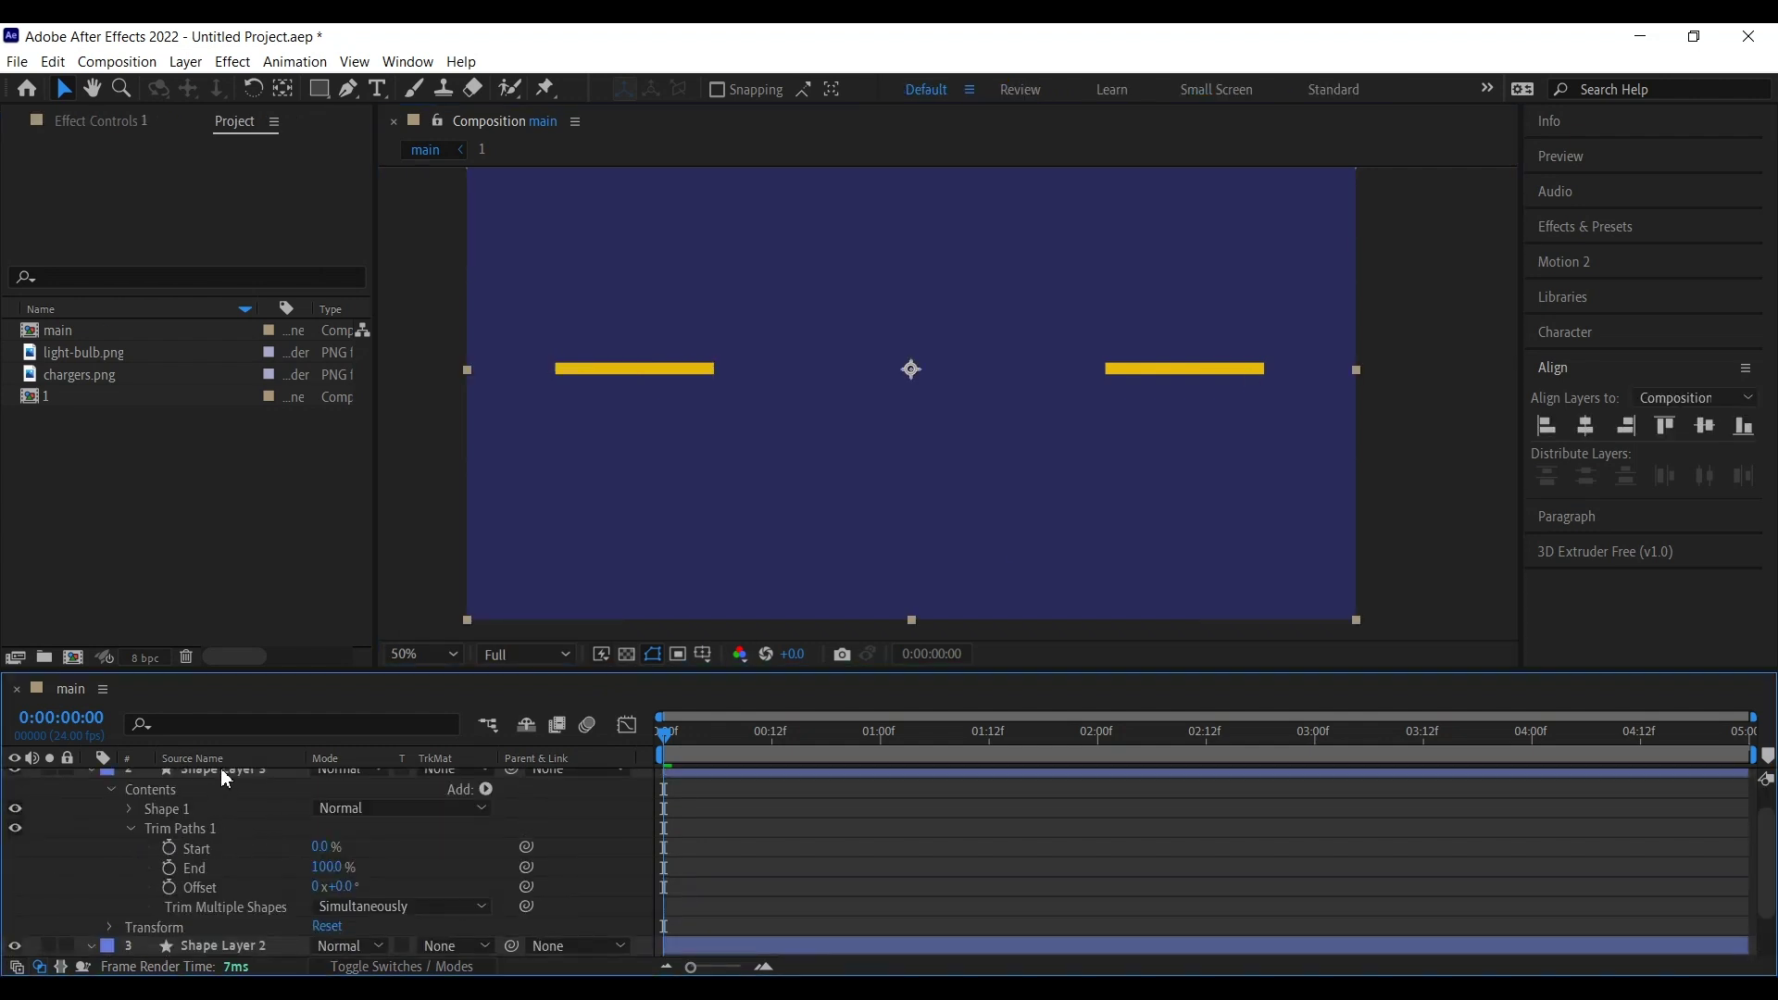
pyautogui.scroll(1, 268, 841)
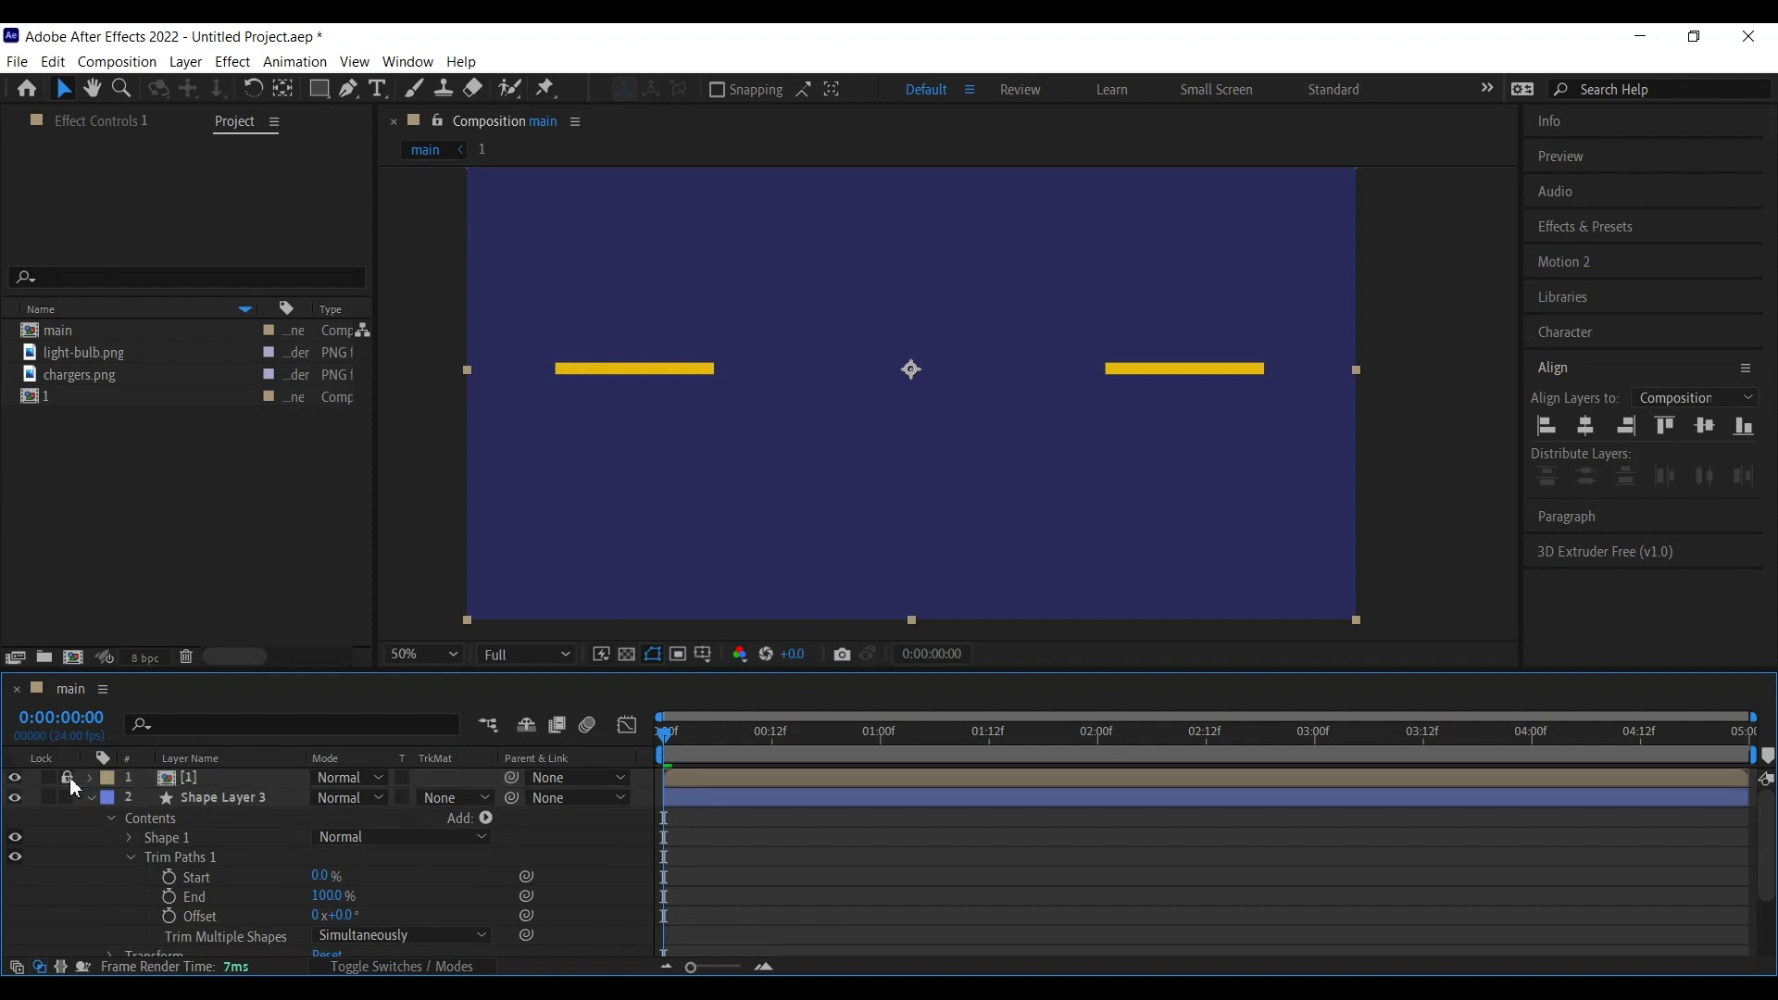
pyautogui.click(227, 800)
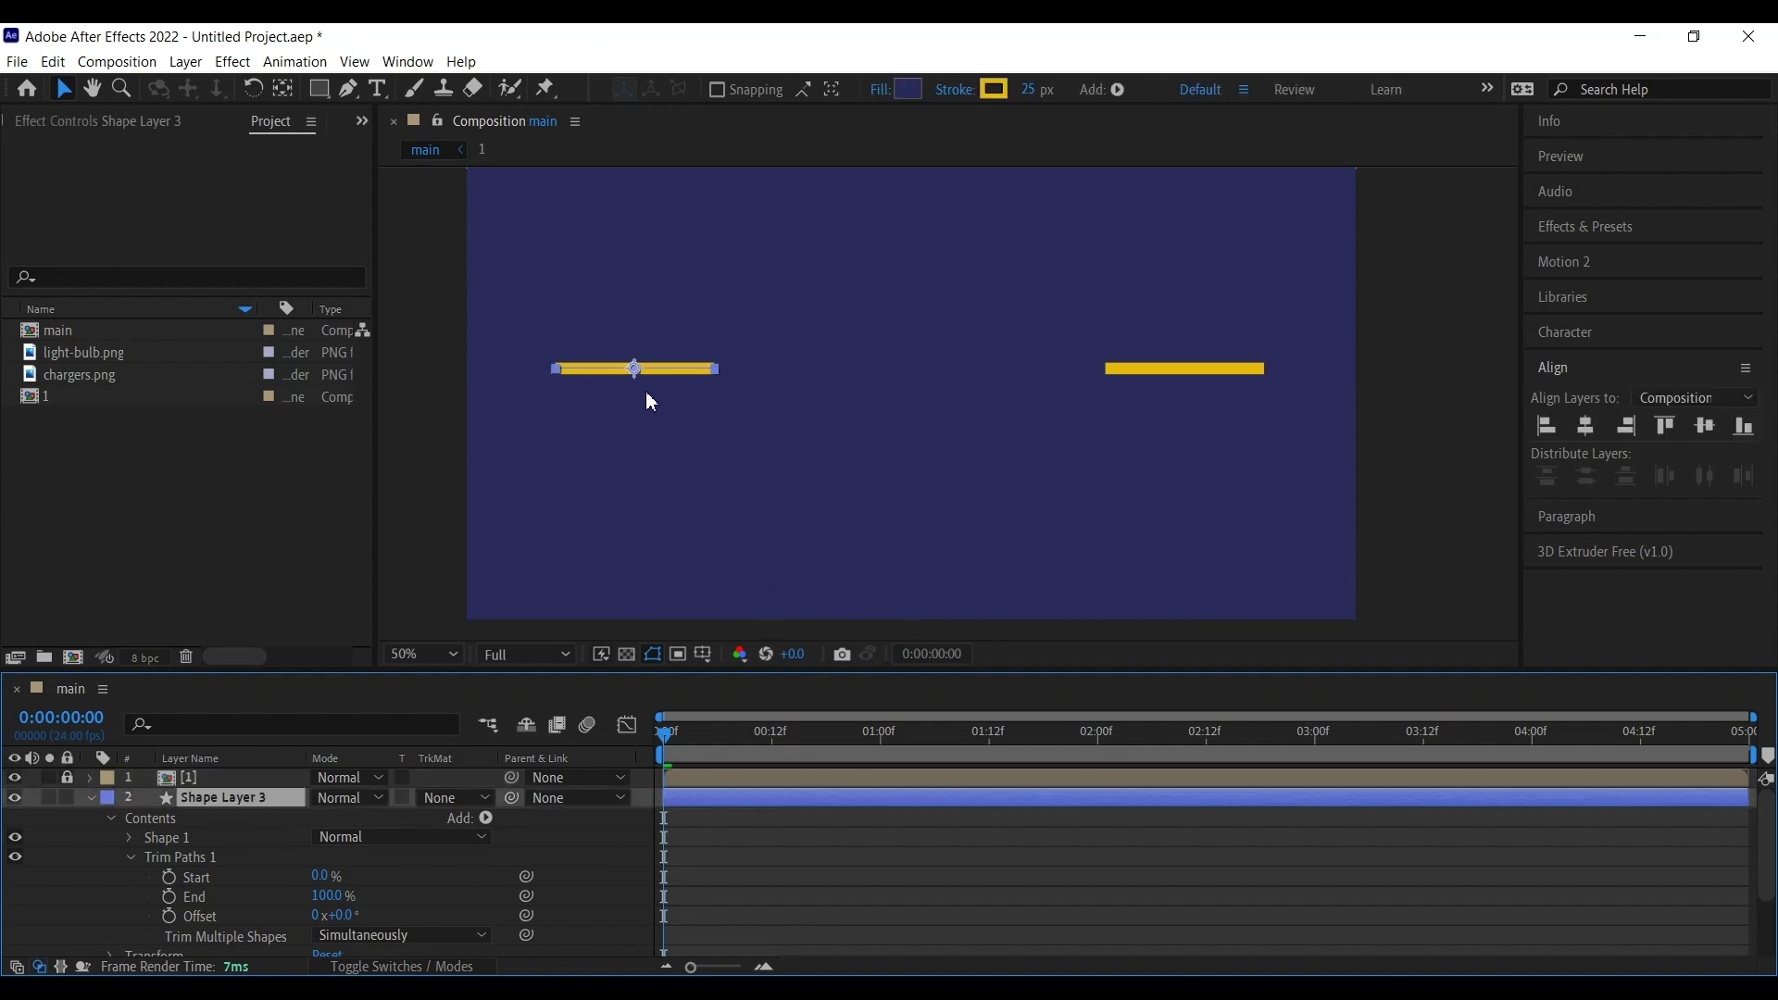
# Step: Add Trim Paths to the right yellow line, Shape Layer 2
pyautogui.scroll(-3, 207, 906)
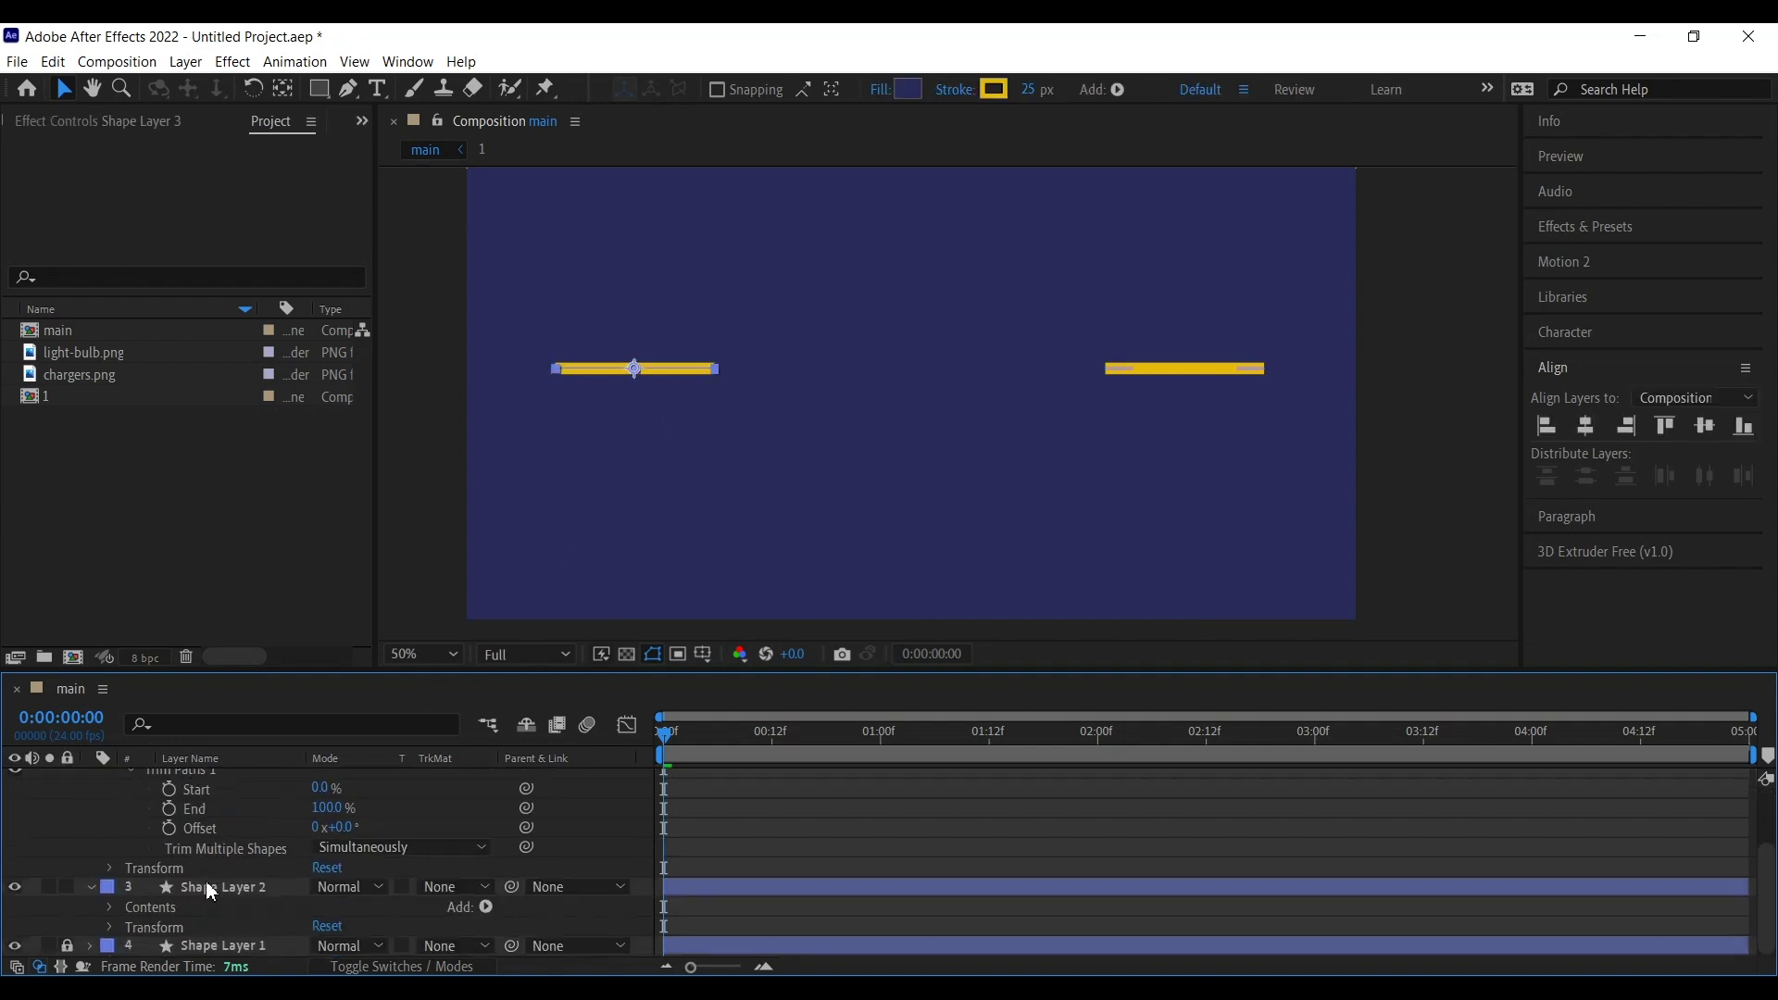
pyautogui.click(210, 890)
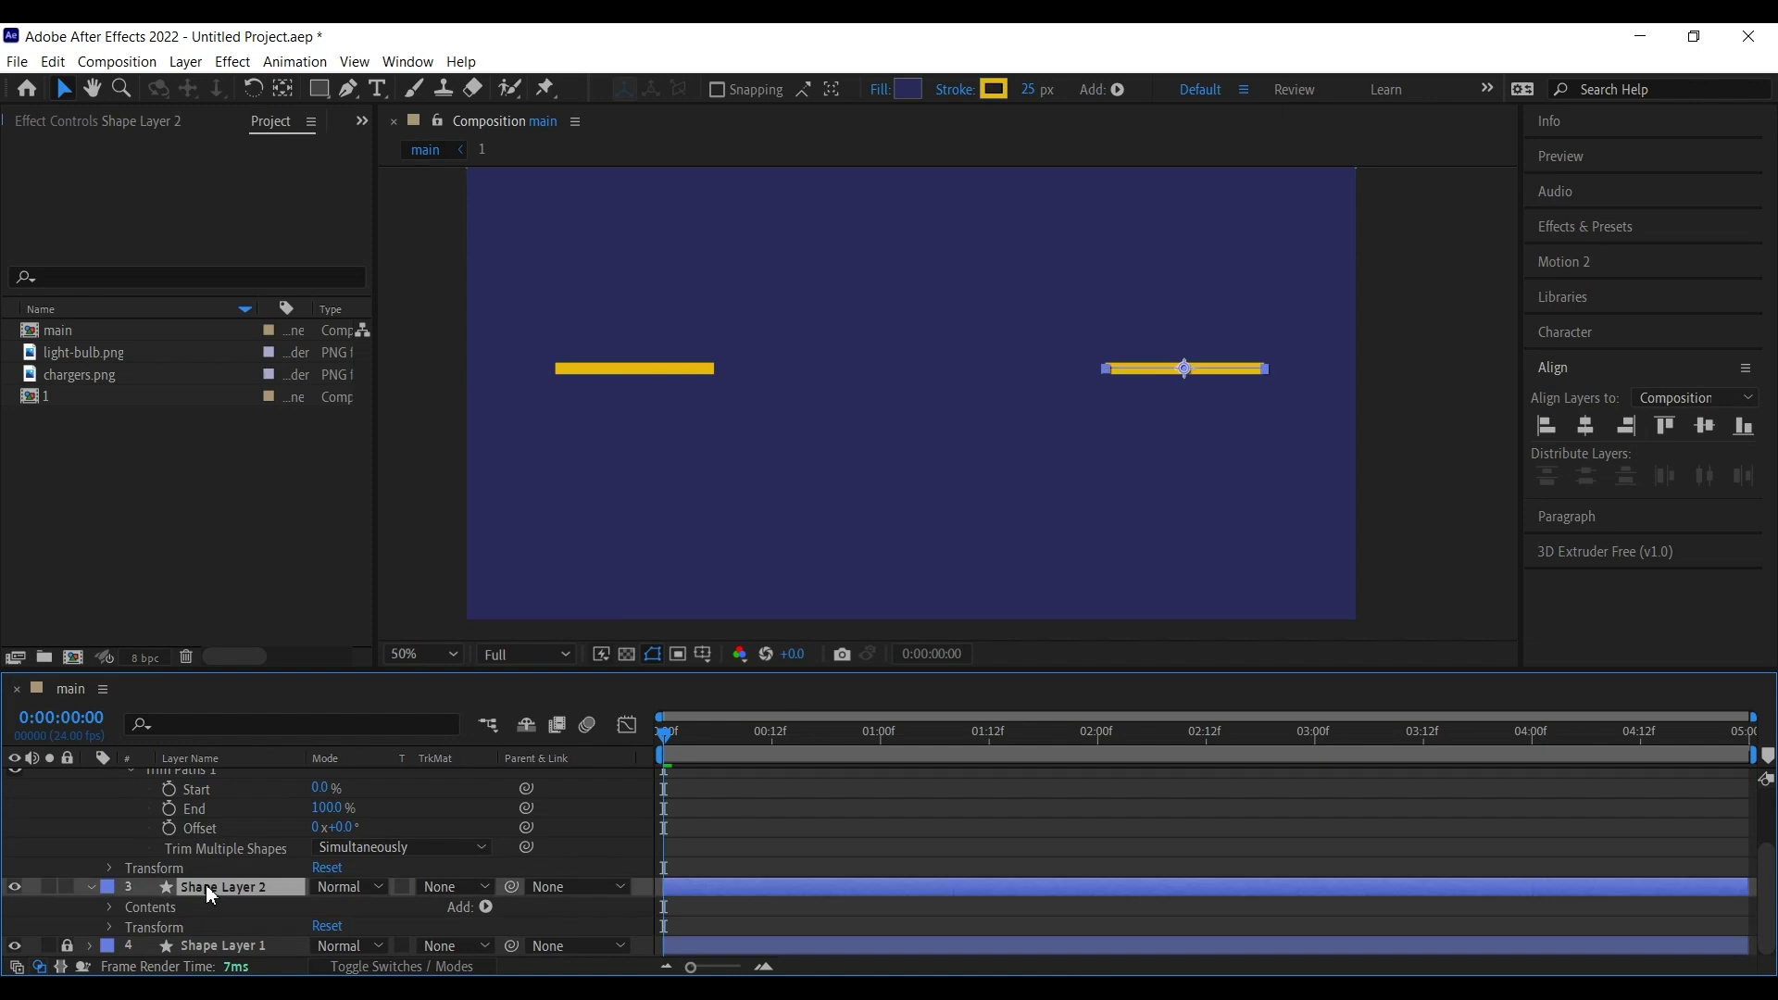
pyautogui.click(93, 888)
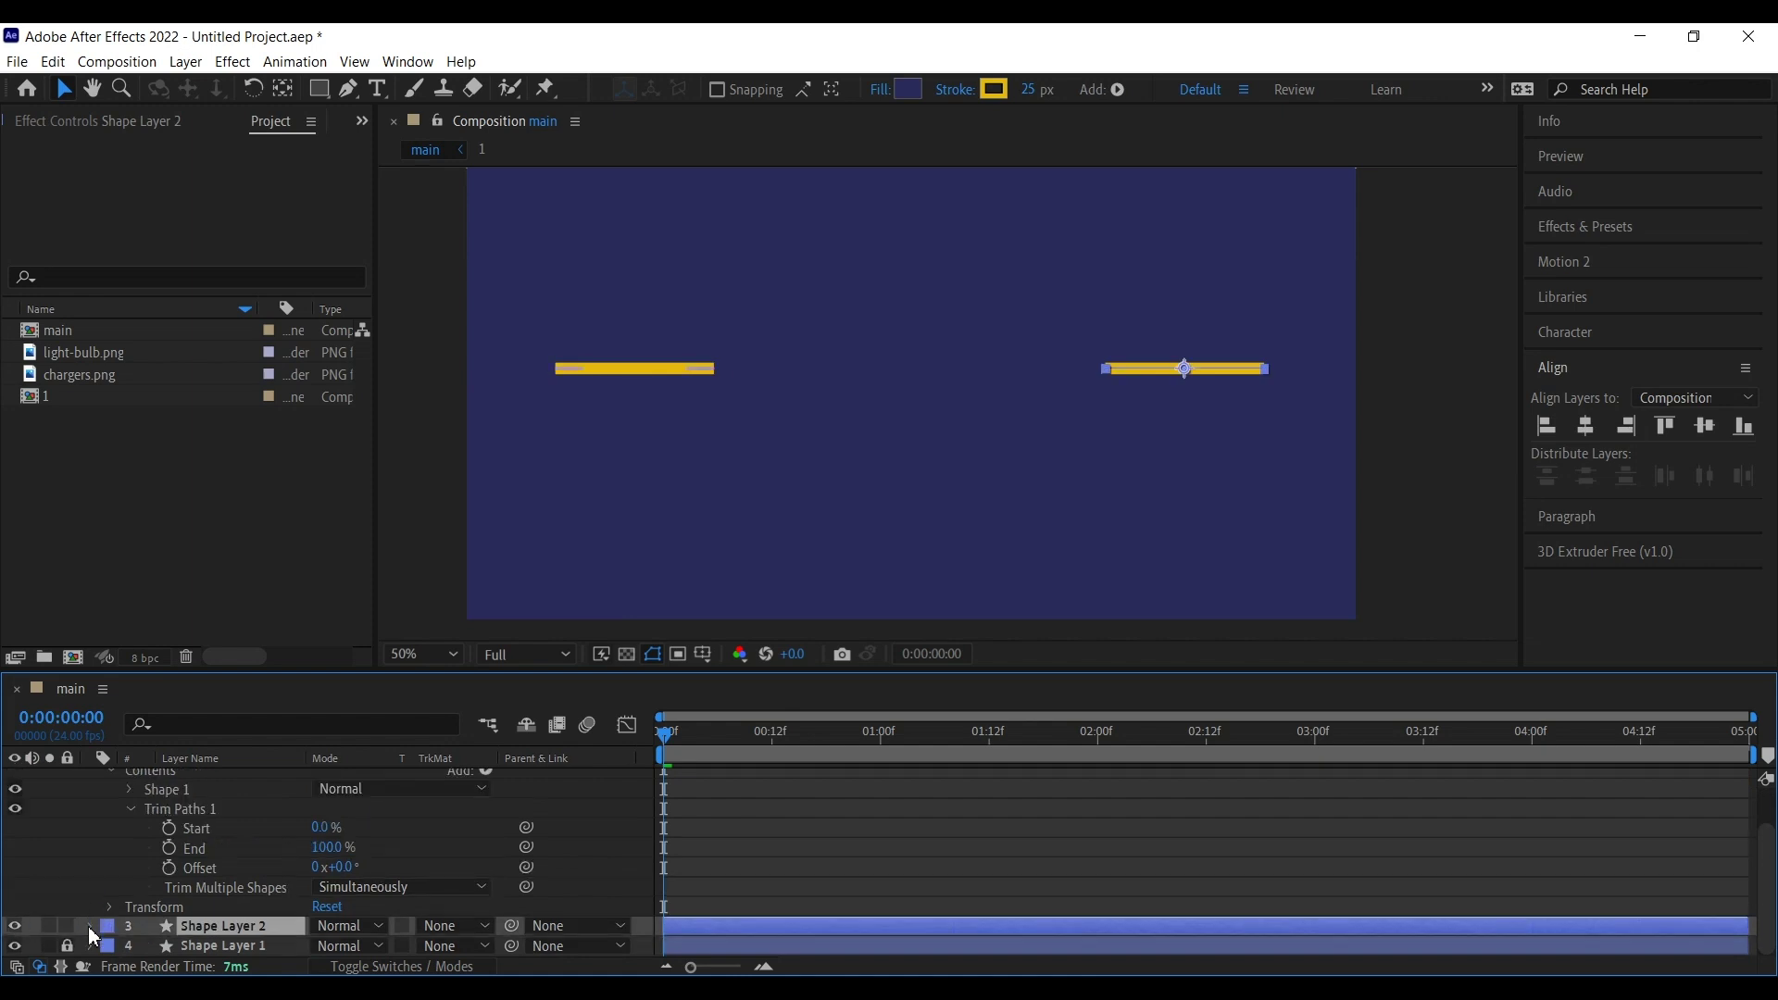
pyautogui.click(90, 927)
pyautogui.scroll(-1, 258, 910)
pyautogui.click(485, 907)
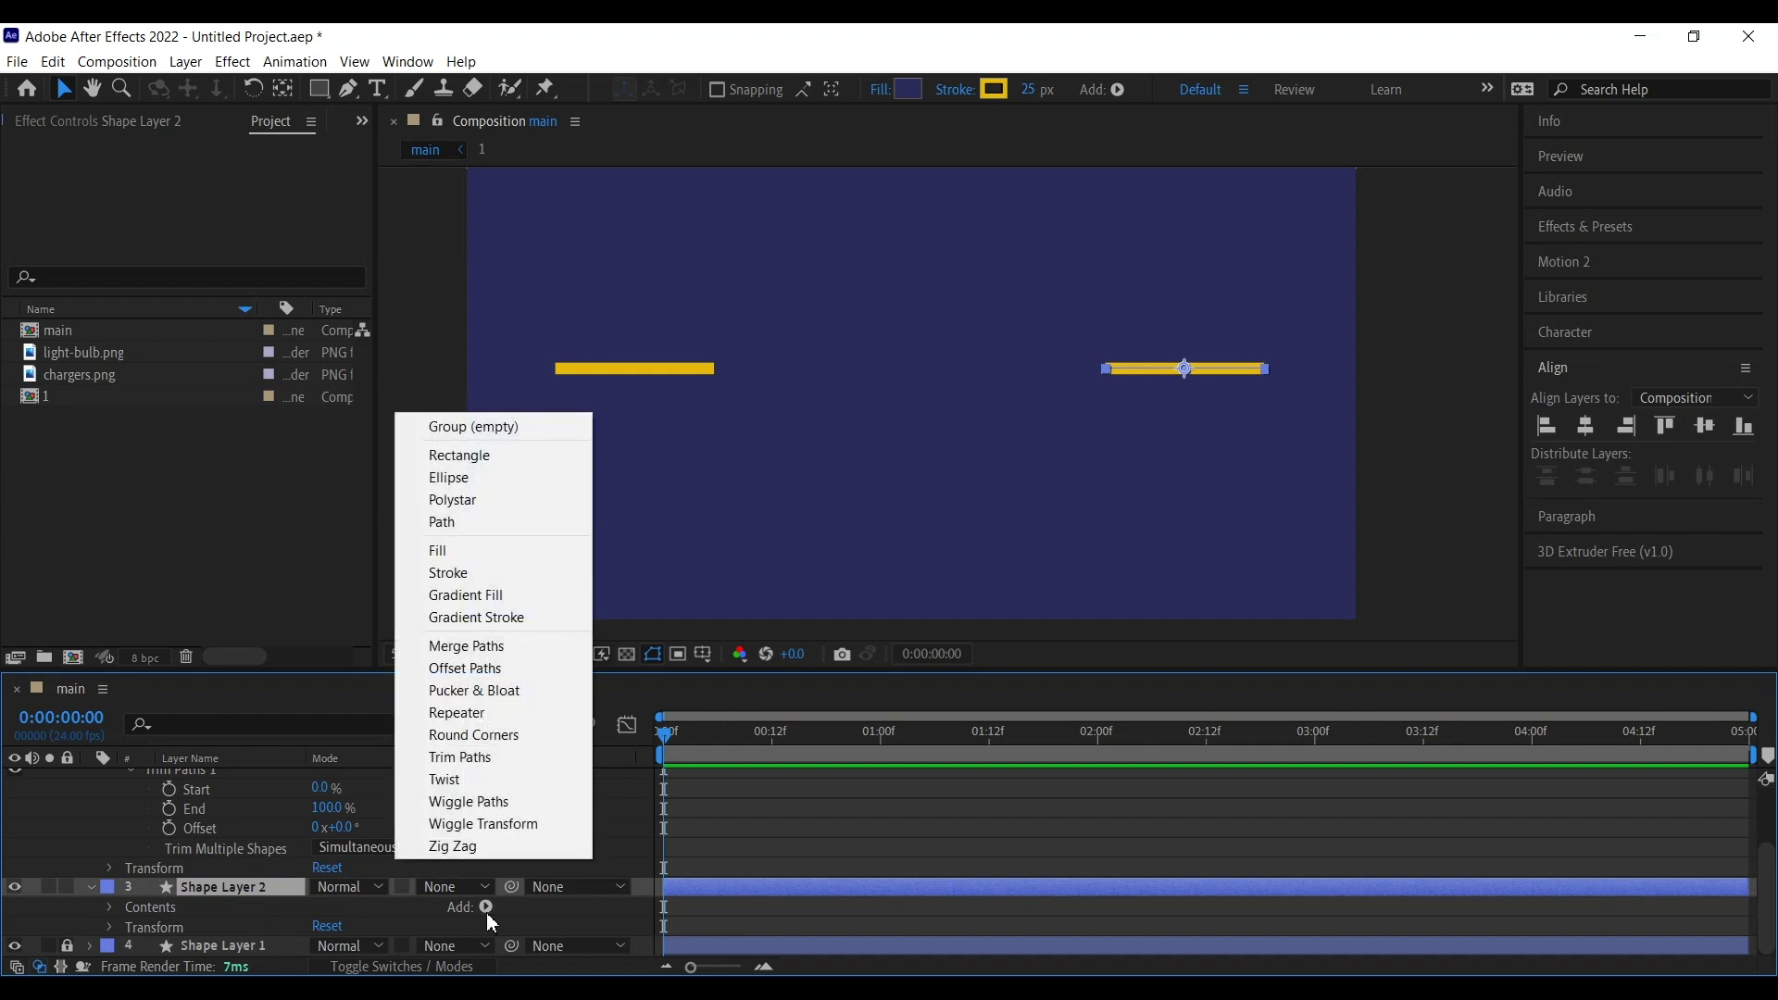
pyautogui.click(506, 753)
pyautogui.scroll(-2, 192, 936)
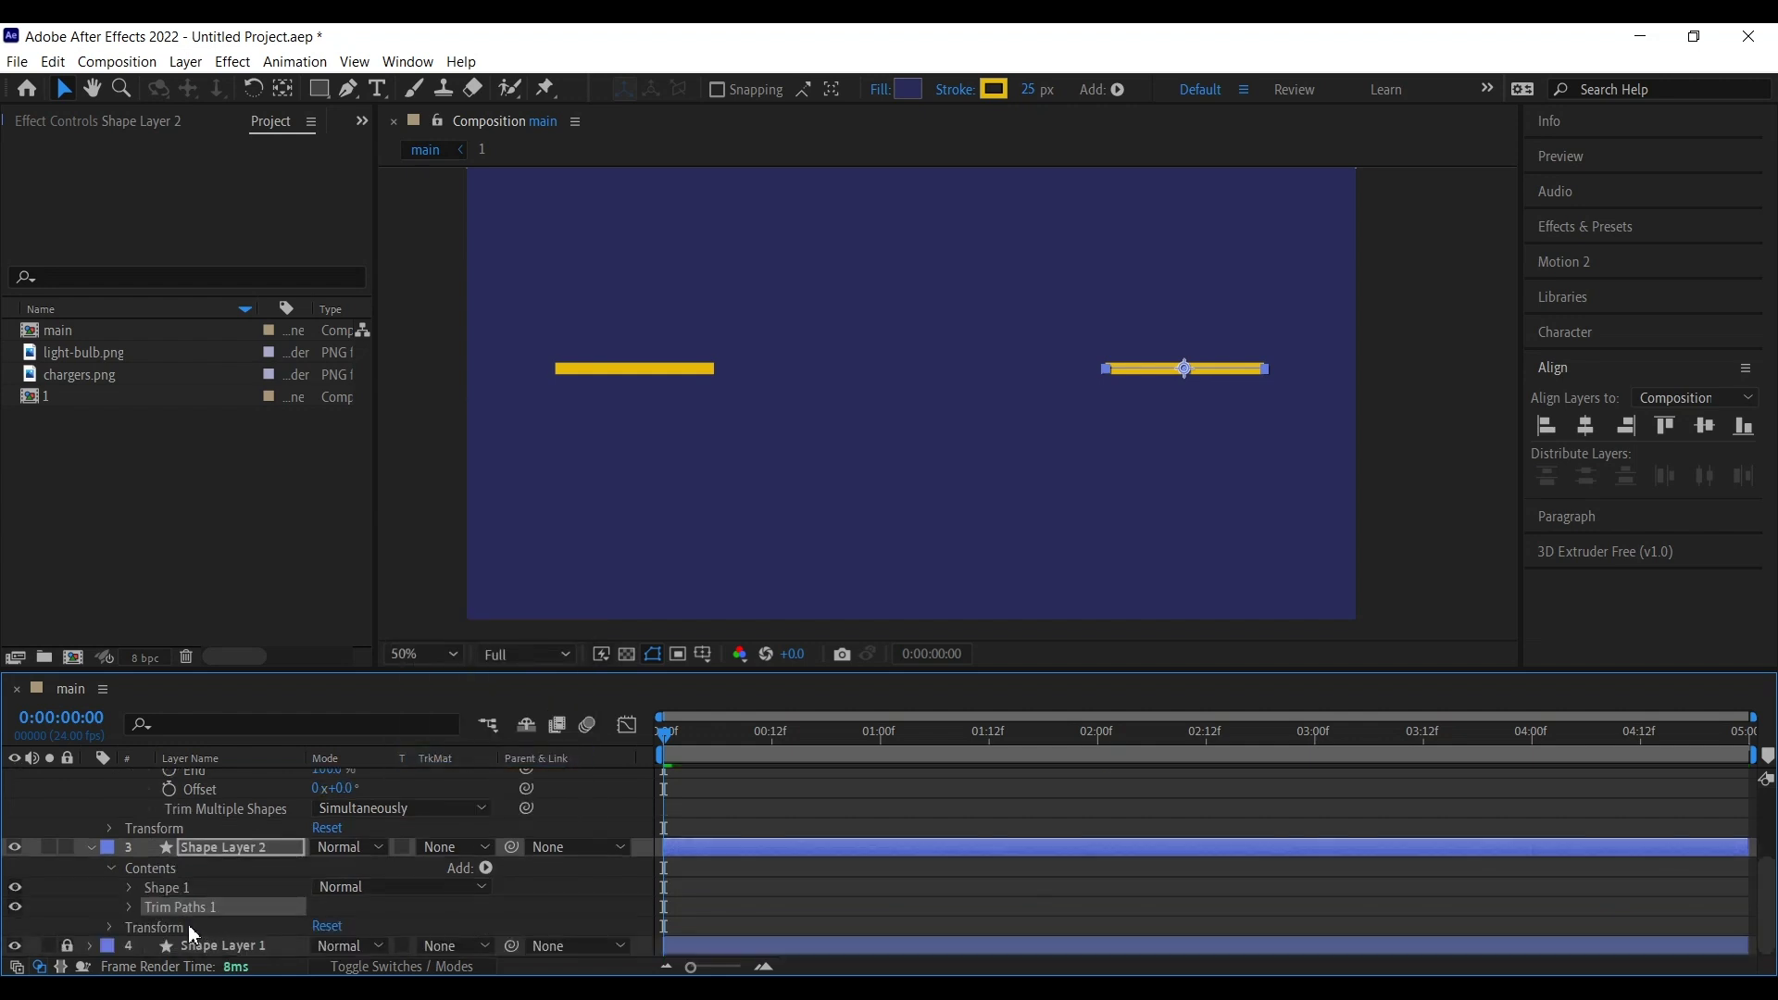
# Step: Keyframe the Trim Paths End property of both yellow lines, Shape Layer 3 and Shape Layer 2, at frames 0 and 12
pyautogui.click(130, 908)
pyautogui.scroll(-2, 148, 903)
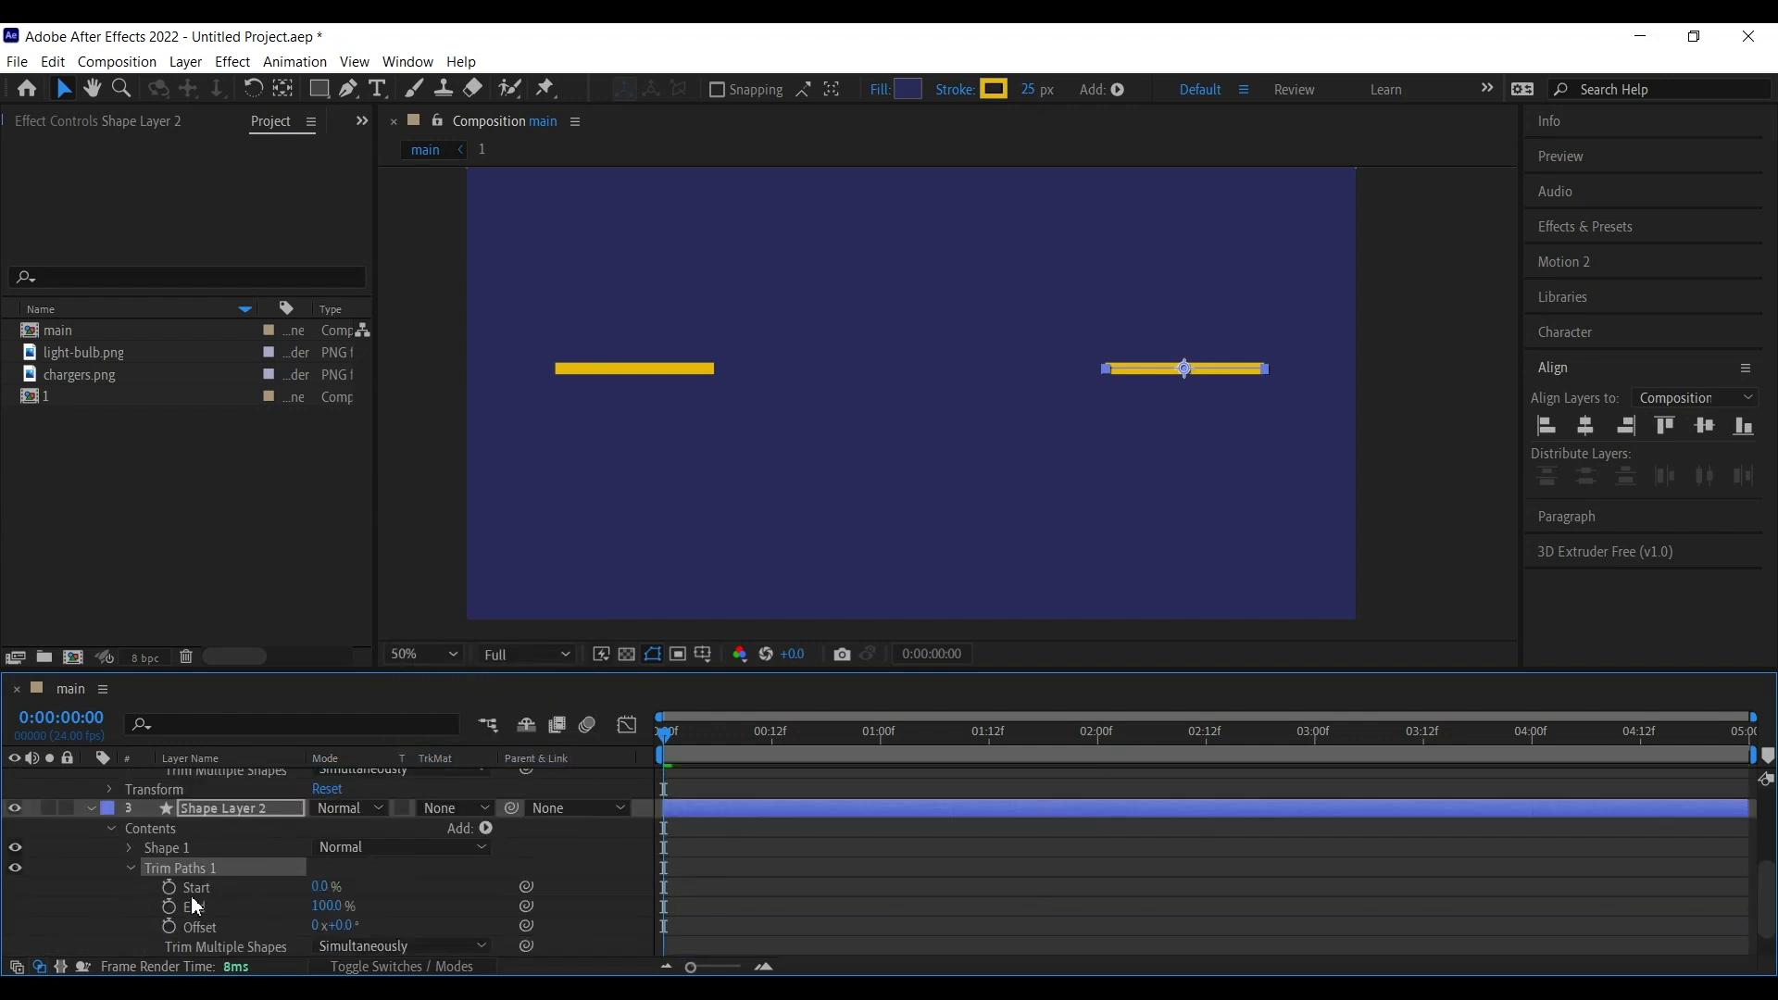
pyautogui.scroll(3, 214, 905)
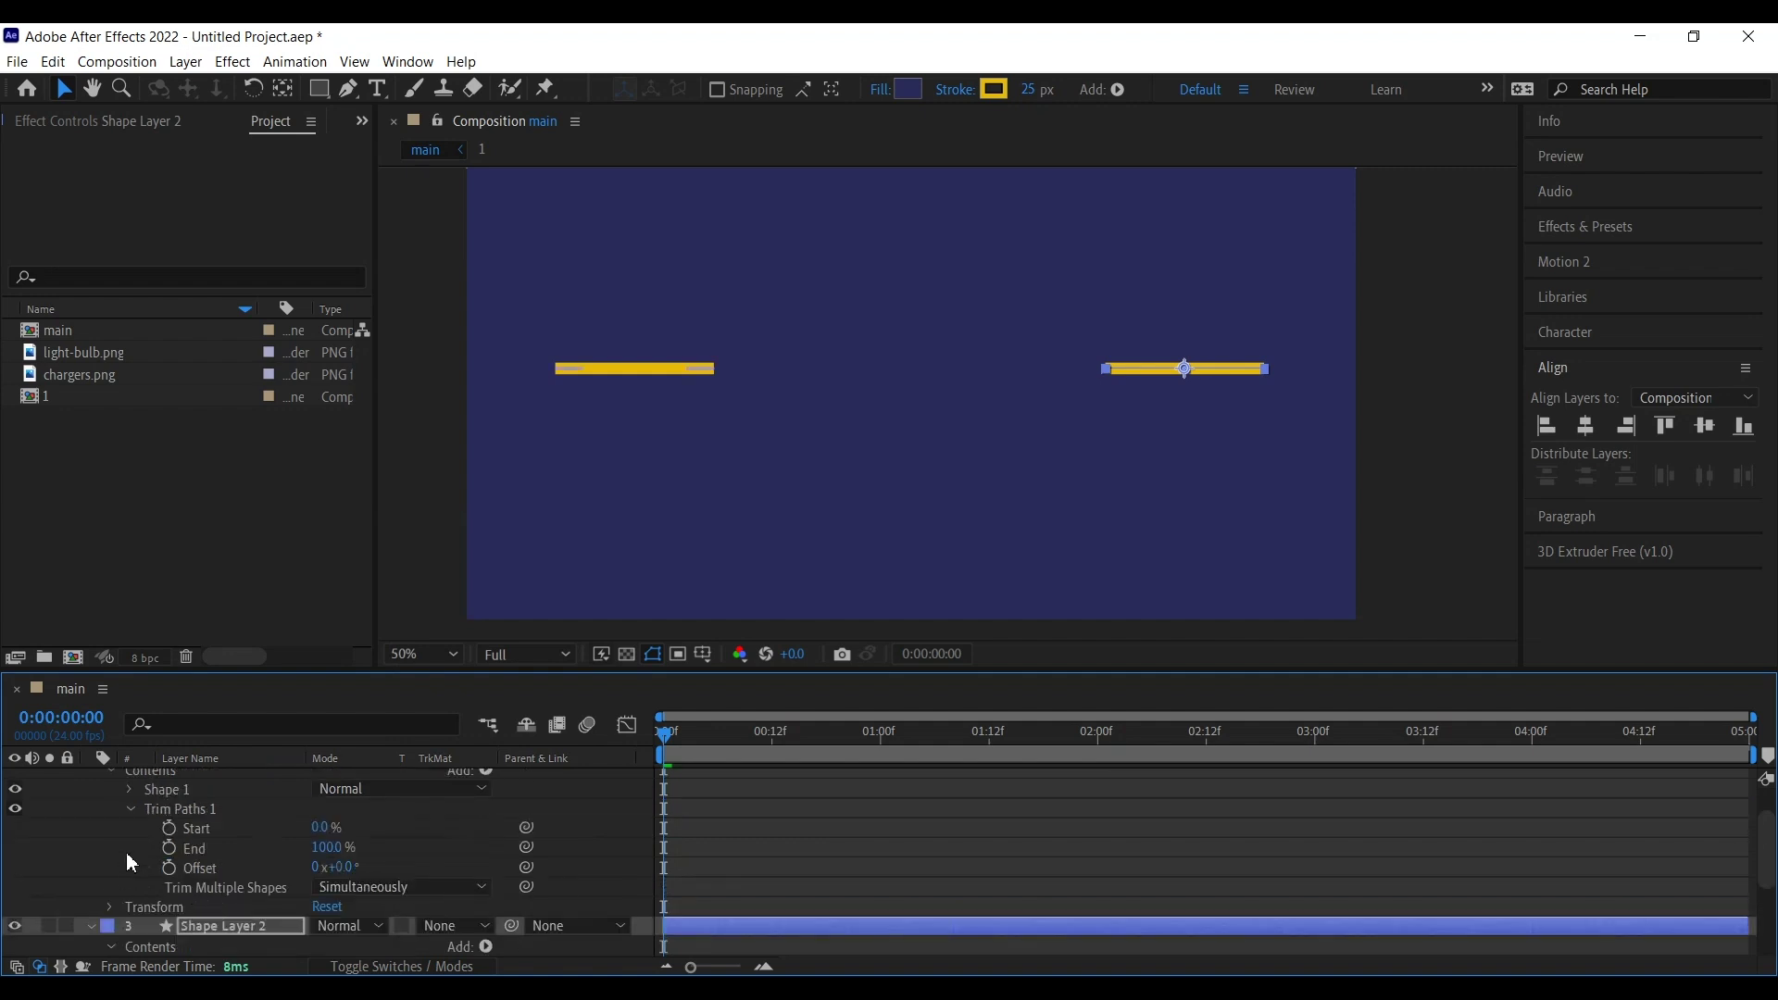
pyautogui.click(169, 847)
pyautogui.click(769, 743)
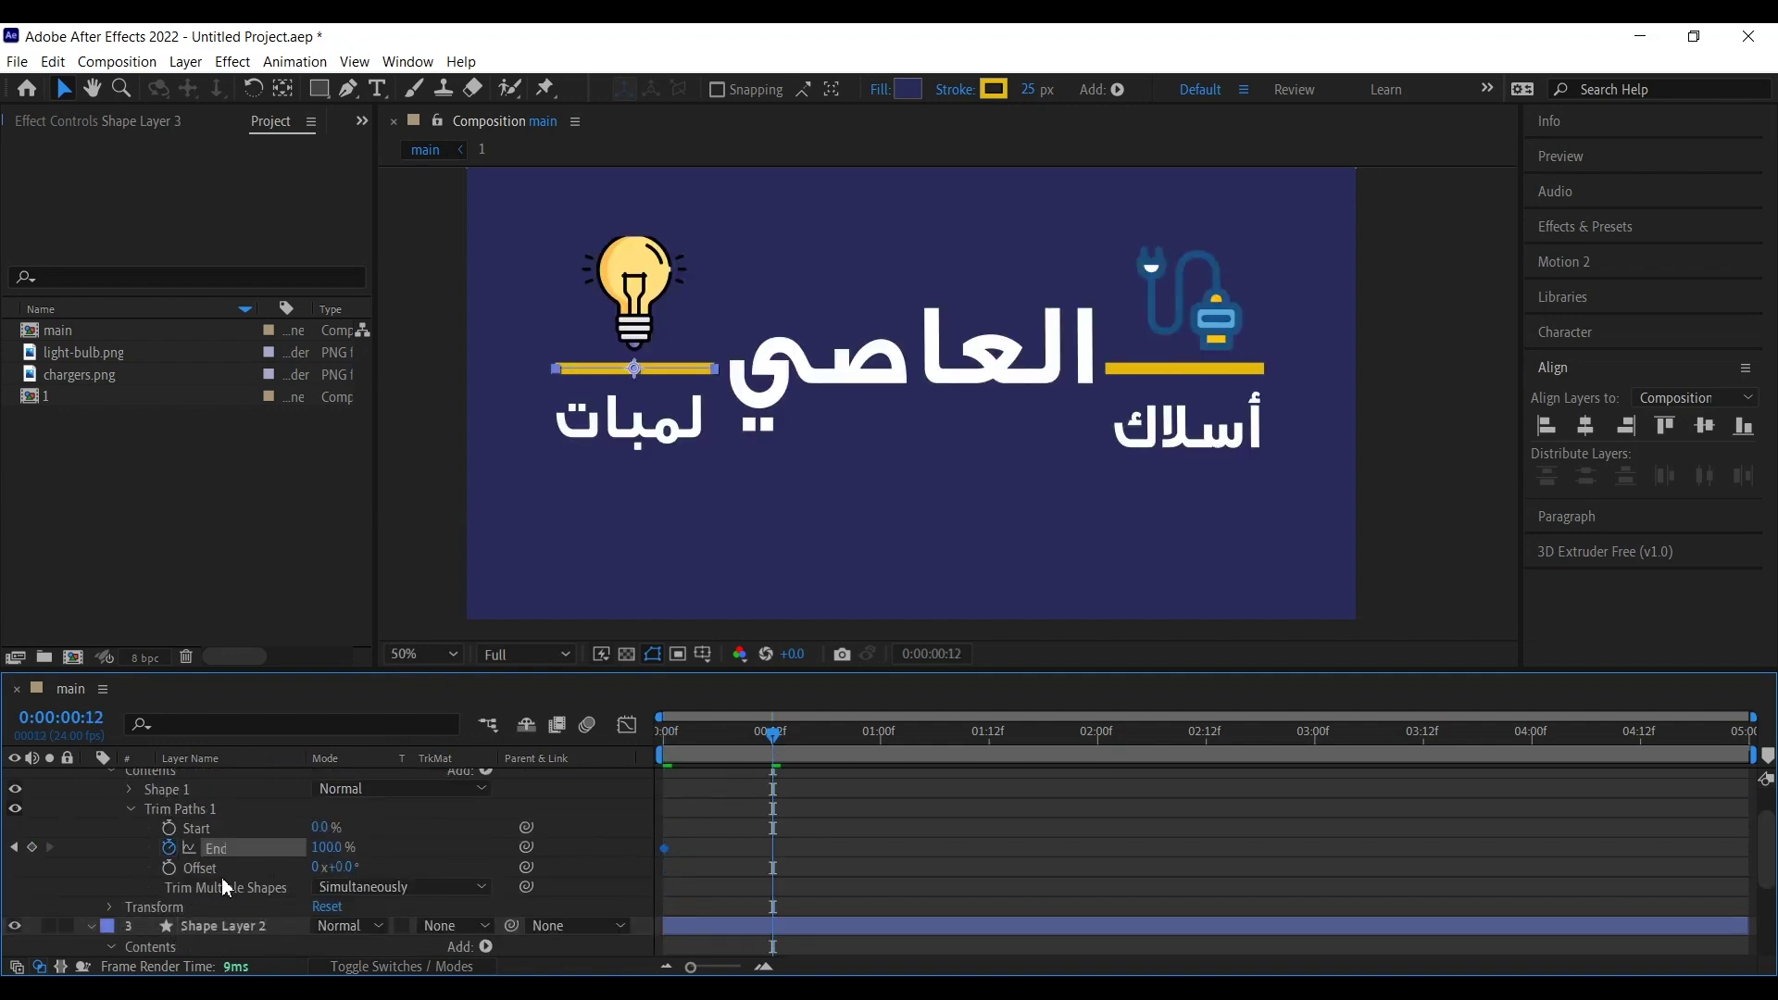
pyautogui.scroll(-3, 258, 868)
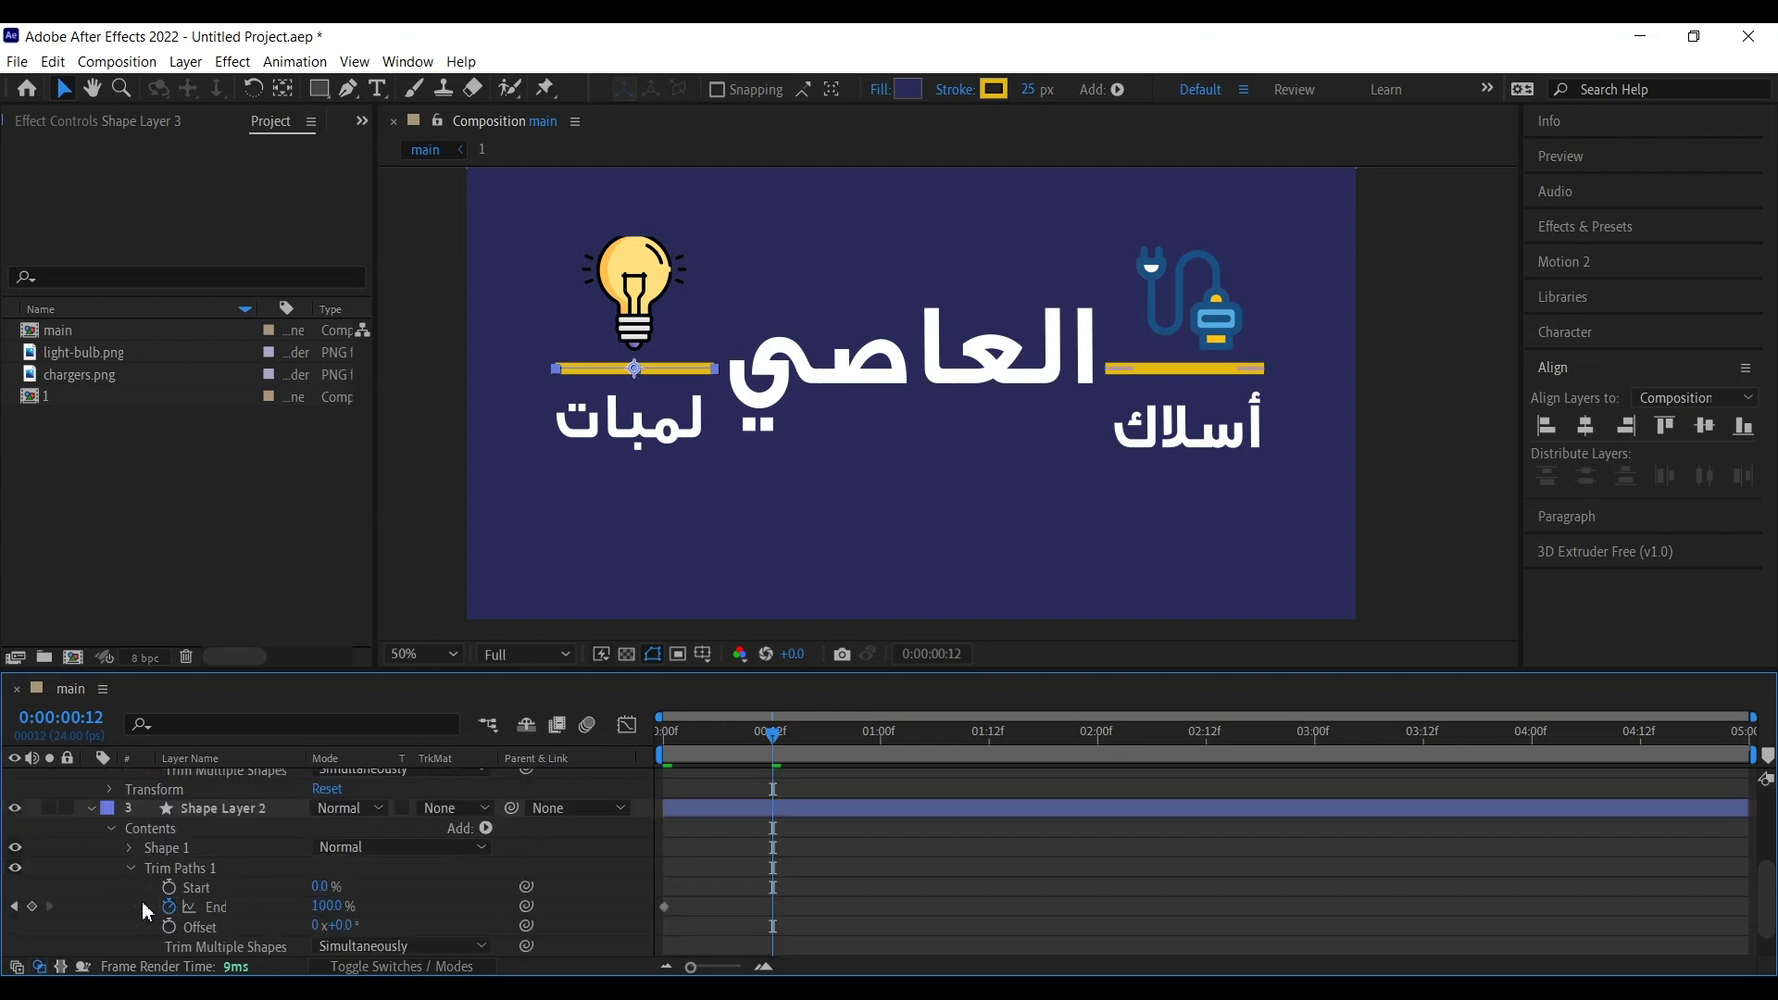
pyautogui.click(33, 908)
pyautogui.click(14, 911)
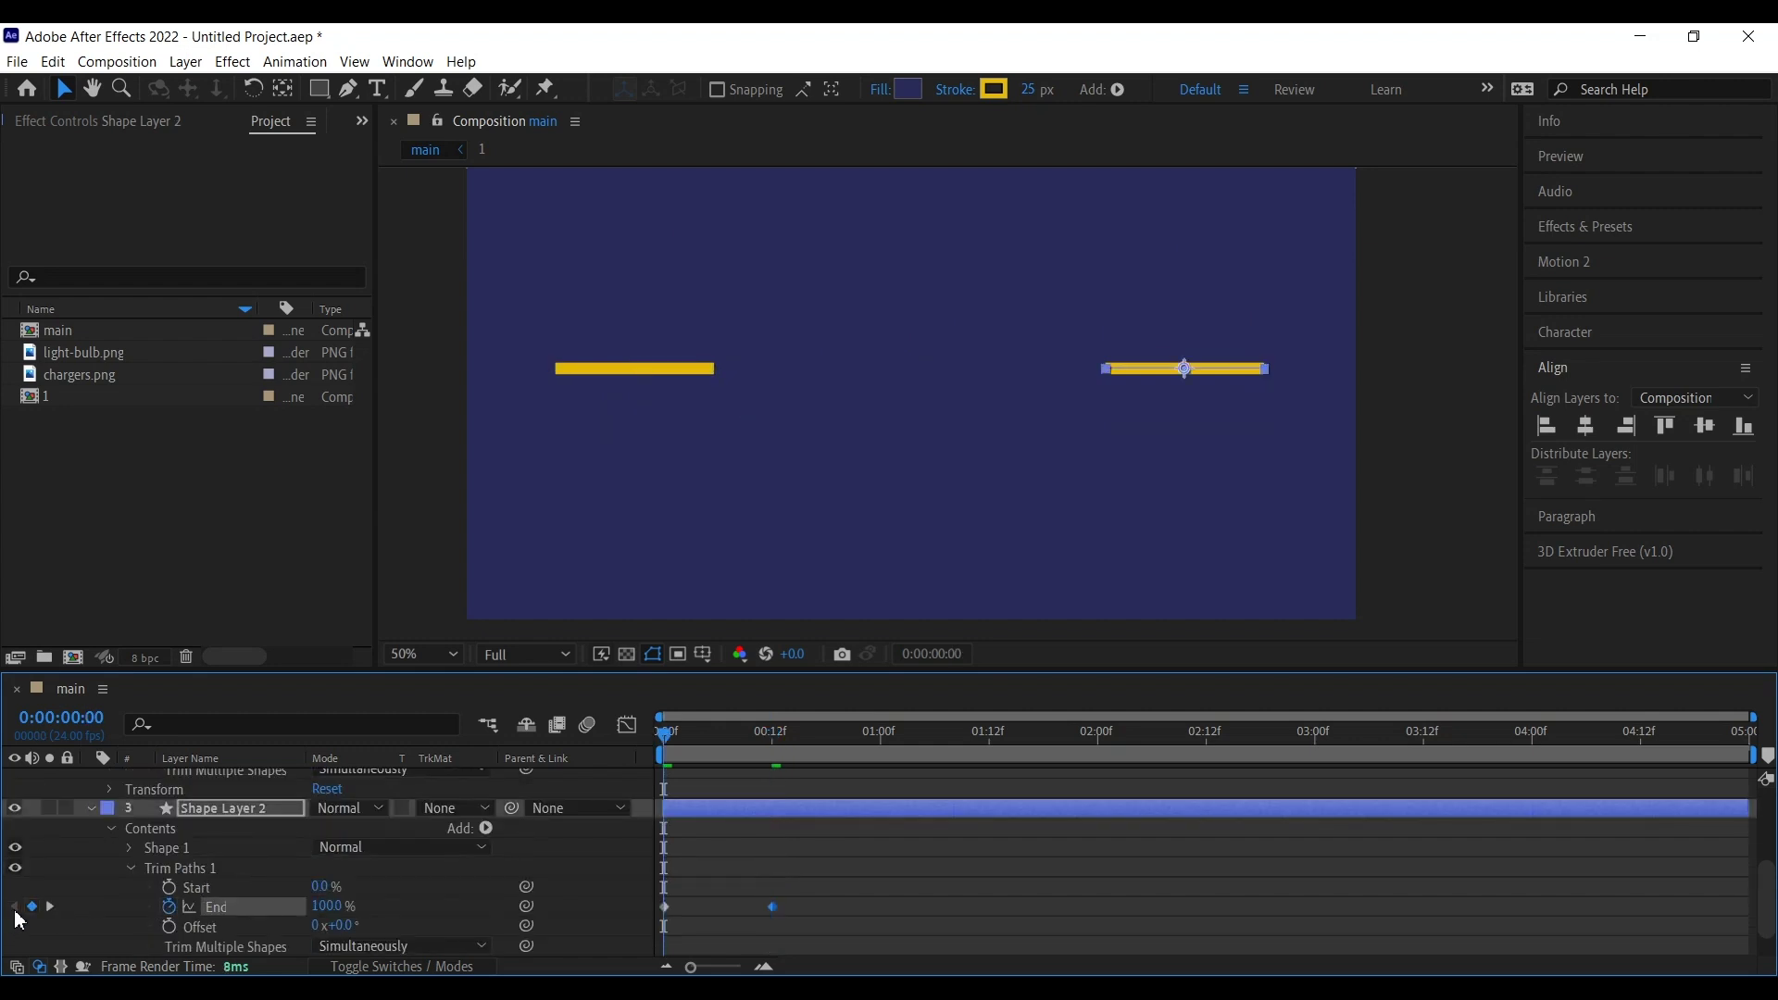
# Step: Try lowering the left yellow line's Trim Paths End value to 37% at frame 0
pyautogui.scroll(3, 834, 903)
pyautogui.moveTo(324, 897); pyautogui.dragTo(264, 895)
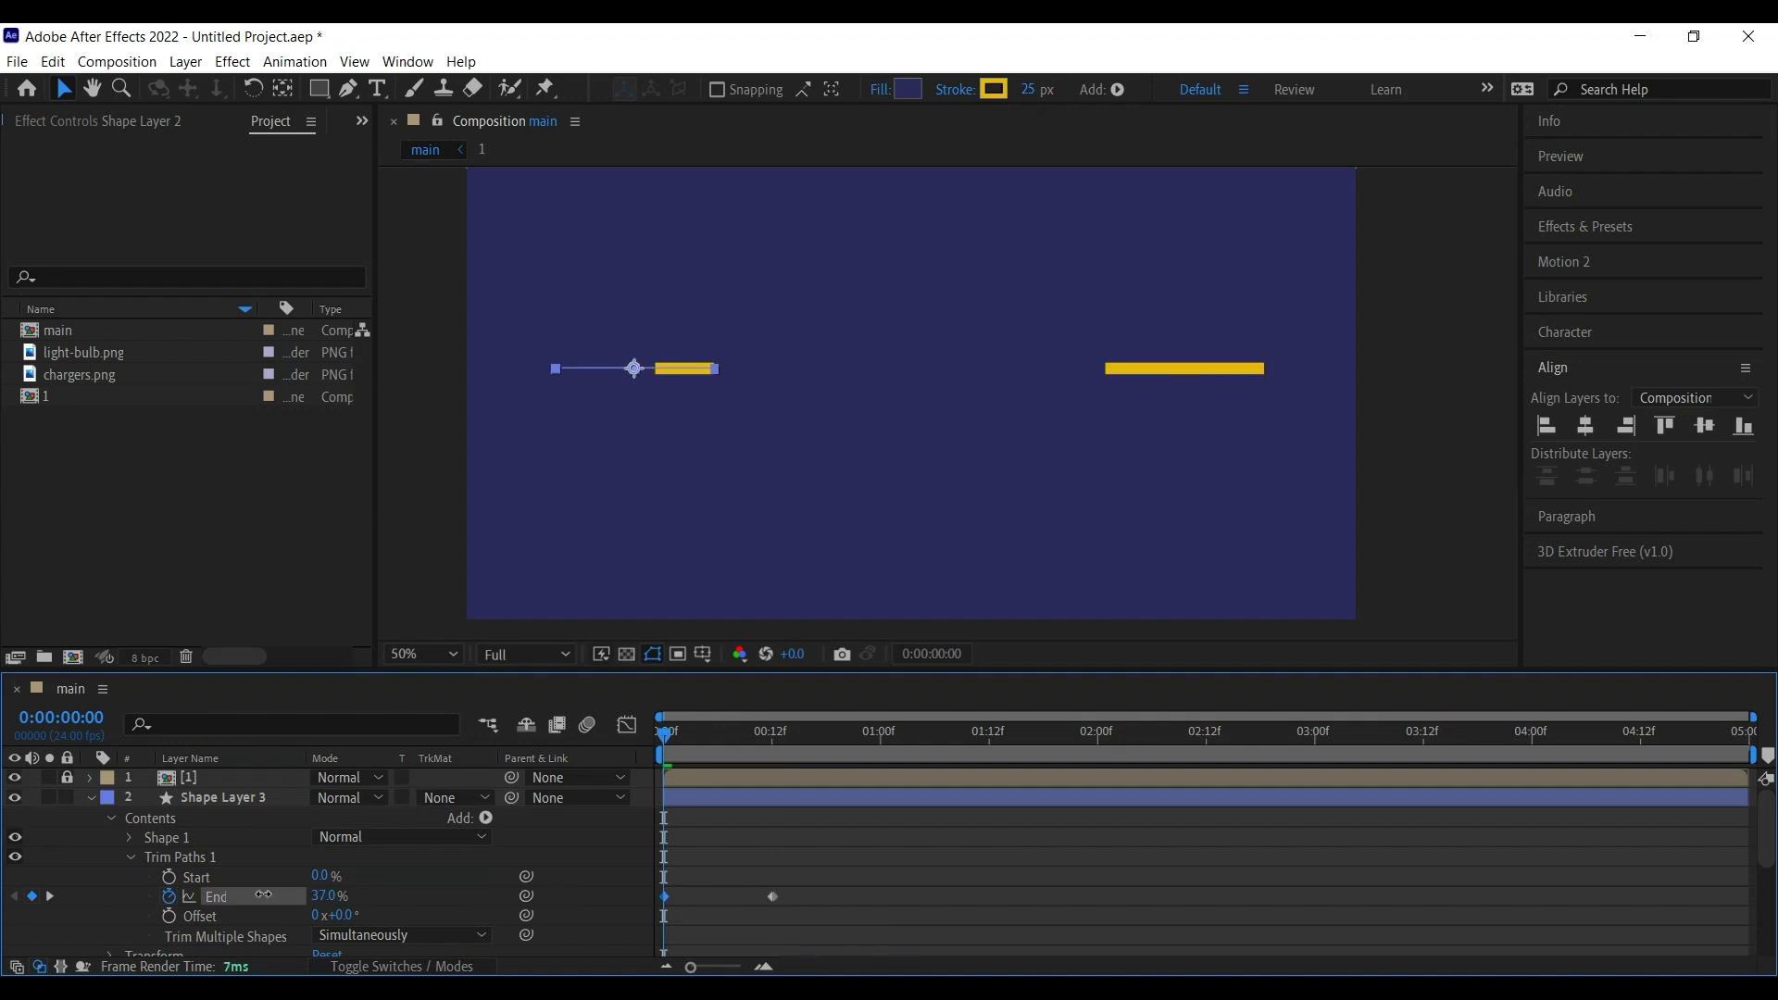
pyautogui.click(263, 895)
pyautogui.hotkey('ctrl', 'z')
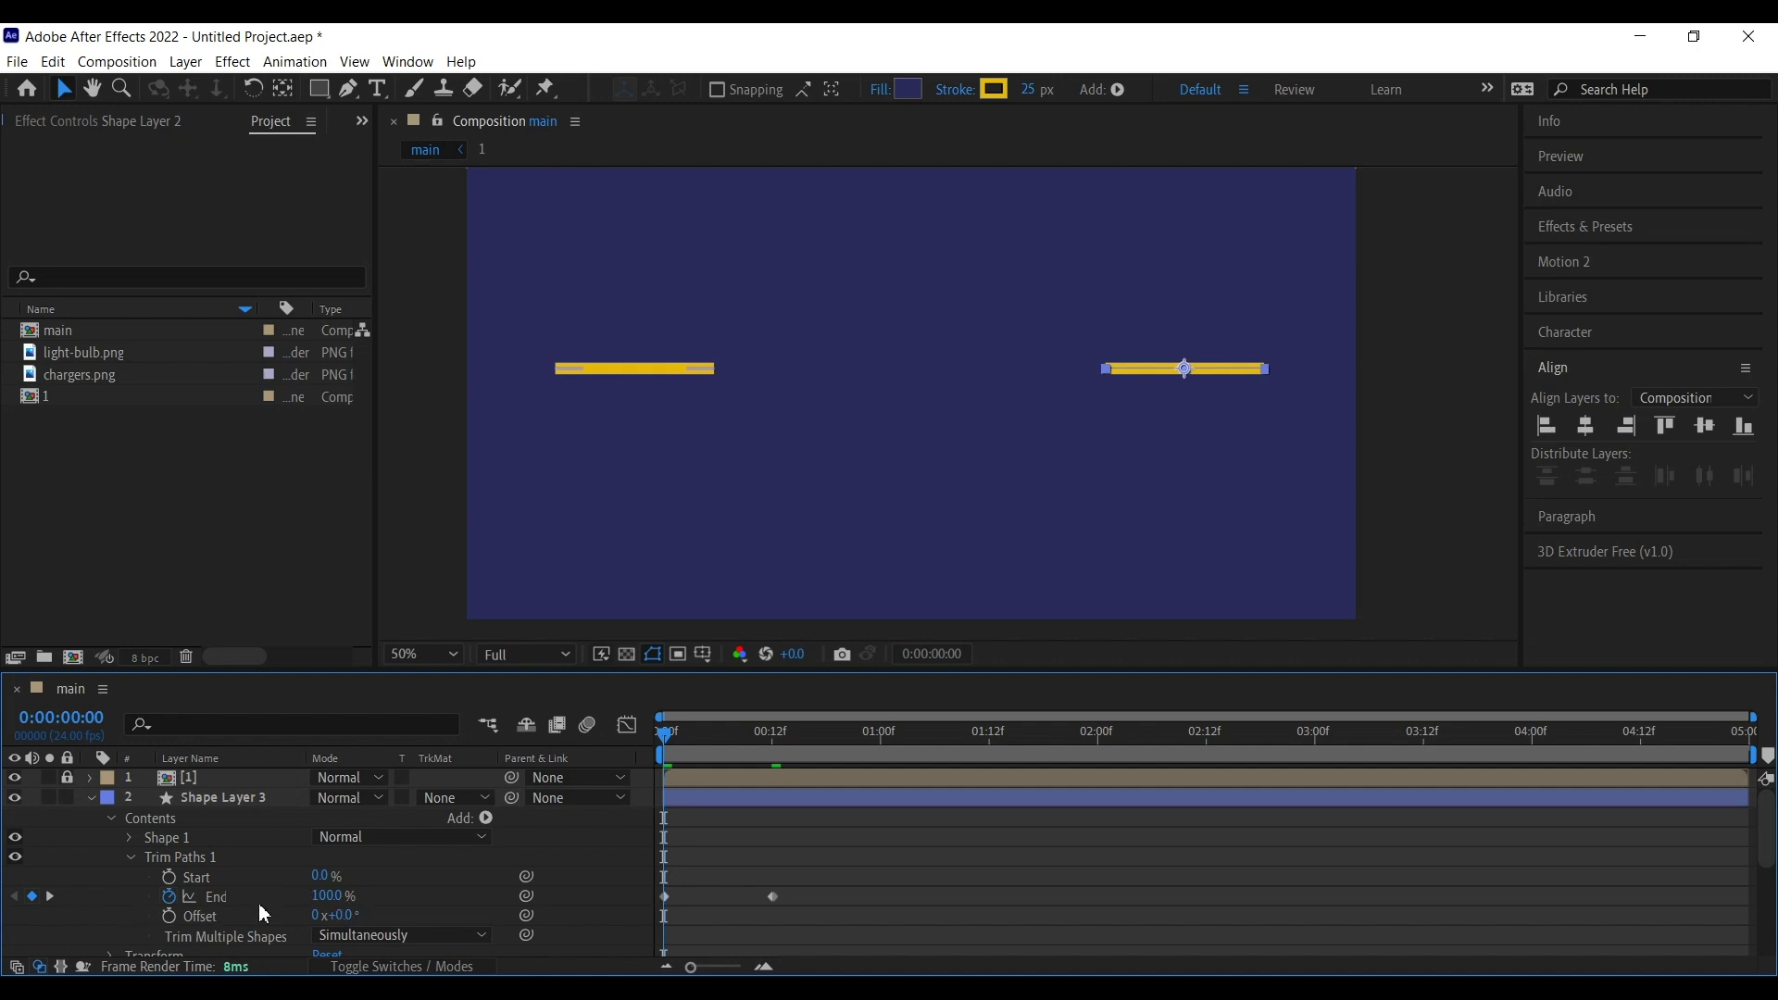
# Step: Replace the left line's End keyframes with Trim Paths Start keyframes, 100% at frame 0 and 0% at frame 12, and preview it
pyautogui.click(170, 895)
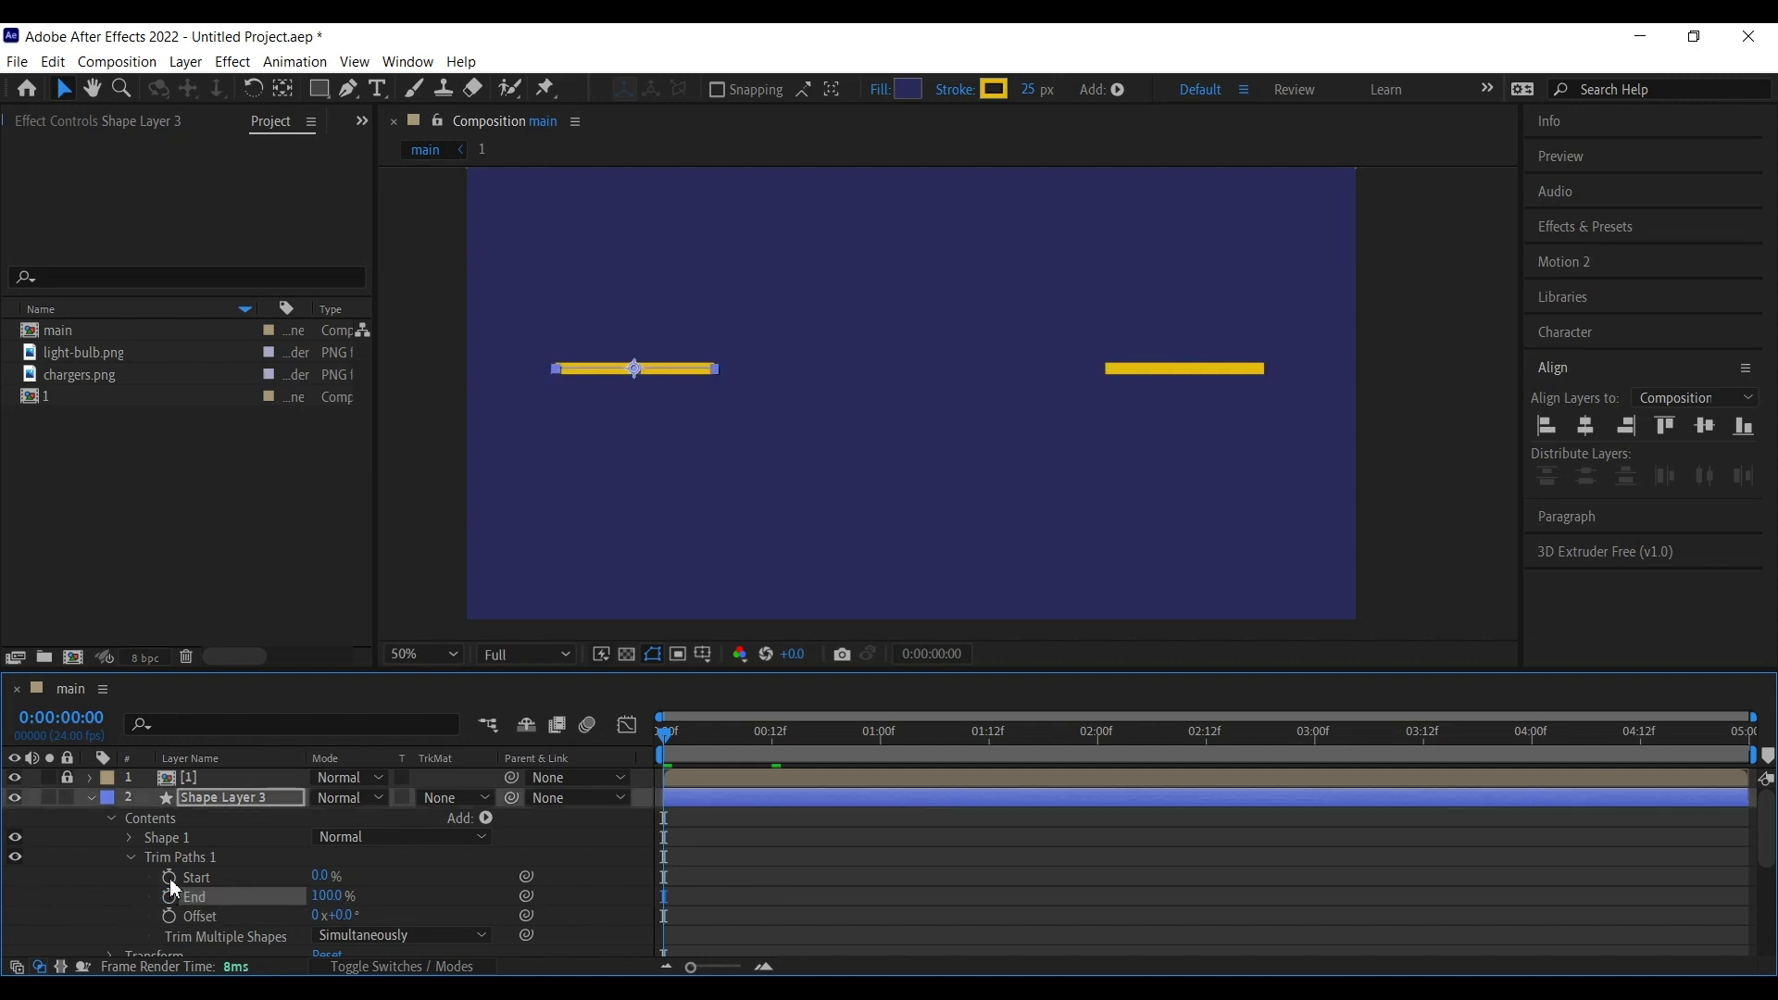
pyautogui.click(169, 877)
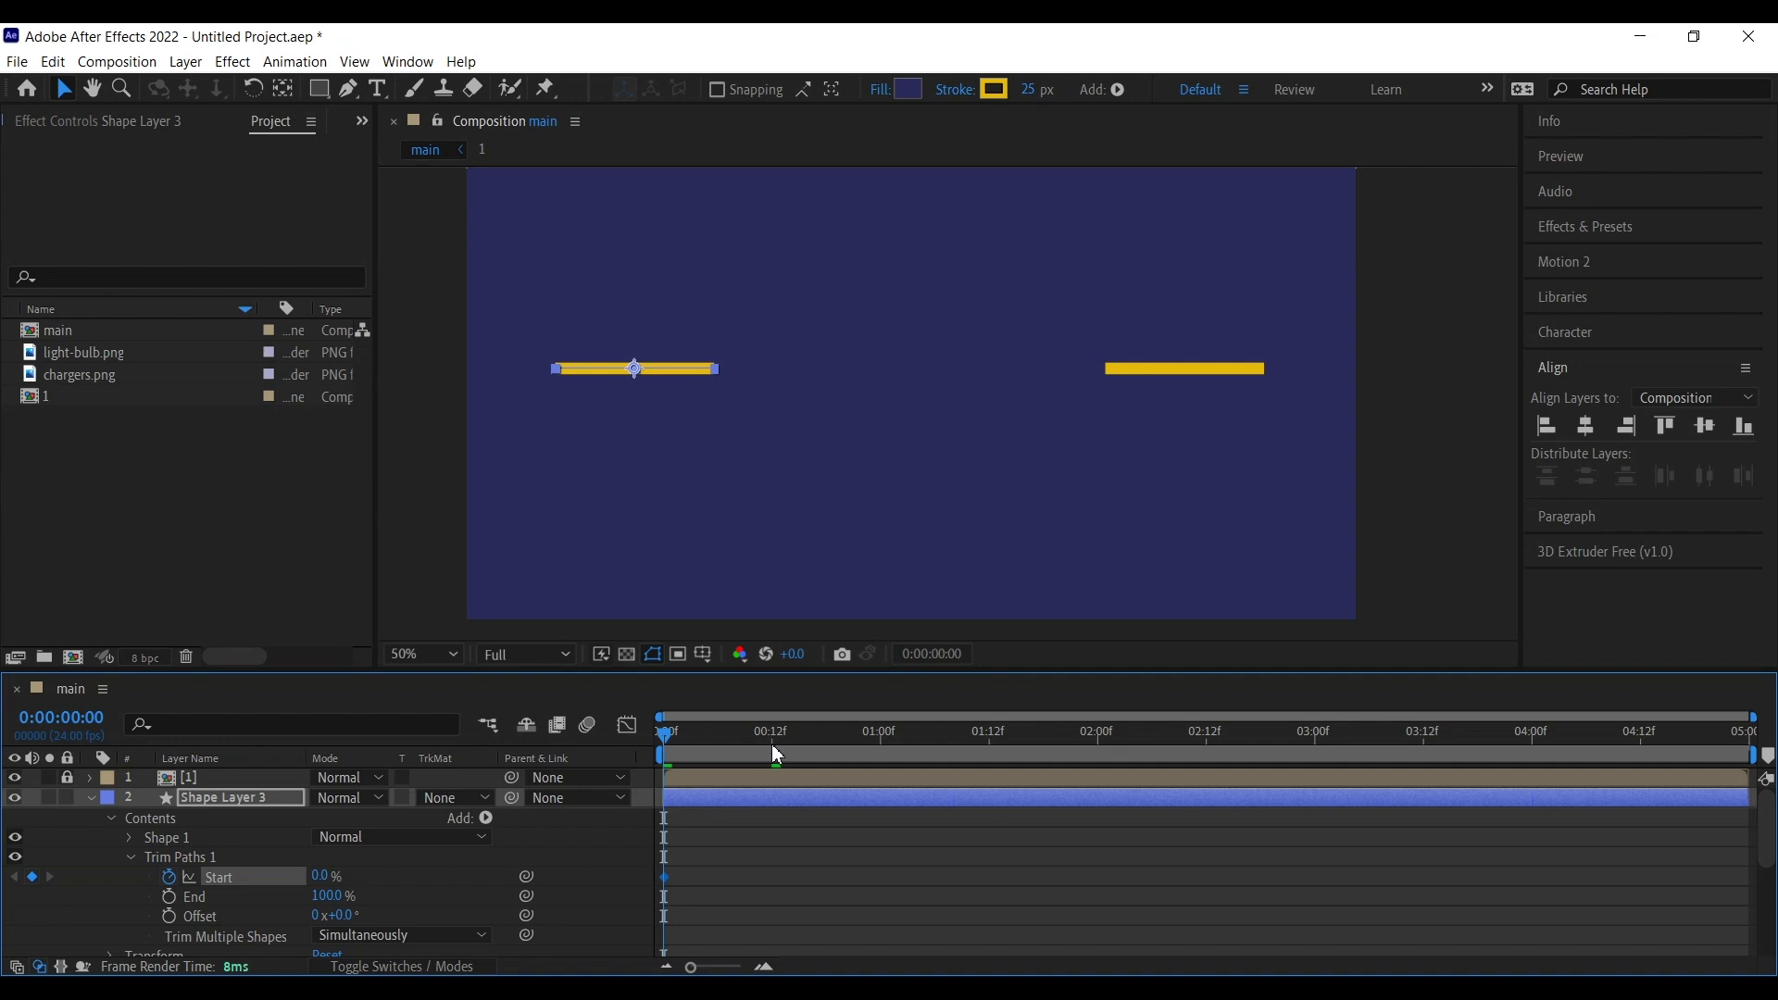
pyautogui.click(773, 738)
pyautogui.click(31, 877)
pyautogui.click(16, 877)
pyautogui.moveTo(319, 877); pyautogui.dragTo(496, 885)
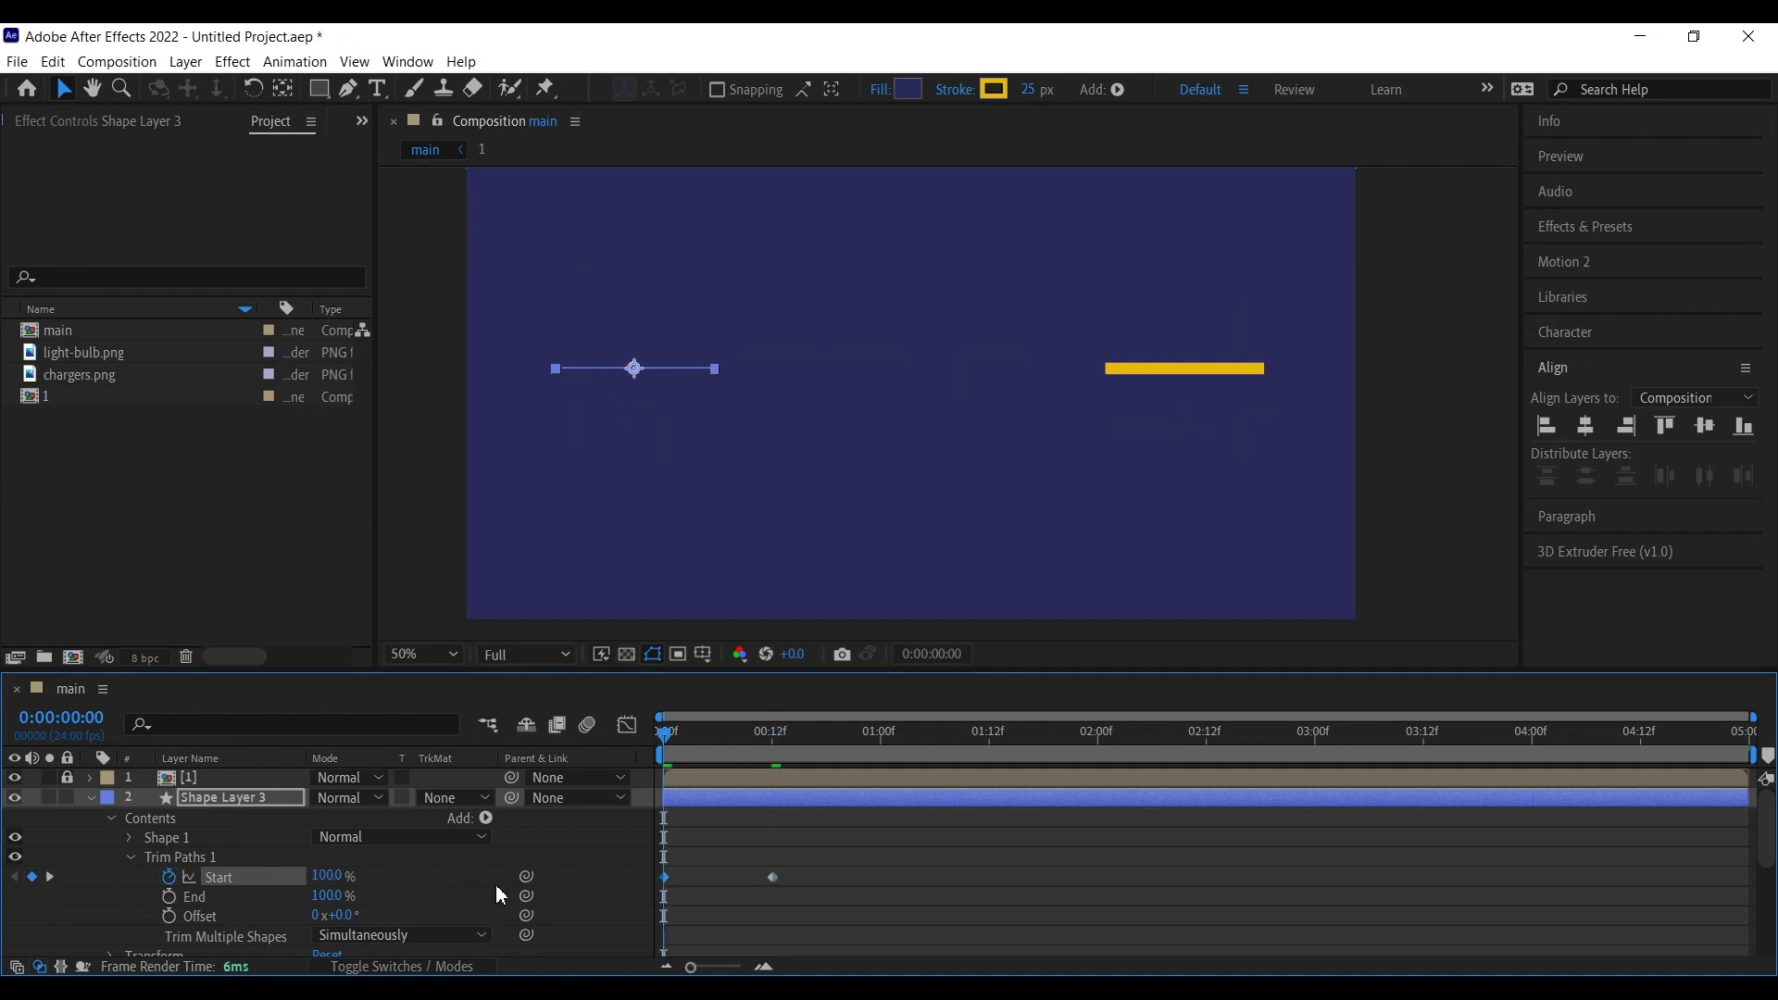
pyautogui.click(49, 878)
pyautogui.press('Home')
pyautogui.press('space')
pyautogui.press('space')
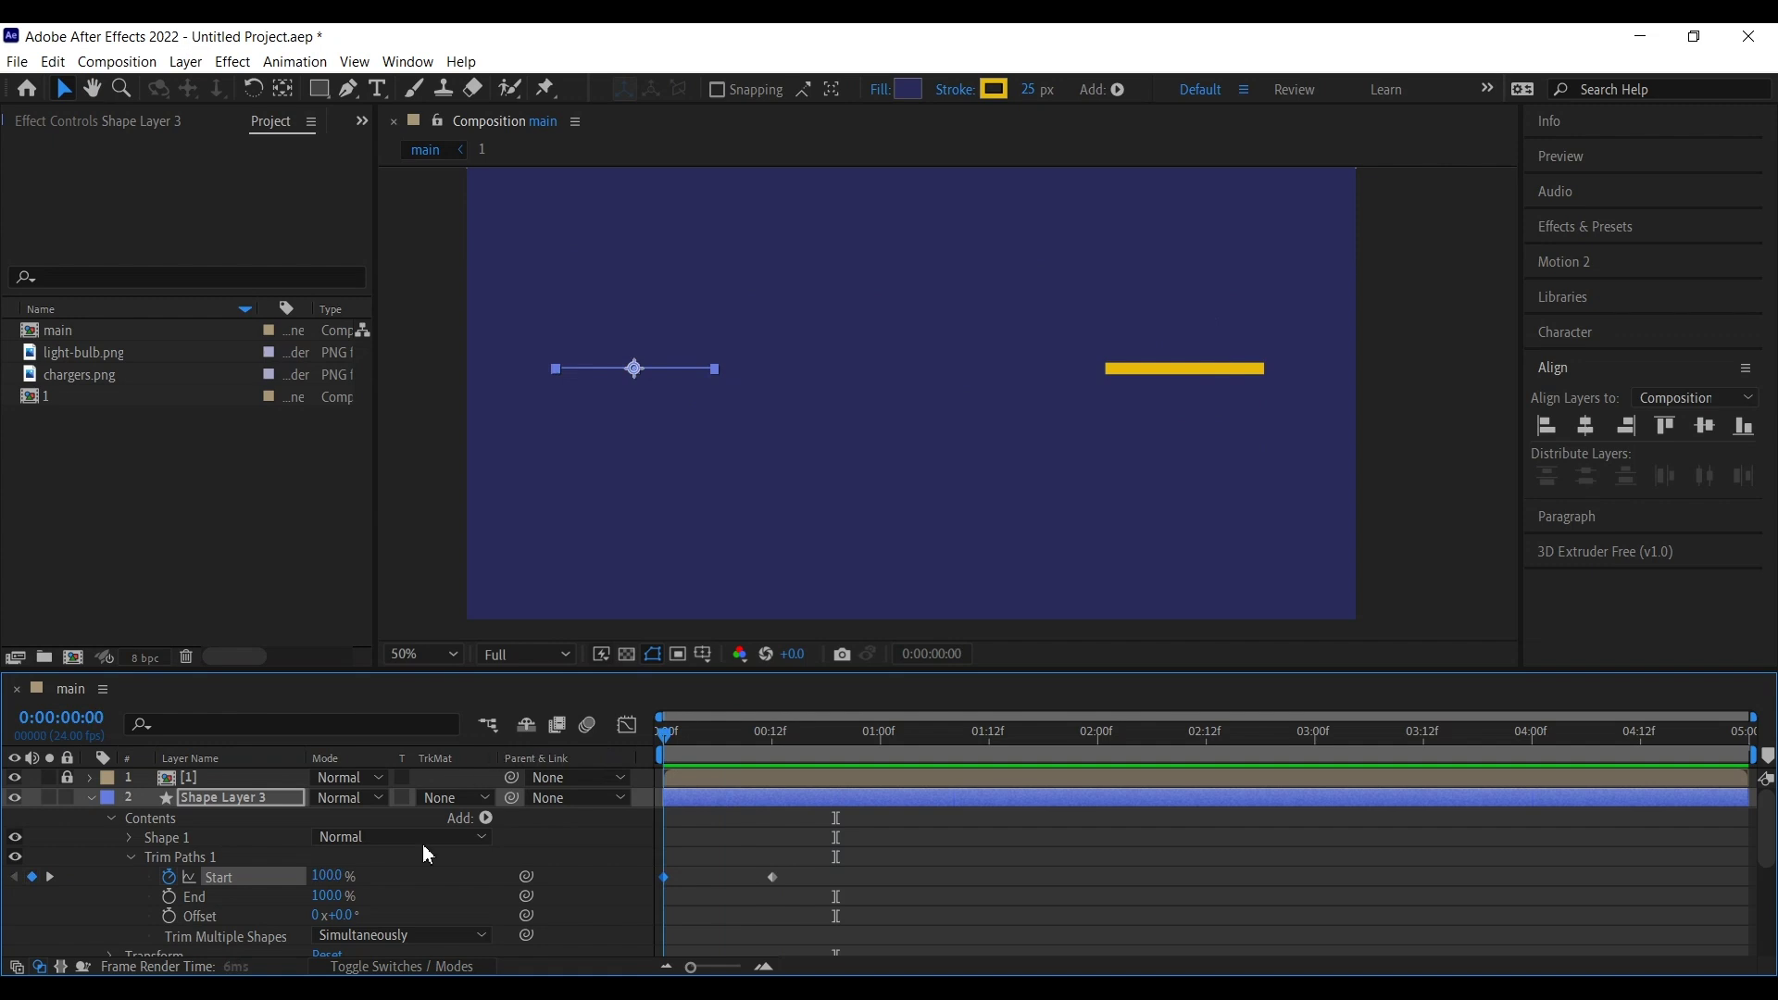
# Step: Set the right yellow line's Trim Paths End keyframe at frame 0 to 0% and scrub through its growth
pyautogui.scroll(-4, 278, 879)
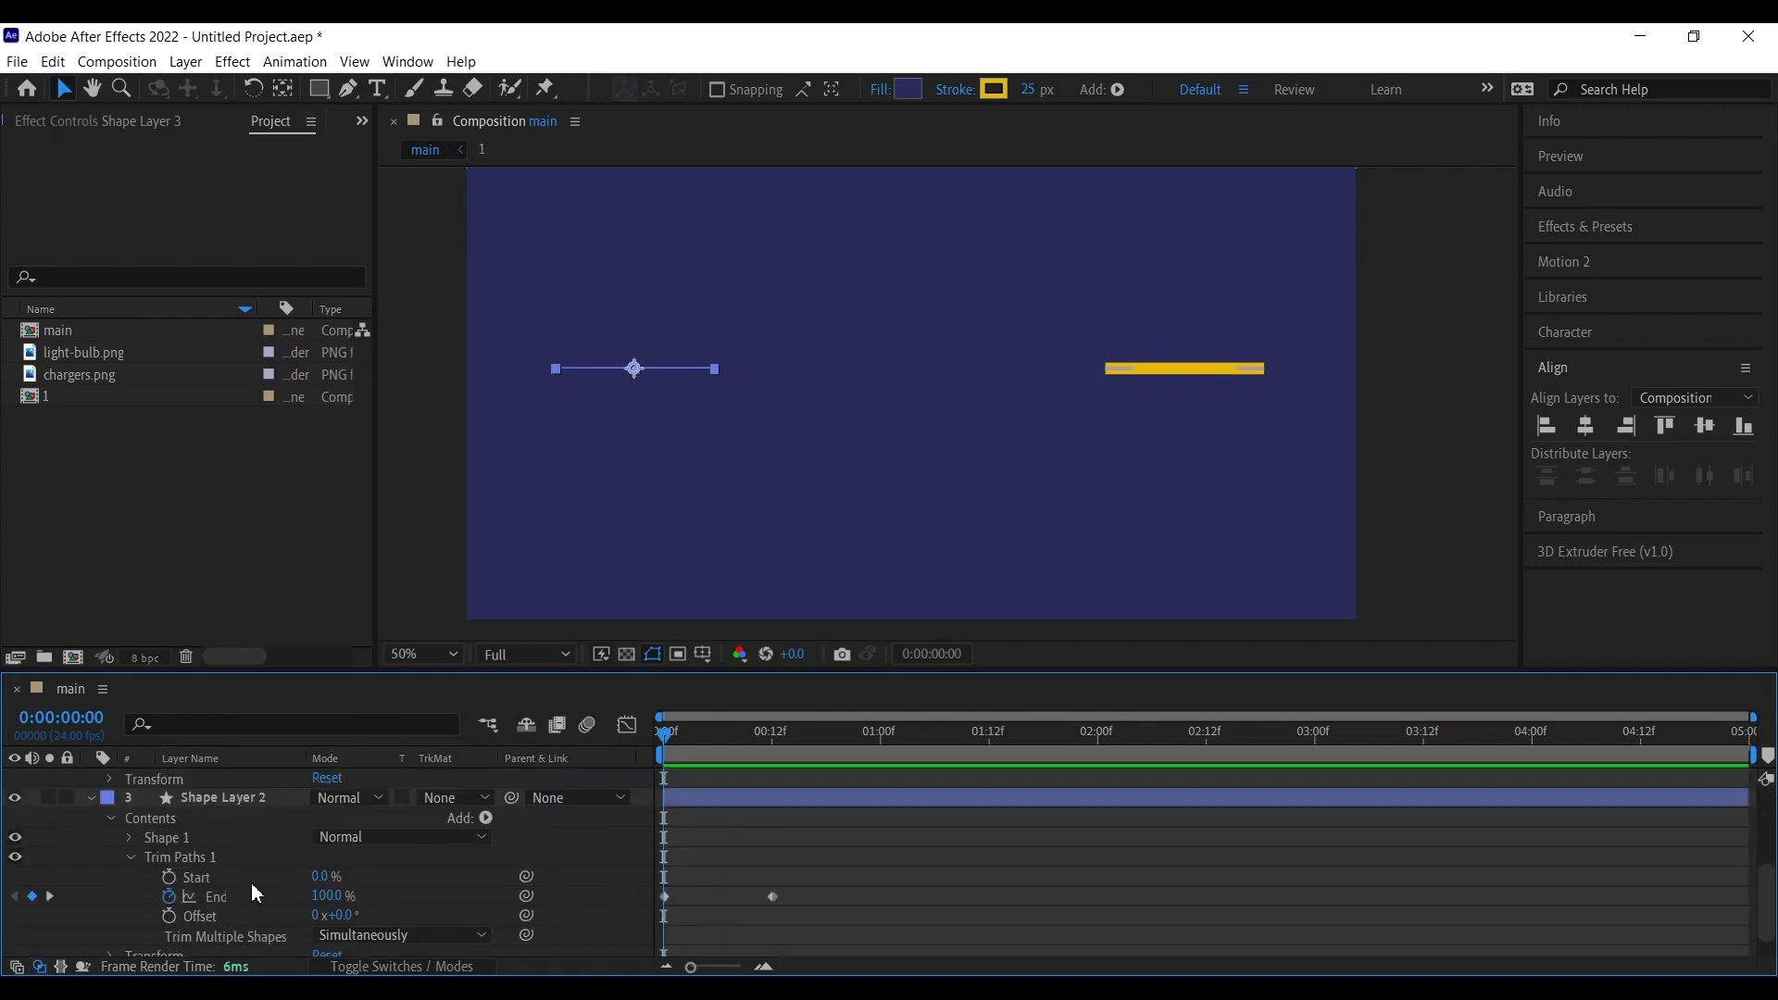
pyautogui.moveTo(331, 895); pyautogui.dragTo(130, 895)
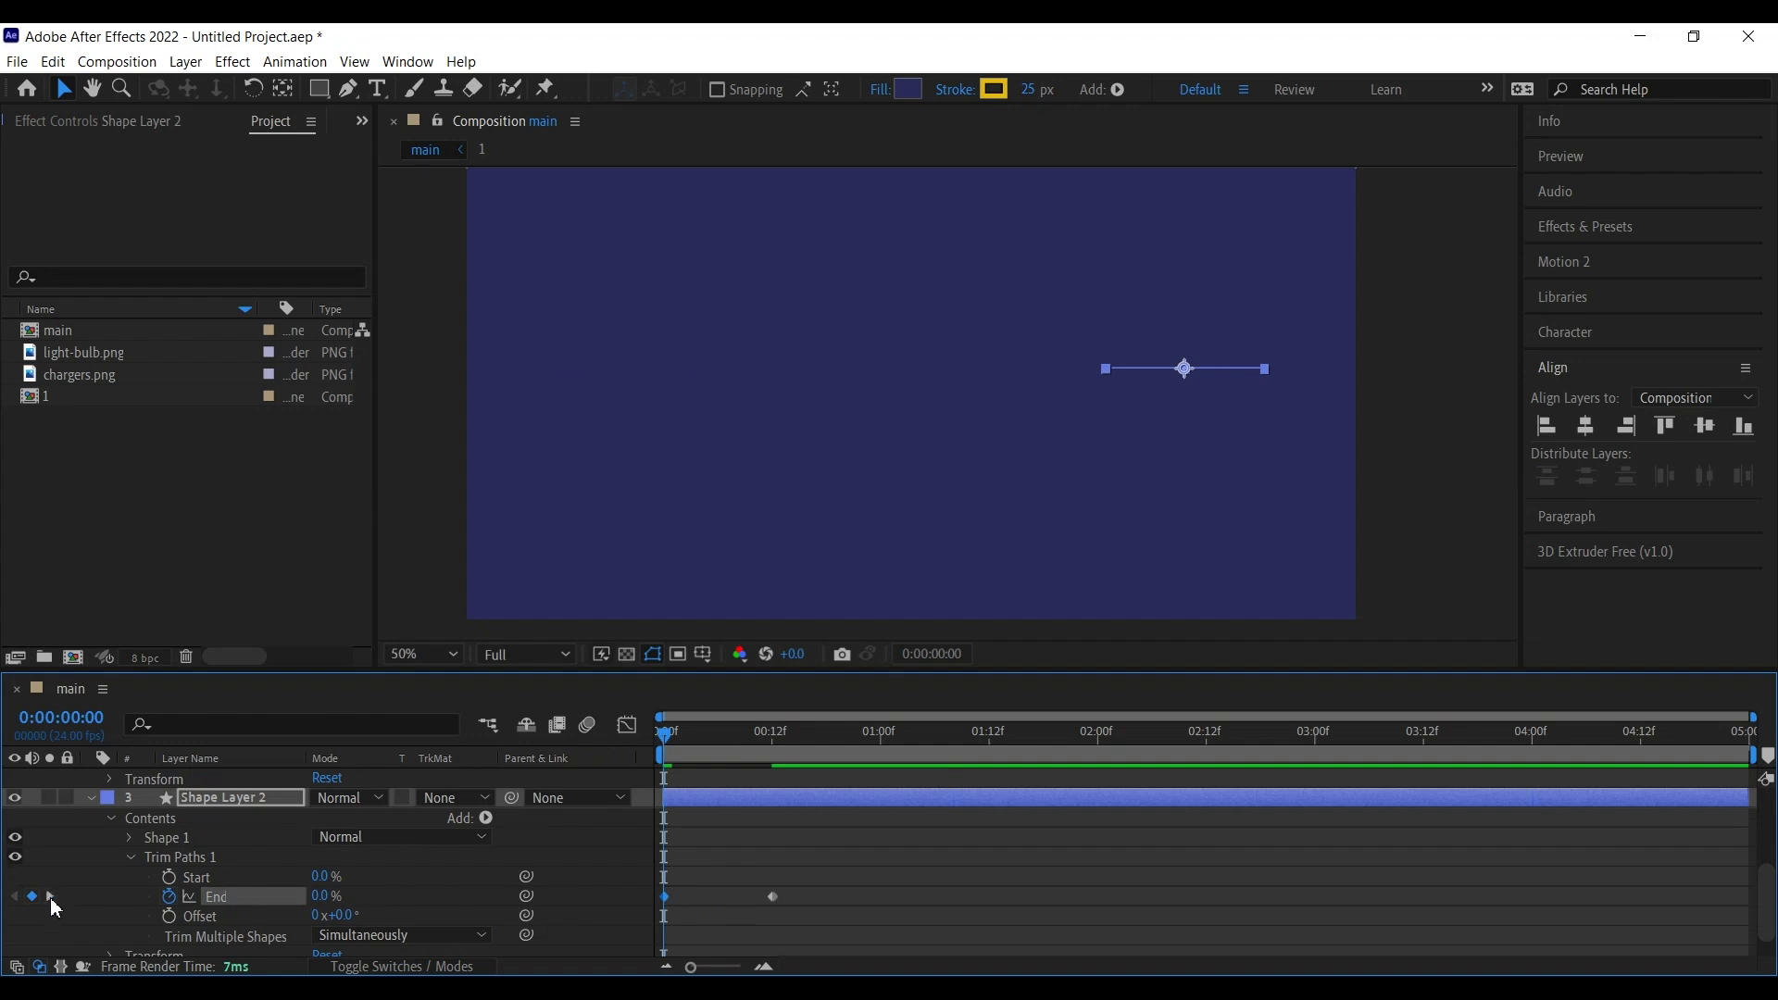
pyautogui.click(50, 896)
pyautogui.moveTo(738, 732); pyautogui.dragTo(540, 730)
# Step: Compare the Trim Paths settings of both yellow lines and preview their animation with pre-composed layer 1 hidden
pyautogui.scroll(5, 199, 889)
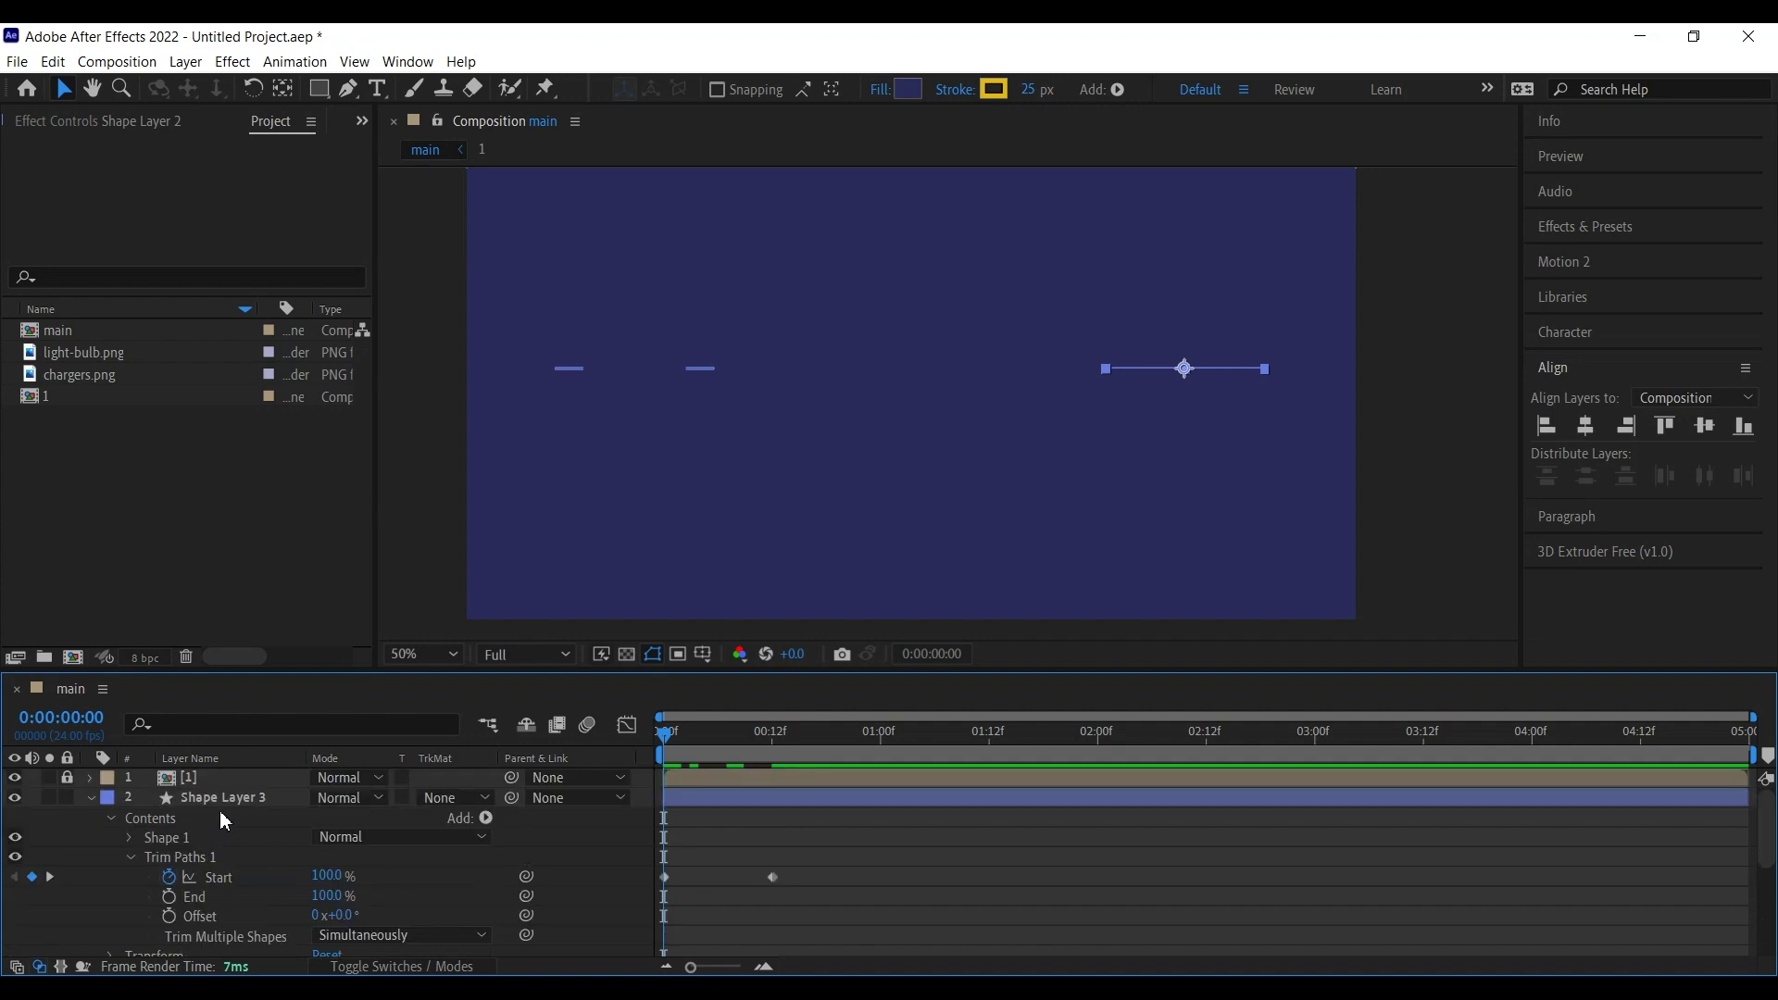
pyautogui.click(253, 798)
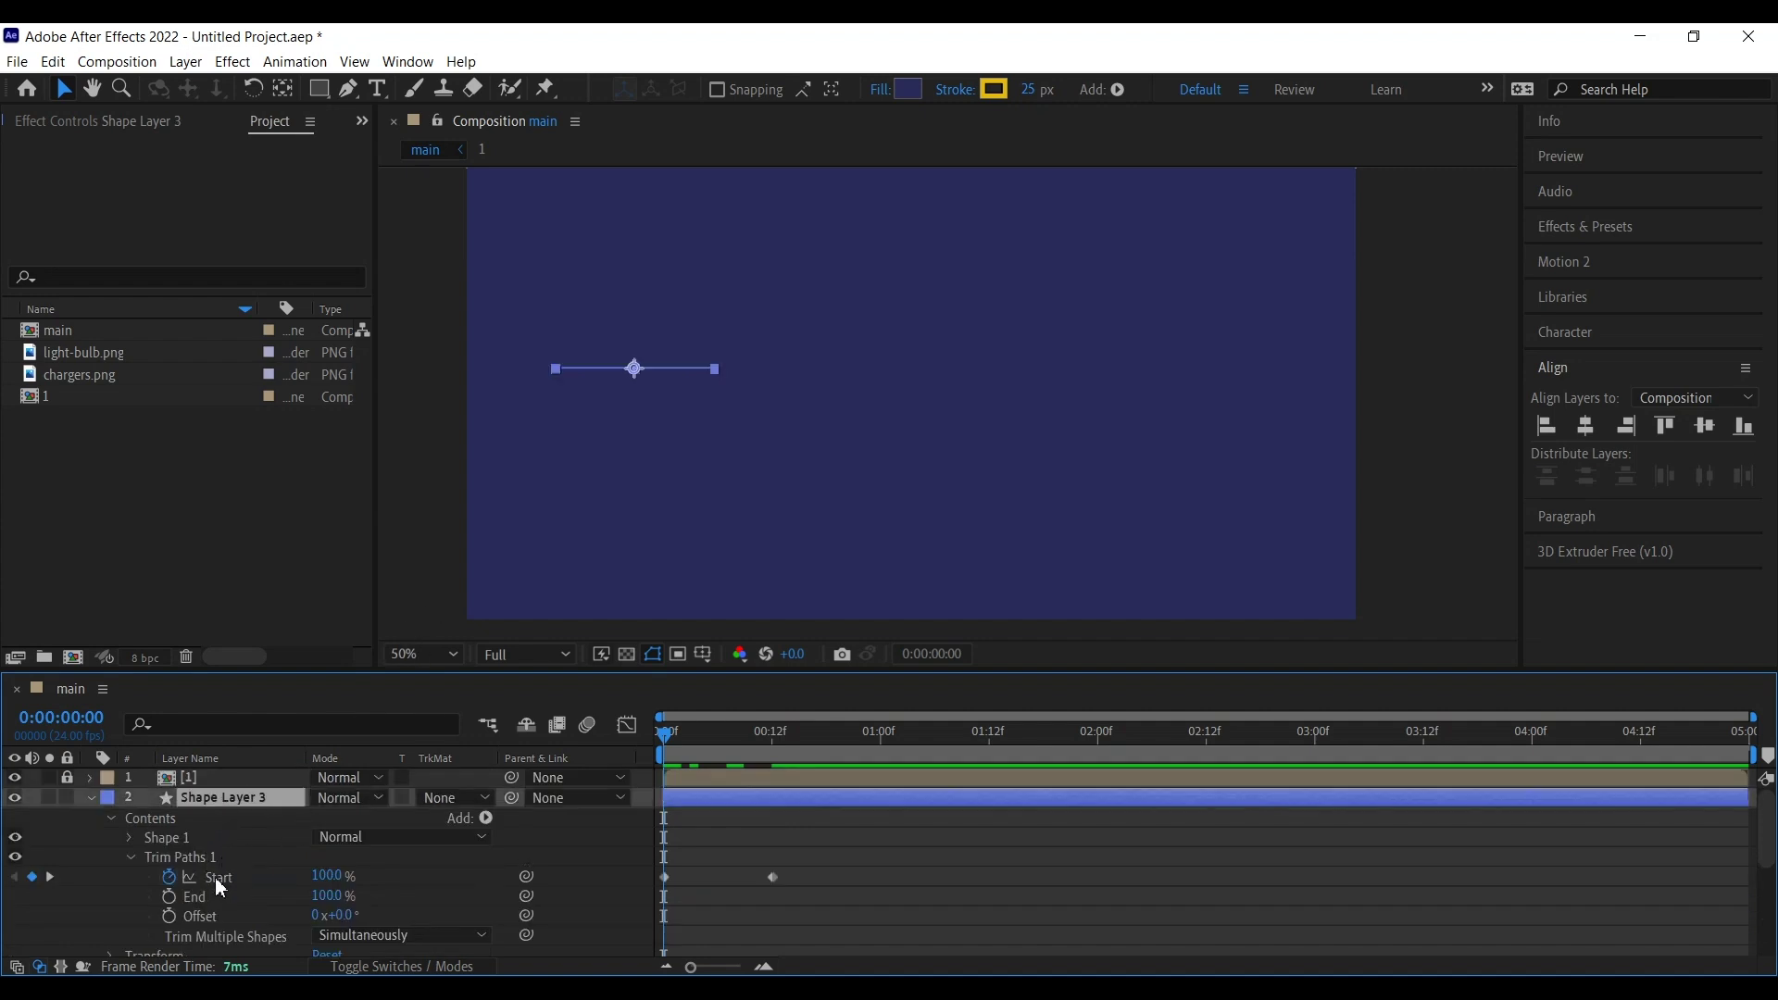
pyautogui.scroll(-5, 318, 917)
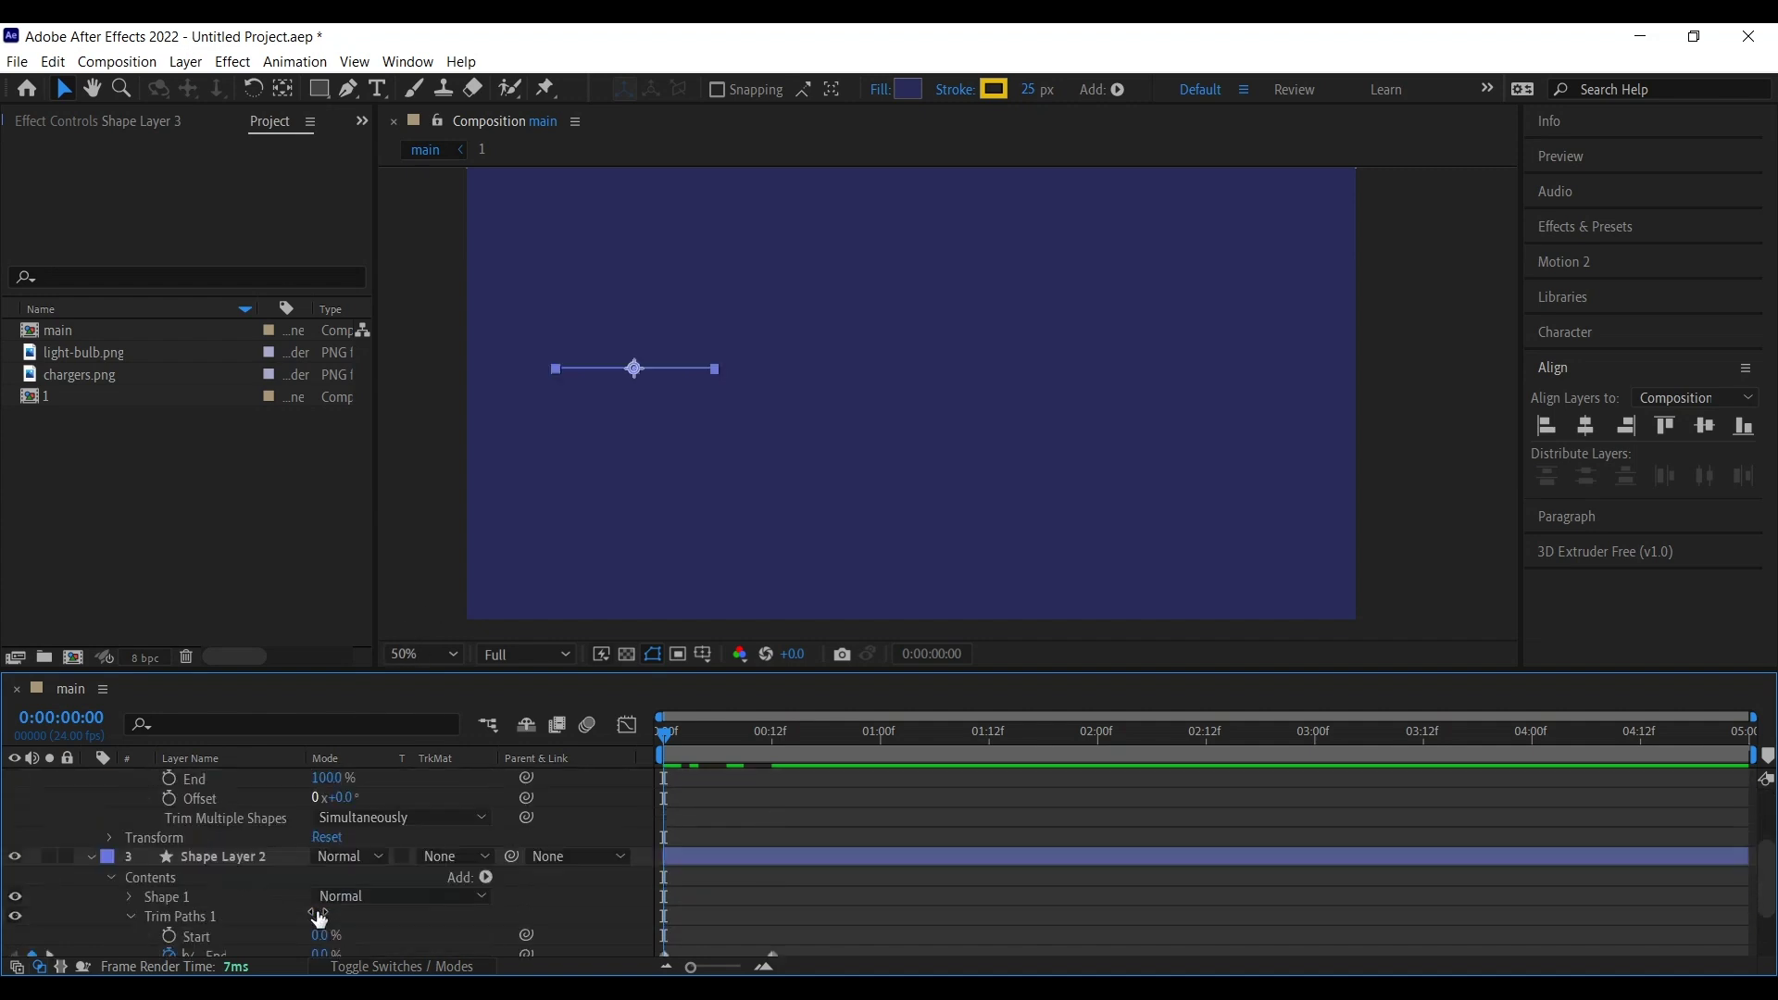
pyautogui.click(206, 801)
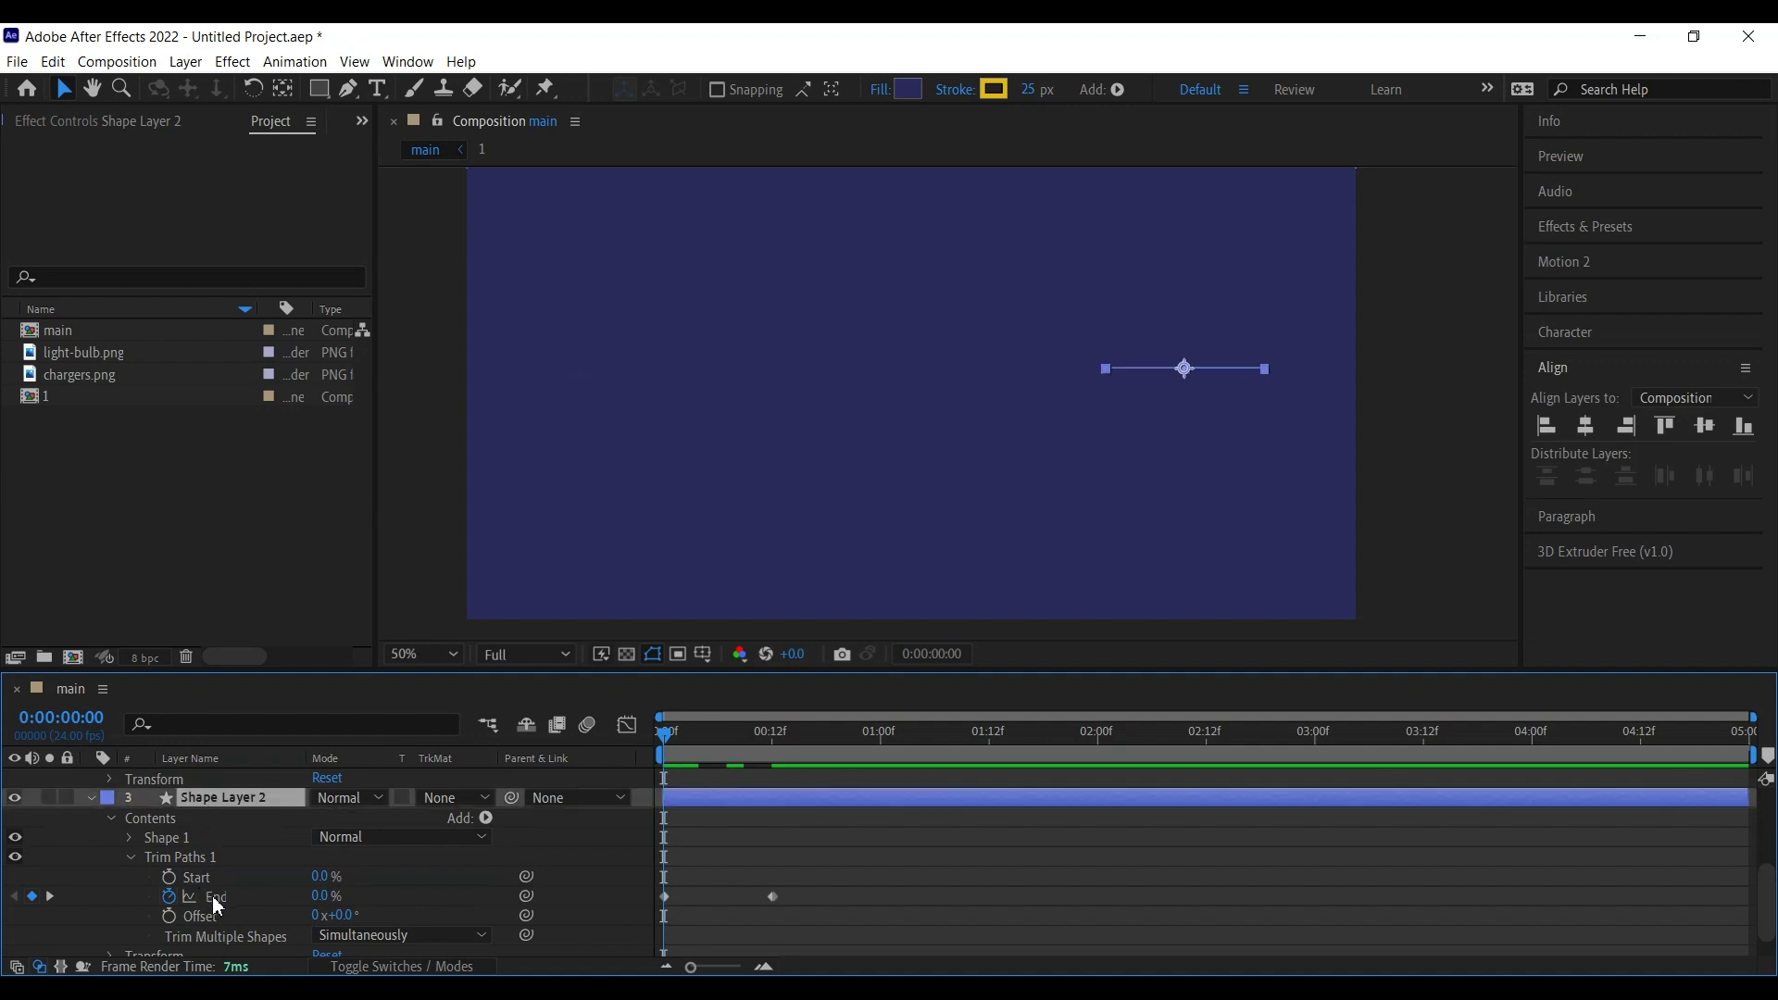
pyautogui.scroll(5, 310, 915)
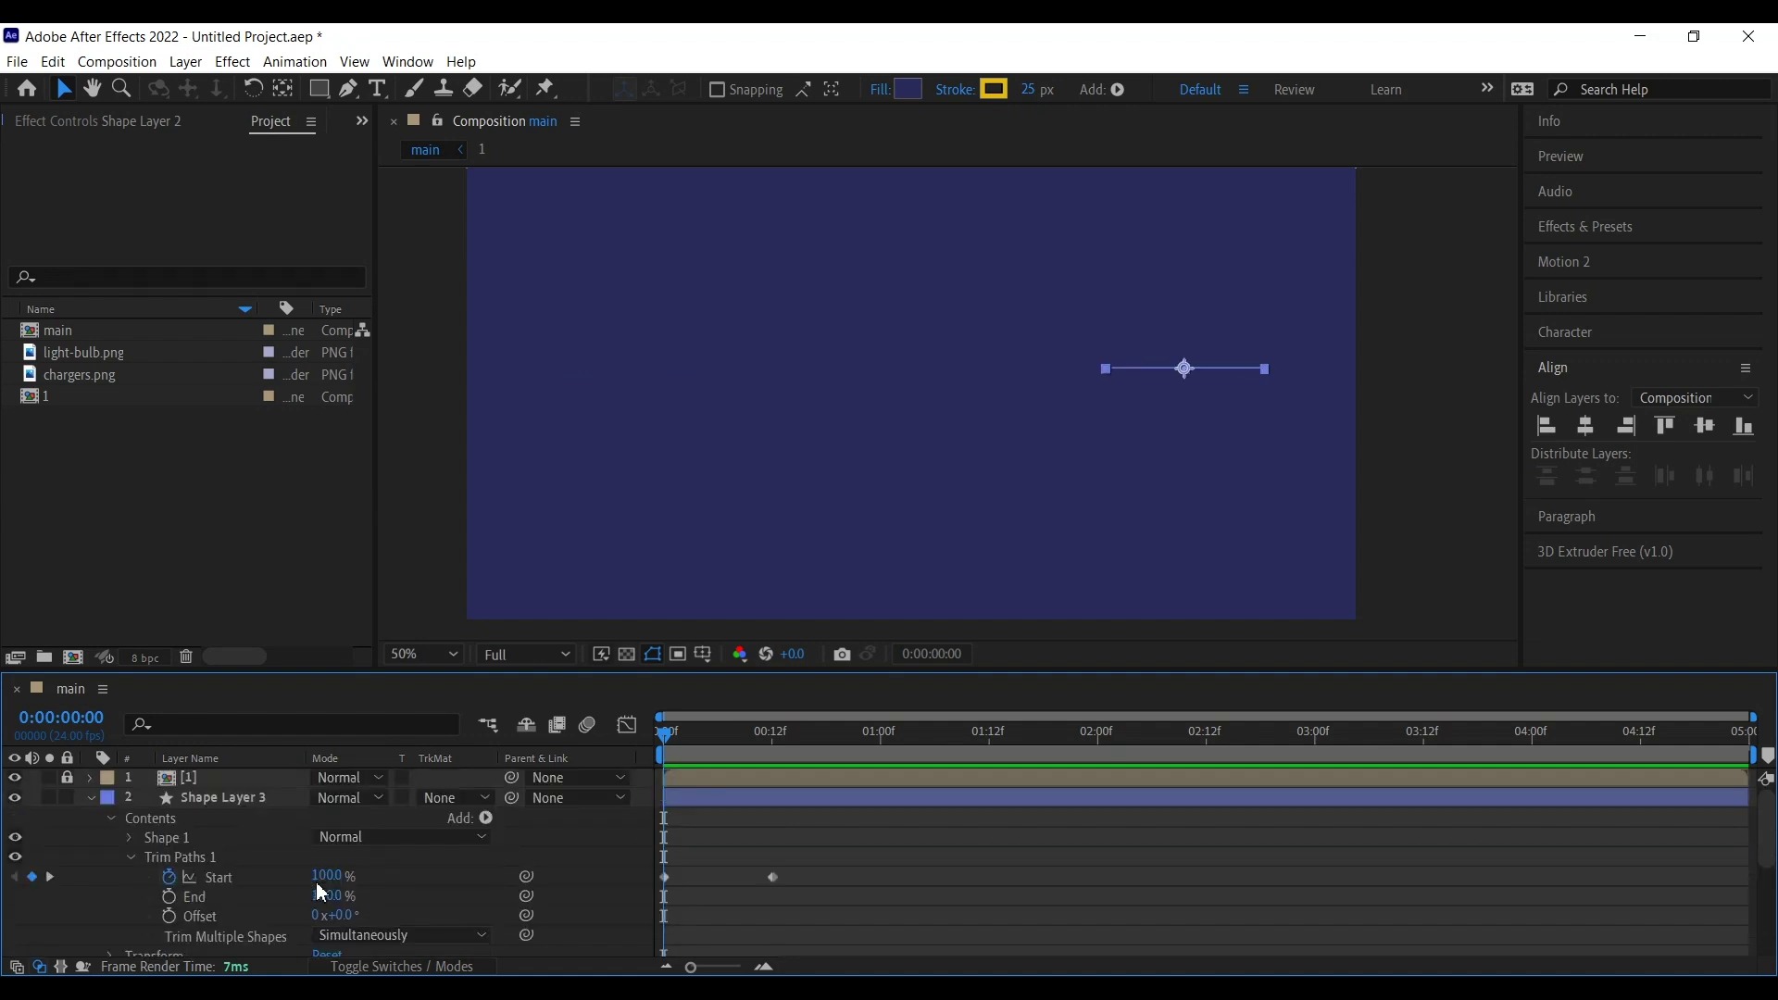
pyautogui.press('space')
pyautogui.press('space')
pyautogui.press('Home')
pyautogui.click(15, 777)
pyautogui.press('space')
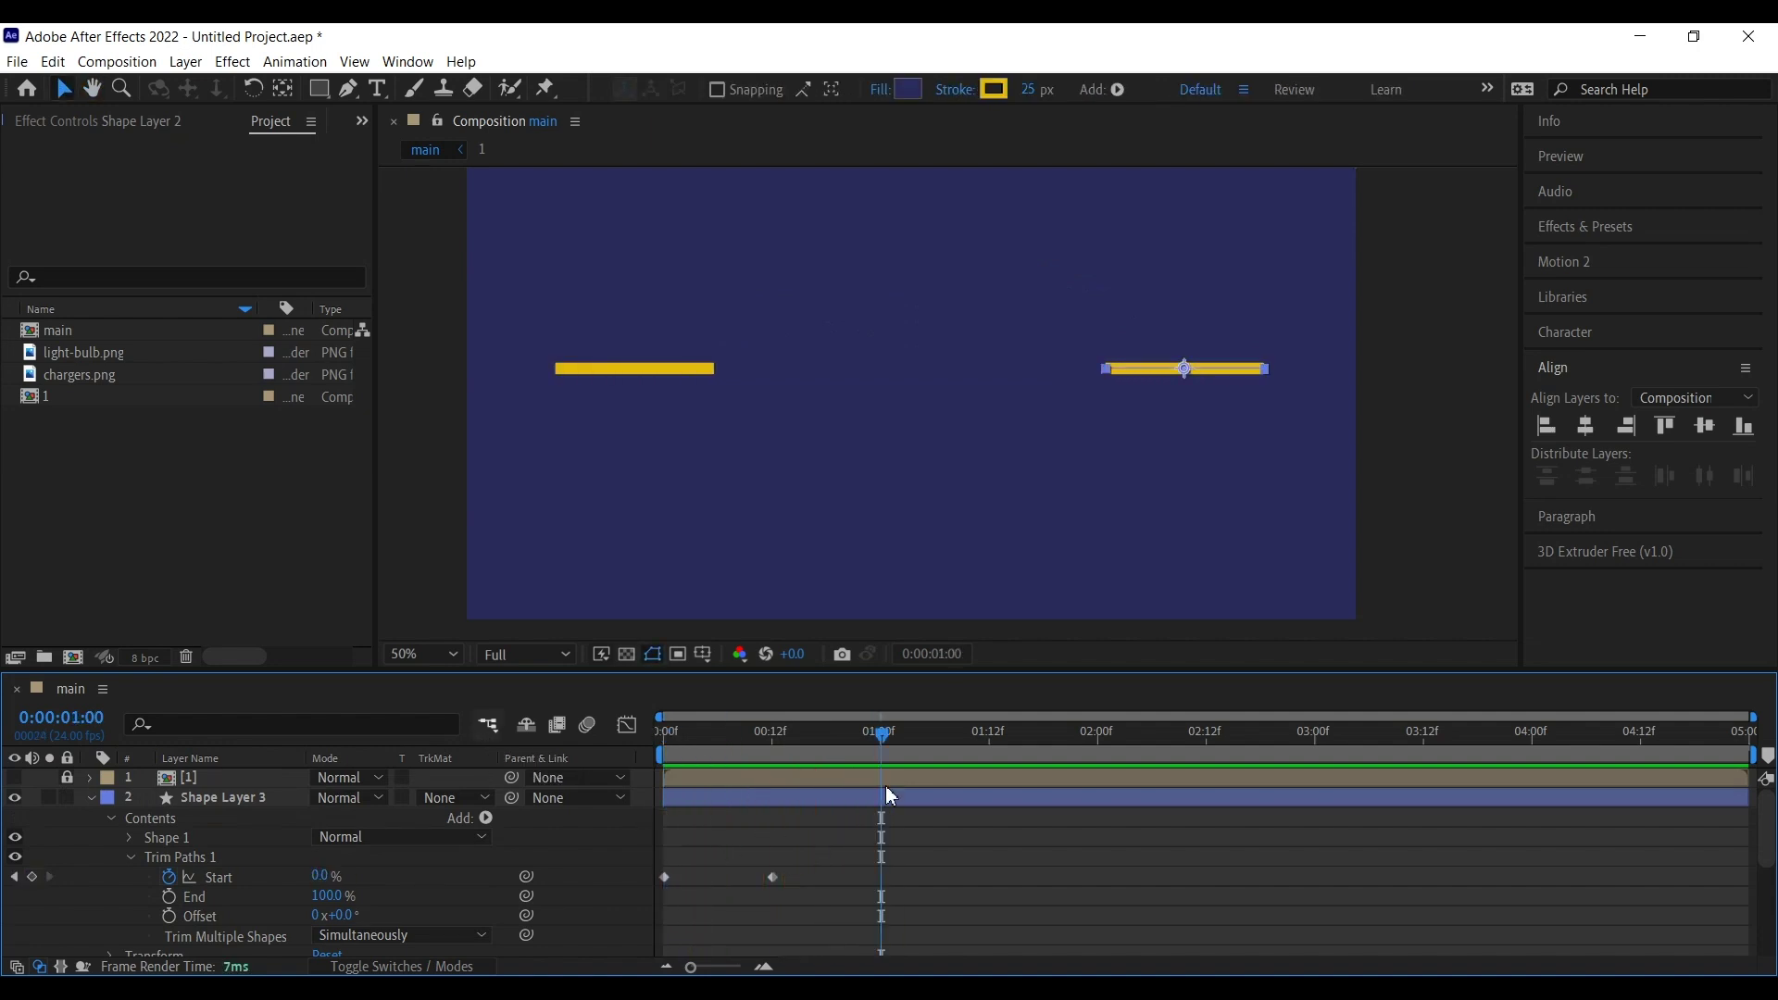
# Step: Apply Easy Ease to the Trim Paths keyframes of both yellow lines, collapse the two layers and preview the motion
pyautogui.moveTo(838, 834); pyautogui.dragTo(665, 895)
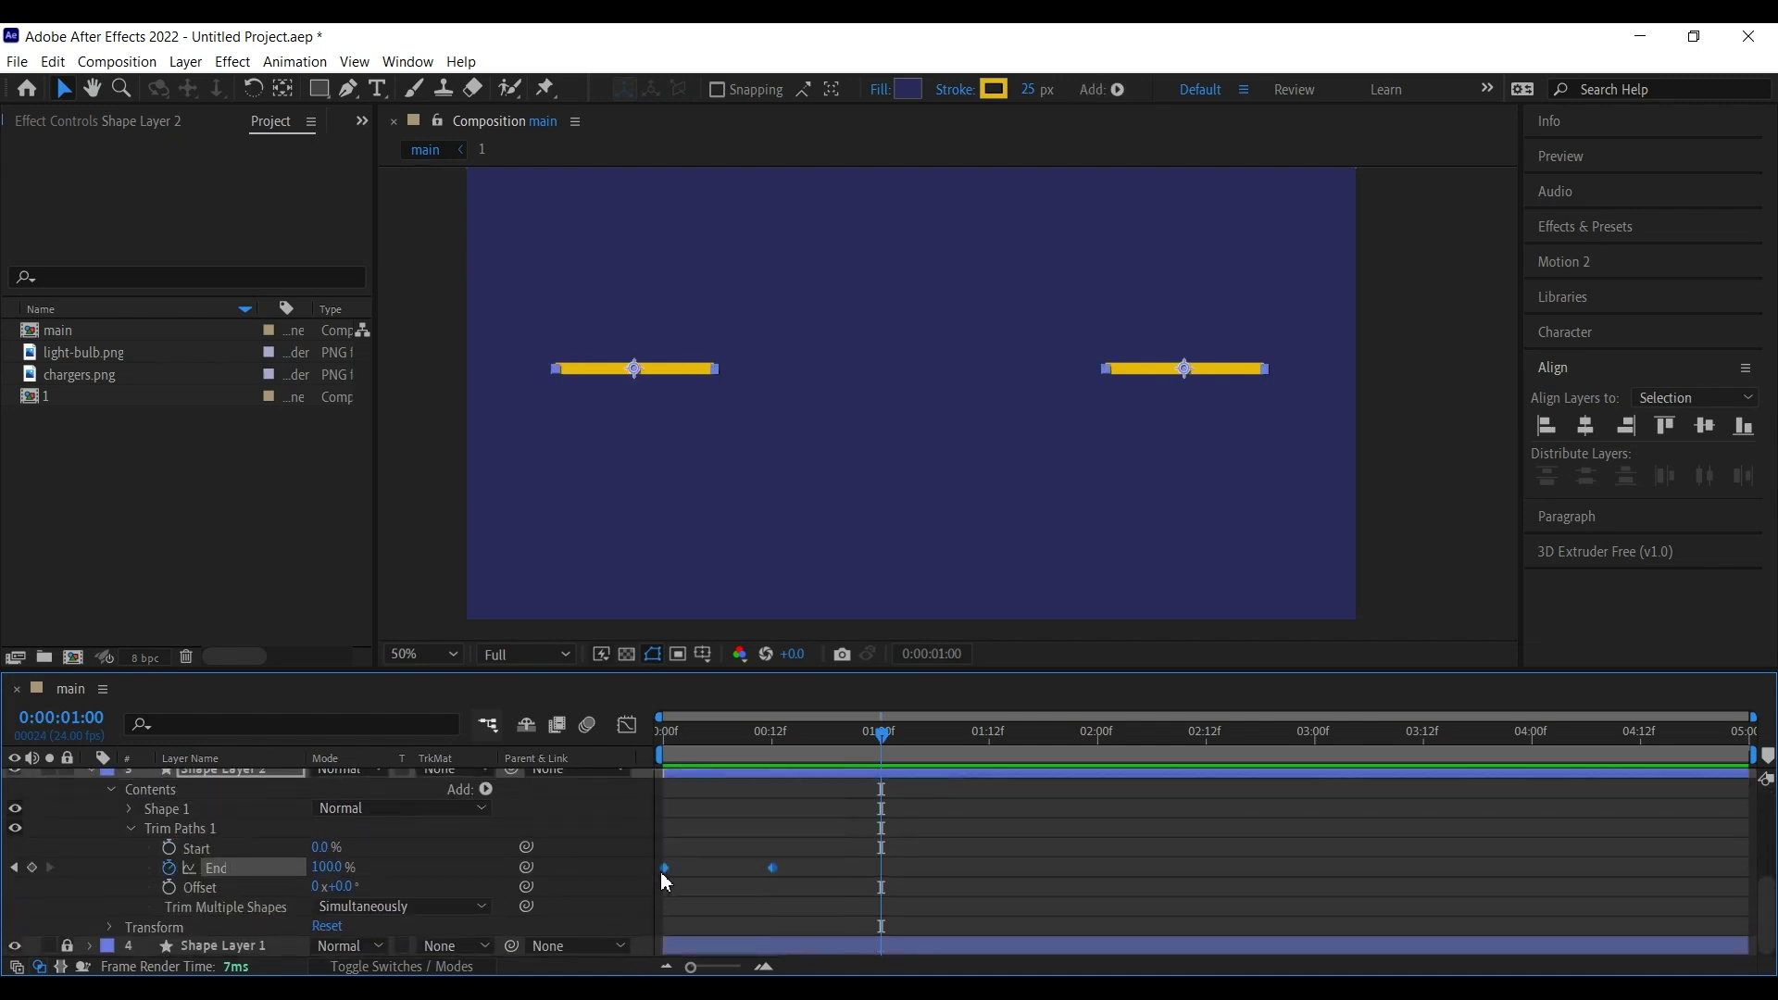
pyautogui.rightClick(664, 875)
pyautogui.moveTo(715, 859)
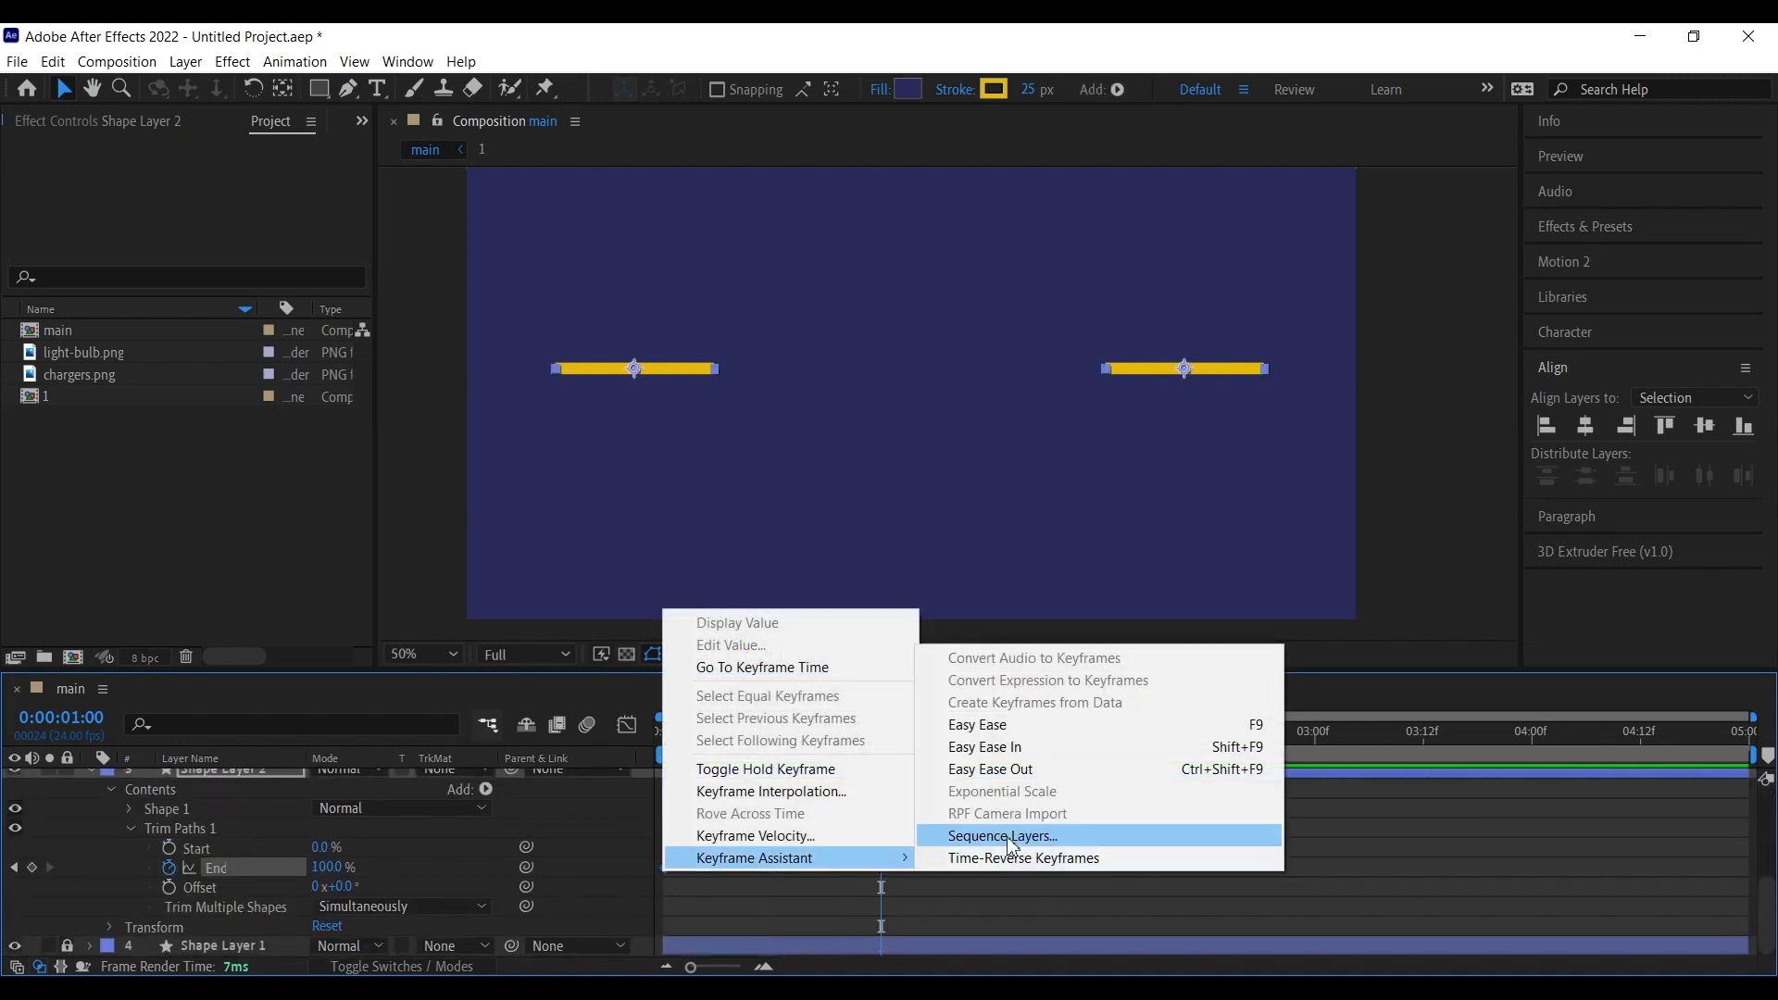
pyautogui.click(1038, 728)
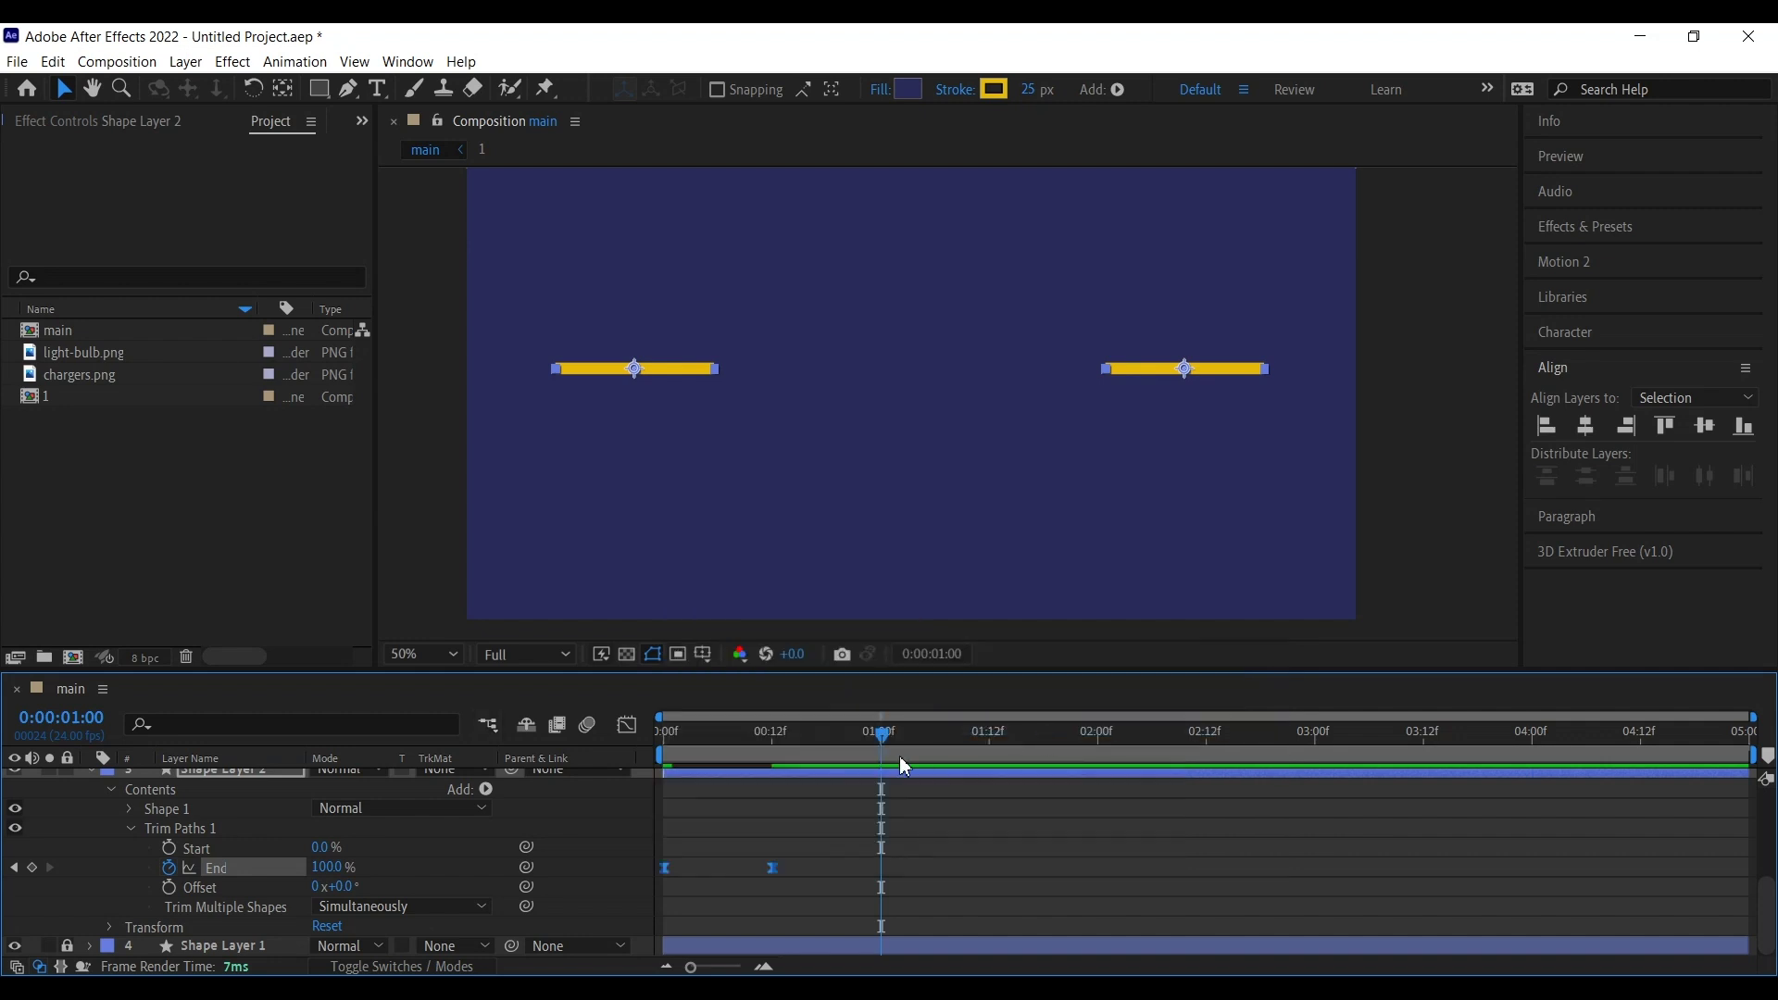
pyautogui.scroll(2, 762, 878)
pyautogui.click(91, 827)
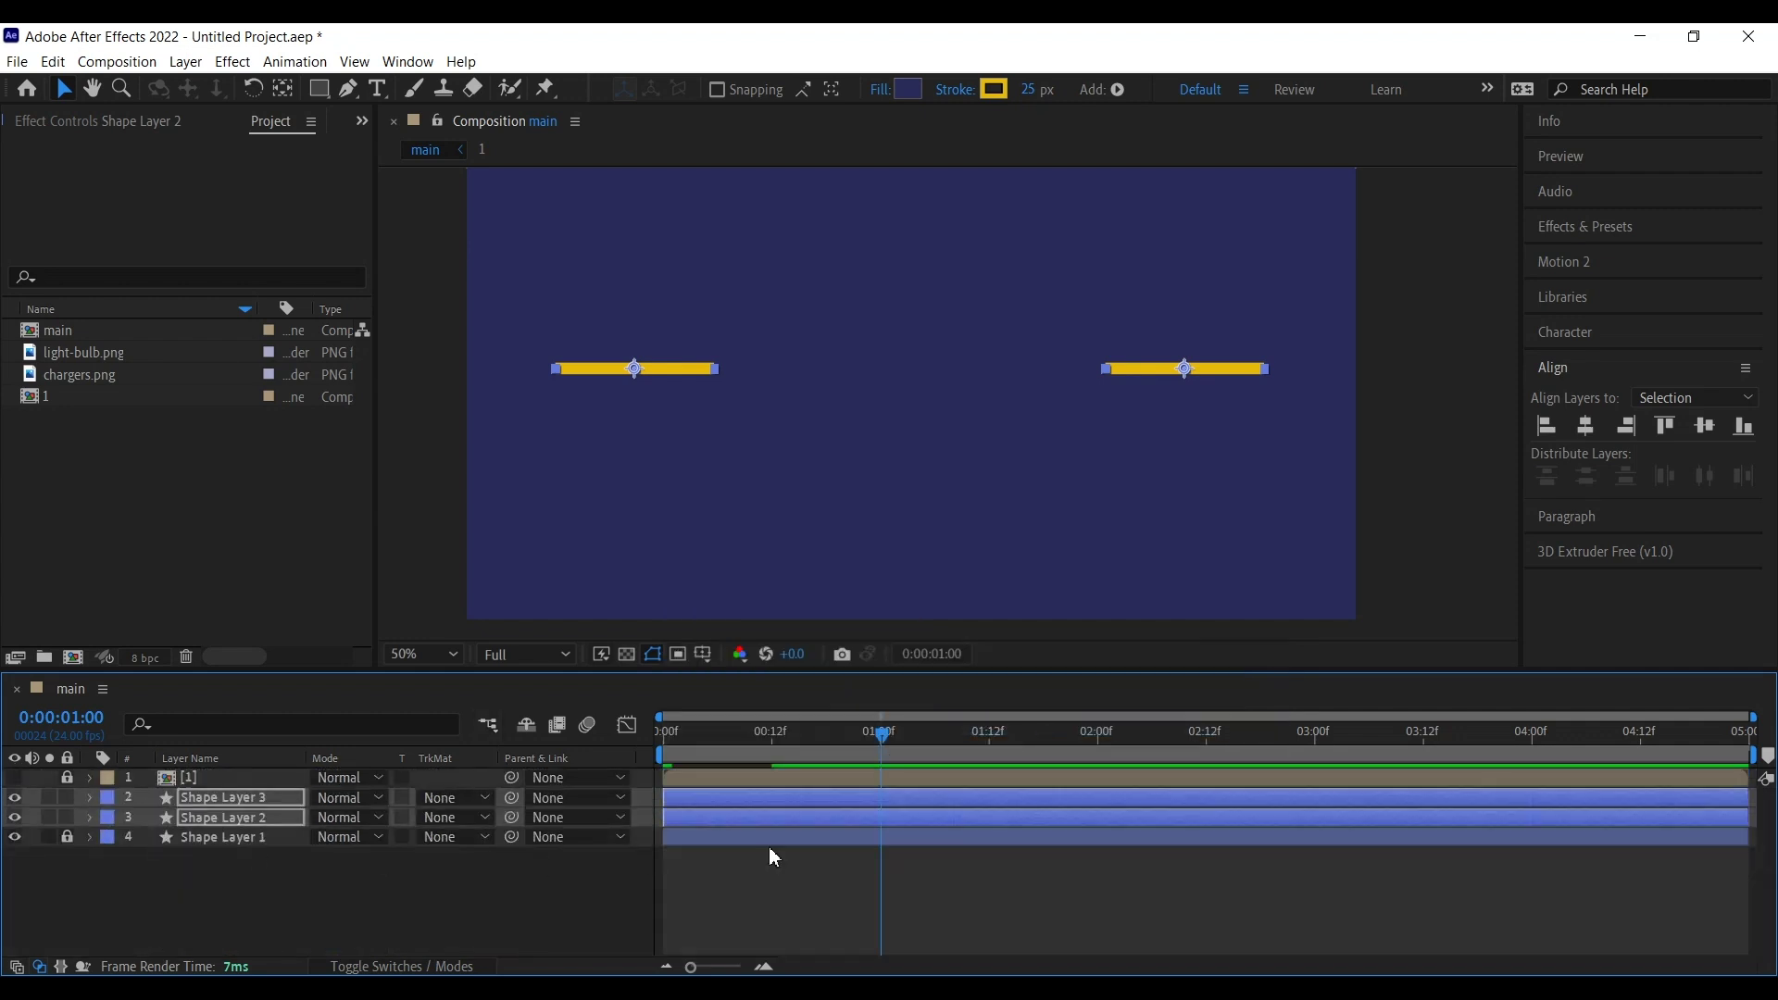
pyautogui.press('Home')
pyautogui.press('space')
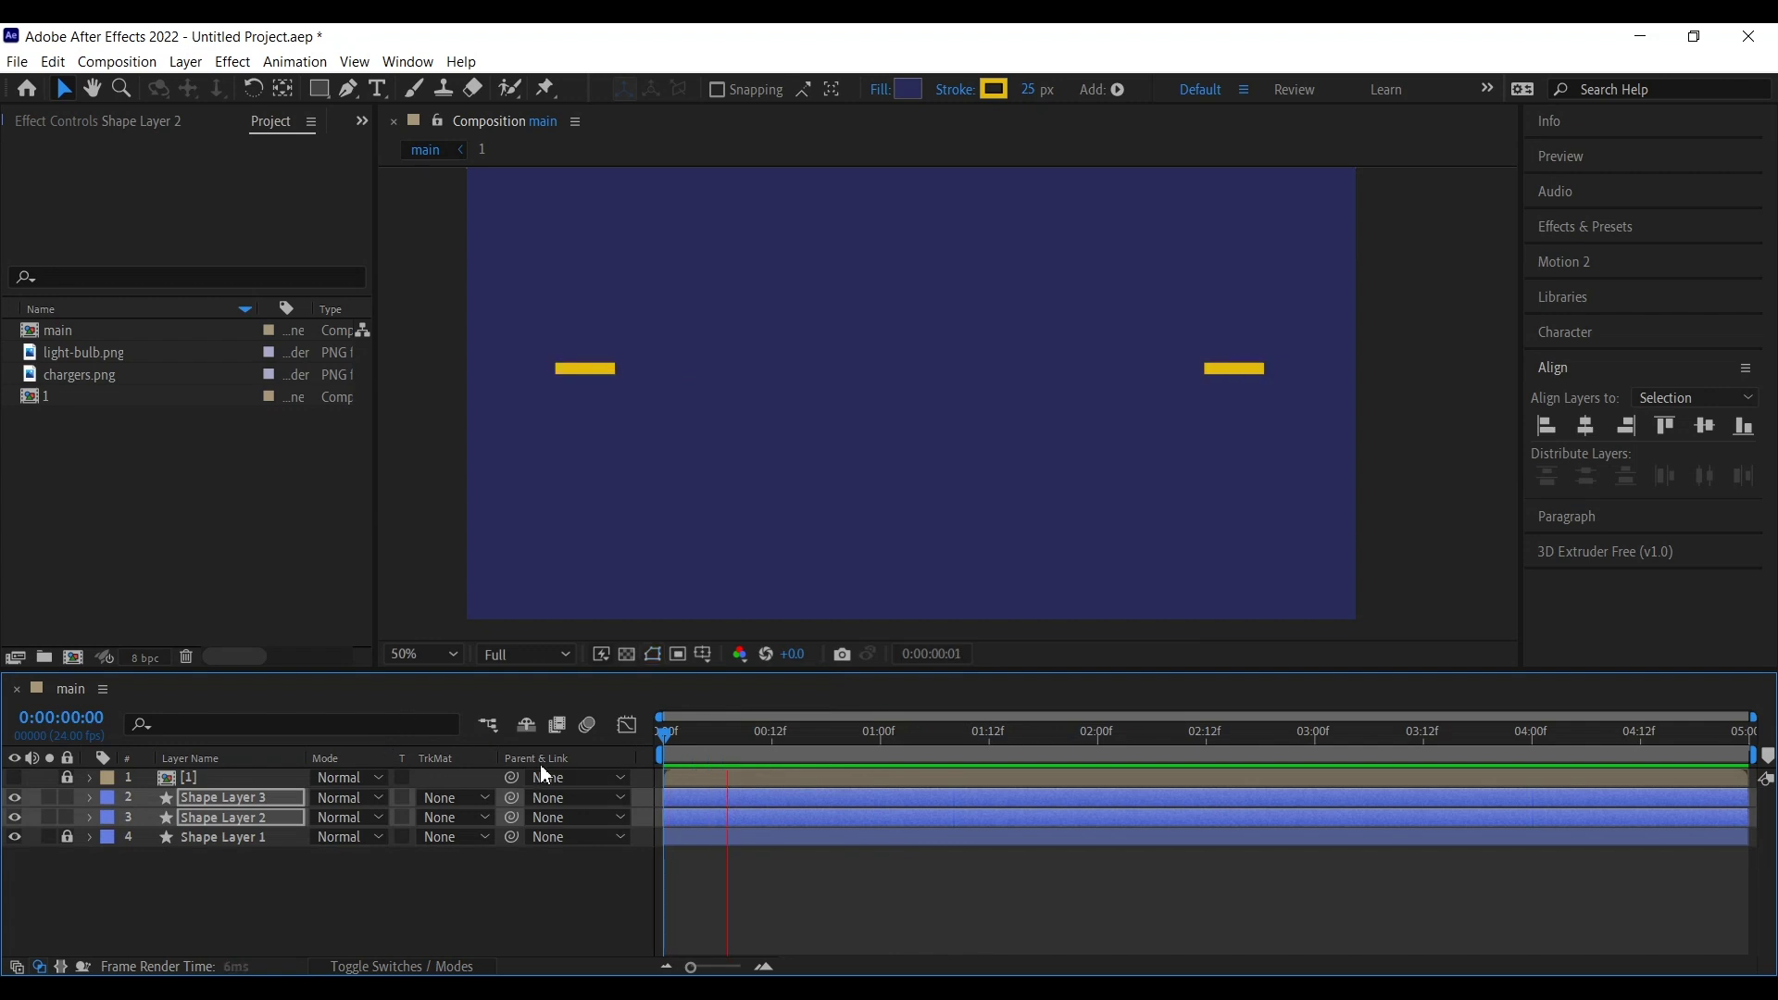
pyautogui.press('space')
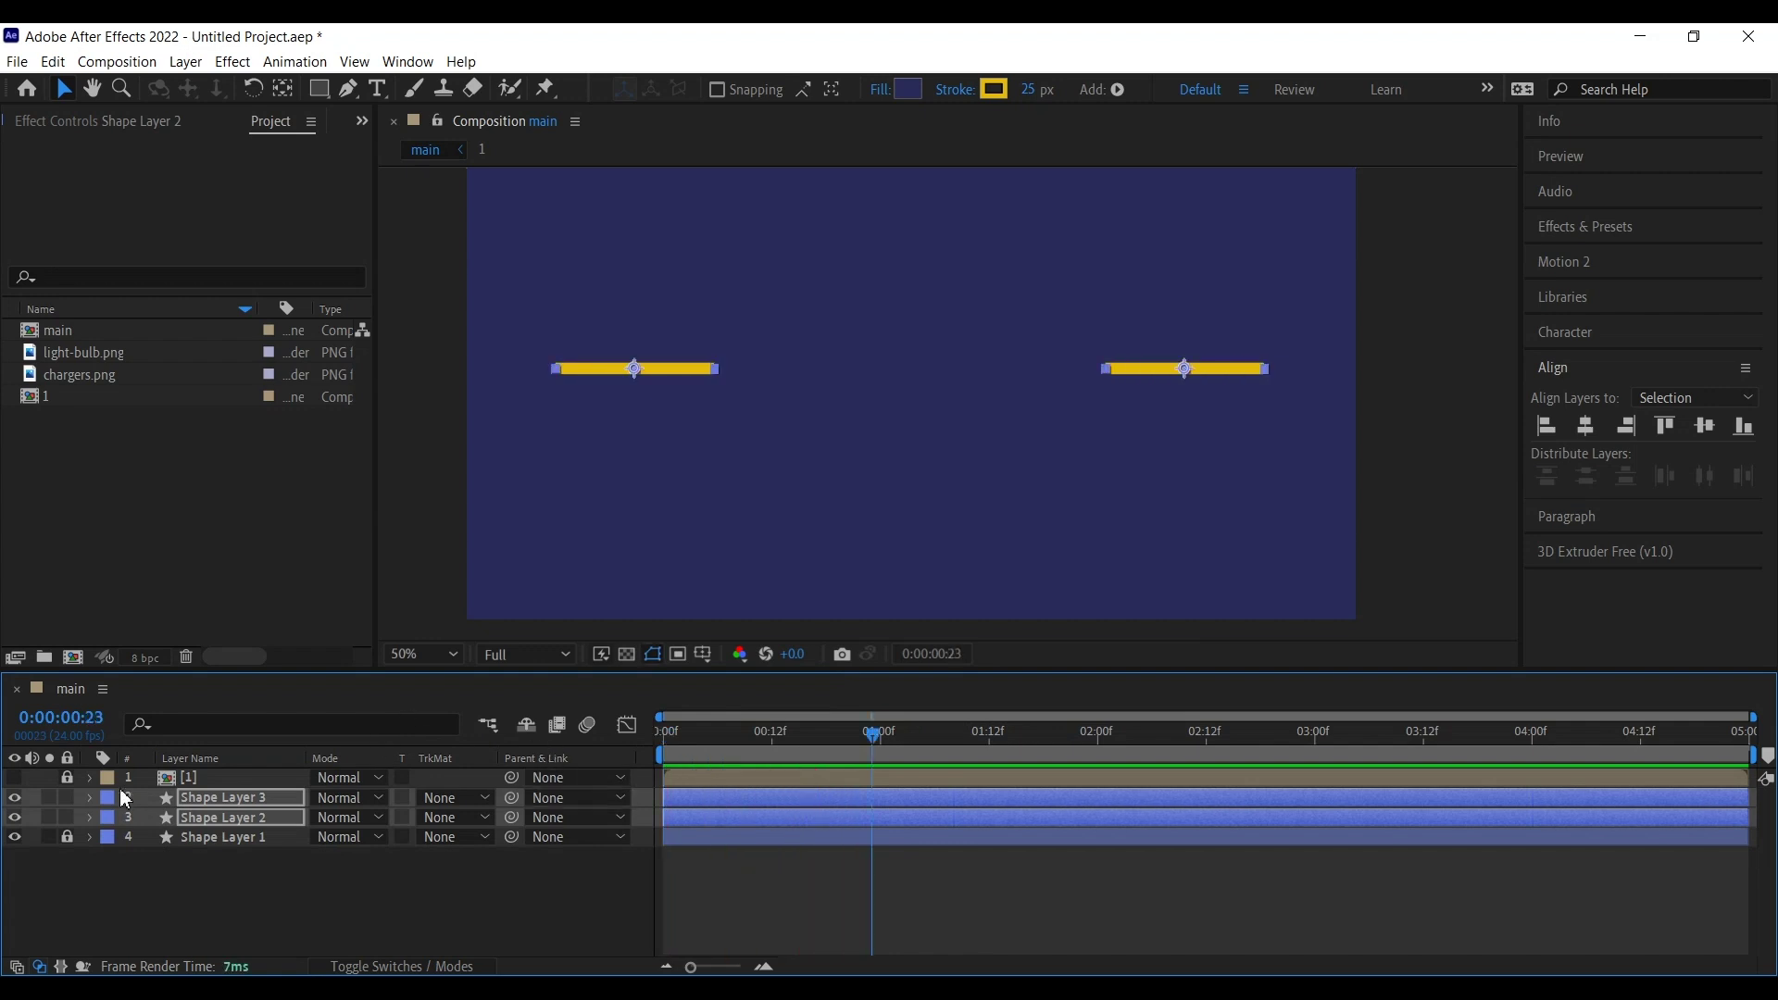
# Step: Make pre-composed layer 1 visible again and preview the complete animation from the first frame at 25% magnification
pyautogui.click(14, 777)
pyautogui.press('Home')
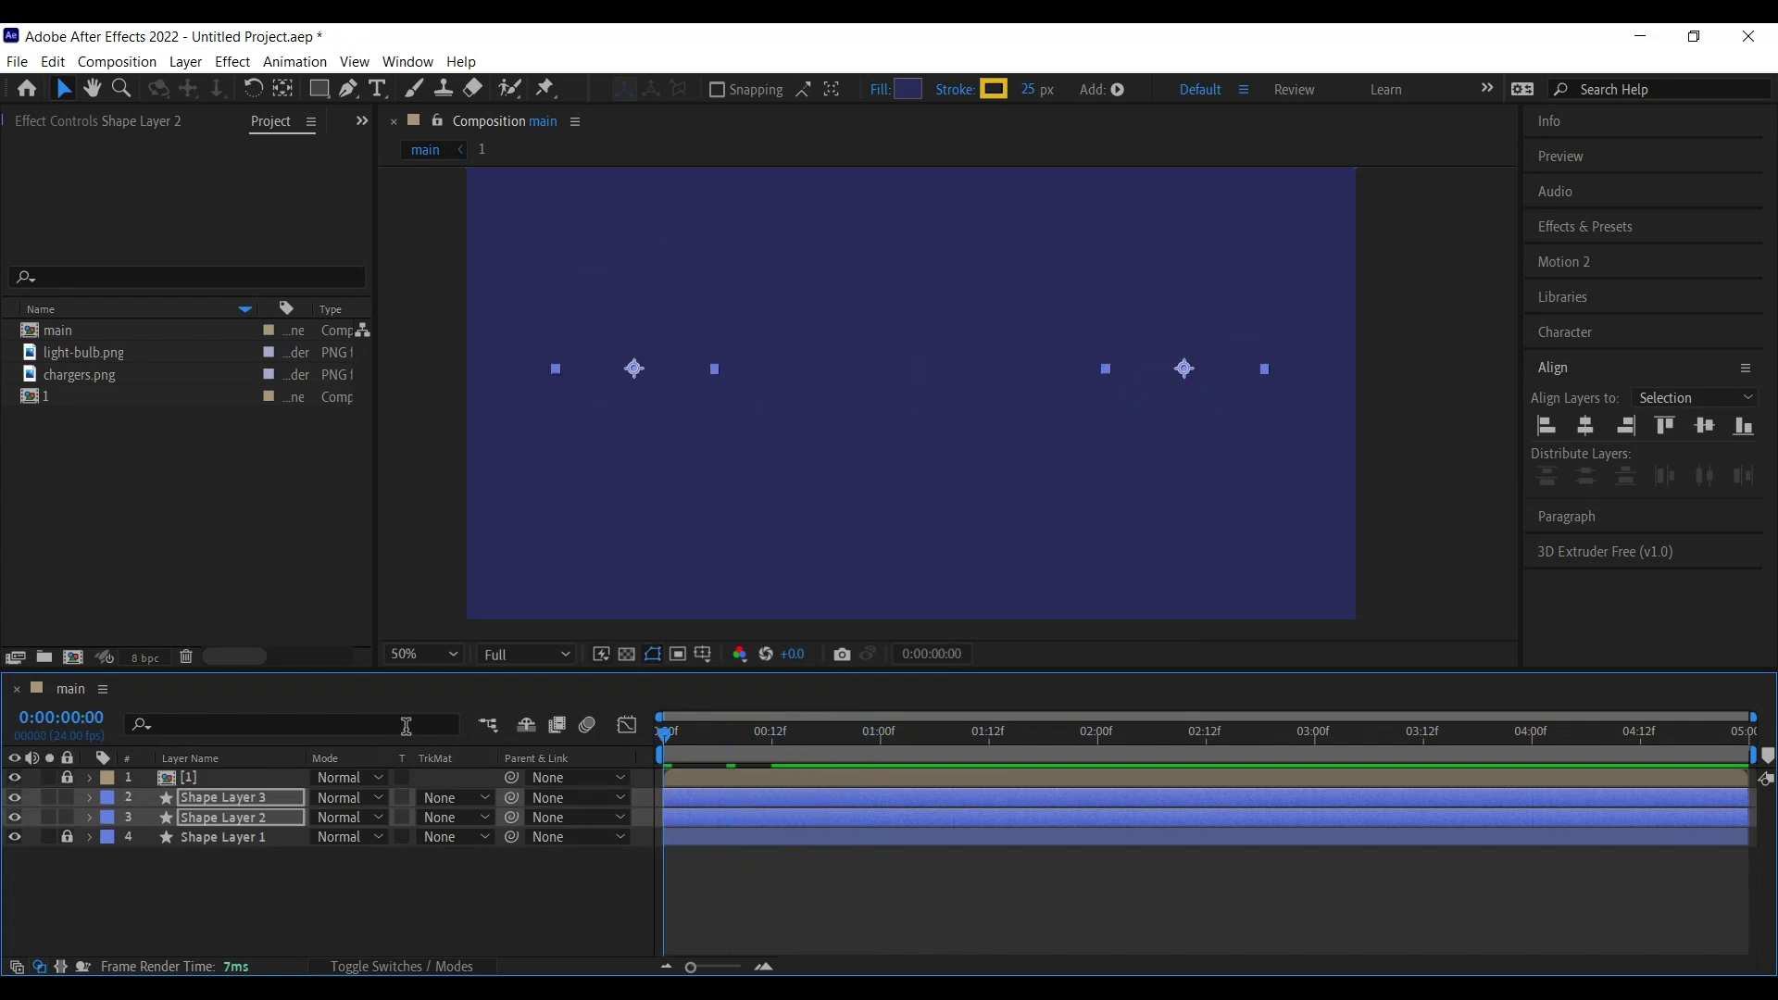
pyautogui.press(',')
pyautogui.press('.')
pyautogui.press(',')
pyautogui.press('space')
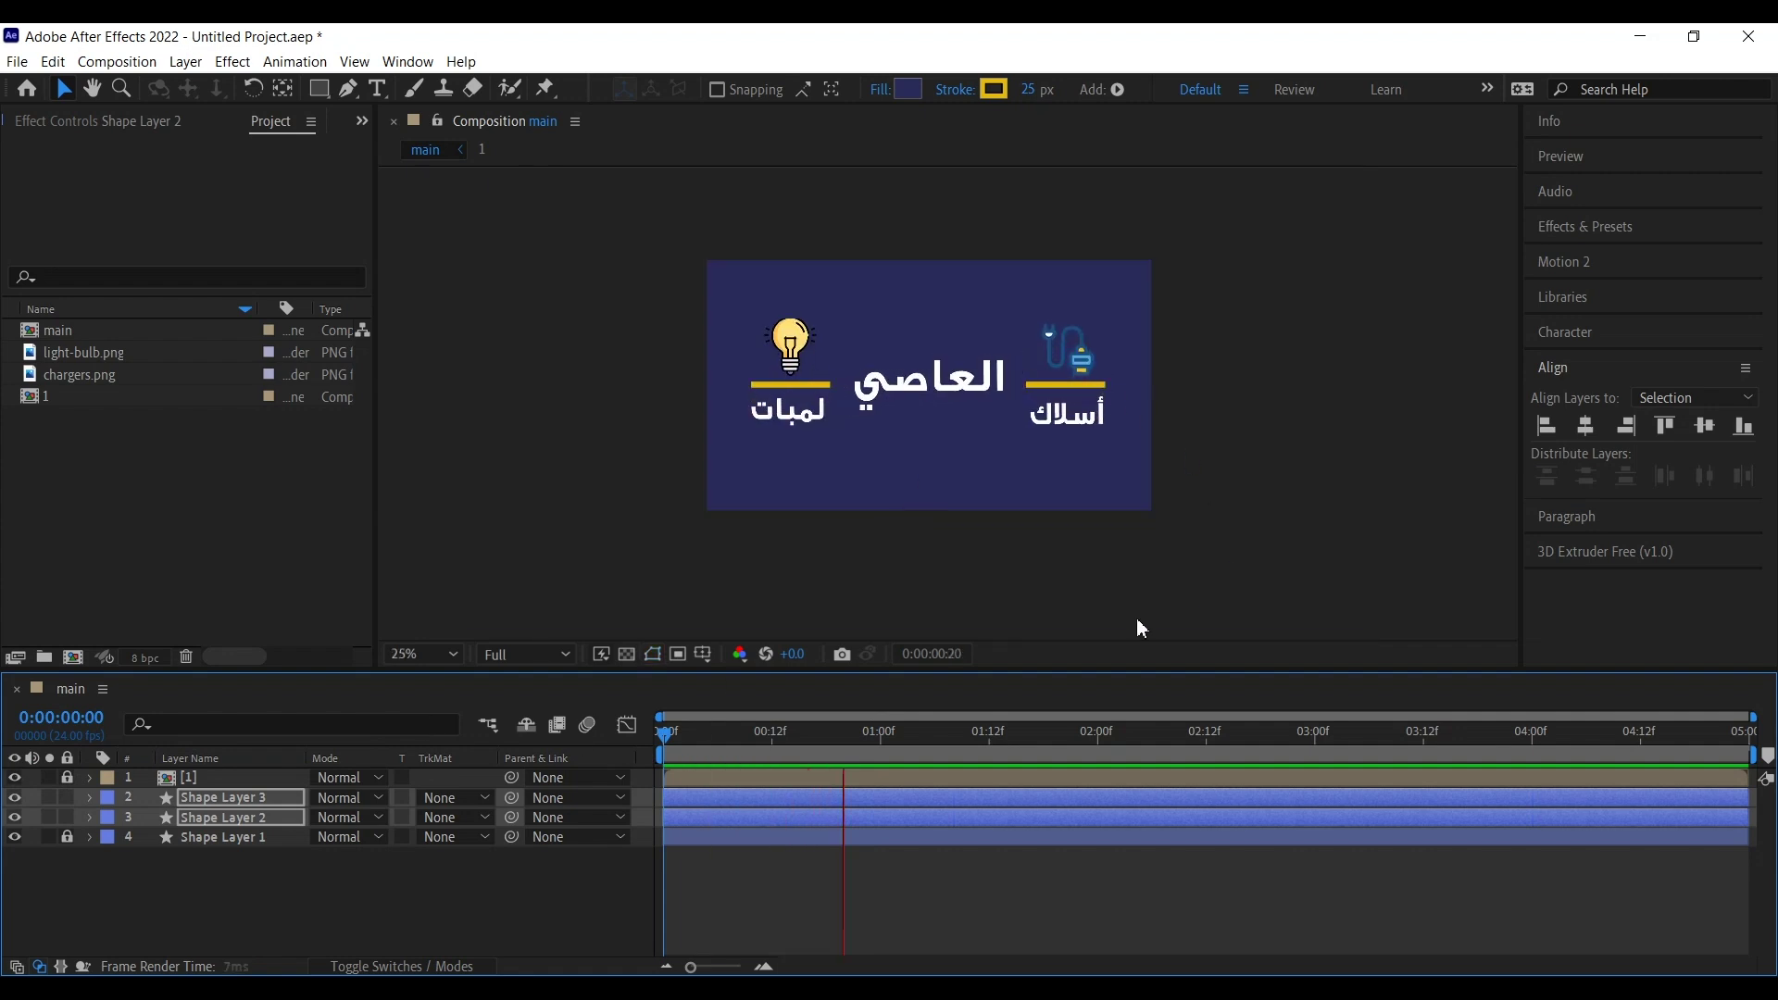
pyautogui.click(783, 741)
pyautogui.moveTo(783, 749); pyautogui.dragTo(521, 742)
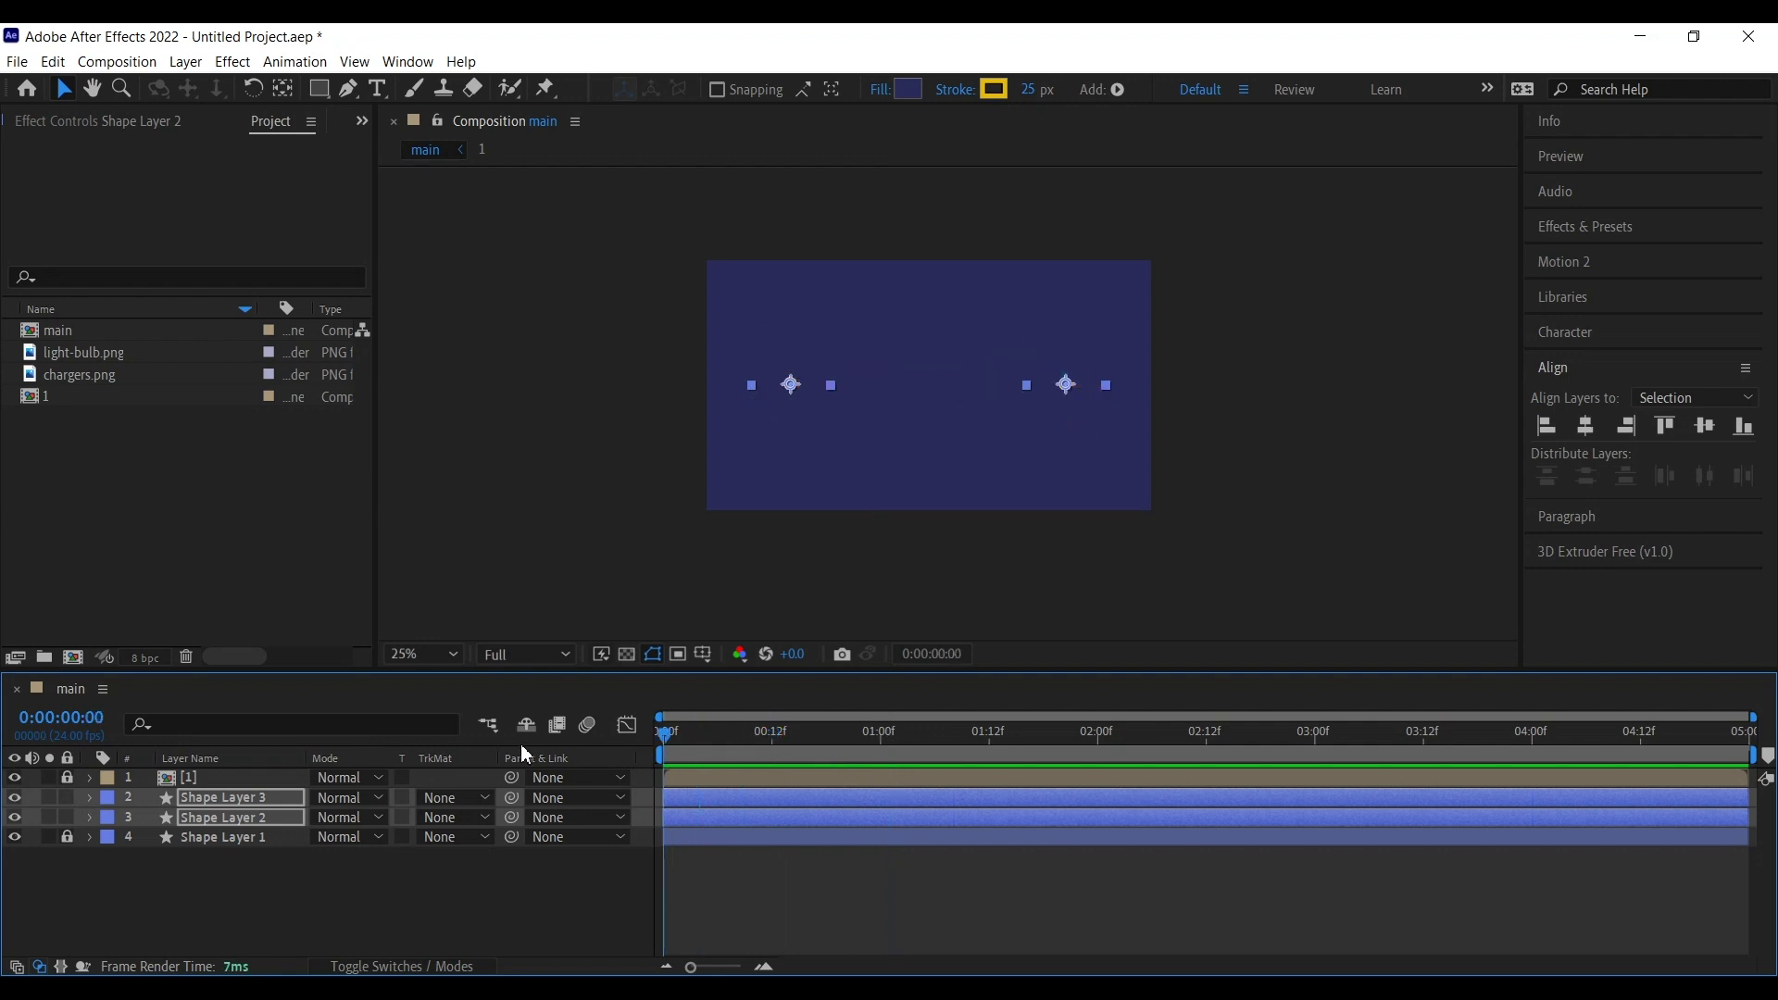
pyautogui.click(1218, 541)
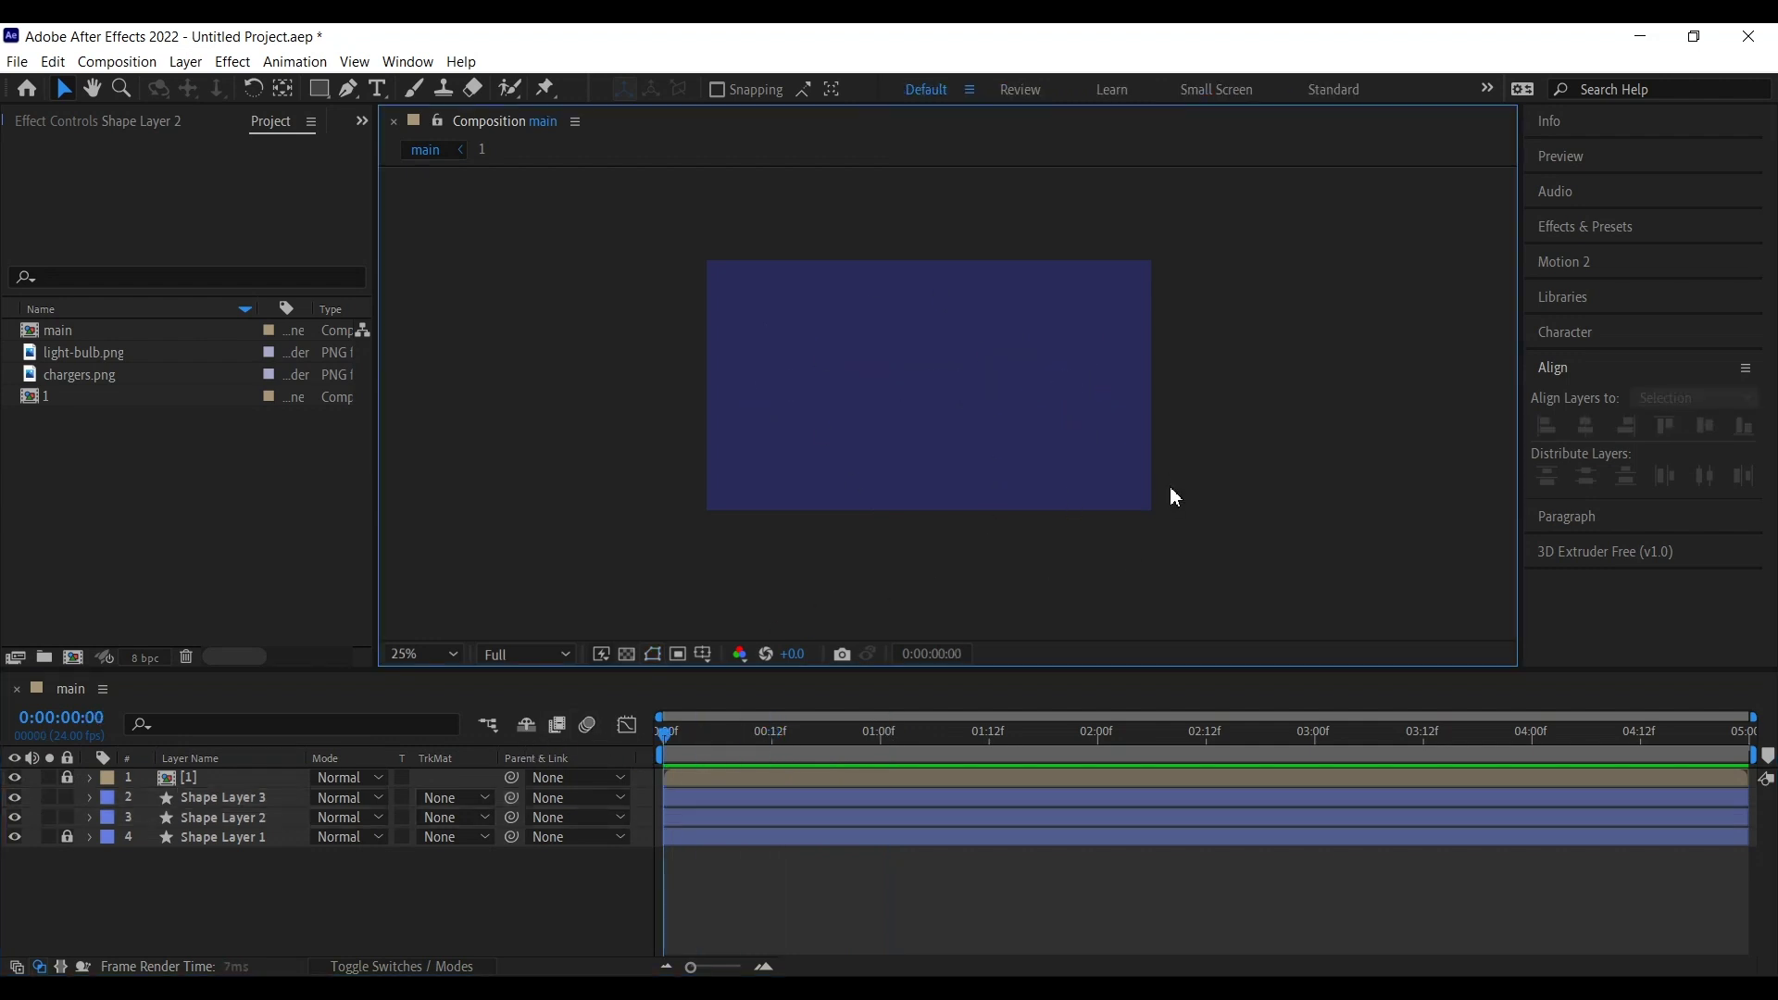
pyautogui.press('space')
pyautogui.click(547, 758)
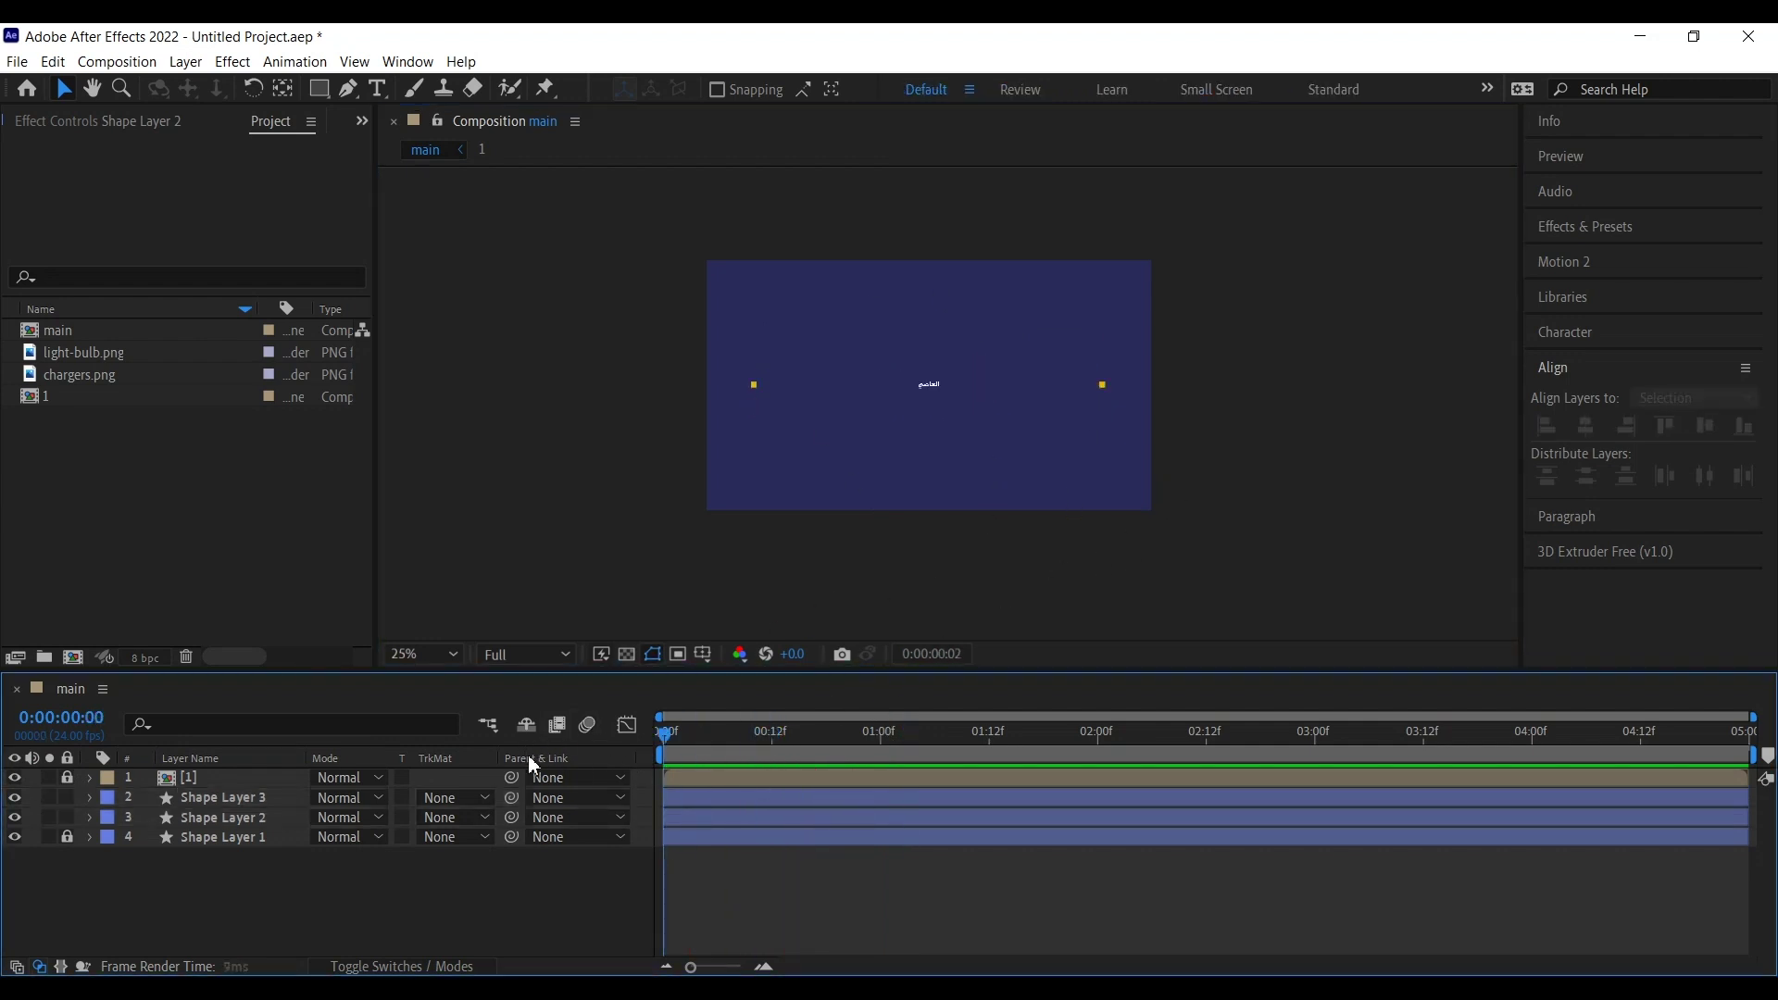
# Step: Open the pre-composed composition 1 and move to frame 6 to examine the title, labels and icons in motion
pyautogui.doubleClick(195, 776)
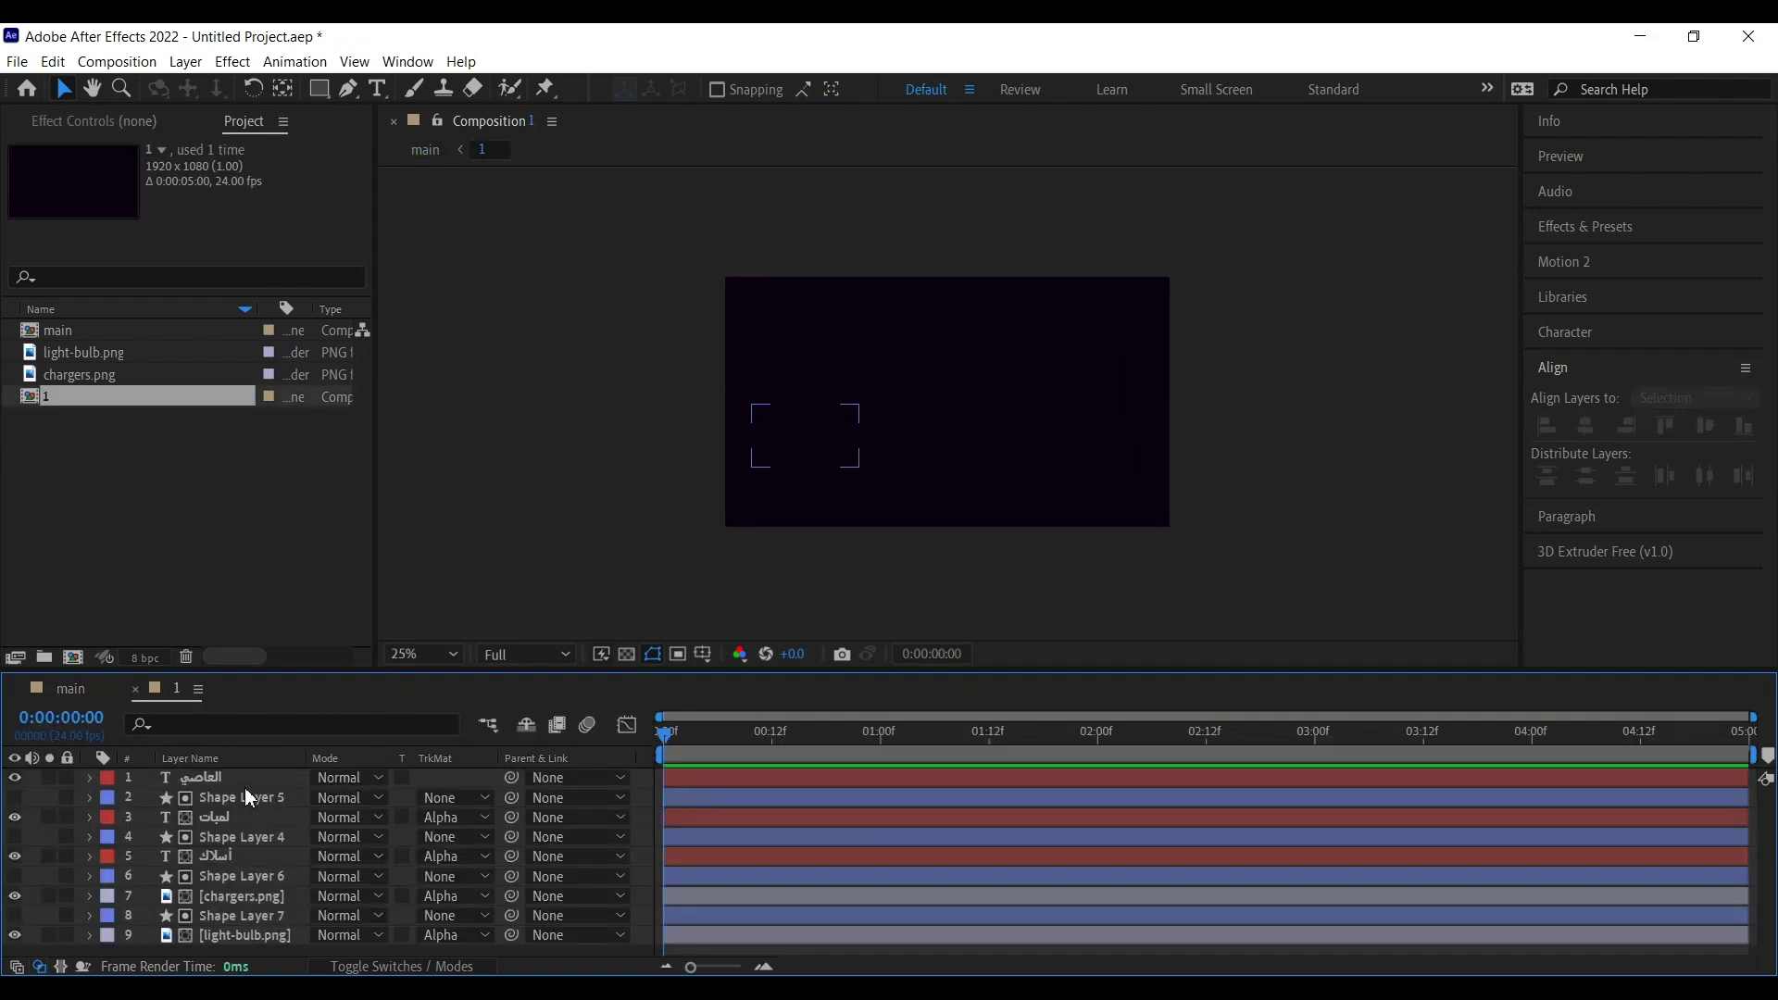
pyautogui.click(252, 778)
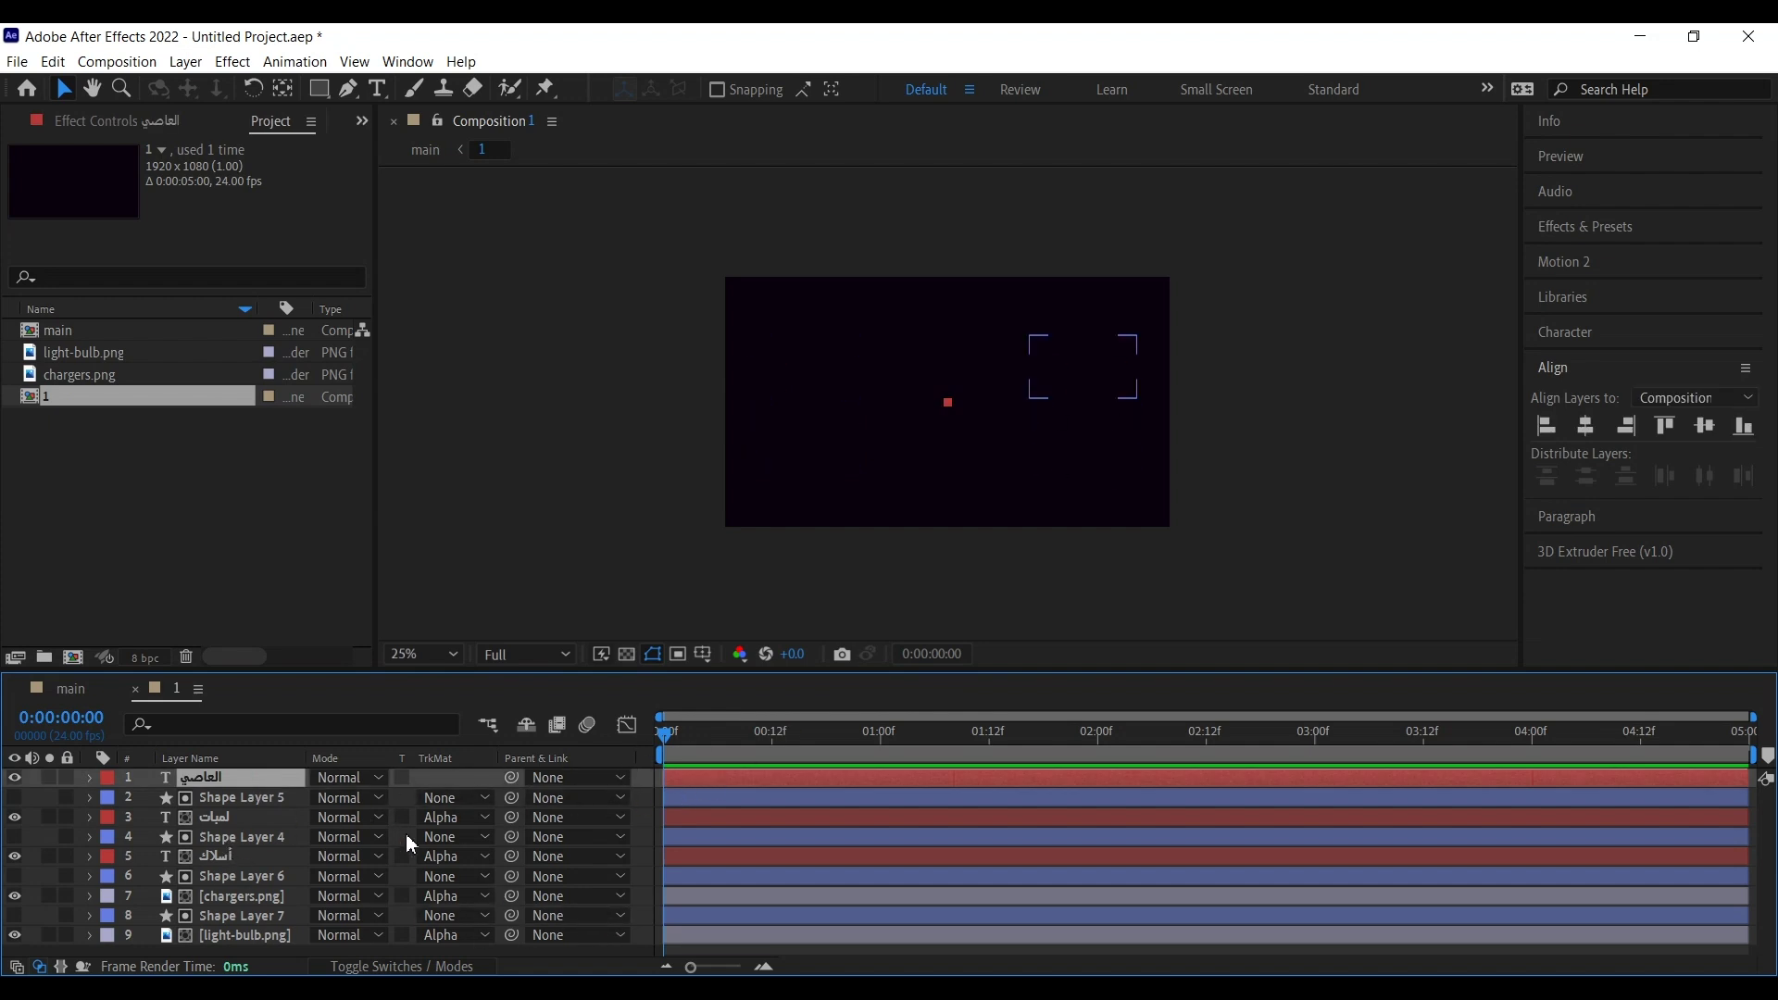
pyautogui.click(230, 800)
pyautogui.moveTo(674, 748); pyautogui.dragTo(725, 744)
pyautogui.click(1197, 447)
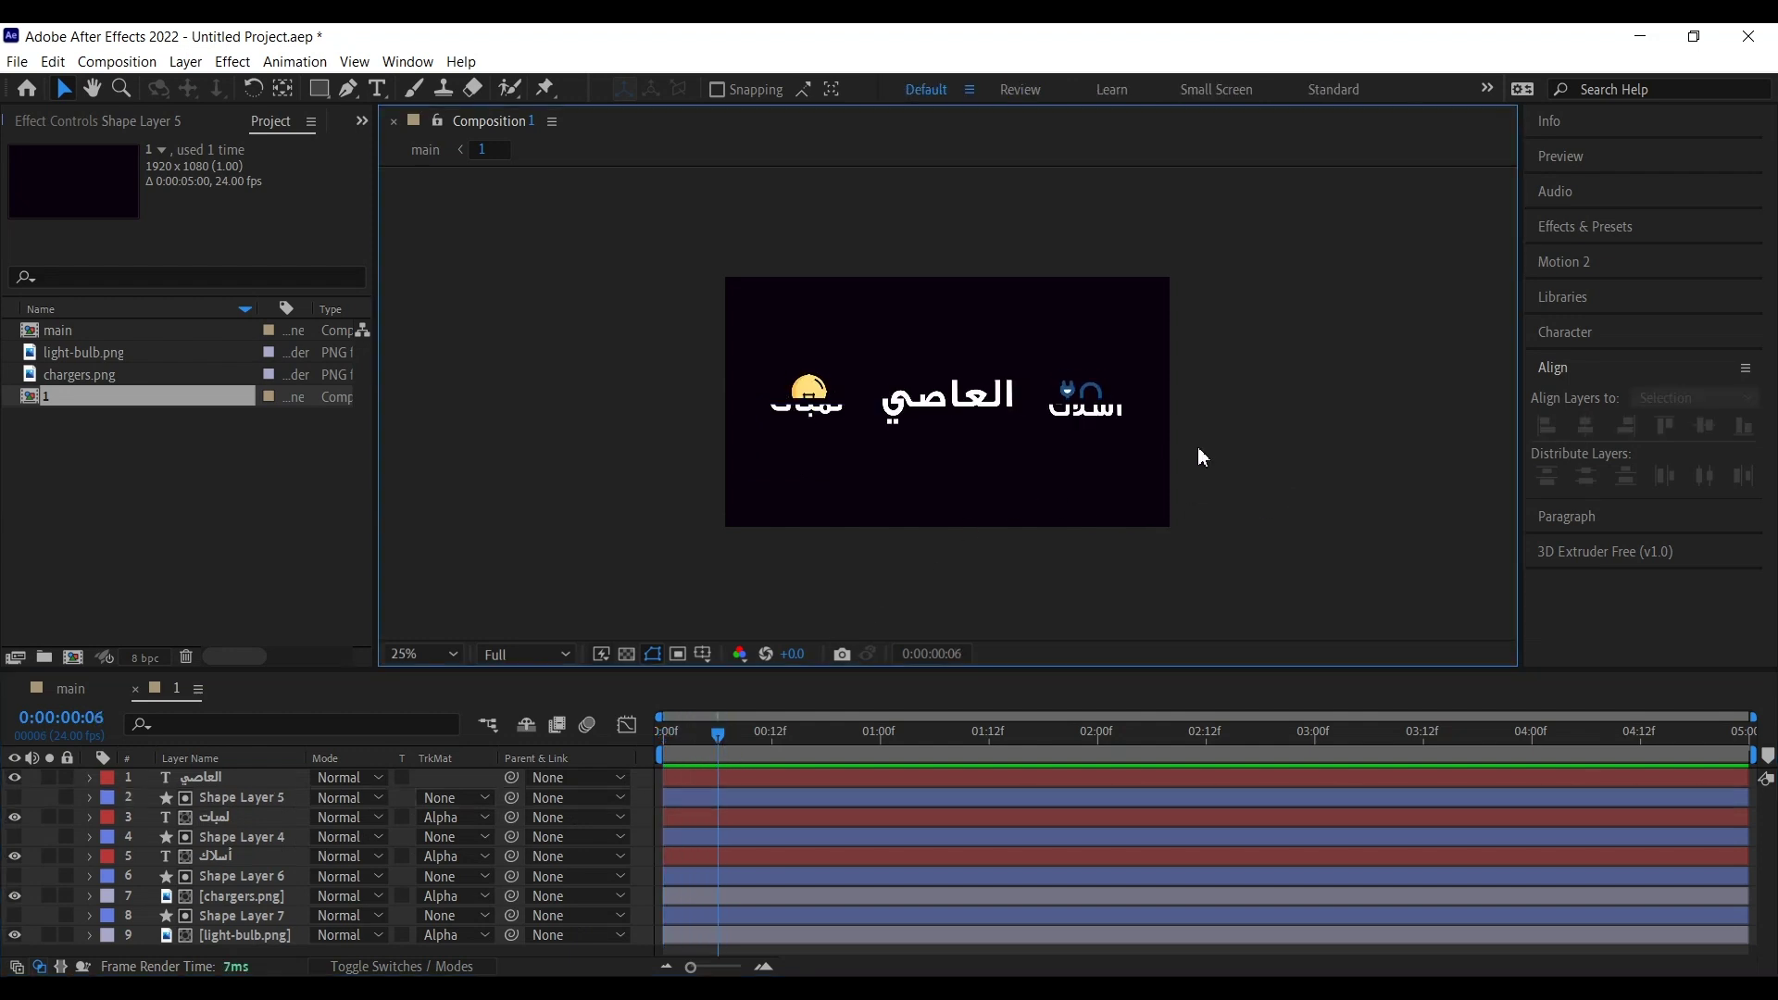
# Step: Shift the أسلاك label, chargers.png and their mattes Shape Layer 4 and Shape Layer 6 to start at about frame 11
pyautogui.click(224, 798)
pyautogui.keyDown('ctrl'); pyautogui.click(222, 819); pyautogui.keyUp('ctrl')
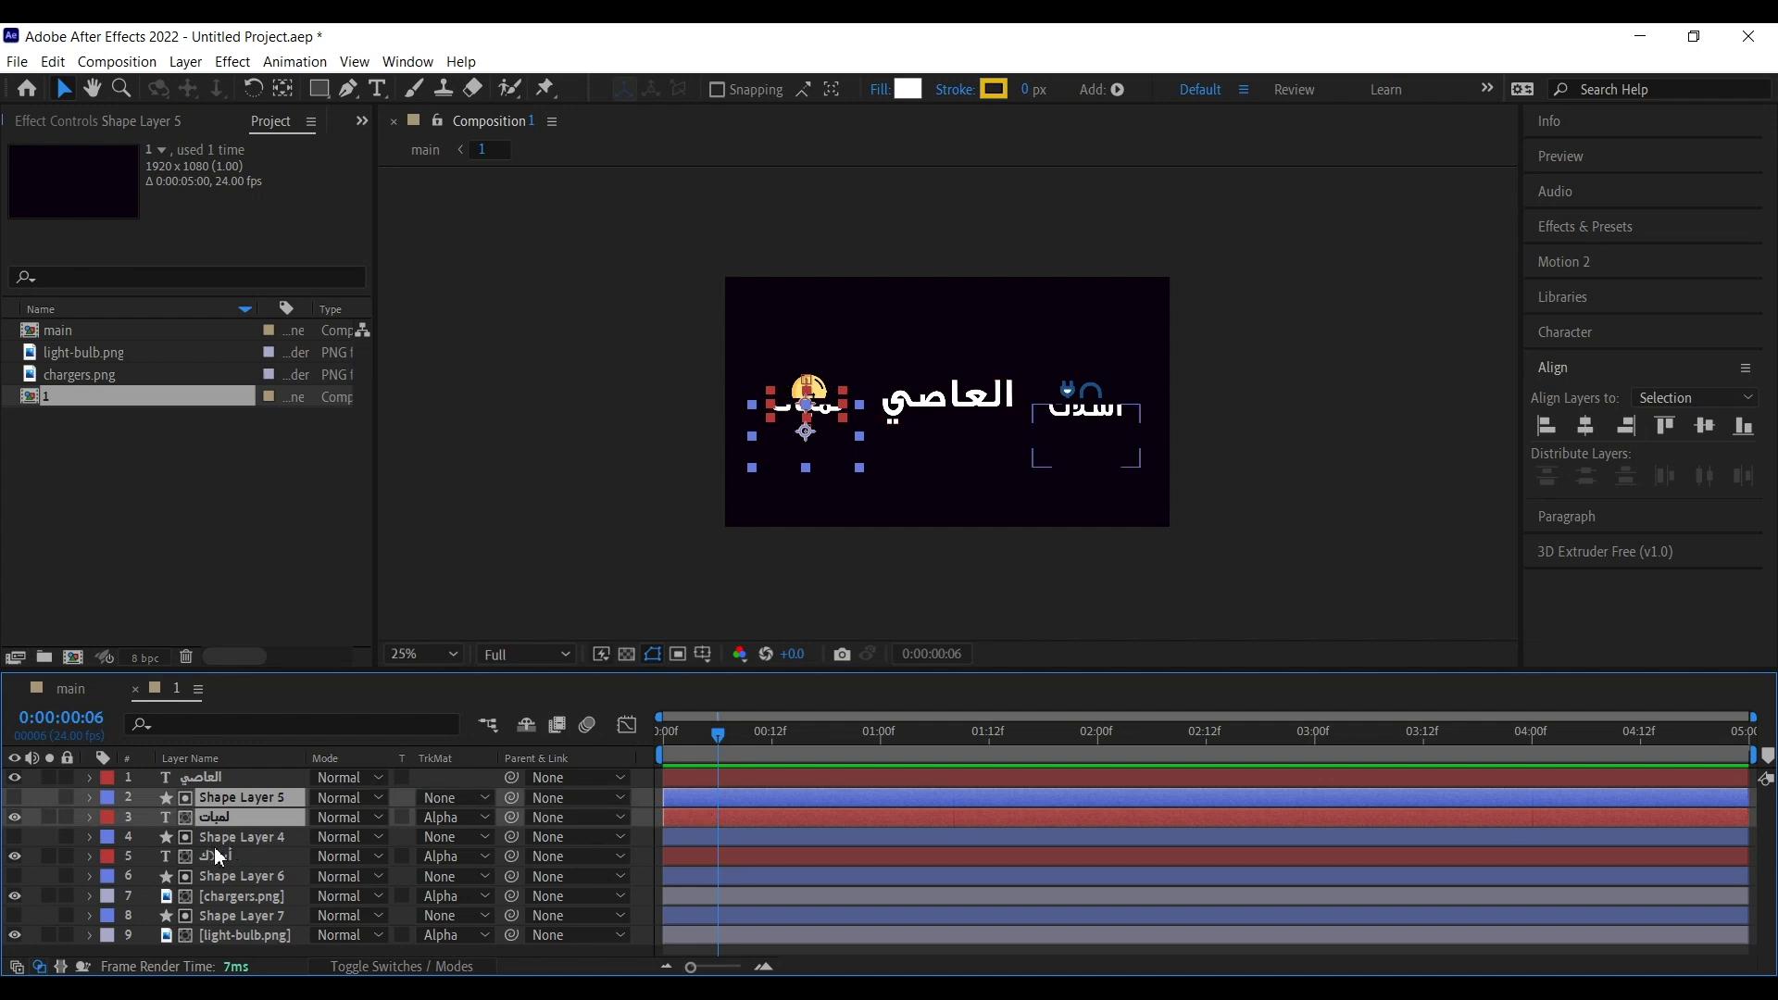
pyautogui.keyDown('ctrl'); pyautogui.click(235, 916); pyautogui.keyUp('ctrl')
pyautogui.keyDown('ctrl'); pyautogui.click(235, 936); pyautogui.keyUp('ctrl')
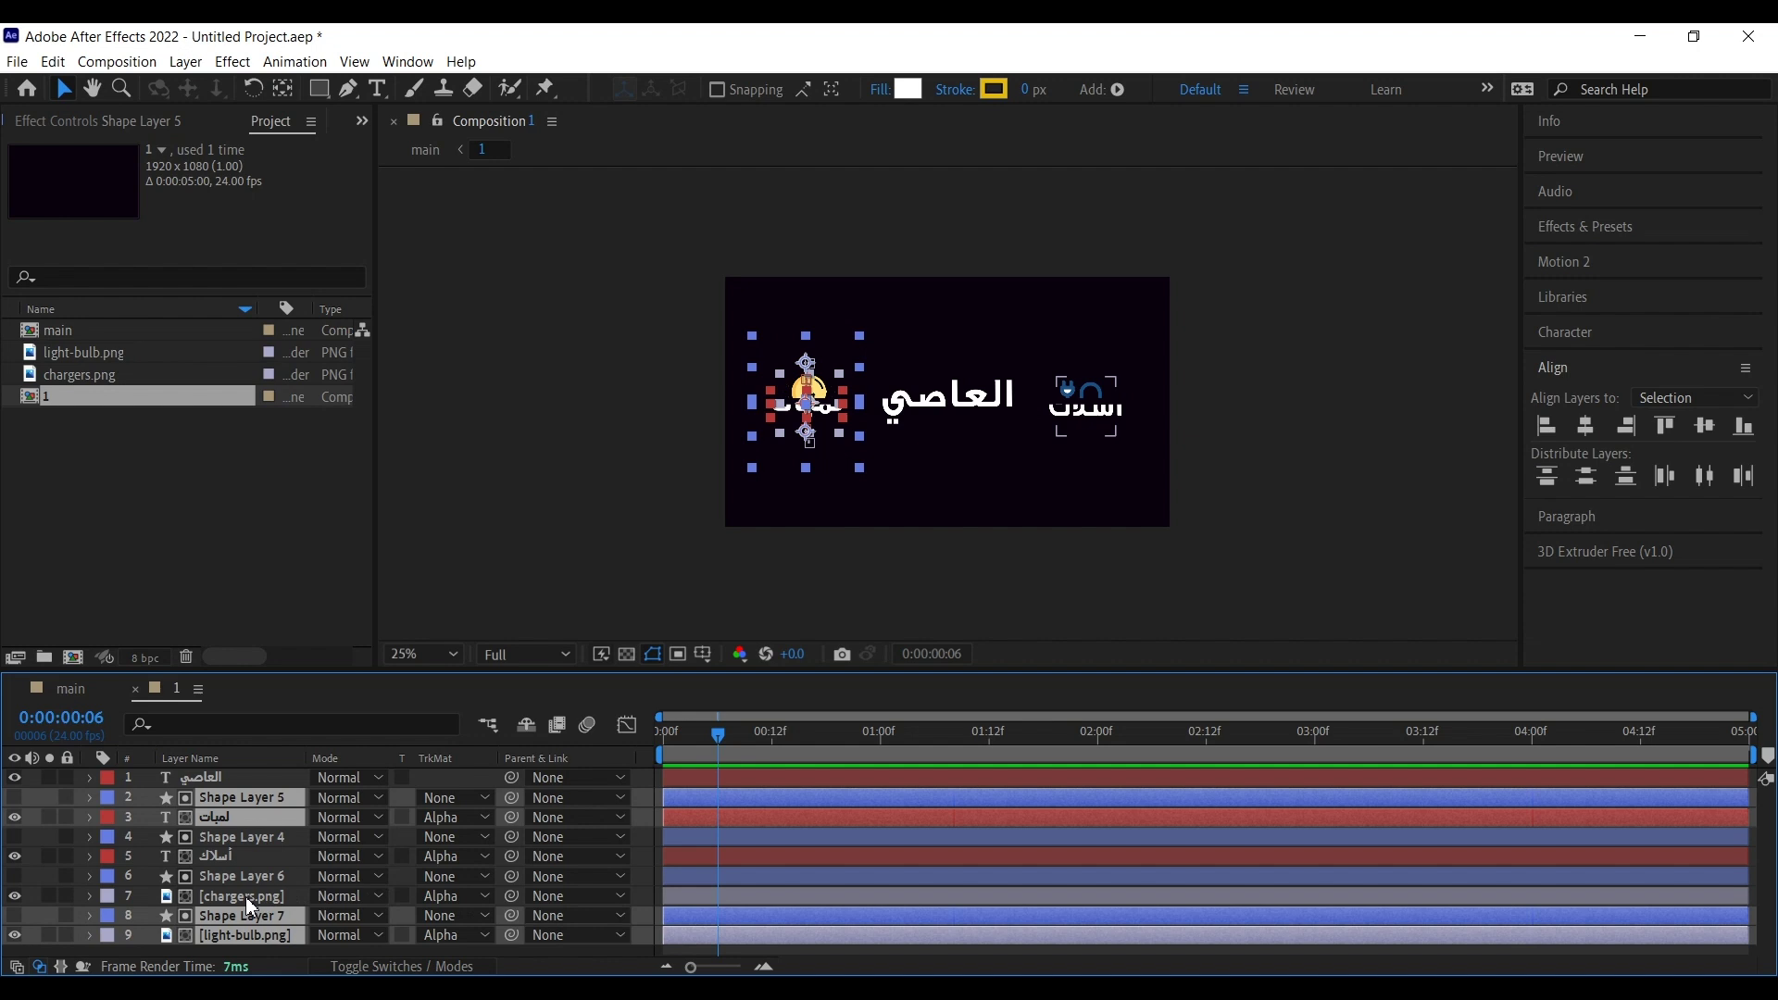
pyautogui.moveTo(31, 898); pyautogui.dragTo(241, 847)
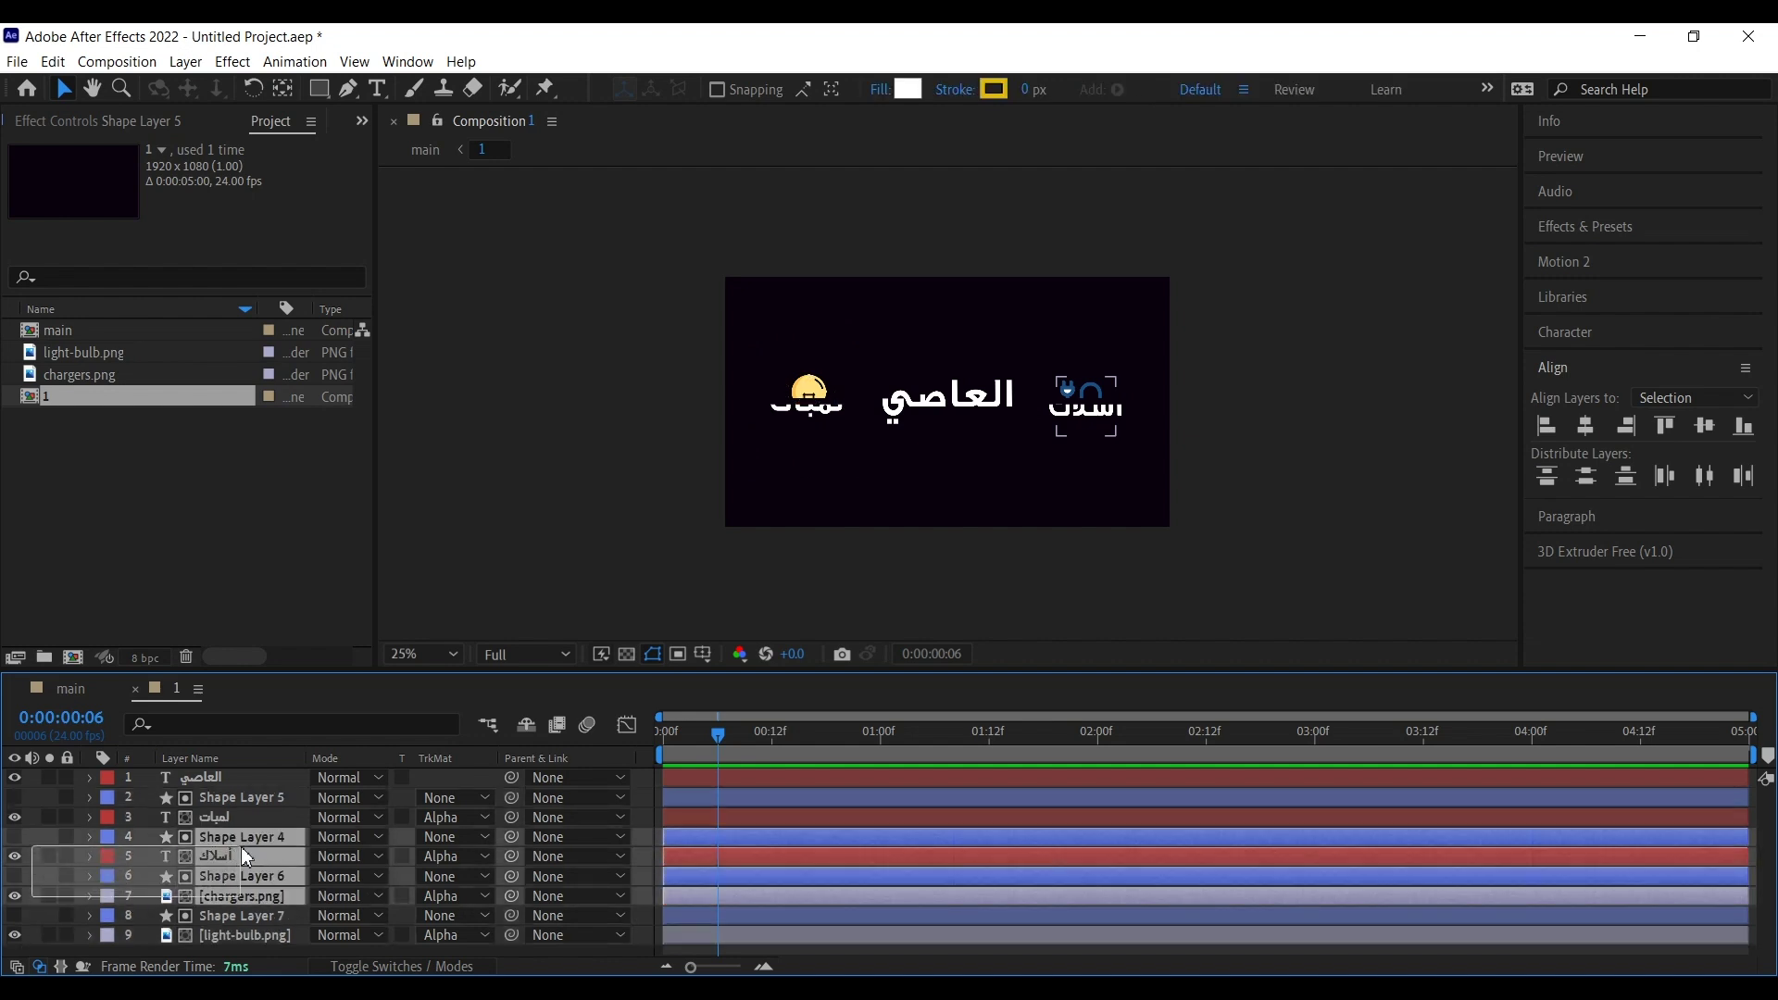
pyautogui.moveTo(730, 842); pyautogui.dragTo(824, 834)
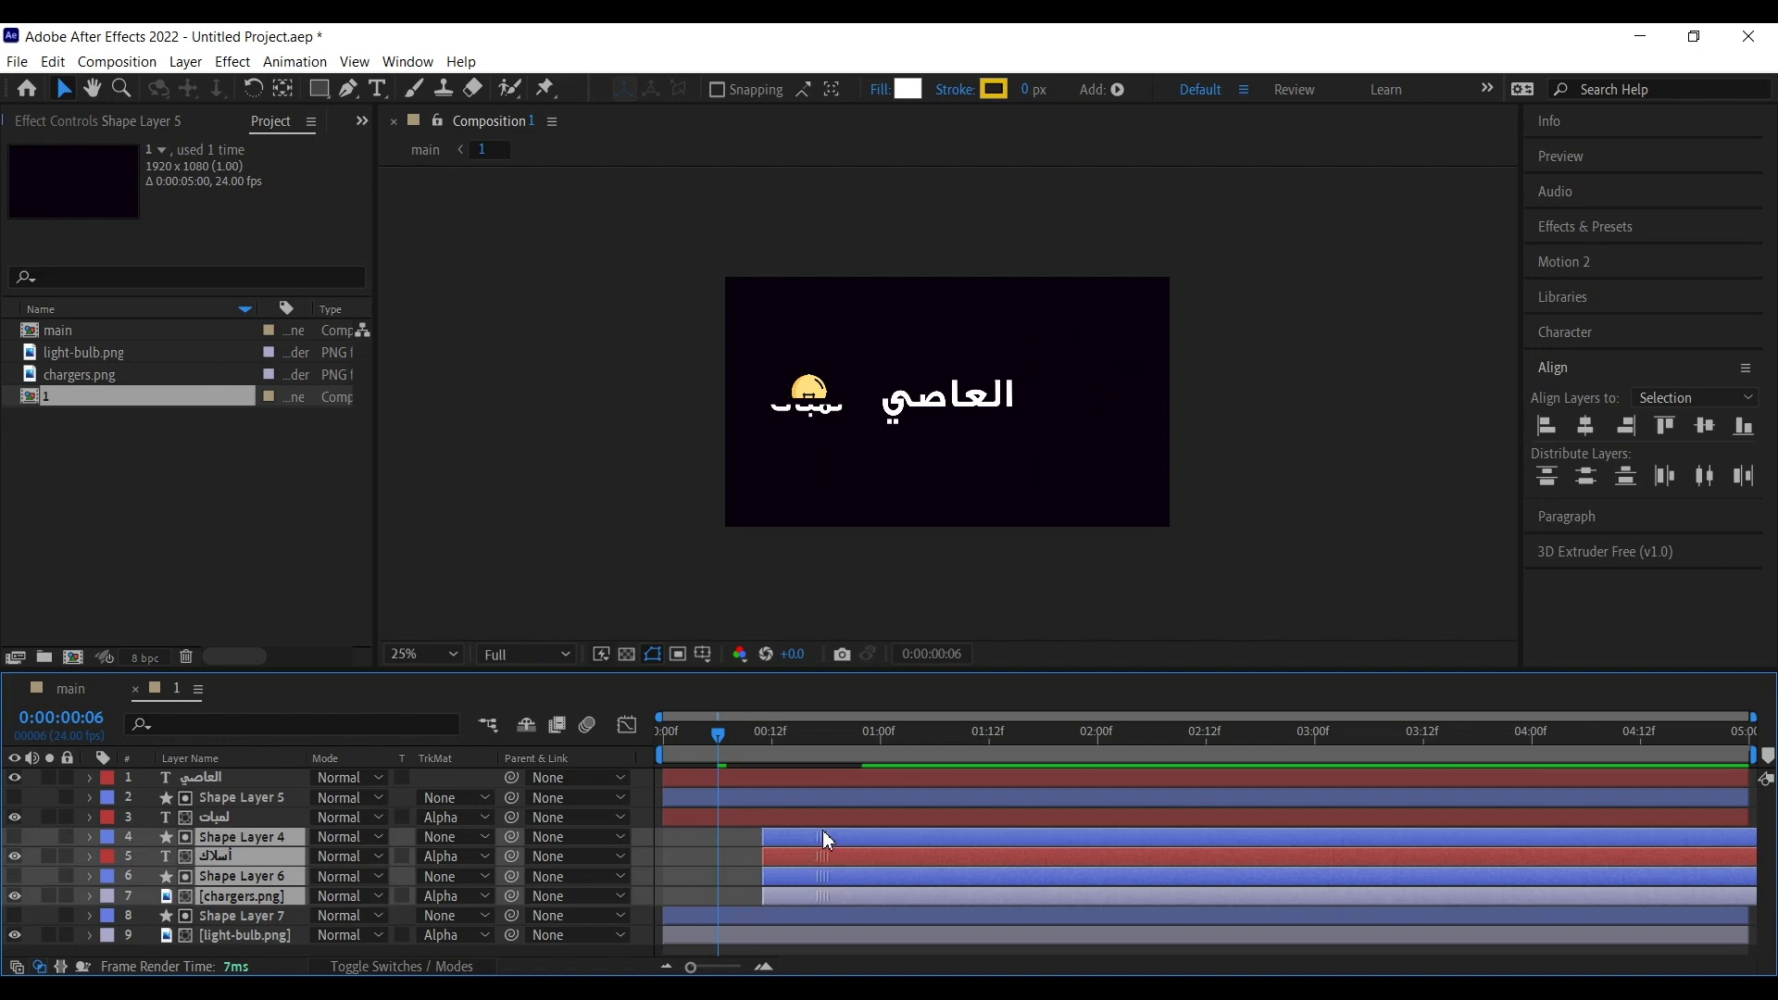
# Step: Shift the لمبات label, light-bulb.png and their mattes Shape Layer 5 and Shape Layer 7 to start at frame 6
pyautogui.keyDown('ctrl'); pyautogui.click(224, 796); pyautogui.keyUp('ctrl')
pyautogui.keyDown('ctrl'); pyautogui.click(220, 814); pyautogui.keyUp('ctrl')
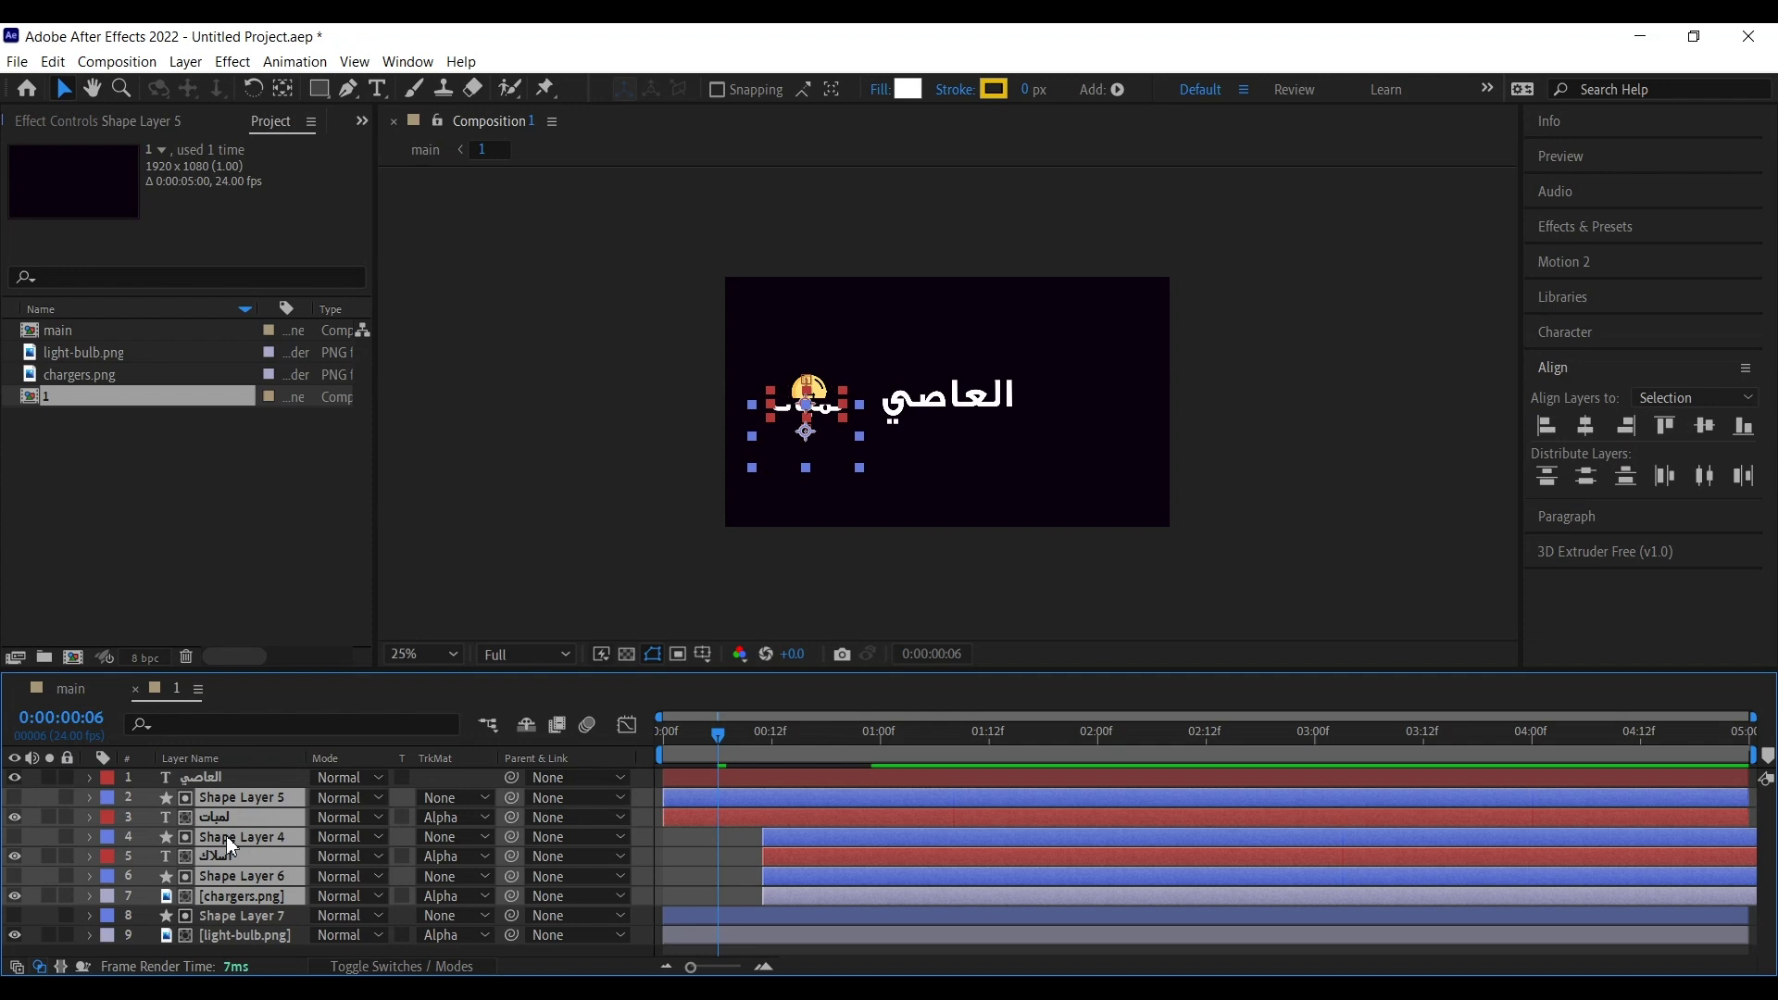
pyautogui.keyDown('ctrl'); pyautogui.click(224, 839); pyautogui.keyUp('ctrl')
pyautogui.keyDown('ctrl'); pyautogui.click(224, 856); pyautogui.keyUp('ctrl')
pyautogui.keyDown('ctrl'); pyautogui.click(224, 876); pyautogui.keyUp('ctrl')
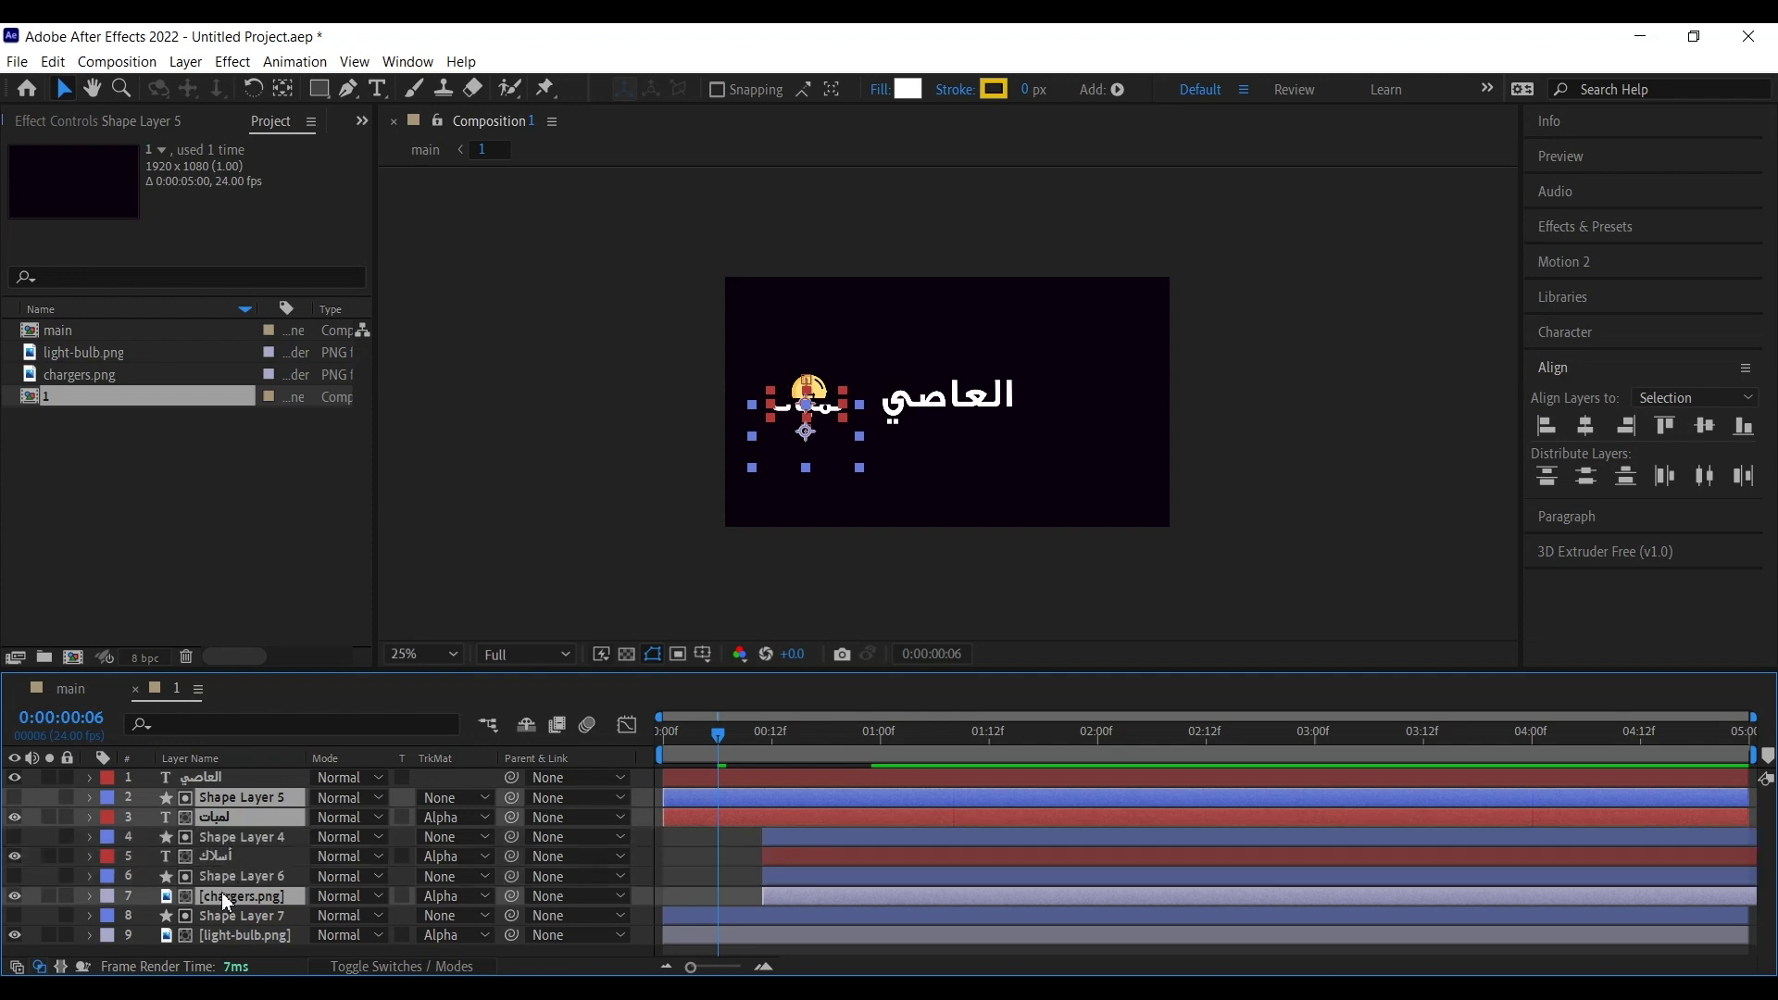
pyautogui.keyDown('ctrl'); pyautogui.click(224, 897); pyautogui.keyUp('ctrl')
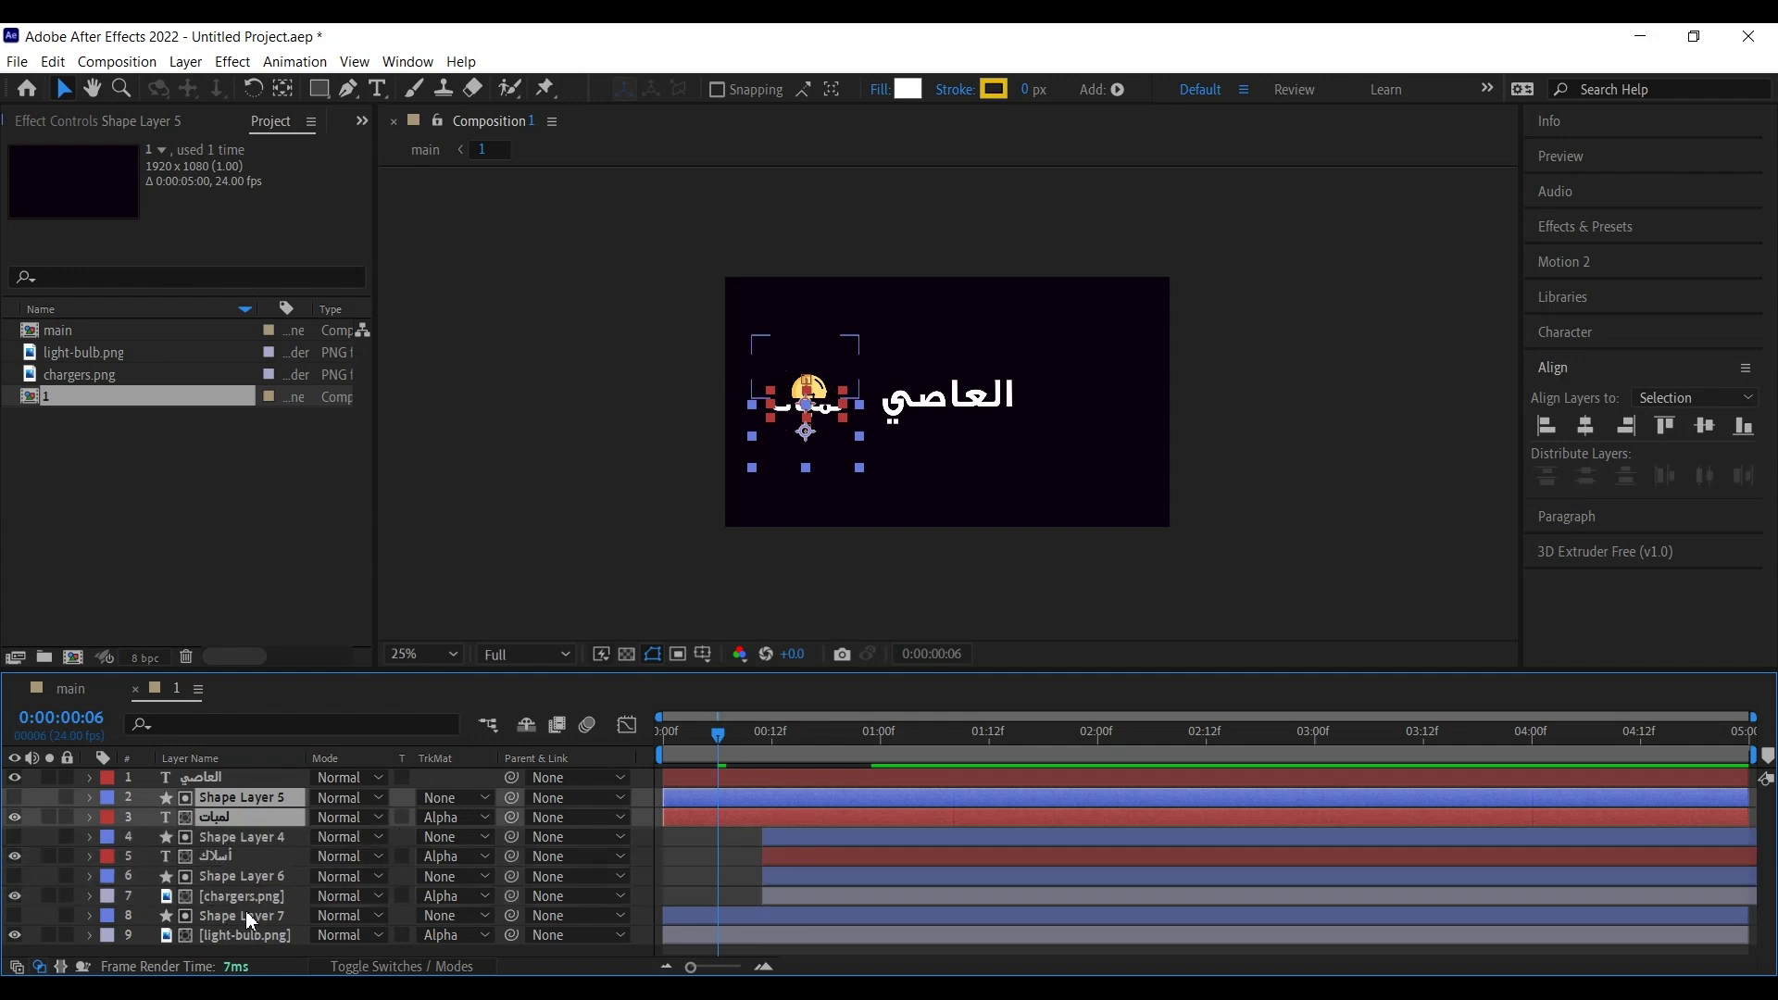
pyautogui.keyDown('ctrl'); pyautogui.click(755, 914); pyautogui.keyUp('ctrl')
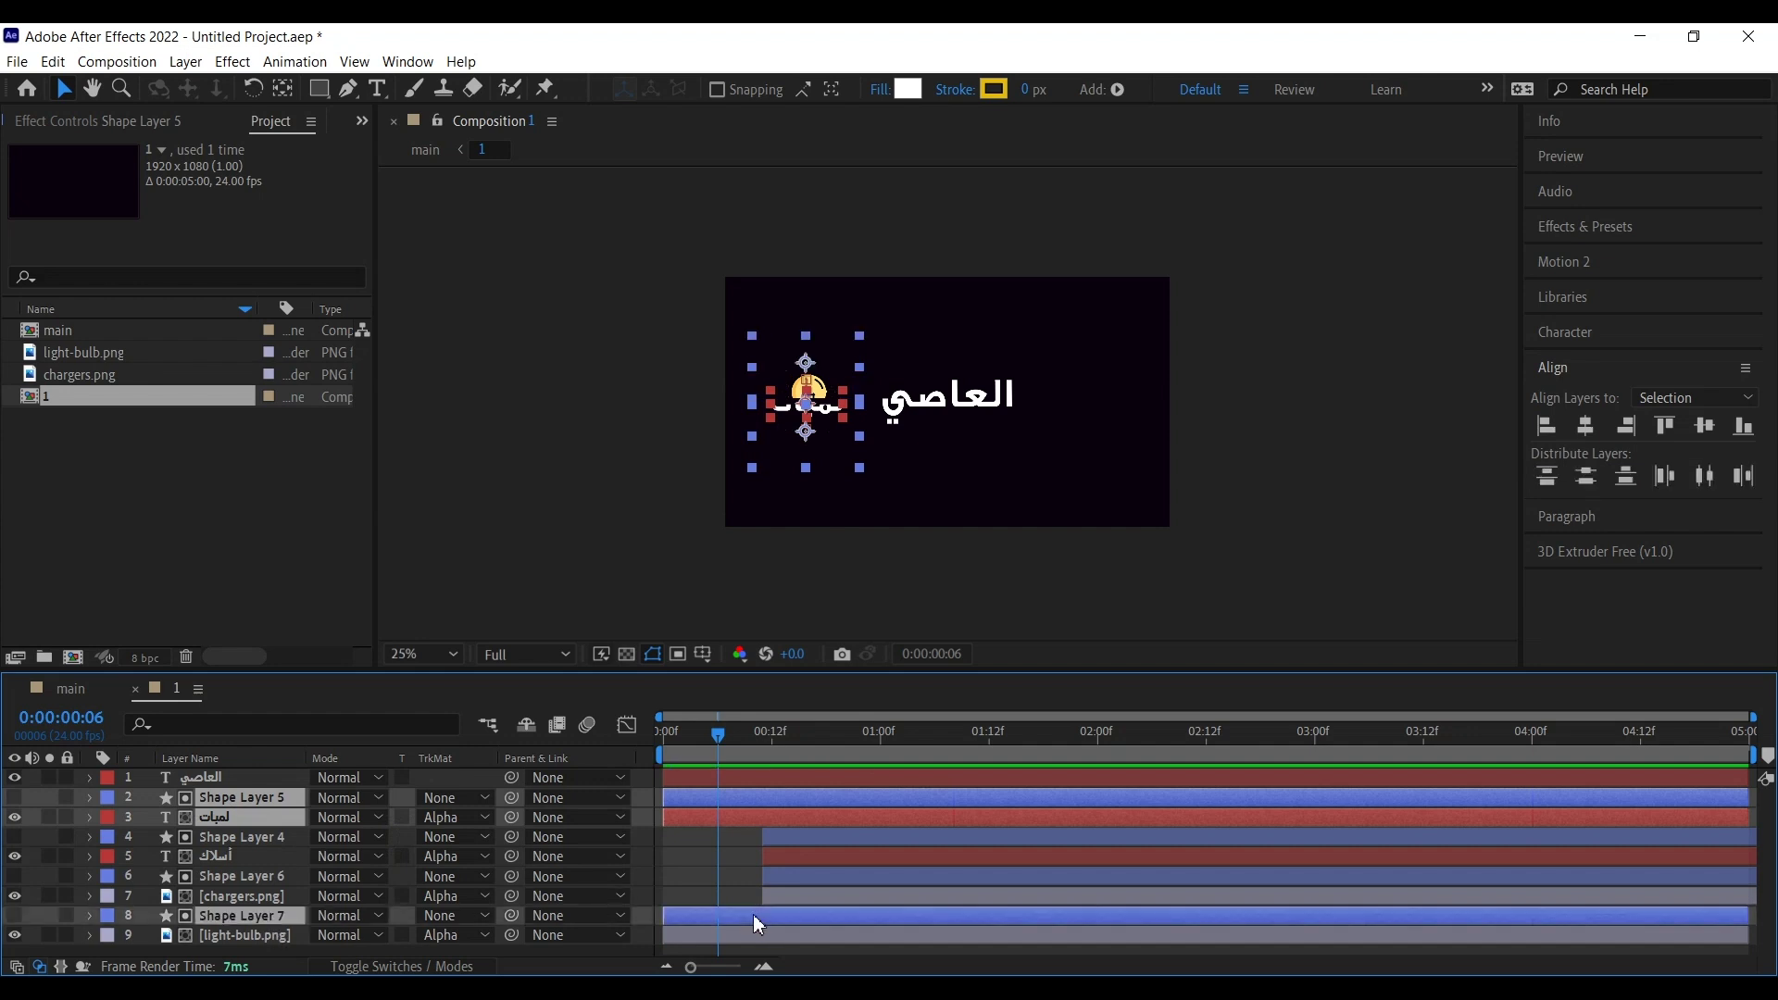
pyautogui.keyDown('ctrl'); pyautogui.click(278, 934); pyautogui.keyUp('ctrl')
pyautogui.moveTo(789, 819); pyautogui.dragTo(839, 818)
# Step: Preview the staggered icons and labels in composition 1 from the first frame
pyautogui.moveTo(702, 741); pyautogui.dragTo(604, 739)
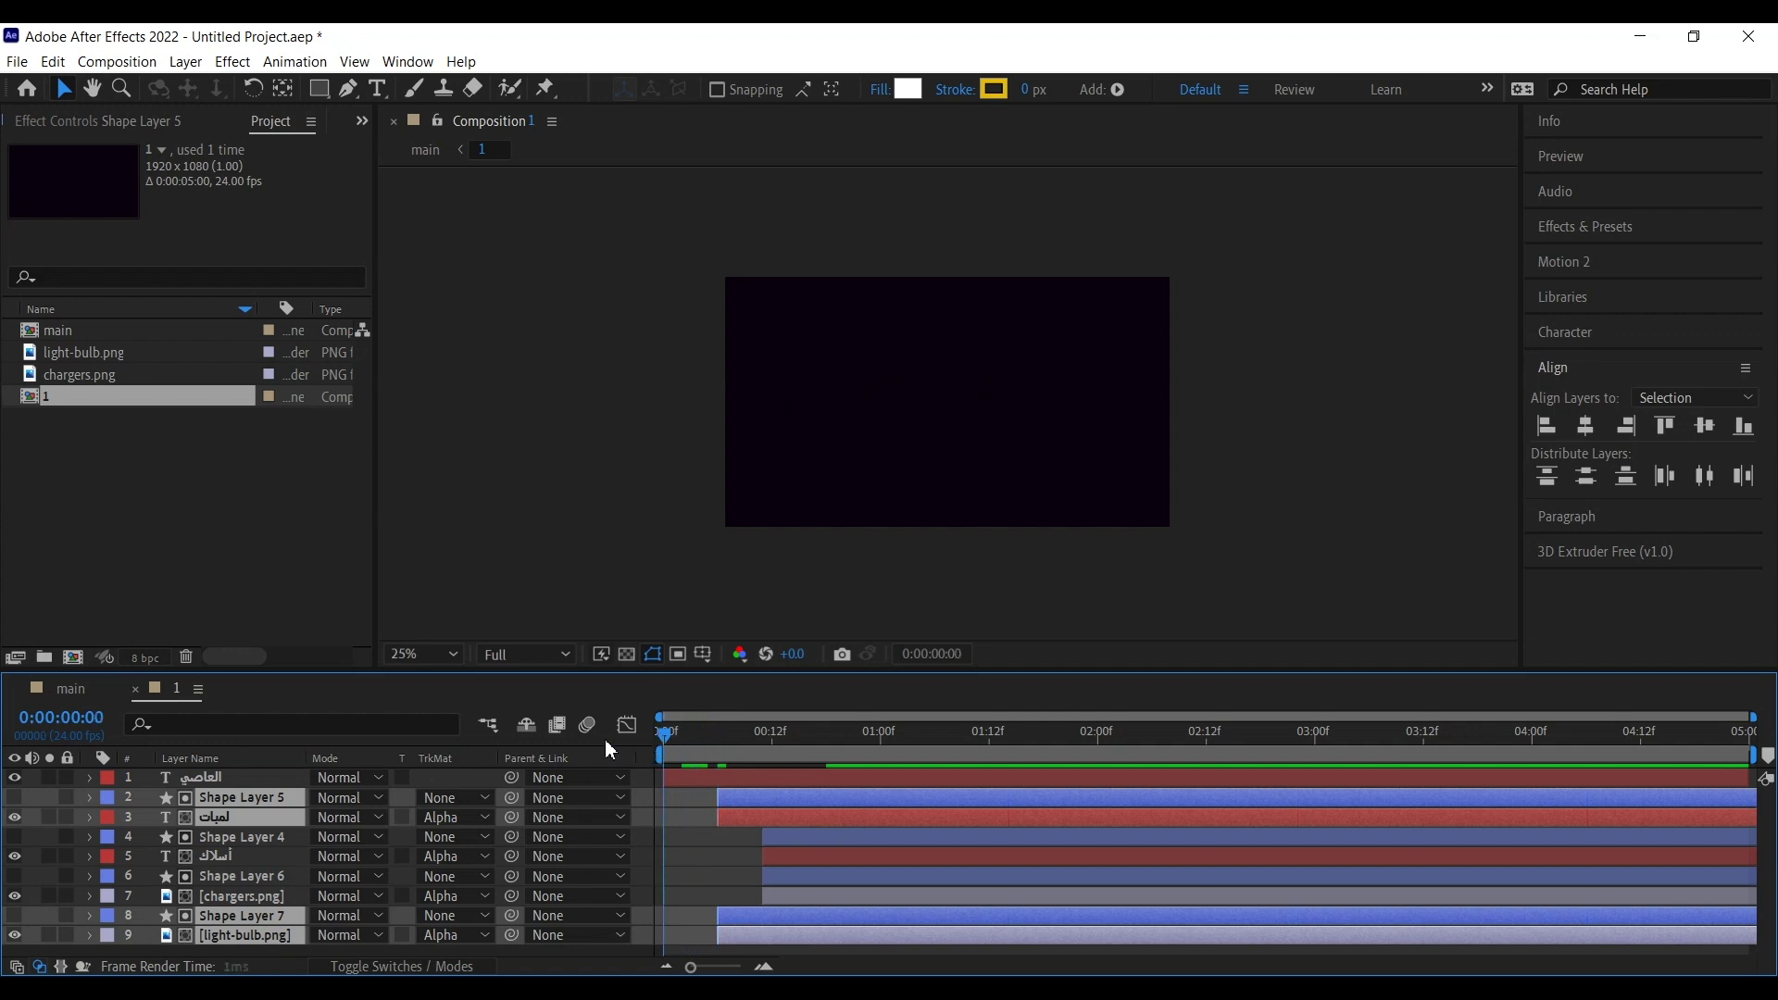
pyautogui.press('space')
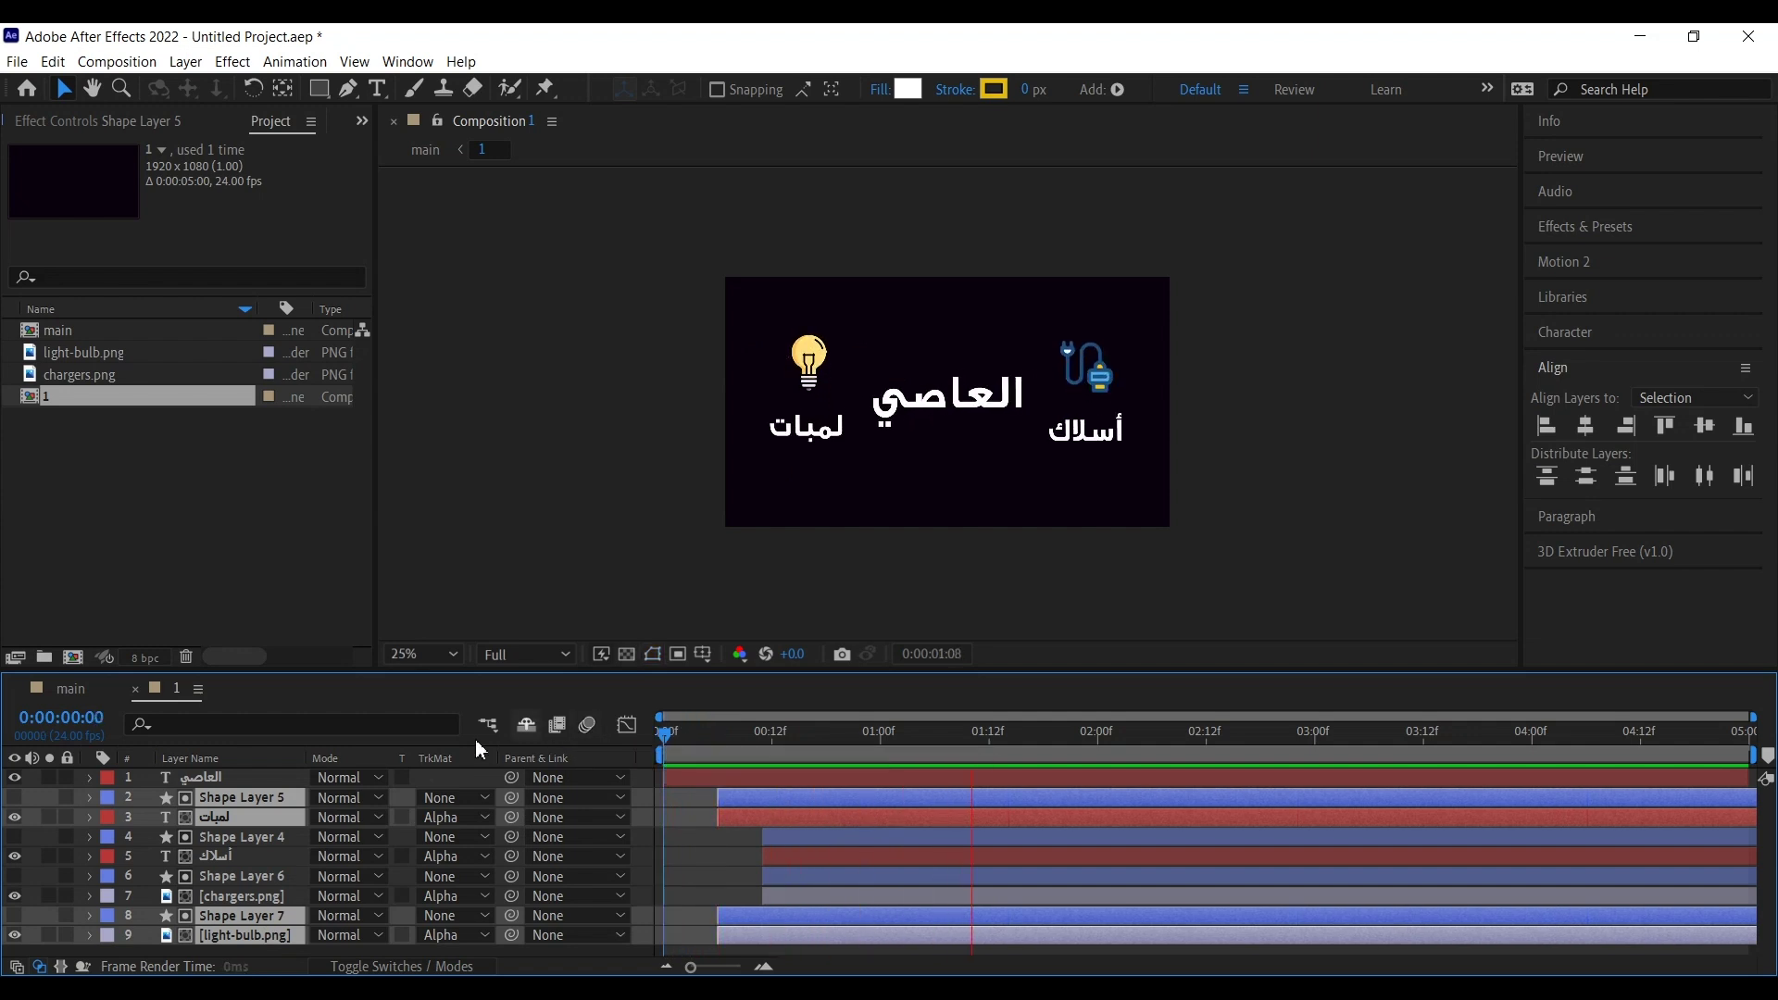
pyautogui.press('space')
# Step: Close composition 1 and preview the main composition repeatedly from the first frame to check the new timing
pyautogui.click(136, 690)
pyautogui.moveTo(723, 738); pyautogui.dragTo(380, 642)
pyautogui.press('space')
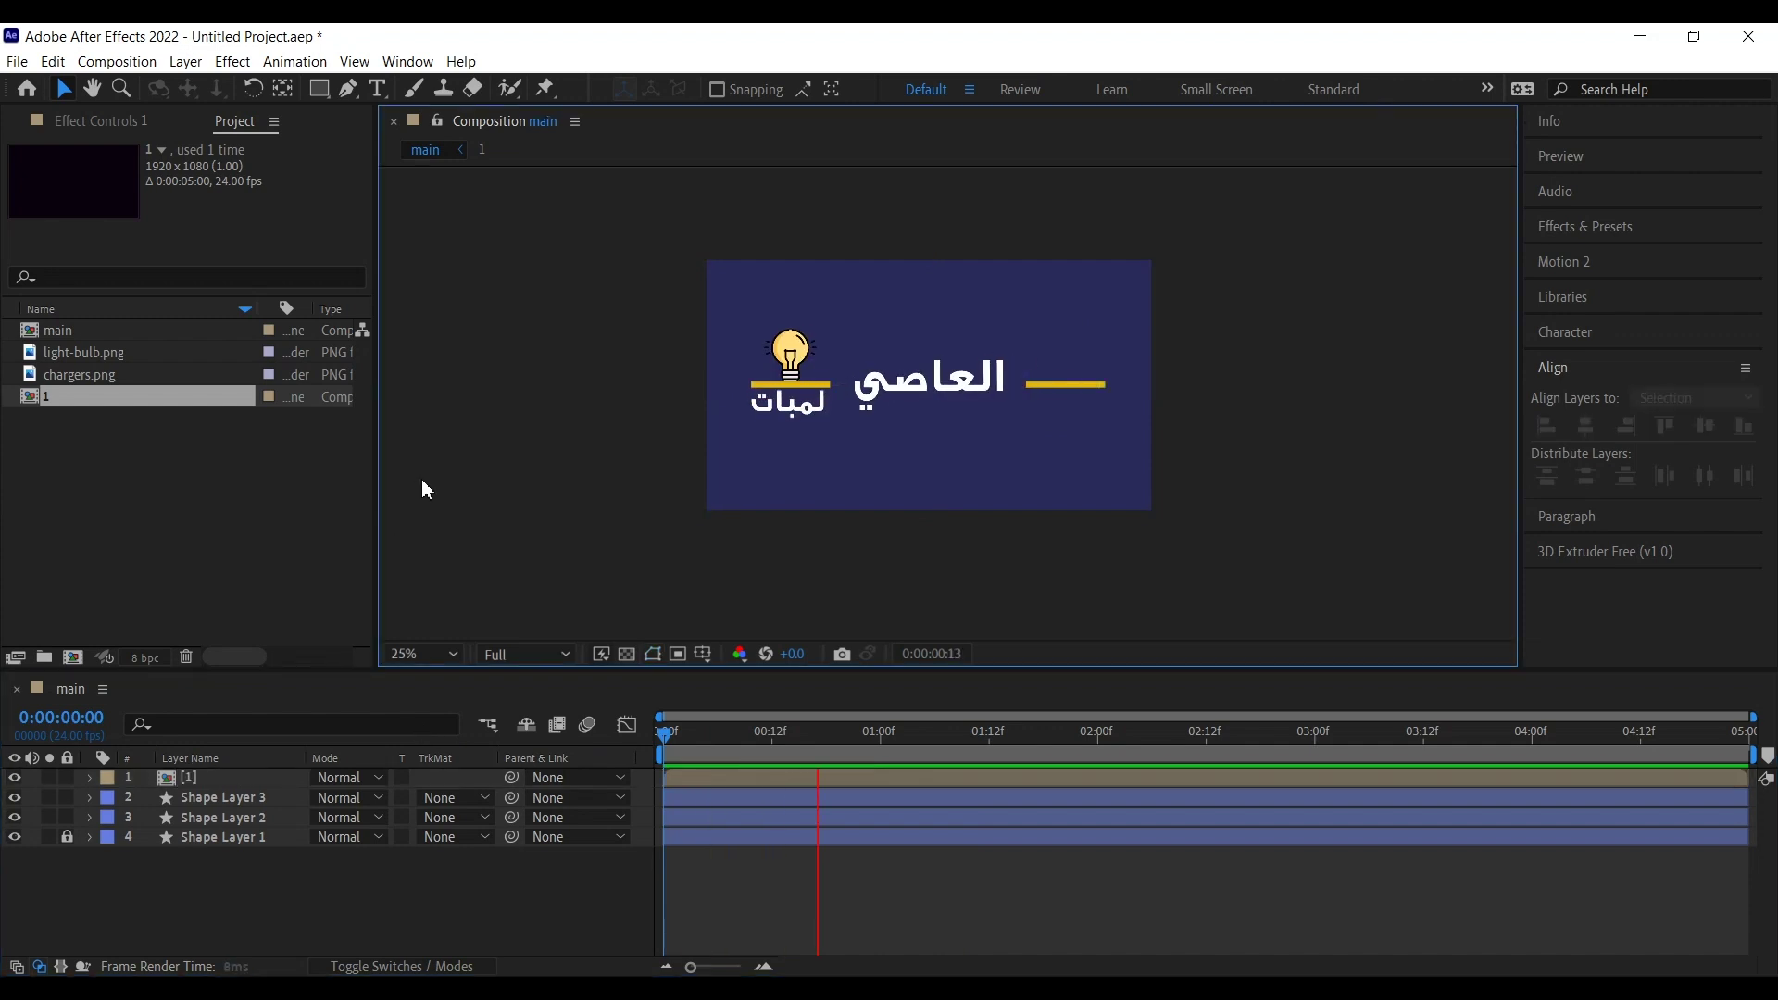
pyautogui.press('space')
pyautogui.press('space')
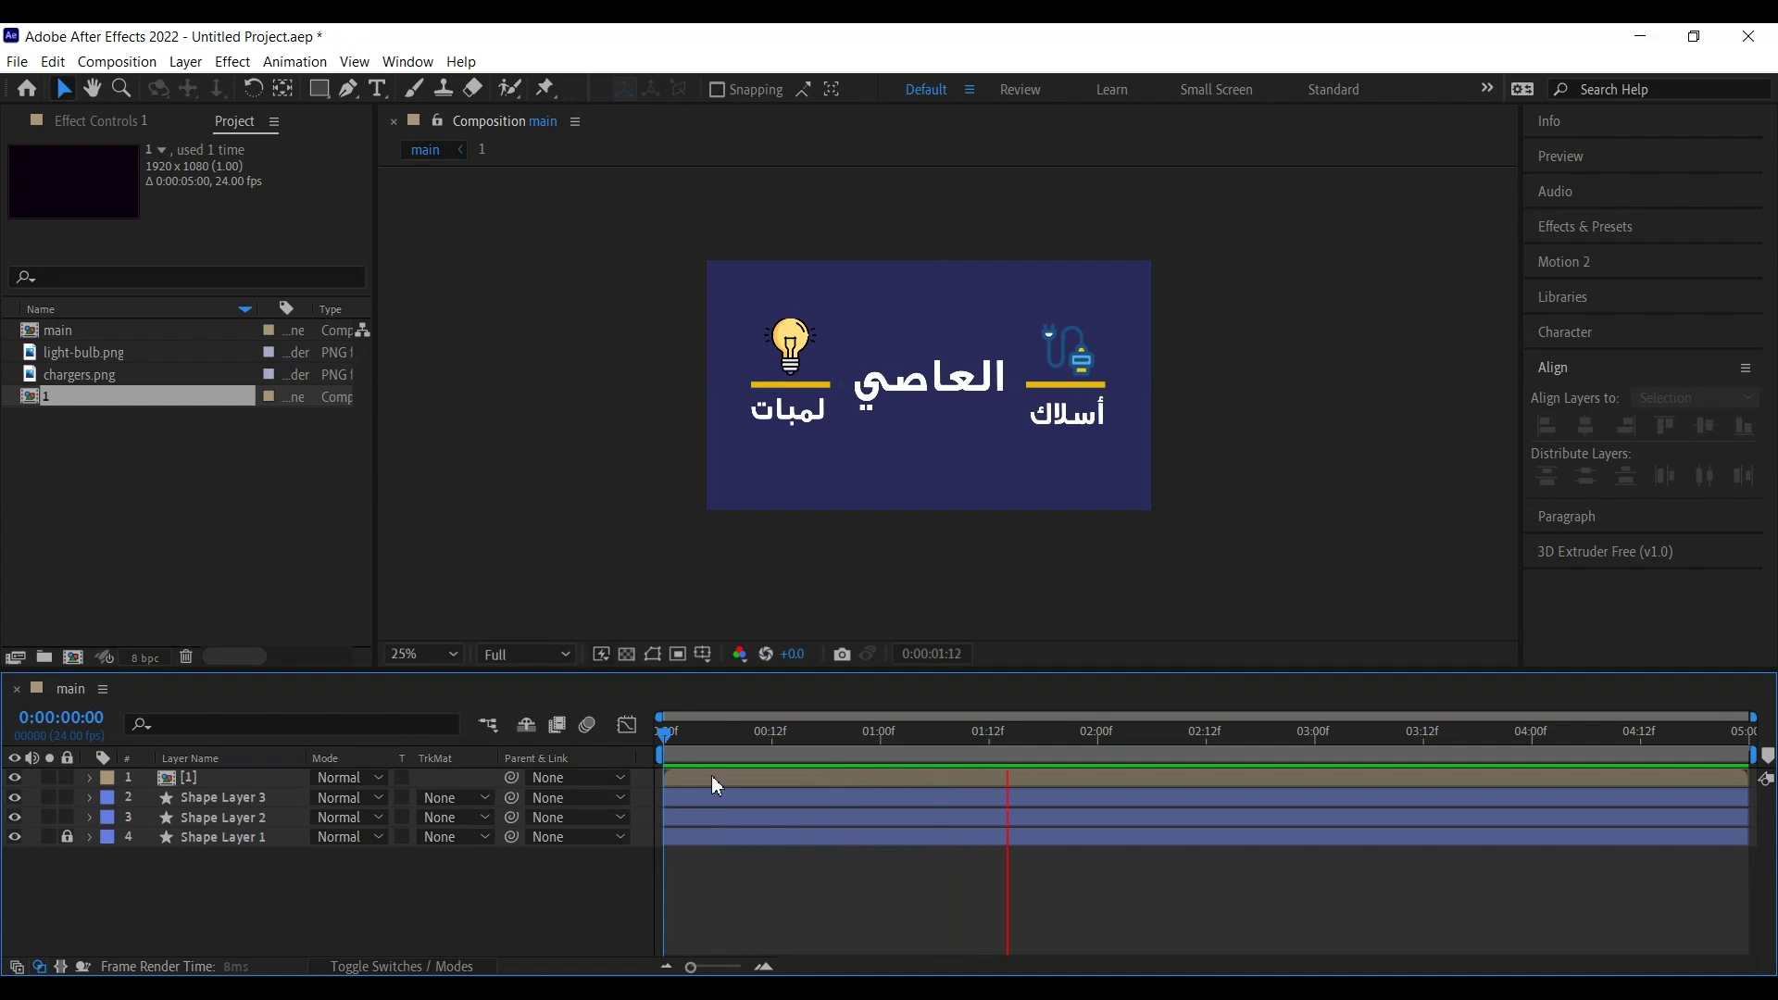
pyautogui.press('space')
pyautogui.press('space')
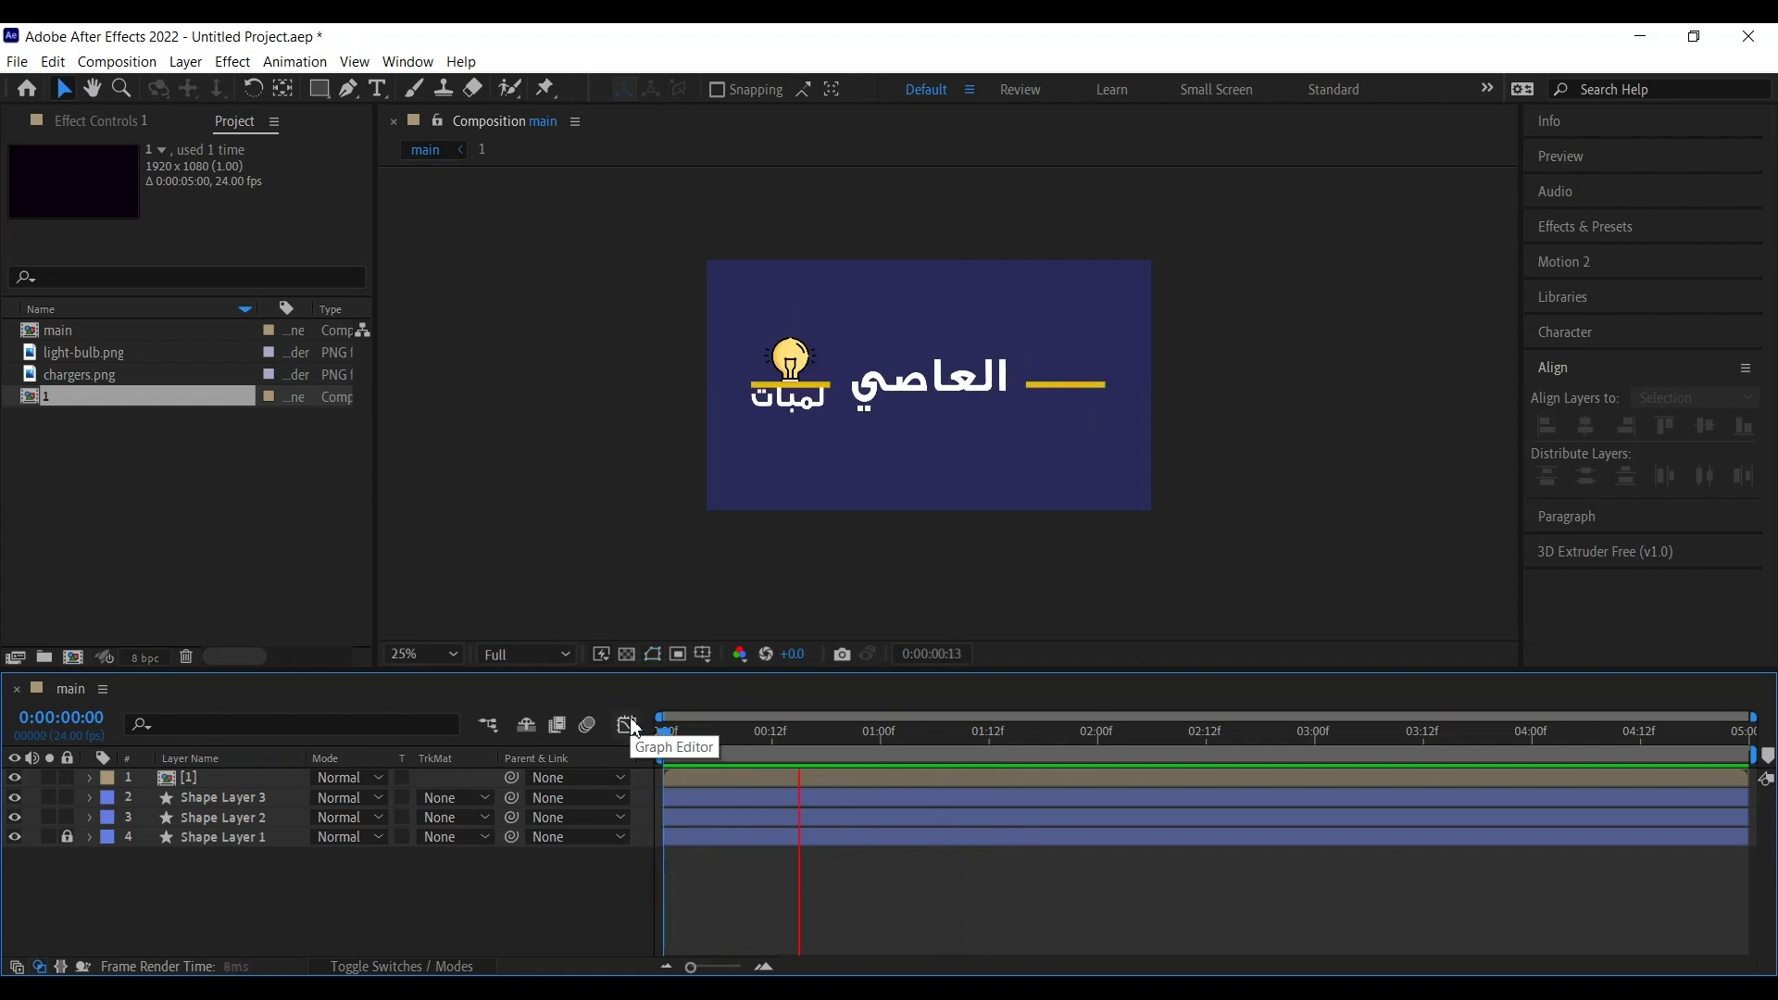
# Step: Open pre-composed layer 1 and set the central title's middle Scale keyframe at frame 10 to 60%
pyautogui.doubleClick(224, 780)
pyautogui.click(741, 736)
pyautogui.click(753, 775)
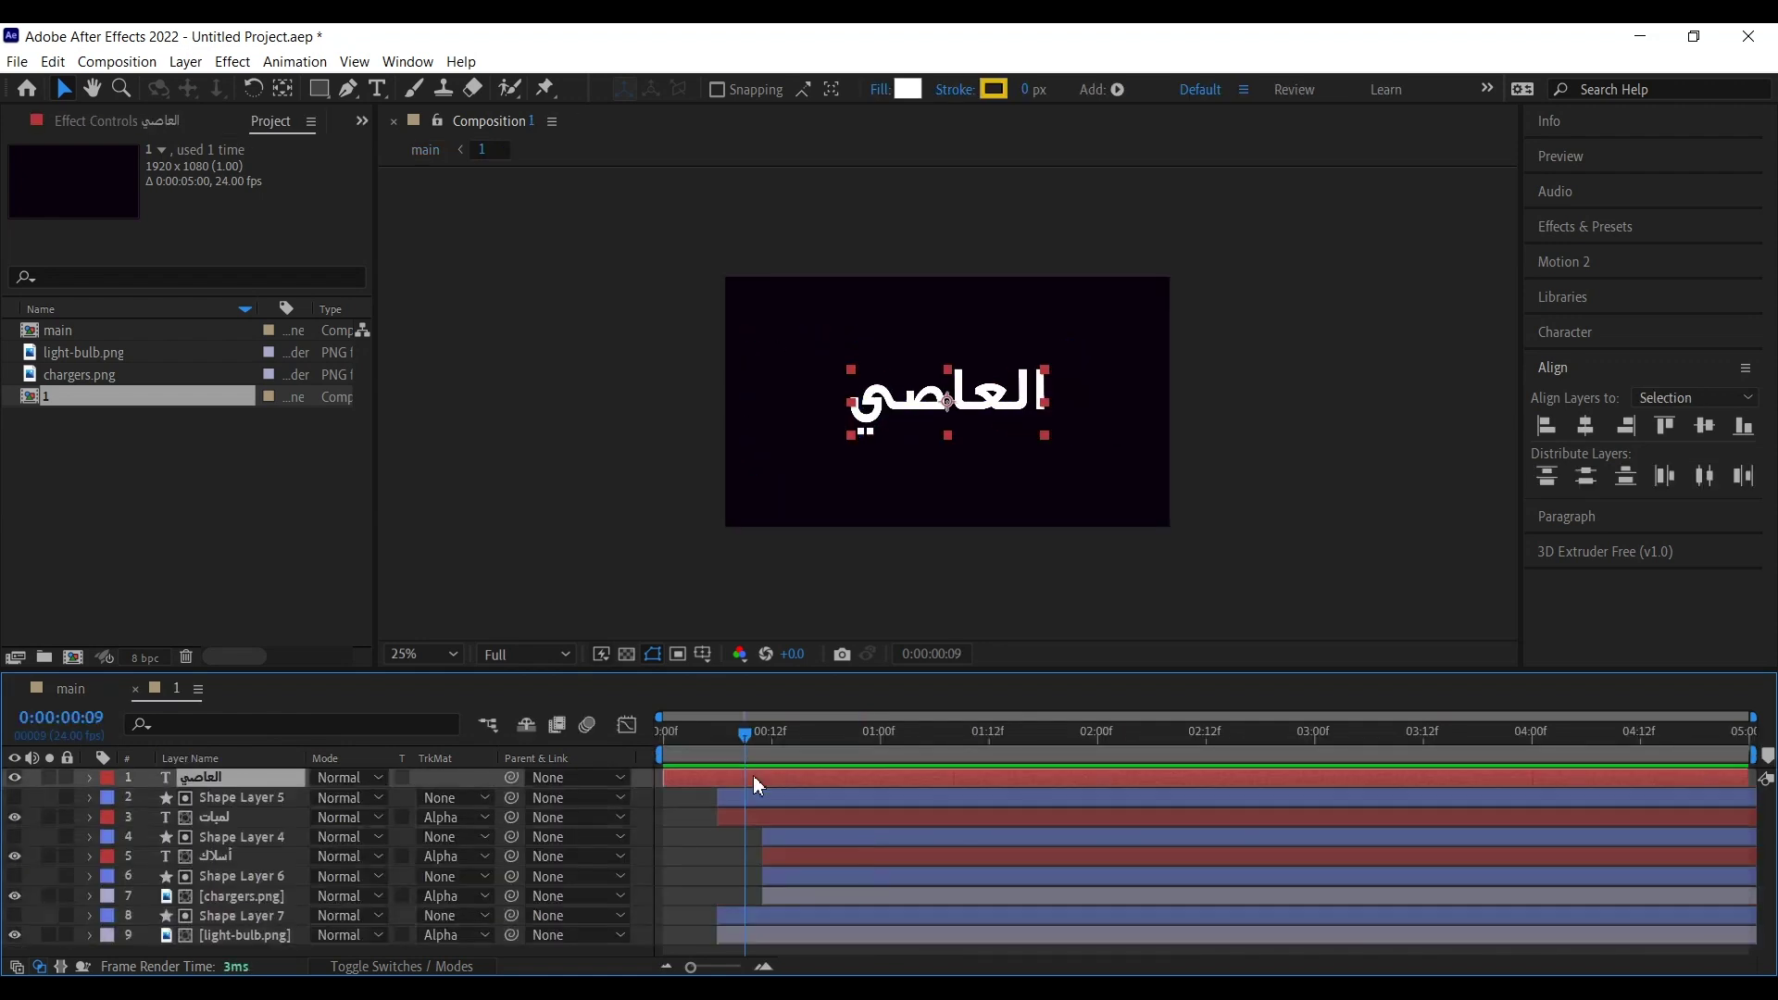
pyautogui.press('u')
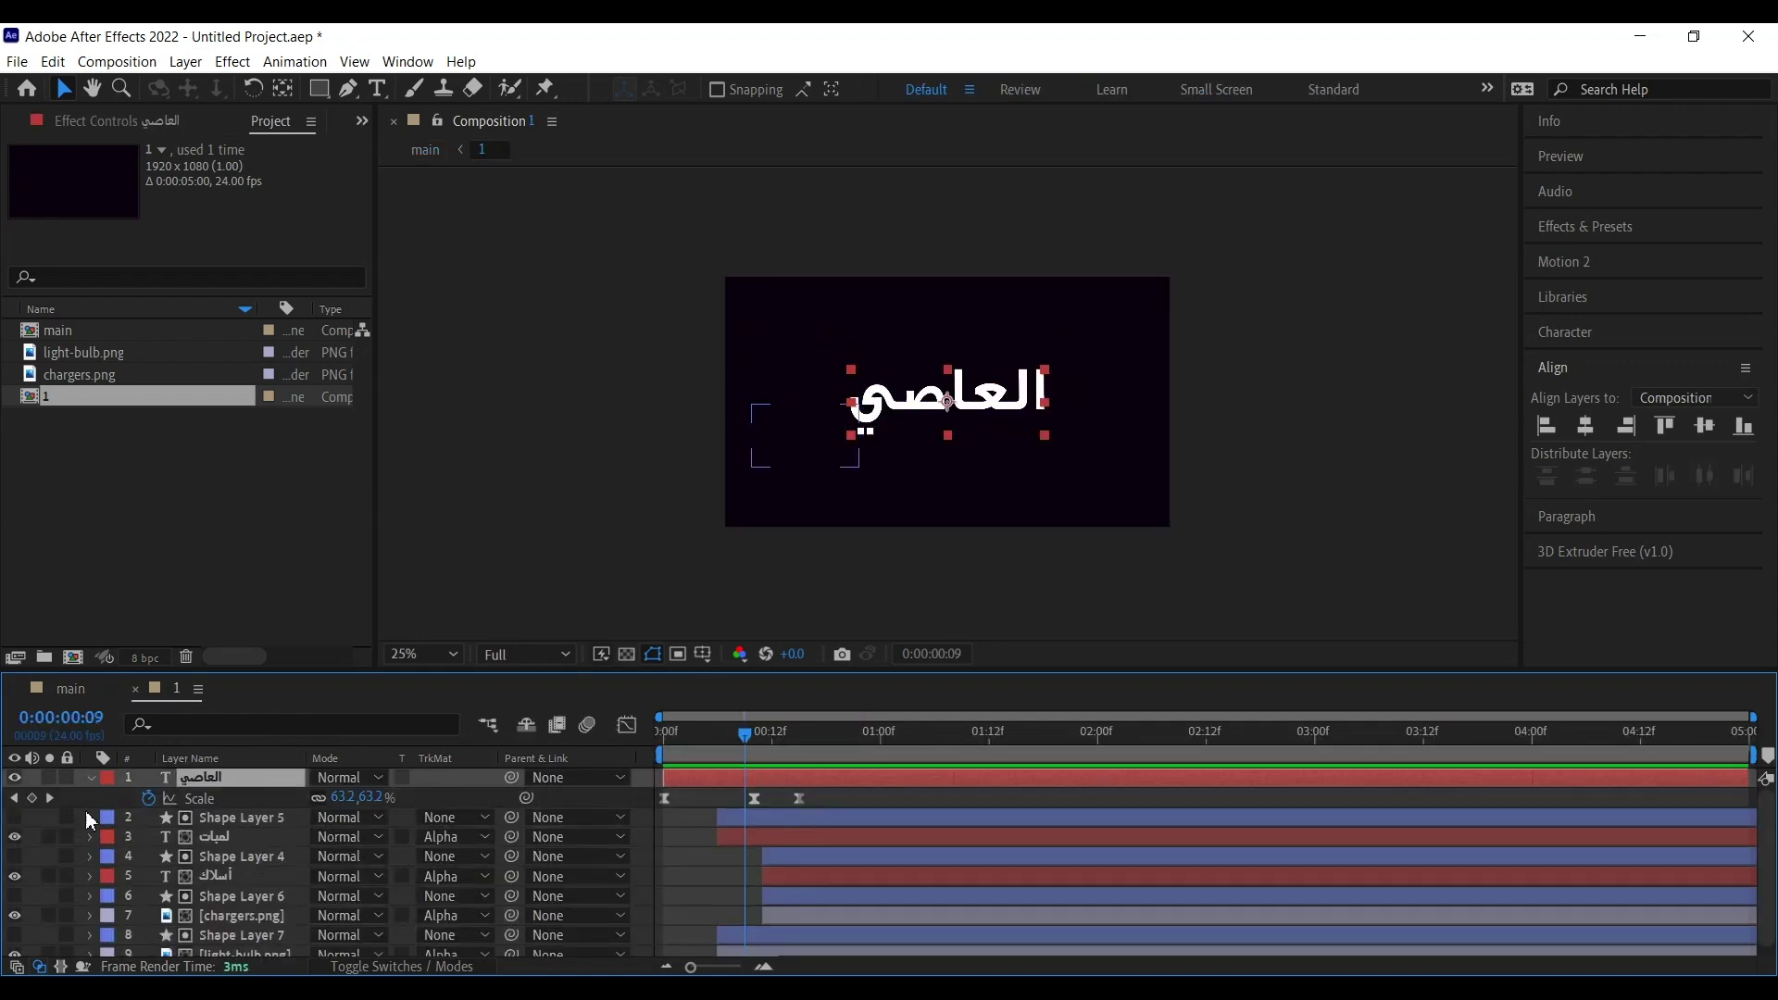
pyautogui.click(51, 798)
pyautogui.click(344, 797)
pyautogui.write('60')
pyautogui.press('Return')
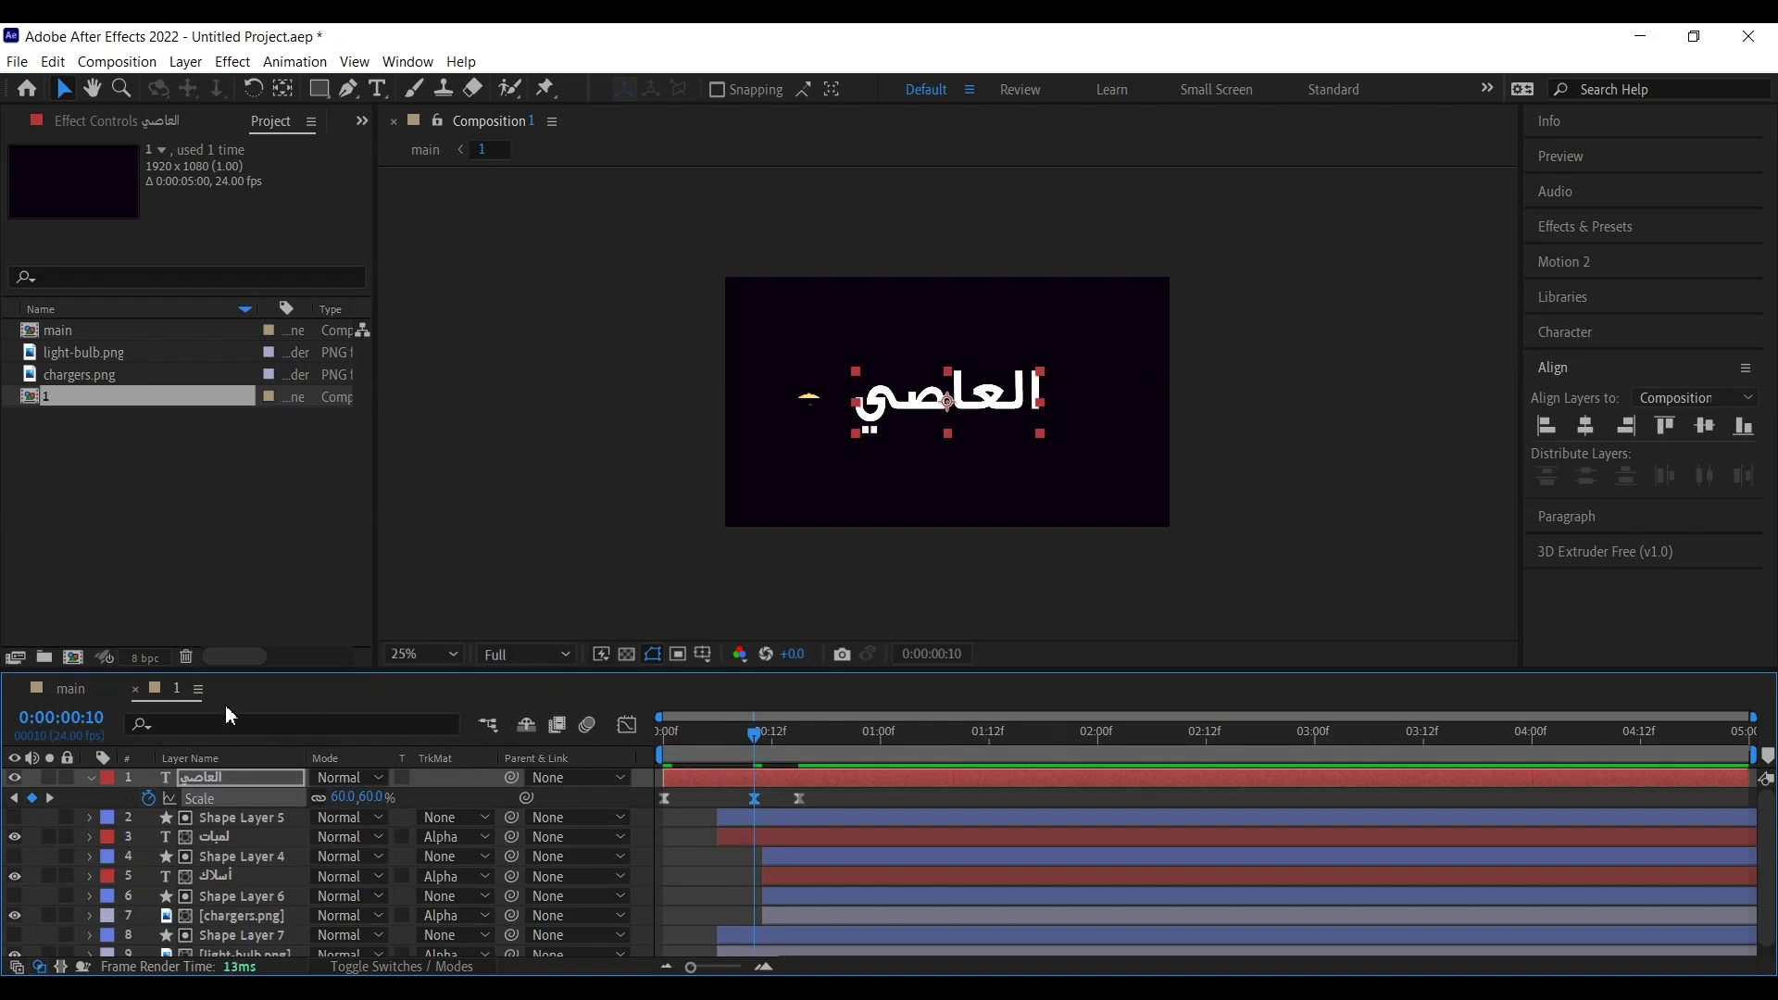
# Step: Close composition 1 and preview the main animation from the first frame to check the title's scaling
pyautogui.click(137, 690)
pyautogui.moveTo(743, 738); pyautogui.dragTo(654, 739)
pyautogui.press('space')
pyautogui.press('space')
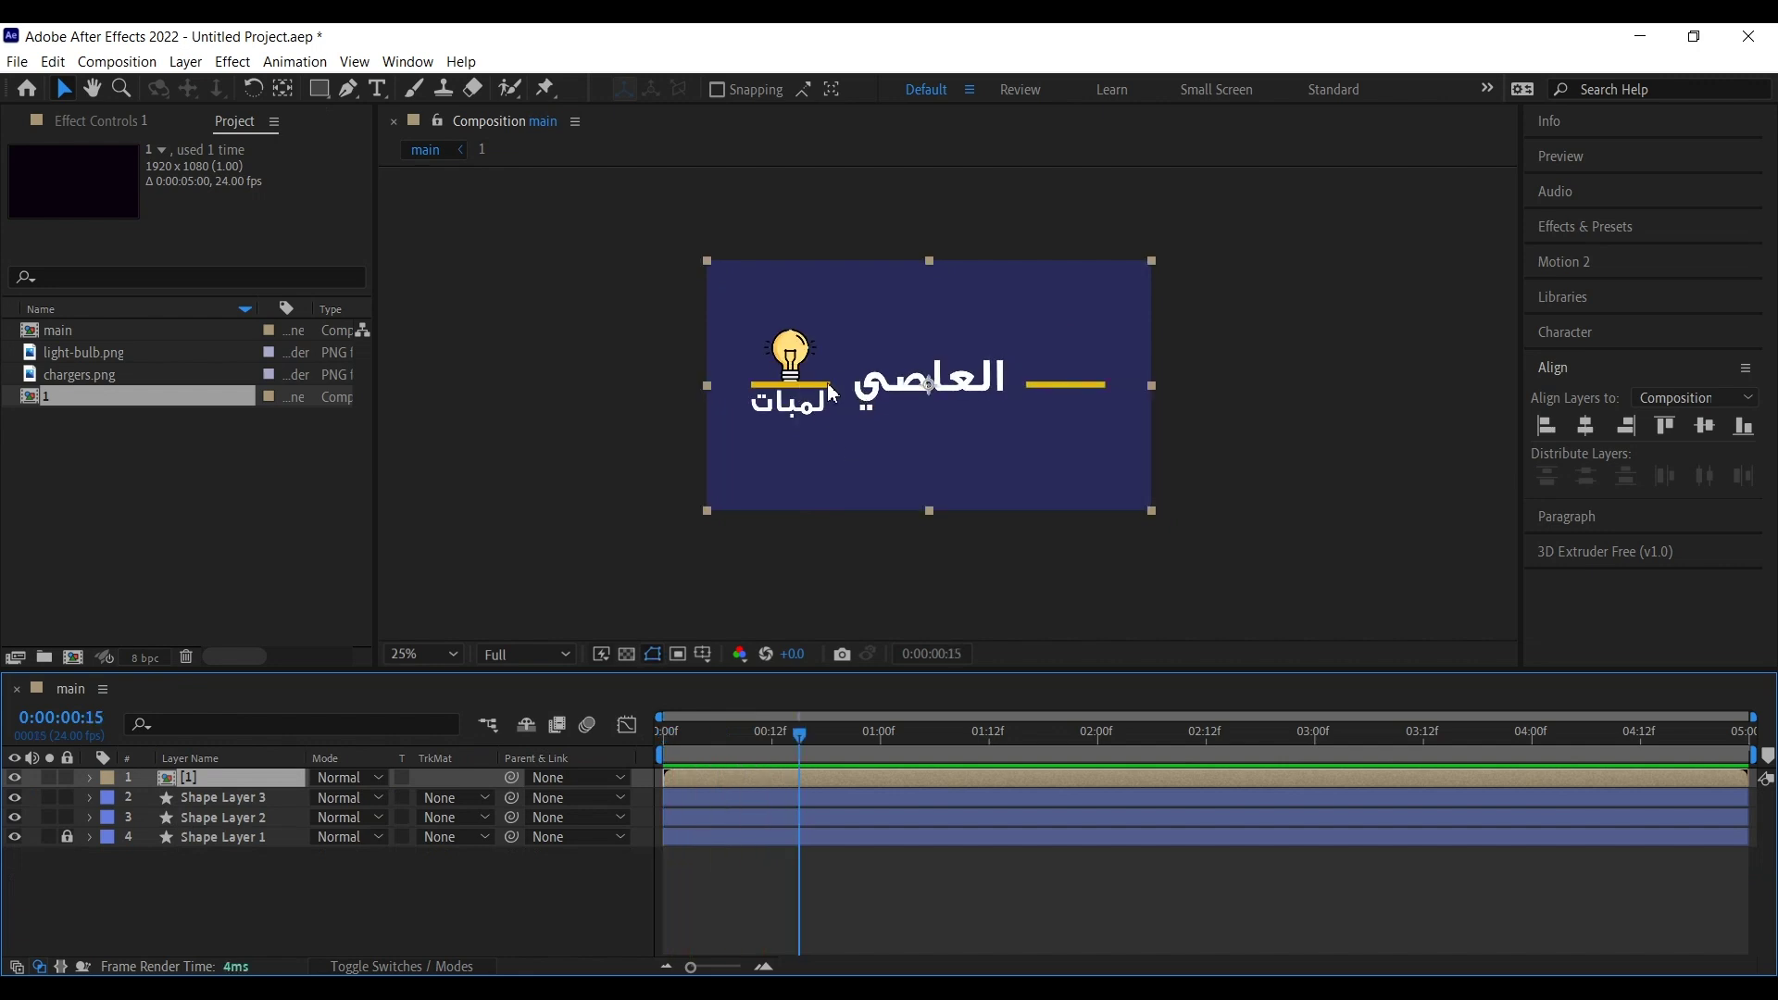
pyautogui.moveTo(767, 740); pyautogui.dragTo(659, 691)
pyautogui.press('space')
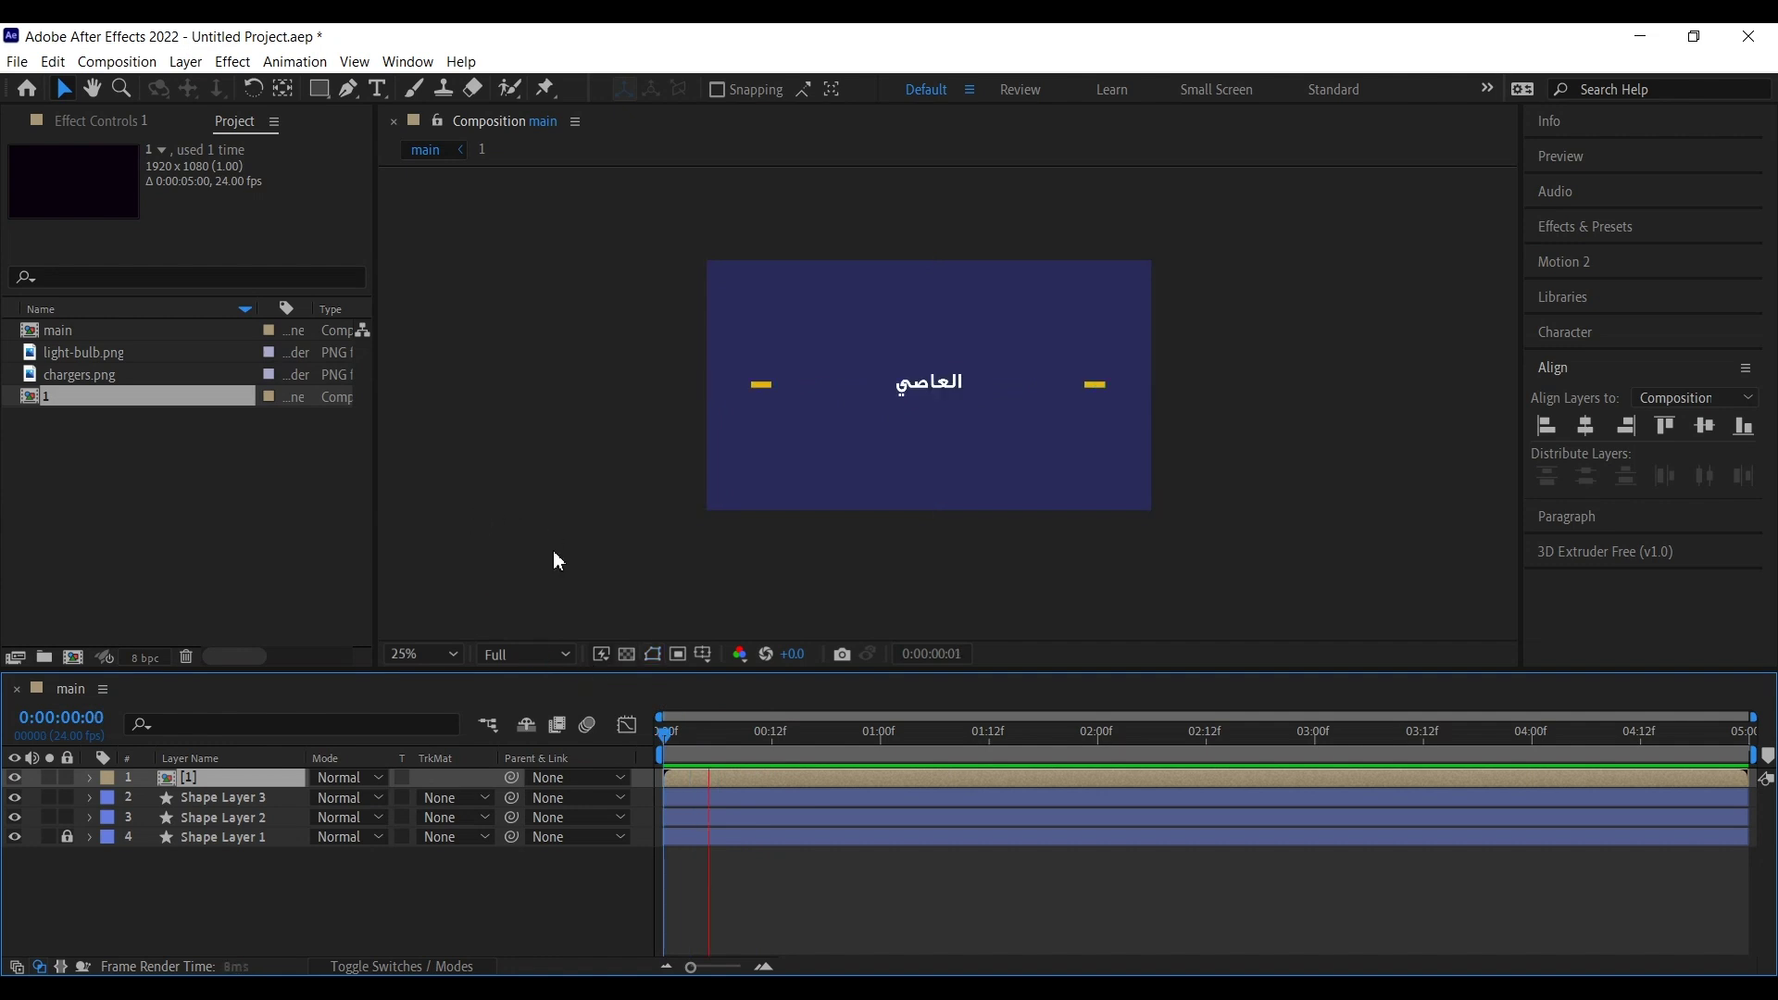
pyautogui.press('space')
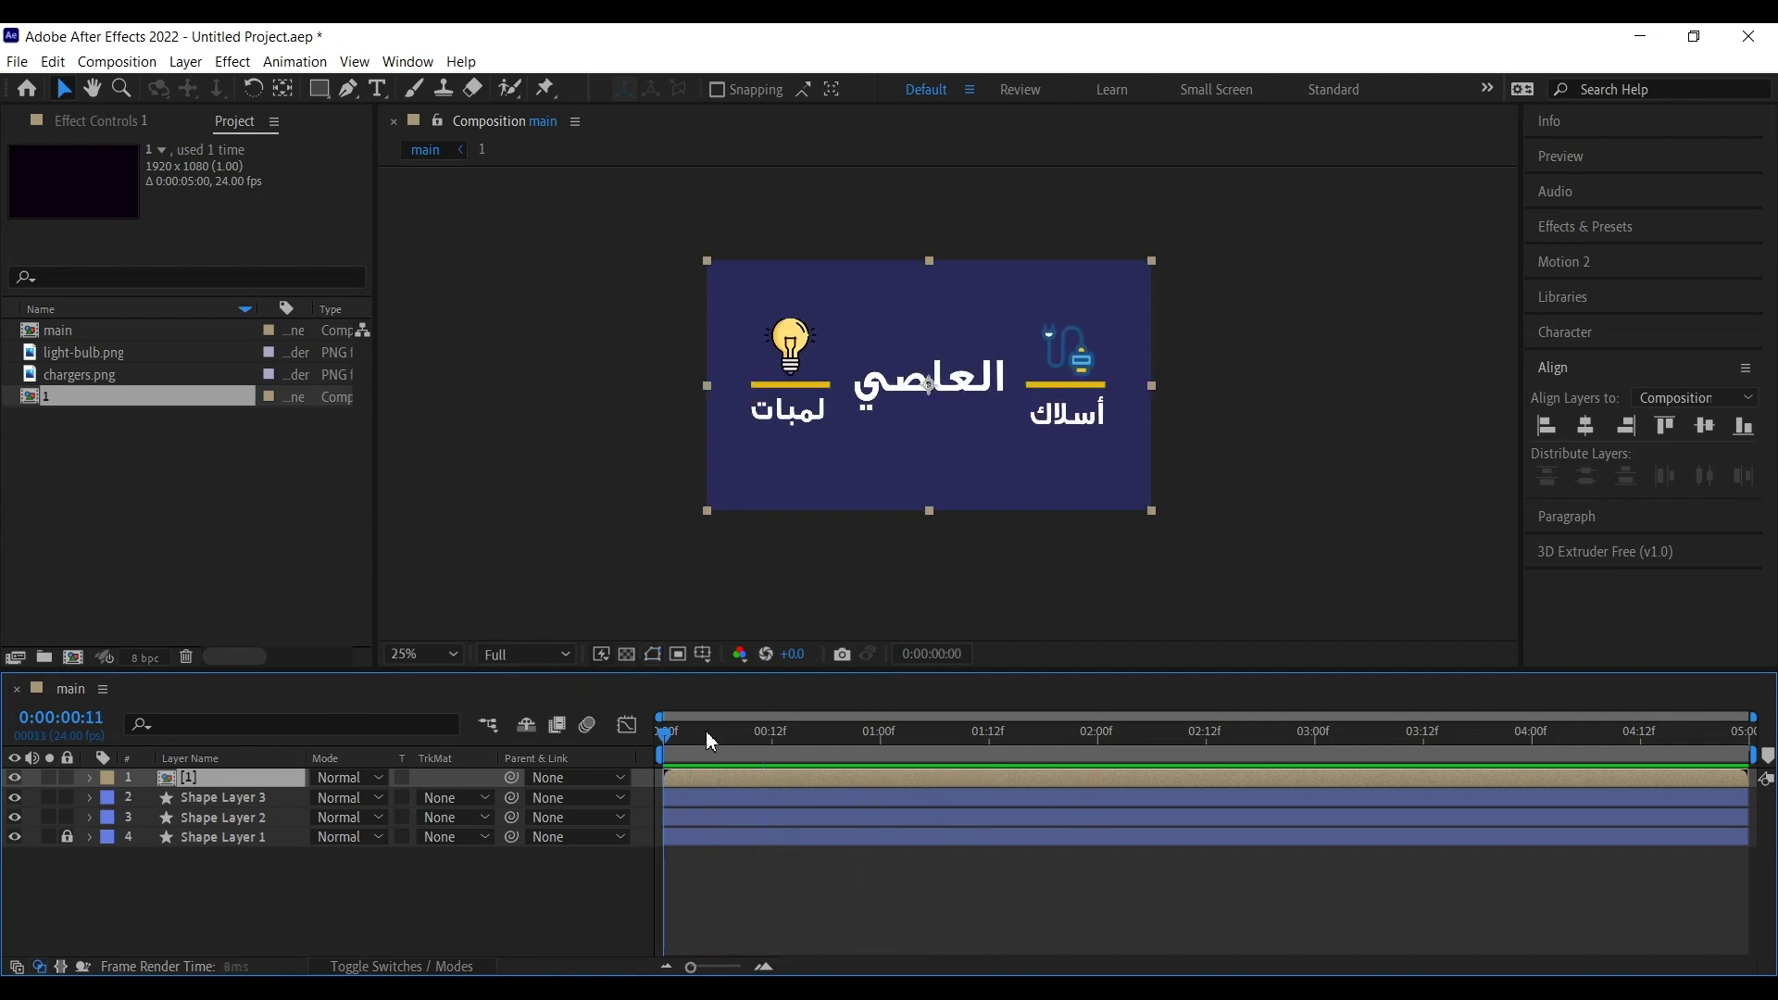
pyautogui.press('space')
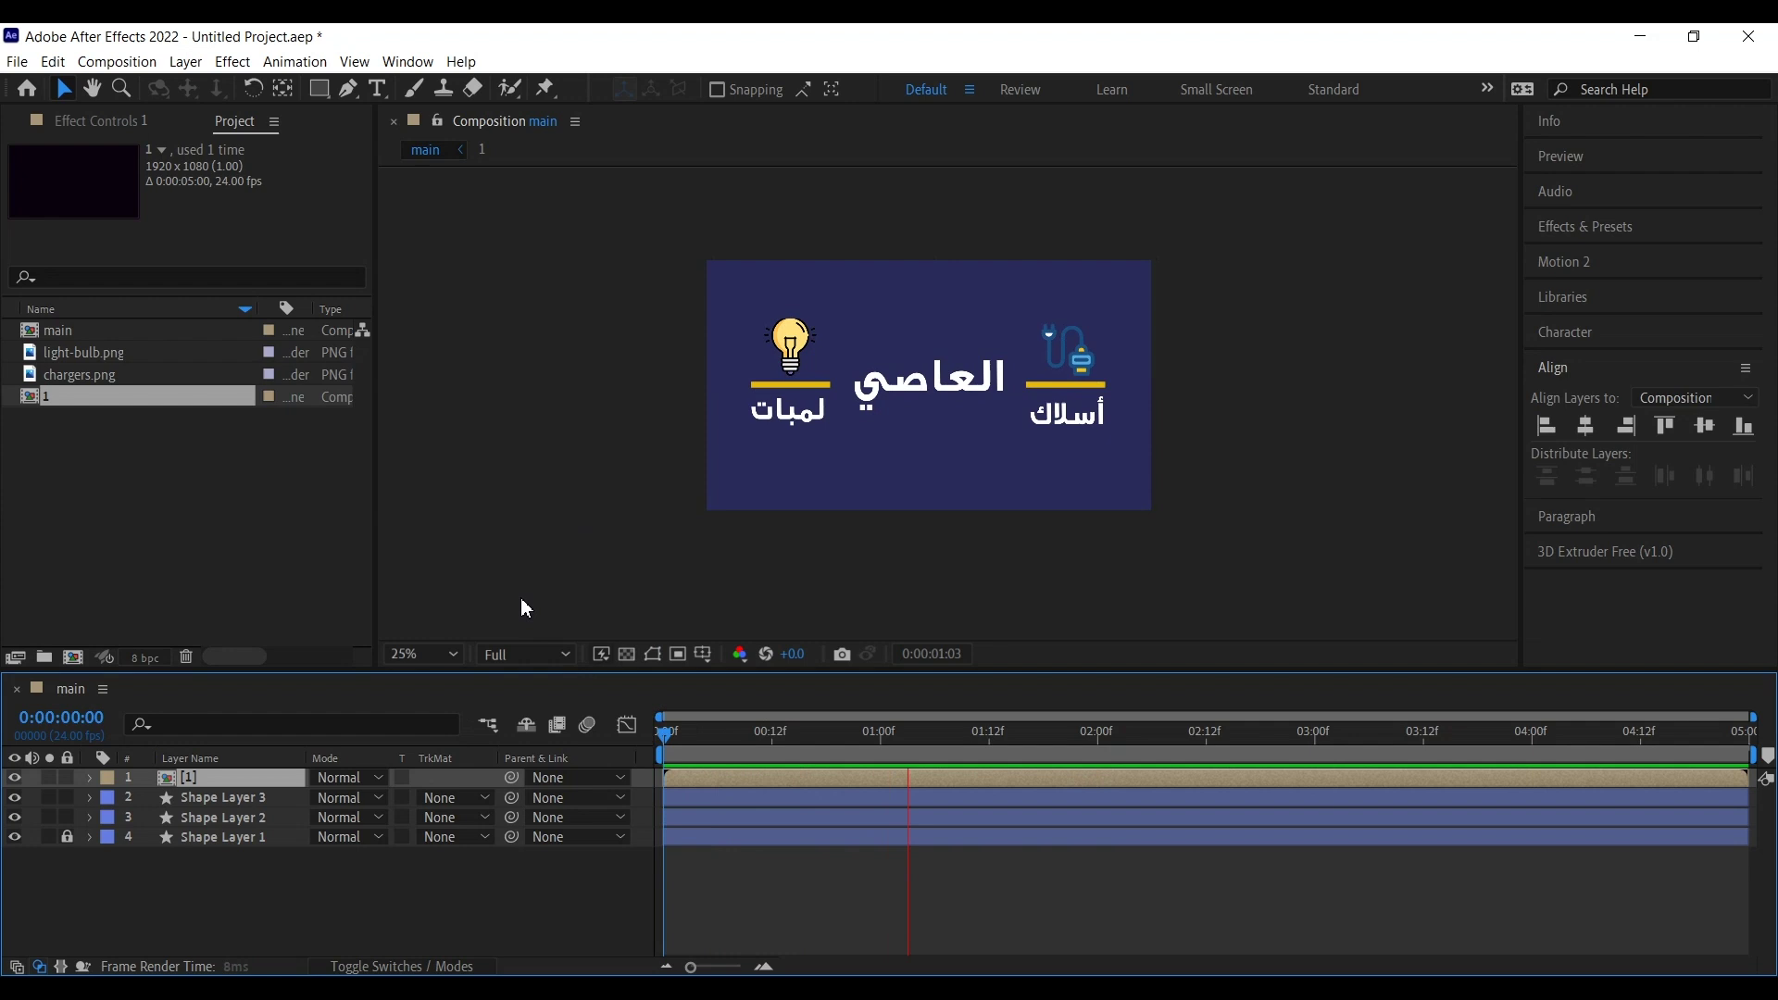
# Step: End the main composition's work area at 0:00:02:12 and preview the shortened range from the first frame
pyautogui.click(1211, 736)
pyautogui.press('n')
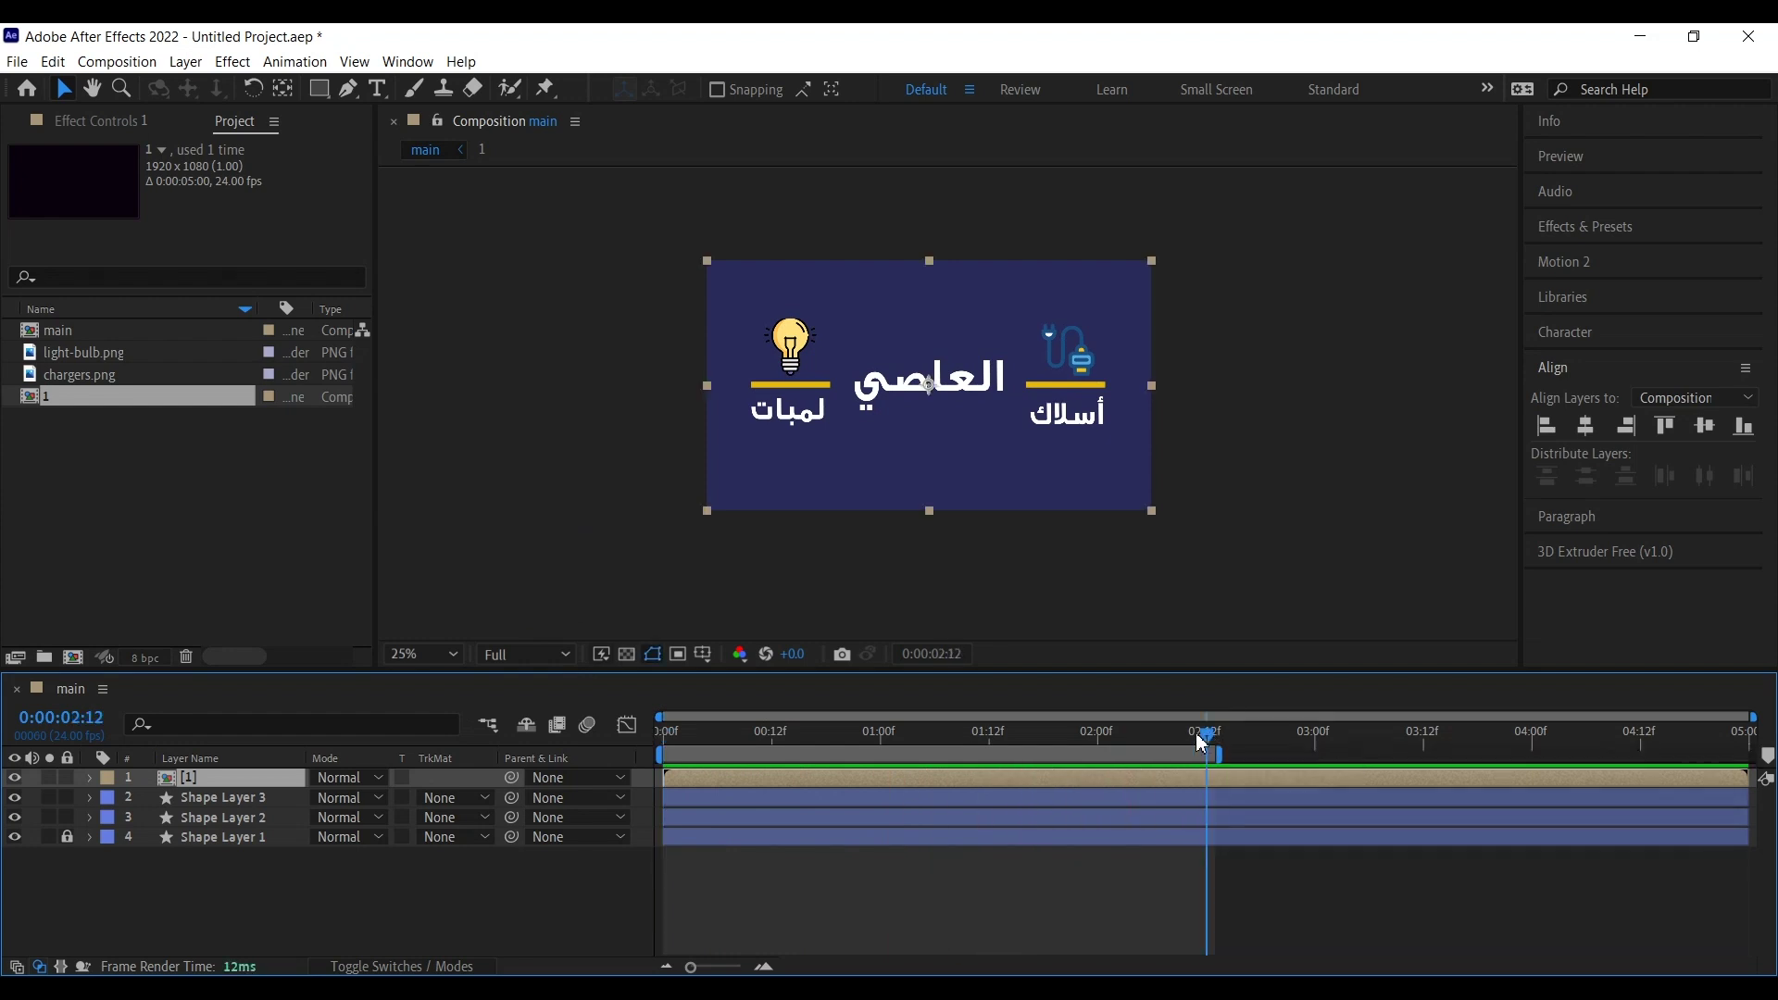
pyautogui.moveTo(1211, 737); pyautogui.dragTo(587, 728)
pyautogui.click(1335, 466)
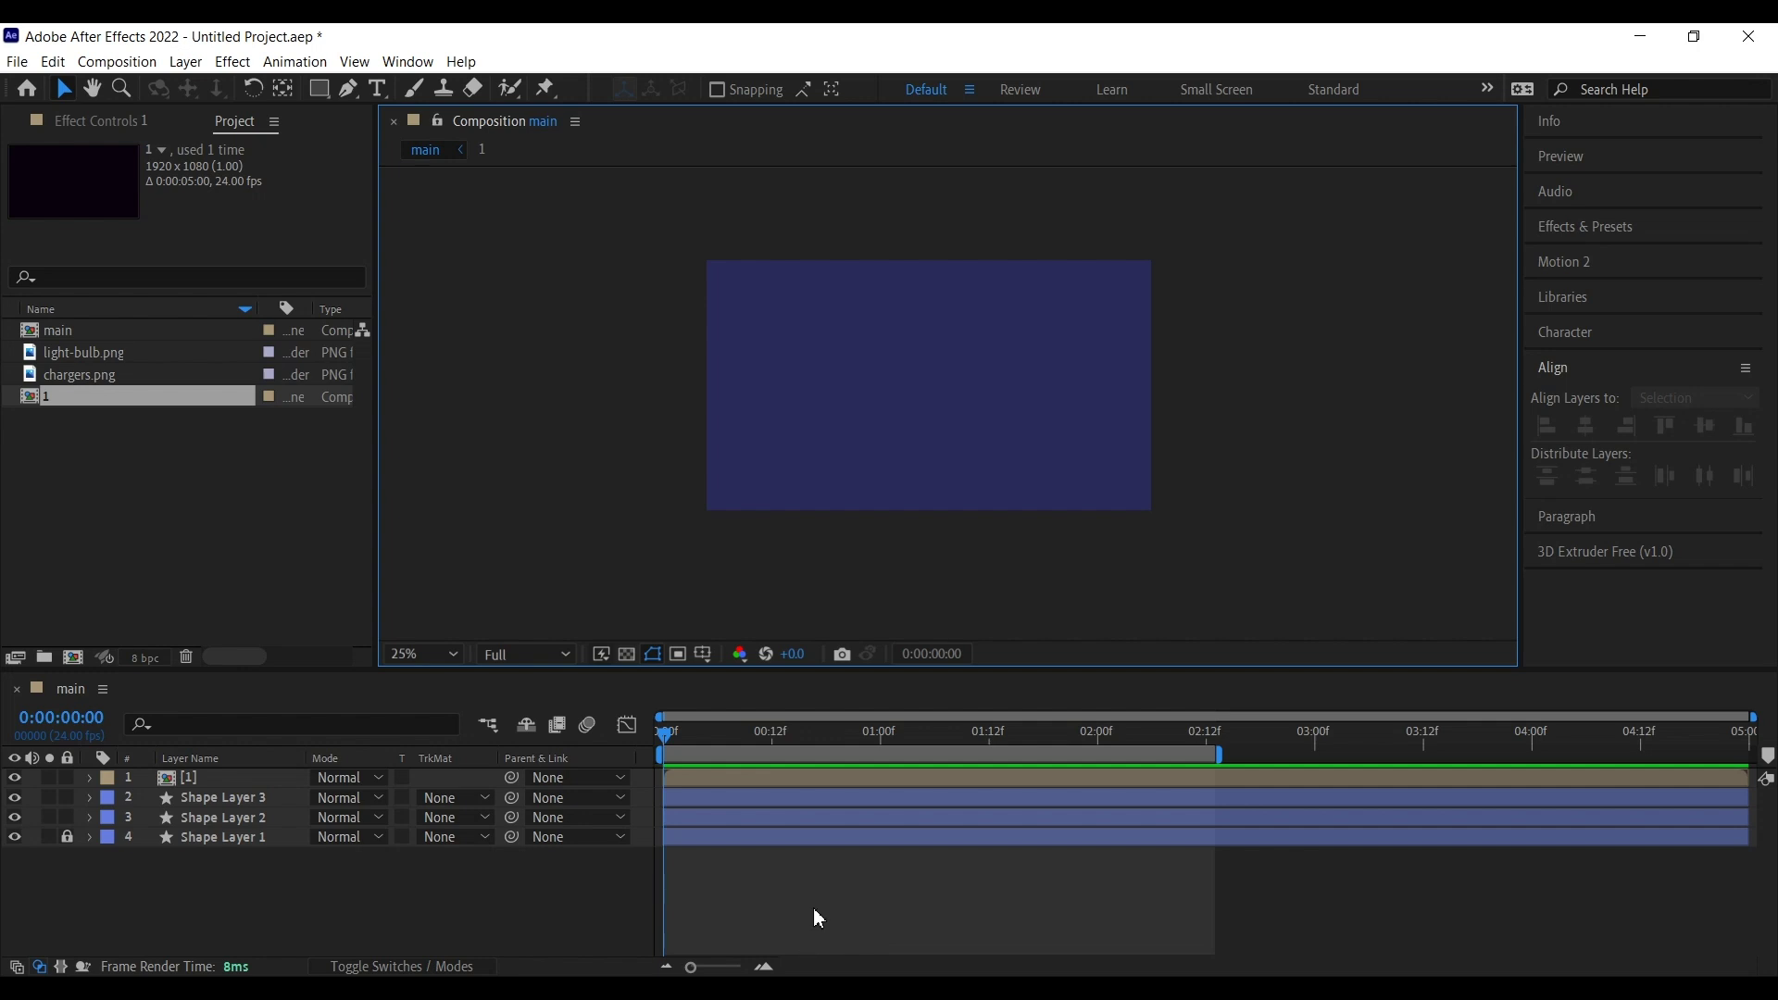
pyautogui.press('space')
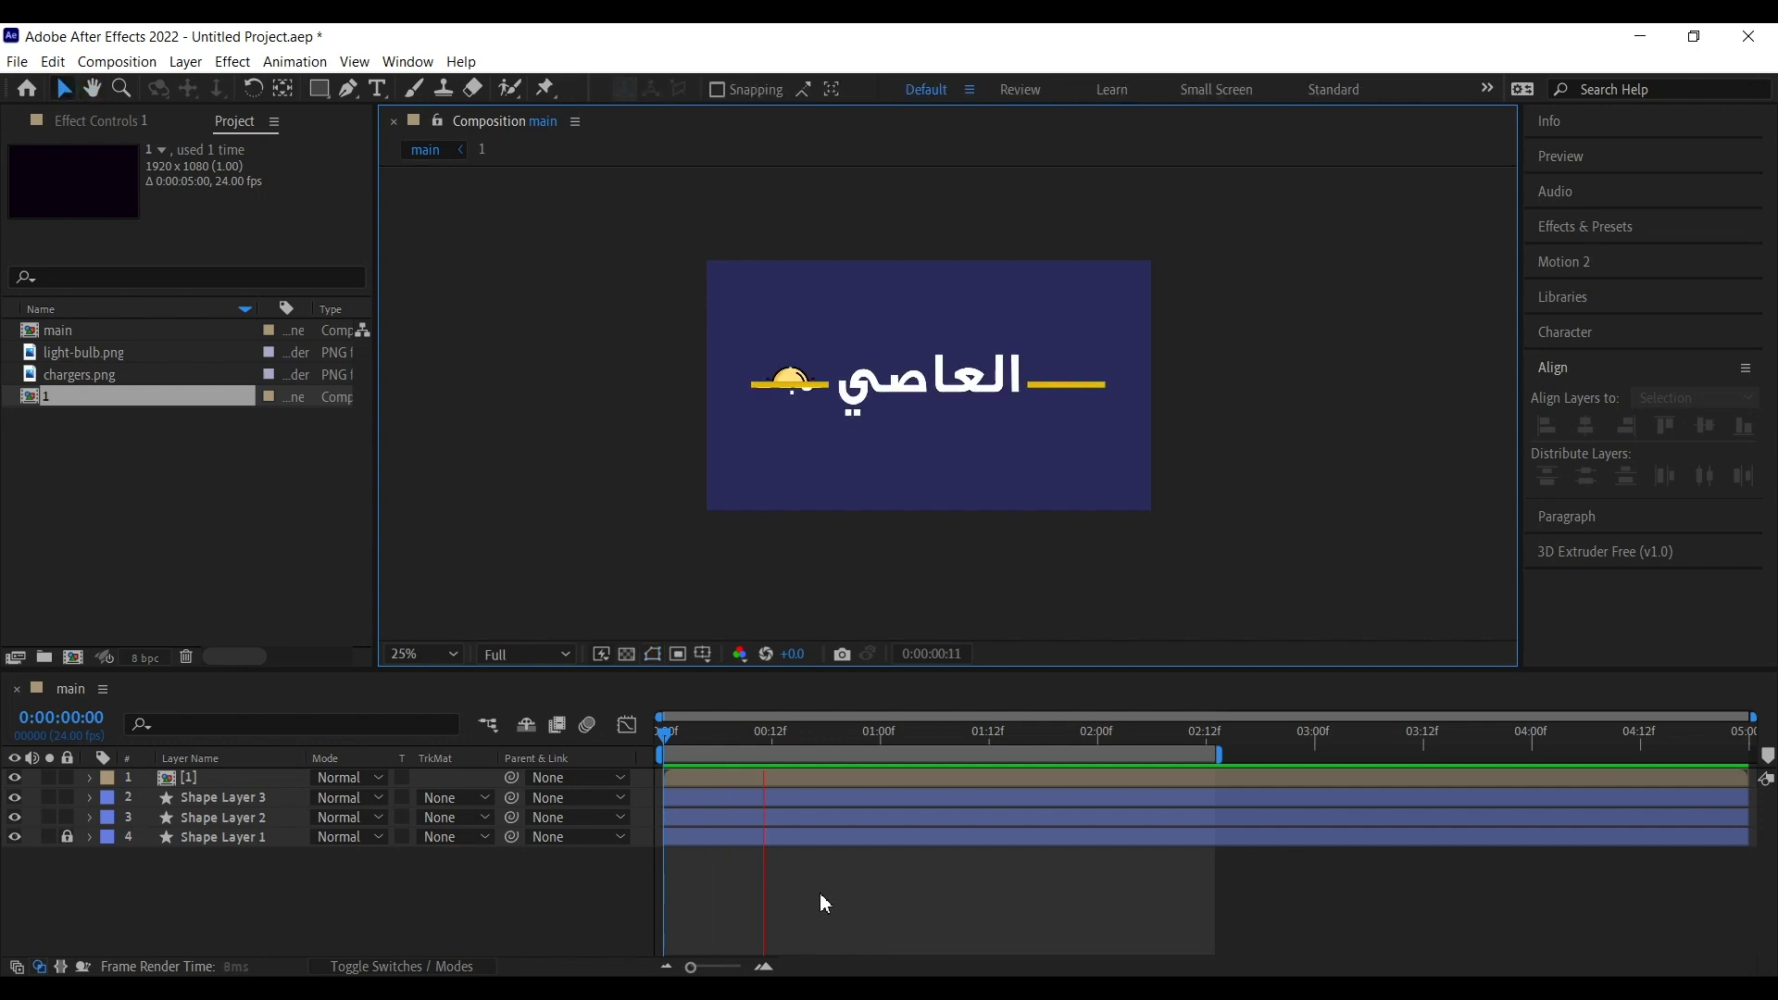